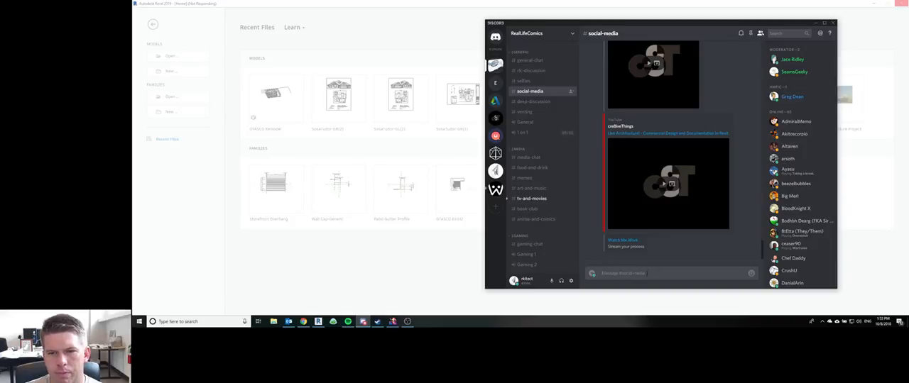
Step: Paste the "Live Architecture!" stream announcement and its three stream links into the social-media channel's message draft
text(Live Architecture! - Come watch me work on future law suit material! https://www.twitch.tv/rkitecture/ https://youtu.be/WSN0VQRt2E https://watchmework.com/streams/20846)
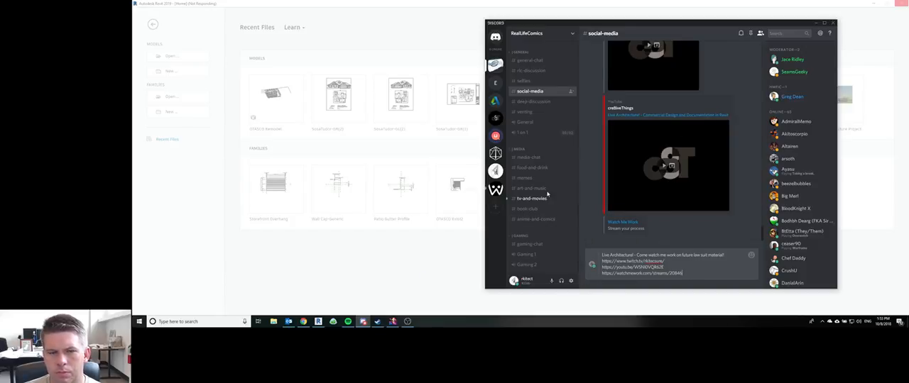
Step: Switch to Chrome and search the web for "discord remove link previews" in a separate tab
click(303, 321)
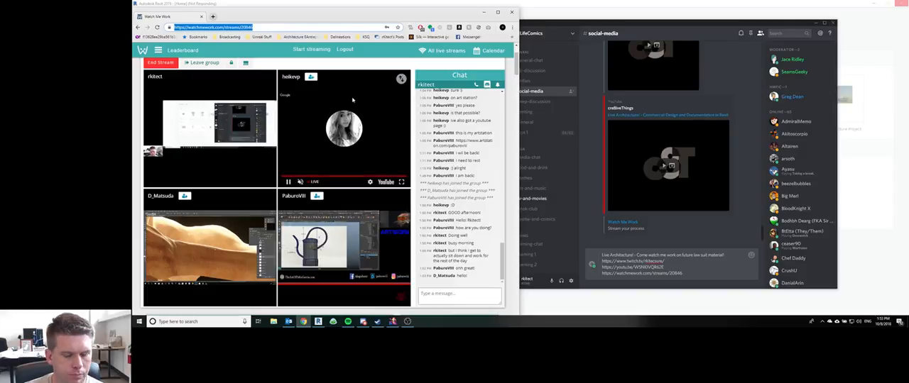
key(ctrl+t)
text(re)
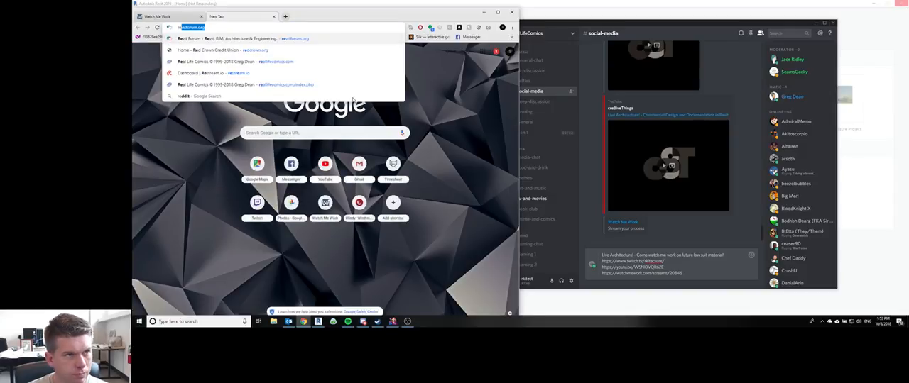
key(BackSpace)
key(BackSpace)
key(BackSpace)
text(discord)
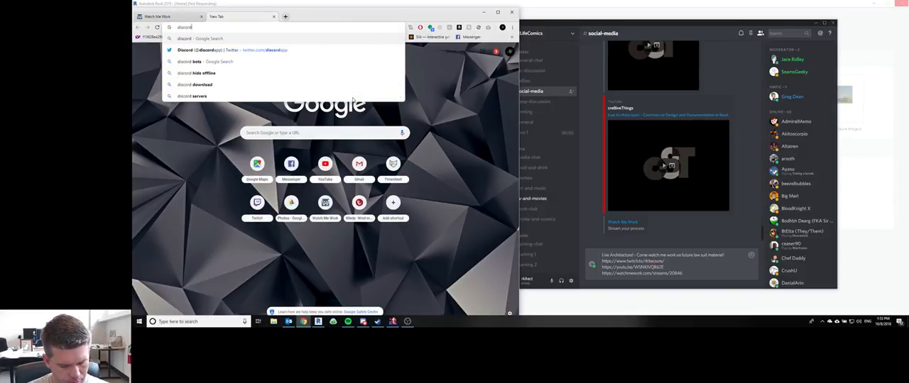
text( remove lin)
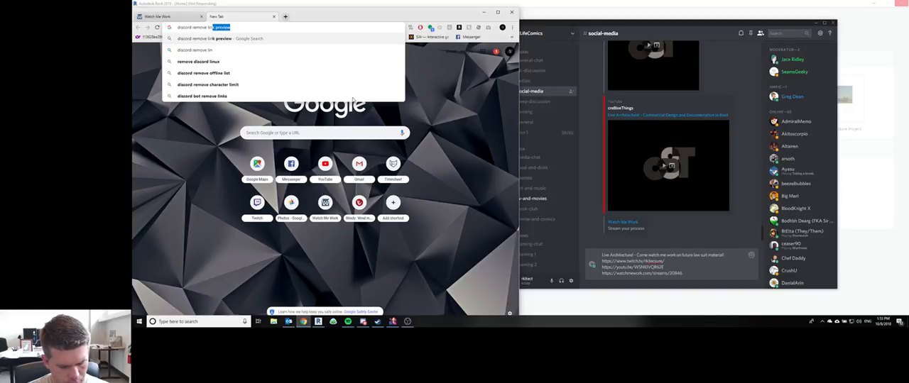
text(k previews)
key(Return)
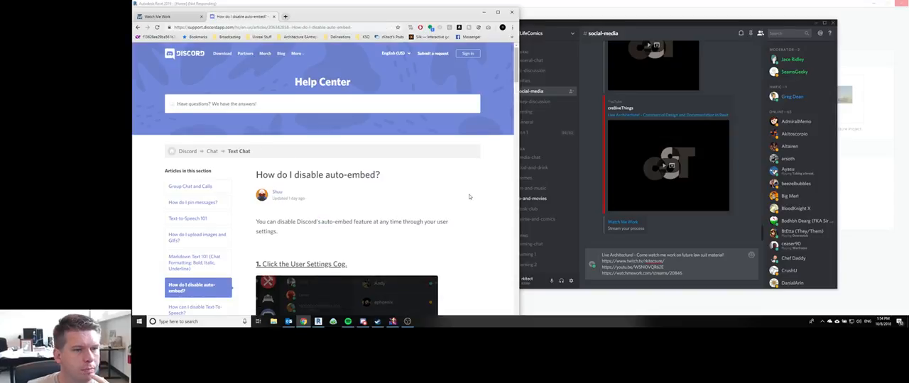
Step: Read the help article on disabling auto-embed and check the Text & Images options in Discord's user settings
scroll(469, 197, down, 2)
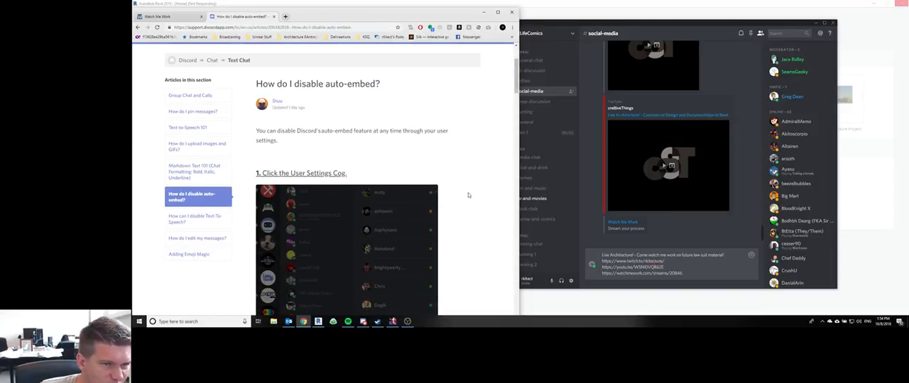
scroll(469, 195, down, 3)
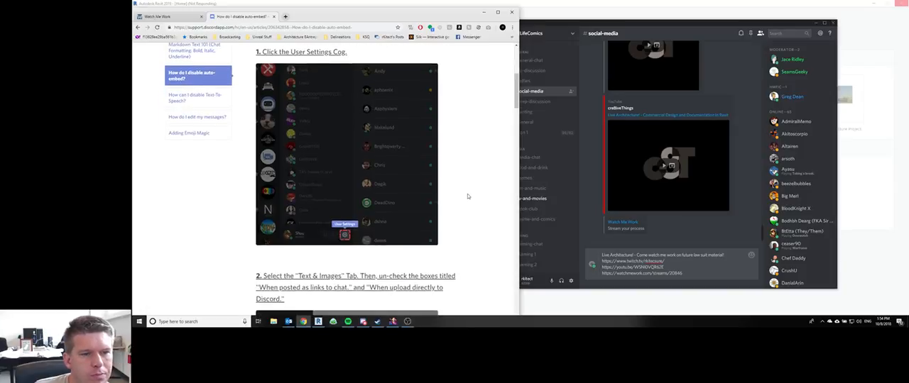
click(571, 281)
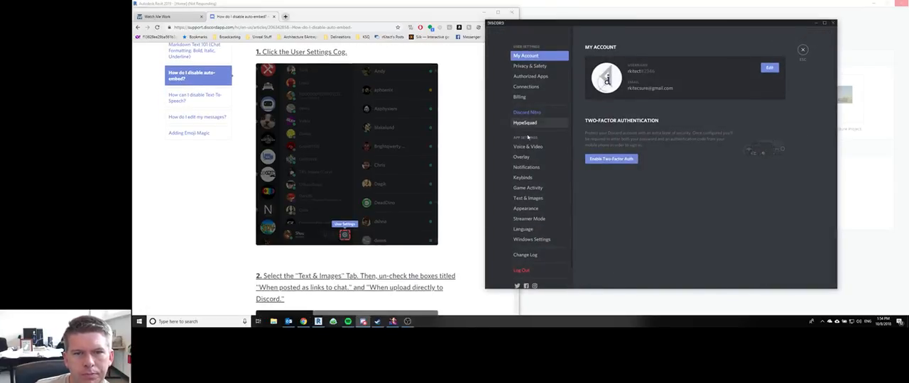
click(529, 202)
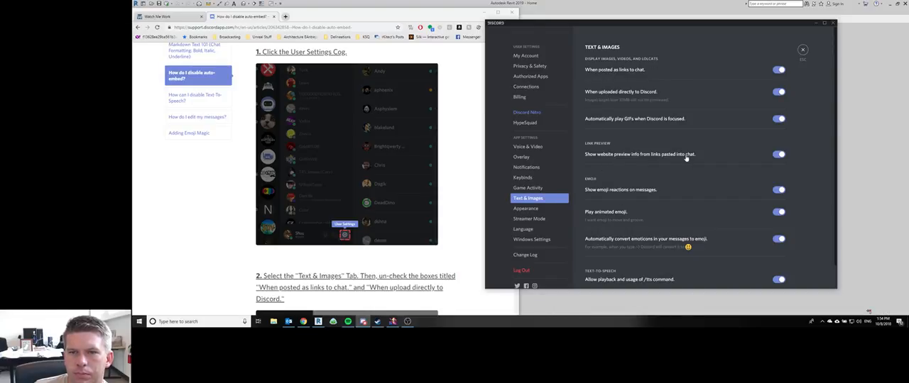
click(802, 49)
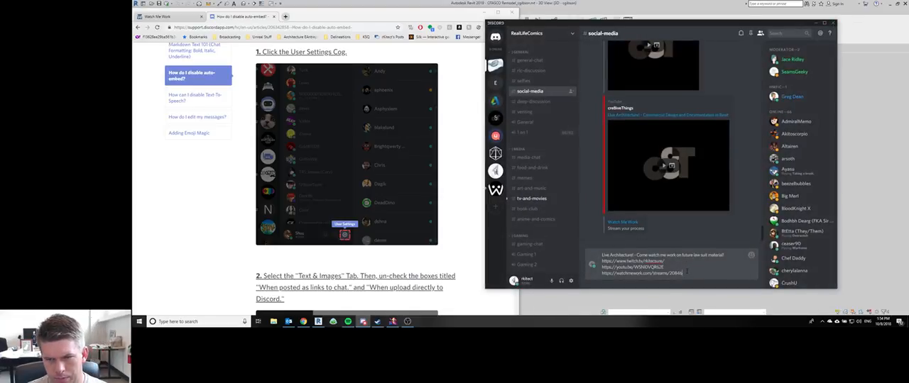
Step: Send the stream announcement to the social-media channel and return to the 3D building model in Revit
key(Return)
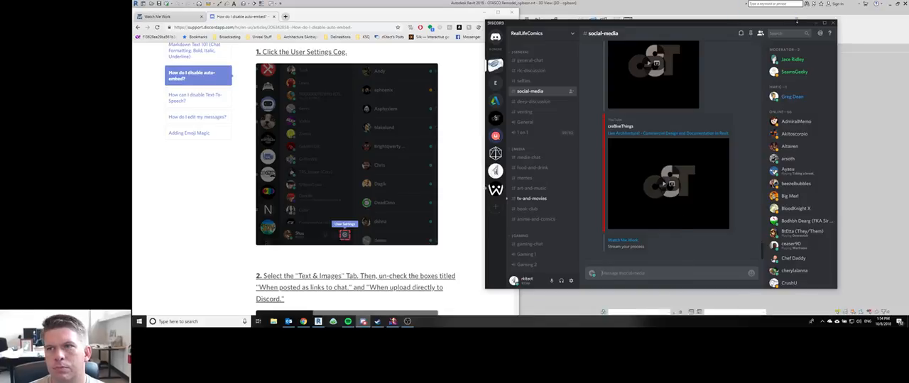
click(815, 23)
click(485, 12)
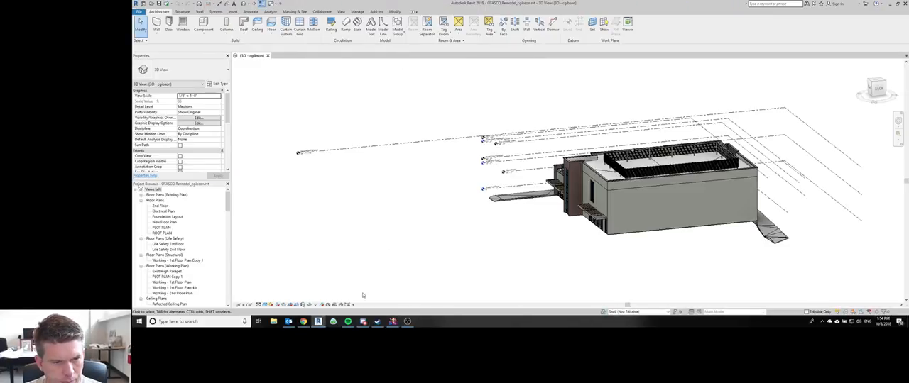
click(303, 322)
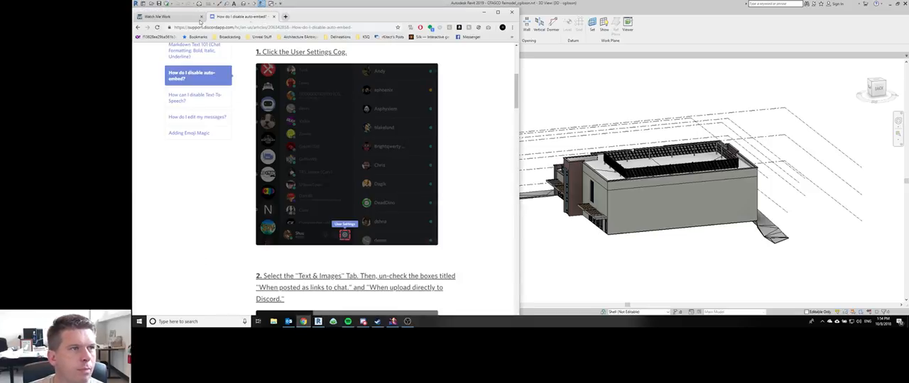
click(485, 12)
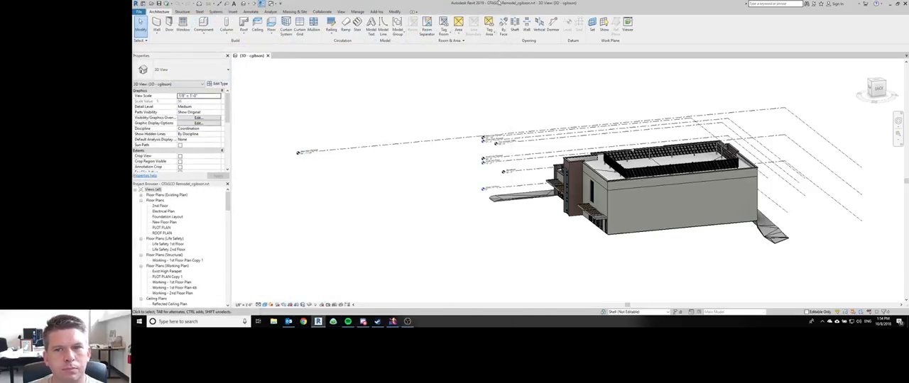
Step: Duplicate the type of the front terrace's roof floor under the name "Terrace Roof - Drain Mat on Tar on Plywood on Deck"
shift+middle_drag(544, 203, 453, 226)
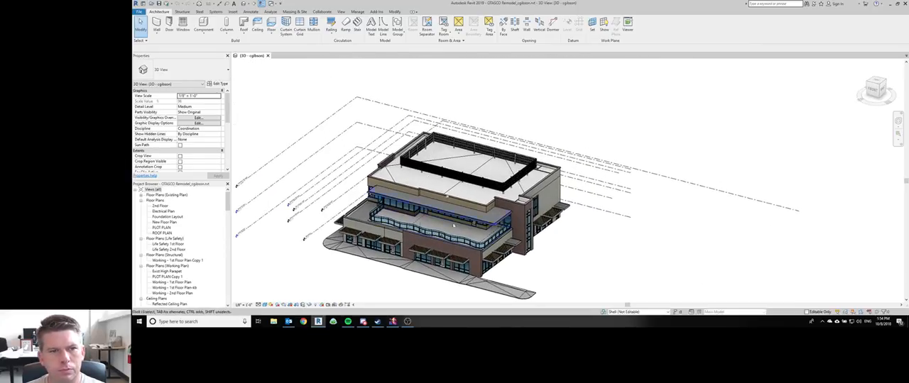
scroll(453, 226, up, 4)
click(332, 187)
shift+middle_drag(333, 186, 597, 211)
click(218, 84)
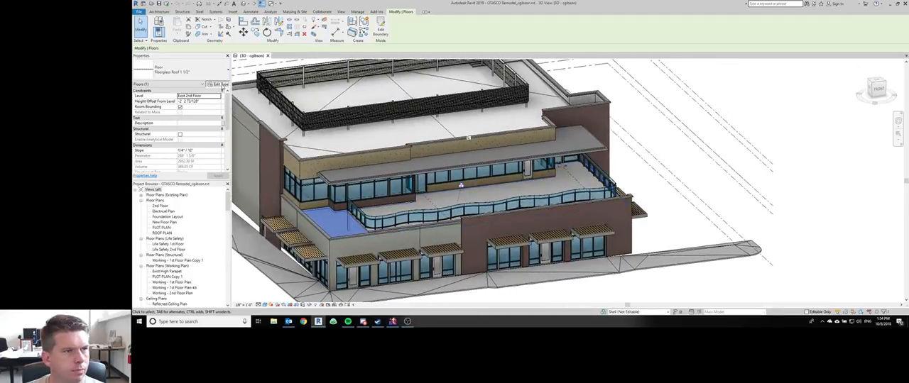
click(763, 86)
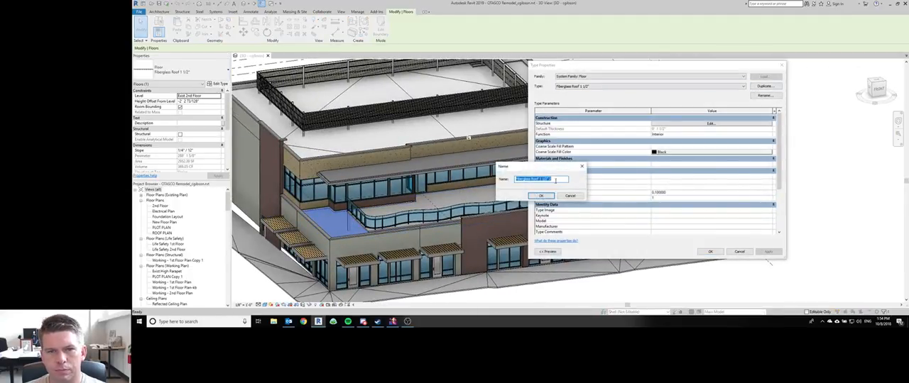
text(Te)
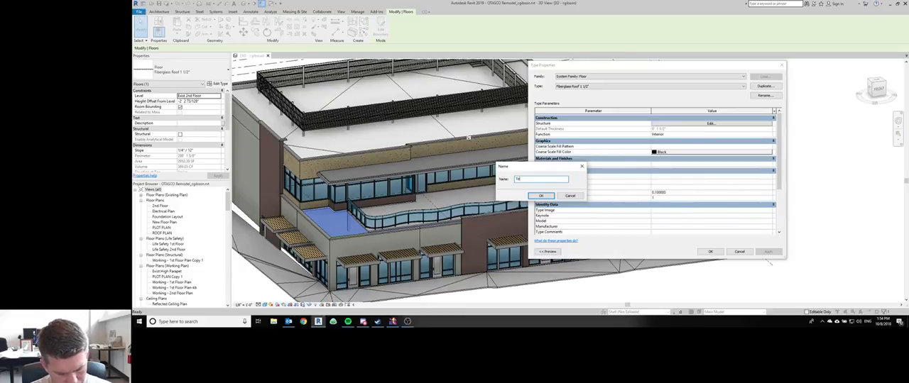
text(rrace Roof -)
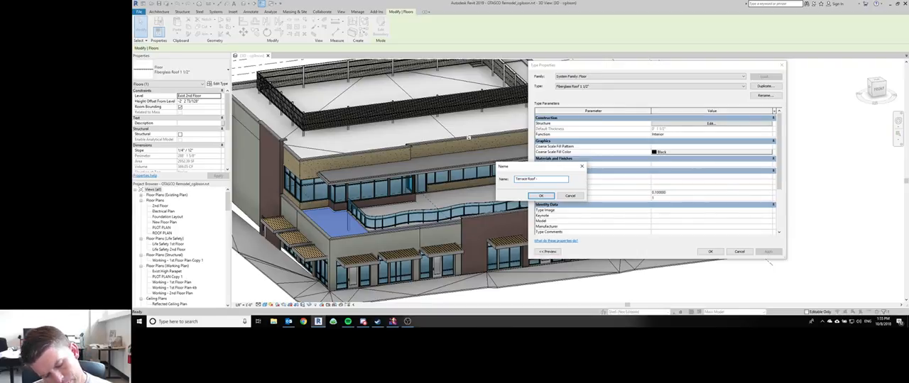
text(n Mat on T)
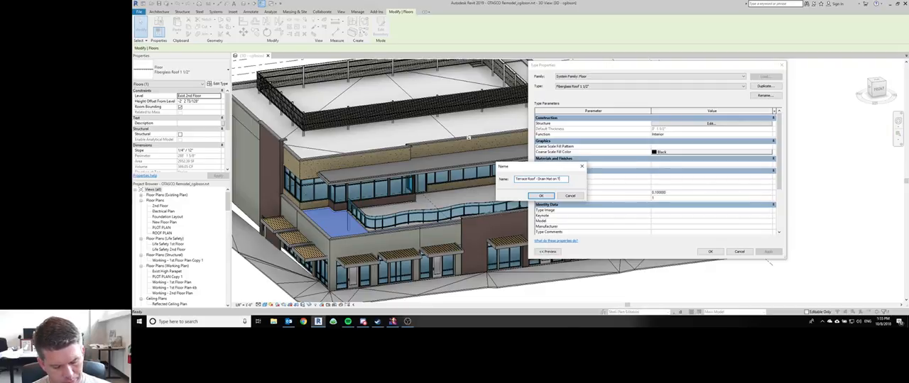
text(on Ply)
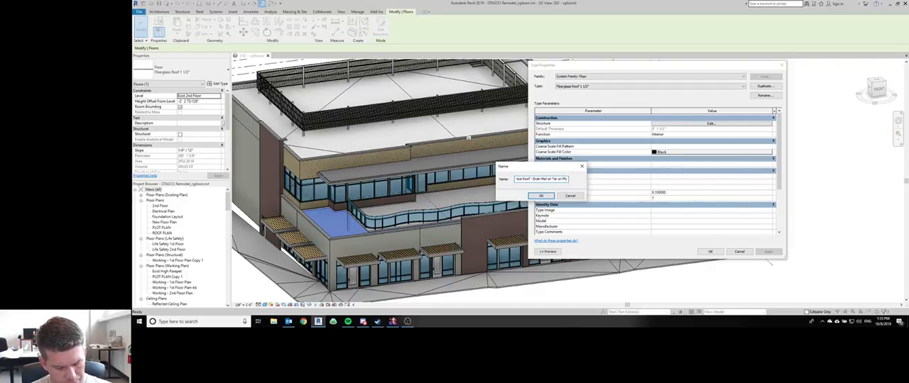
text(wood on)
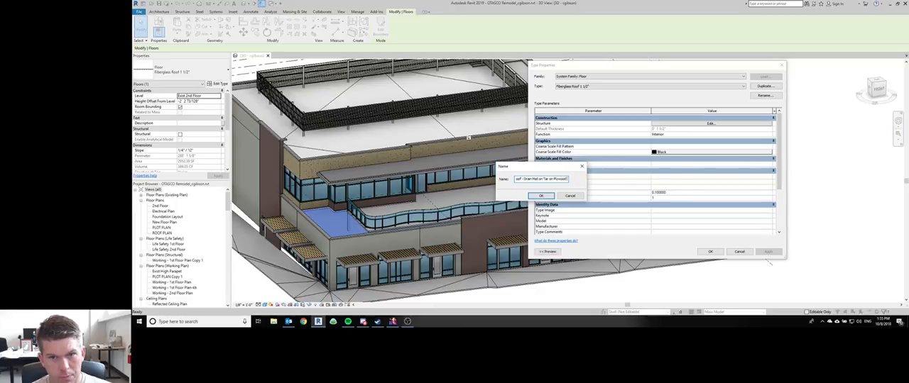
text( Deck)
key(Return)
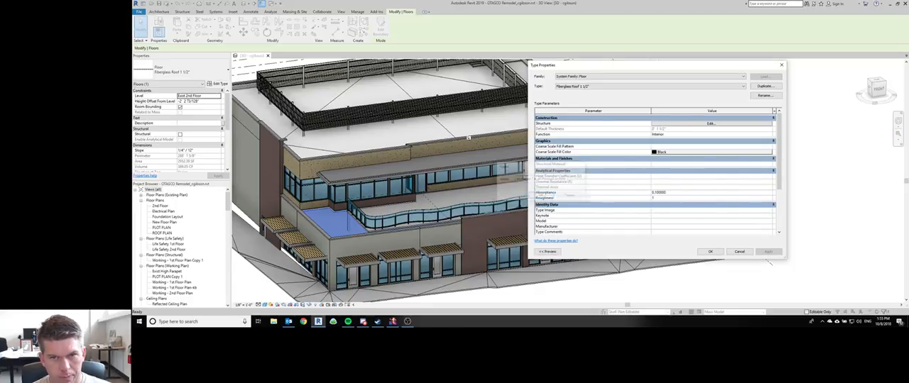
Step: Set the structural deck layer's profile to Form Deck_Non-Composite 1 1/2" x 6" in the terrace roof type's assembly
click(710, 124)
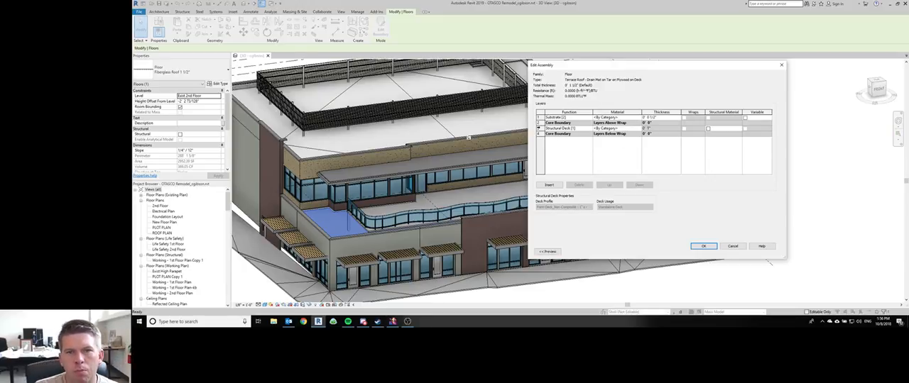
click(609, 128)
click(589, 208)
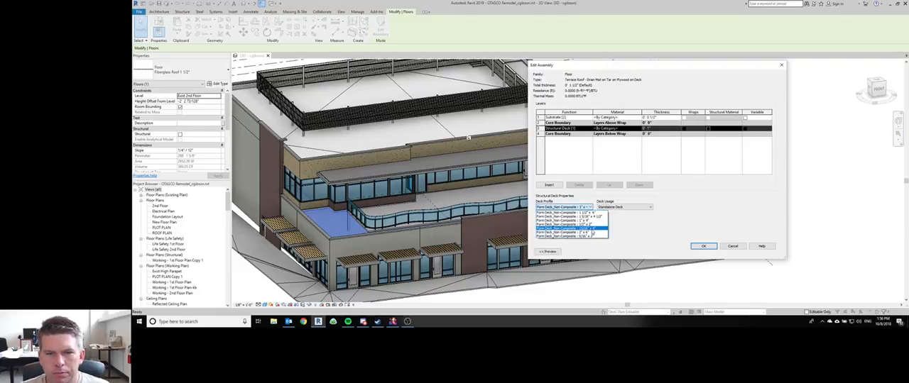
click(591, 214)
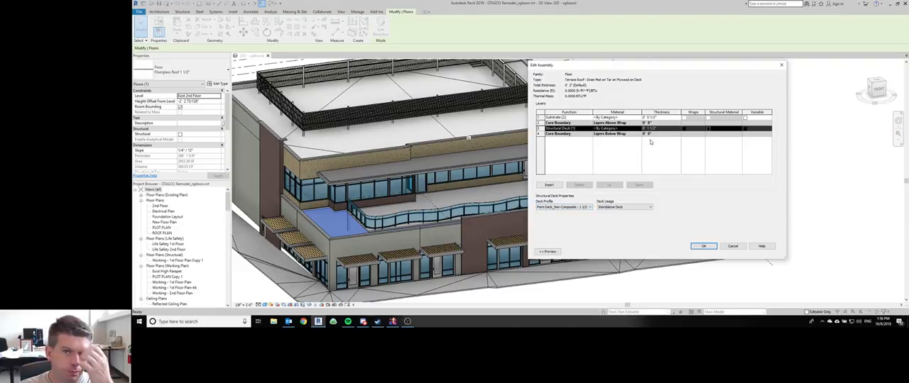
Step: Insert a Structure [1] layer above the structural deck with a thickness of 3/4"
click(548, 185)
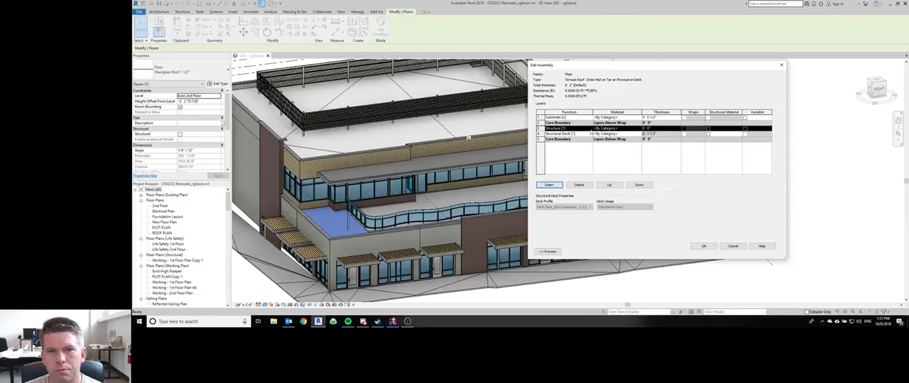
click(659, 127)
text(3/4")
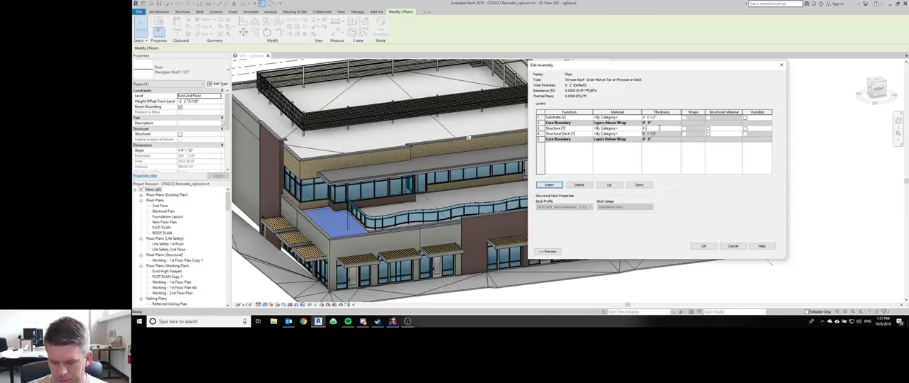
key(Tab)
Step: Assign the Wood - Sheathing - Plywood material to the 3/4" structure layer
click(639, 129)
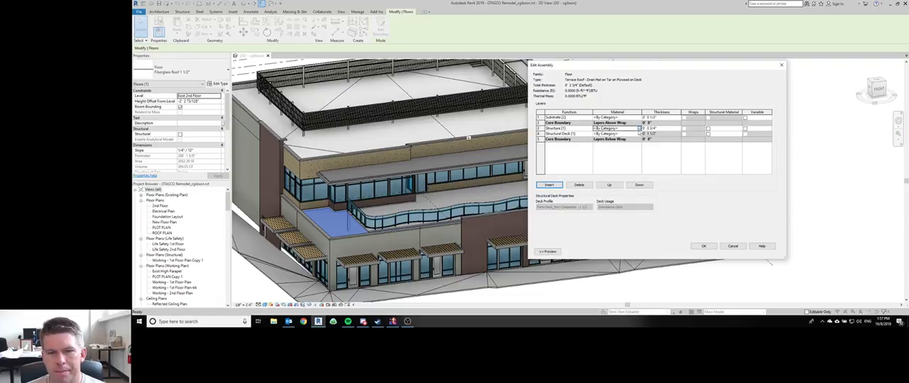
mouse_move(364, 323)
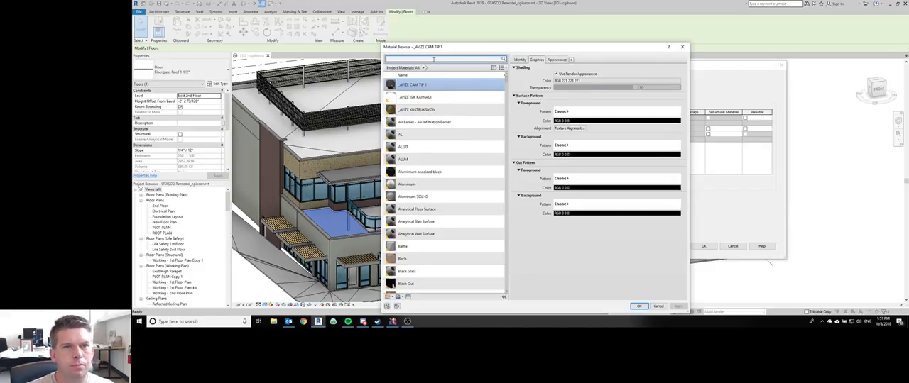
text(ywood)
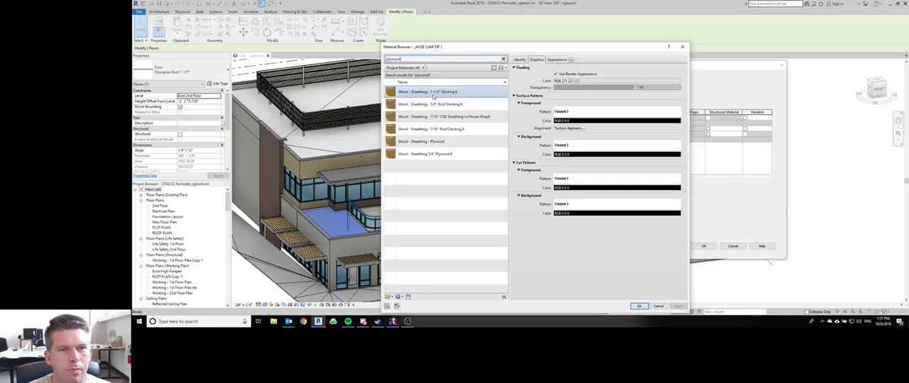
double_click(446, 144)
Step: Switch to Discord and post "anyone by chance have a nice tongue and groove fill pattern definition?" in AutodeskChat's revit channel
click(363, 322)
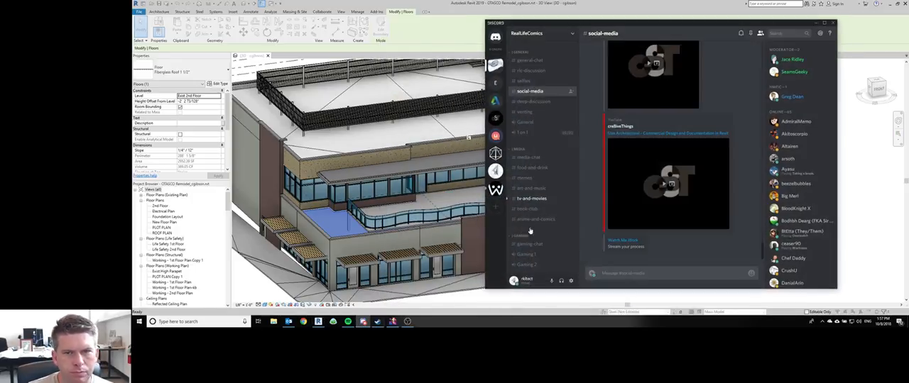
click(496, 101)
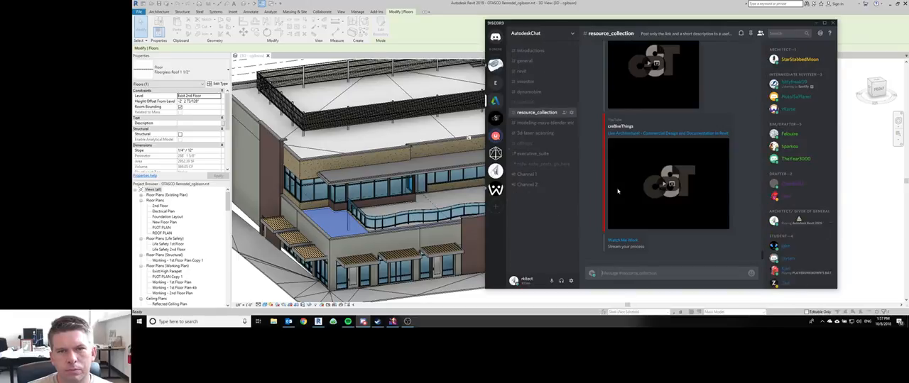
click(526, 71)
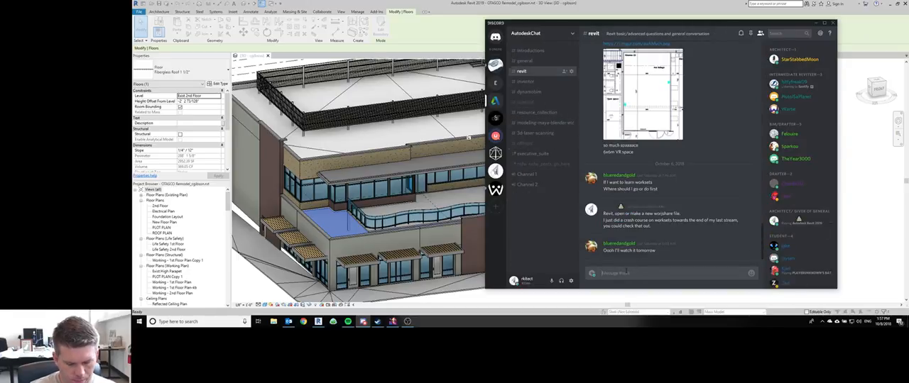
text(anyone by chance)
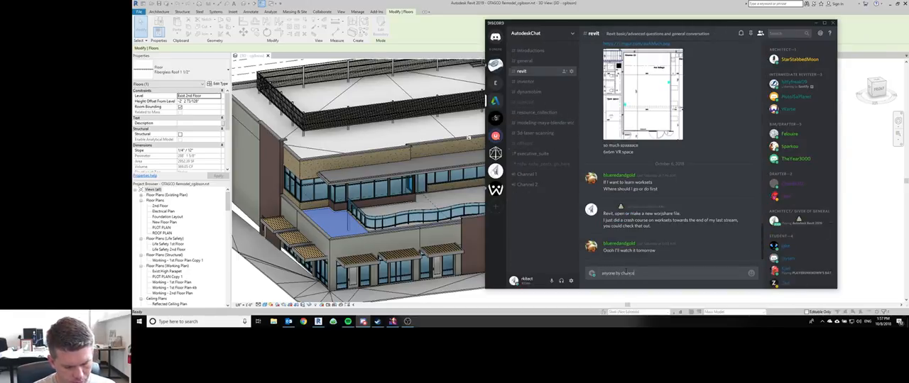
text( have a ni)
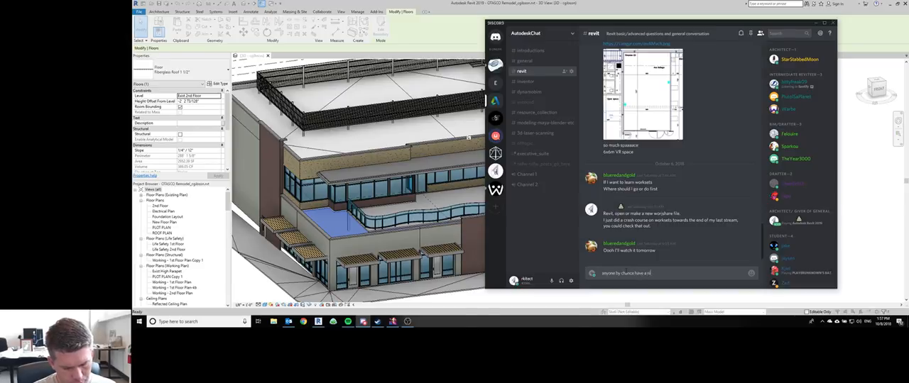
text(ce ton)
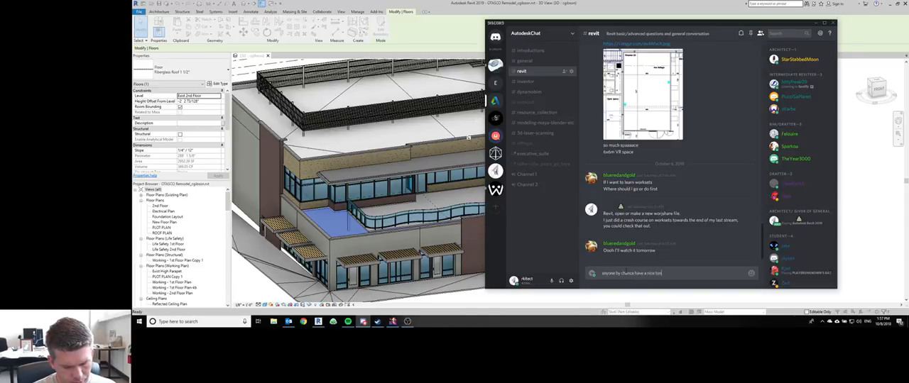
text(gue and groove f)
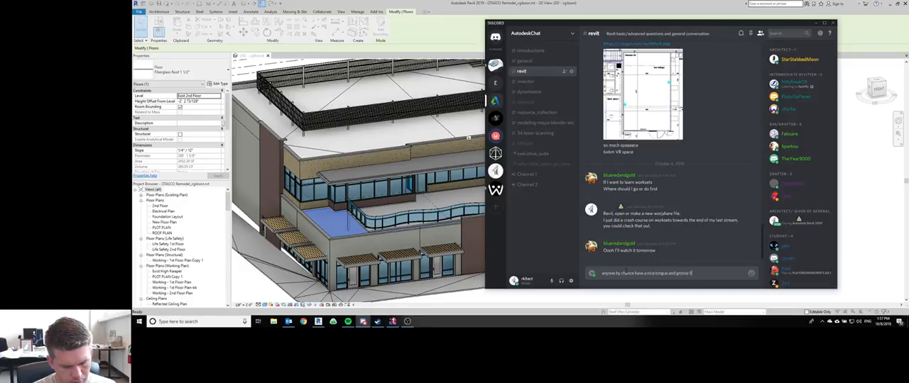
text(ill pattern definiti)
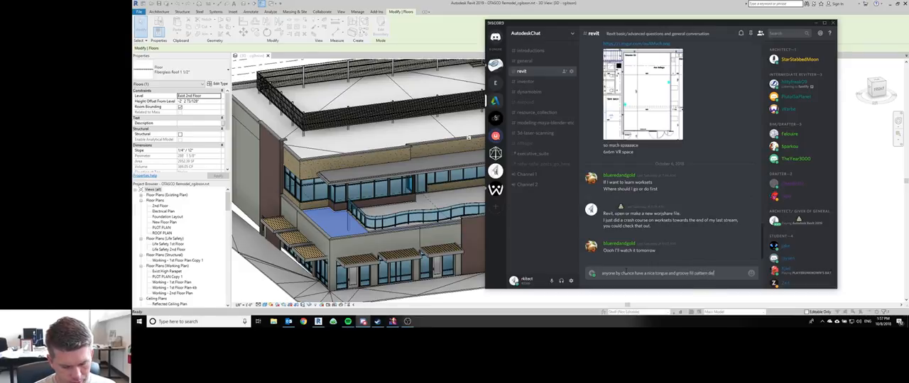
text(on?)
key(Return)
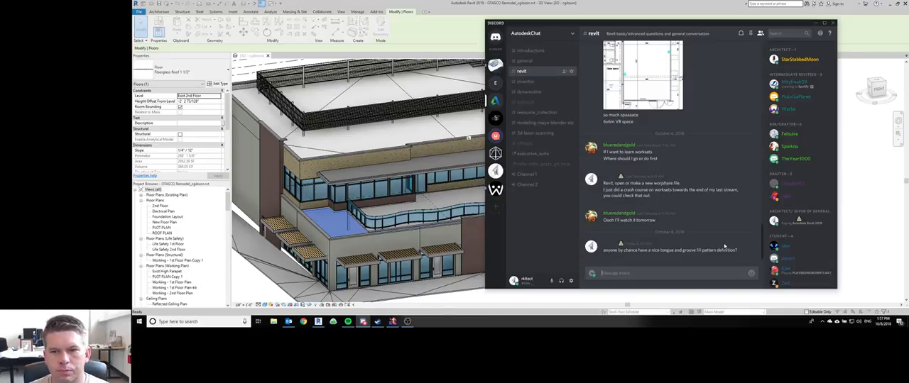
Step: Copy the posted fill pattern question and post it in the thelounge channel of the cre8iveThings server
drag(743, 255, 602, 251)
key(ctrl+c)
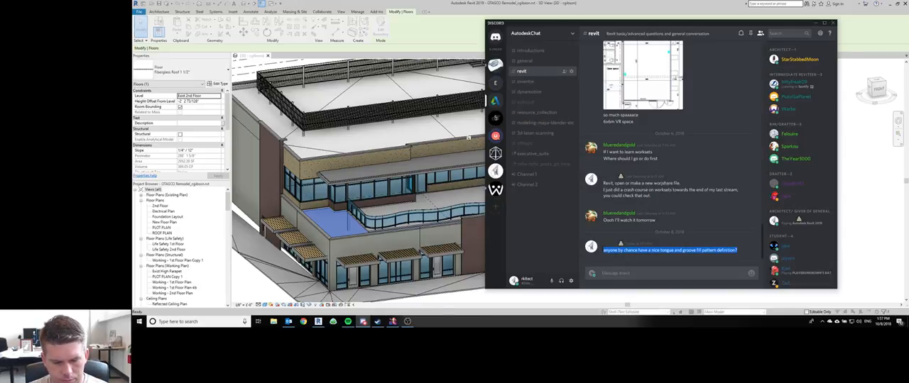
click(495, 117)
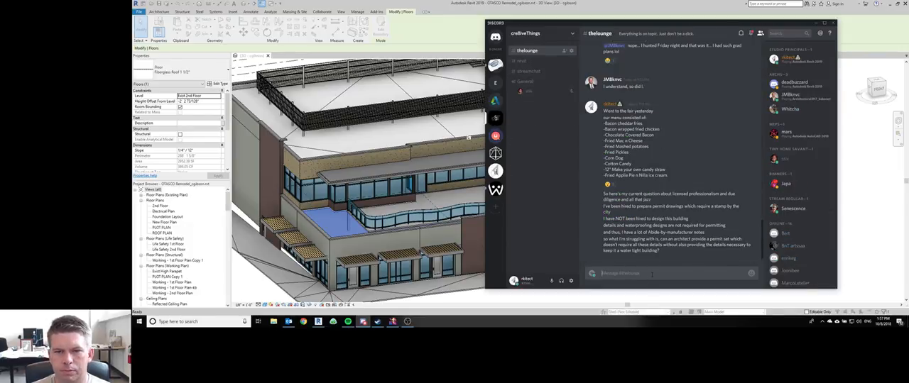
key(ctrl+v)
key(Return)
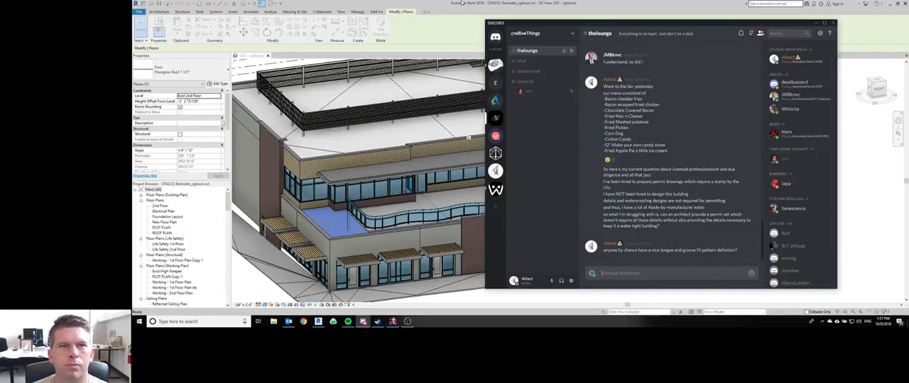
Step: Switch back to Revit and insert a Substrate [2] layer directly above the plywood layer with a thickness of 1/4"
click(462, 3)
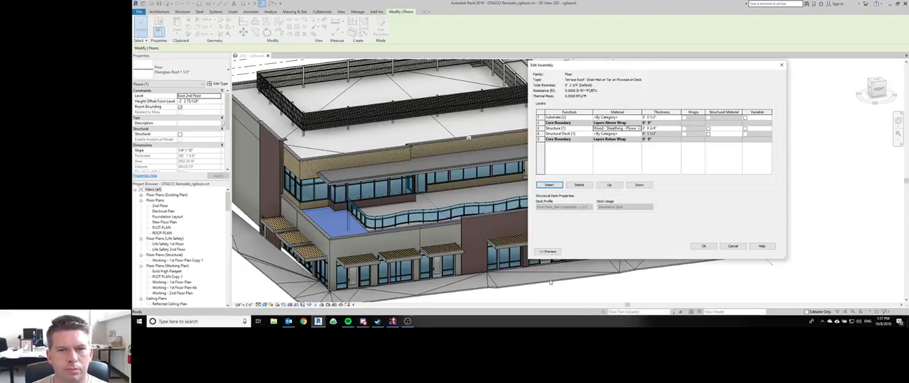
click(549, 185)
click(588, 129)
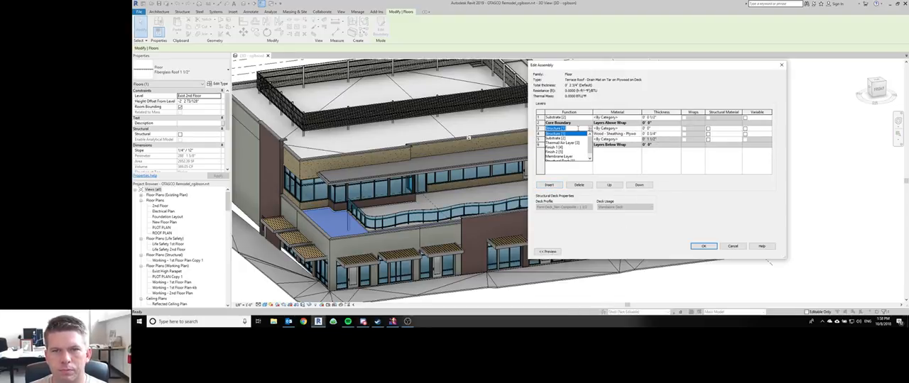
click(565, 137)
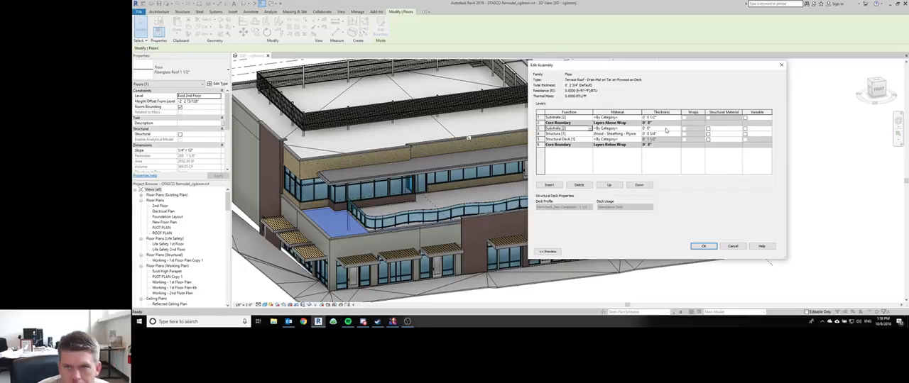
click(665, 129)
text(1/4")
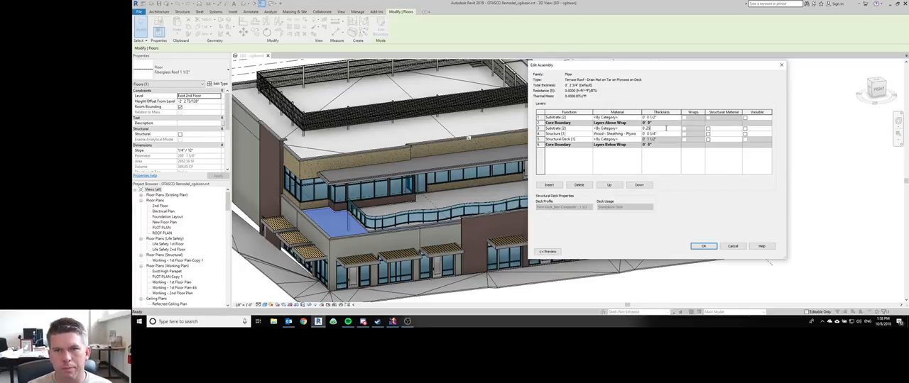
key(Tab)
Step: Assign the Roofing - EPDM Membrane material to the 1/4" substrate layer
click(637, 130)
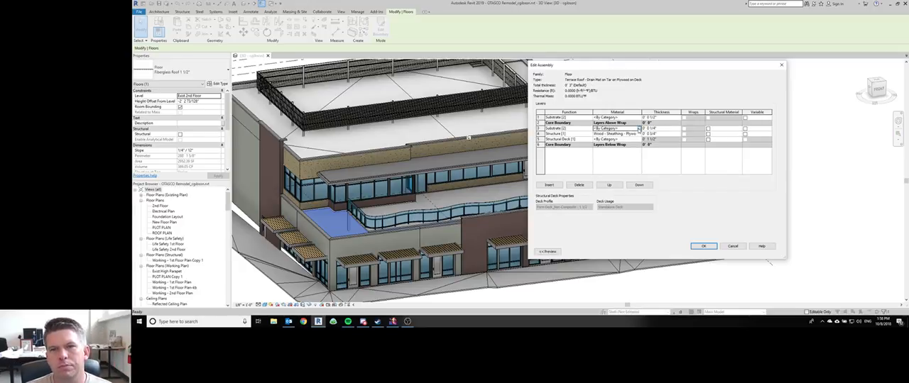
click(639, 129)
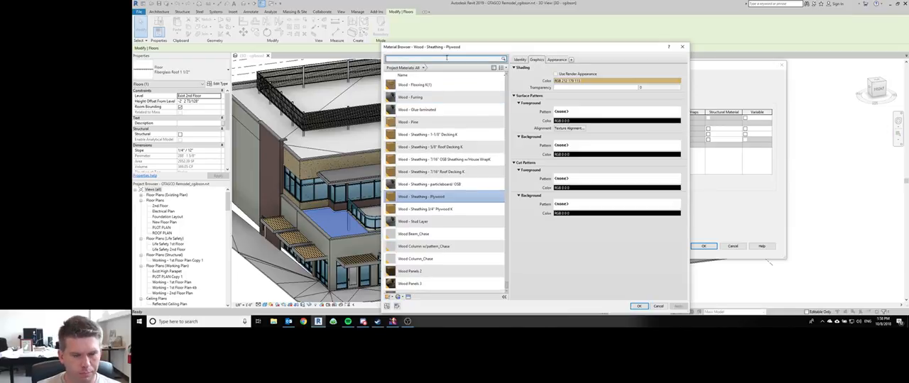
text(roofing)
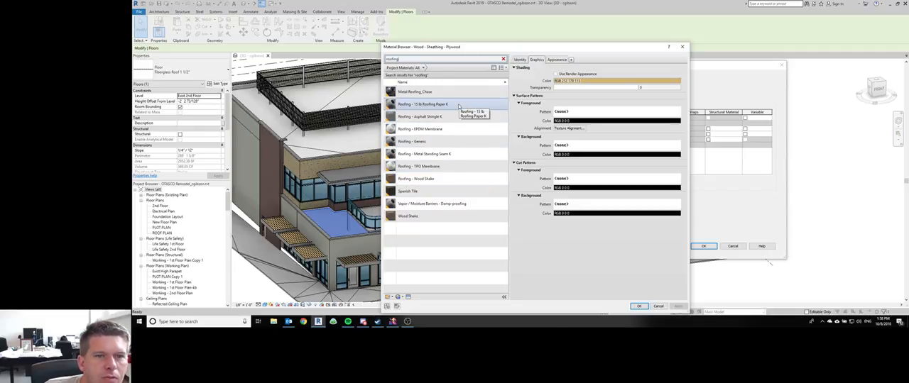
click(463, 132)
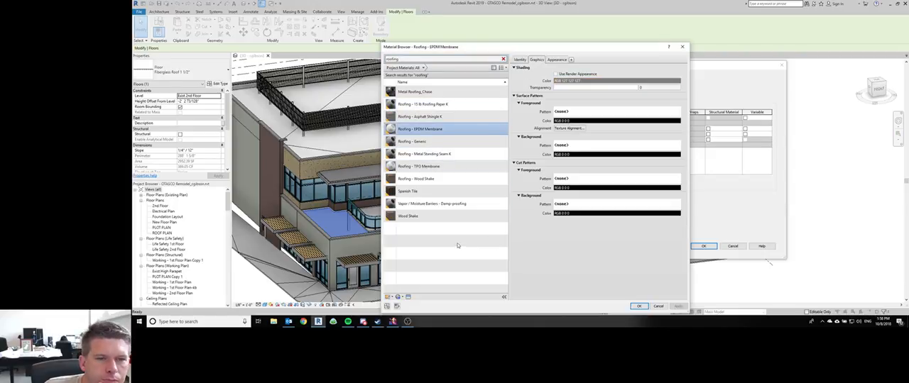
click(638, 306)
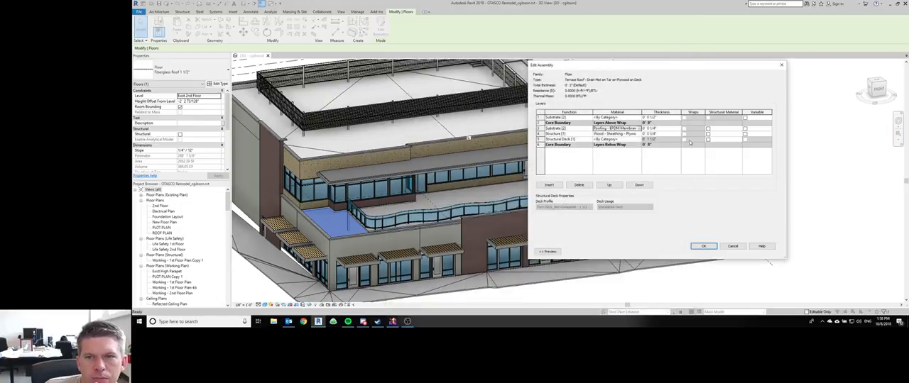
Step: Replace the 1/2" substrate layer above the upper core boundary with a newly inserted Substrate [2] layer
click(549, 186)
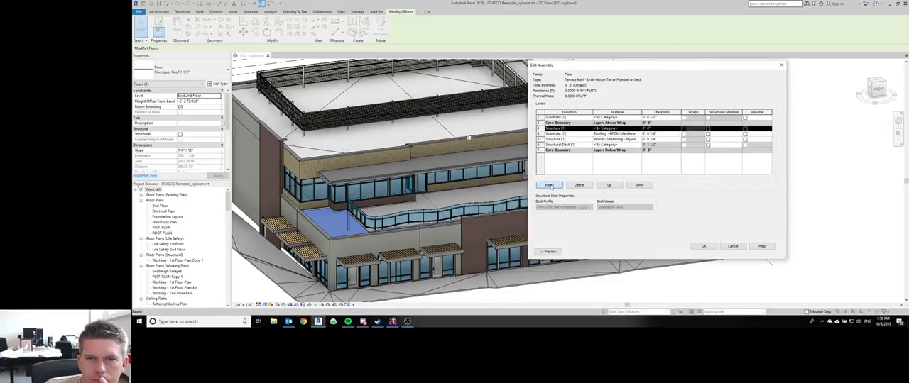
click(610, 184)
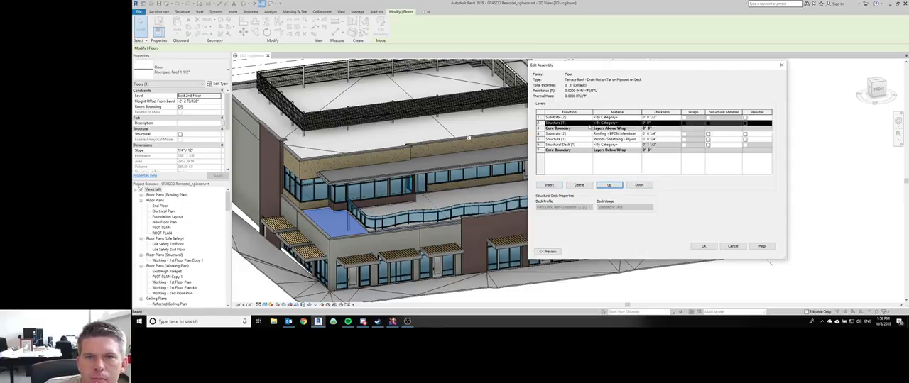
click(590, 124)
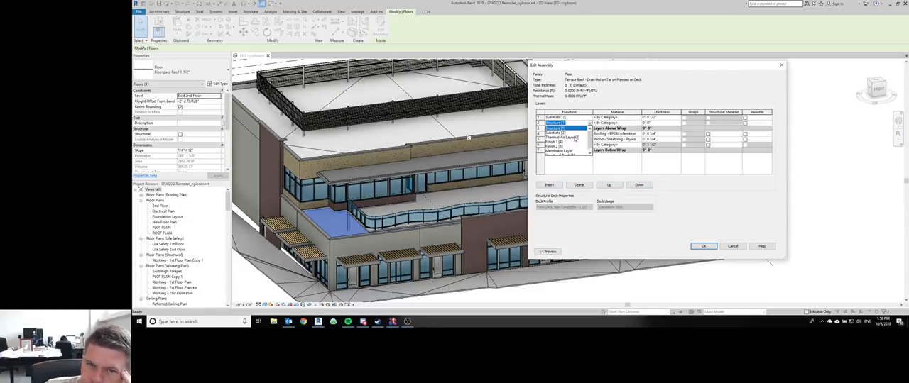
scroll(568, 147, down, 1)
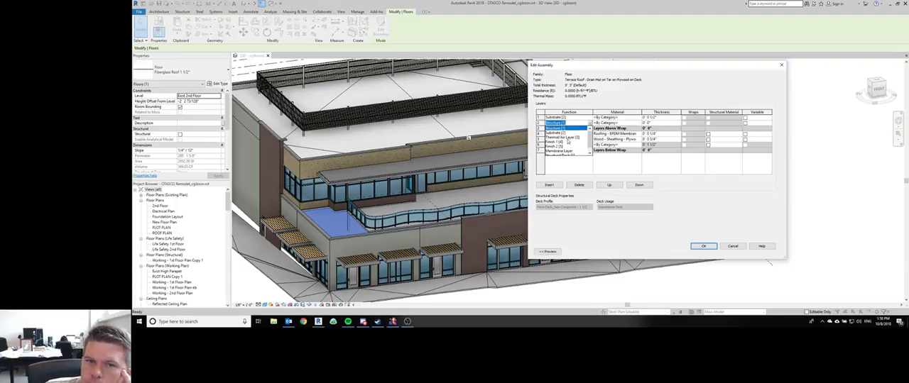
click(566, 138)
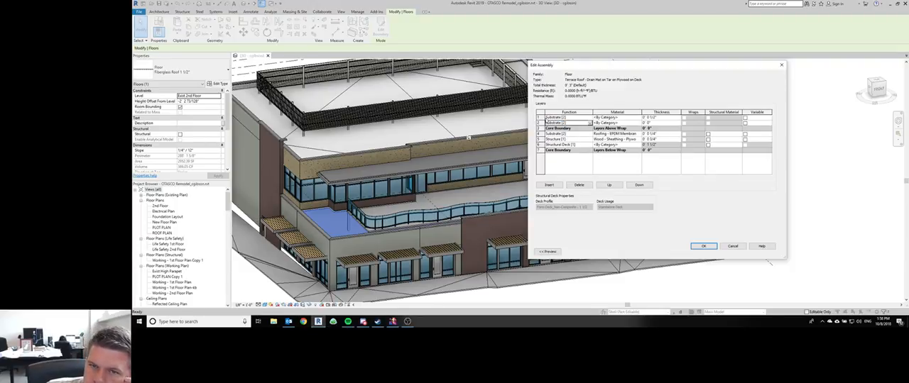
click(540, 118)
click(581, 185)
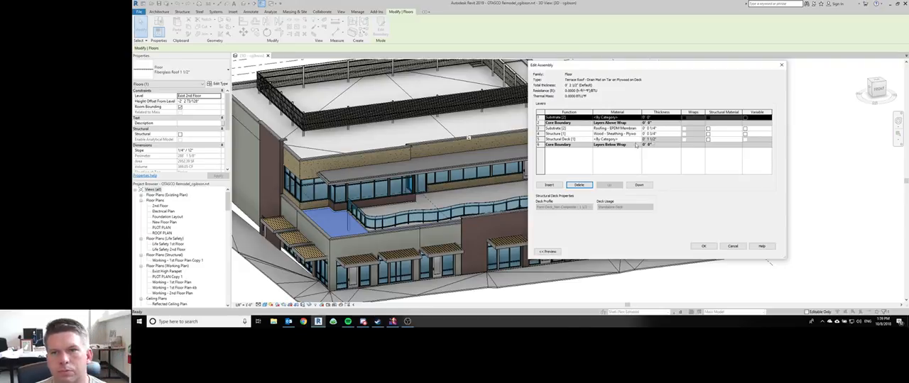
Step: Set the thickness of the topmost substrate layer to 3/8"
click(668, 118)
text(0' 3)
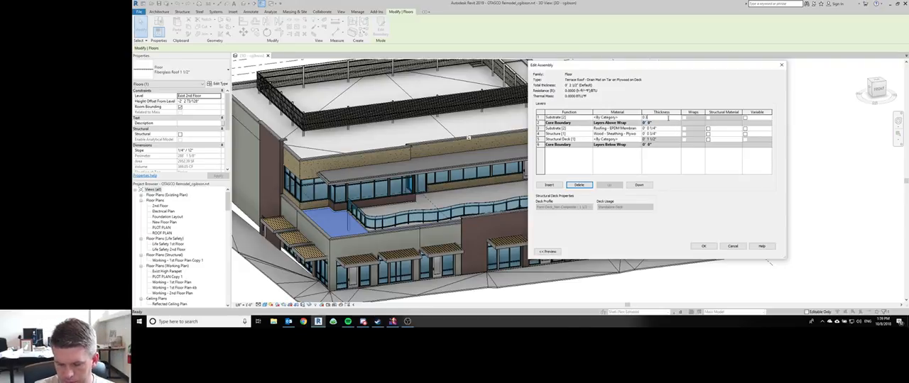
text(/8)
key(Tab)
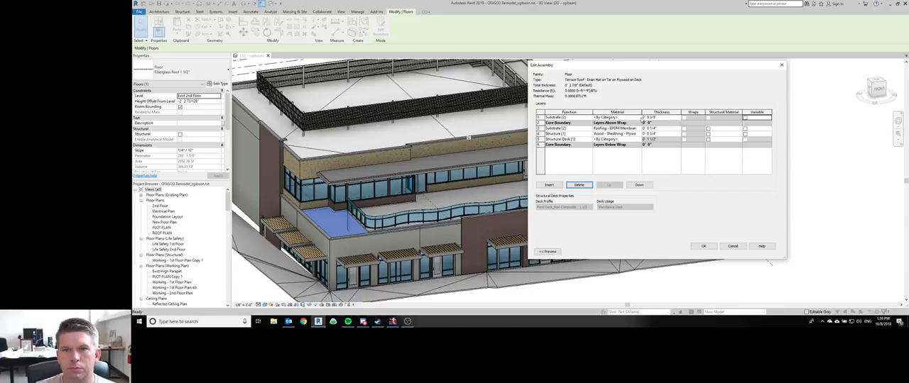
Step: Open the material selection for the topmost substrate layer and search the project materials for "drain"
click(638, 118)
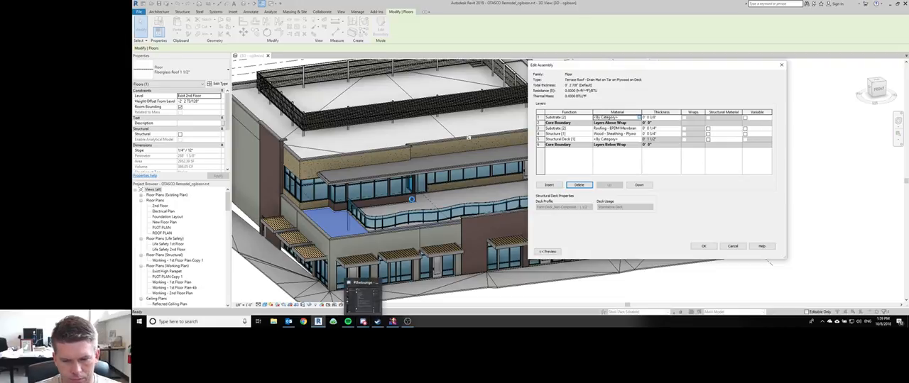
click(640, 117)
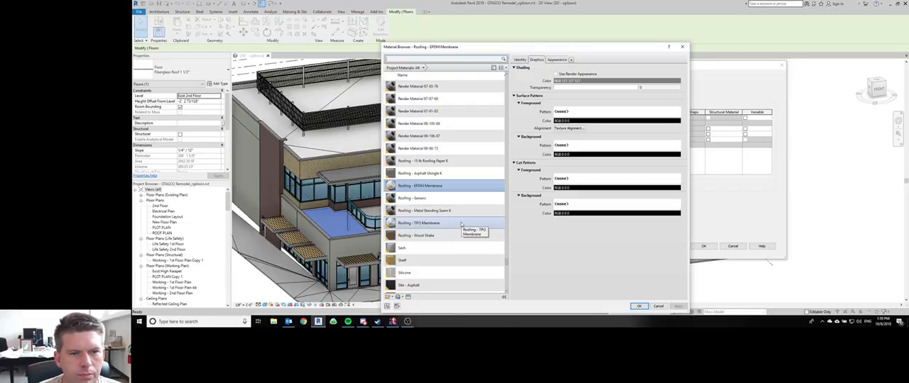
scroll(436, 80, up, 1)
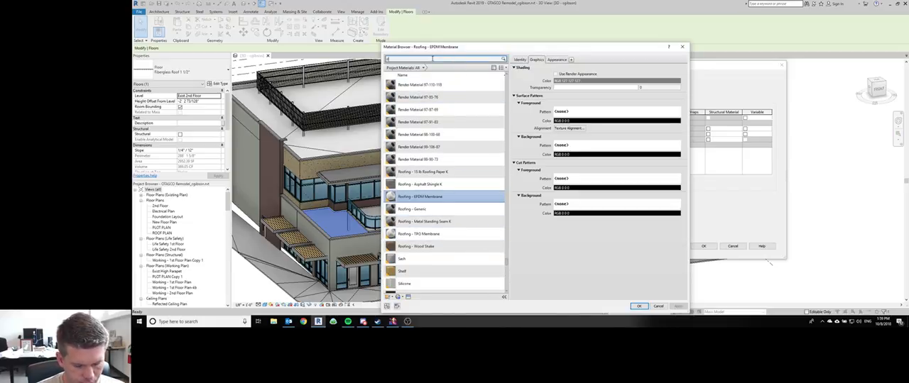
click(433, 59)
text(drain)
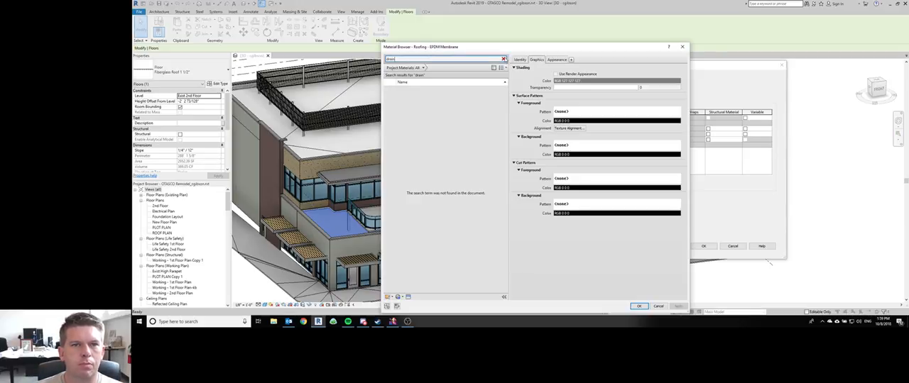
click(503, 59)
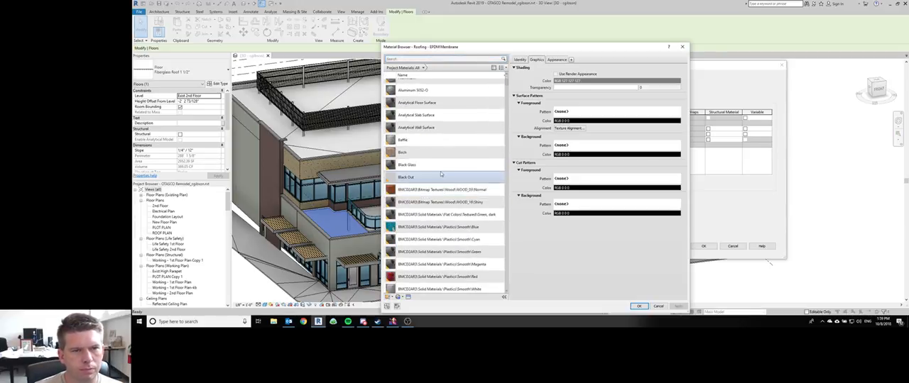
Step: Filter the project materials by "roof", duplicate the Default Roof material and name the copy "Roofing - Fiber"
scroll(433, 142, down, 15)
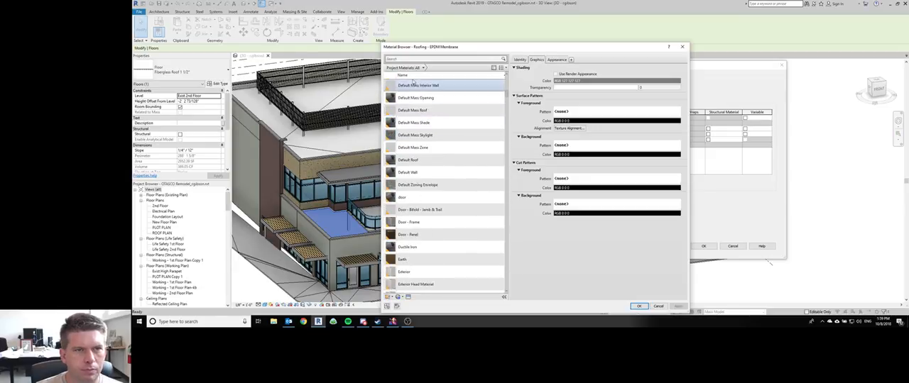
scroll(413, 82, up, 1)
text(roof)
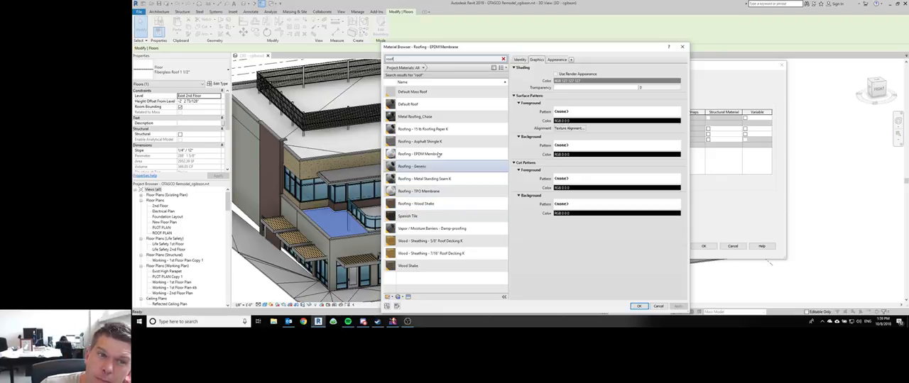
right_click(431, 106)
click(448, 117)
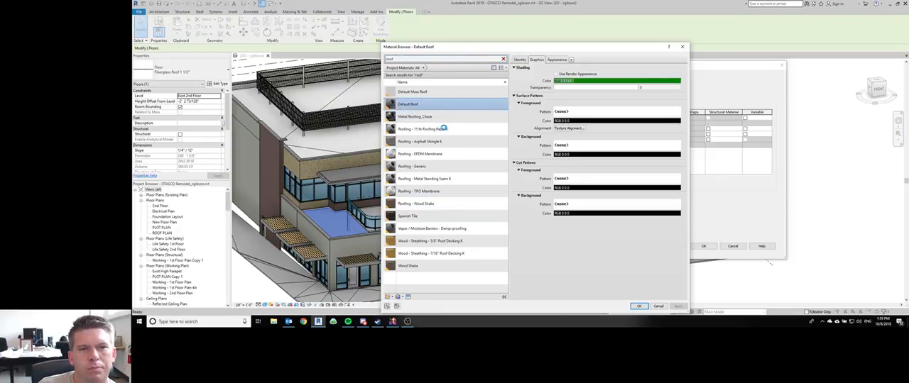
text(Roofing)
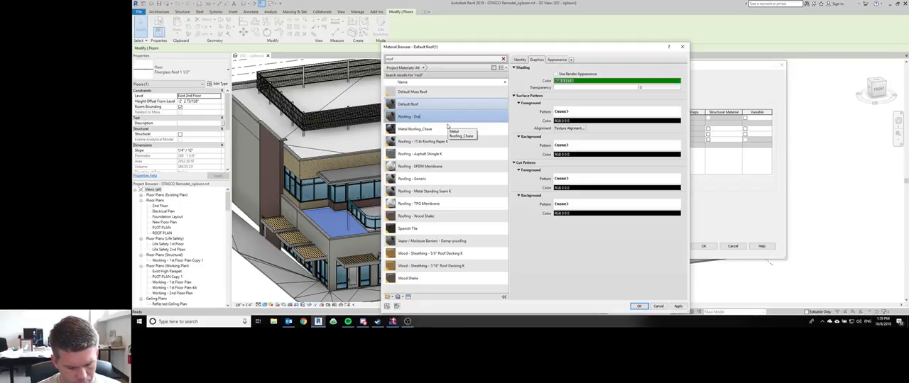
text( - Fiber)
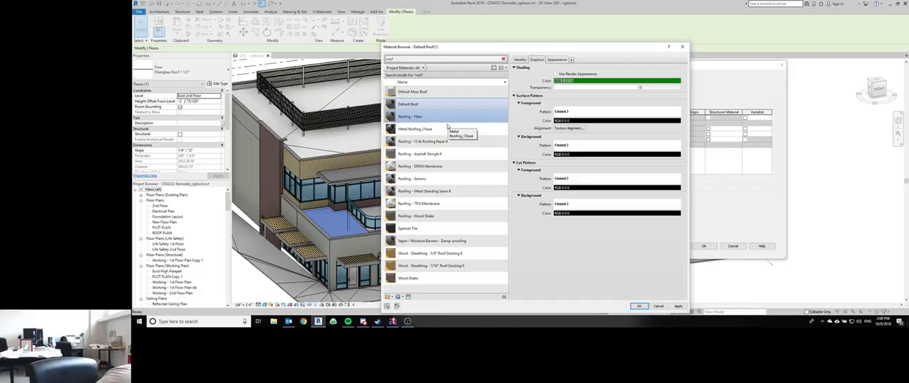
Step: Switch to Chrome, search the web for the Carlisle 9800 and open the MiraDRAIN System Brochure from its product literature
click(304, 322)
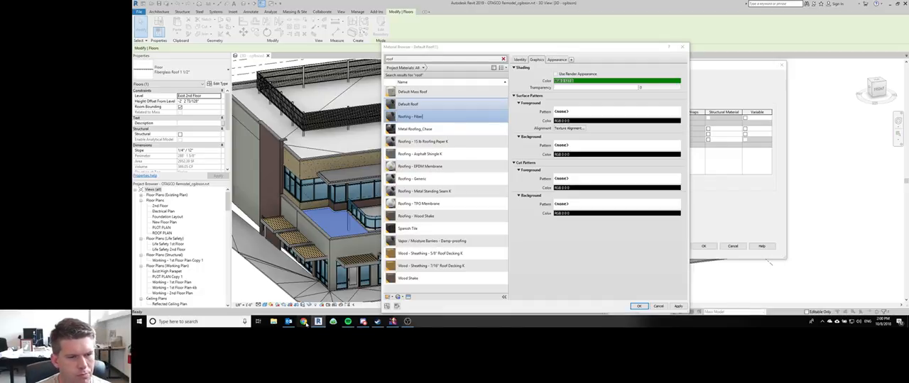
text(carlisle)
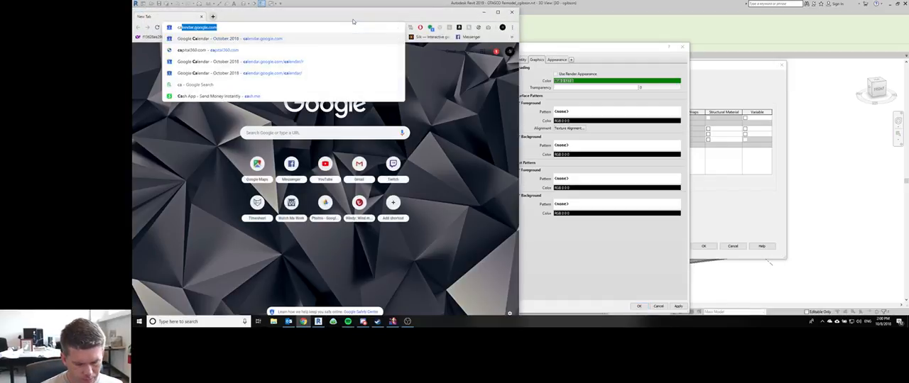
text( 9800)
key(Return)
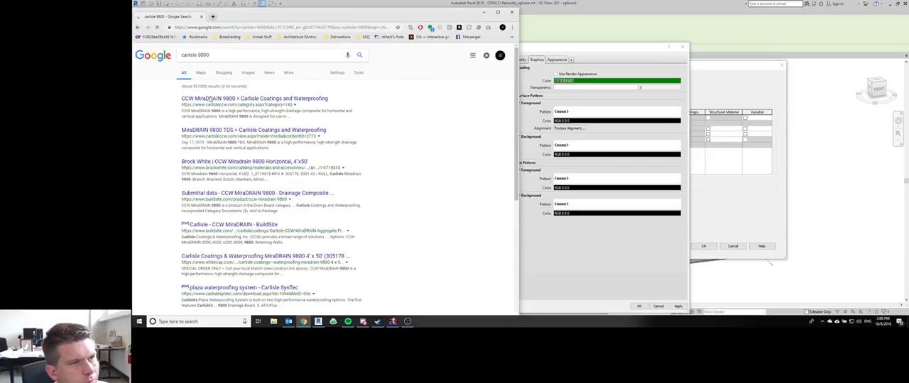
click(208, 100)
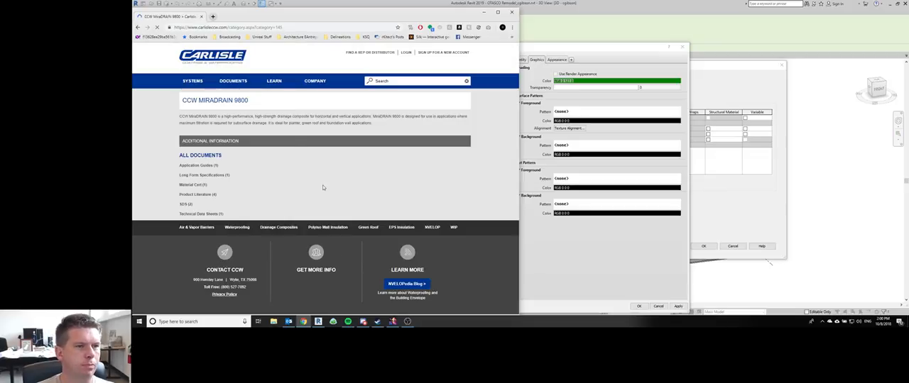
click(198, 194)
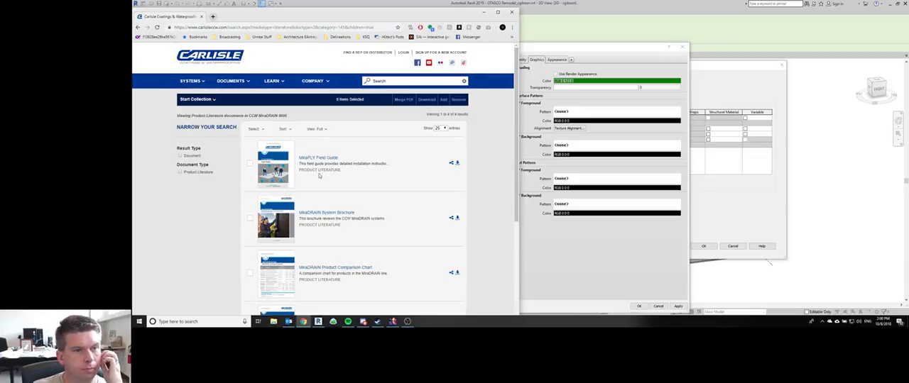
click(331, 212)
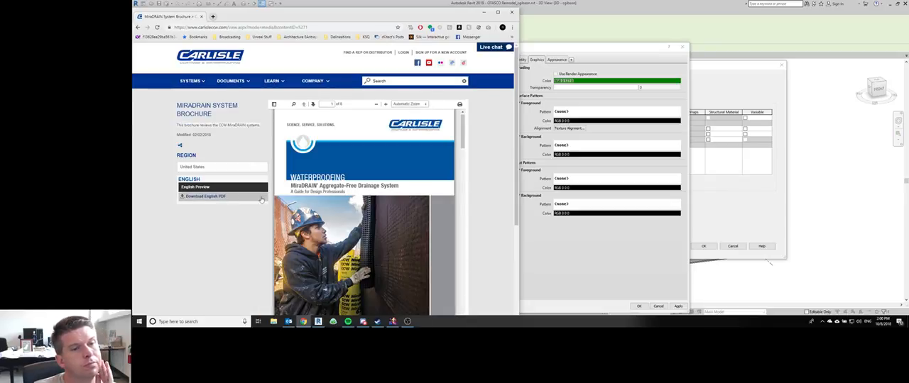
Step: Examine the MiraDRAIN brochure's application chart, product descriptions and physical properties for the drainage mat's composition
scroll(389, 186, down, 1)
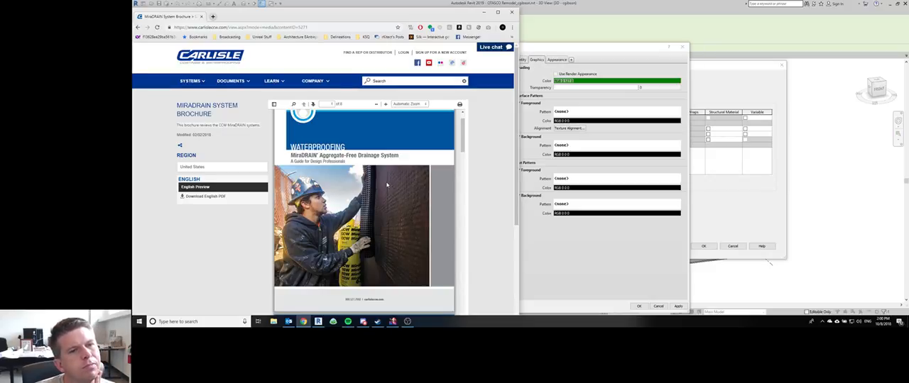
scroll(387, 185, down, 6)
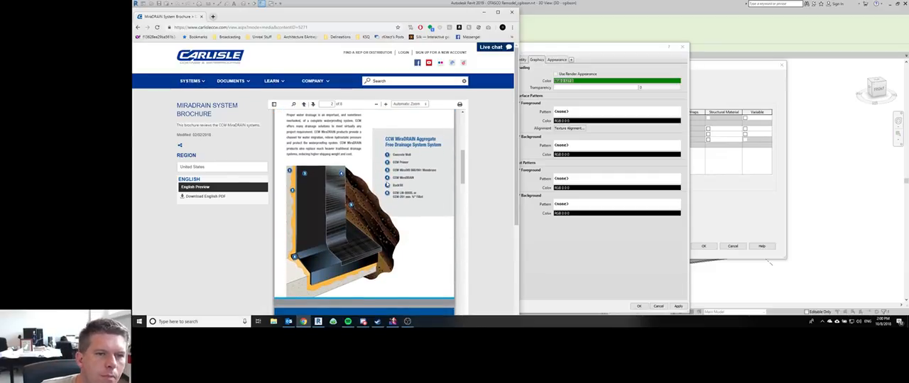
scroll(386, 181, down, 10)
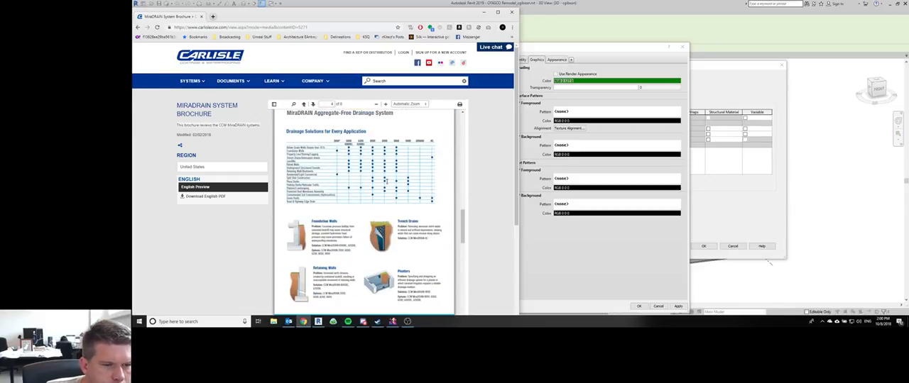
scroll(386, 182, down, 4)
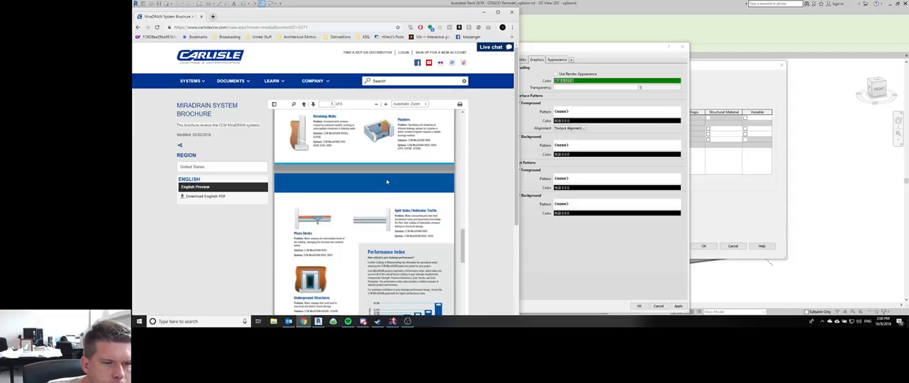
scroll(386, 182, down, 2)
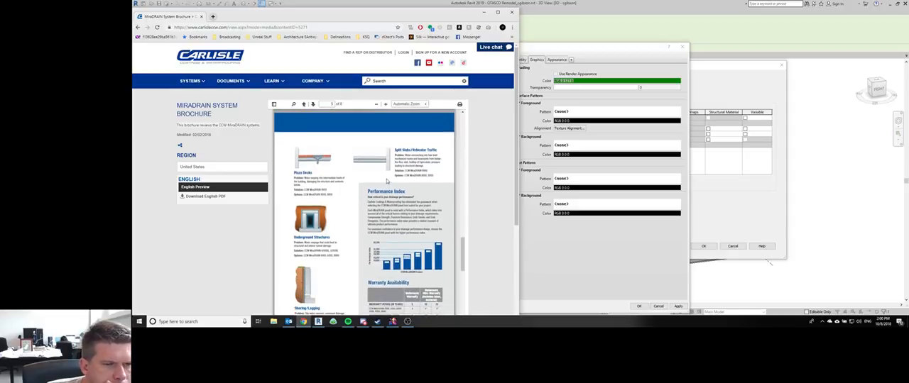
scroll(386, 182, down, 3)
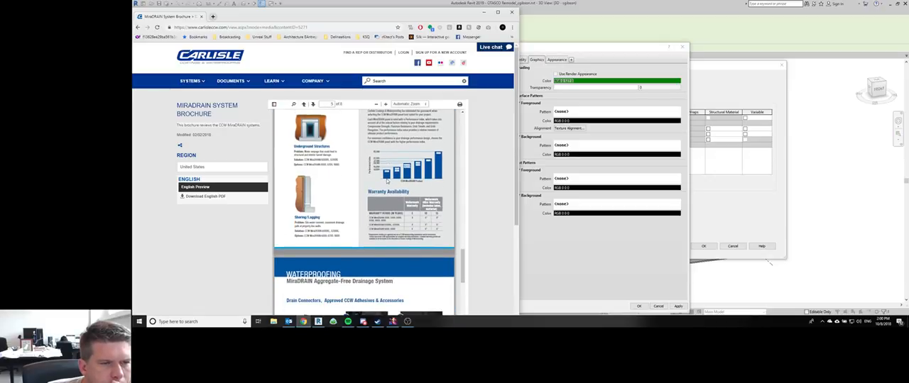
scroll(388, 182, down, 5)
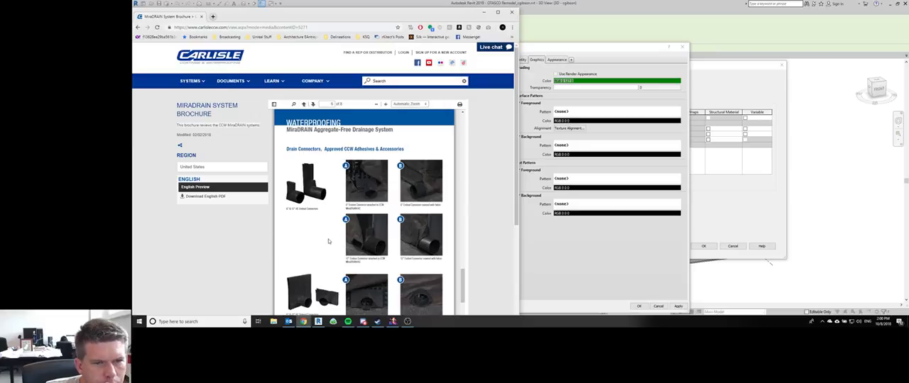
scroll(328, 240, down, 4)
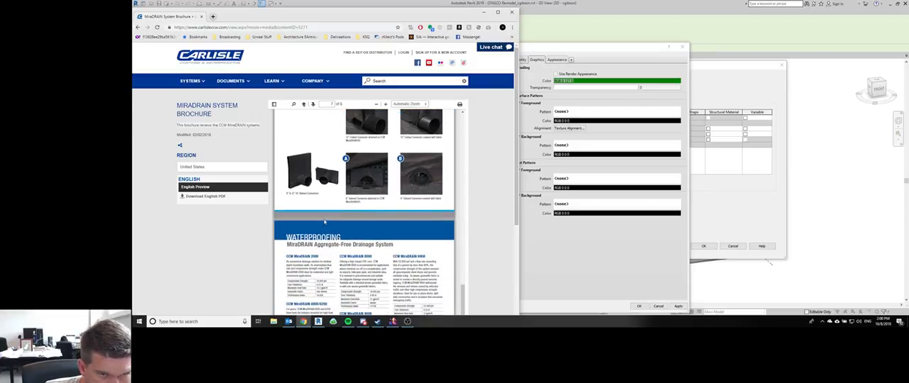
scroll(316, 236, down, 2)
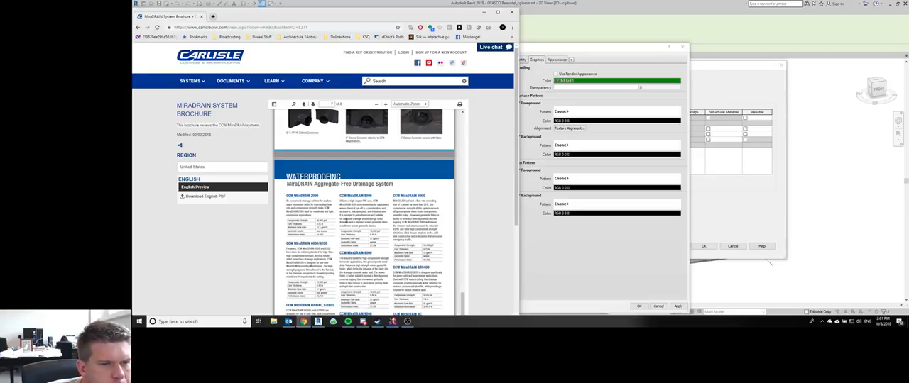
scroll(346, 220, down, 1)
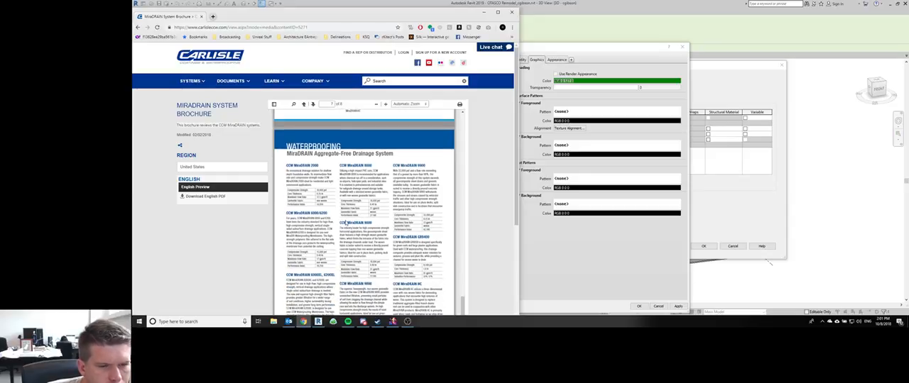
scroll(346, 223, down, 5)
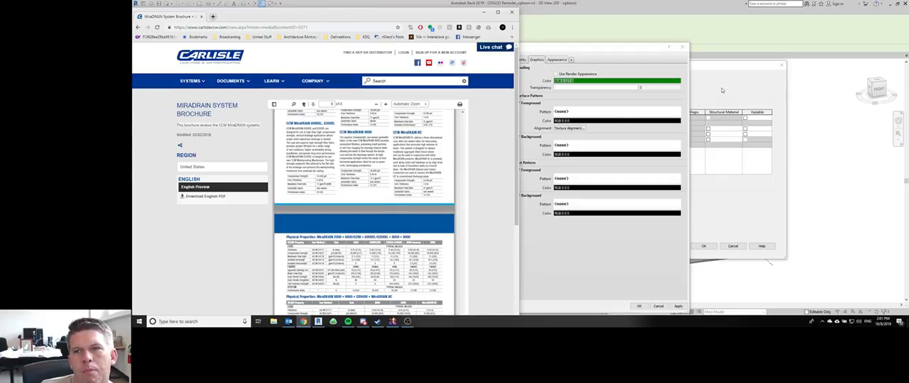
click(621, 130)
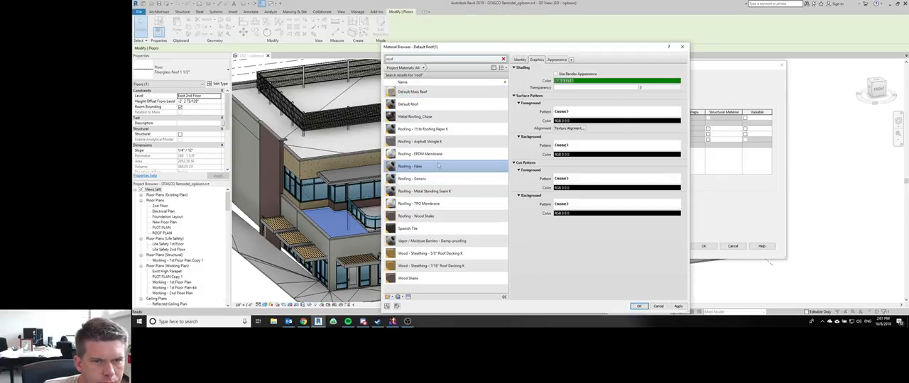
mouse_move(303, 322)
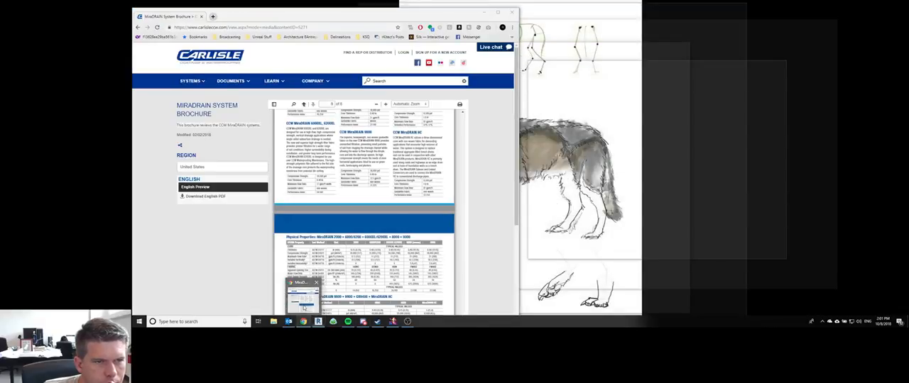
click(303, 305)
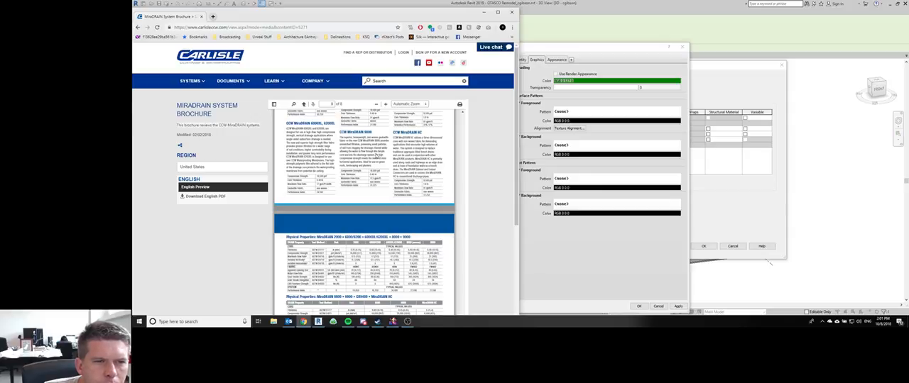
Step: Return to Revit and rename the Roofing - Fiber material as "Roofing - Fiber Geotextile Drain Mat"
click(539, 235)
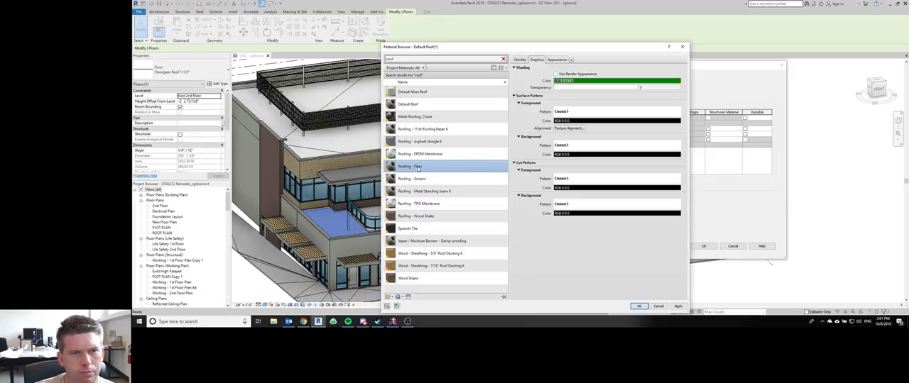
click(520, 60)
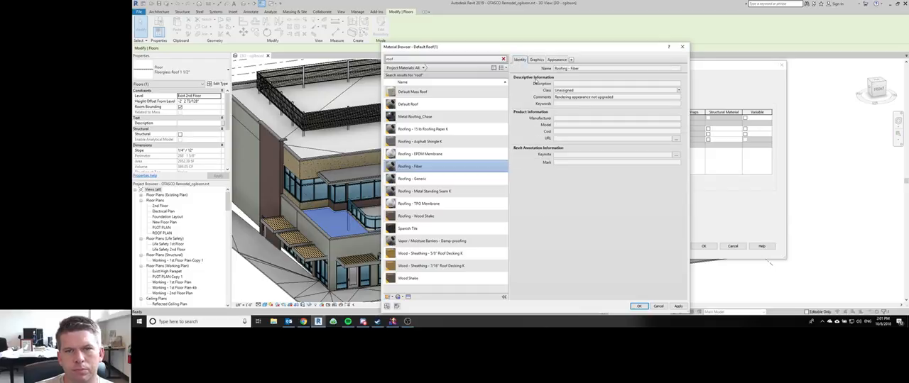
click(589, 67)
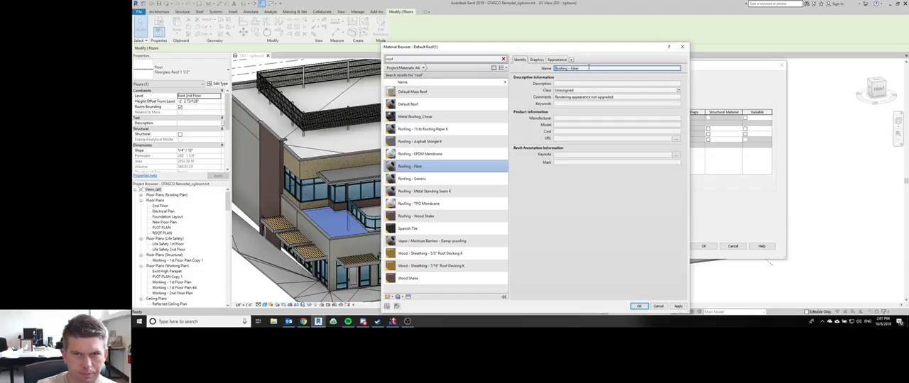
text(Glas)
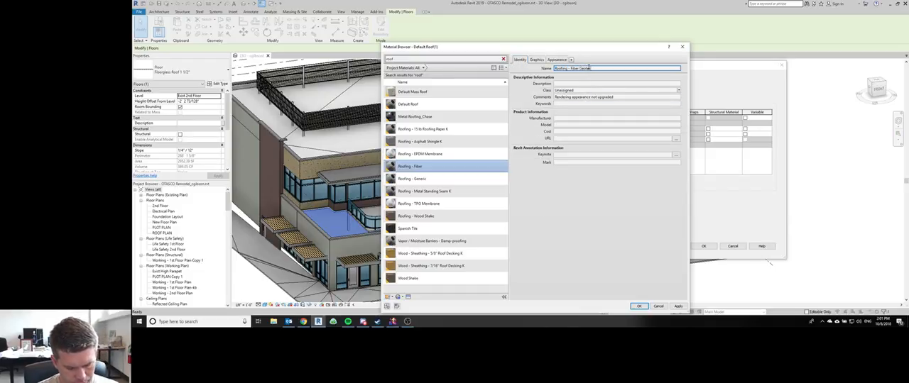
text(s Shin)
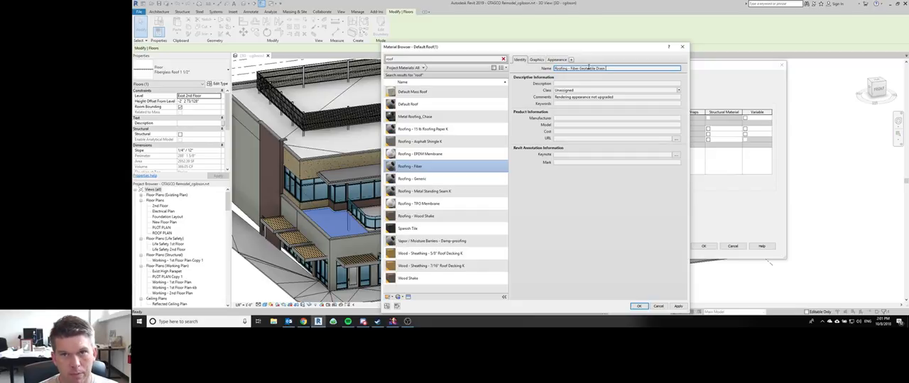
text( Mat)
key(Return)
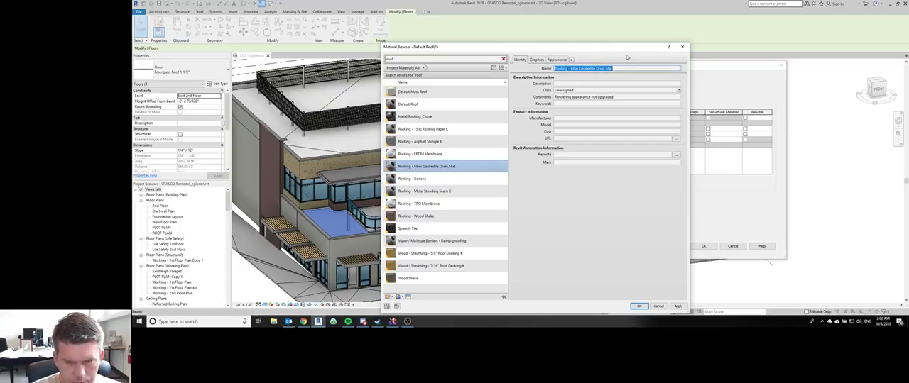
click(612, 201)
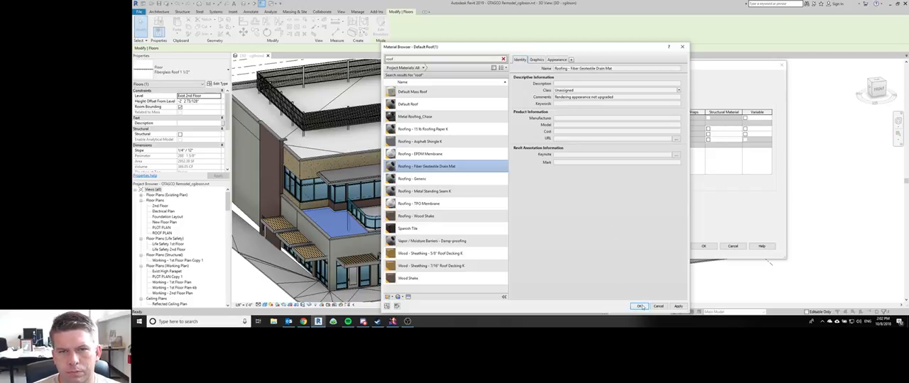
Step: Set the drain mat material's shading color to light gray, RGB 192 192 192
click(537, 60)
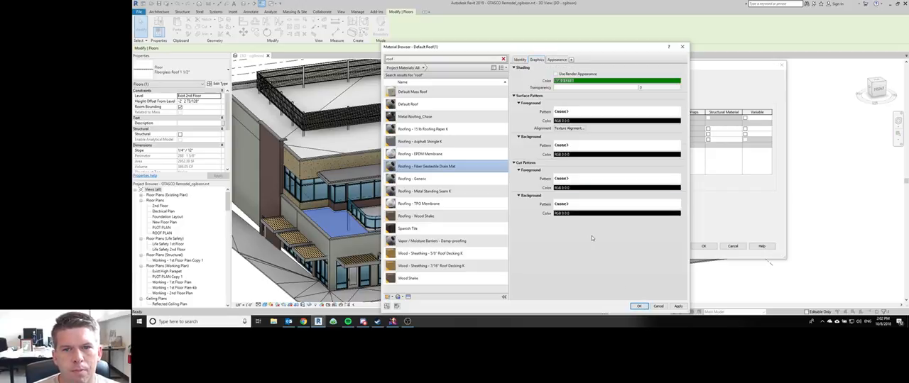
click(603, 80)
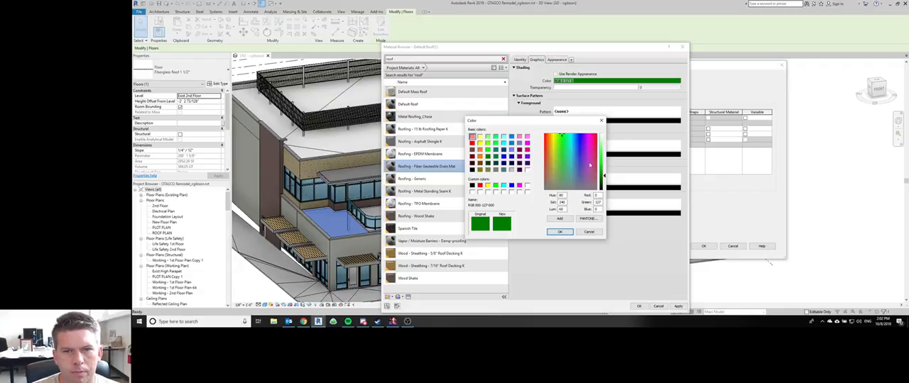
drag(578, 184, 578, 189)
click(604, 148)
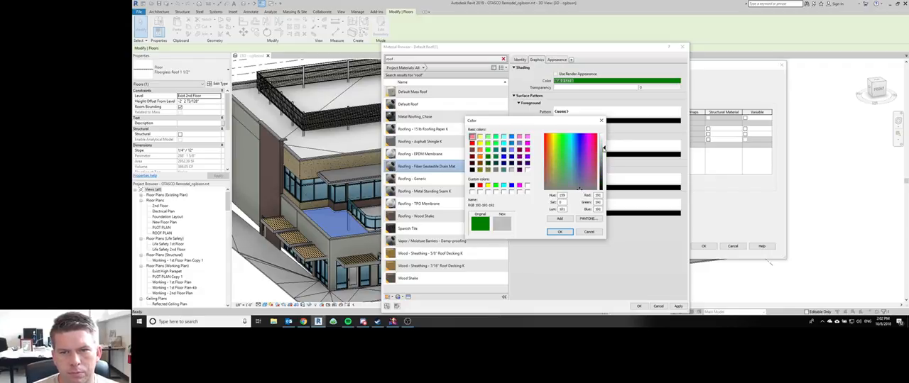
click(559, 232)
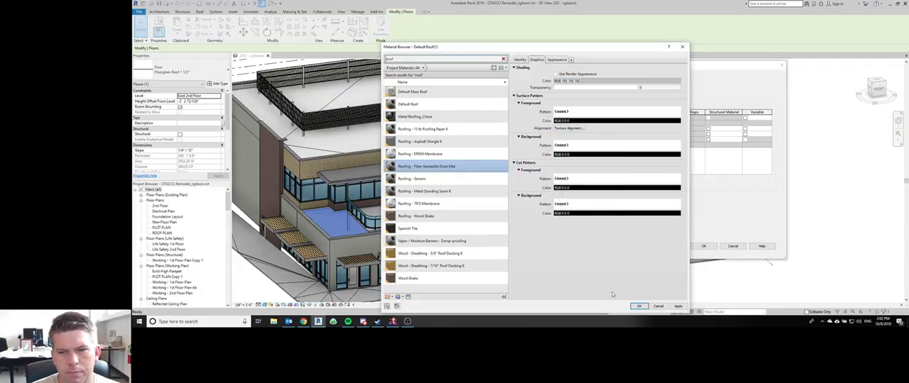
Step: Assign the Horizontal-small drafting pattern as the drain mat material's surface foreground pattern and apply the material to the topmost substrate layer
click(572, 113)
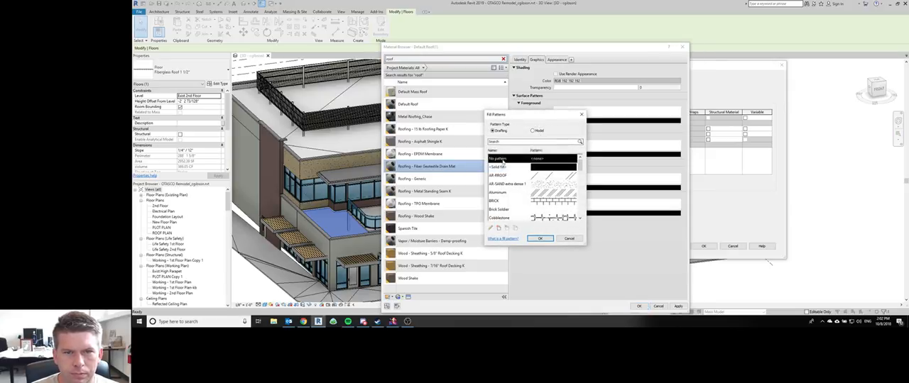
scroll(519, 201, down, 5)
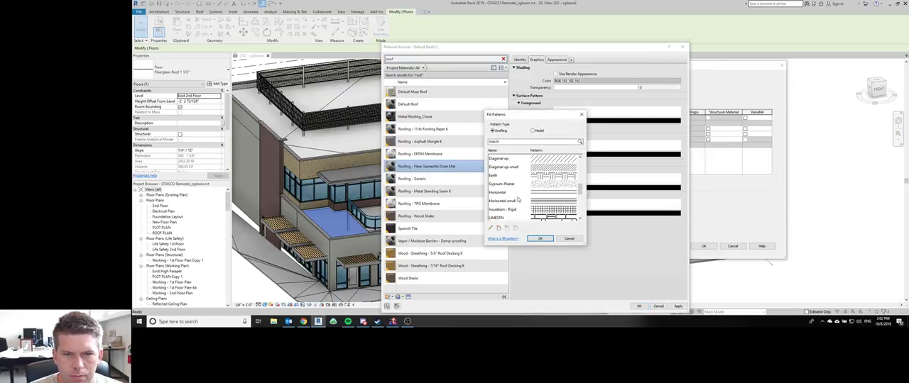
scroll(519, 200, down, 2)
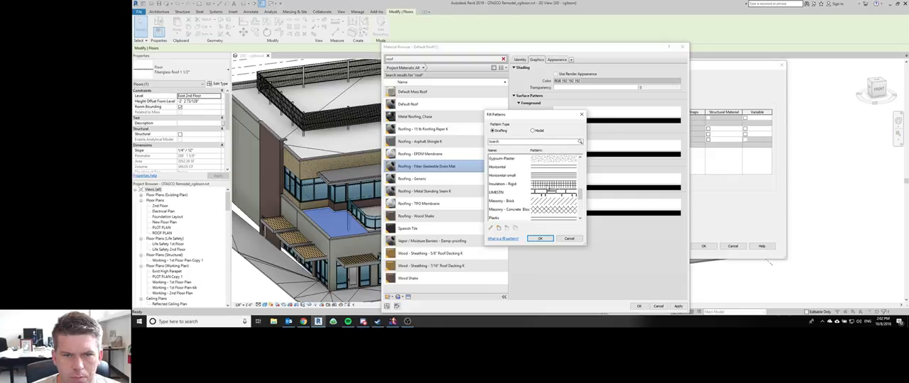
scroll(520, 201, down, 5)
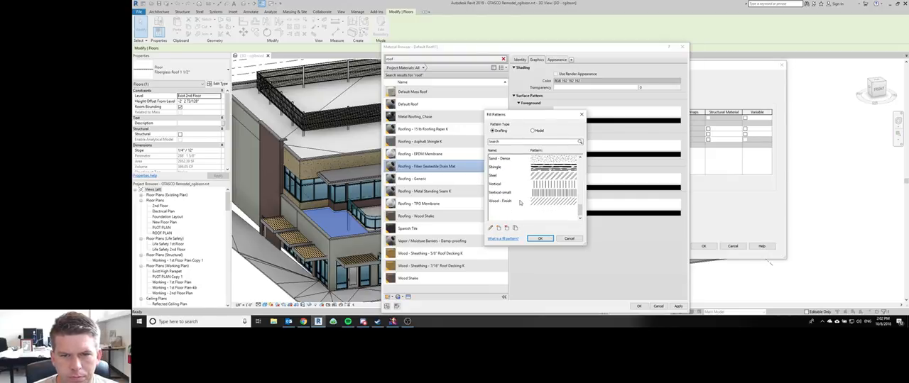
click(551, 167)
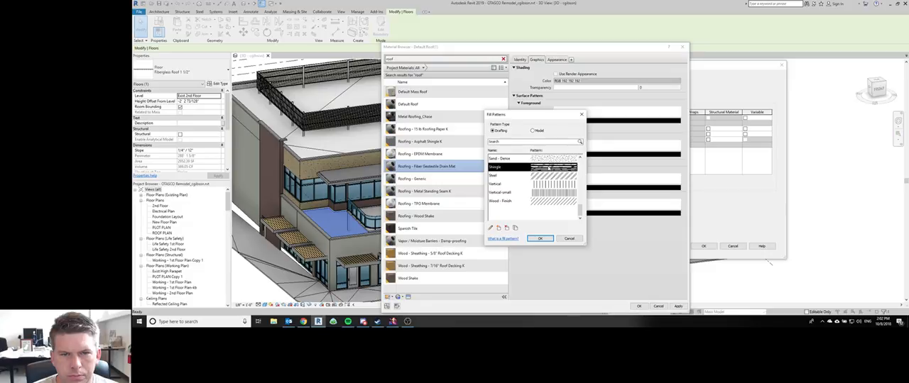
scroll(543, 189, up, 8)
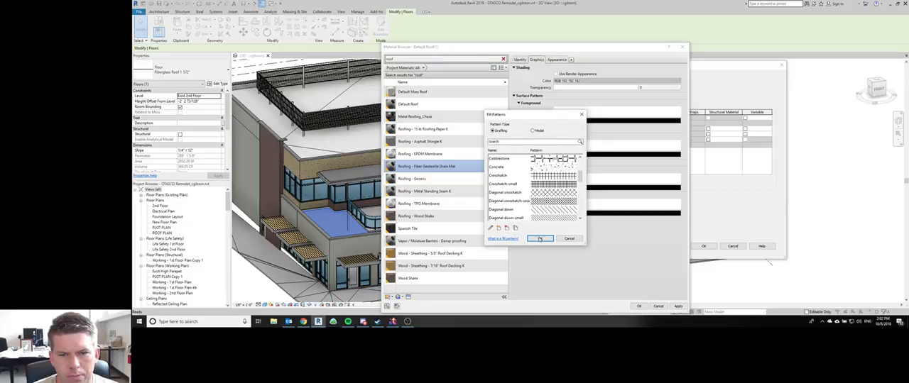
scroll(535, 205, up, 3)
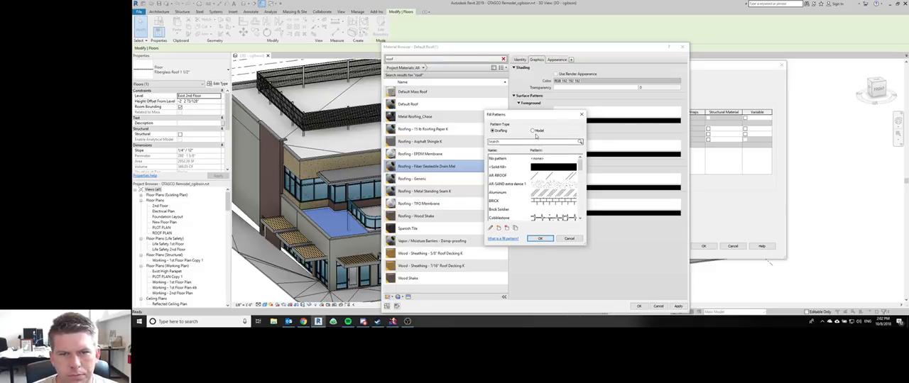
click(533, 130)
scroll(526, 192, down, 3)
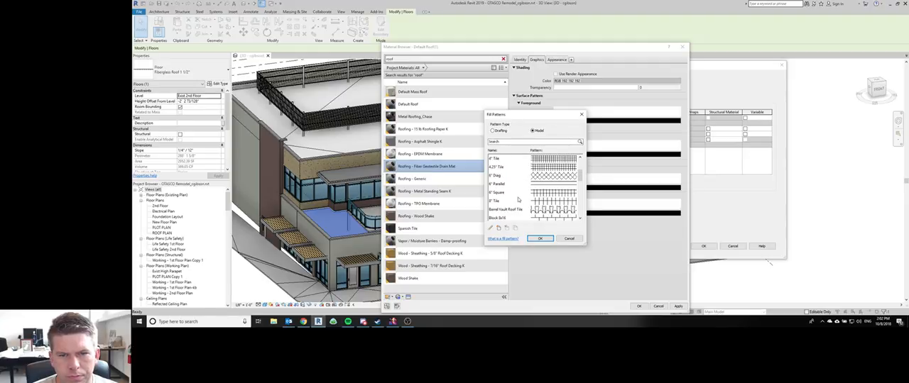
scroll(518, 199, up, 3)
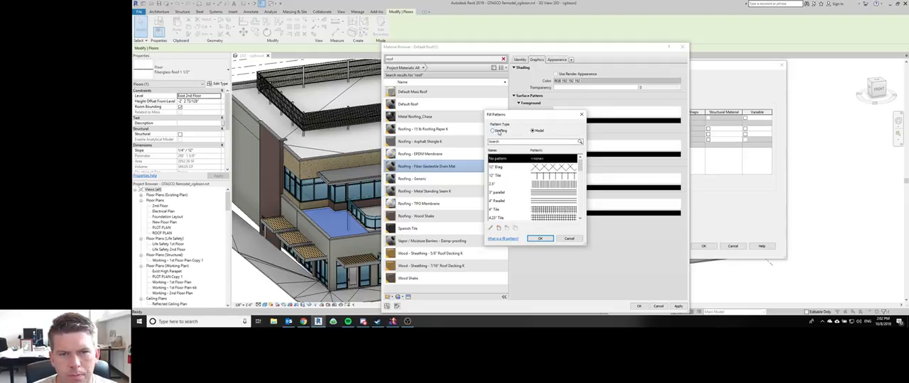
click(493, 131)
scroll(541, 197, down, 2)
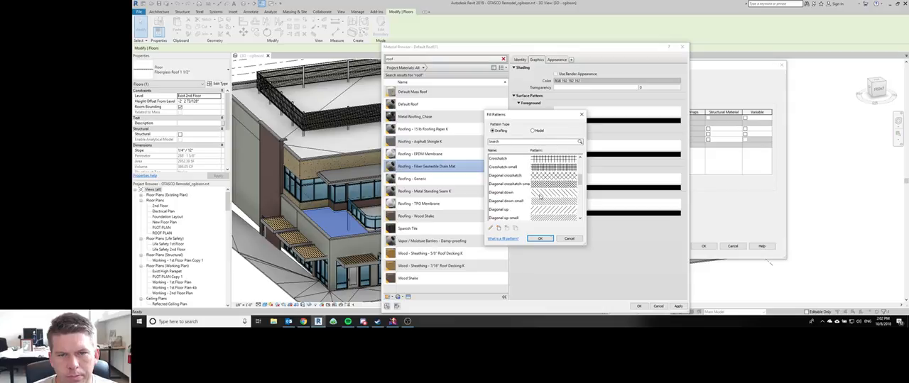
scroll(540, 197, down, 3)
click(541, 176)
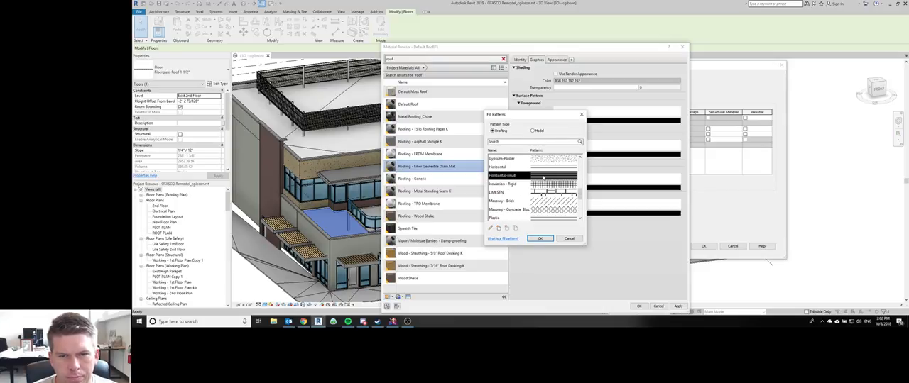
click(539, 239)
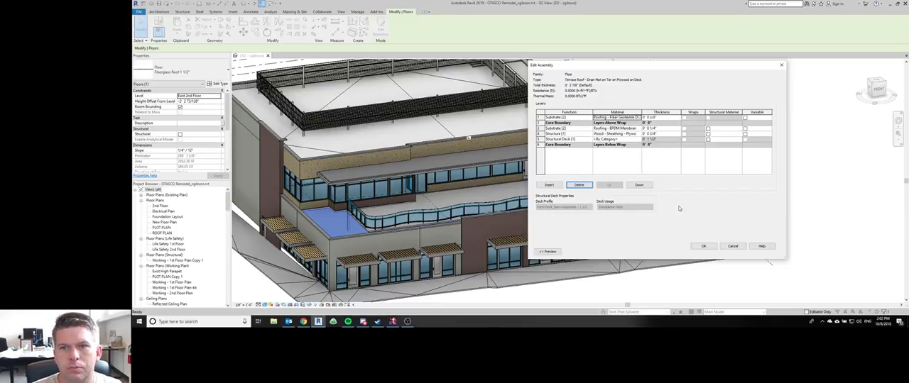
Step: Switch to Discord and draft in thelounge "And you feel that following the manufacturer's recommended installation is a bad direction?" without sending it
click(363, 321)
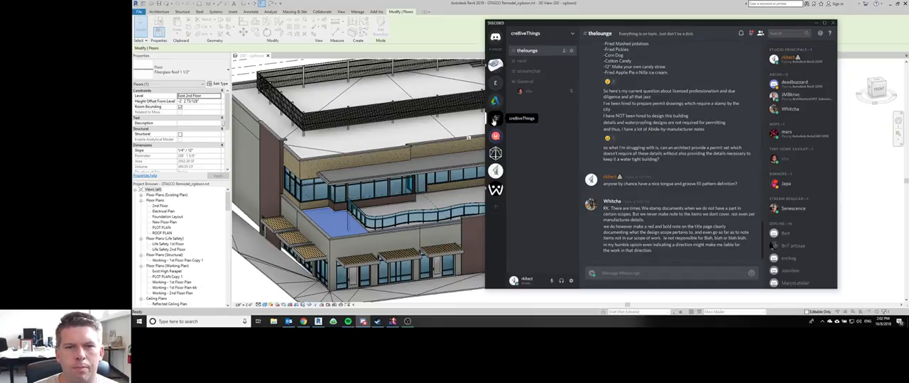
click(651, 273)
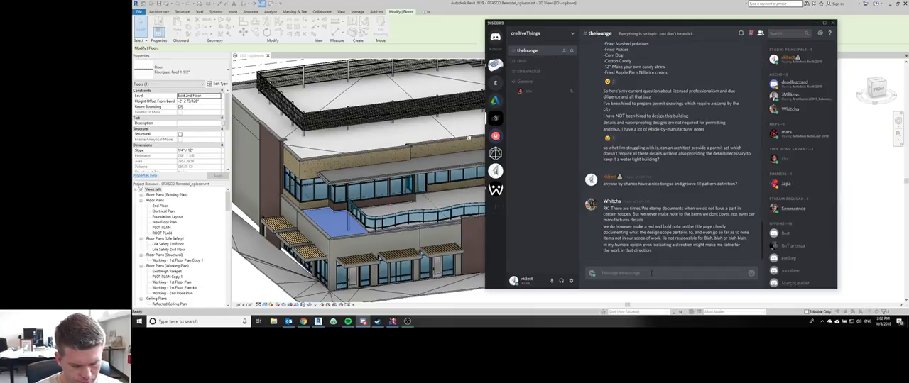
text(And you feel th)
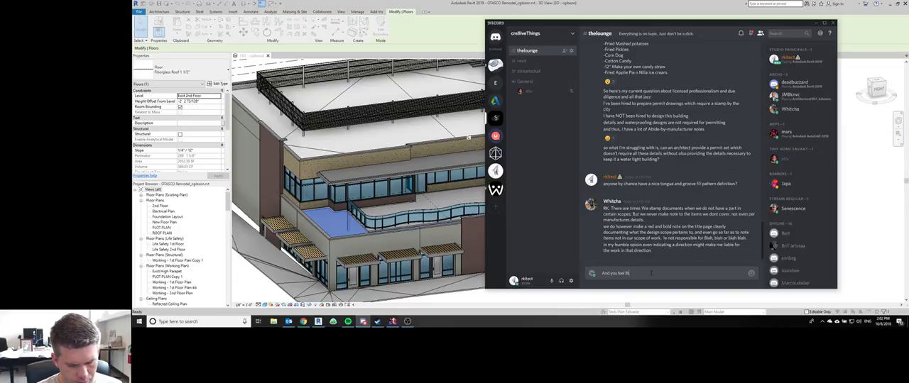
text(at following the man)
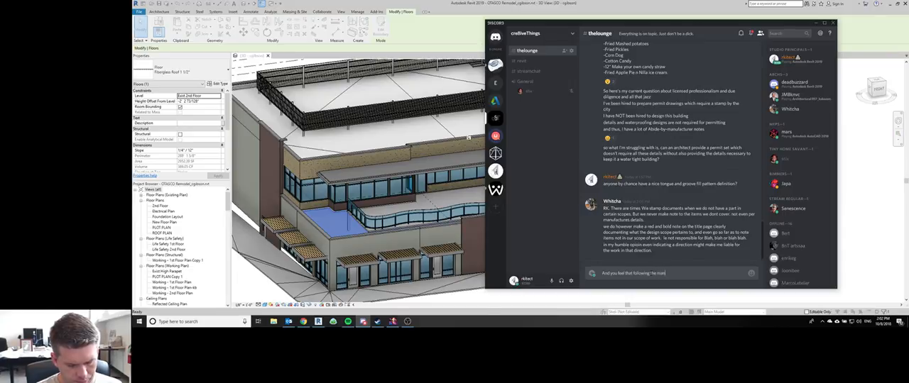
text(ufacturer's)
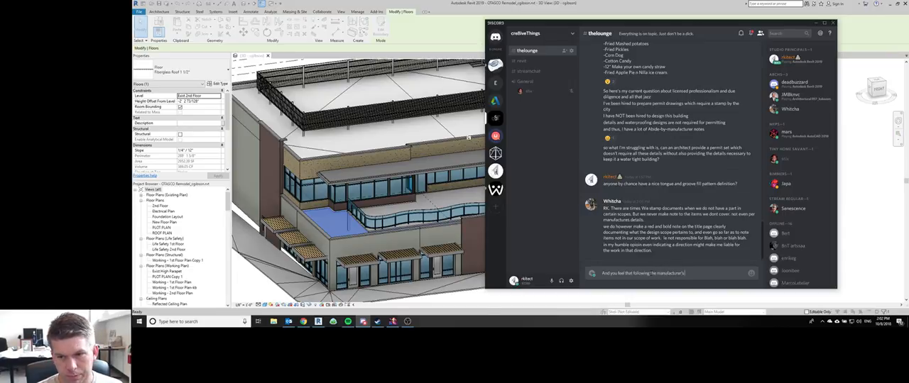
text( recommended in)
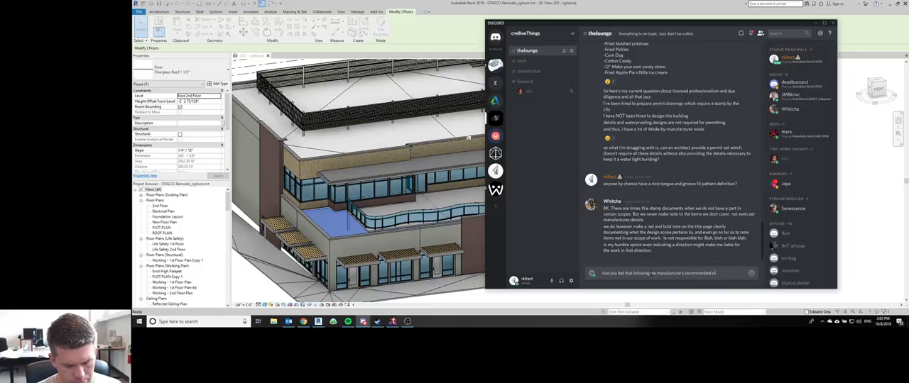
text(stallation)
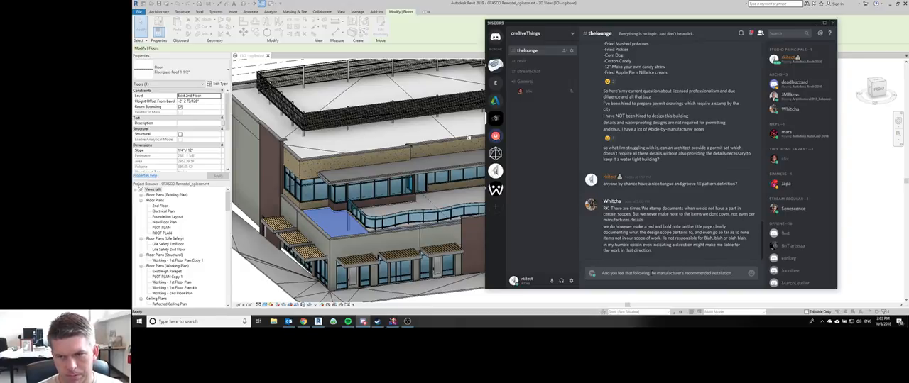
text( is the)
key(BackSpace)
key(BackSpace)
key(BackSpace)
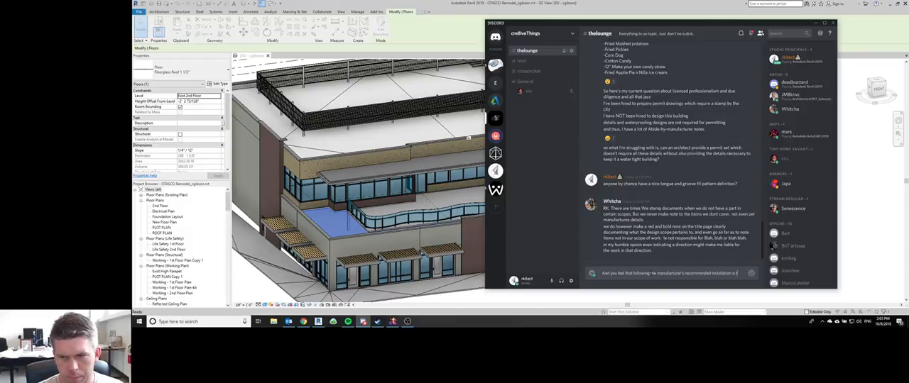
text(a bad direction?)
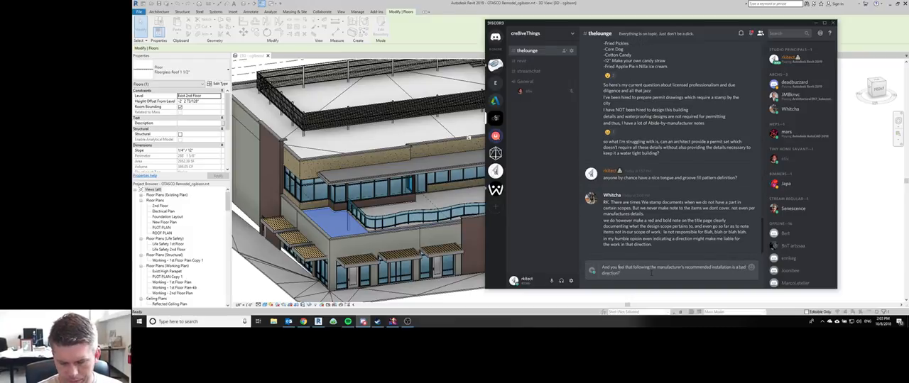
Step: Replace the opening "And" of the thelounge draft with "I can understand that, but -" and send the message
key(Delete)
key(Delete)
key(Delete)
key(Delete)
text(I can)
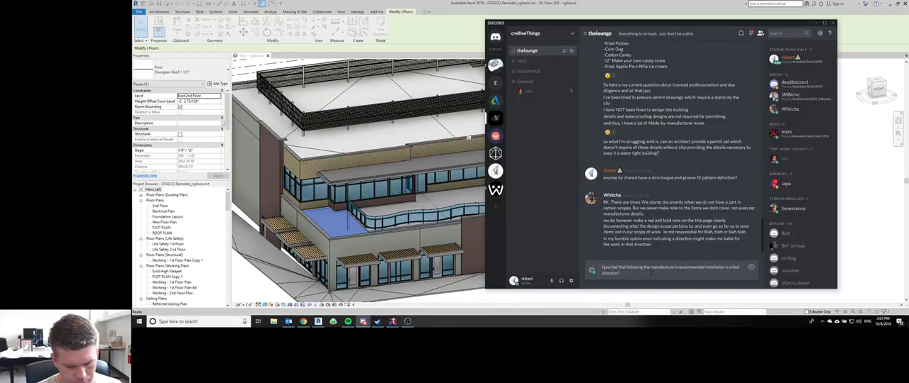
text( understand that )
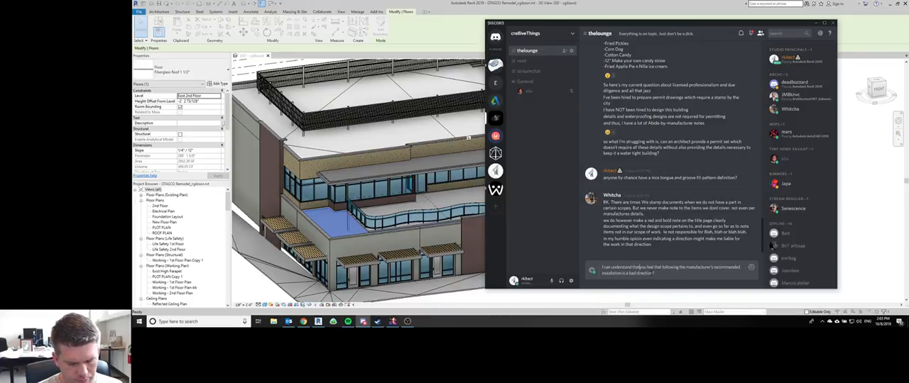
text(, but)
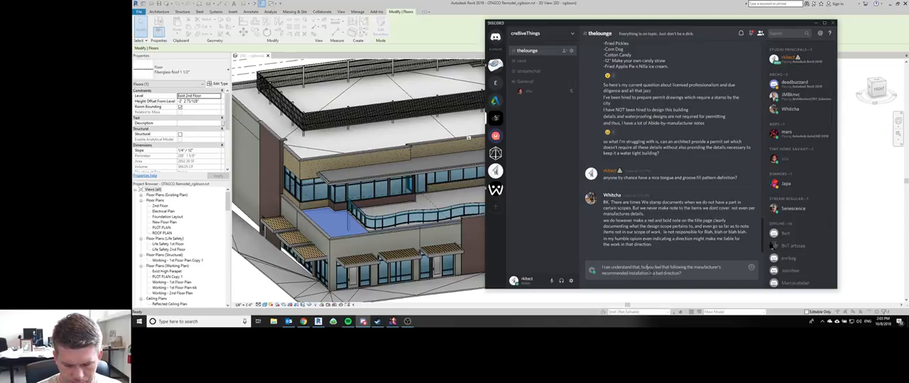
text( -)
key(Return)
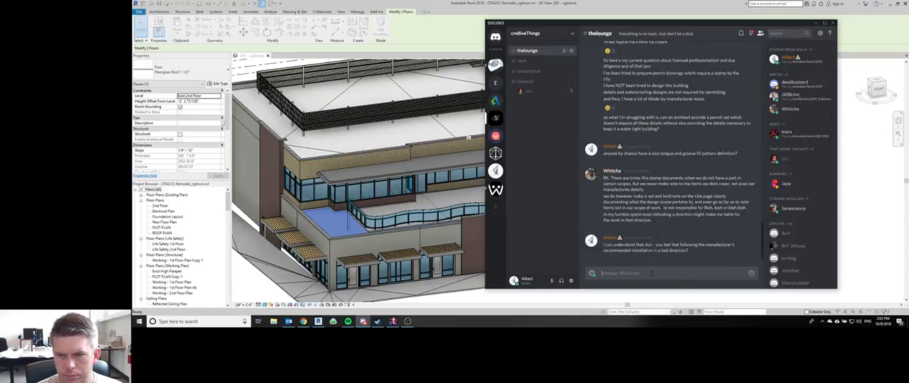
Step: Return to Revit and insert a Thermal/Air Layer below the bottom core boundary of the floor assembly, with a 4" thickness
key(alt+Tab)
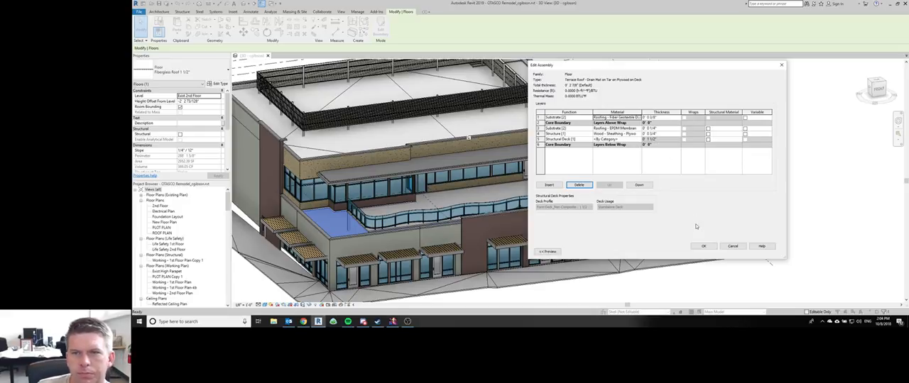
click(702, 247)
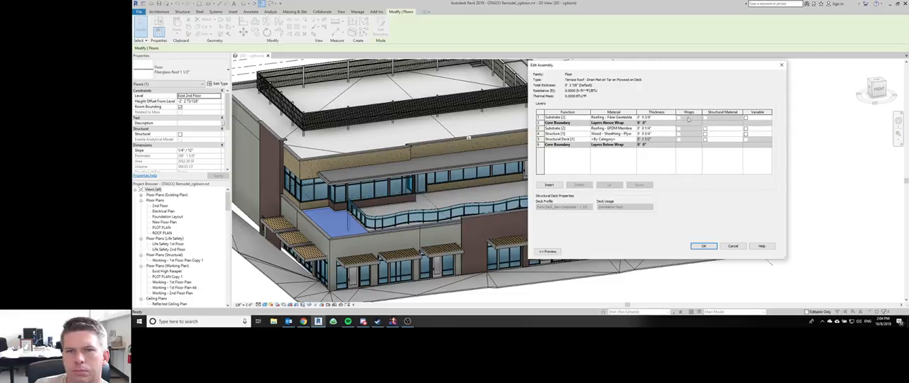
click(722, 125)
click(549, 185)
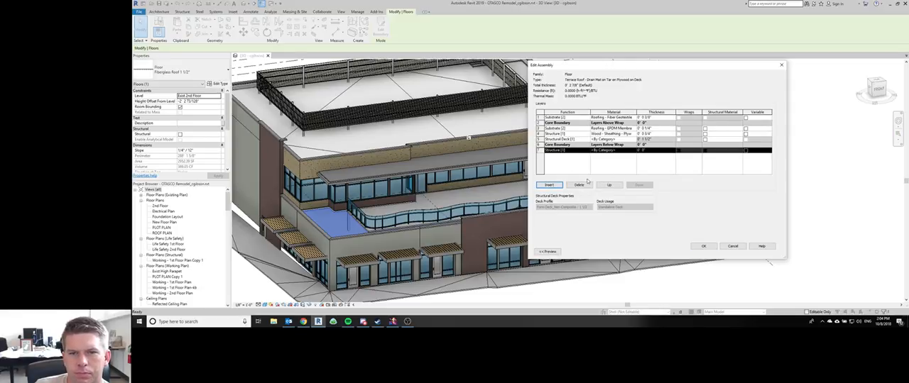
click(583, 151)
click(566, 167)
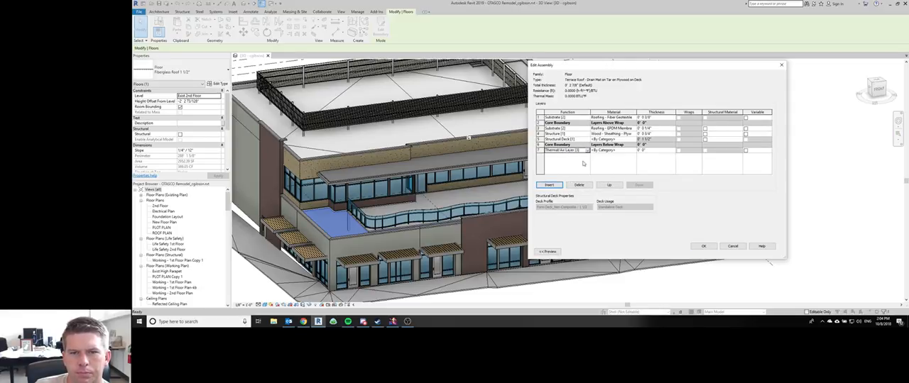
click(654, 150)
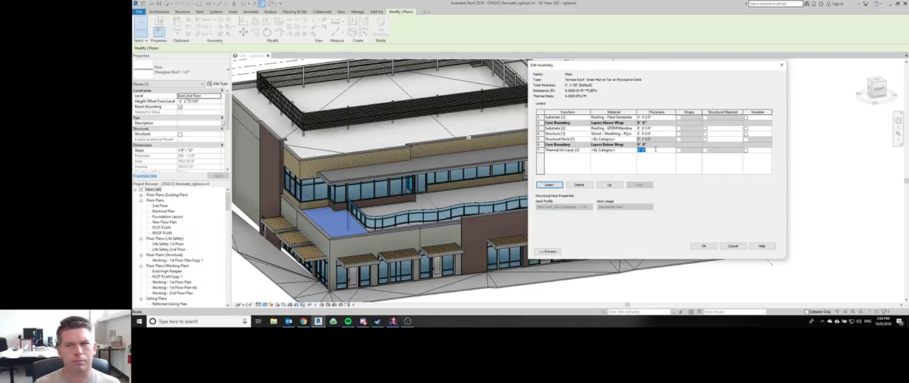
text(04)
key(Tab)
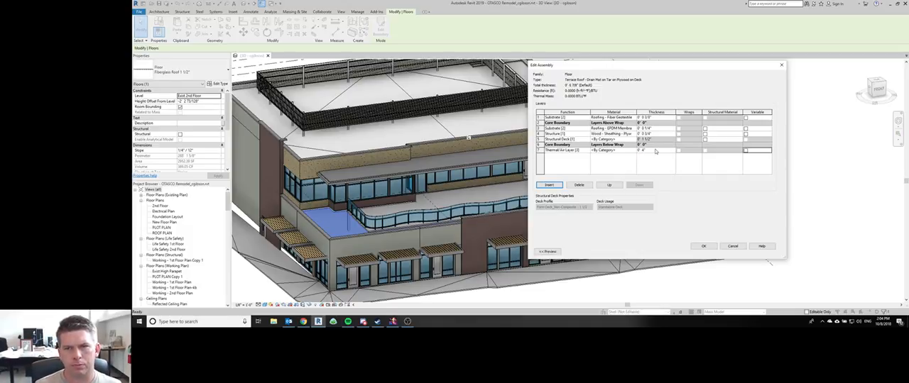
Step: Open the material selection for the new Thermal/Air layer and search the project materials for "insulation"
click(630, 151)
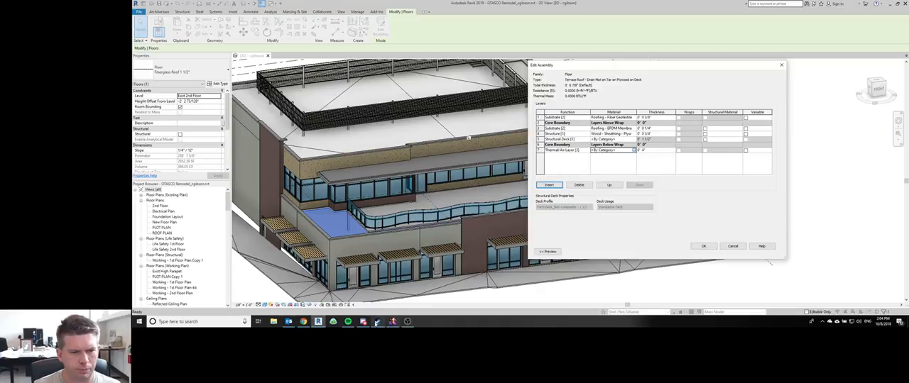
mouse_move(367, 323)
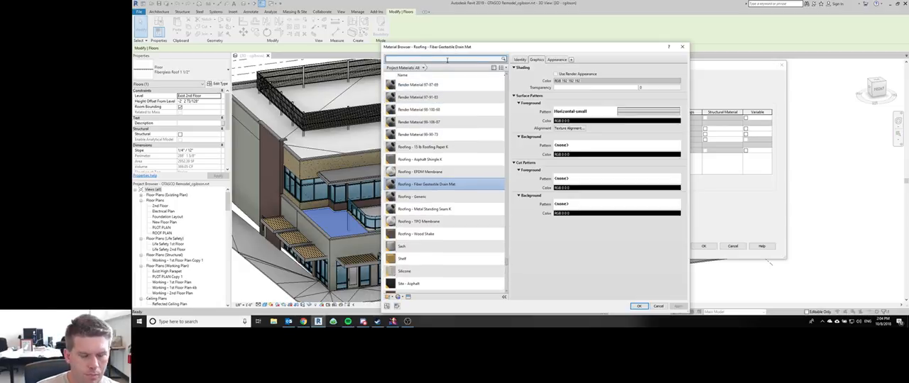
text(insulation)
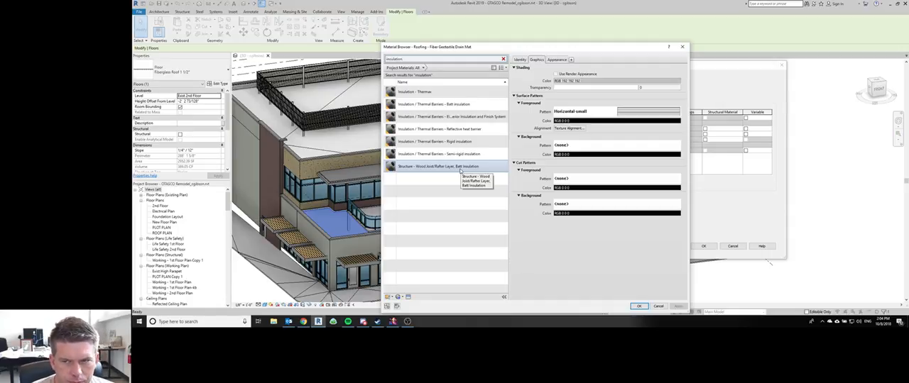
Step: Reply "understood" and "thanks, that makes me feel better" in Discord's thelounge channel, and return to the Revit Material Browser
click(362, 321)
text(understood)
key(Return)
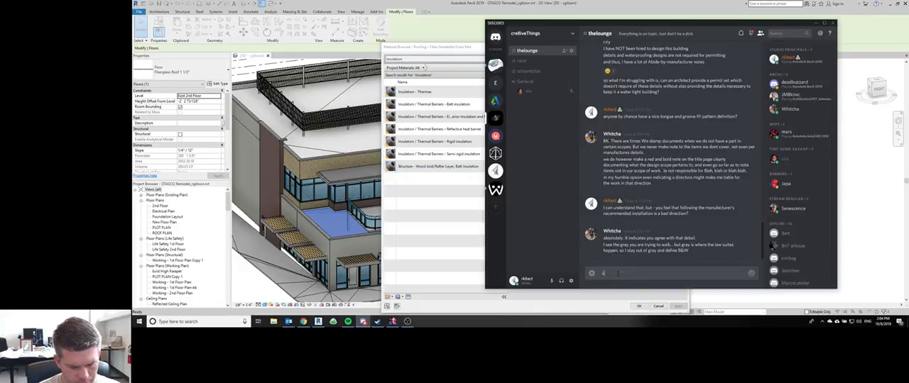
text(thanks,)
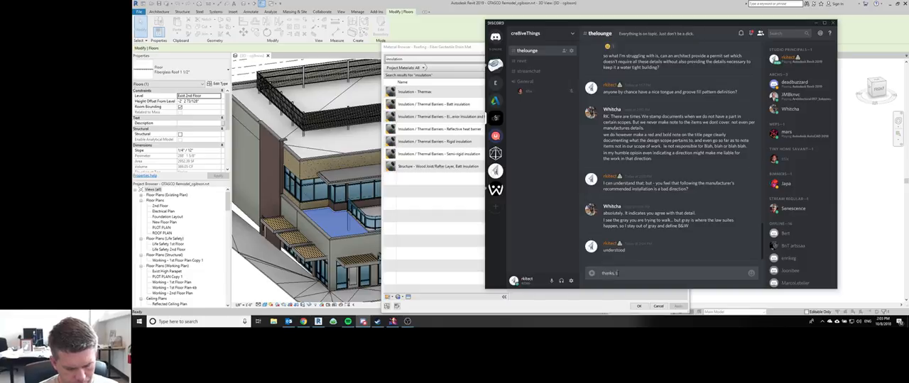
text( that makes me fee)
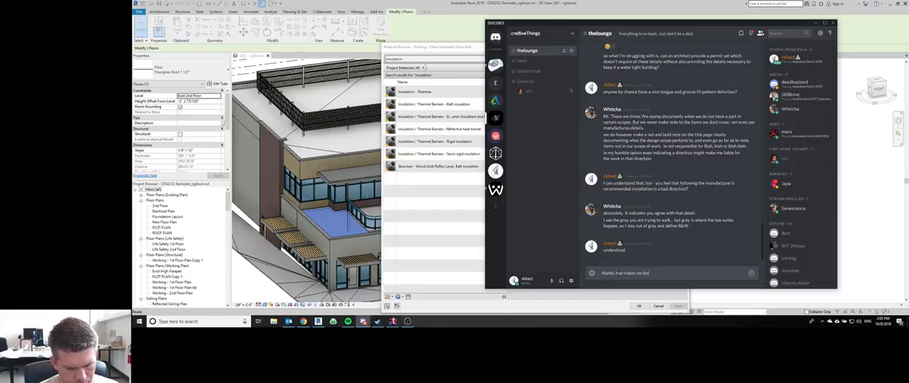
text(l better)
key(Return)
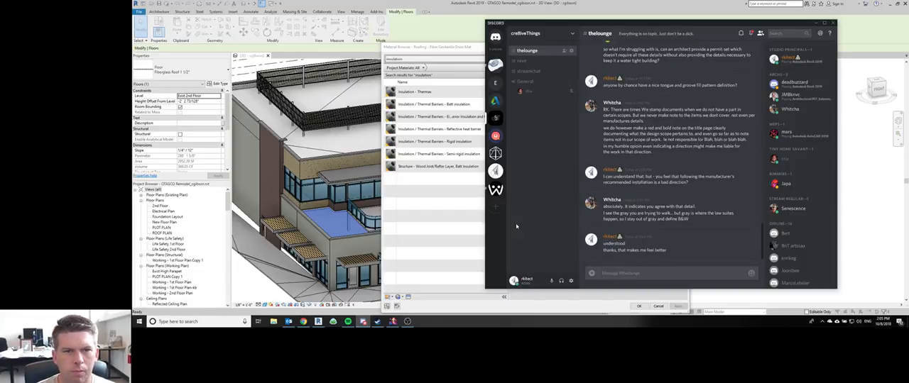
click(463, 178)
click(438, 166)
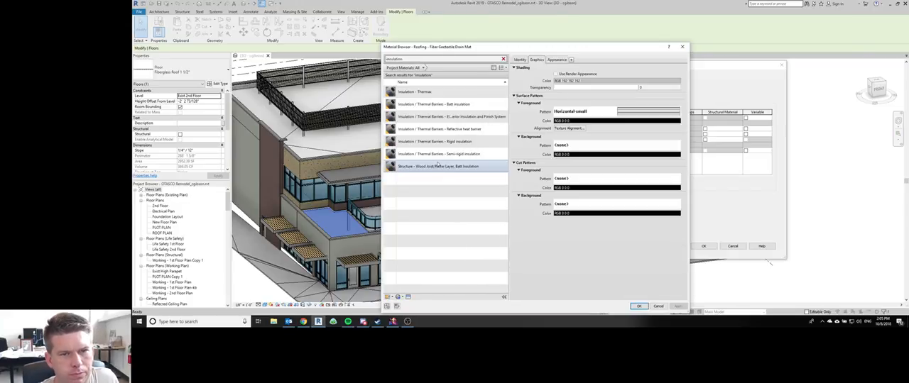
click(443, 93)
right_click(441, 90)
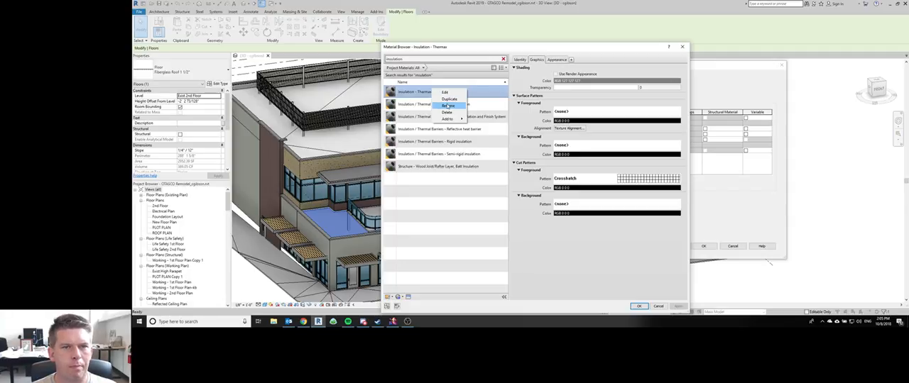
click(448, 105)
right_click(445, 93)
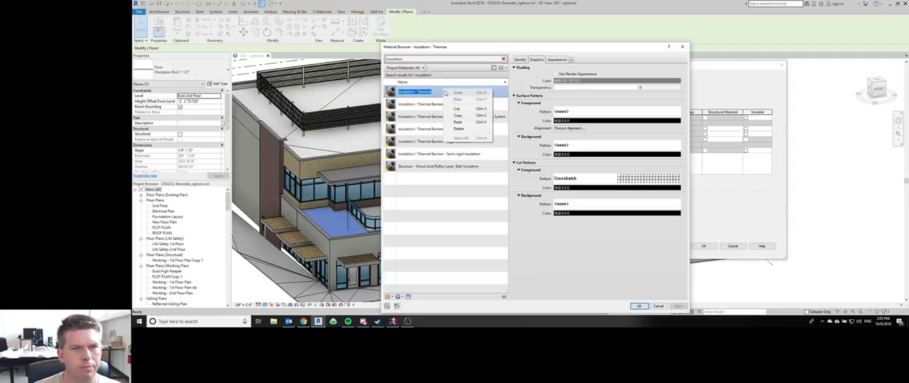
click(439, 93)
click(444, 107)
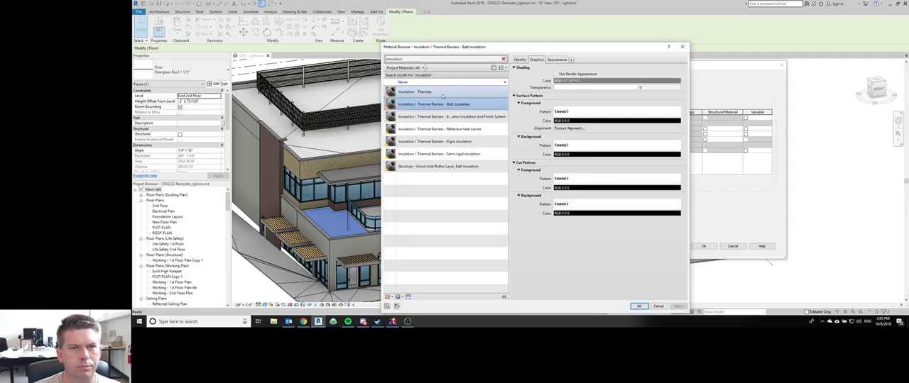
Step: Duplicate the Insulation - Thermax material and name the copy "Insulation - Spray Insulation"
right_click(442, 93)
click(445, 99)
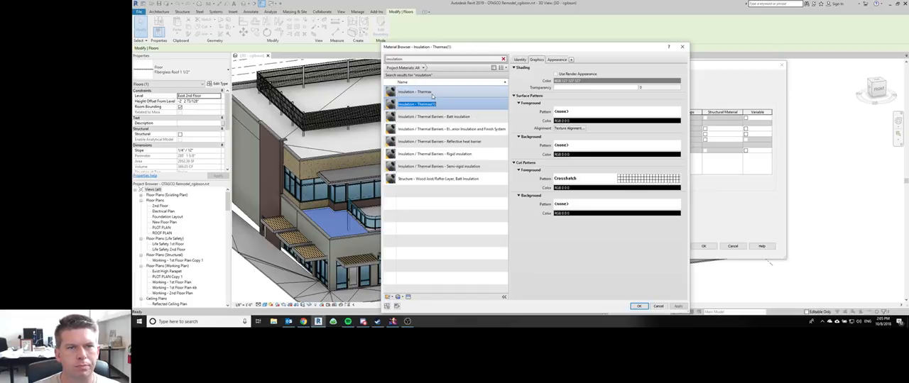
click(422, 104)
drag(418, 103, 454, 107)
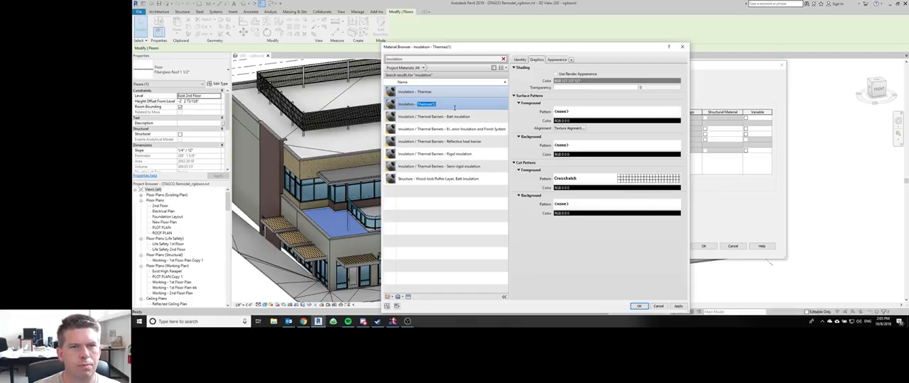
text(Sil)
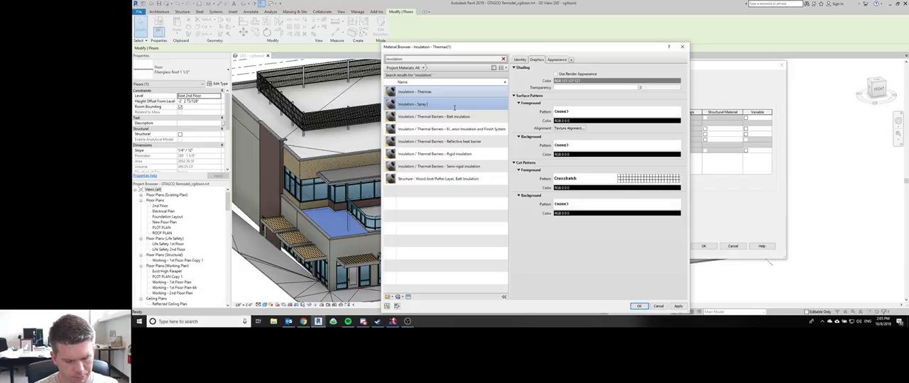
text(ay Insula)
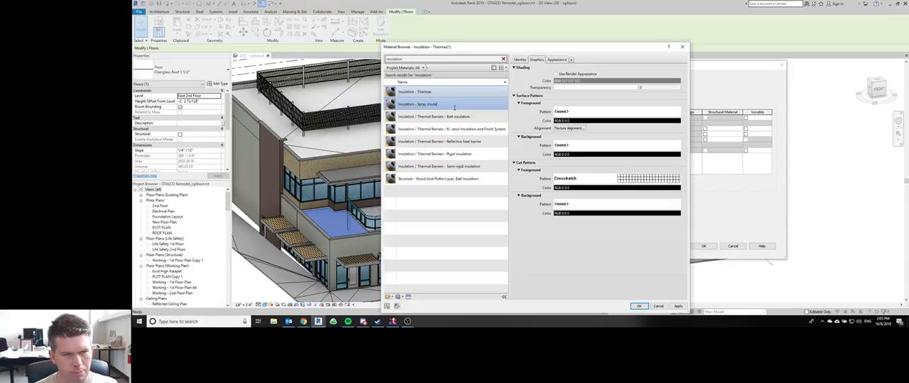
text(tion)
key(Return)
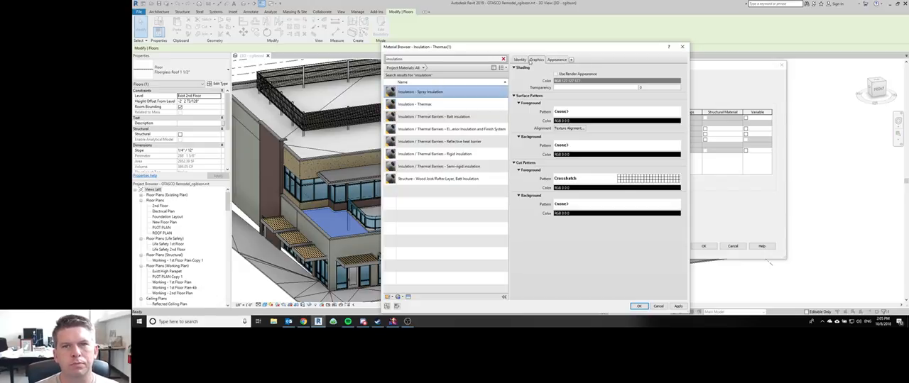
Step: Set the spray insulation material's cut foreground pattern to the Cobblestone drafting pattern
click(521, 60)
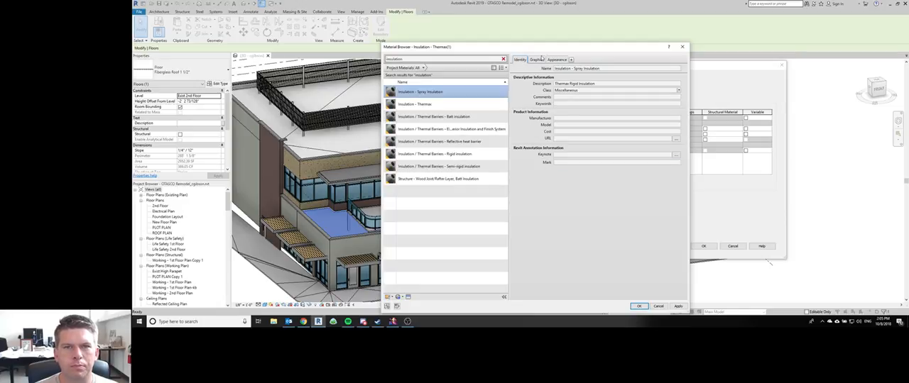
click(536, 59)
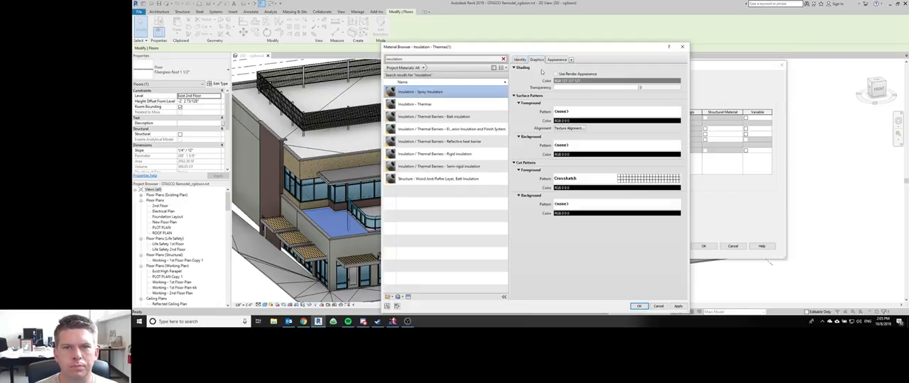
click(605, 180)
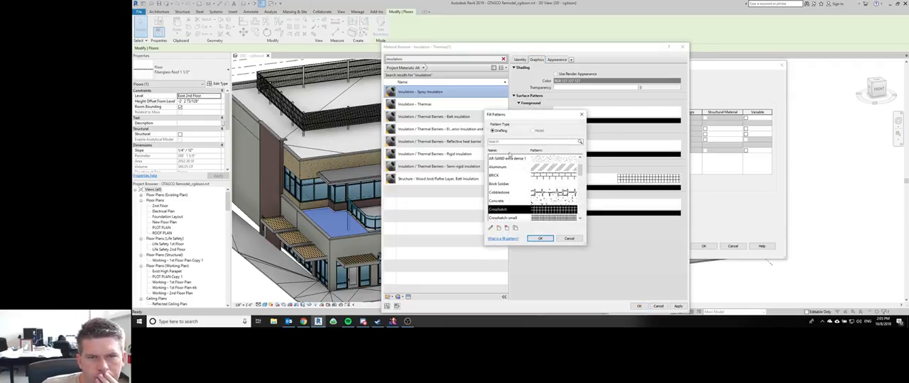
scroll(505, 179, down, 8)
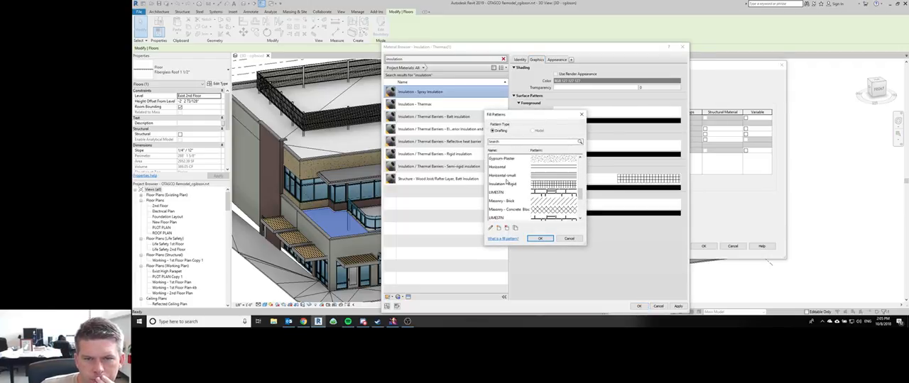
scroll(506, 183, down, 1)
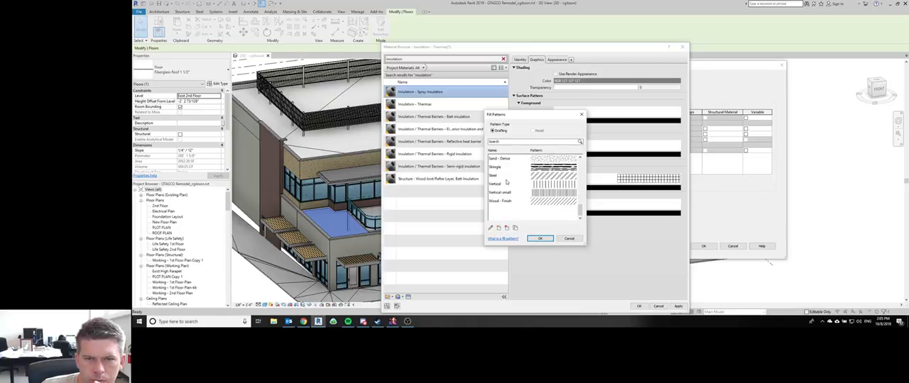
scroll(506, 183, up, 6)
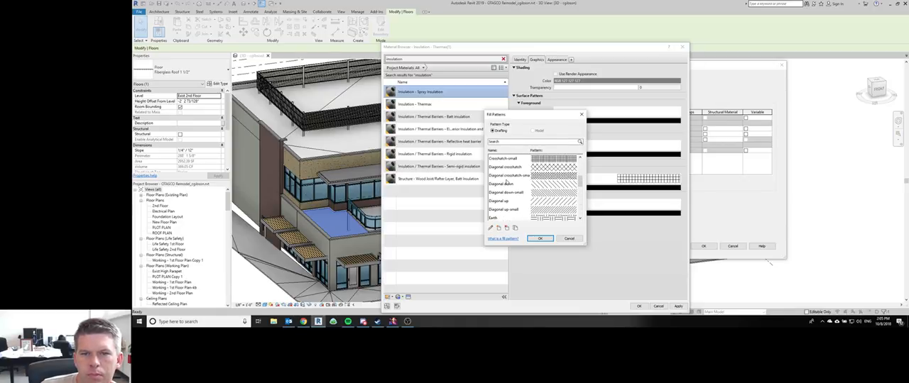
scroll(506, 182, up, 2)
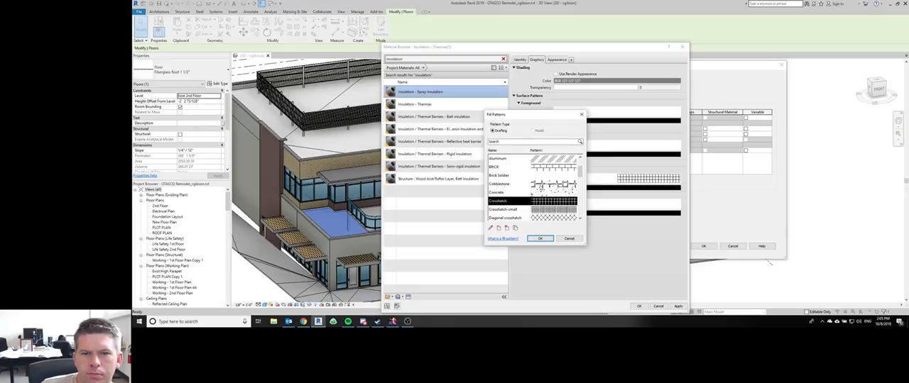
click(540, 185)
click(538, 239)
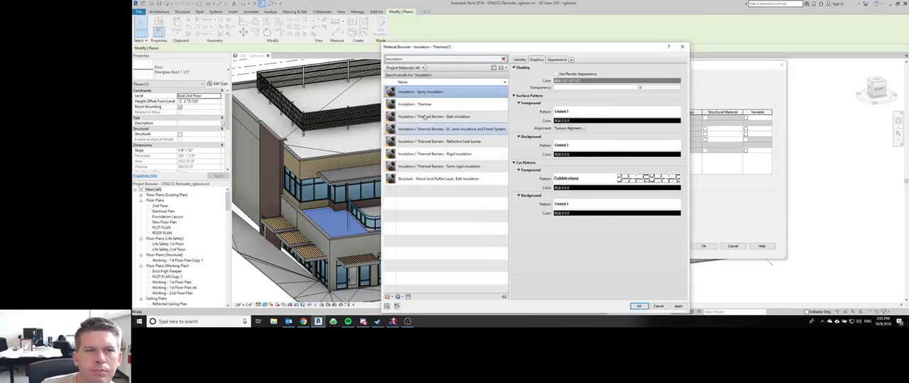
Step: Assign the Insulation - Spray Insulation material to the Thermal/Air layer and open the material of the top drain mat substrate layer
double_click(427, 58)
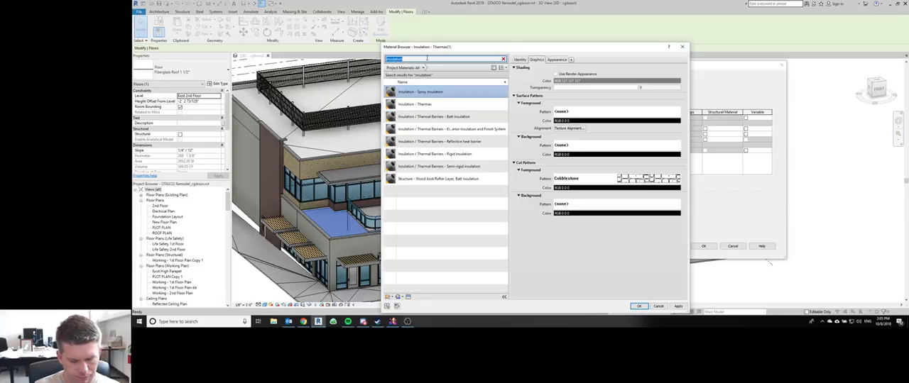
click(471, 97)
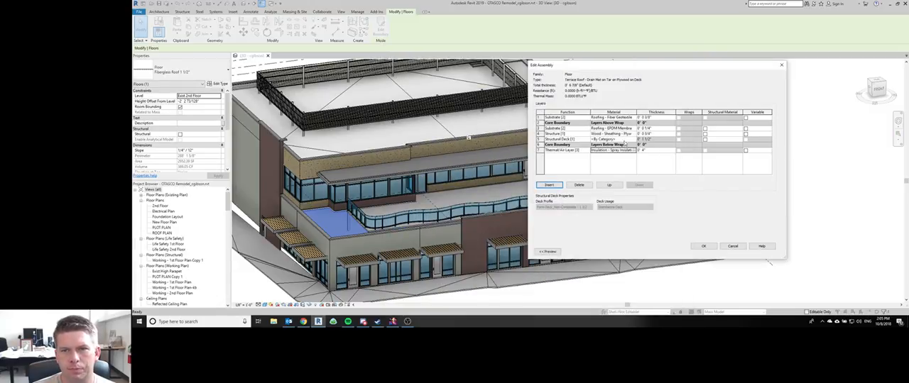
click(634, 118)
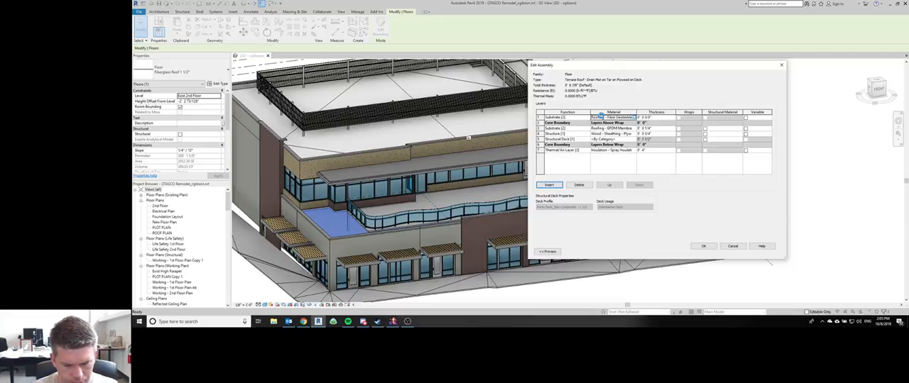
click(601, 116)
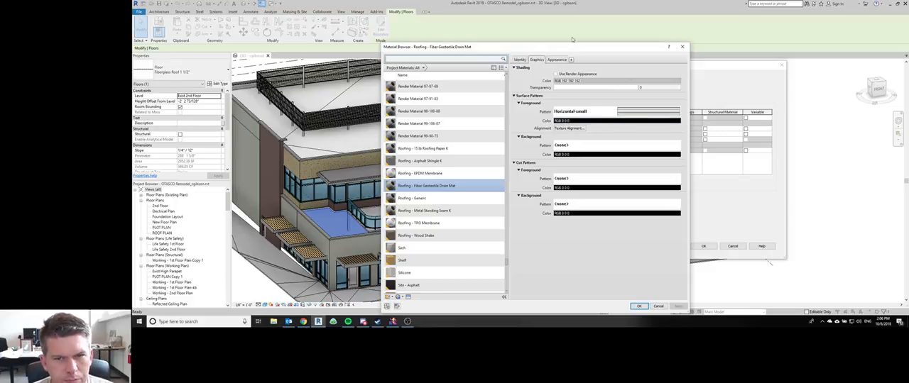
scroll(425, 138, down, 1)
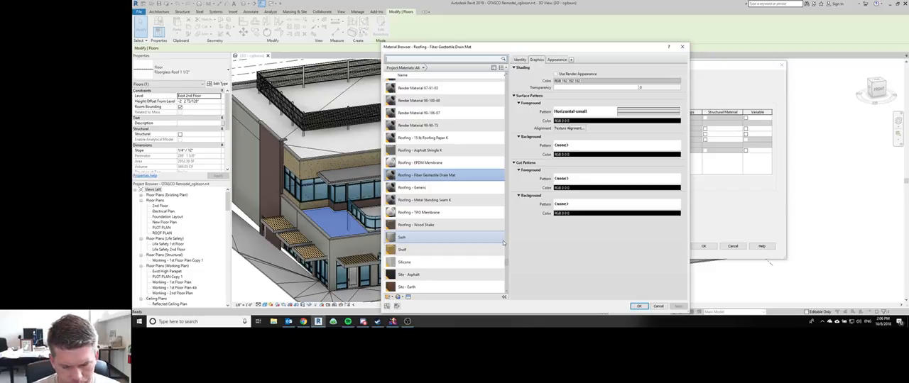
scroll(493, 206, up, 1)
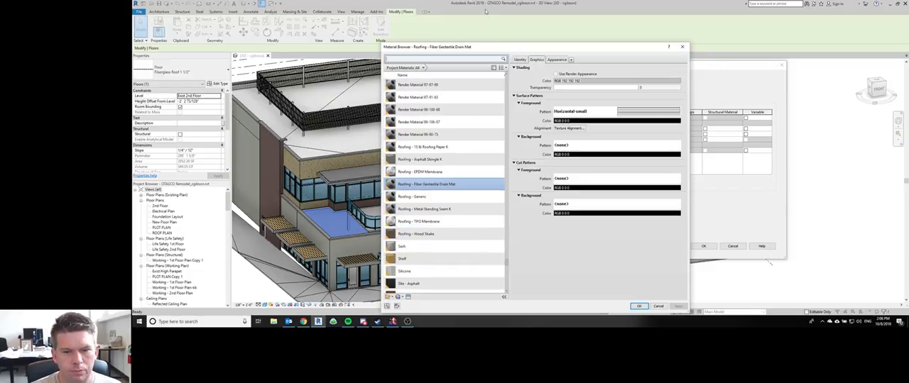
scroll(500, 201, down, 1)
Step: Switch to OBS and make the Restream Chat Web source visible in the broadcasting scene
click(410, 323)
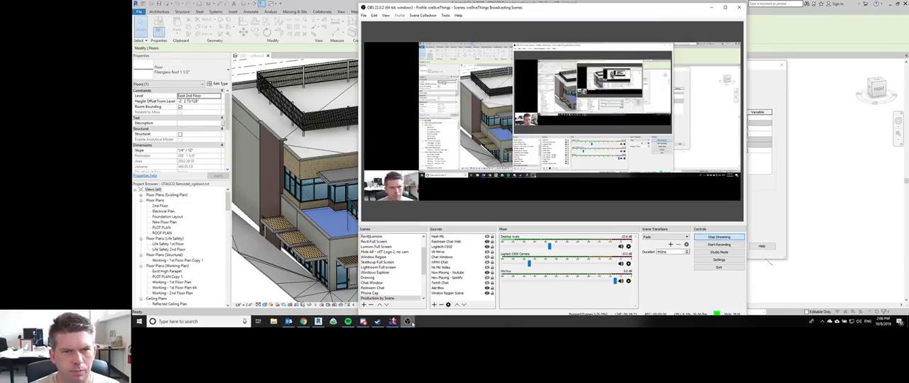
click(412, 324)
click(411, 323)
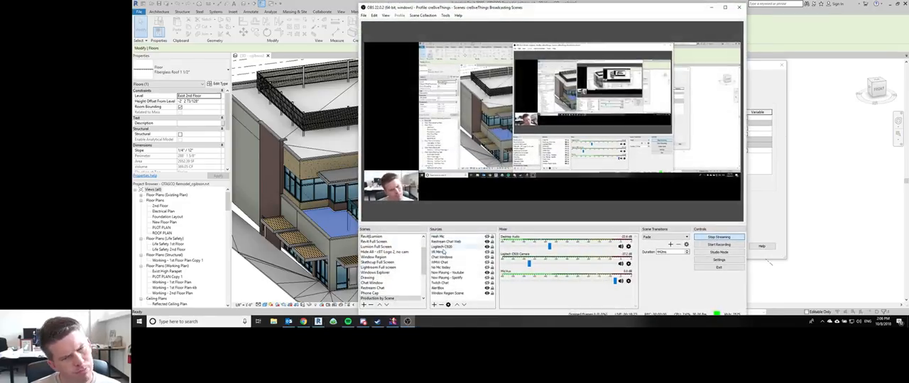
click(486, 242)
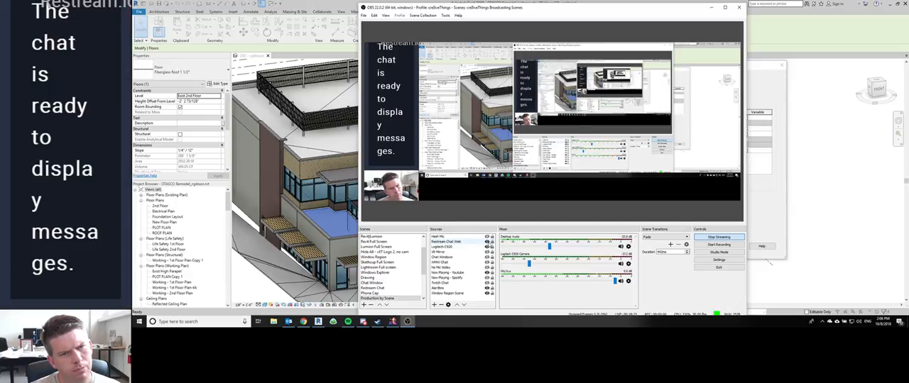
Step: Launch the Restream Chat desktop app, minimize OBS and return to the Revit Material Browser
key(super)
text(restr)
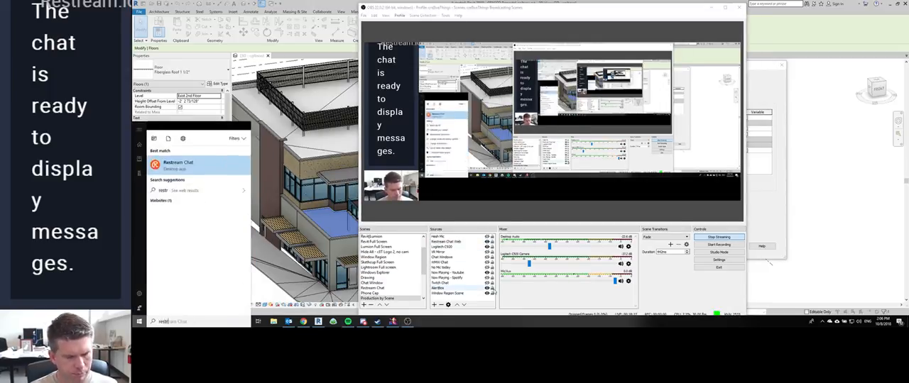
key(Return)
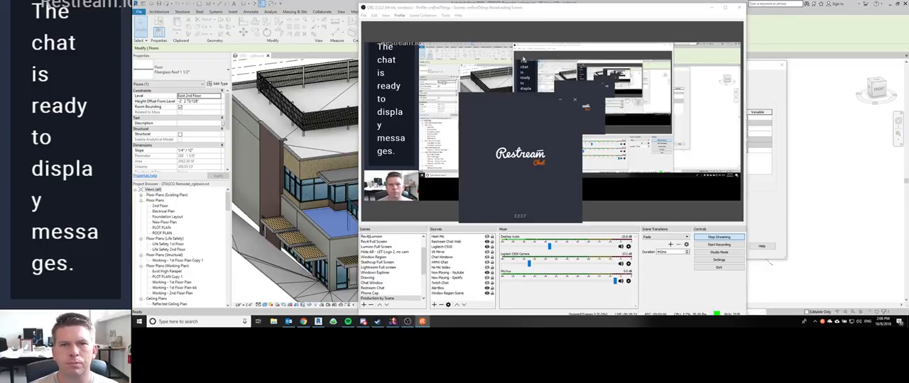
click(710, 7)
Step: Set the drain mat material's cut foreground pattern to the Horizontal-small drafting pattern
scroll(455, 184, up, 1)
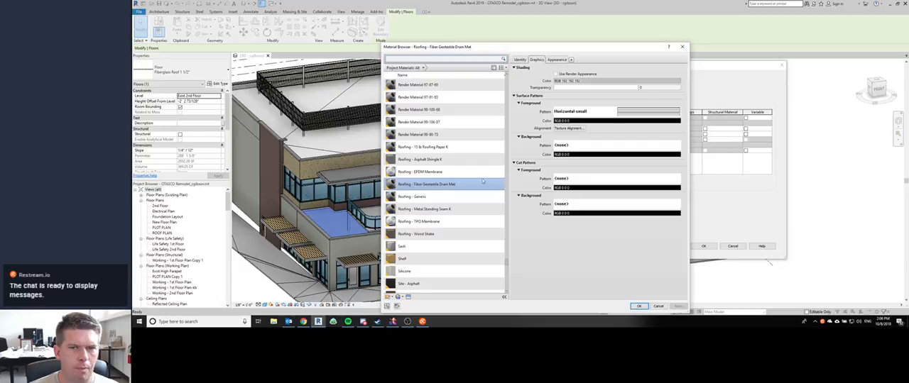
click(622, 112)
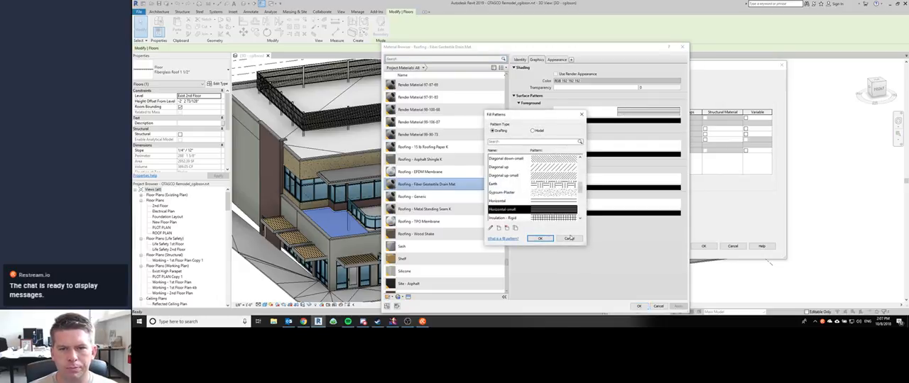
click(569, 238)
click(573, 176)
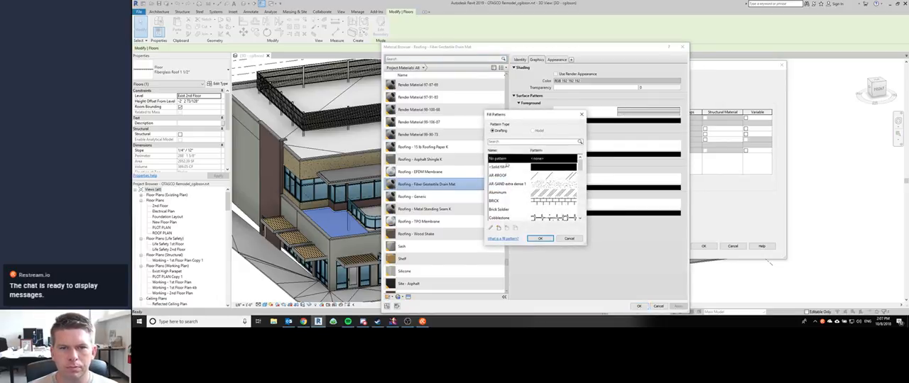
scroll(509, 206, down, 5)
double_click(508, 177)
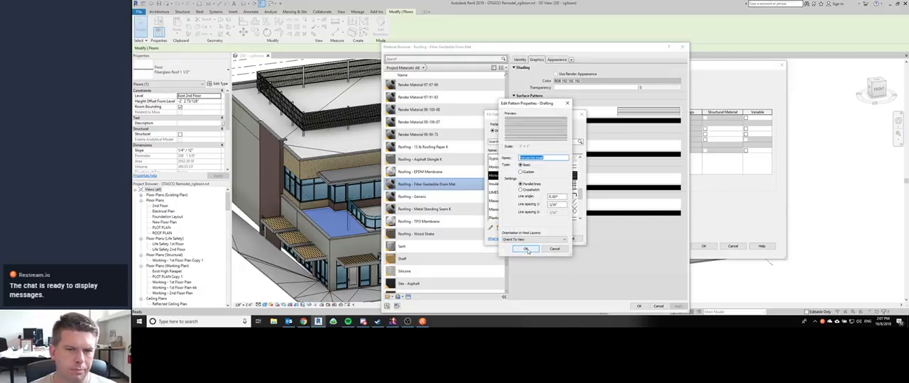
click(526, 250)
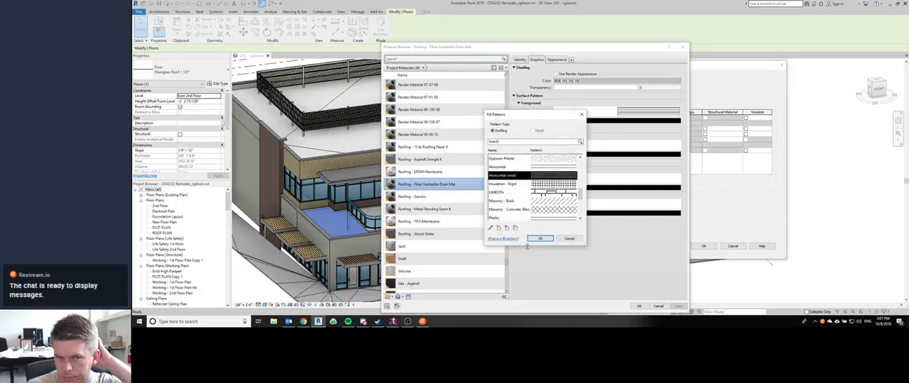
click(534, 239)
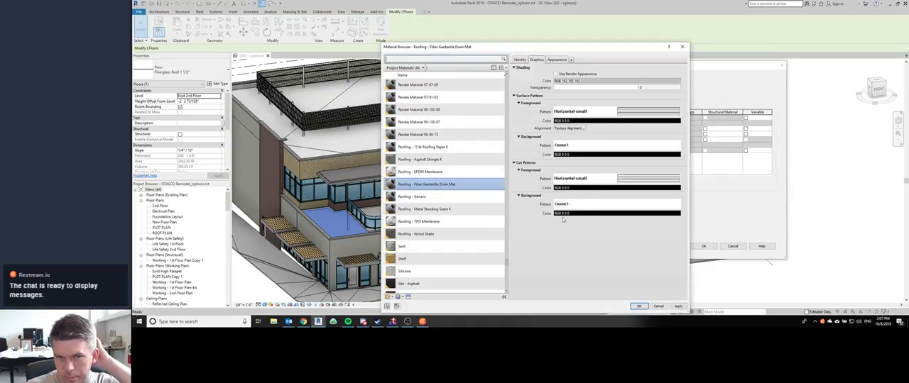
Step: Remove the drain mat material's surface foreground pattern by choosing No pattern
click(571, 112)
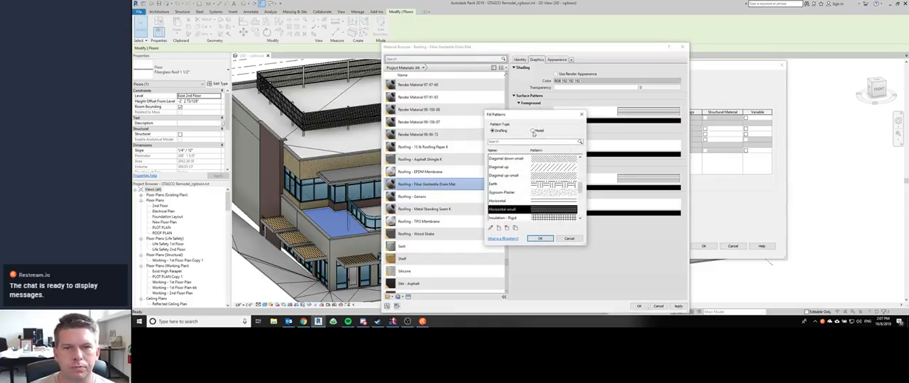
scroll(504, 177, up, 5)
click(501, 159)
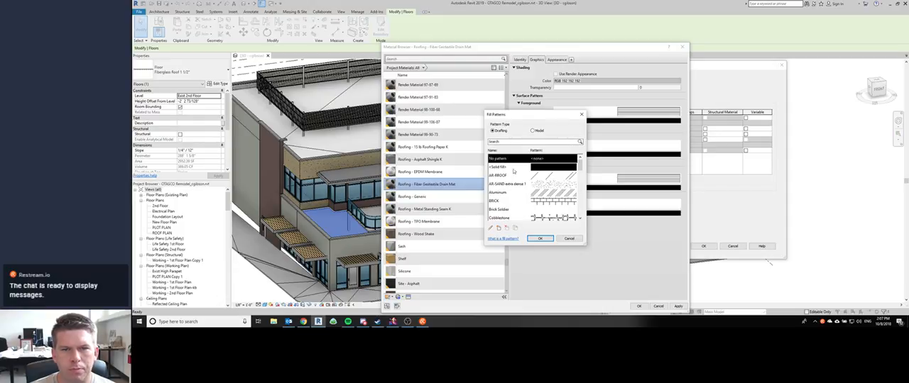
click(539, 238)
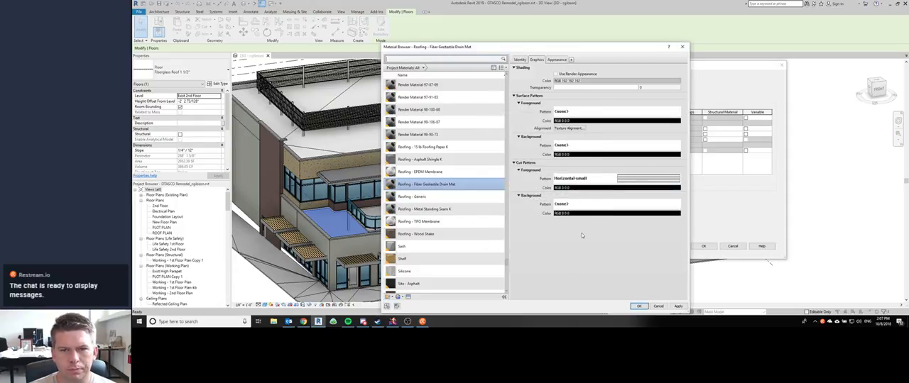
Step: Accept the drain mat material and layer assembly, apply the terrace roof type to the selected floor, and clear the selection
click(639, 305)
click(704, 245)
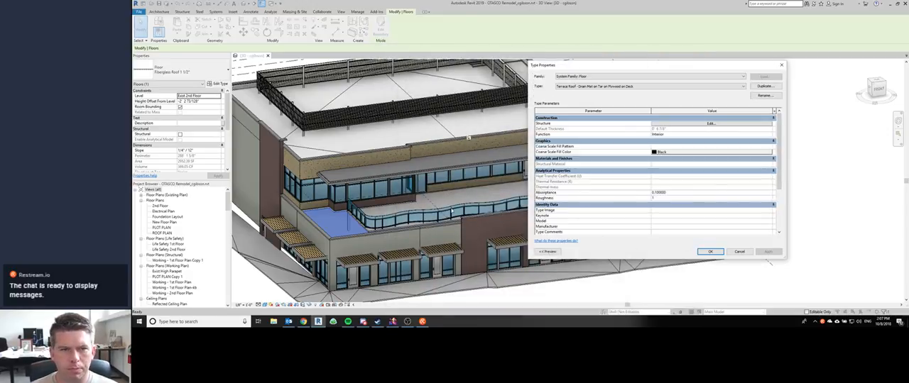
click(710, 251)
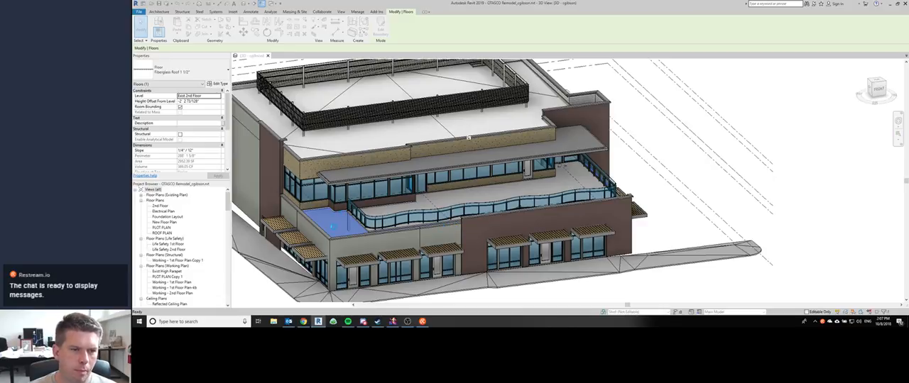
shift+middle_drag(468, 137, 494, 150)
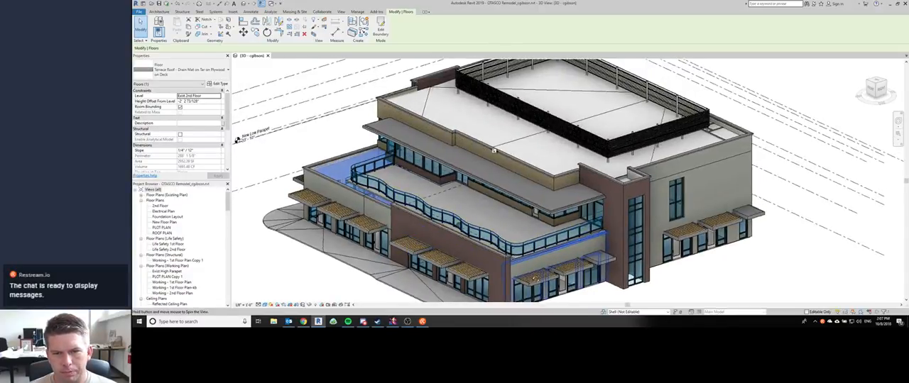
key(Escape)
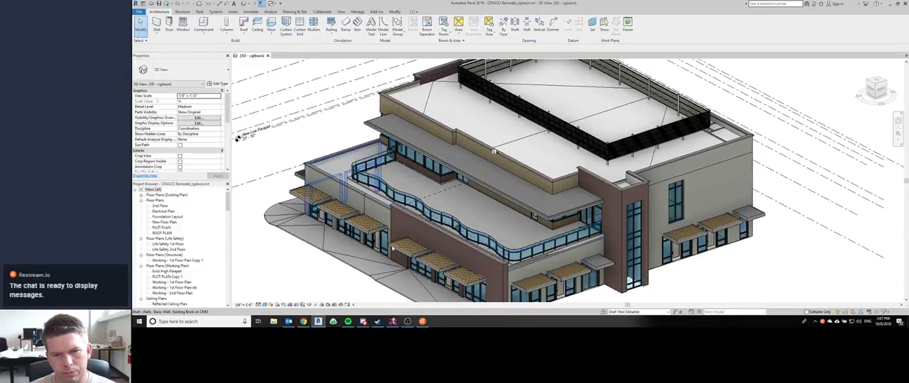
Step: Open the terrace floor's boundary sketch for editing and review the 3D view's properties down to the phasing settings
shift+middle_drag(444, 252, 604, 207)
scroll(606, 206, up, 2)
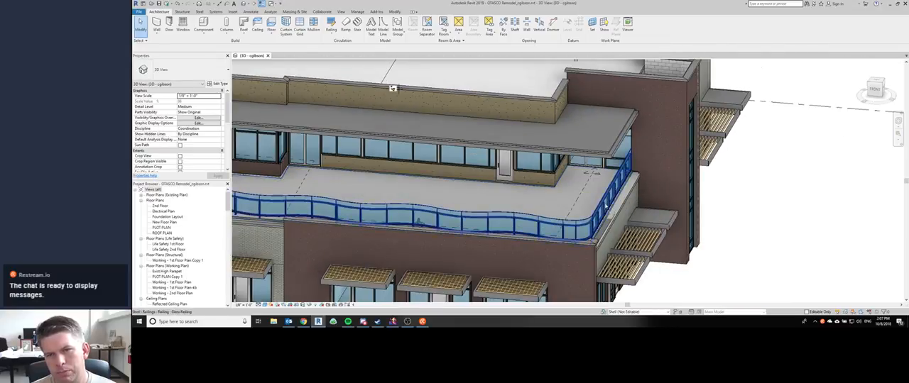
double_click(623, 229)
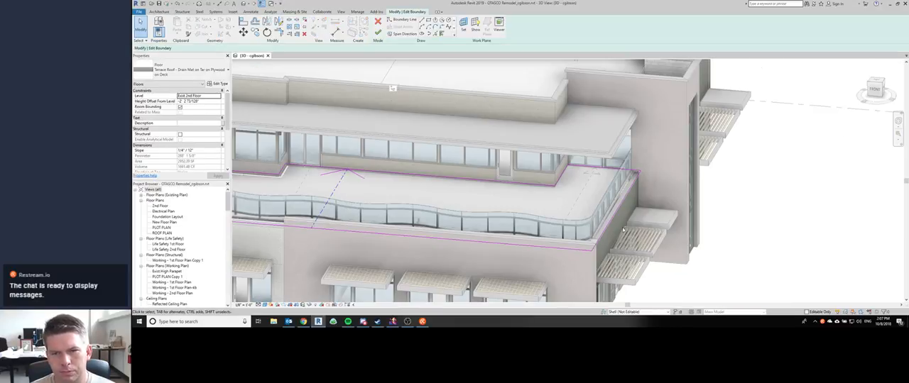
scroll(624, 229, up, 3)
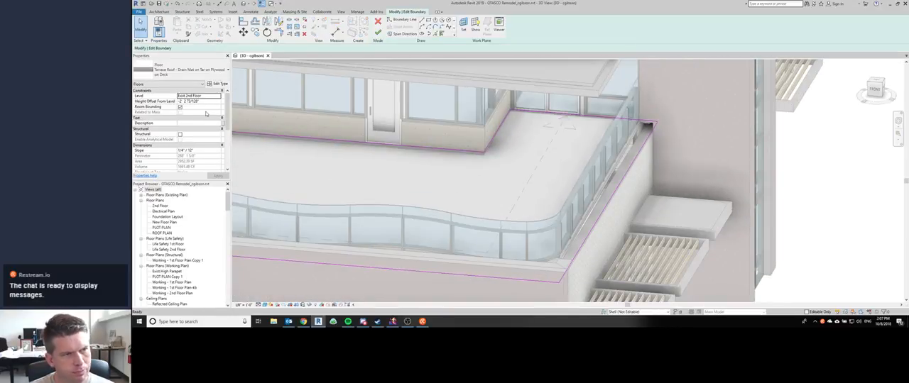
click(178, 84)
click(170, 97)
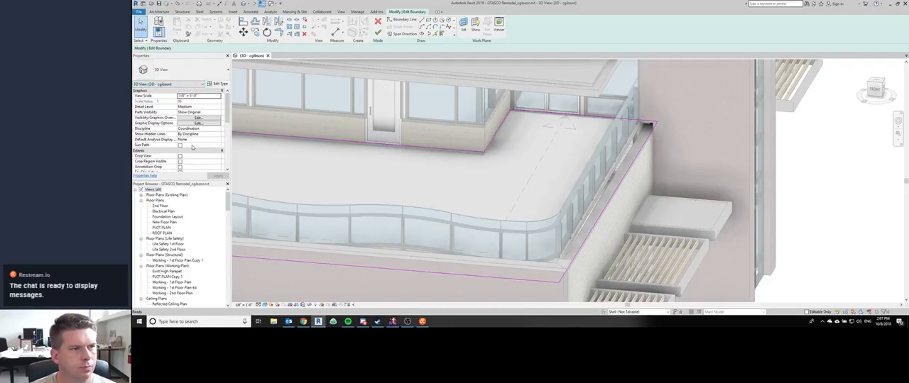
scroll(192, 147, down, 5)
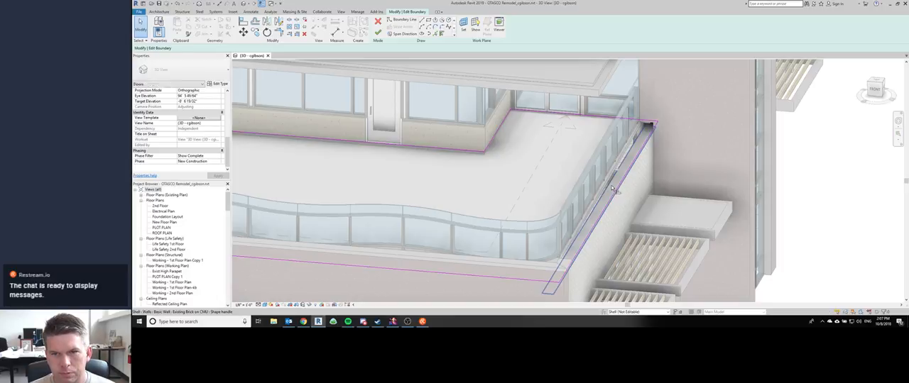
Step: Align the terrace floor's side boundary to the existing parapet wall and finish the sketch, declining to attach or join the walls
key(a)
key(l)
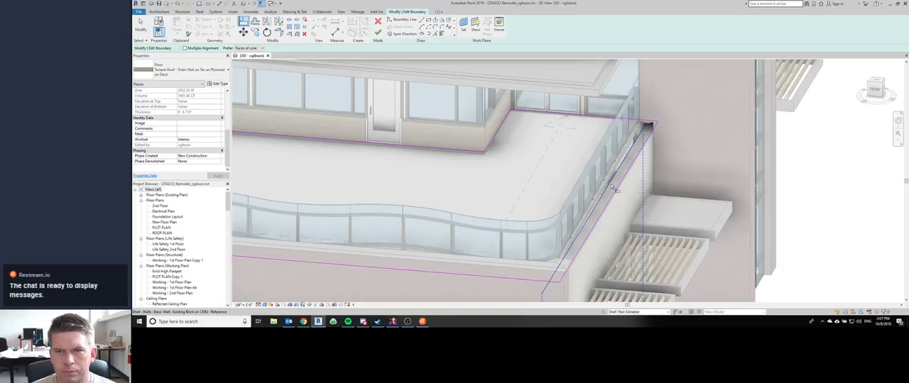
click(615, 190)
key(f)
key(f)
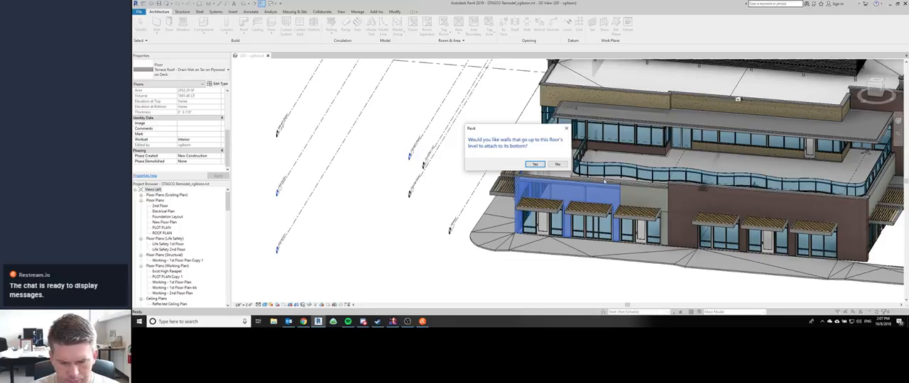
click(557, 165)
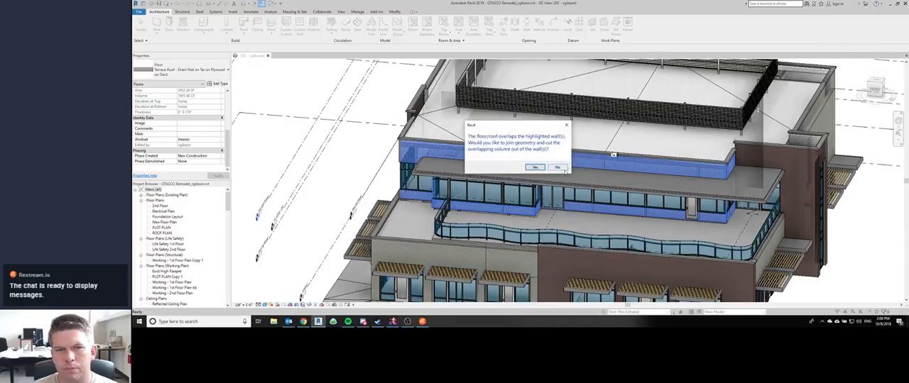
click(560, 167)
Step: Crop the 3D view to the selected terrace floor with a section box and pull its end face inward to cut through the floor
scroll(736, 222, up, 5)
scroll(631, 211, down, 8)
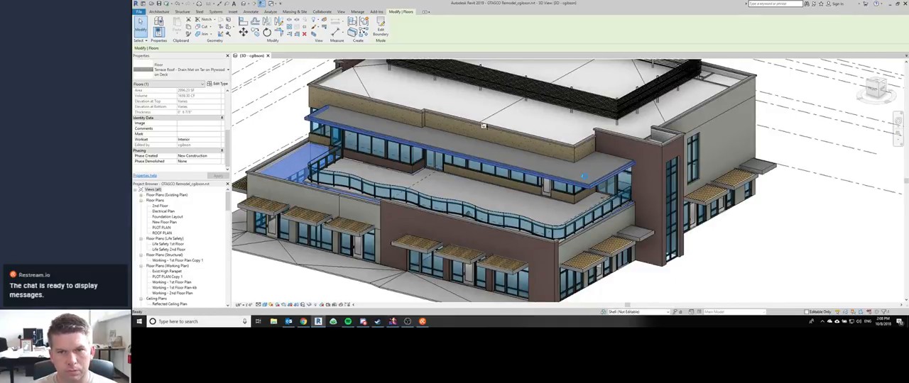
key(b)
key(x)
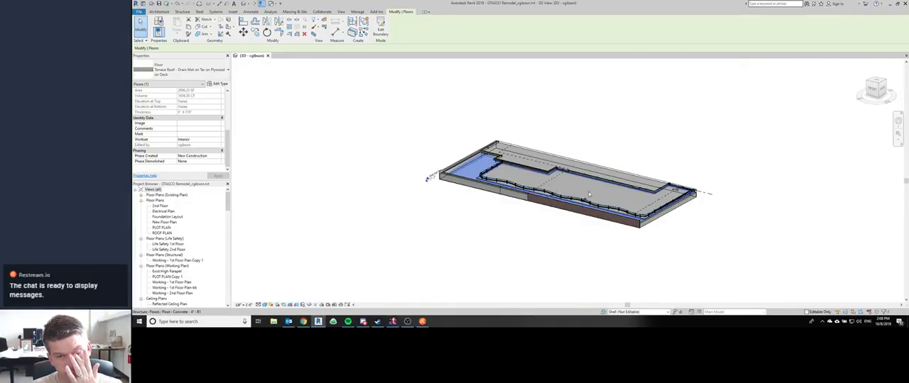
click(692, 203)
scroll(692, 204, up, 2)
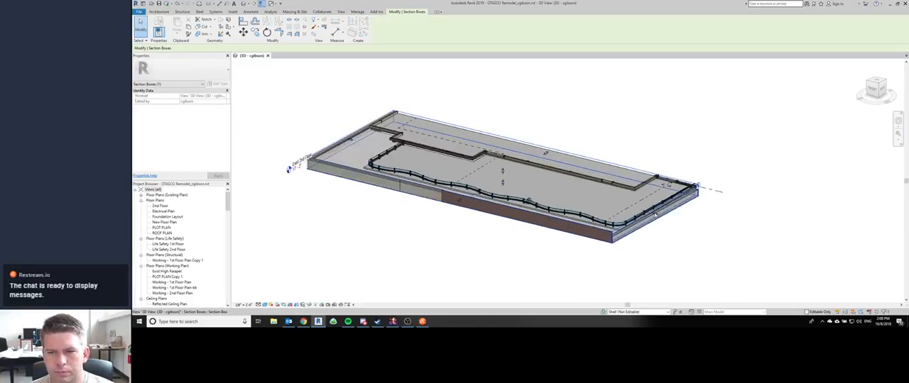
scroll(655, 216, down, 1)
drag(654, 215, 640, 212)
scroll(680, 193, up, 6)
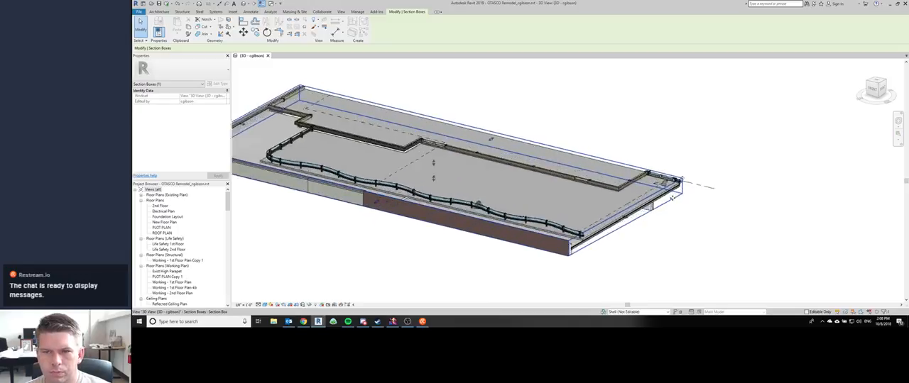
Step: Select the terrace roof floor and examine its cut edge beneath the concrete slab square-on from the right side
click(659, 186)
shift+middle_drag(655, 194, 629, 194)
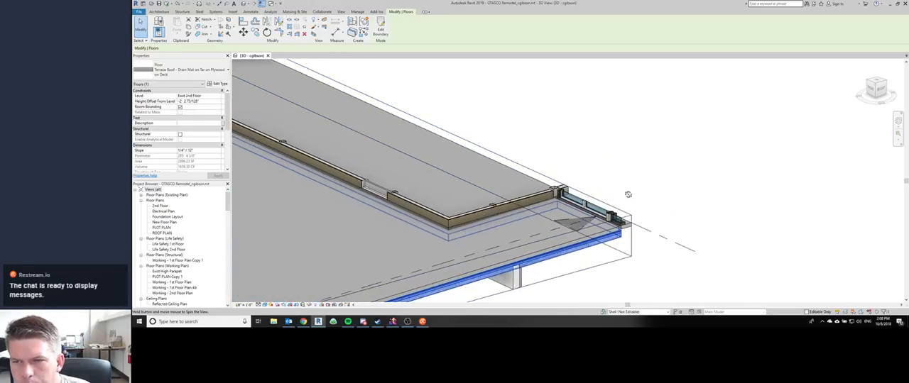
click(880, 88)
scroll(638, 191, down, 5)
middle_drag(880, 228, 639, 195)
scroll(609, 211, up, 8)
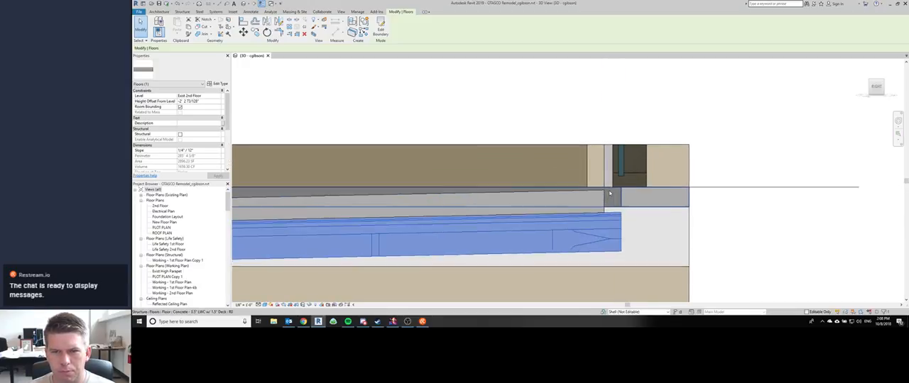
scroll(625, 206, down, 2)
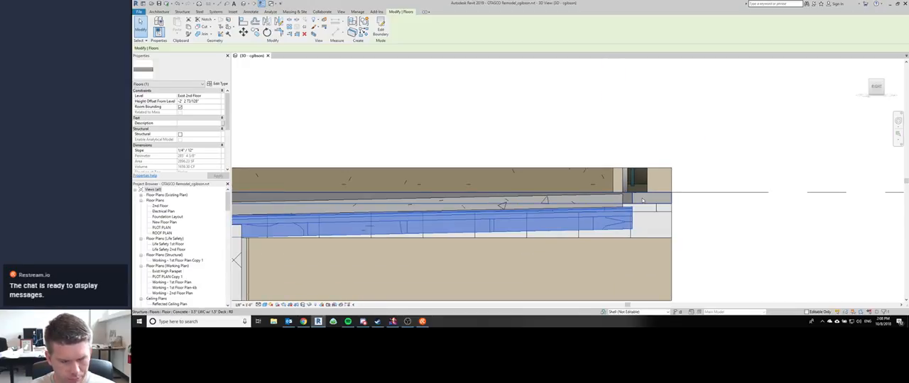
scroll(643, 201, up, 1)
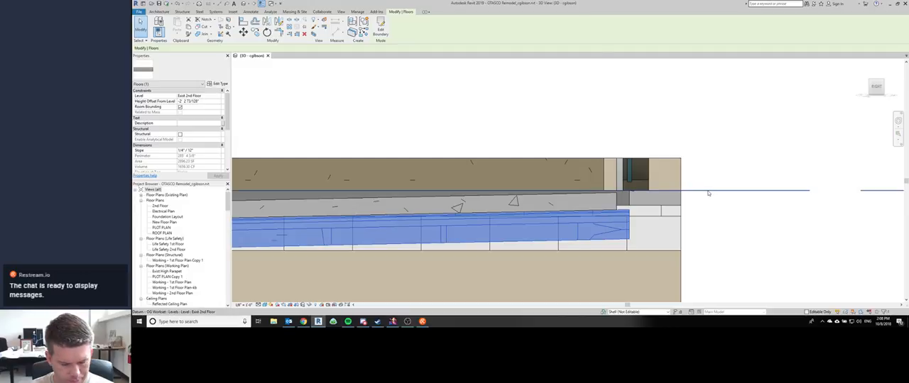
scroll(708, 193, down, 1)
scroll(609, 191, up, 1)
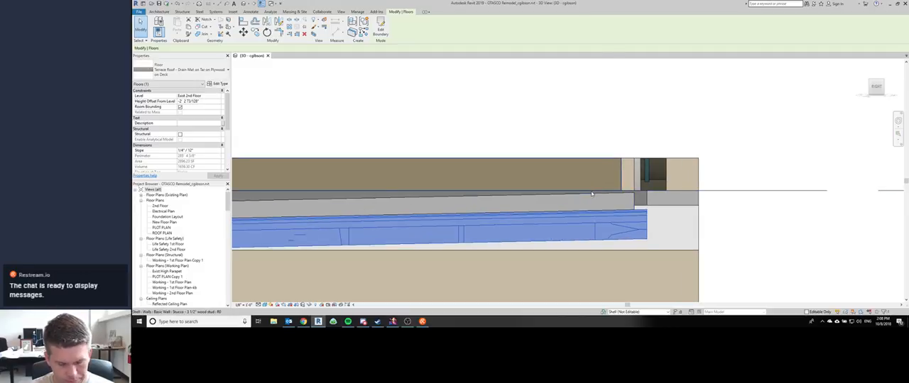
Step: Set a new work plane for the side view by picking a plane on the cut model
key(w)
key(p)
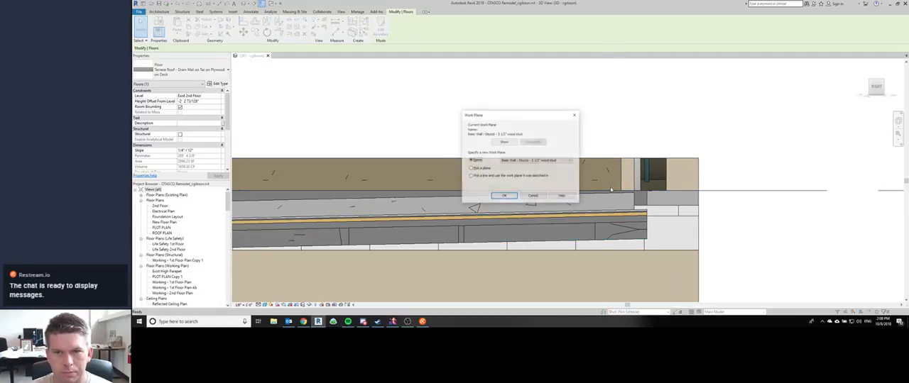
click(482, 169)
key(Return)
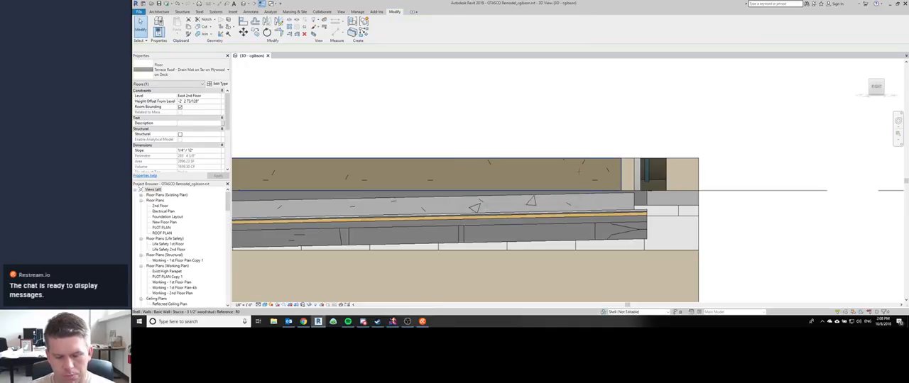
click(653, 174)
Step: Place an aligned dimension between the second-floor level line and the top corner of the concrete slab, beyond the building's end
key(d)
key(i)
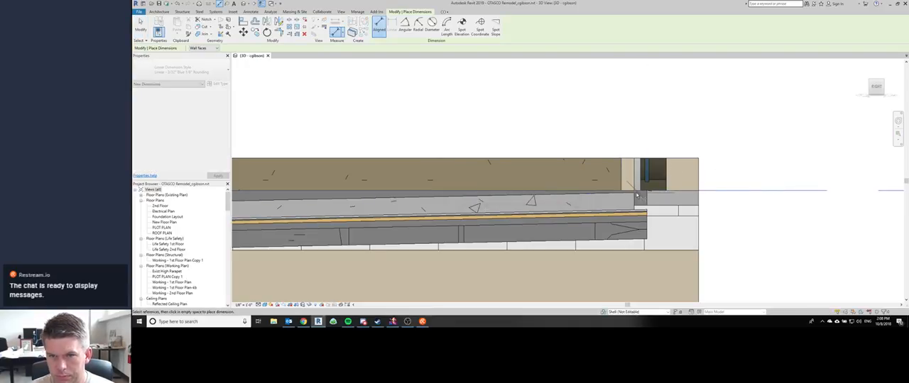
click(636, 195)
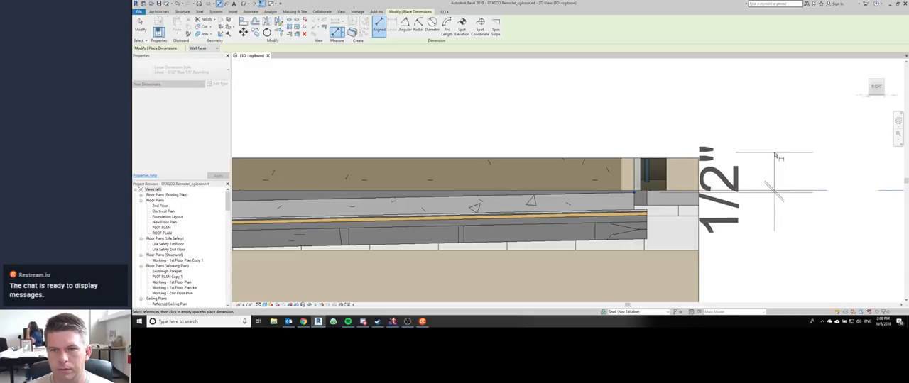
click(771, 116)
key(Escape)
key(Escape)
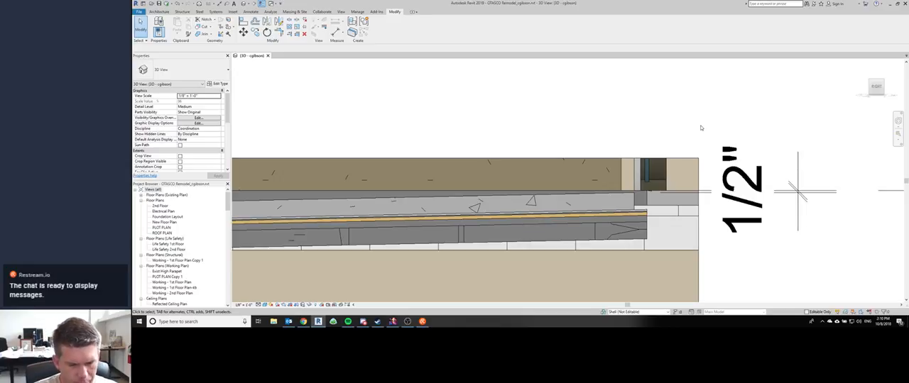
Step: Select the 4-inch concrete floor and examine the gap between its edge and the adjacent structural slab from the side and at an angle
scroll(570, 142, down, 1)
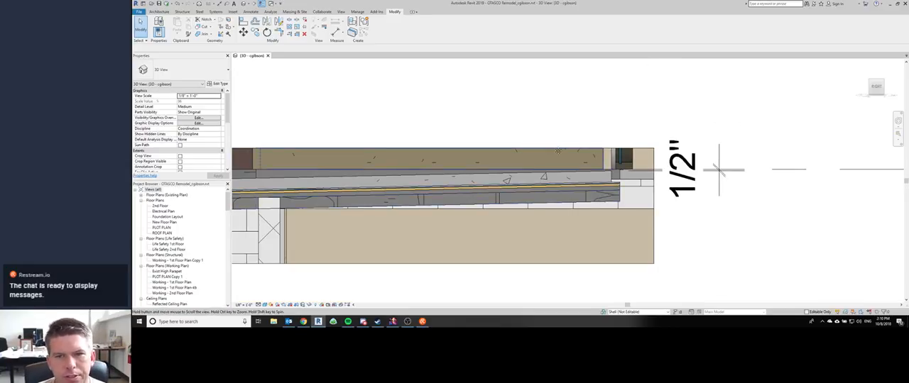
scroll(575, 135, down, 2)
scroll(580, 128, up, 2)
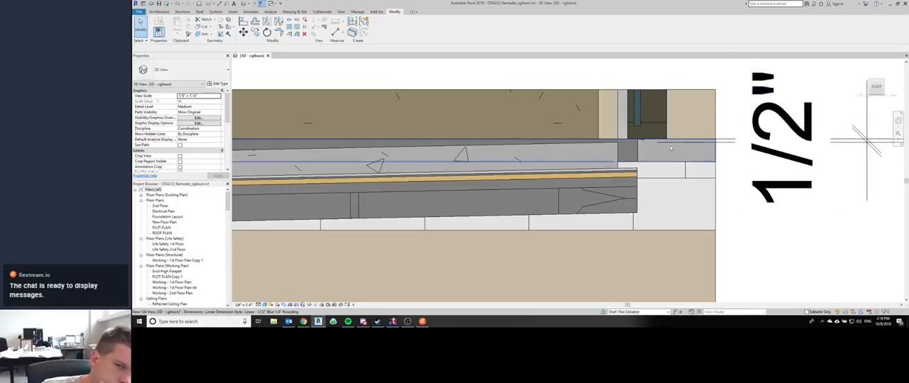
click(616, 153)
scroll(618, 154, down, 1)
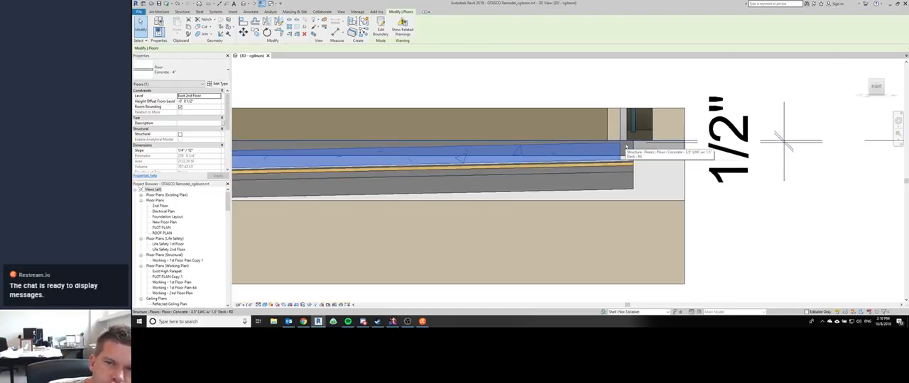
scroll(621, 155, down, 3)
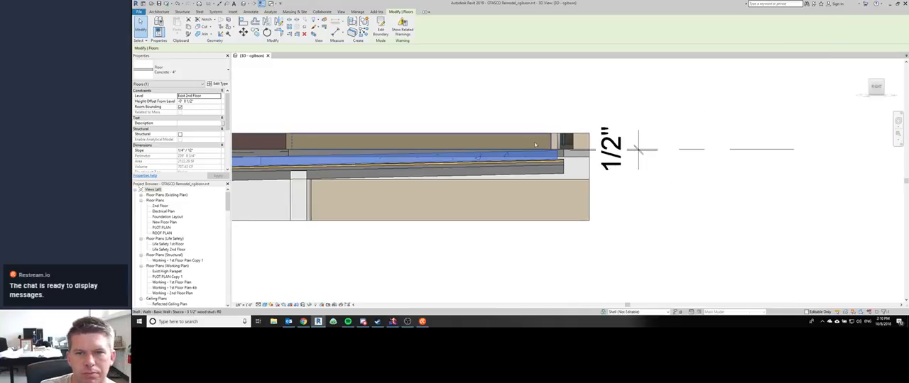
shift+middle_drag(618, 151, 624, 191)
scroll(624, 190, up, 3)
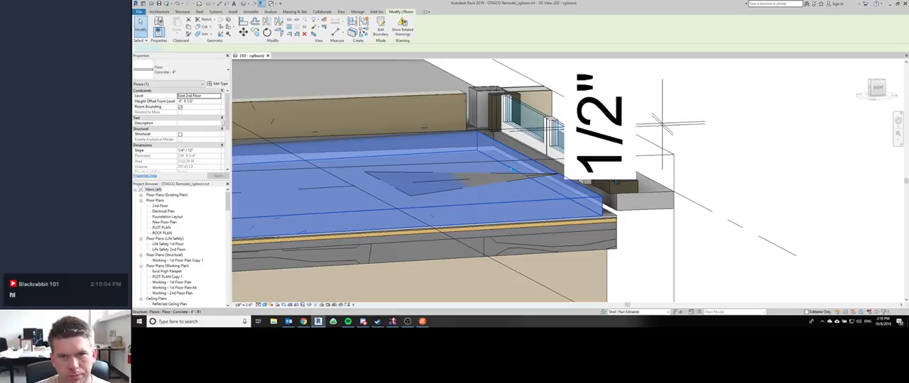
Step: Align the concrete floor's side boundary to the structural slab face, offset it 1/2 inch without copying, and finish the sketch, declining to join the walls
double_click(511, 169)
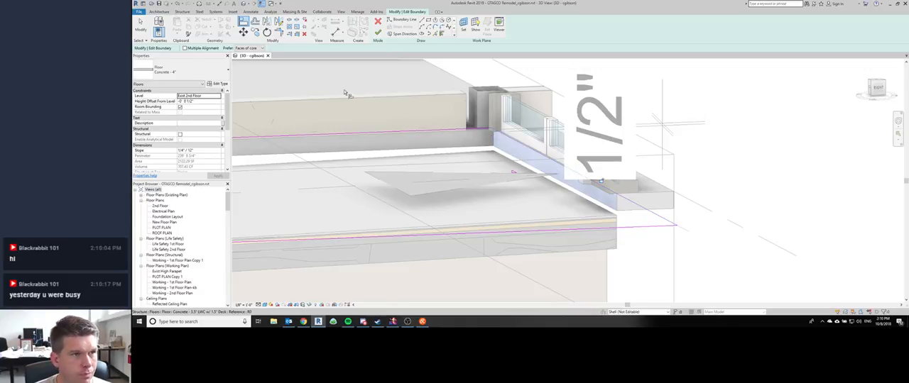
text(of)
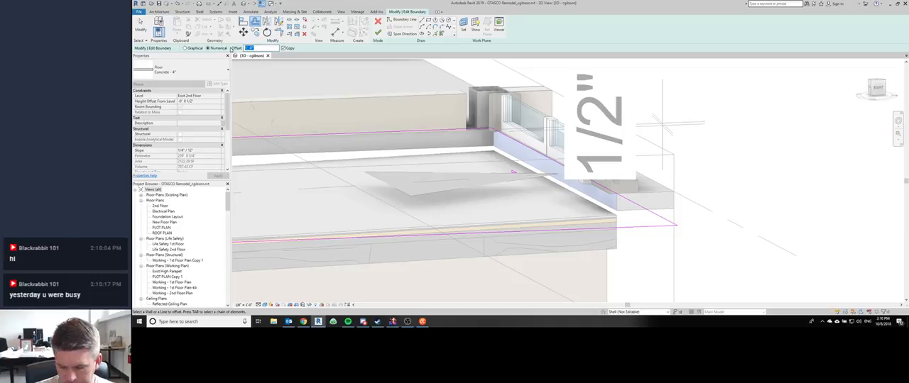
text(0 .5)
key(Return)
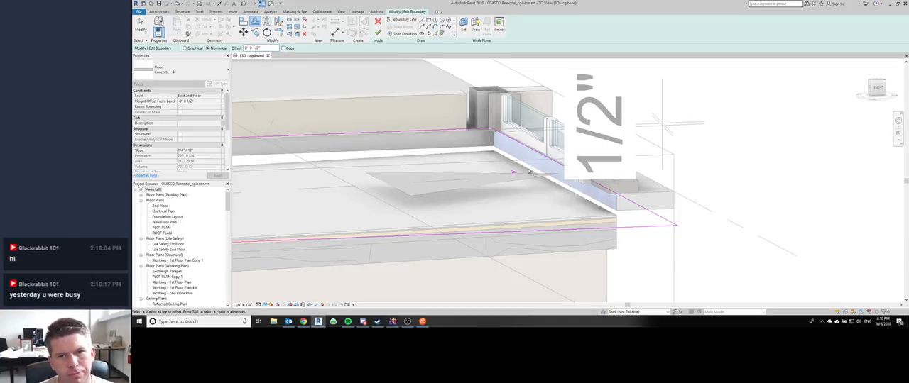
click(536, 137)
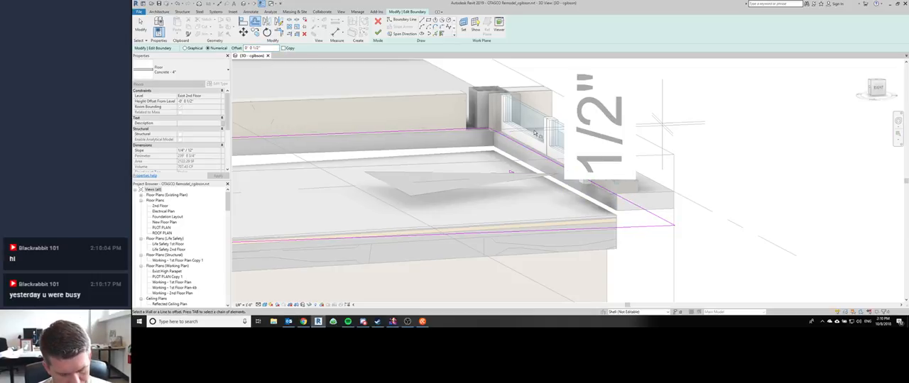
key(Escape)
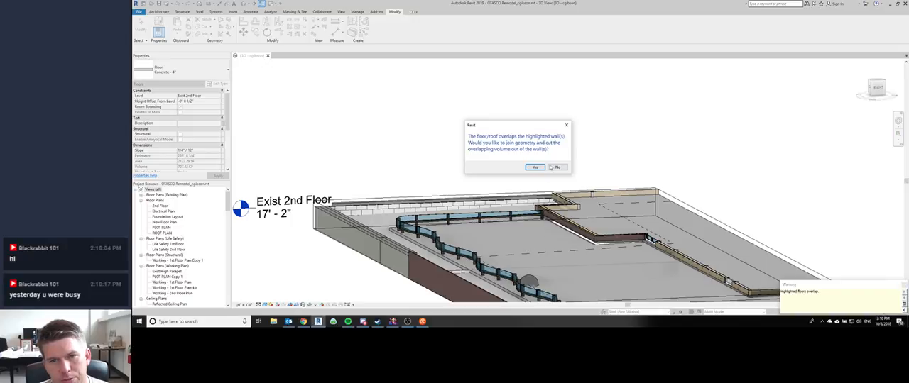
click(554, 167)
Step: Move the terrace roof floor down in the right-side view so its top surface meets the underside of the concrete floor
click(571, 240)
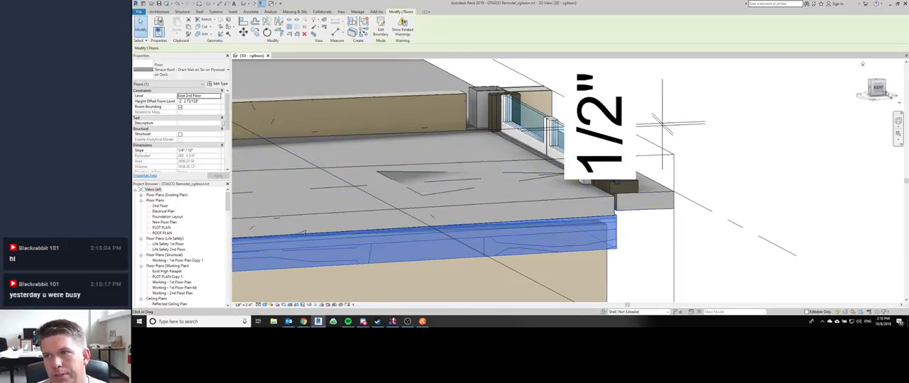
click(877, 88)
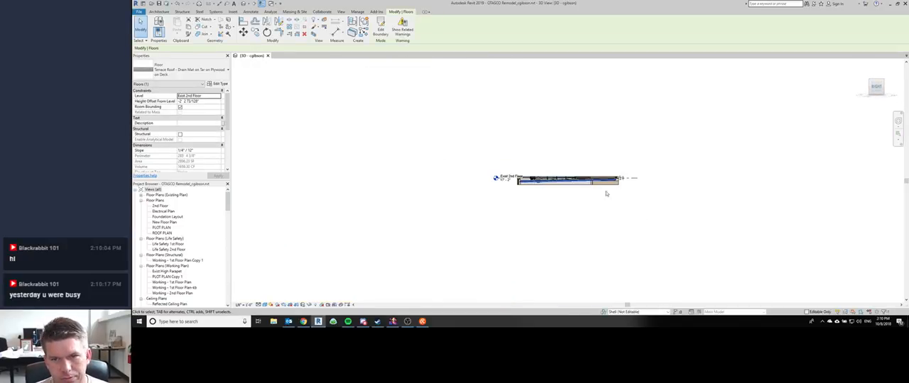
scroll(625, 190, up, 4)
scroll(627, 192, up, 6)
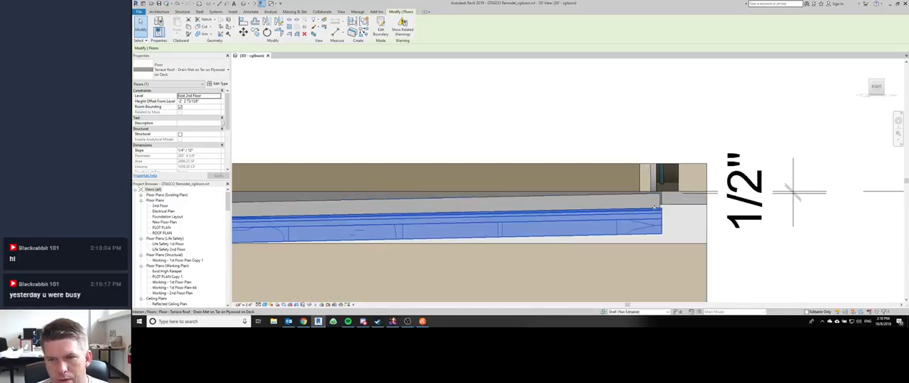
key(m)
key(v)
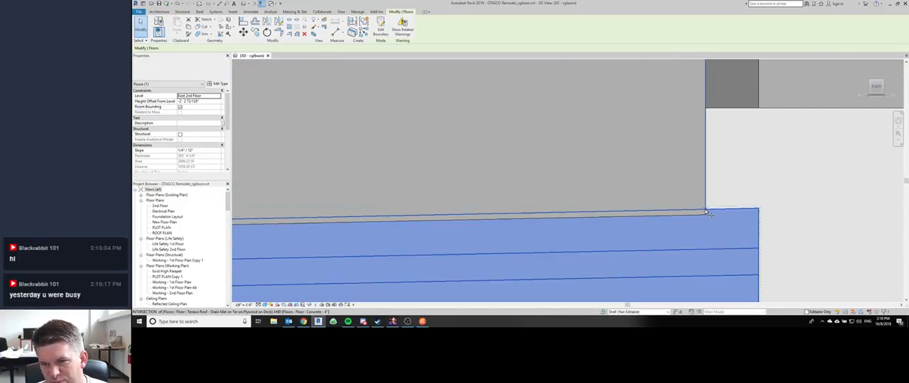
click(705, 209)
click(705, 215)
scroll(688, 195, down, 10)
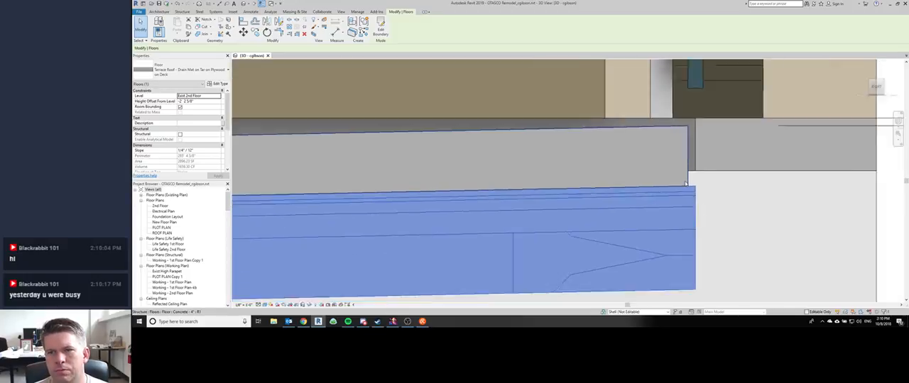
key(Escape)
Step: Inspect the sloped floor layers along the whole cut and review the cropped terrace from several angles
scroll(603, 189, down, 3)
middle_drag(431, 202, 605, 201)
scroll(606, 202, down, 1)
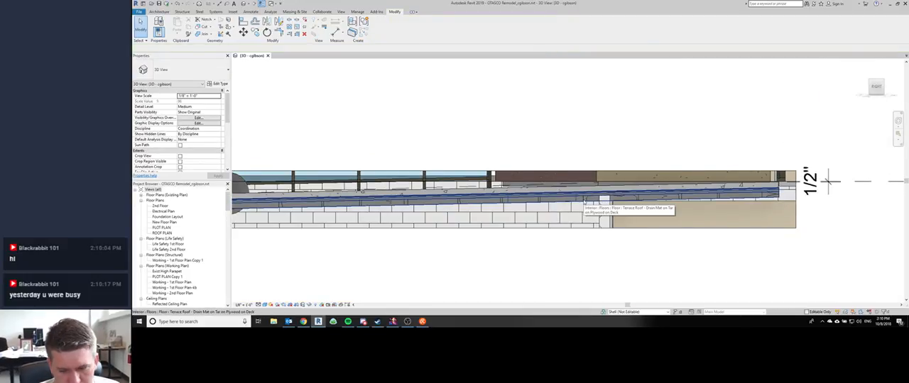
middle_drag(477, 168, 497, 131)
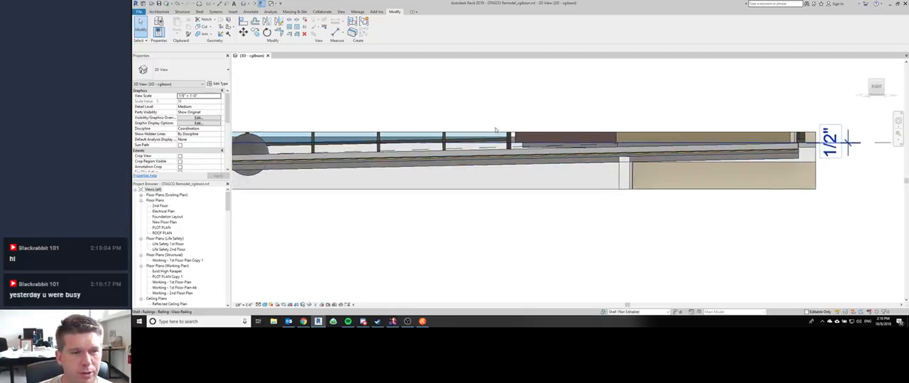
scroll(495, 120, down, 1)
shift+middle_drag(364, 220, 377, 269)
scroll(377, 267, up, 1)
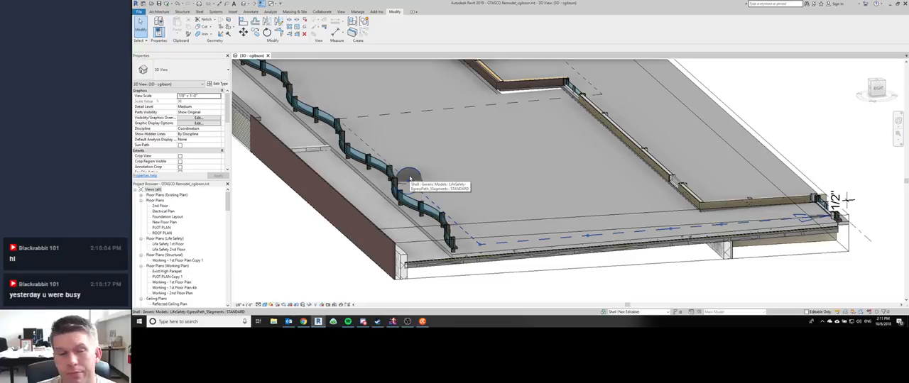
scroll(410, 178, down, 2)
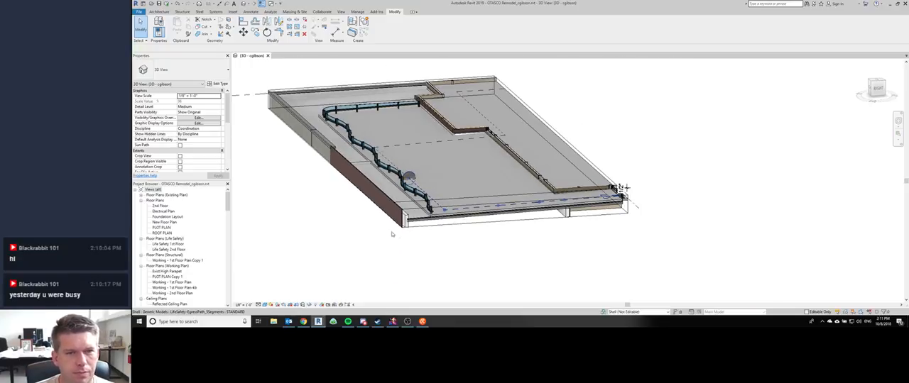
shift+middle_drag(391, 234, 426, 163)
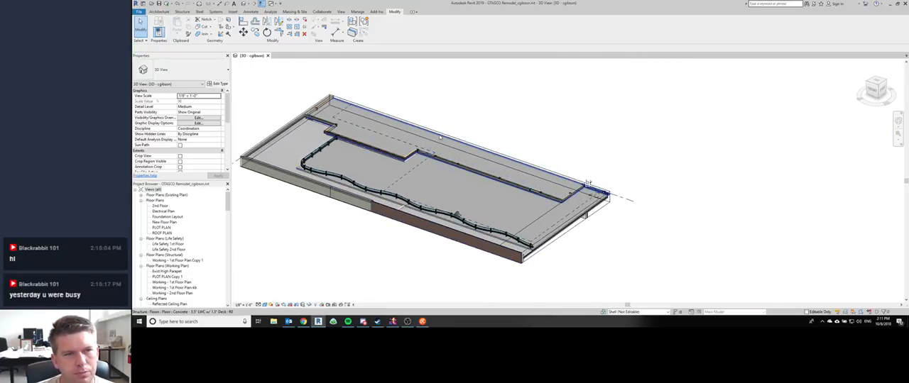
shift+middle_drag(265, 220, 338, 187)
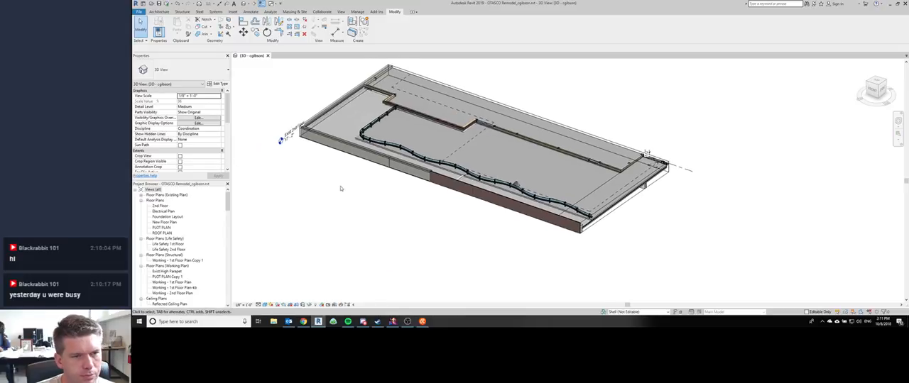
Step: Expand the section box upward and back to take in the upper roof and its screen walls, and review the building from both sides
click(281, 138)
shift+middle_drag(281, 139, 491, 192)
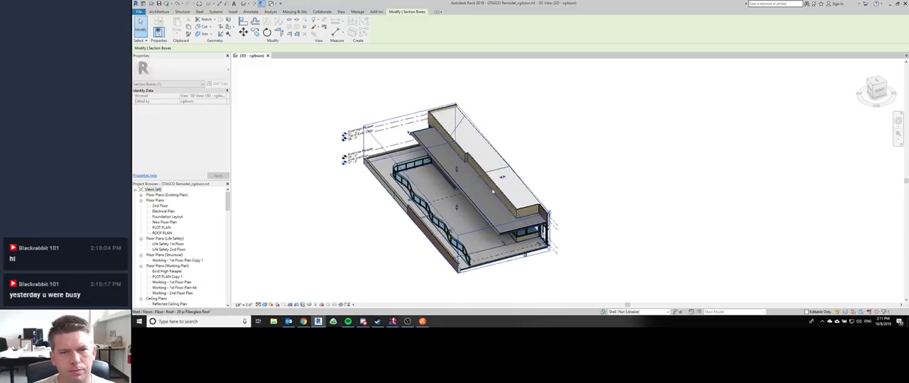
drag(502, 177, 648, 142)
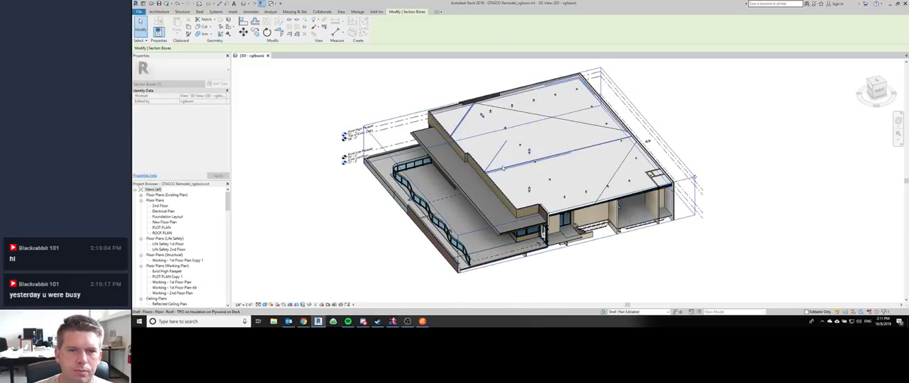
drag(528, 151, 529, 124)
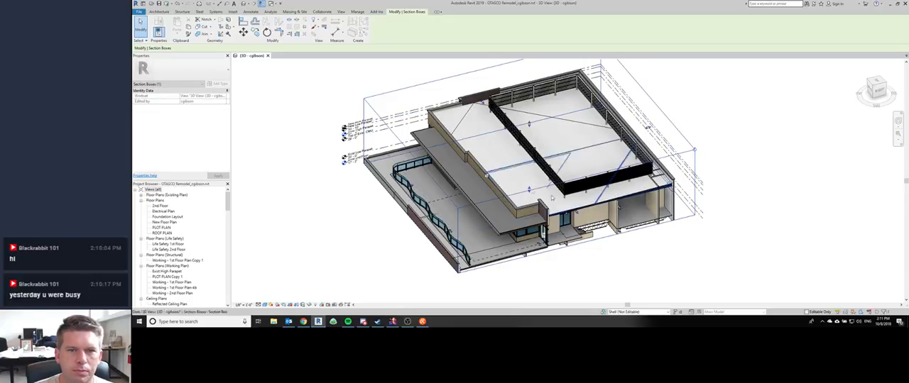
shift+middle_drag(551, 198, 527, 224)
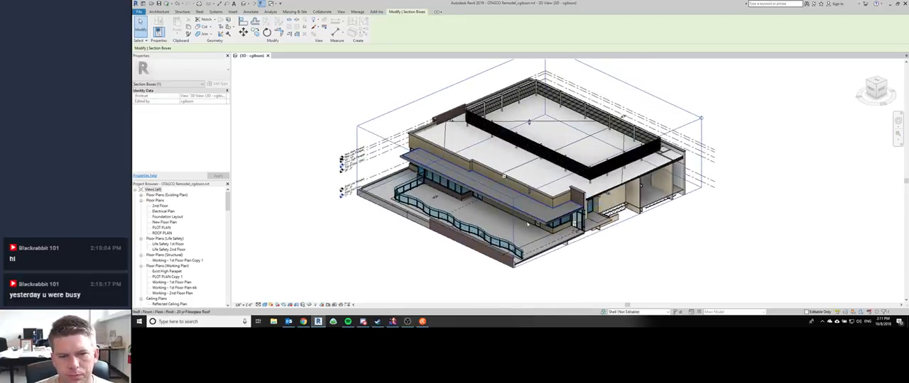
mouse_move(387, 260)
shift+middle_down()
mouse_move(341, 261)
mouse_move(386, 267)
shift+middle_up()
scroll(475, 160, up, 1)
scroll(474, 160, down, 1)
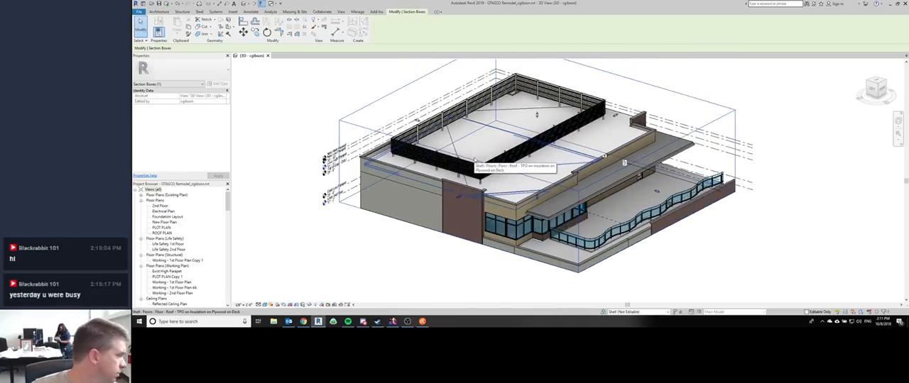
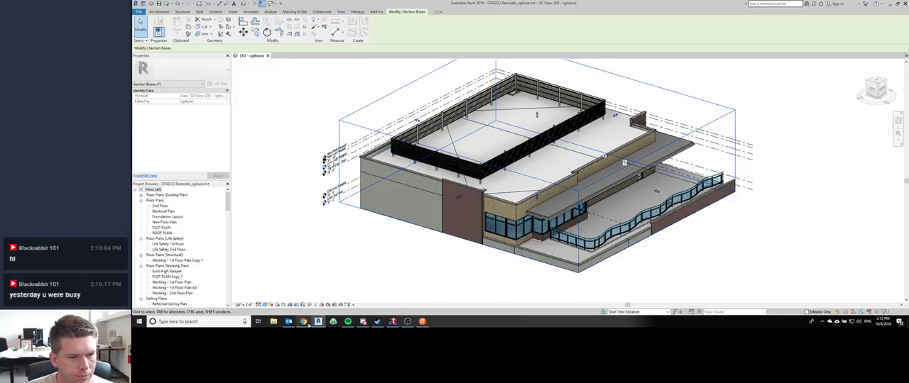
Step: Open the New Floor Plan view and examine the exterior wall from the storage room and stair down to the new brick section
click(165, 255)
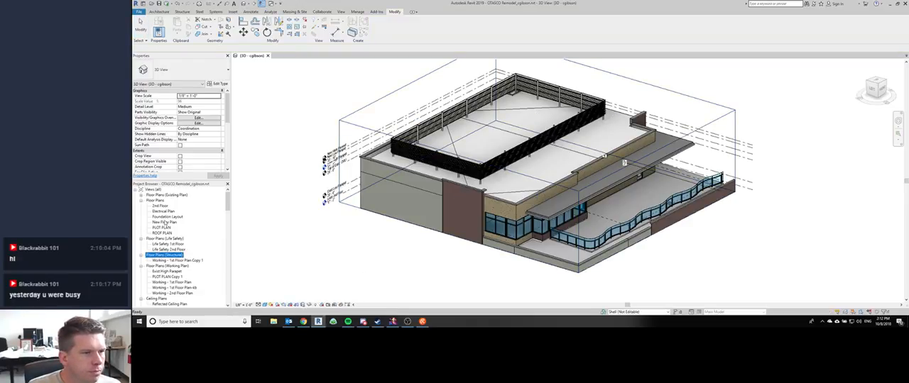
double_click(164, 222)
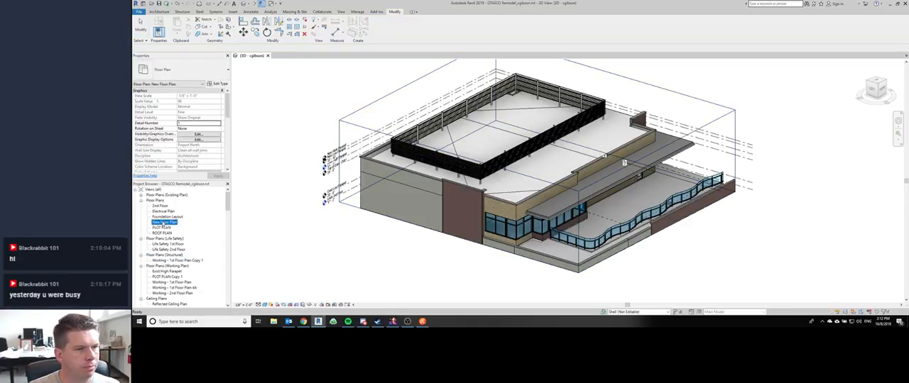
scroll(505, 116, up, 11)
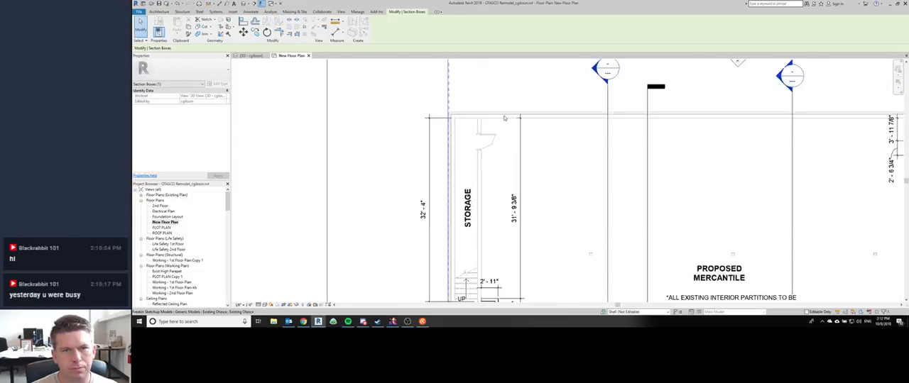
middle_drag(505, 259, 487, 108)
scroll(487, 107, down, 3)
scroll(474, 191, up, 5)
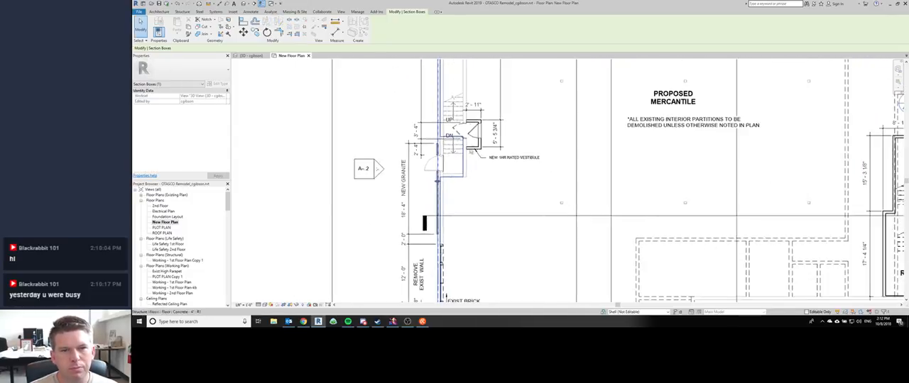
scroll(469, 179, down, 4)
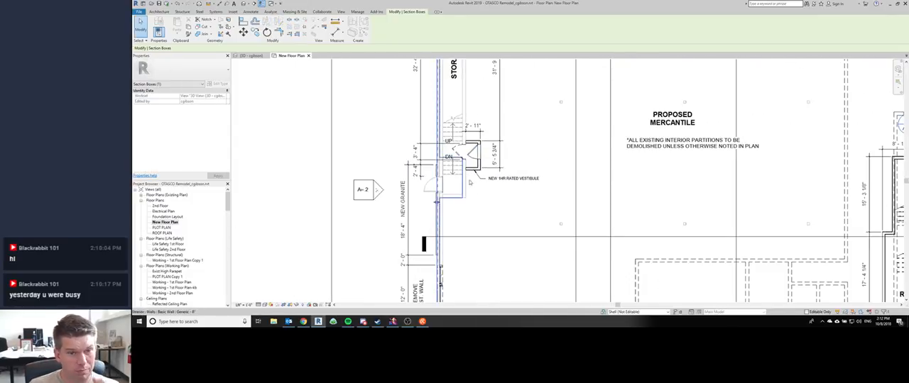
scroll(443, 211, down, 5)
scroll(401, 206, up, 5)
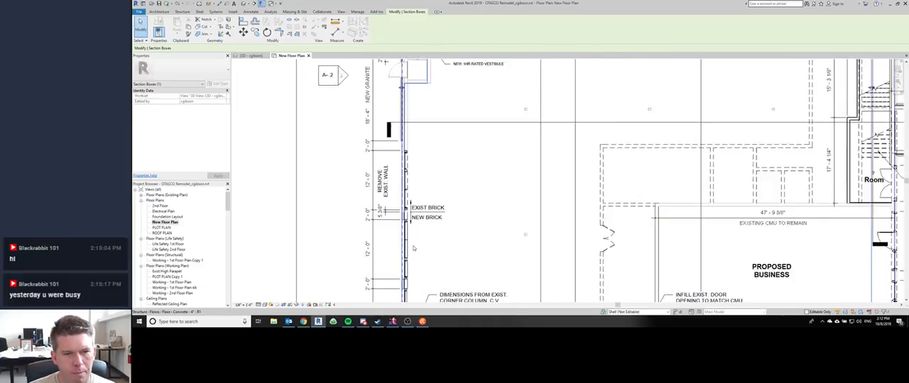
scroll(402, 206, up, 3)
scroll(401, 206, down, 4)
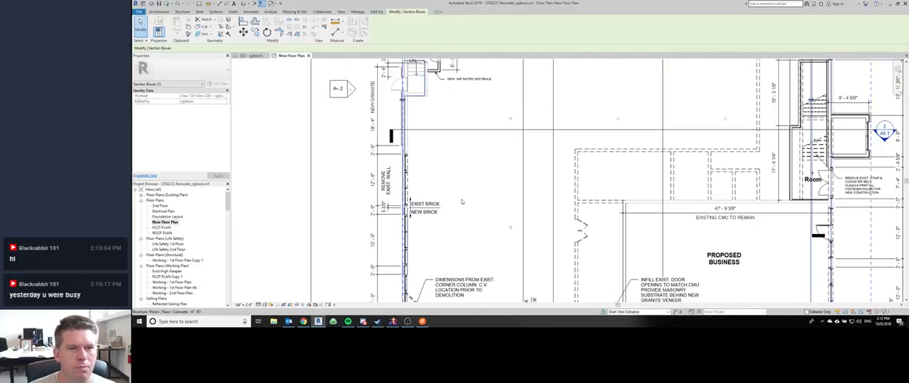
Step: Start a new wall in the plan using the basic wall type Interior - Furring Strip with gypsum
key(w)
key(a)
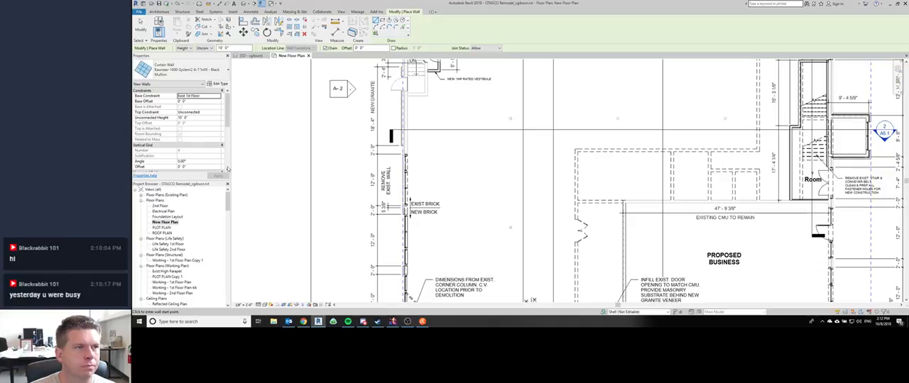
click(181, 70)
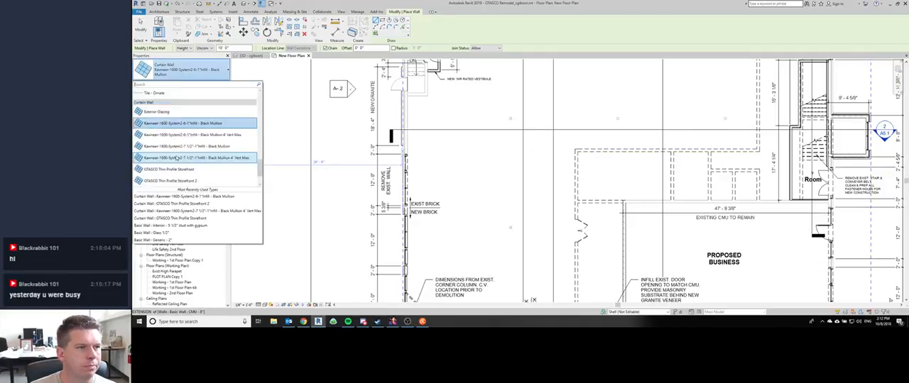
scroll(176, 157, up, 5)
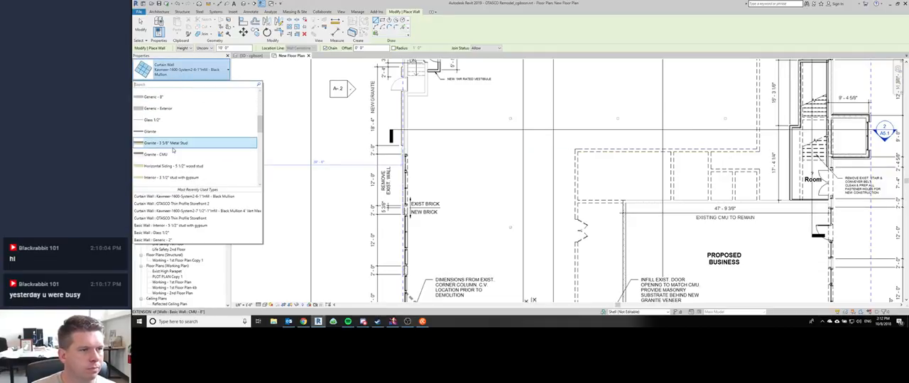
scroll(174, 151, down, 4)
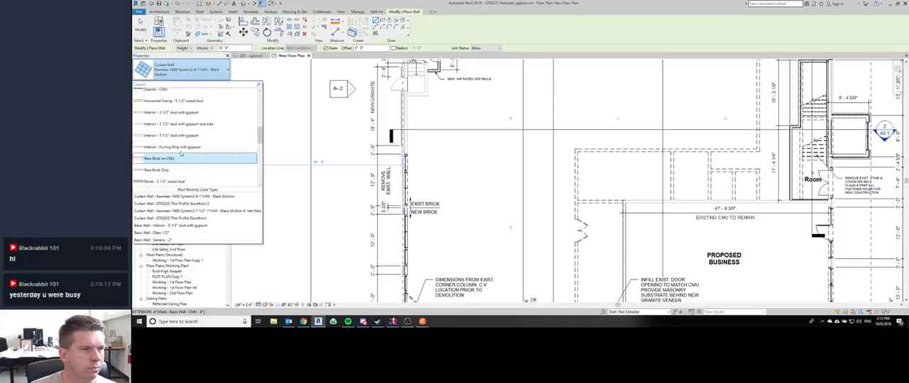
click(181, 147)
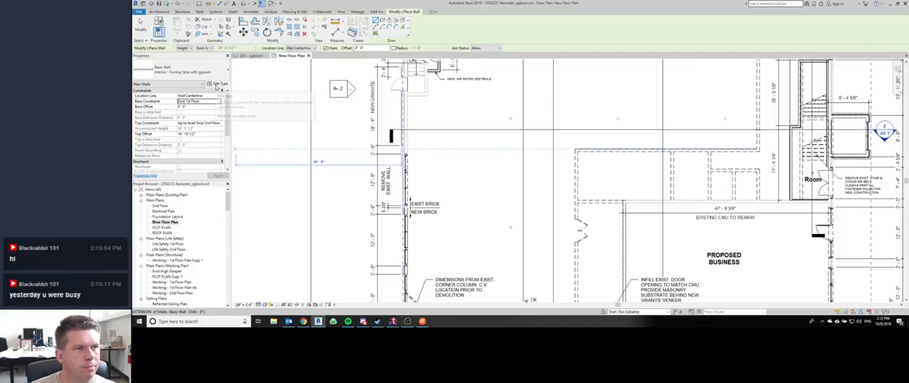
Step: Duplicate the furring wall type and name the copy "Interior - Insulating Furring Strip w/ Gypsum"
click(217, 84)
click(764, 86)
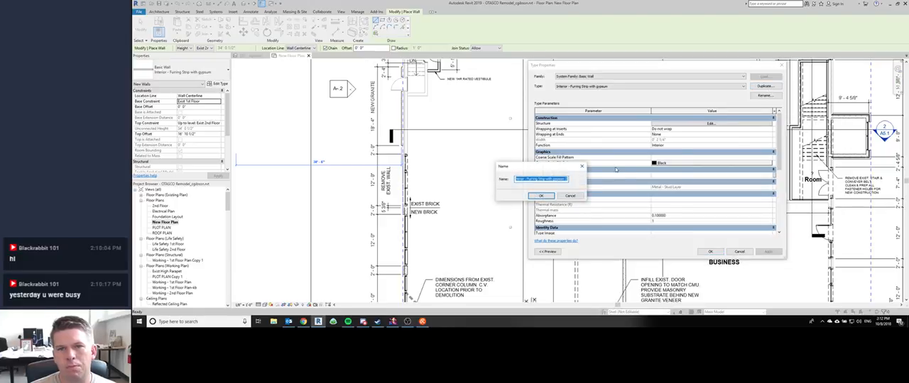
click(527, 179)
drag(527, 179, 585, 184)
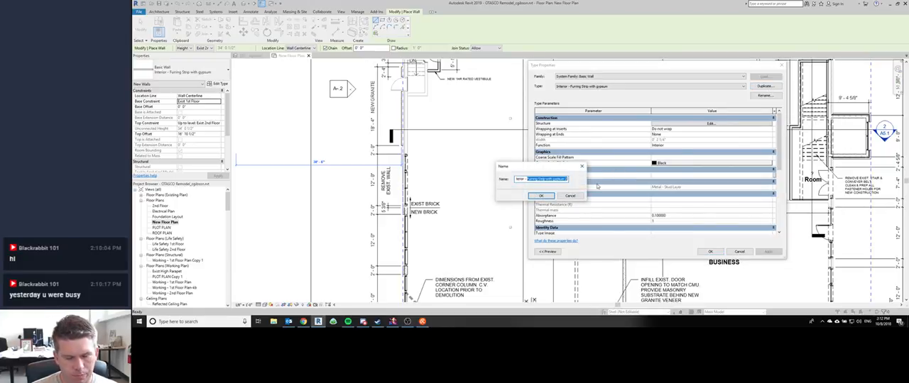
text(3)
text(nsulating)
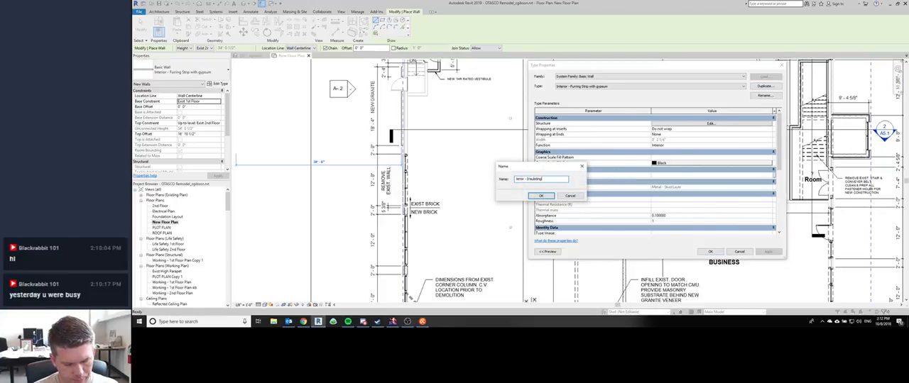
text( Furring Strip)
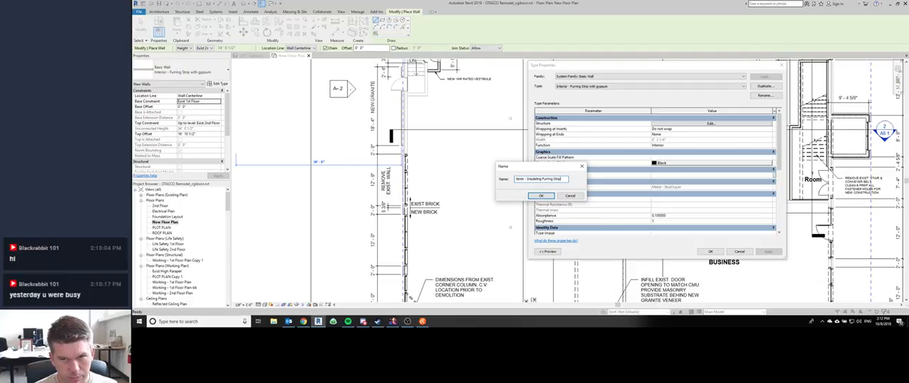
text( w/ Gypsum)
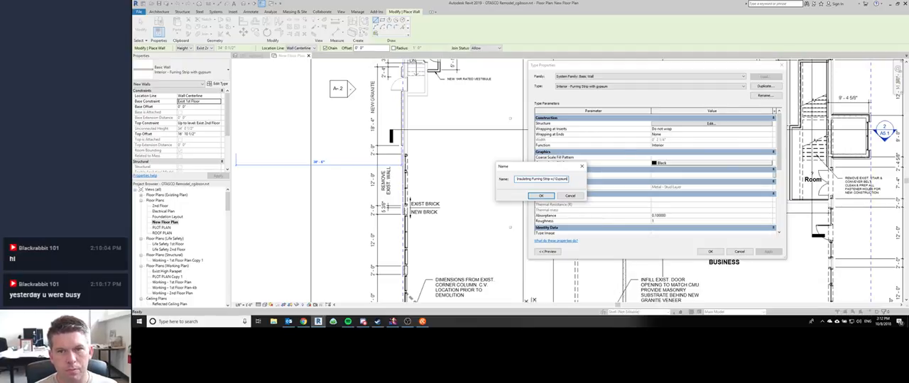
key(Return)
Step: In the new wall type's structure, delete the Finish 2 layer, set the stud layer's thickness to 2 1/2", and open its material selection
click(670, 124)
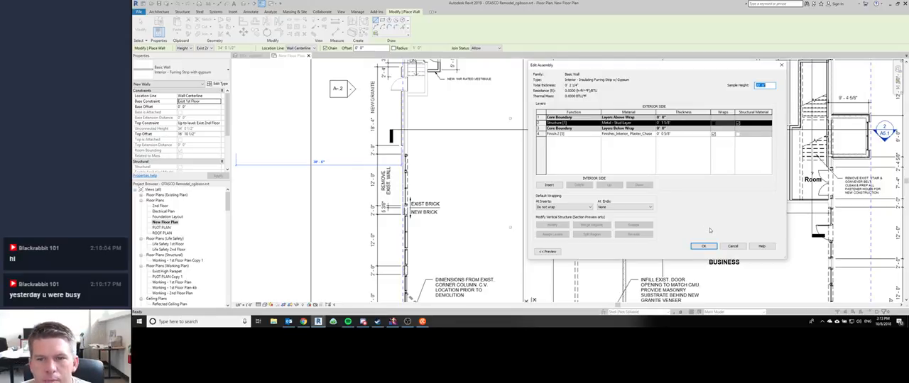
click(558, 134)
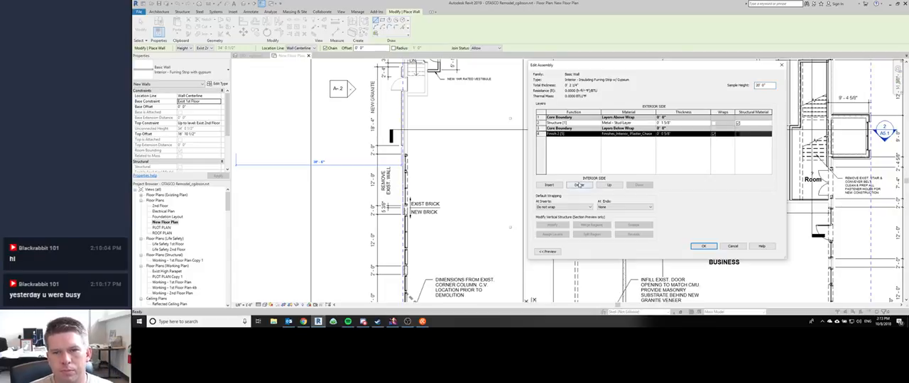
click(579, 185)
click(679, 123)
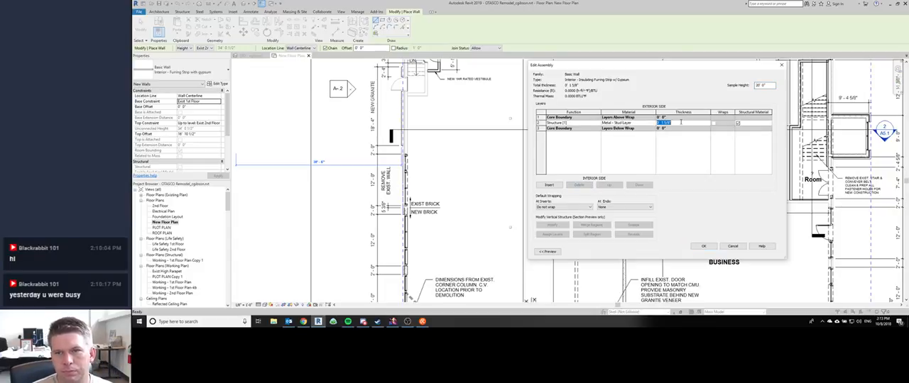
text(0 2.5)
key(Tab)
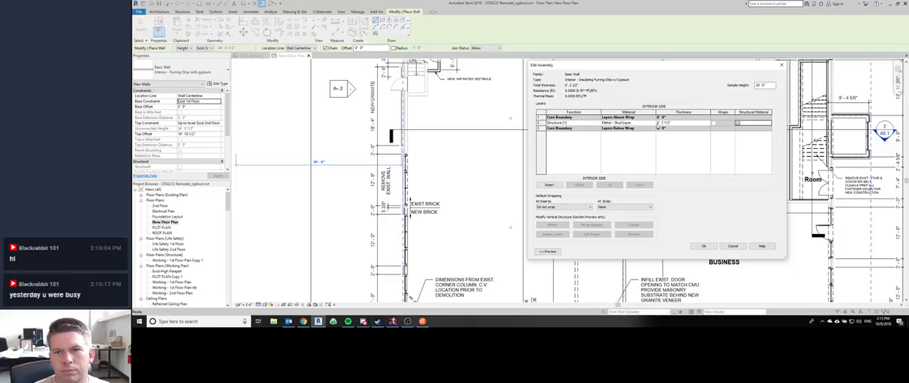
click(655, 123)
Step: Switch to Discord and post "Well, I'm not a mechanical engineer, but will still say hello :)" in AutodeskChat's introductions channel
click(364, 322)
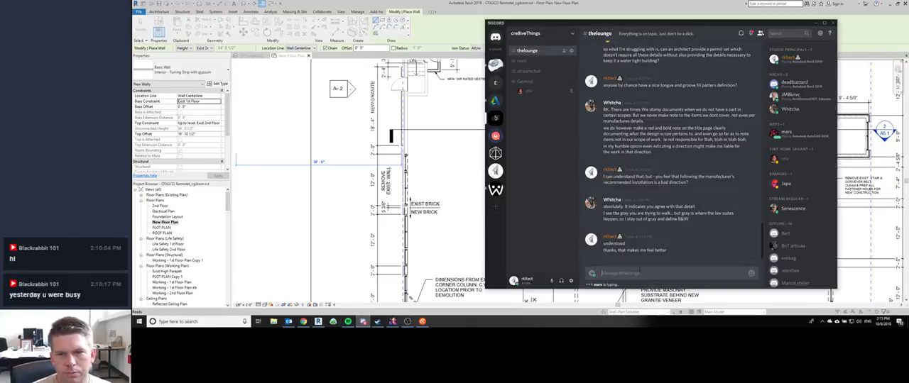
click(496, 100)
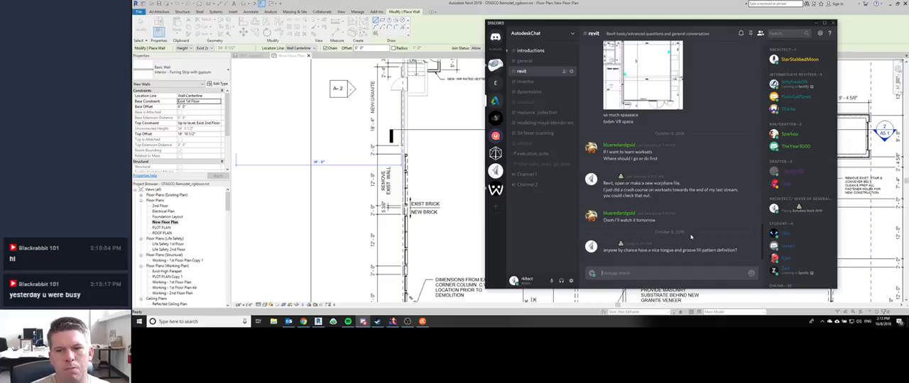
click(532, 50)
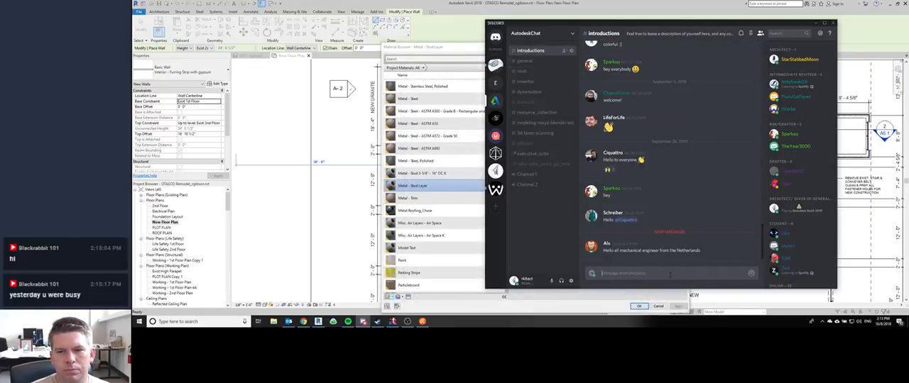
text(We)
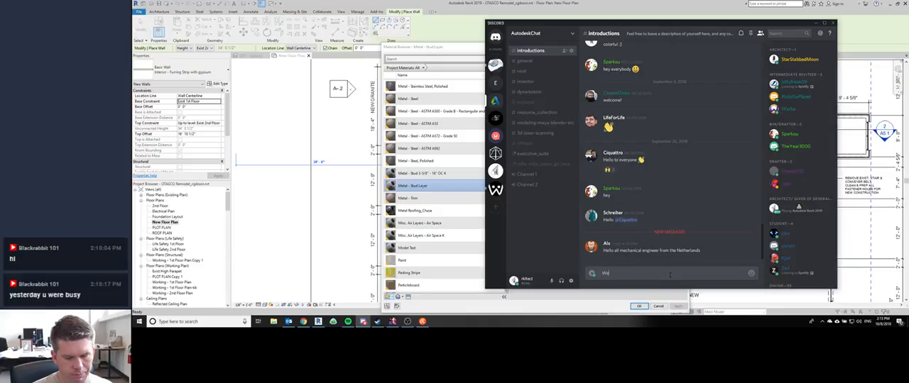
text(ll, I'm not a me)
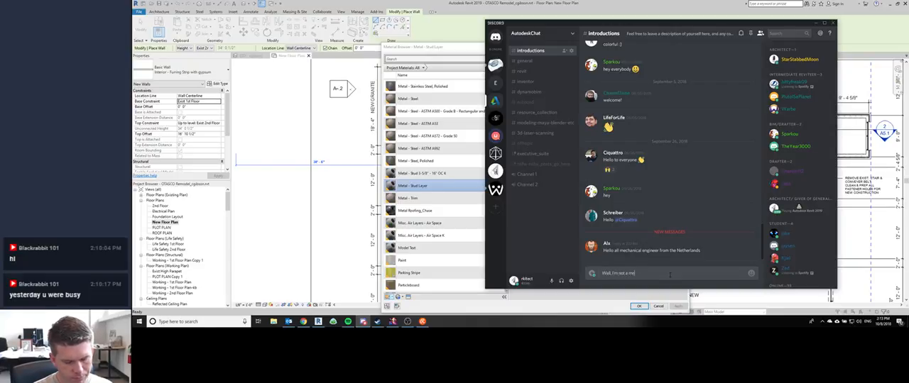
text(chanical engine)
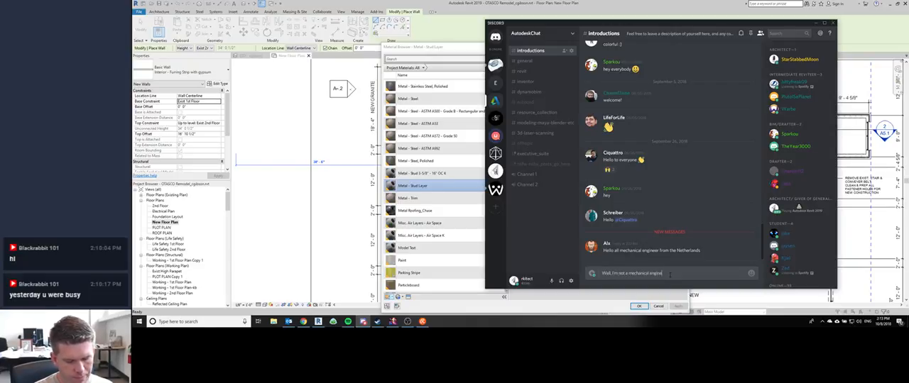
text(er, but will still)
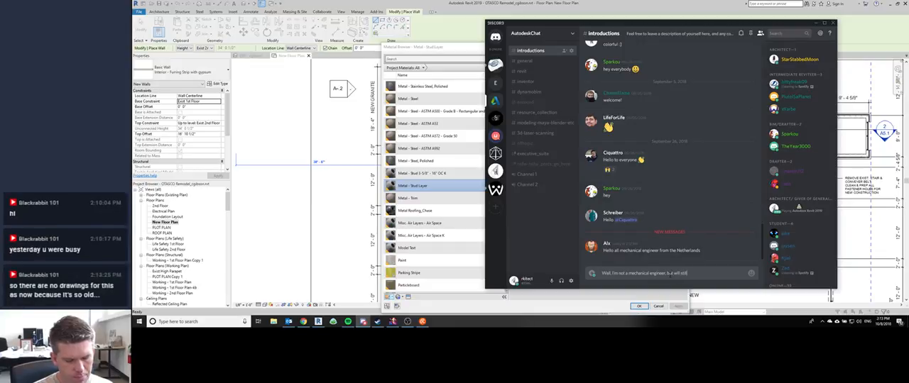
text( say hello :))
key(Return)
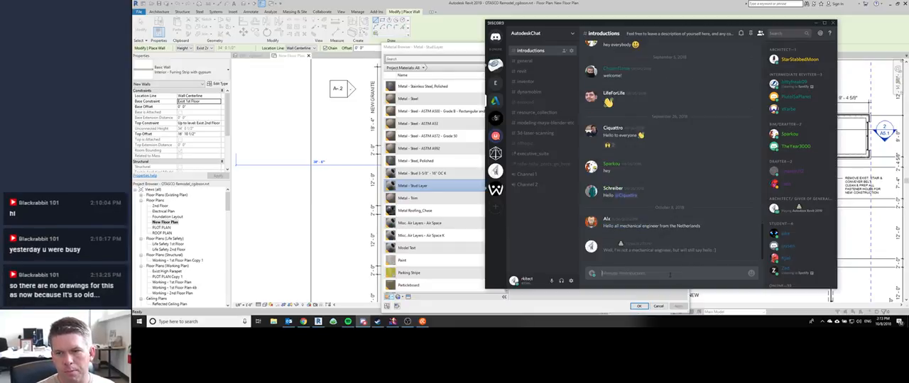
Step: Switch back to Revit, duplicate the material Metal - Stud Layer and name the copy "Metal - Z Channel w/ PolyIso"
scroll(434, 163, up, 1)
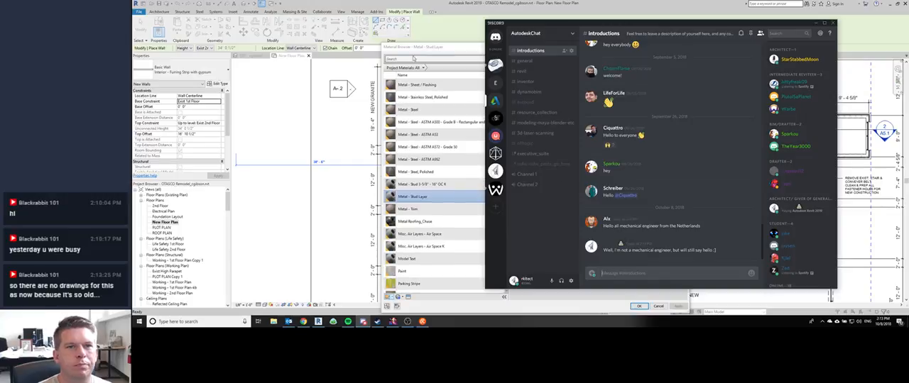
click(434, 51)
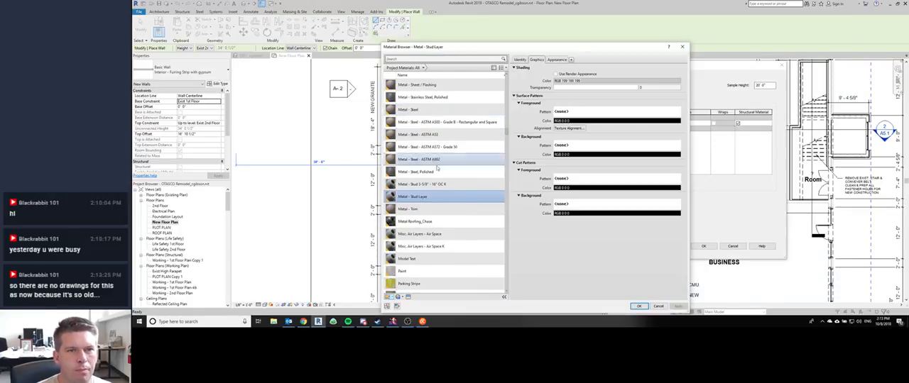
scroll(436, 139, up, 2)
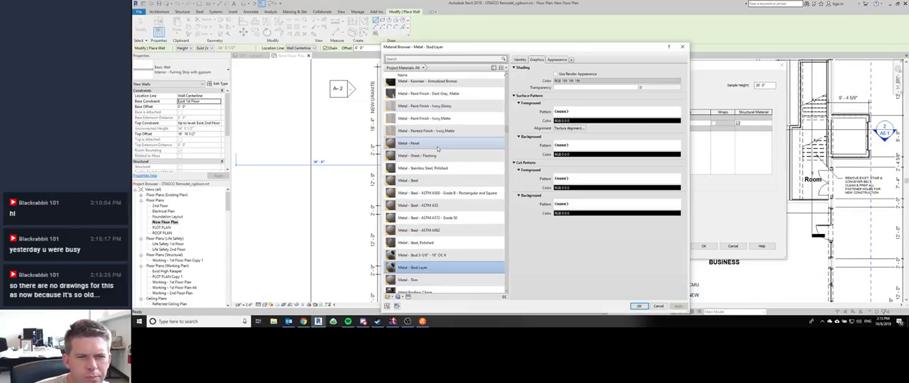
scroll(438, 150, down, 1)
right_click(439, 233)
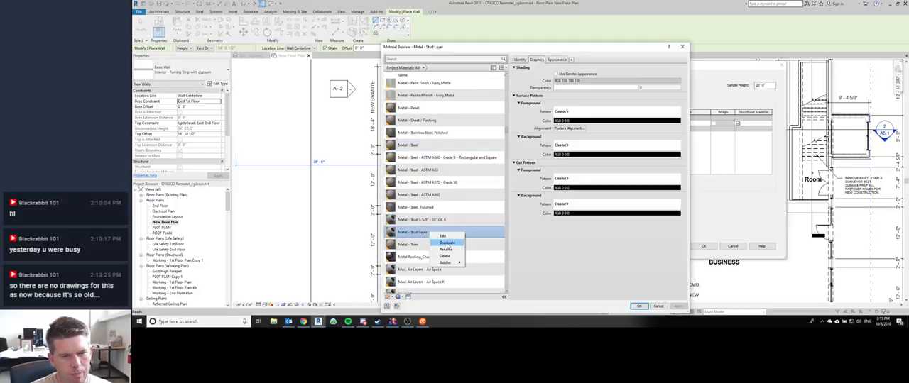
click(446, 244)
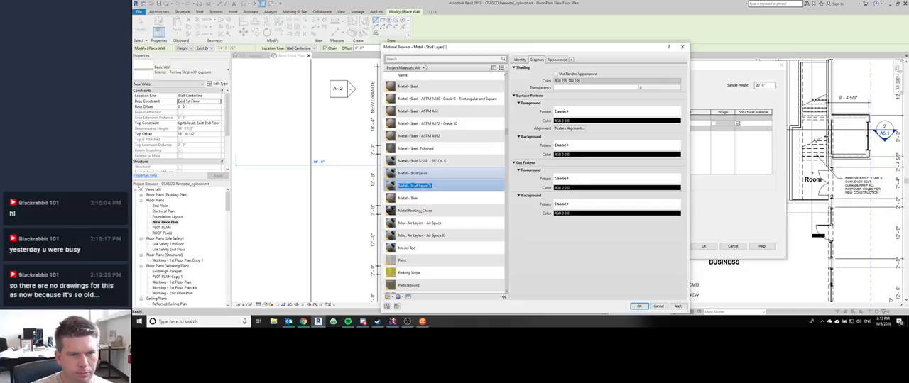
drag(410, 185, 443, 185)
text(2)
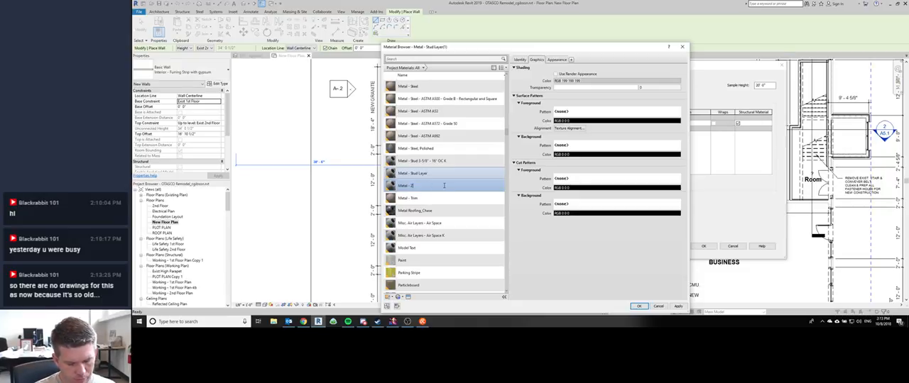
text( Channel w/ Polyiso)
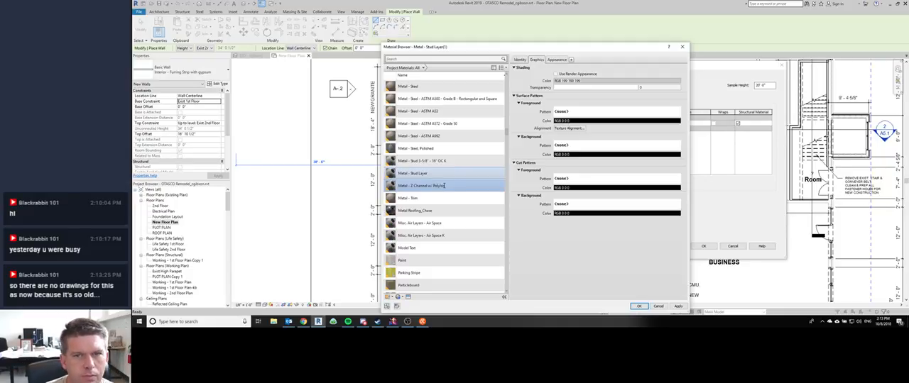
Step: Set the Z-channel material's shading color to light pink, RGB 255 210 255
click(596, 81)
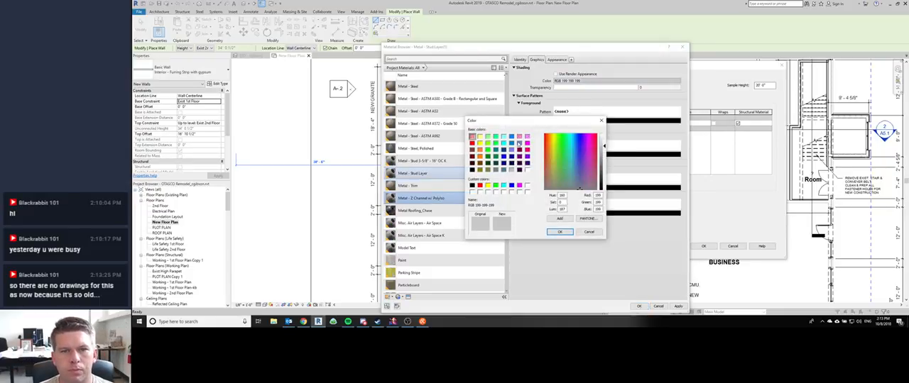
click(527, 135)
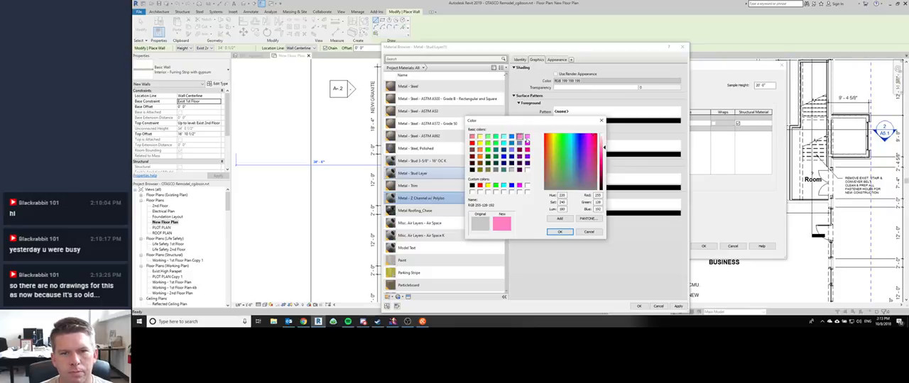
click(603, 140)
drag(603, 140, 603, 138)
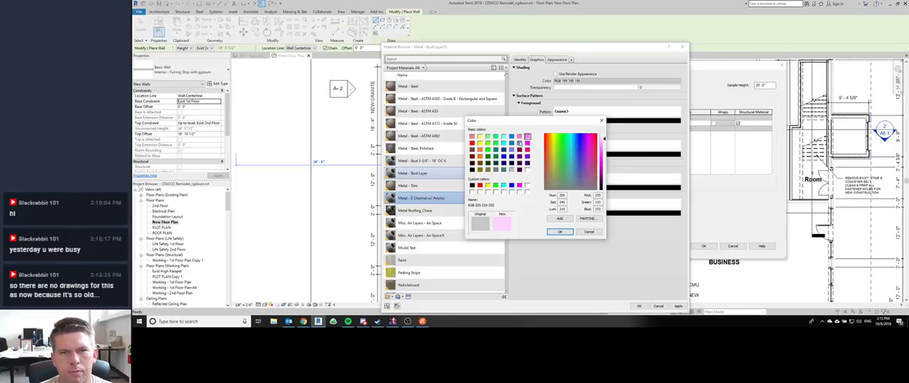
click(559, 233)
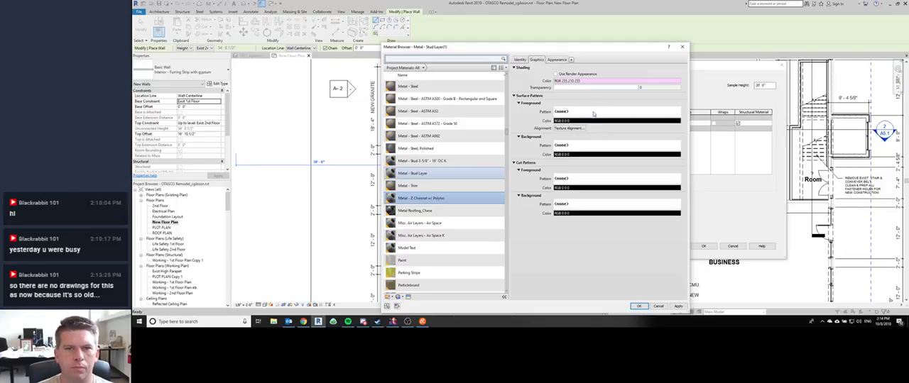
Step: Set the Z-channel material's cut pattern background to Diagonal crosshatch
click(589, 179)
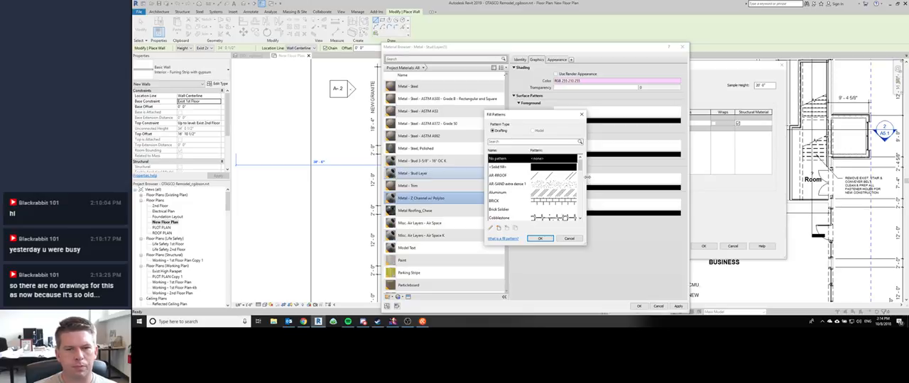
click(570, 239)
click(582, 206)
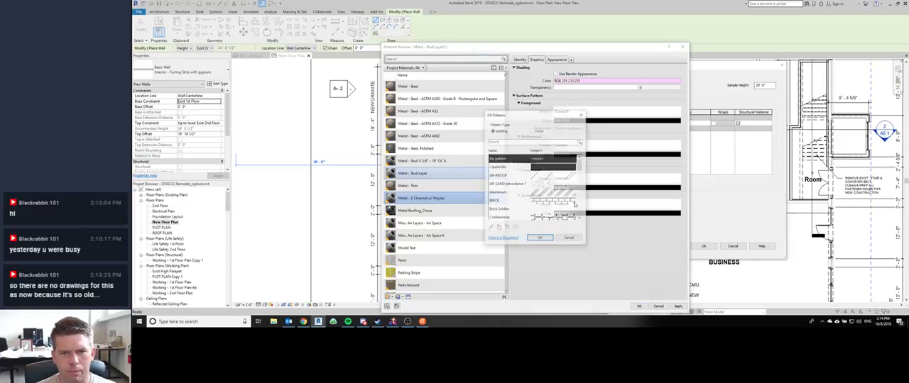
scroll(517, 182, down, 2)
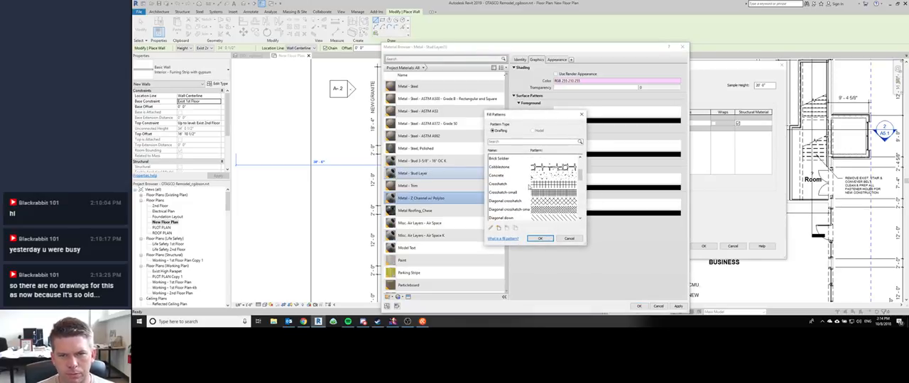
scroll(536, 216, down, 2)
click(544, 176)
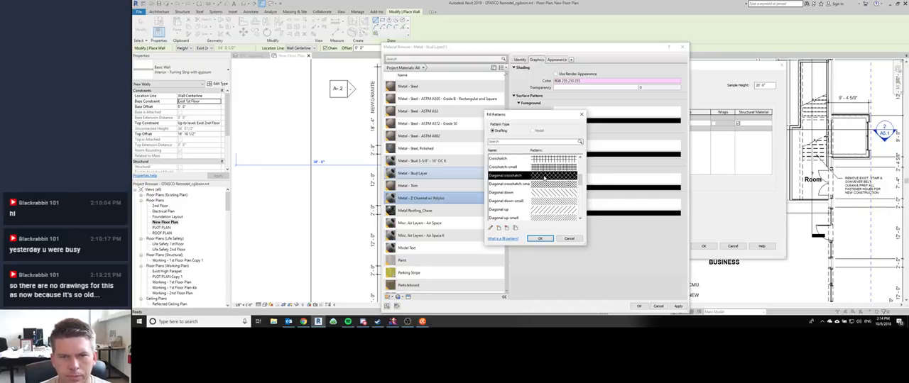
click(541, 238)
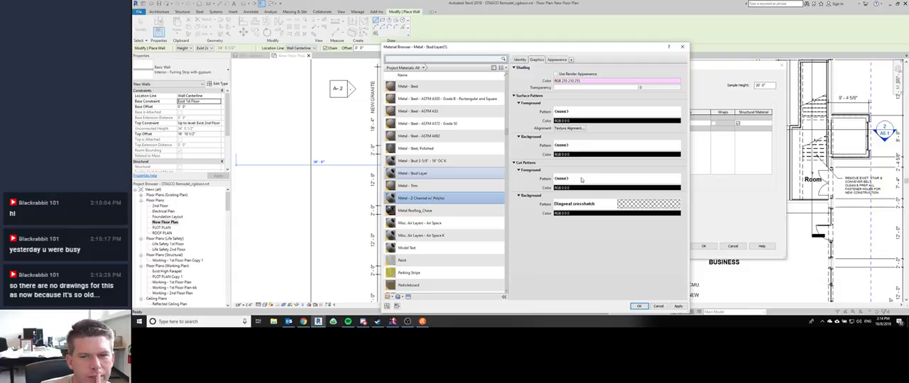
click(580, 179)
scroll(532, 186, down, 5)
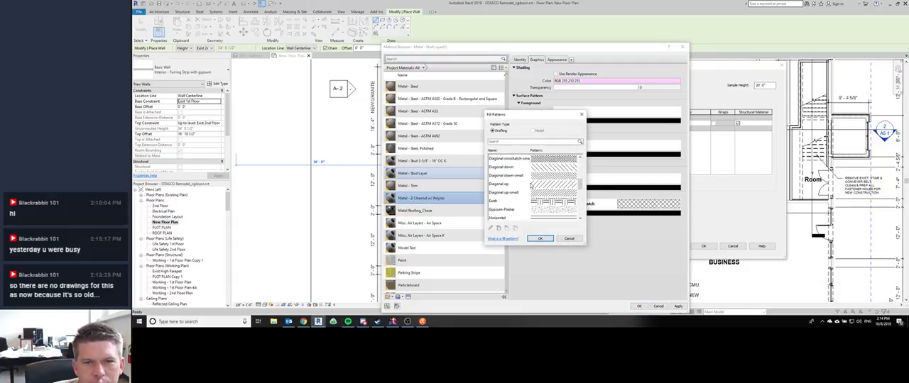
scroll(531, 186, down, 3)
scroll(531, 186, up, 2)
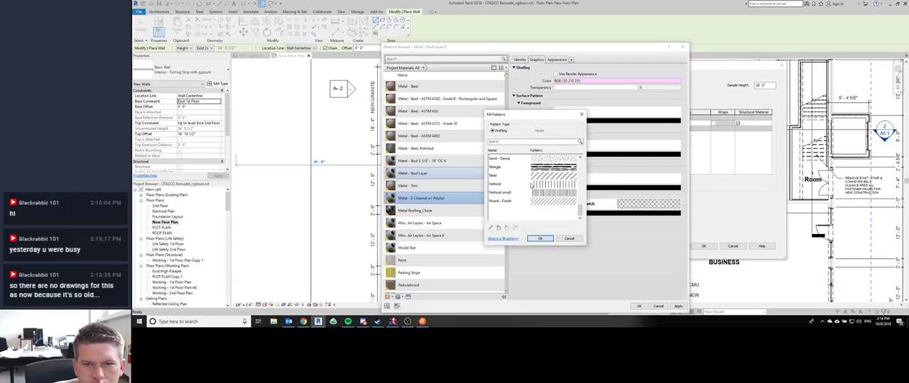
scroll(530, 186, up, 2)
scroll(531, 186, up, 2)
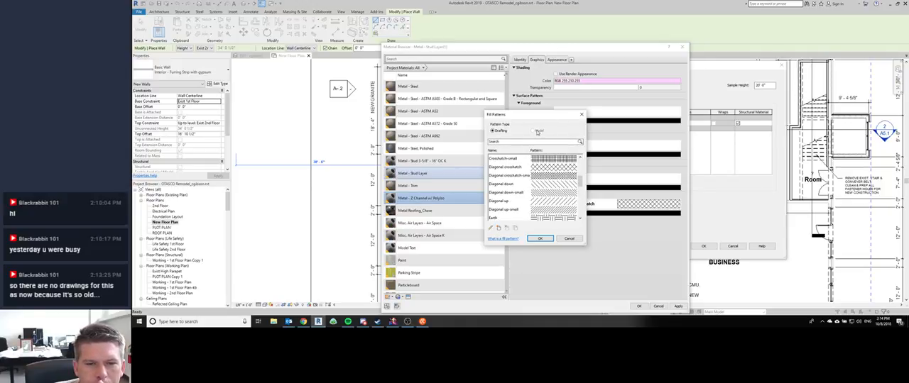
click(570, 238)
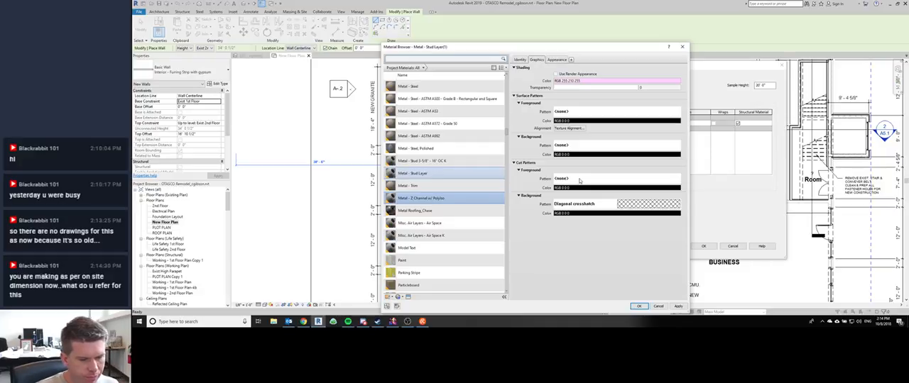
Step: Switch to Discord and post "and welcome!" in AutodeskChat's introductions channel
click(363, 321)
click(495, 65)
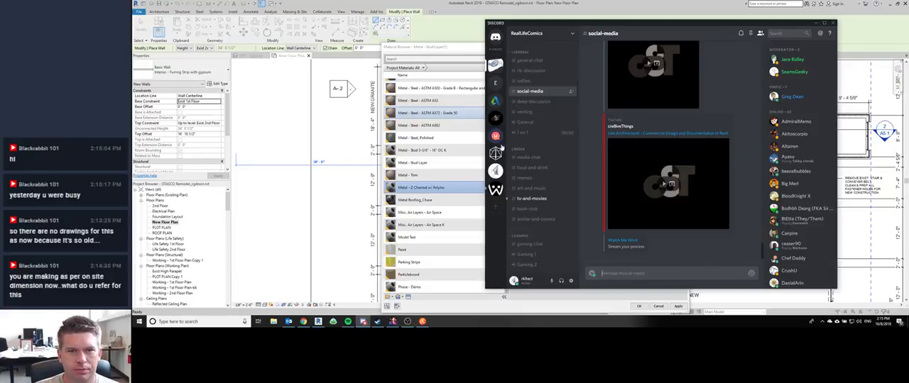
click(495, 118)
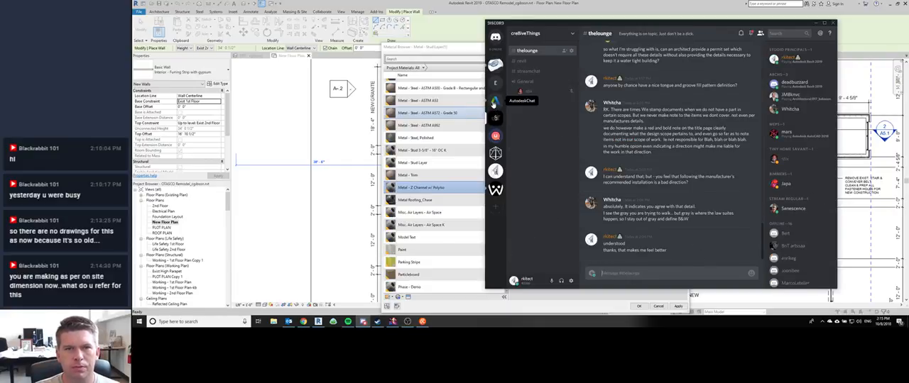
click(495, 101)
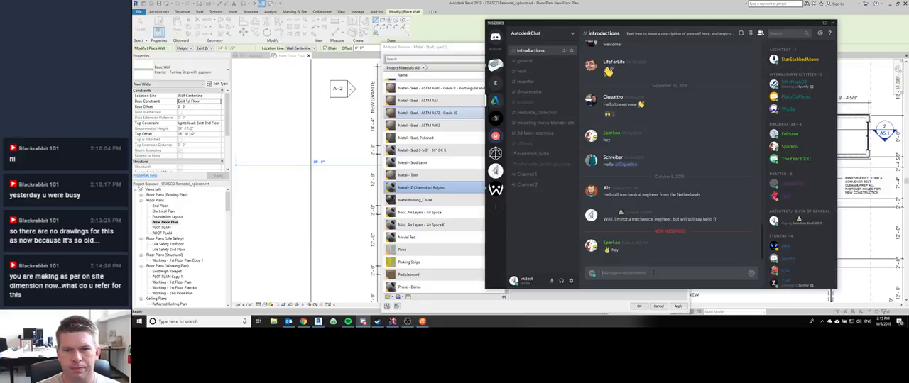
text(and welcome)
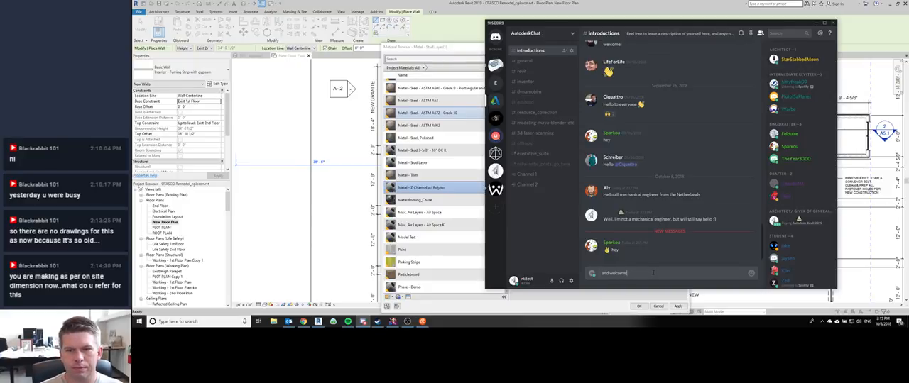
text(!)
key(Return)
click(494, 64)
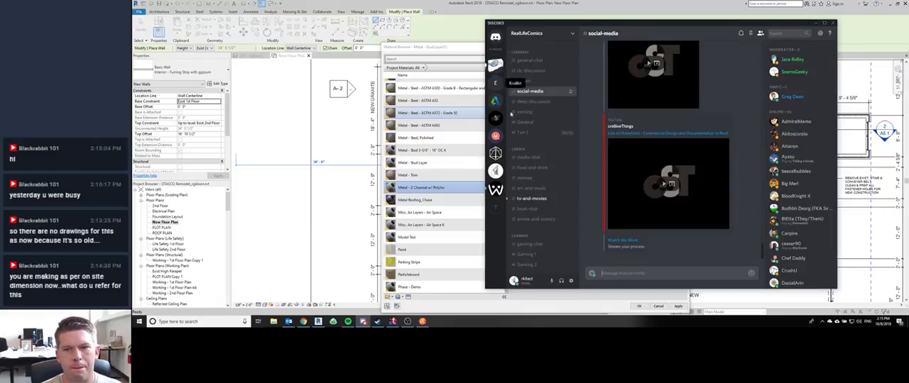
Step: Return to Revit, assign the Z-channel material to the wall's structure layer and accept the edited assembly
click(552, 299)
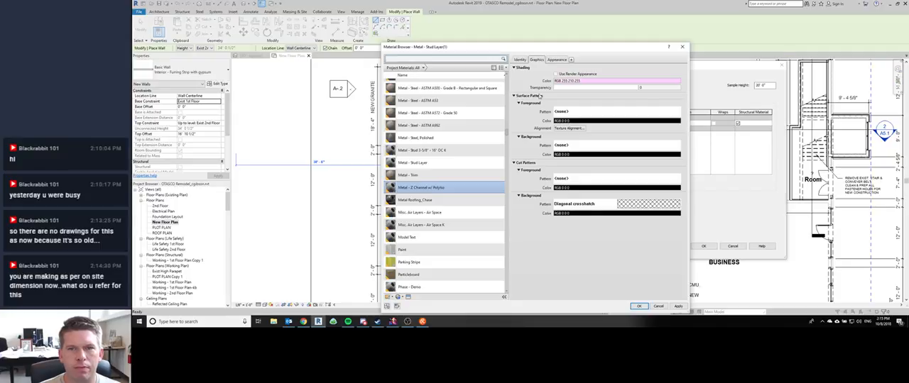
click(639, 306)
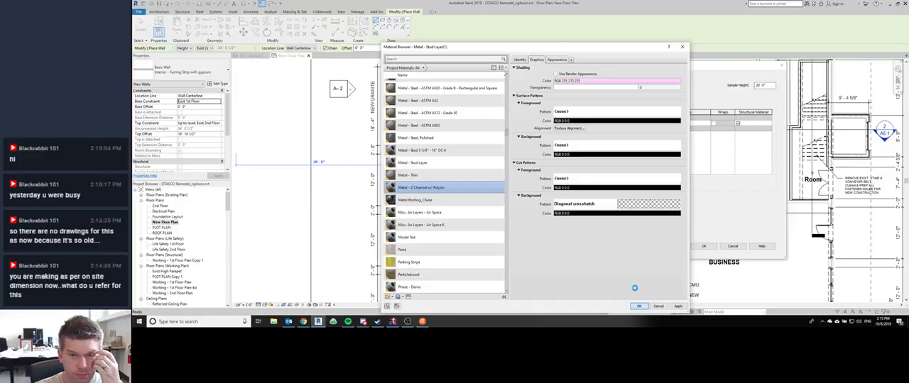
click(703, 247)
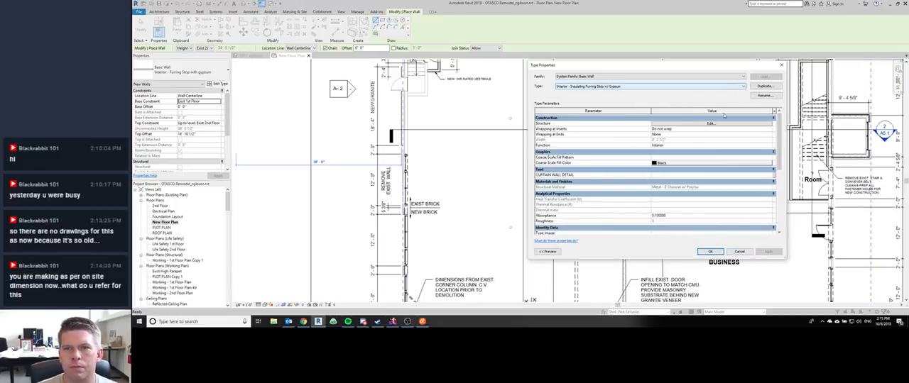
Step: Rename the wall type to "Interior - Insulating Furring Strip" and accept its type properties
click(764, 95)
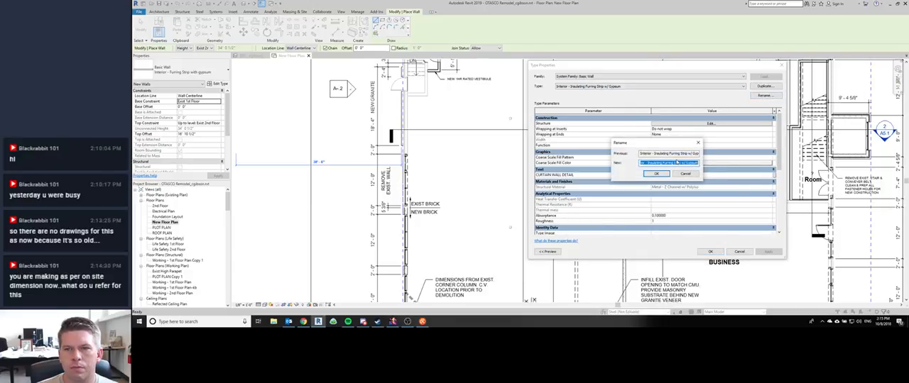
key(End)
key(BackSpace)
key(BackSpace)
key(BackSpace)
key(BackSpace)
key(BackSpace)
key(BackSpace)
key(BackSpace)
key(BackSpace)
key(BackSpace)
key(BackSpace)
key(Return)
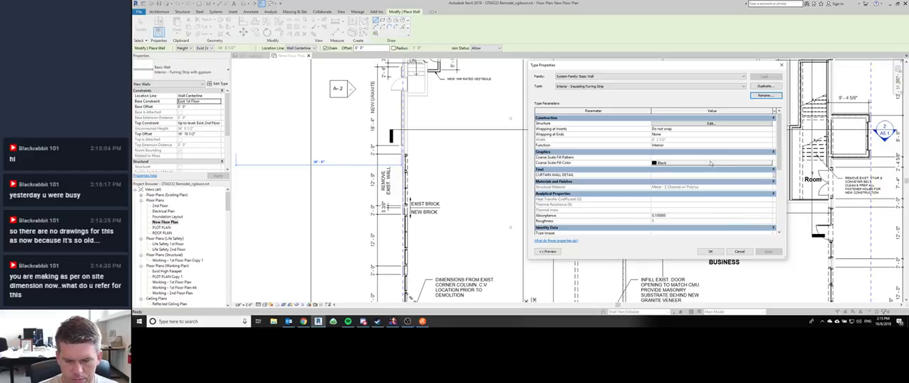
click(709, 252)
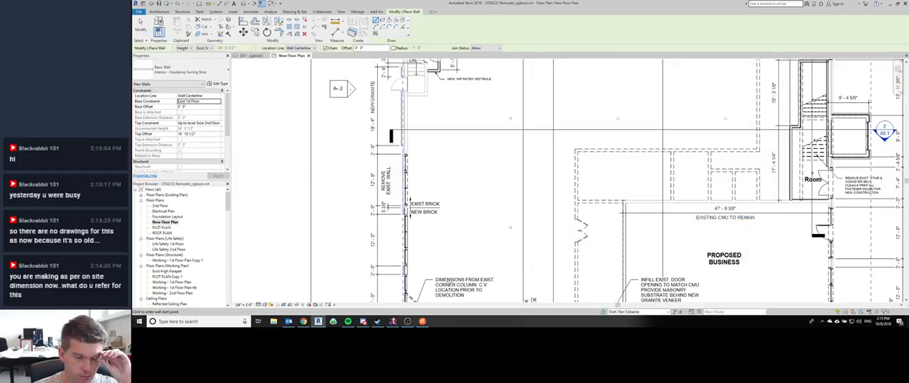
Step: Switch to Discord to check AutodeskChat's introductions and cre8iveThings' thelounge channel for new messages, and return to Revit
click(363, 321)
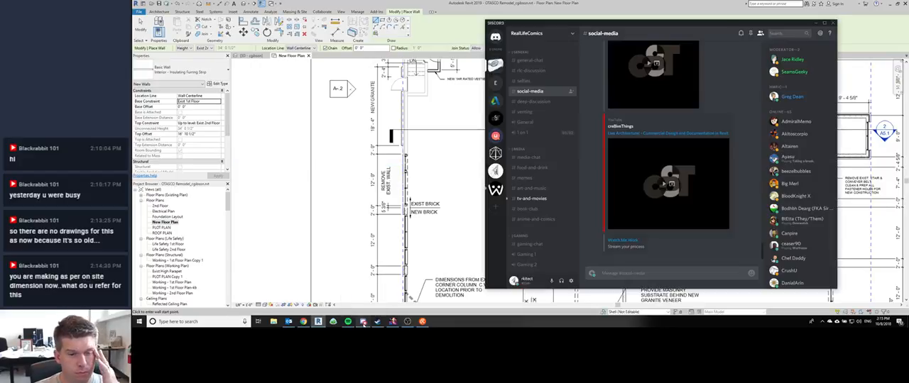
click(497, 103)
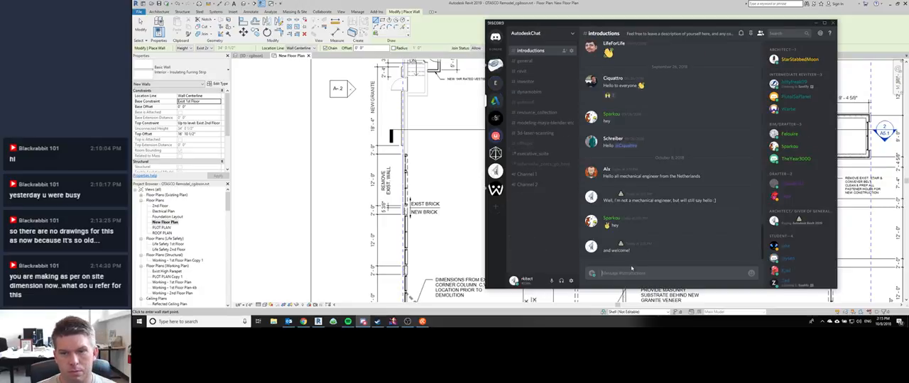
click(489, 118)
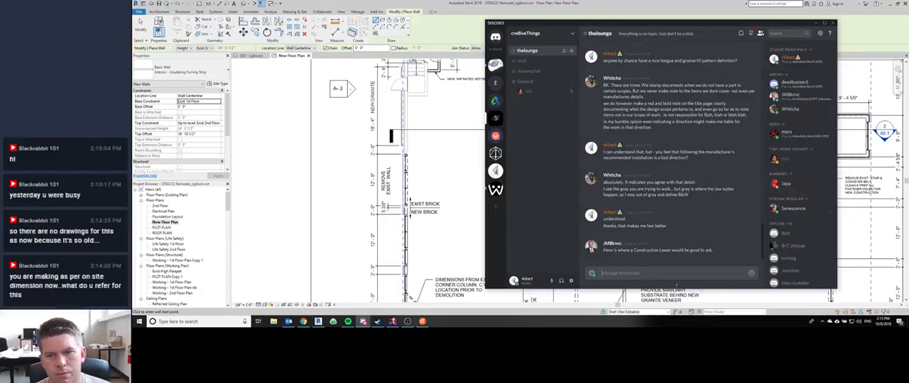
click(636, 3)
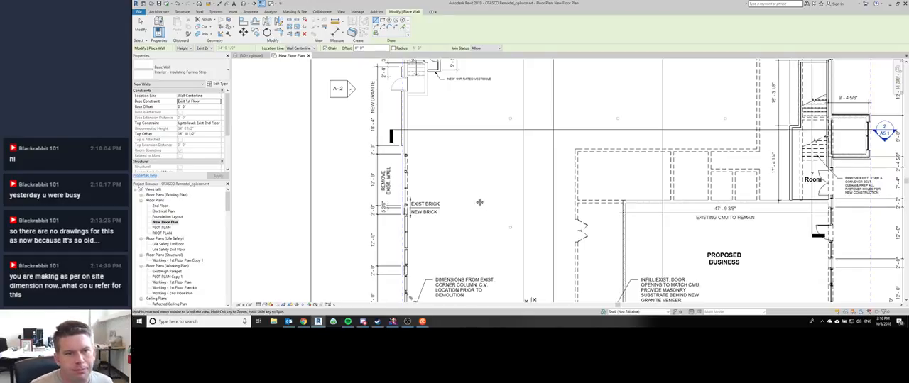
Step: Switch to File Explorer and open the Otasco Redlines folder inside the client project's Resources folder
scroll(475, 200, down, 3)
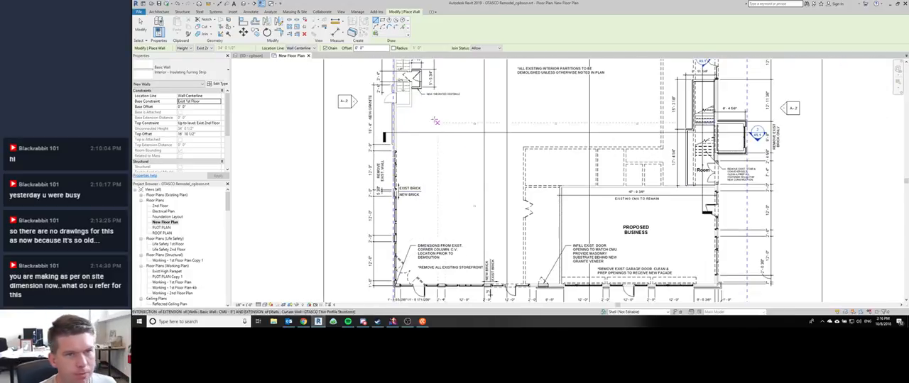
scroll(358, 302, down, 2)
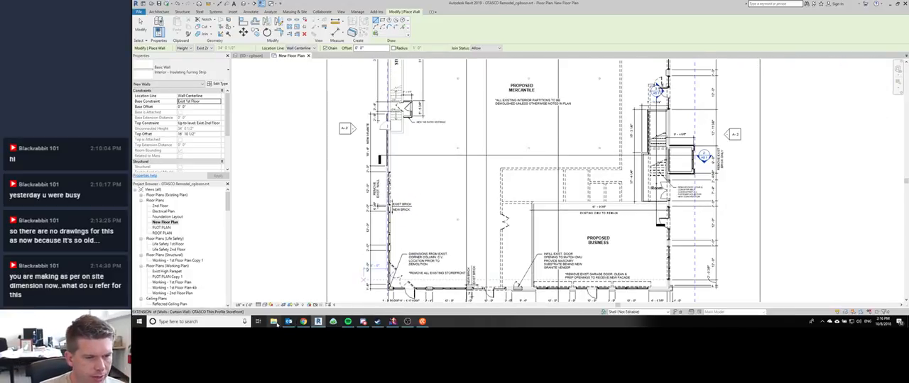
click(275, 324)
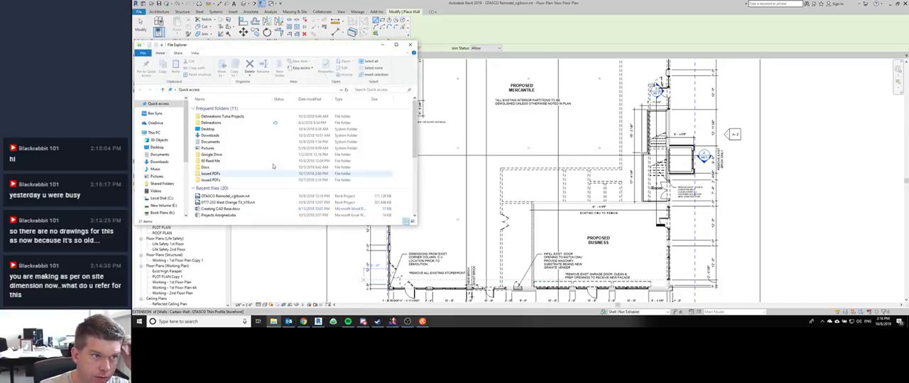
double_click(214, 117)
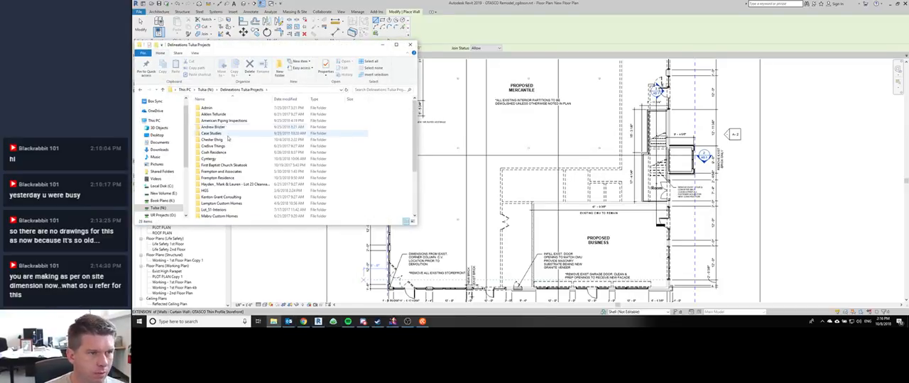
click(227, 141)
double_click(227, 141)
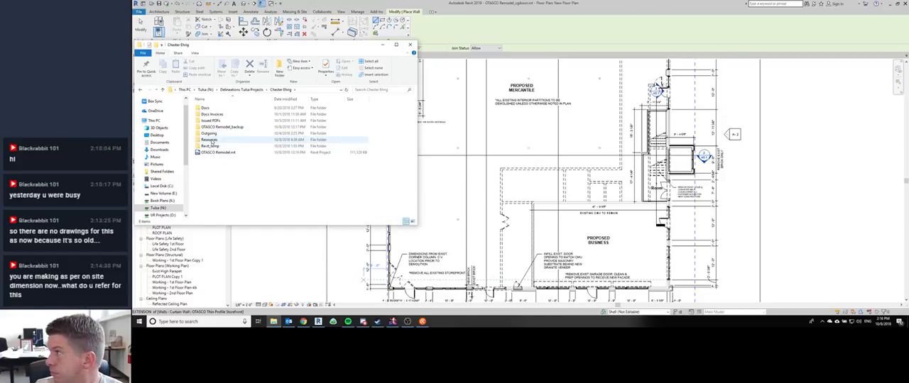
double_click(212, 141)
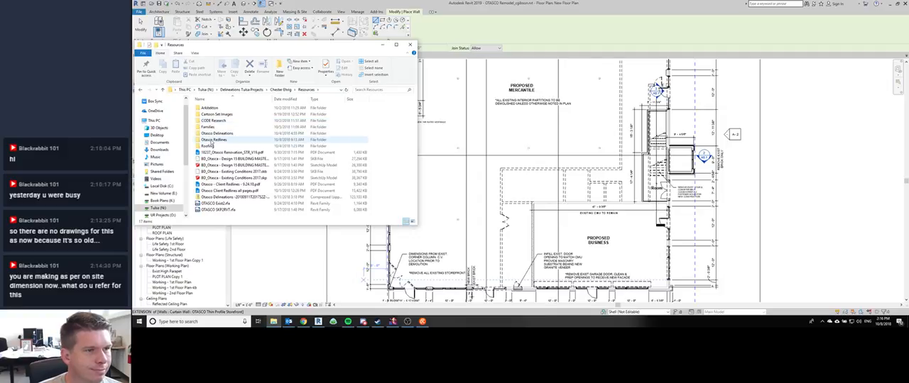
click(213, 140)
double_click(213, 141)
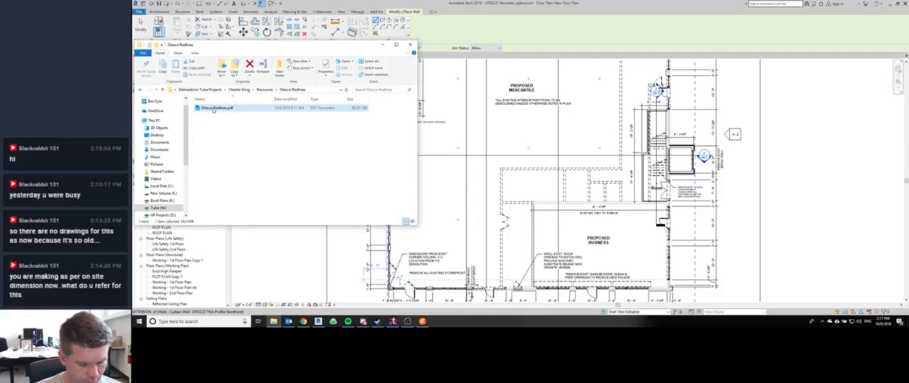
Step: Move the Otasco Redlines PDF up into the Resources folder and delete the Otasco Redlines folder
click(265, 90)
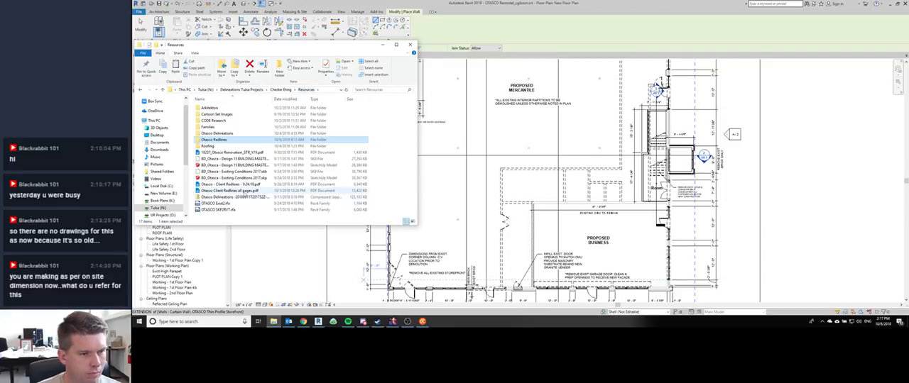
key(ctrl+v)
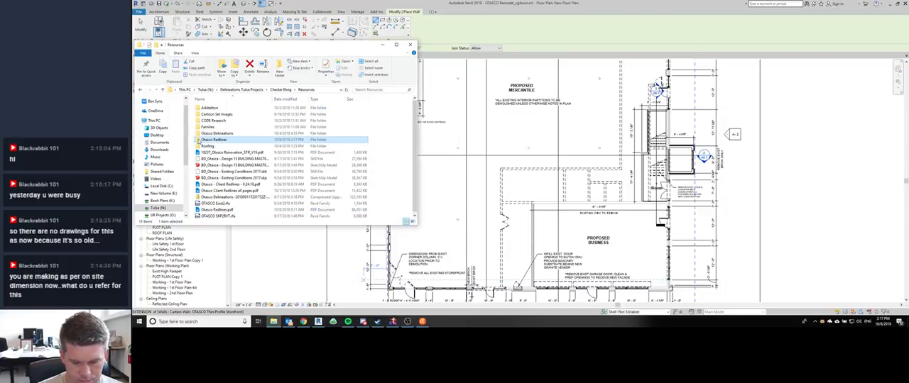
key(Delete)
key(Return)
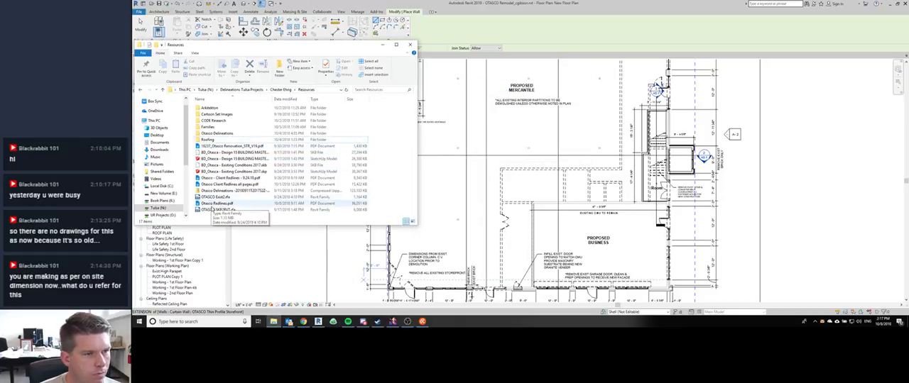
Step: Rename the redlines PDF as "Otasco - Client Redlines - 10.6.18"
click(213, 204)
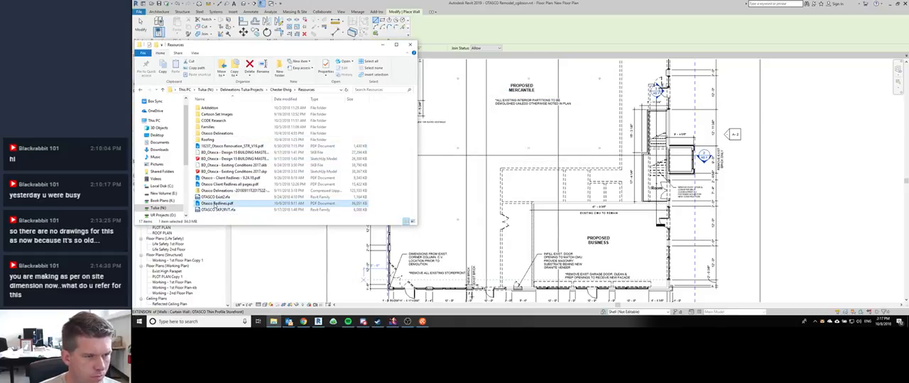
click(213, 205)
text(Cl)
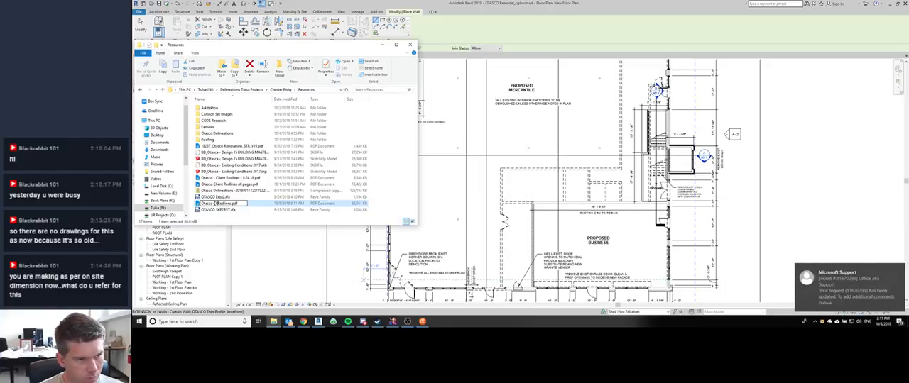
text(ient)
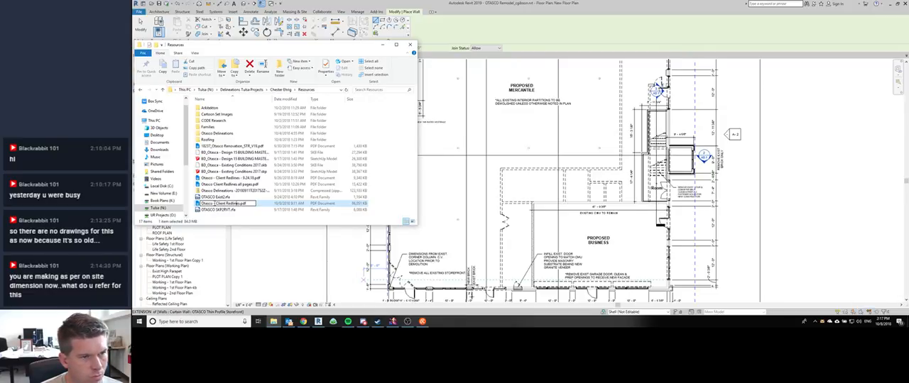
text(- 10)
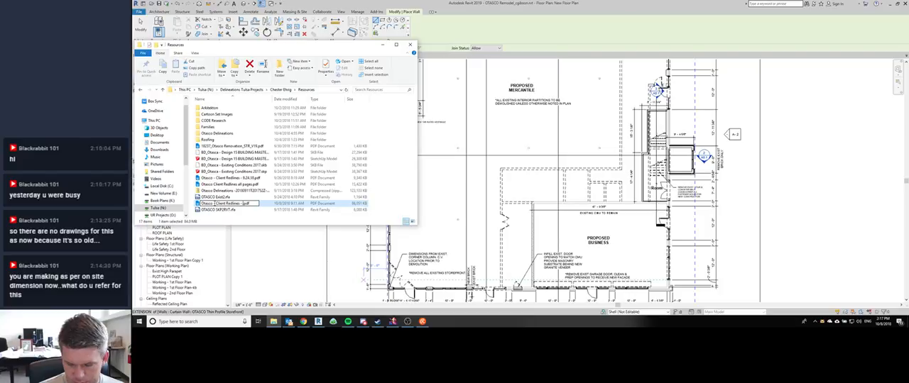
text(.6.18)
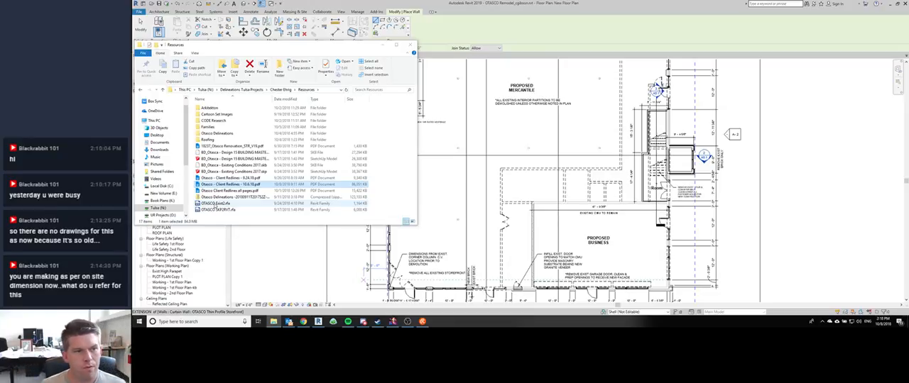
Step: Return to Revit and set the new furring wall's location line to Finish Face: Exterior
click(457, 230)
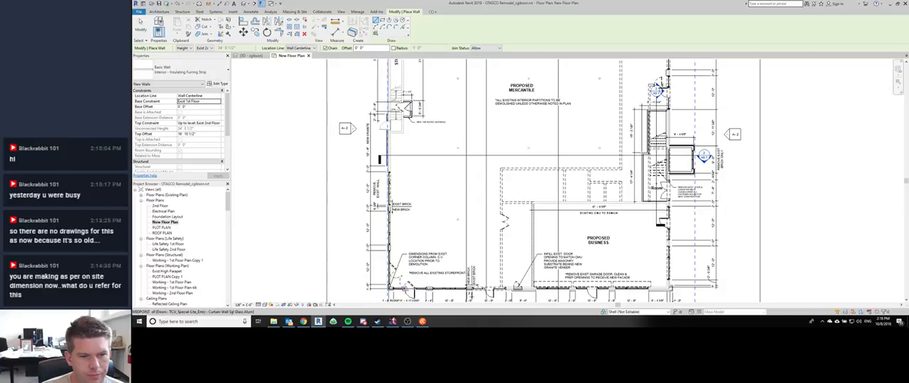
scroll(516, 264, up, 5)
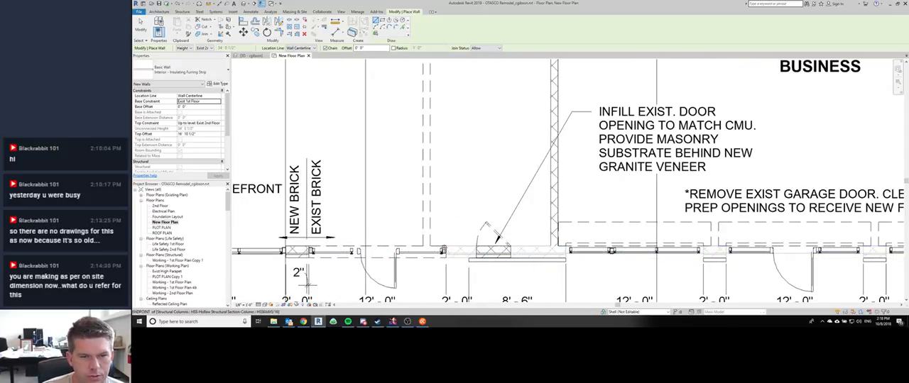
click(444, 249)
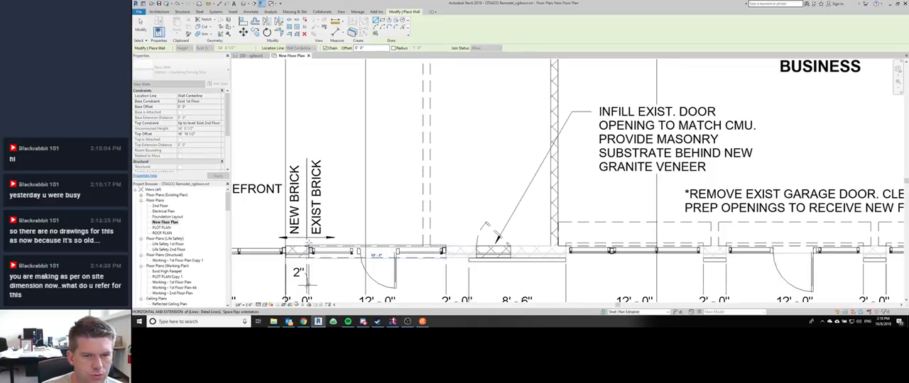
key(Escape)
click(298, 48)
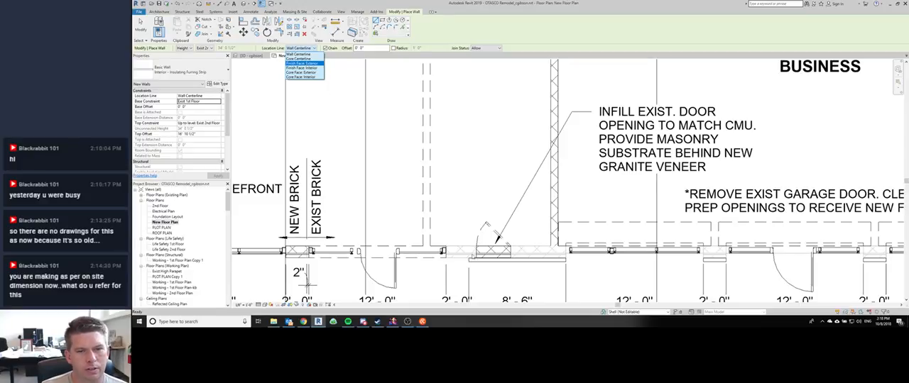
click(304, 64)
Step: Draw the furring wall along the inside of the storefront wall, from the CMU infill to the existing corner column
click(444, 248)
middle_drag(258, 248, 528, 236)
scroll(528, 236, down, 1)
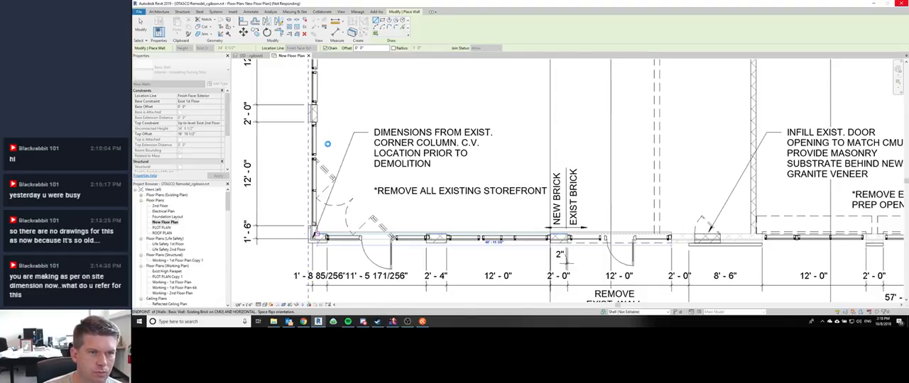
click(328, 135)
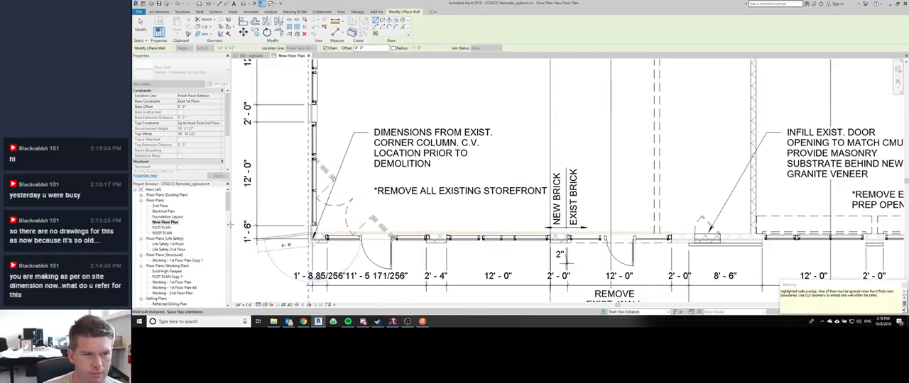
key(Escape)
Step: Start another furring wall at the existing corner column and extend it along the perpendicular exterior wall past the existing/new brick junction
click(317, 233)
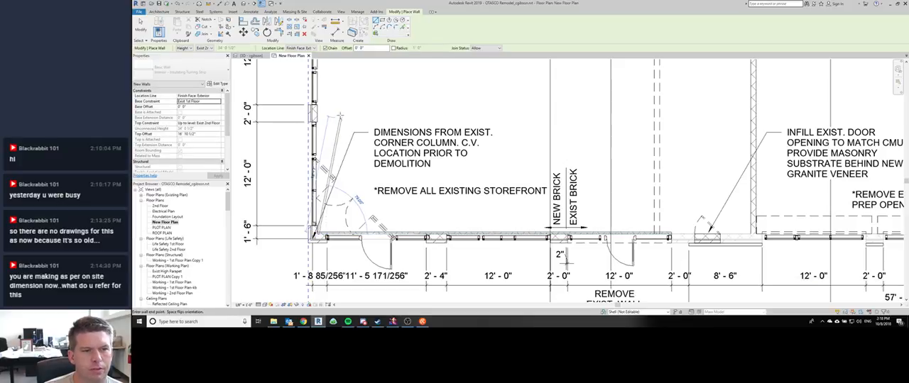
middle_drag(517, 66, 484, 197)
scroll(527, 135, down, 1)
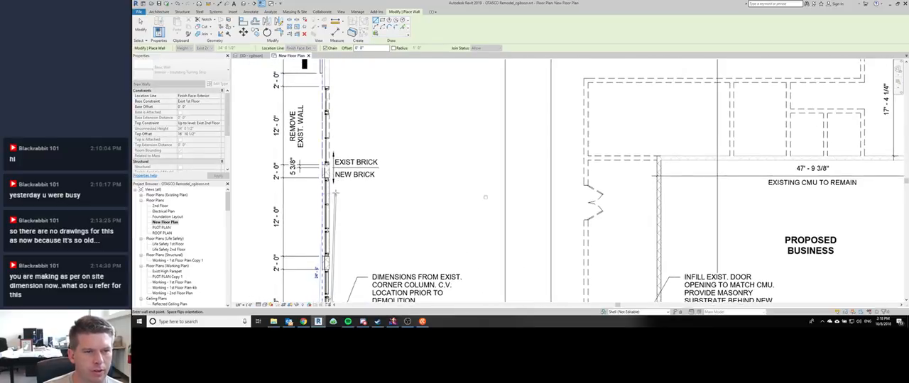
scroll(329, 183, up, 2)
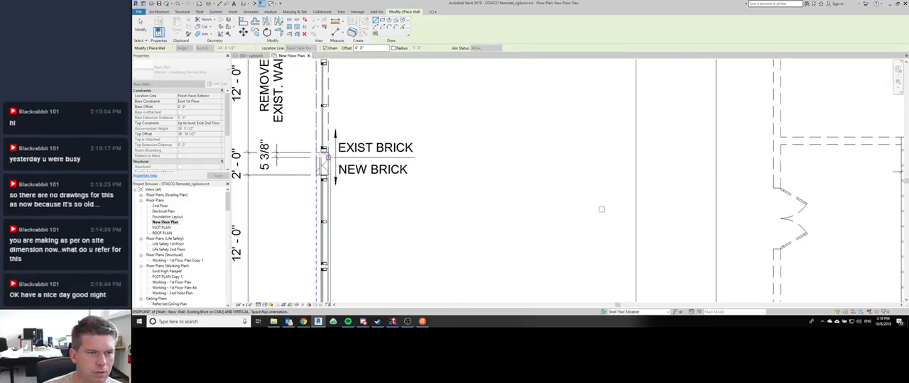
scroll(328, 157, down, 2)
middle_drag(350, 130, 346, 204)
scroll(346, 203, down, 1)
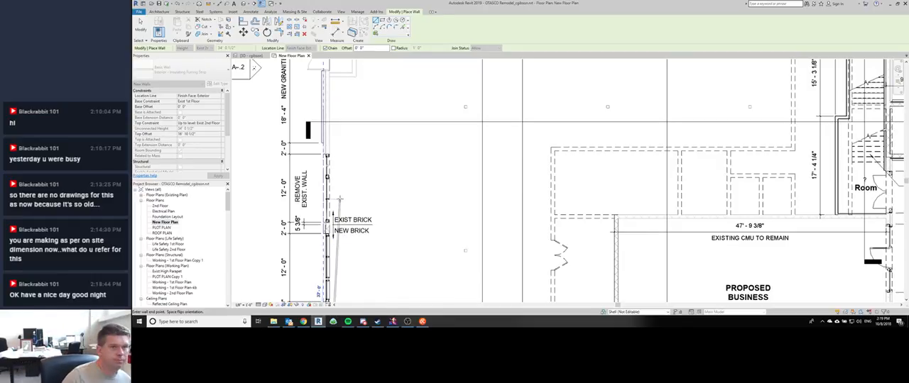
Step: Open the "Otasco - Client Redlines - 10.6.18" PDF in Revu and examine the sketches on pages 1 to 4
click(274, 322)
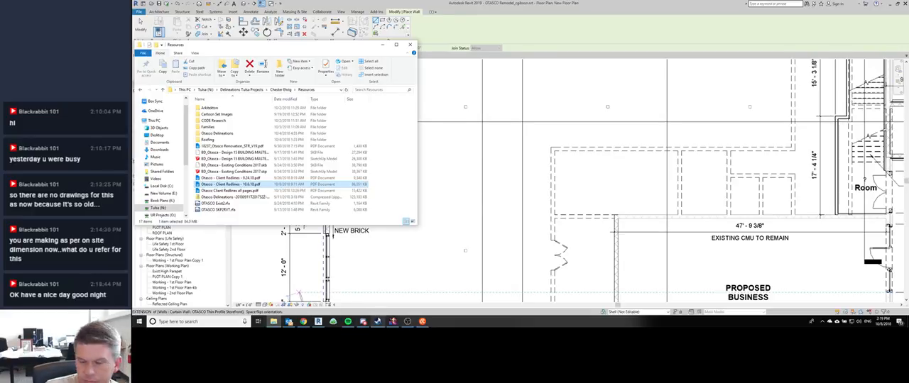
click(377, 321)
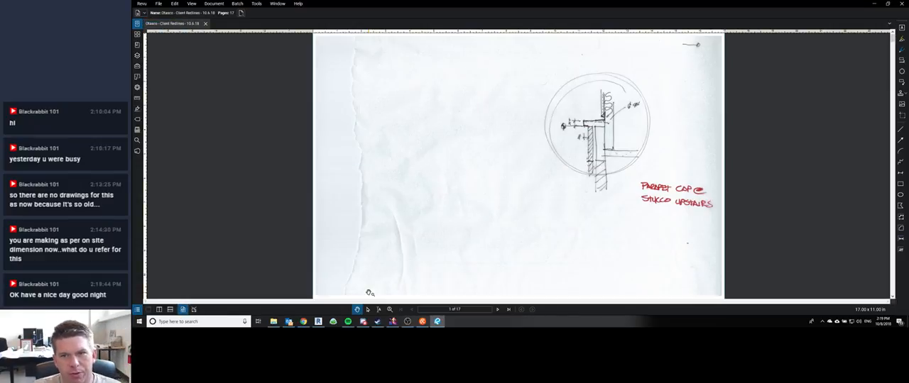
click(497, 310)
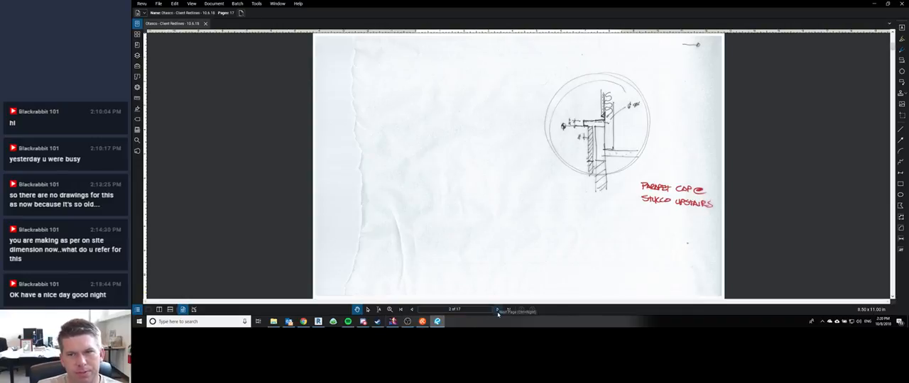
click(496, 310)
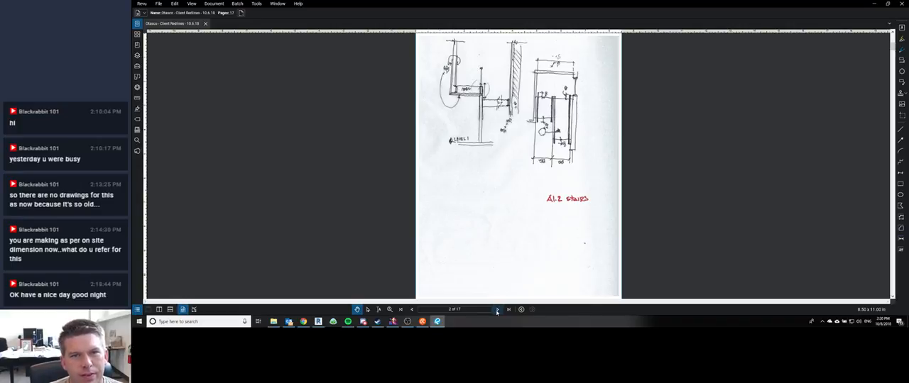
click(497, 310)
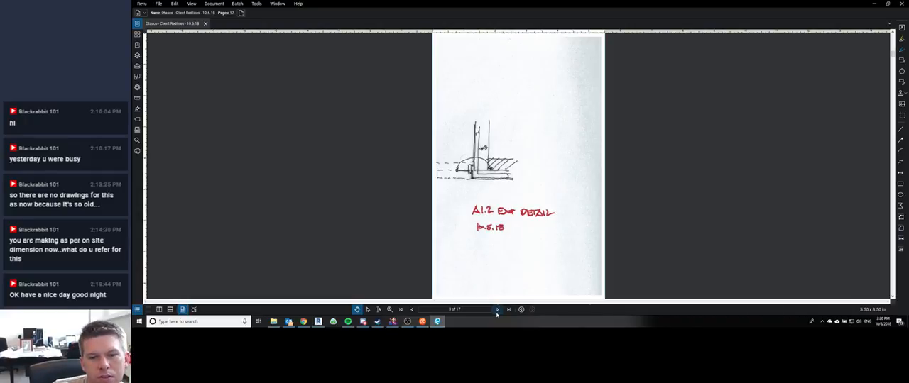
click(496, 310)
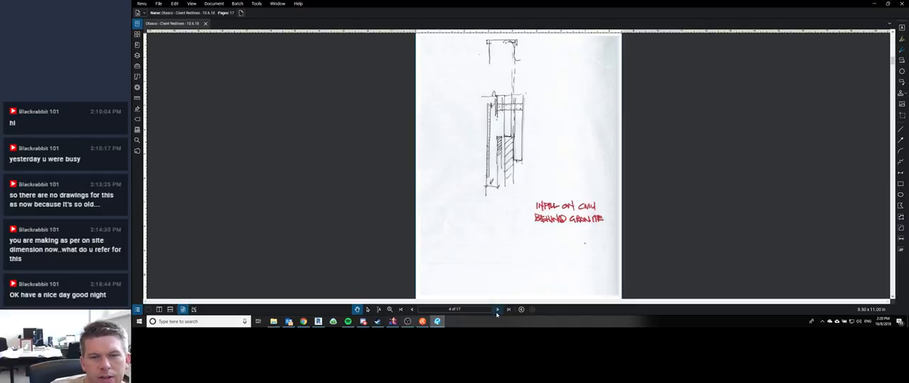
click(402, 310)
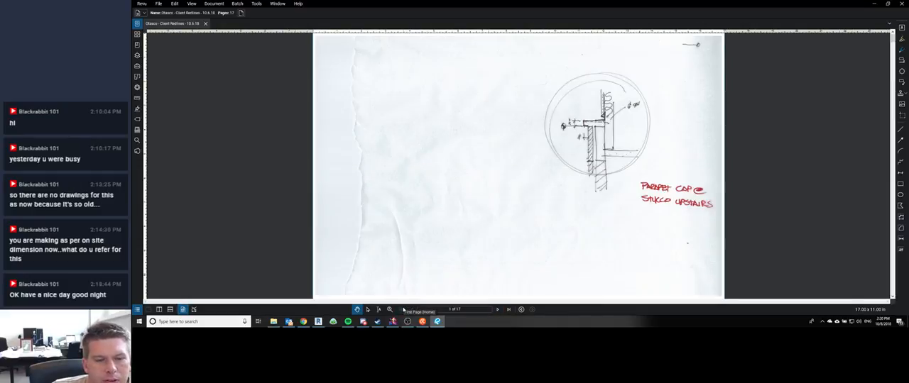
click(496, 309)
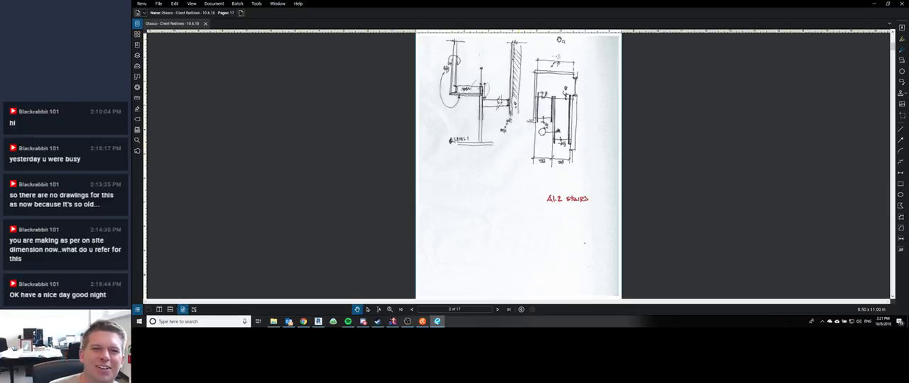
click(497, 310)
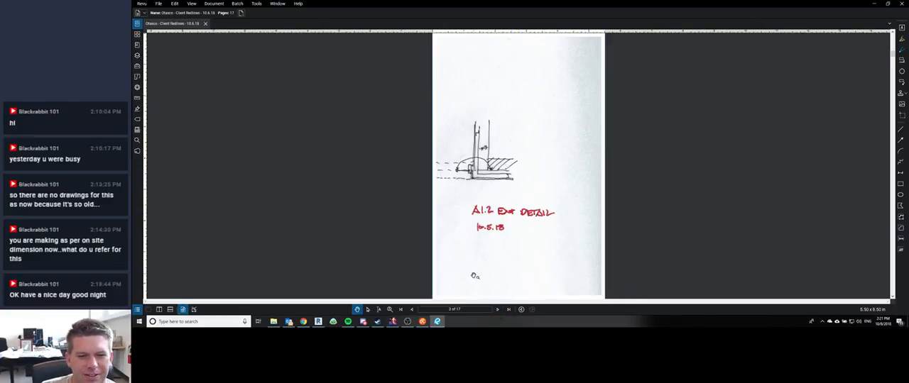
click(497, 309)
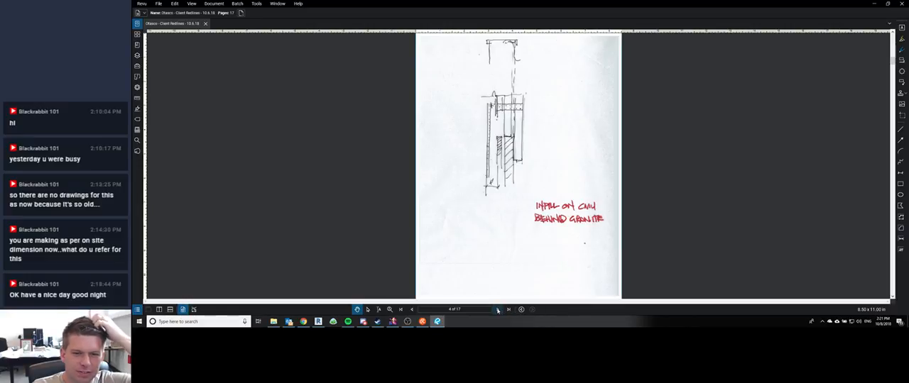
Step: Go to the G0.1 cover sheet on page 5 of the client redlines PDF
click(497, 309)
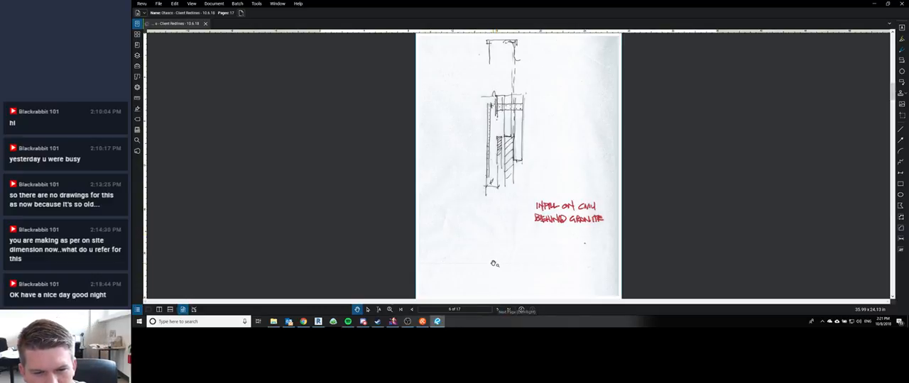
click(497, 309)
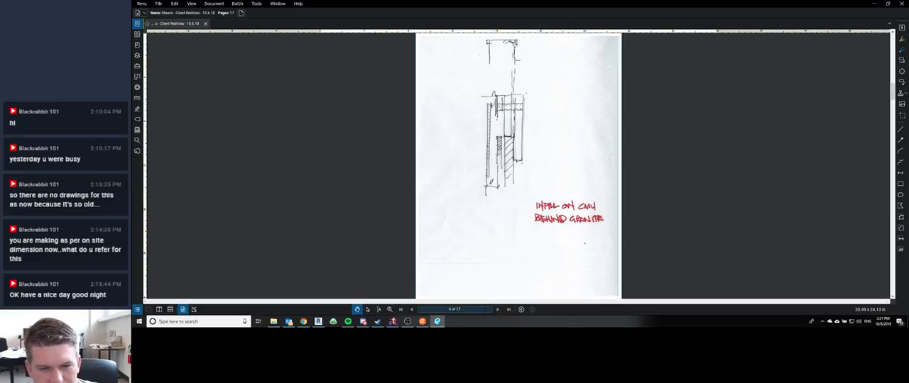
click(412, 310)
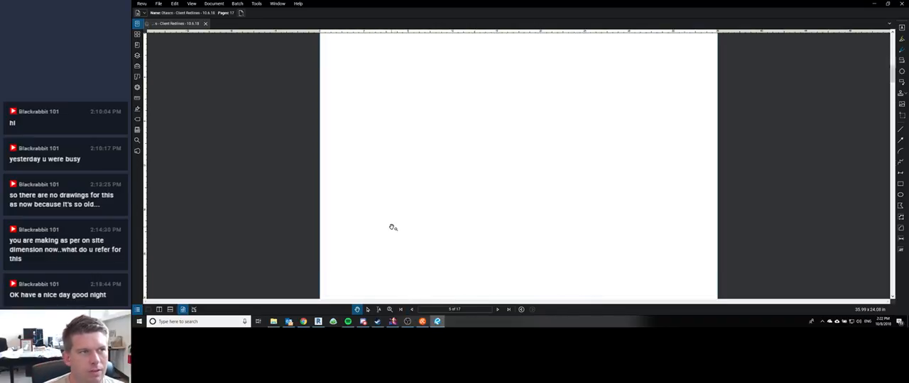
Step: Bring up Discord beside the stream chat and send the viewer a short "hey" greeting in the stream chat
mouse_move(362, 321)
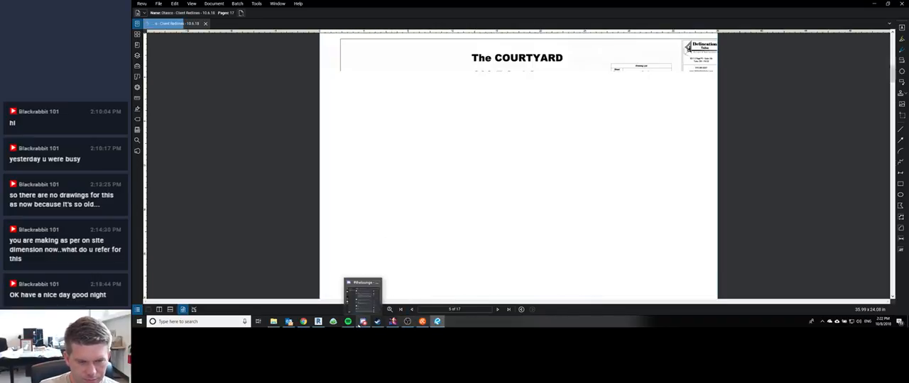
click(362, 293)
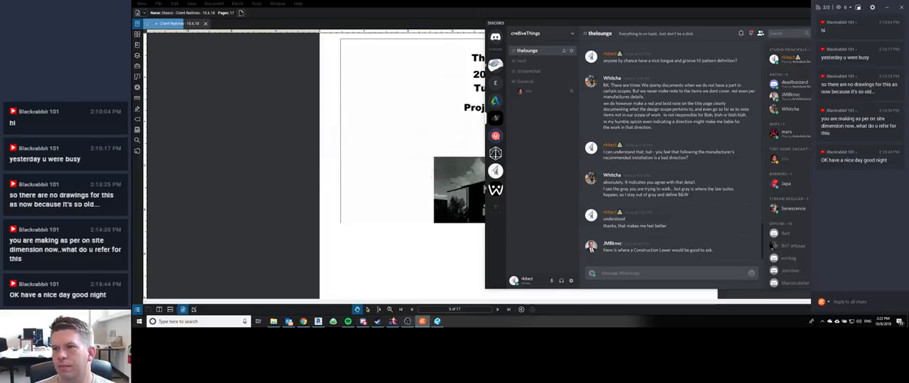
text(hey)
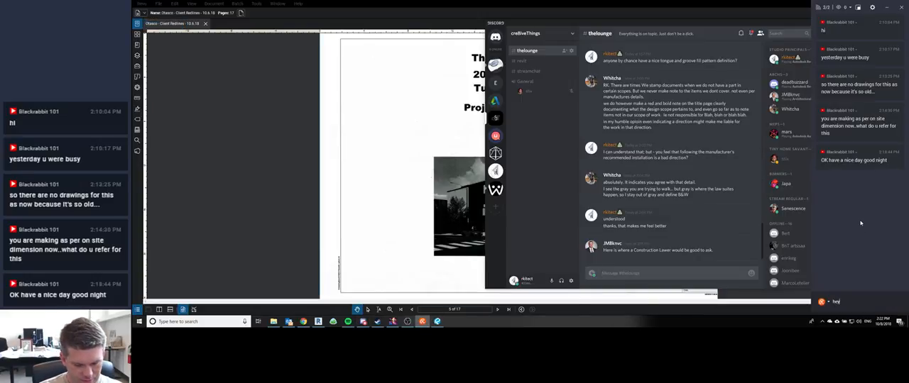
text( blackrabbit!!)
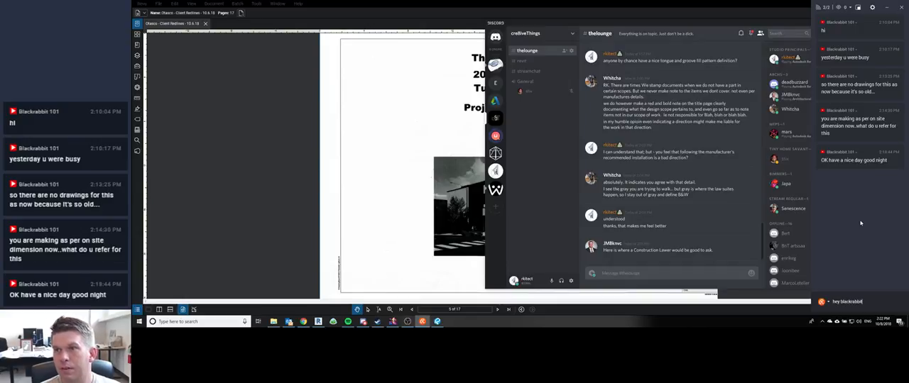
key(Return)
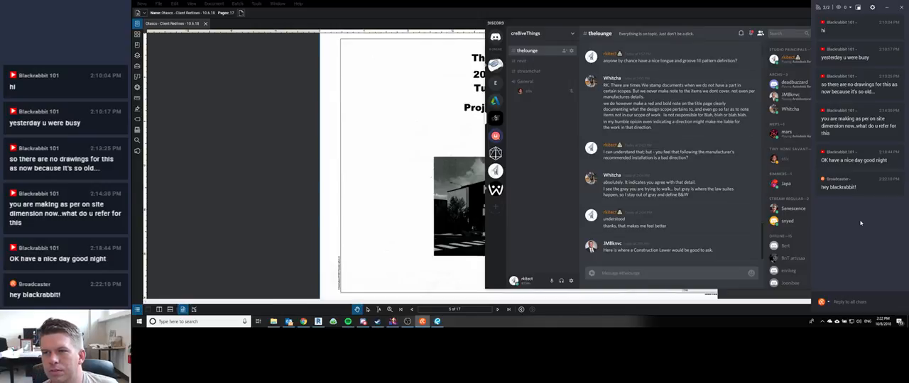
Step: Post the reply "As-Built drawings are usually from measurements of an existing building" in the stream chat
text(As)
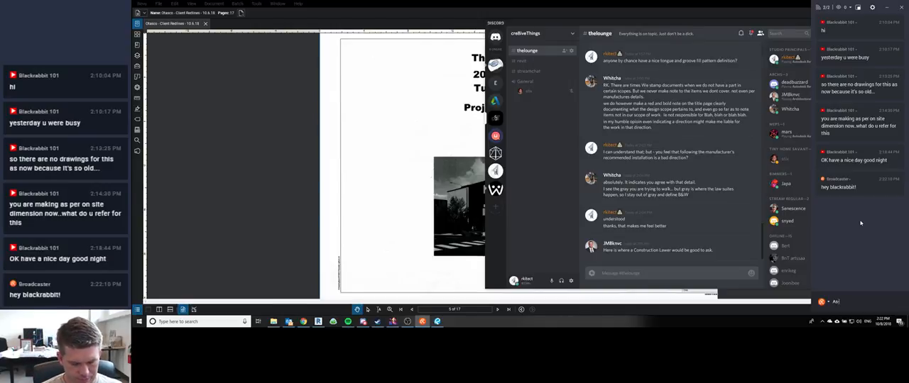
text(-Built drawings are)
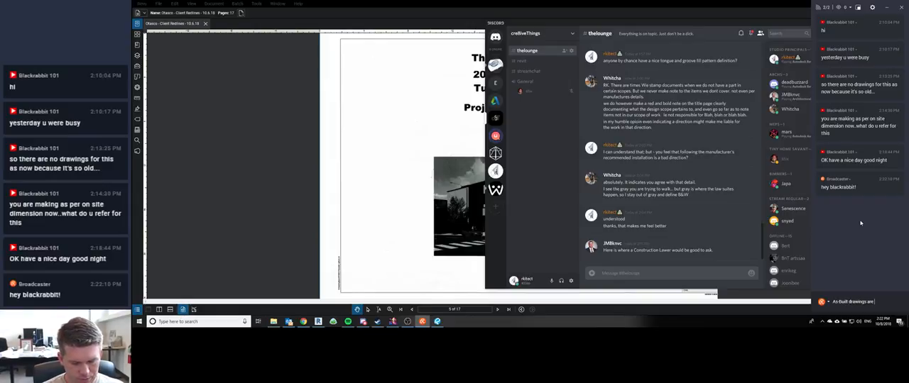
text( usually from revisio)
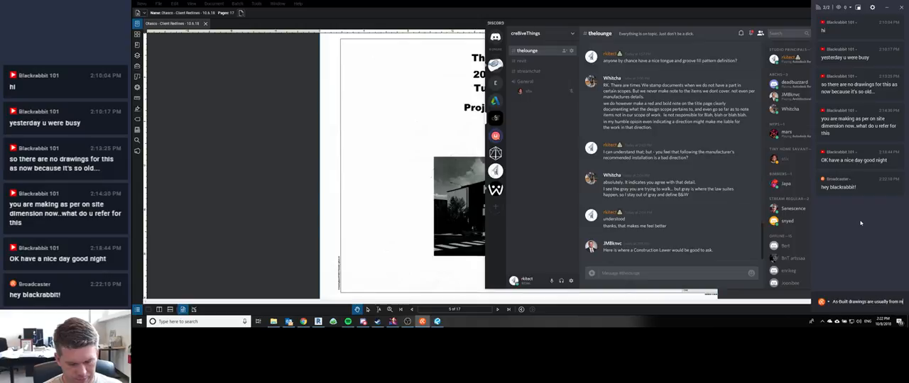
text(ments of an existi)
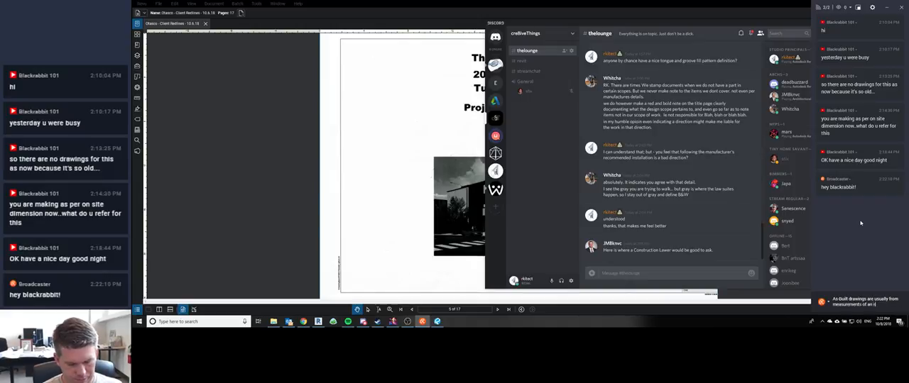
text(ng building)
key(Return)
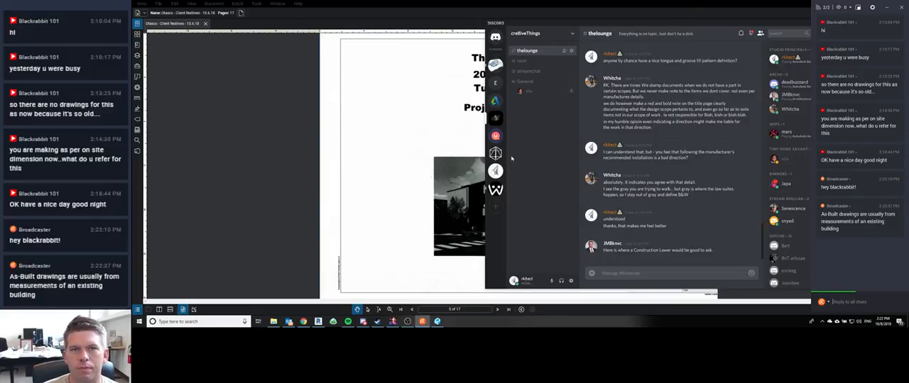
click(495, 64)
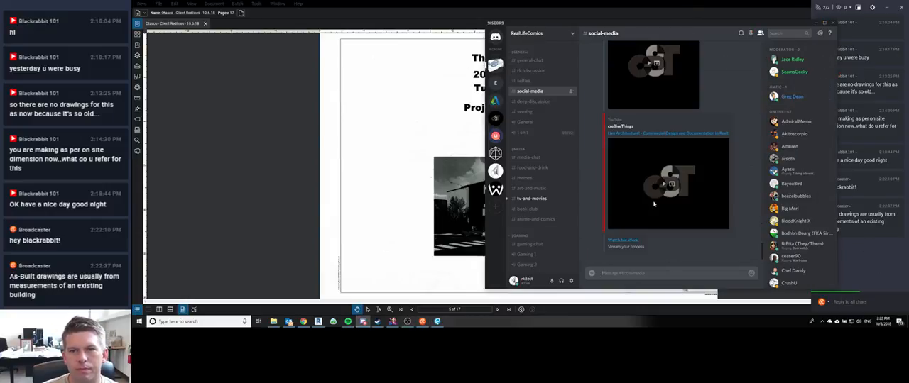
click(494, 101)
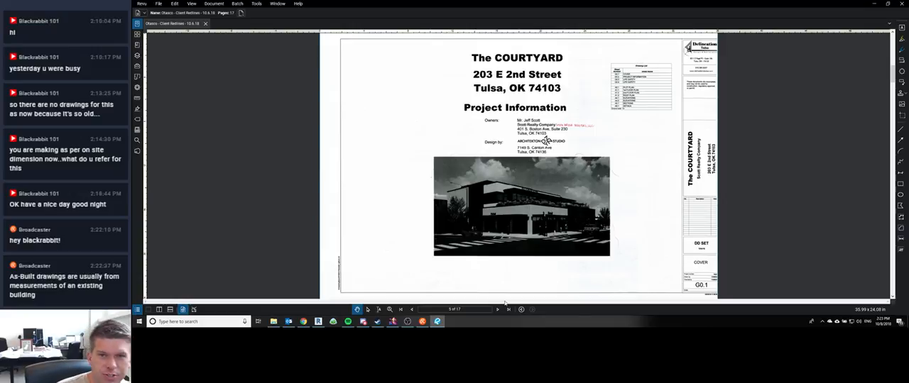
Step: Switch to Chrome and open maps.google.com in a new tab
click(303, 322)
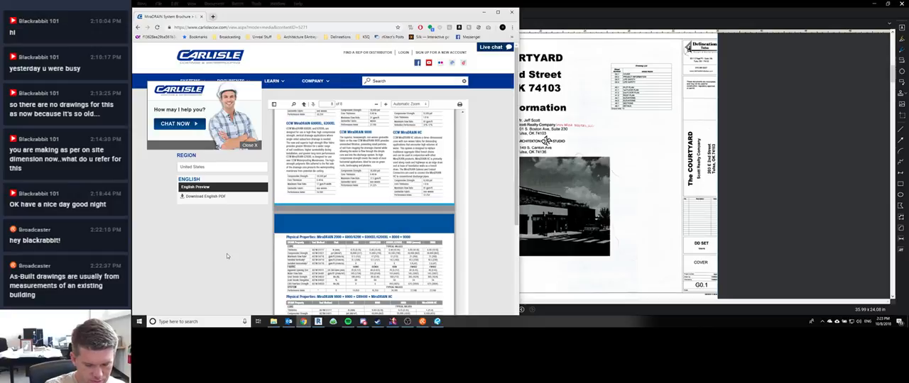
key(ctrl+t)
text(mar)
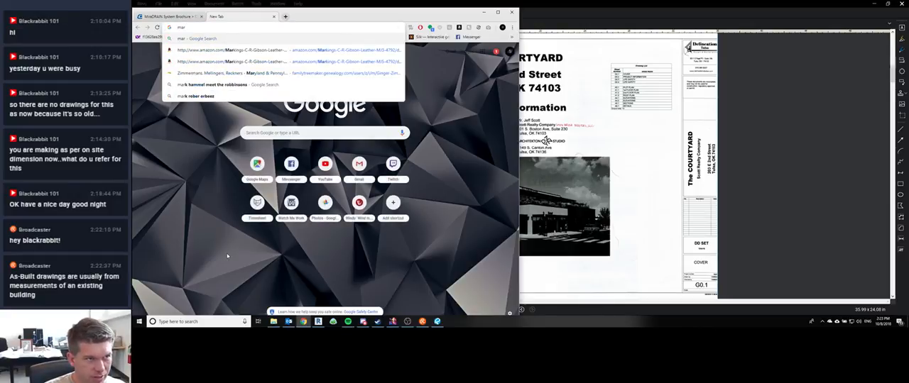
key(BackSpace)
key(BackSpace)
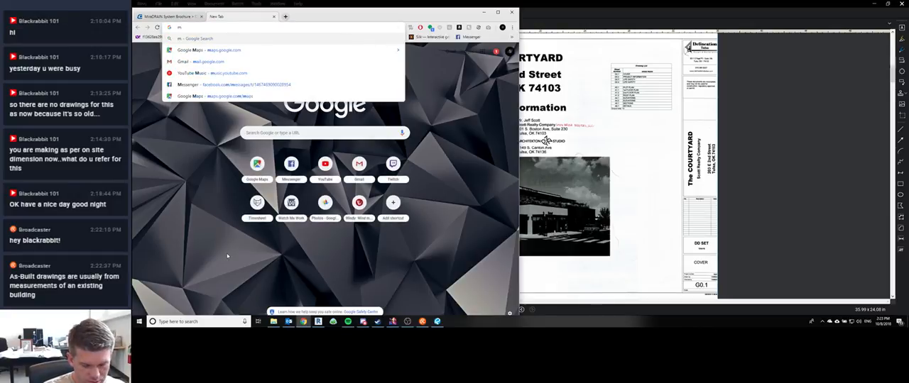
text(aps.googl)
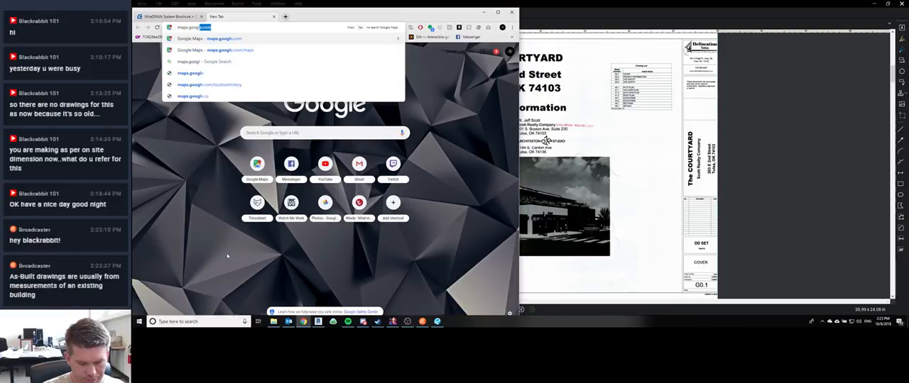
text(e.com)
key(Return)
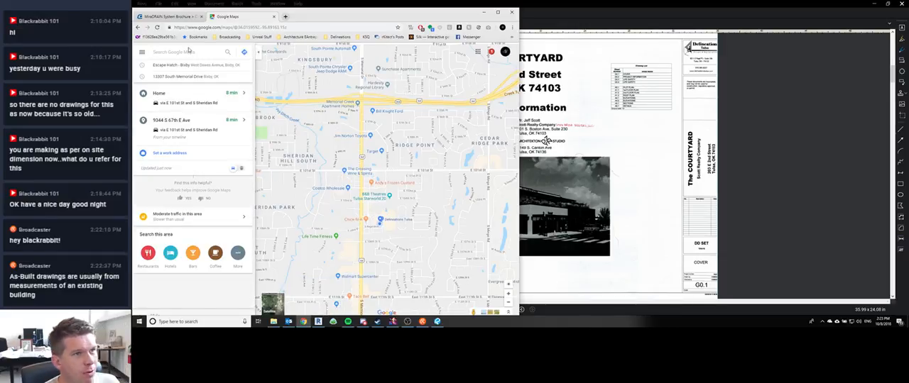
Step: Search the map for "21st and 145th" and bring the Eastgate Metroplex, southwest of the intersection, into view
text(21)
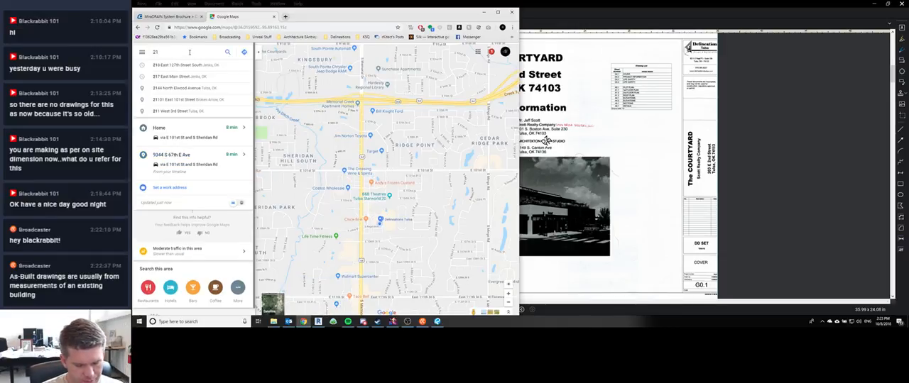
text(st and 145th)
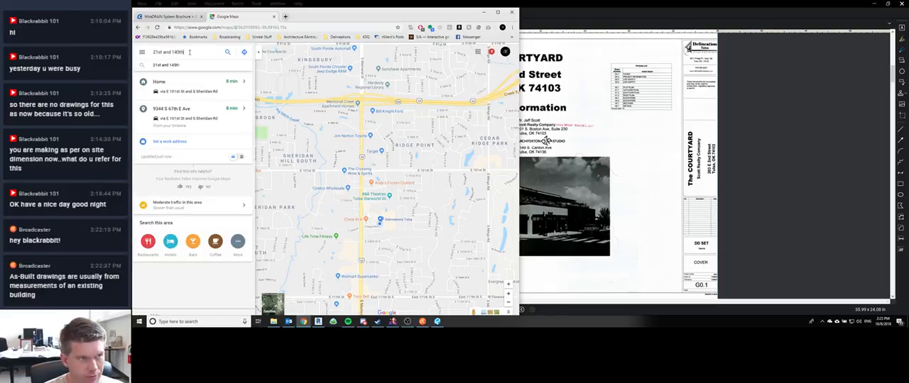
key(Return)
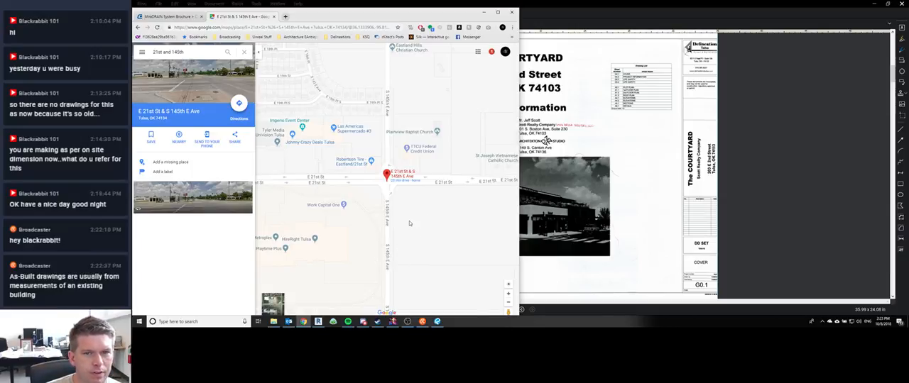
scroll(369, 197, down, 2)
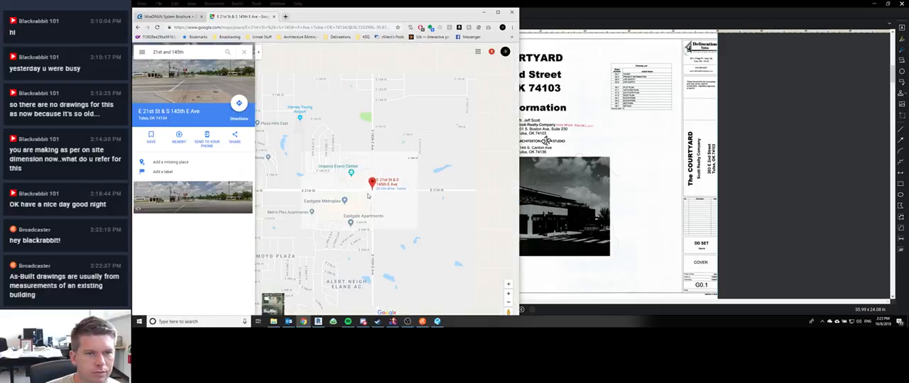
scroll(350, 204, up, 2)
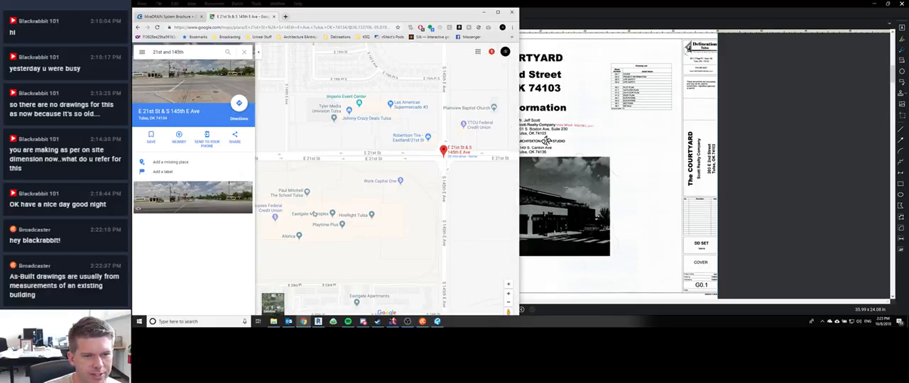
drag(326, 190, 381, 186)
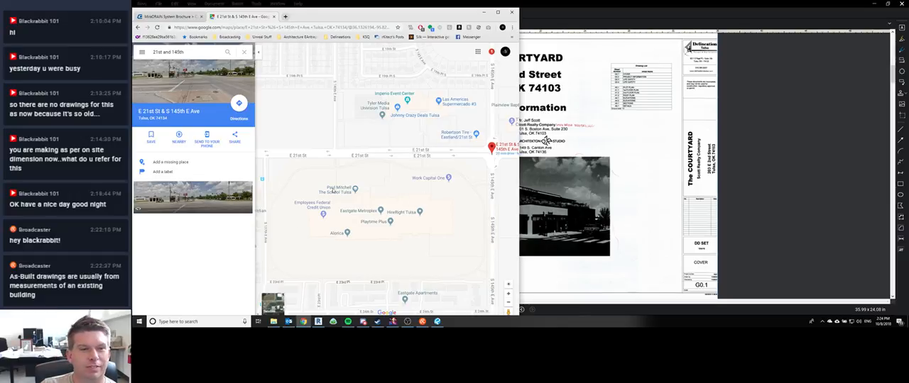
Step: Show satellite imagery and examine the Eastgate Metroplex buildings, their parking lots and the surrounding area as far as Harvey Young Airport
click(274, 305)
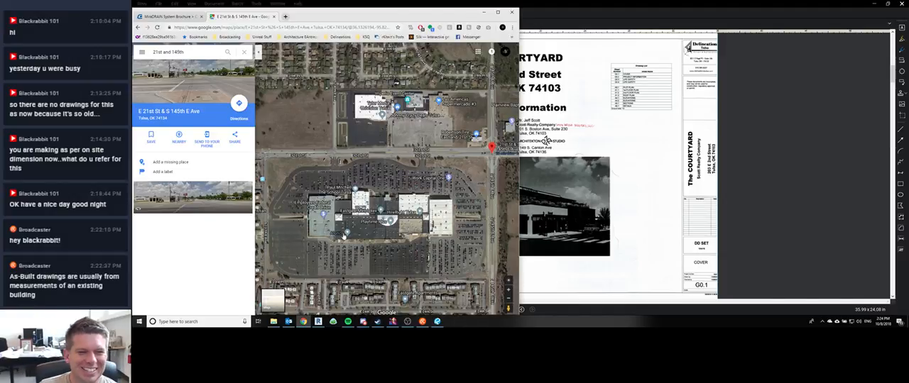
scroll(408, 175, down, 1)
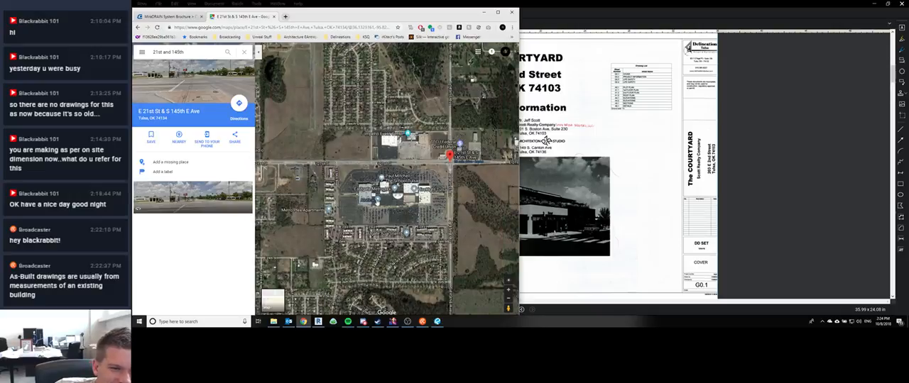
scroll(376, 202, up, 2)
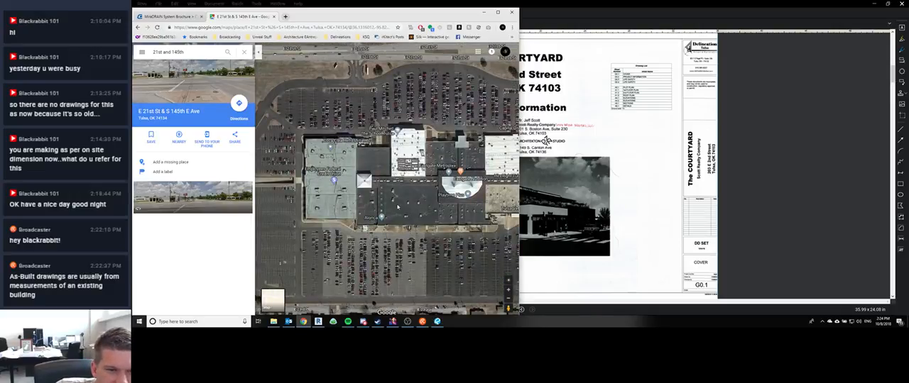
scroll(398, 207, down, 1)
scroll(406, 190, up, 2)
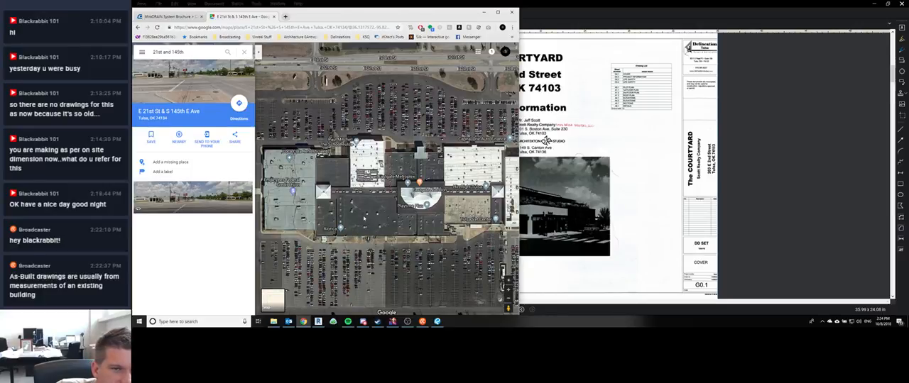
scroll(363, 218, down, 1)
scroll(382, 227, down, 1)
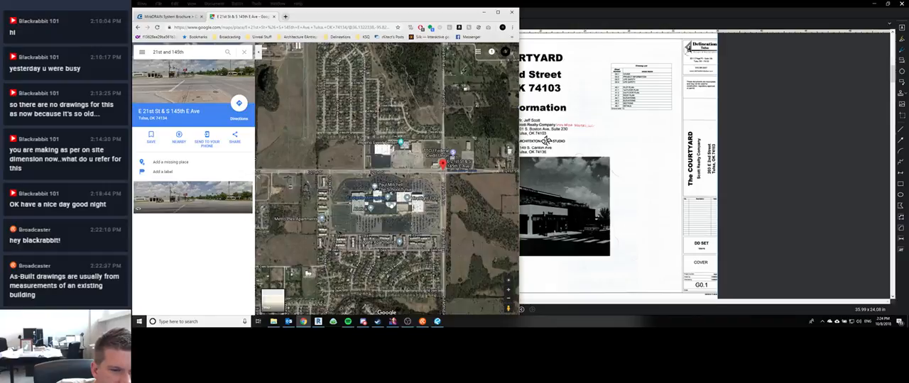
scroll(445, 228, down, 1)
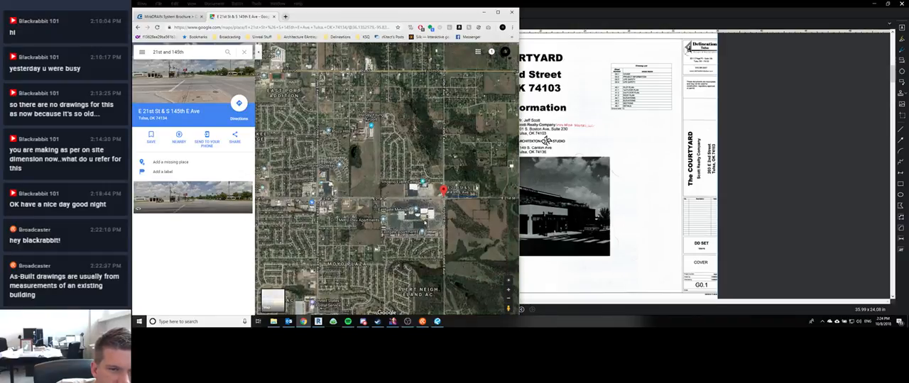
scroll(424, 220, up, 2)
scroll(386, 222, up, 2)
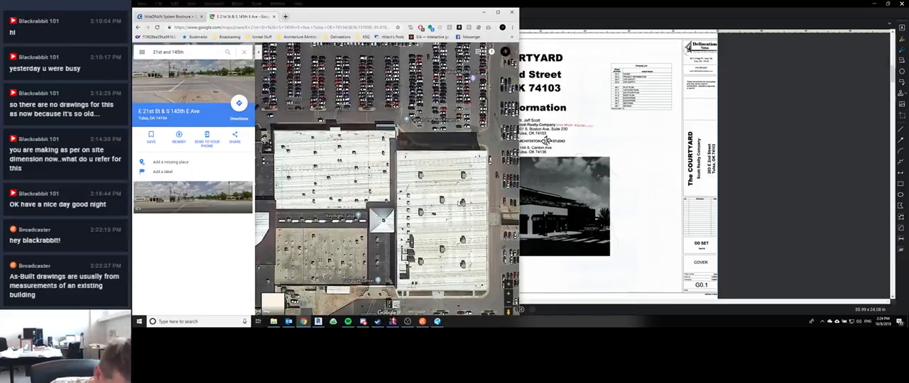
scroll(459, 203, down, 4)
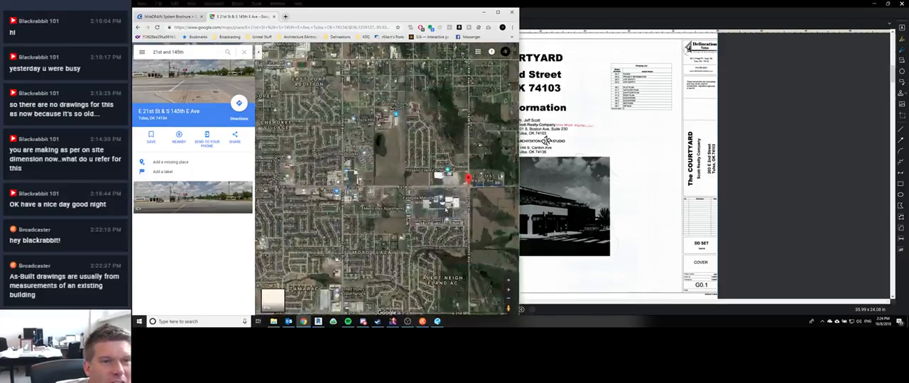
scroll(398, 120, up, 4)
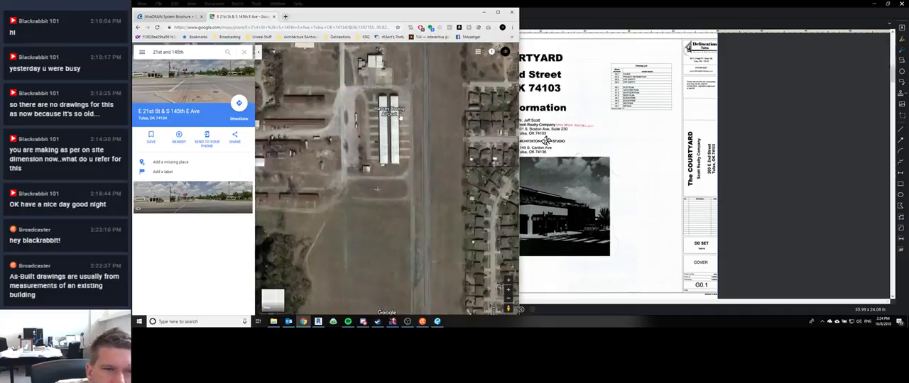
Step: Examine the wider Tulsa area around 21st and 145th on the satellite map and minimize the browser
scroll(396, 171, down, 2)
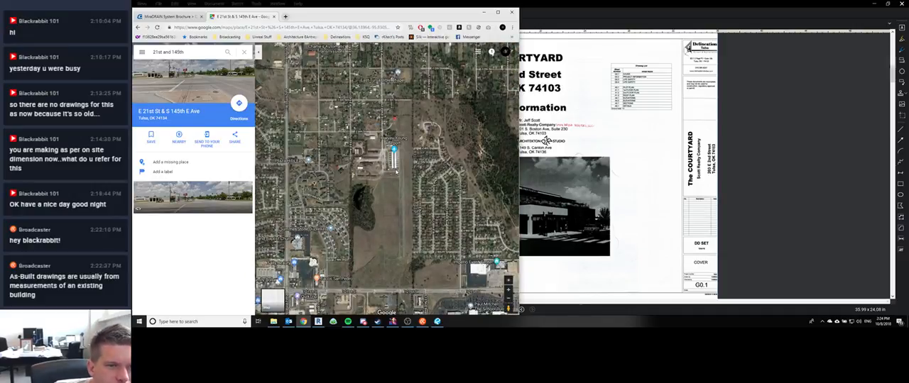
scroll(372, 201, down, 3)
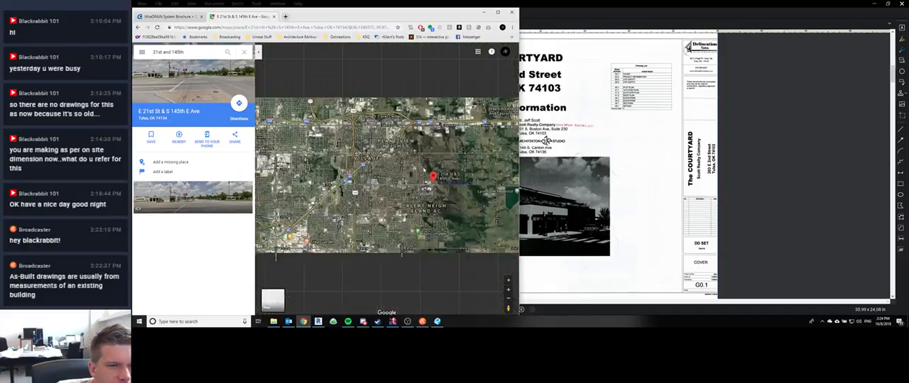
drag(383, 240, 376, 193)
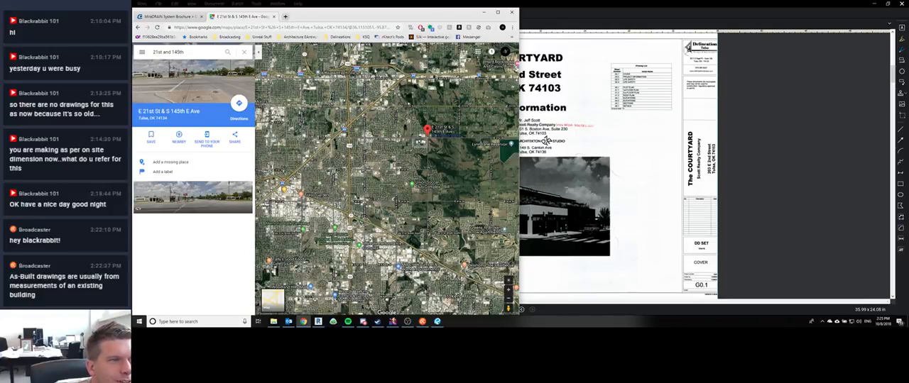
click(484, 12)
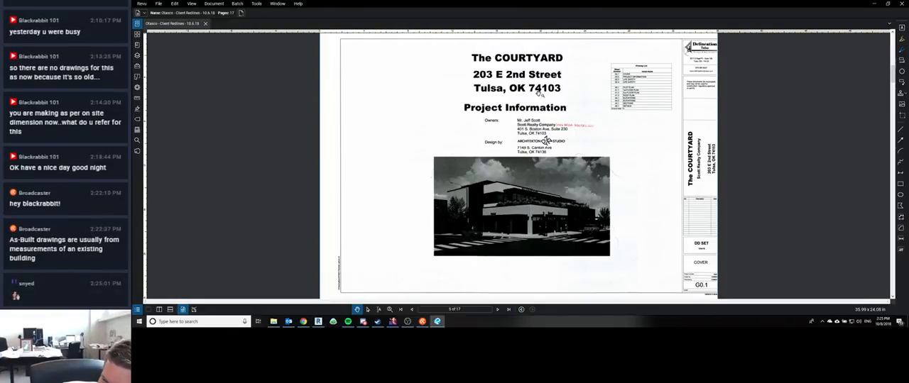
Step: Page through the client redlines PDF from the cover sheet to page 7, the G0.3 life safety plan
click(499, 310)
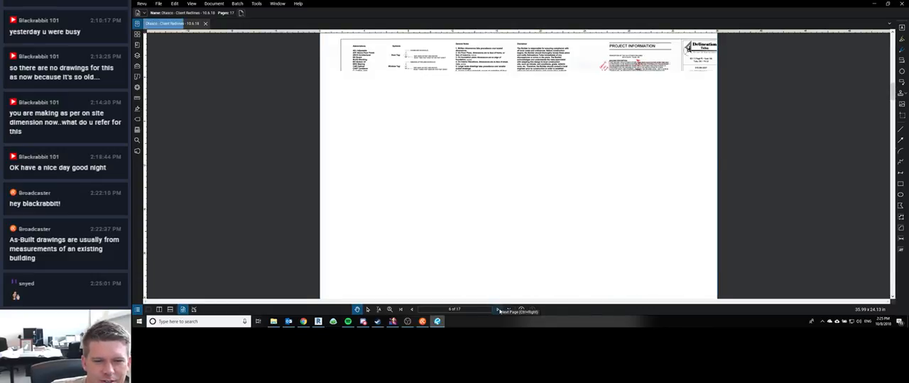
click(498, 311)
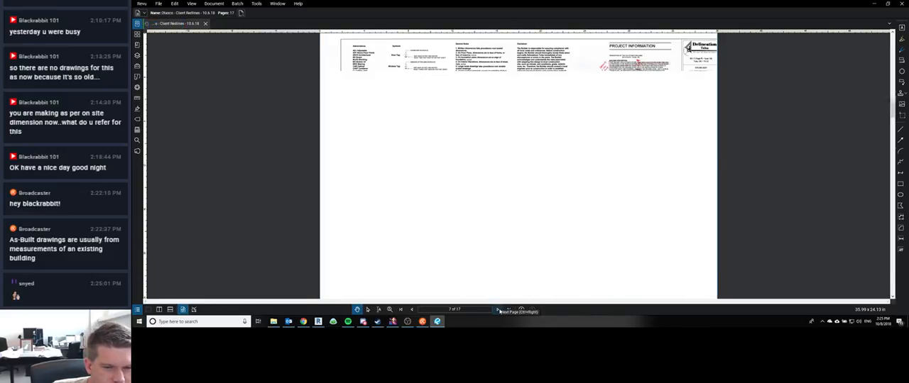
click(498, 310)
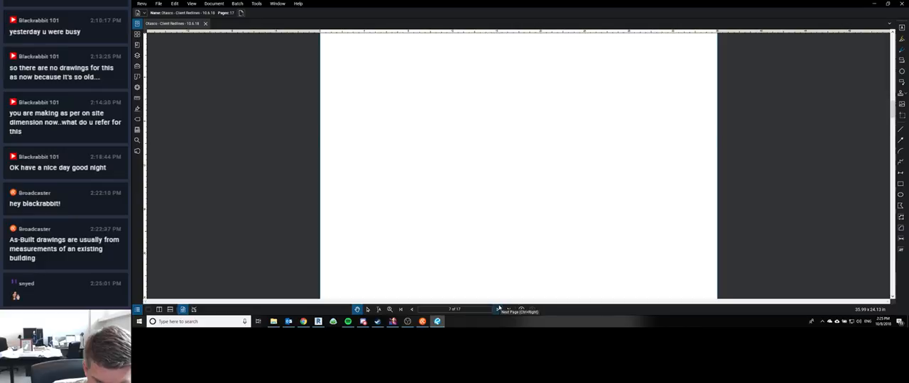
Step: Bring up the stream chat and post a "sup" greeting addressed to the viewer who just wrote
click(422, 322)
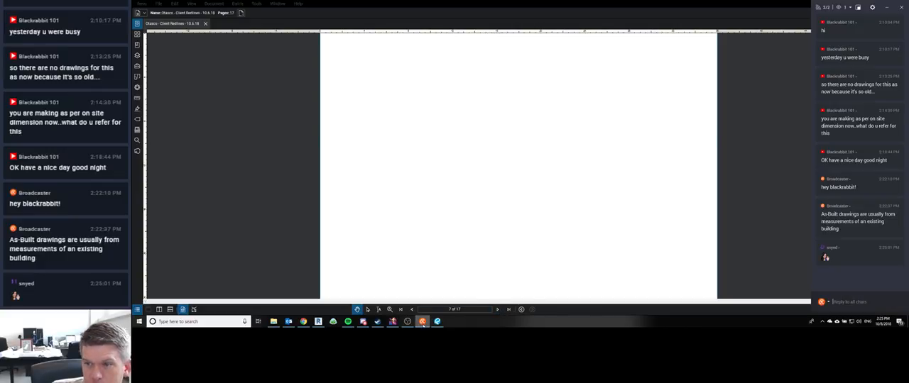
click(850, 302)
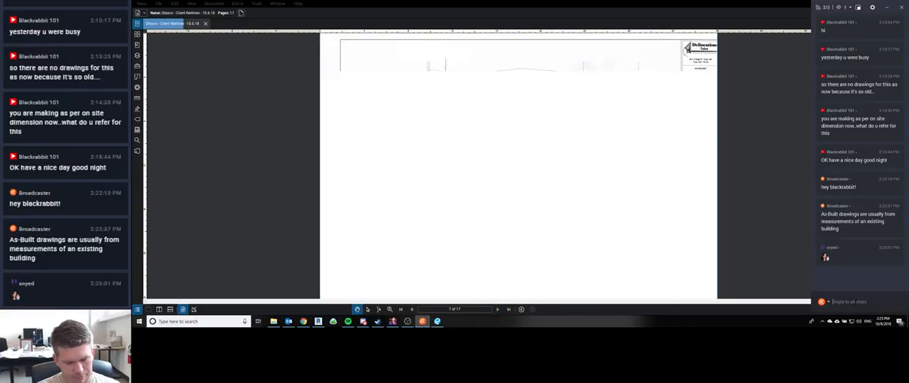
text(sup snyed)
key(Return)
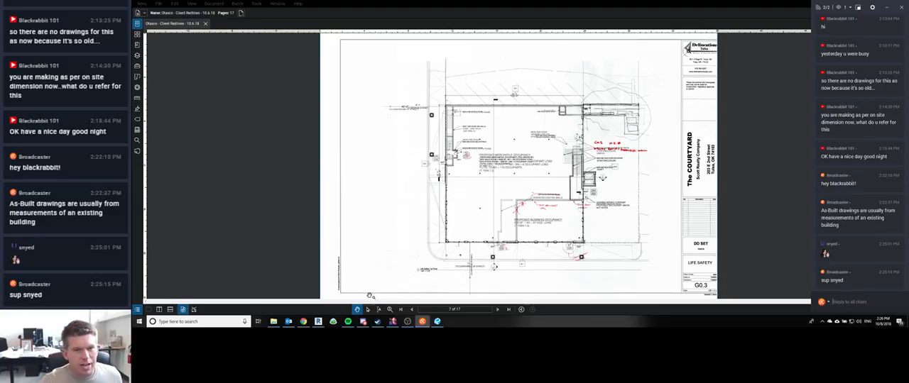
Step: Switch to Revit and launch a second Revit 2019 session alongside the open remodel
mouse_move(319, 321)
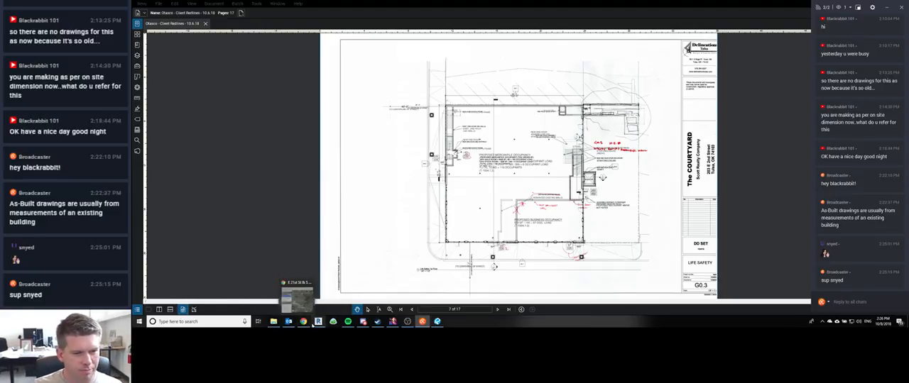
click(298, 292)
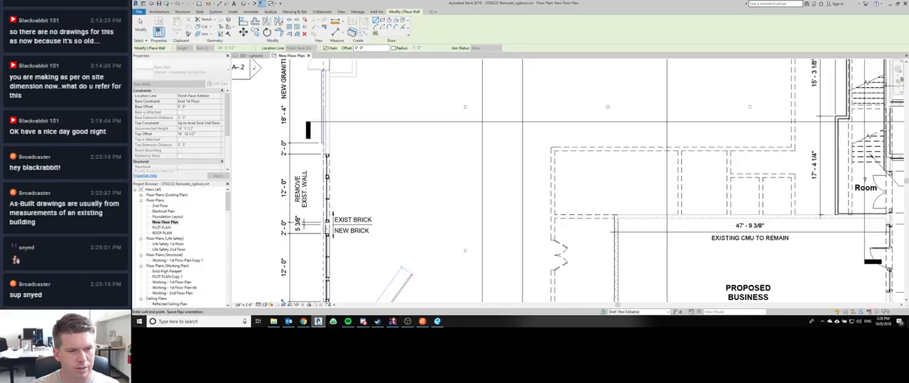
right_click(318, 321)
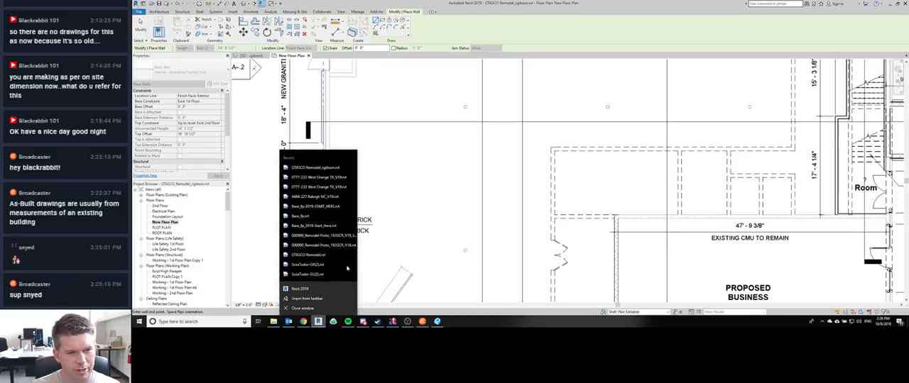
click(319, 291)
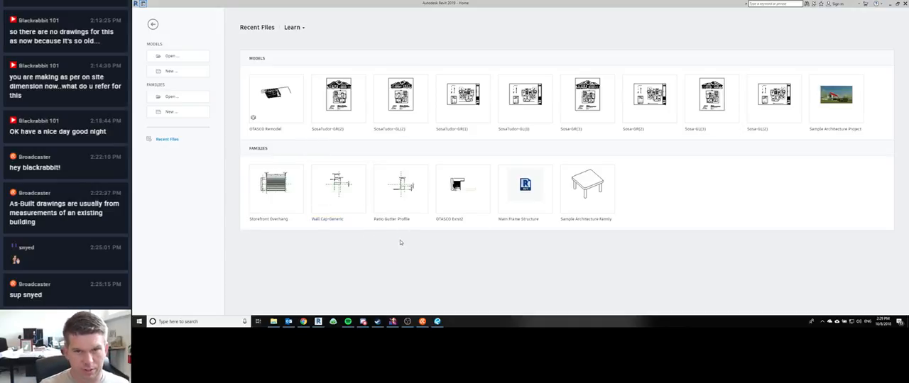
Step: Open 0777-233 West Orange TX_V19.rvt as a new local file from the Models folder of the Cynergy project
key(ctrl+o)
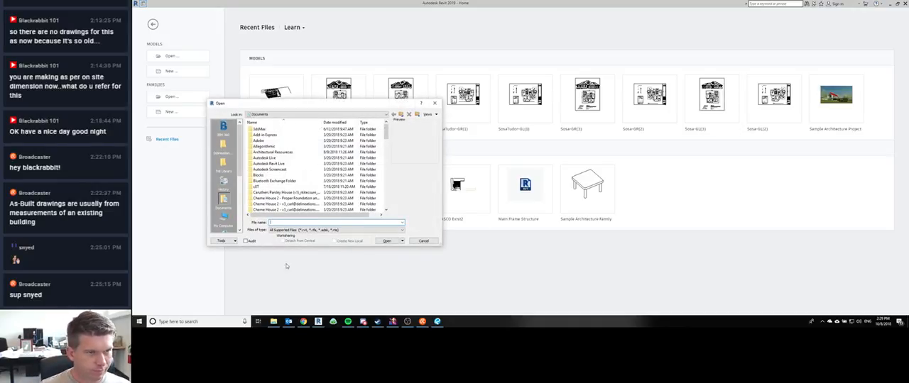
click(223, 146)
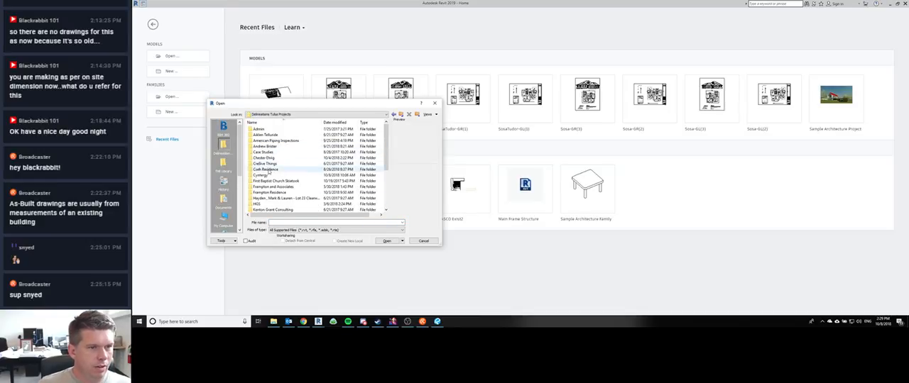
double_click(267, 175)
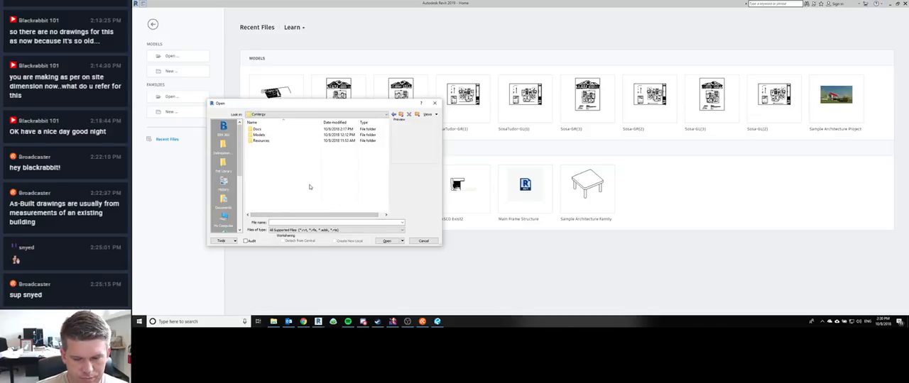
double_click(258, 135)
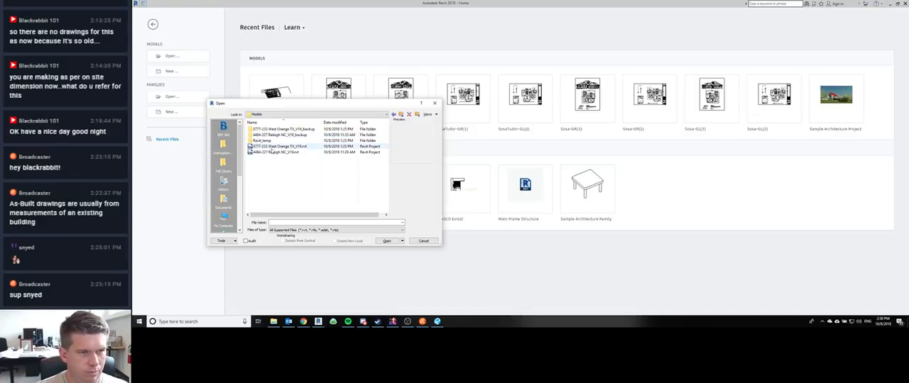
click(387, 241)
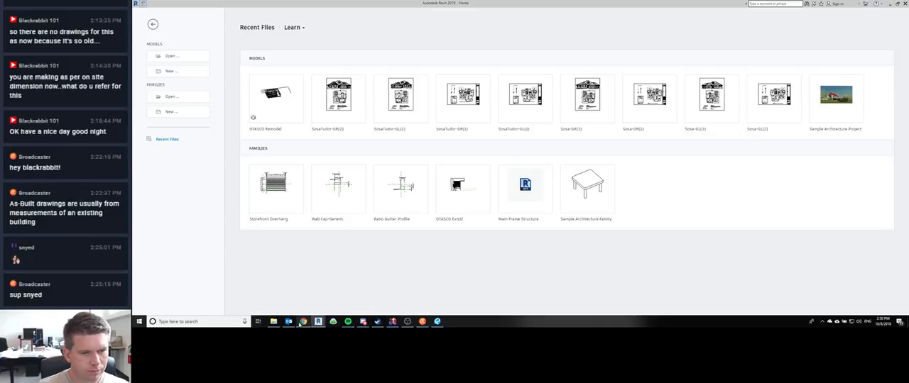
Step: Switch to Basecamp and open the group ping with the Walmart team
mouse_move(317, 323)
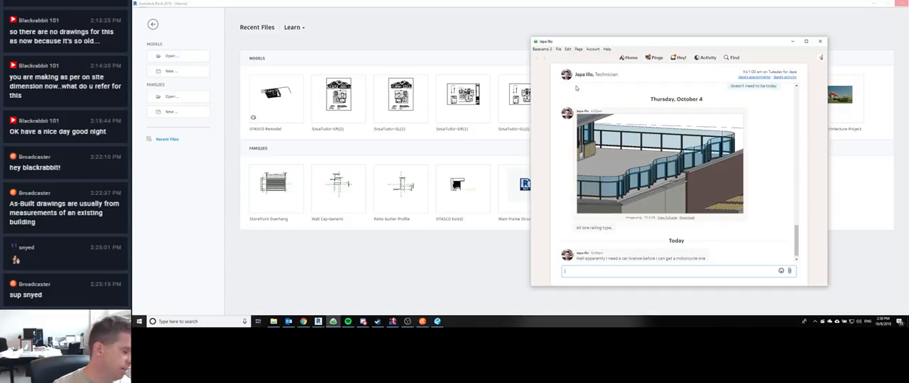
click(652, 60)
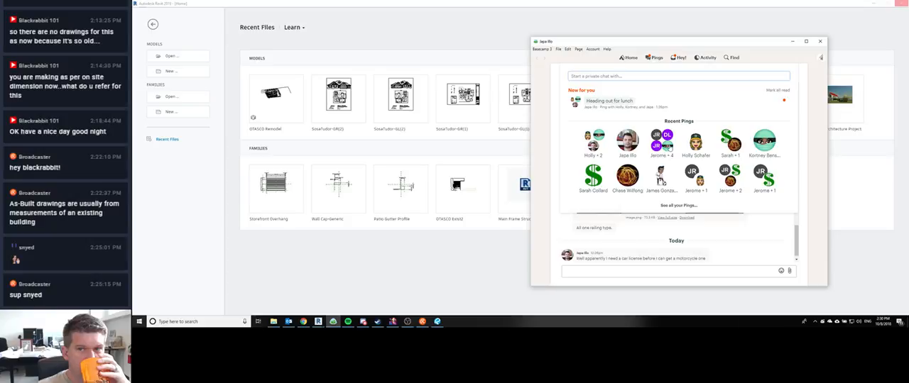
click(664, 142)
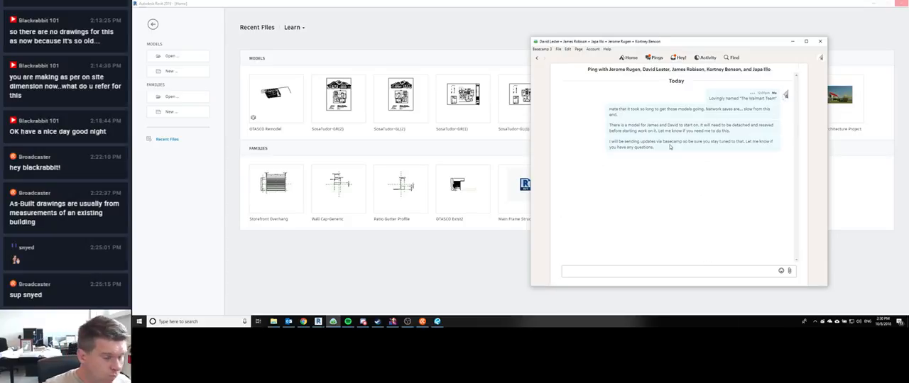
Step: Send the group the messages "Just checking to see how everyone is doing" and "any questions?"
click(597, 270)
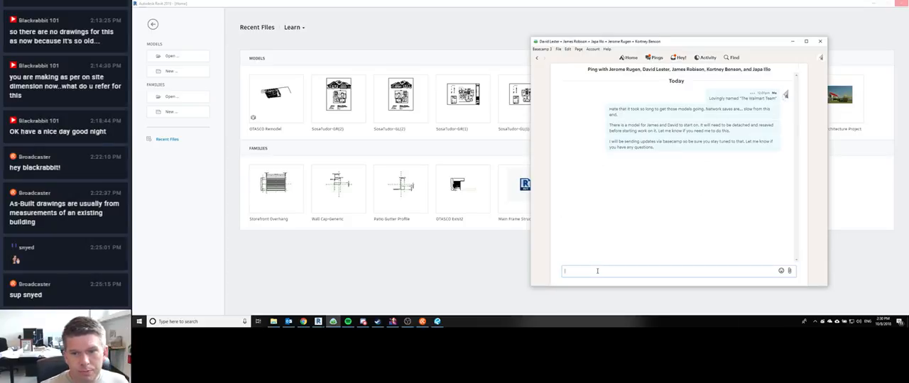
text(Just check)
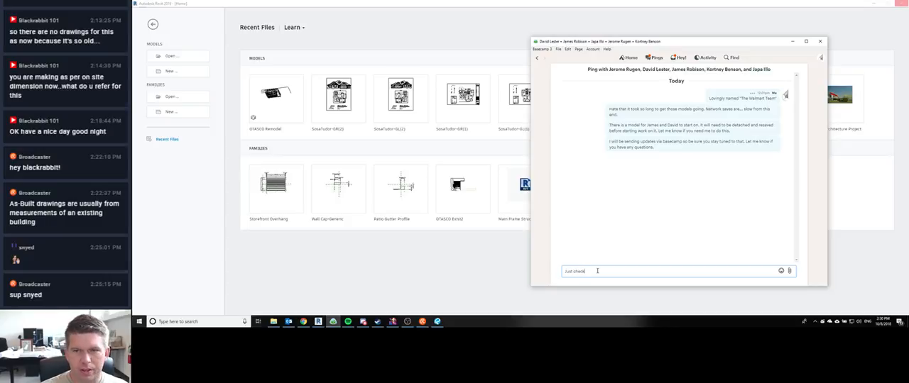
text(ing)
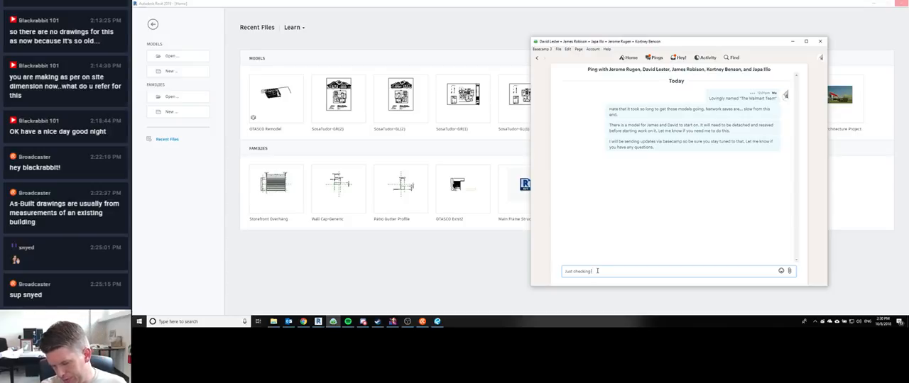
text(to se)
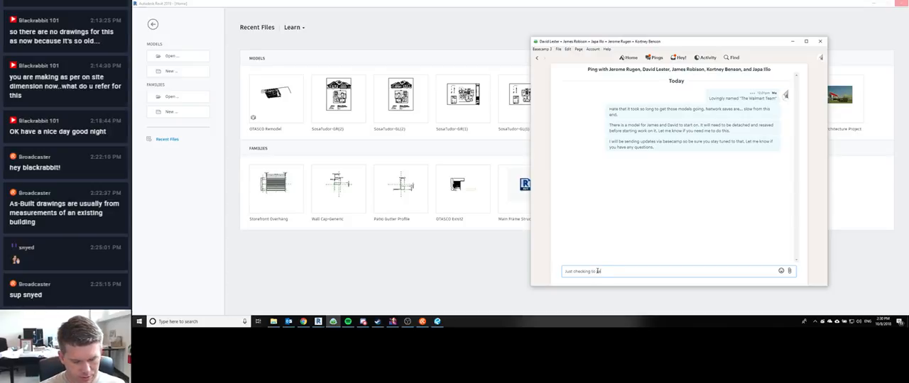
text(e how everyone is doing)
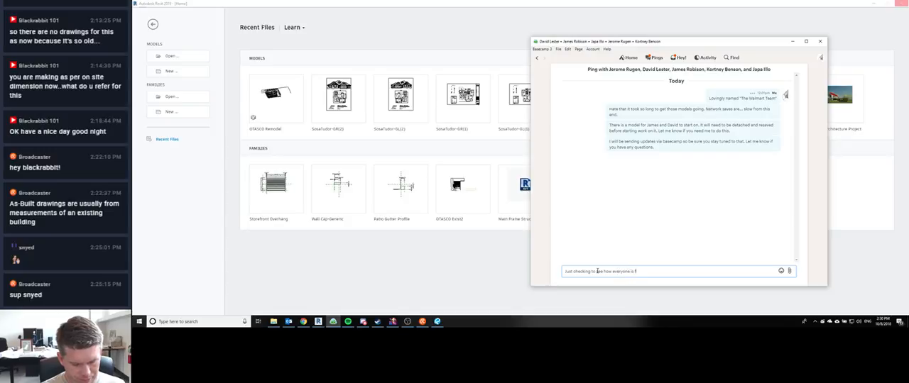
key(Return)
text(any questions?)
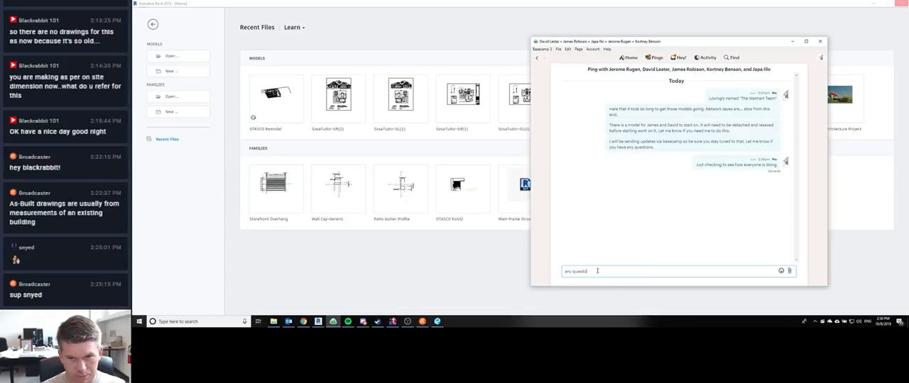
key(Return)
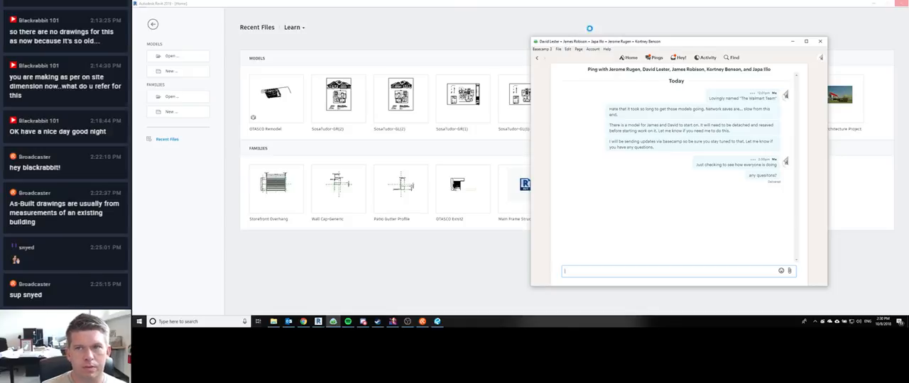
Step: Return to the OTASCO Remodel floor plan in the first Revit session and cancel the unfinished wall segment
click(599, 4)
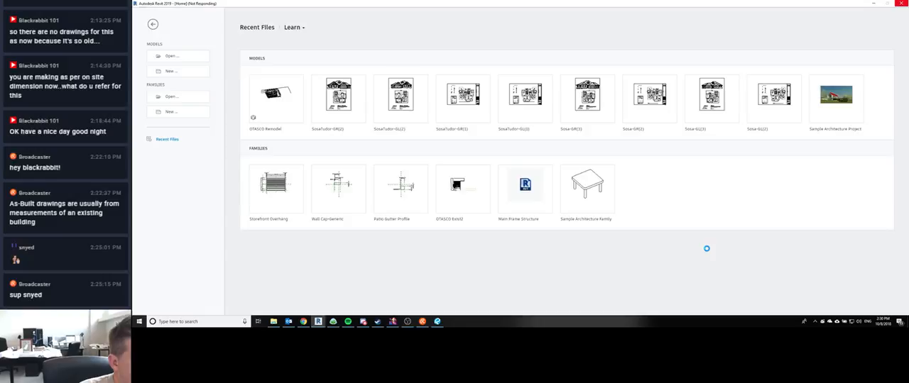
click(319, 323)
click(302, 308)
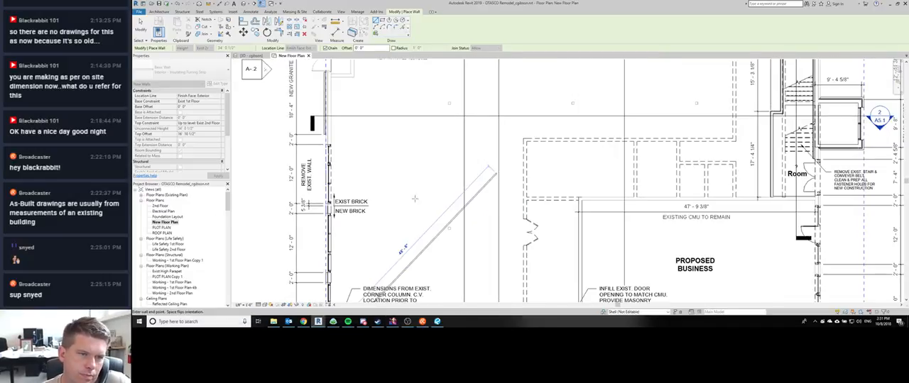
scroll(495, 173, down, 1)
key(Escape)
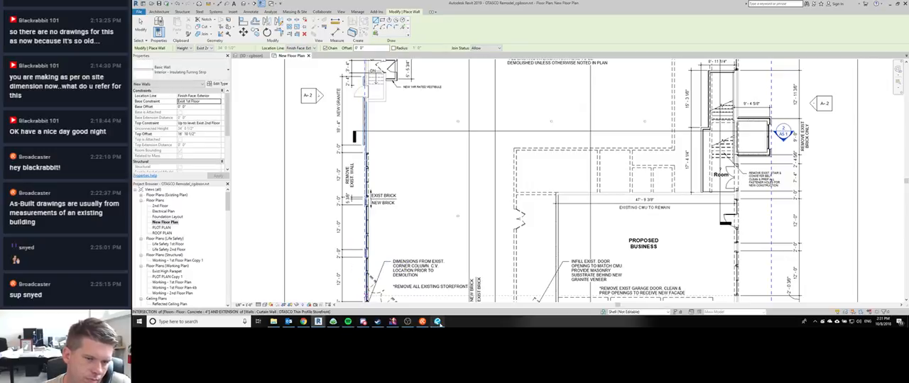
Step: Switch to the redlines PDF and review the client's red markups on the life safety plans on pages 7 and 8
click(438, 321)
scroll(458, 179, up, 3)
scroll(475, 195, down, 2)
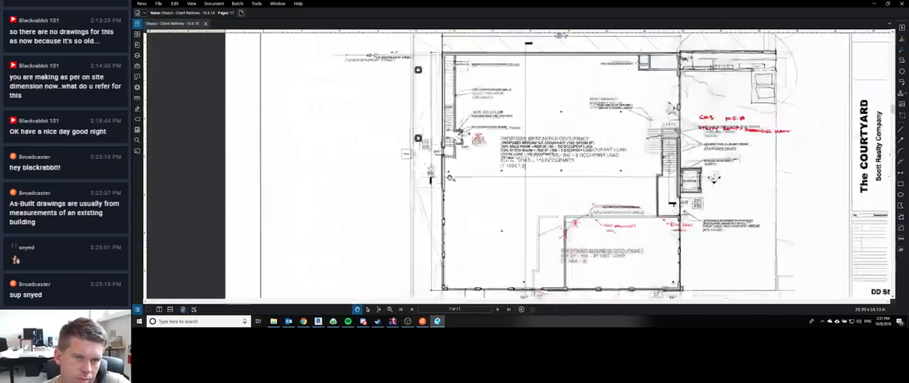
click(497, 309)
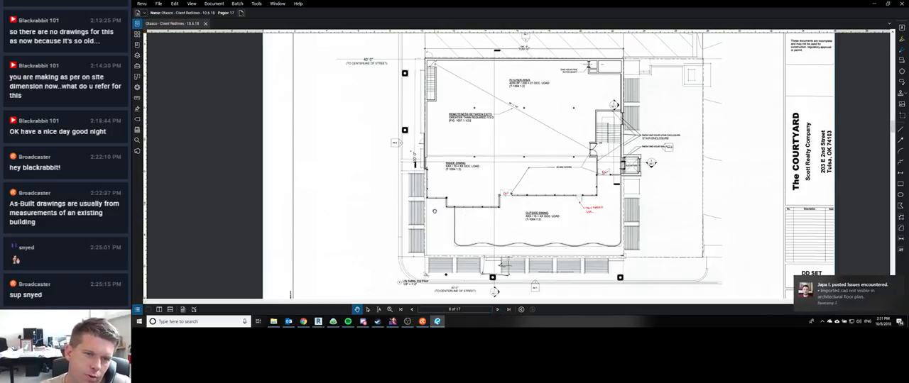
scroll(444, 206, up, 1)
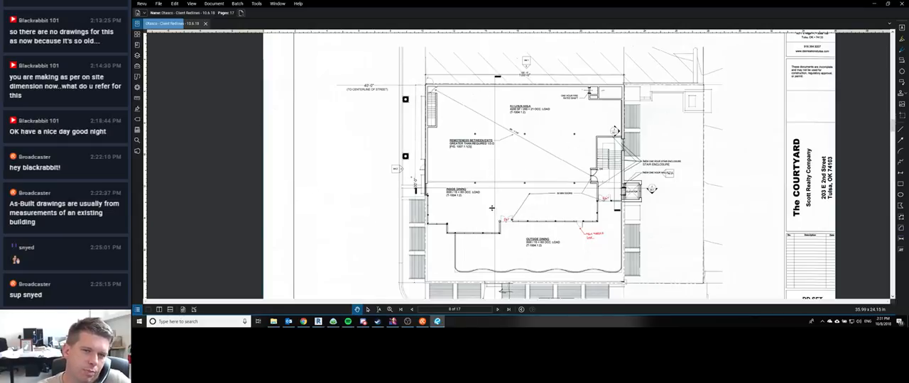
Step: Advance the redlines PDF to page 9 and briefly check the Discord chat
key(alt+l)
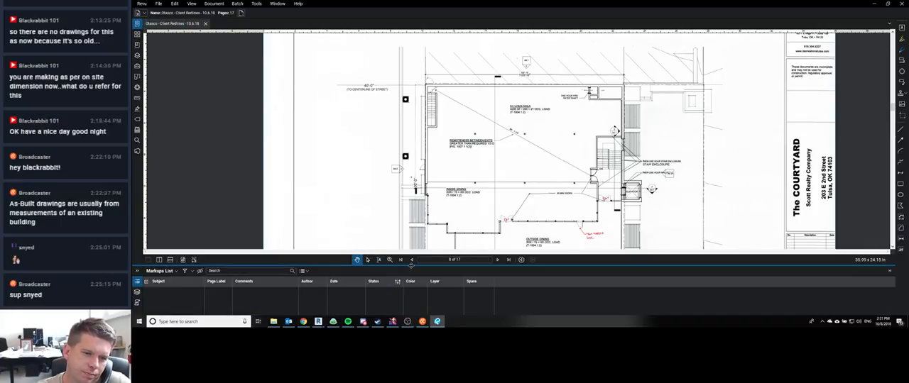
key(alt+l)
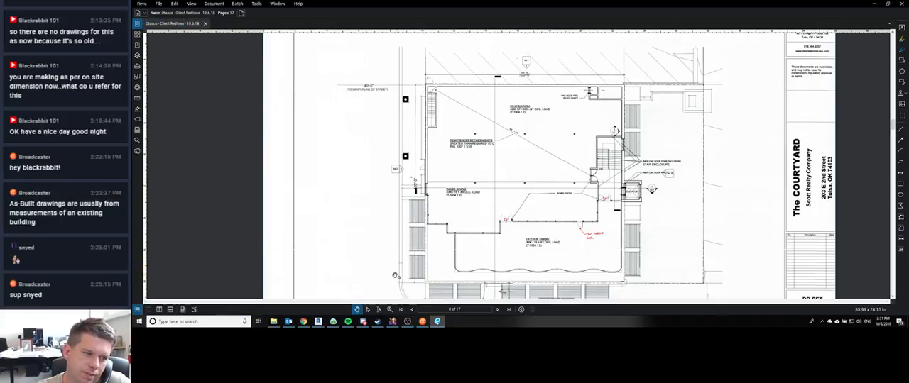
click(496, 309)
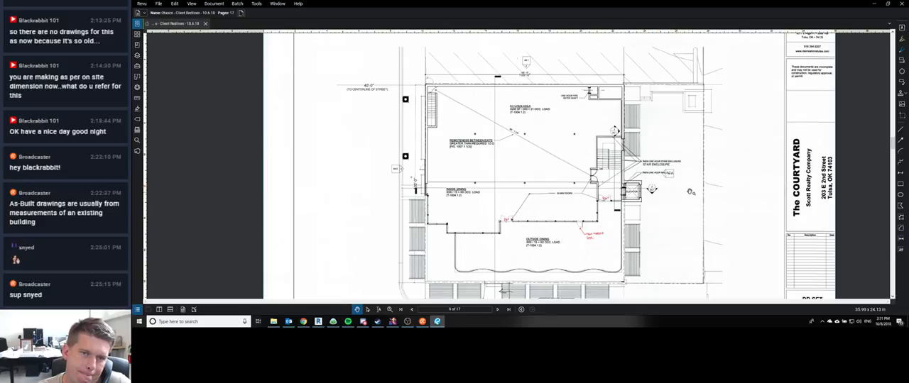
click(362, 322)
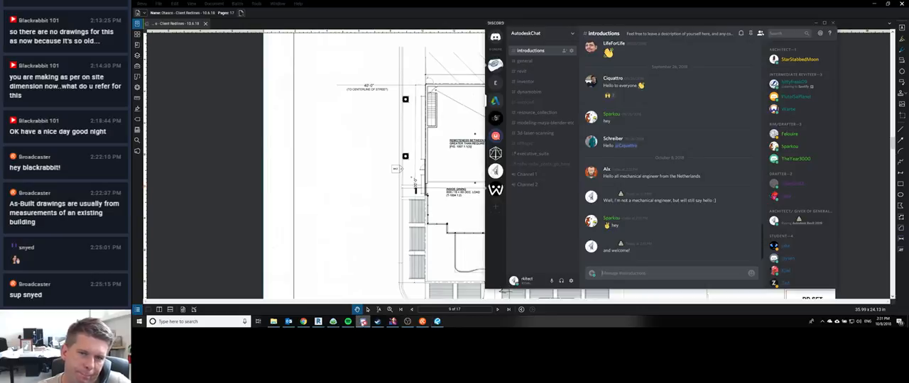
click(362, 321)
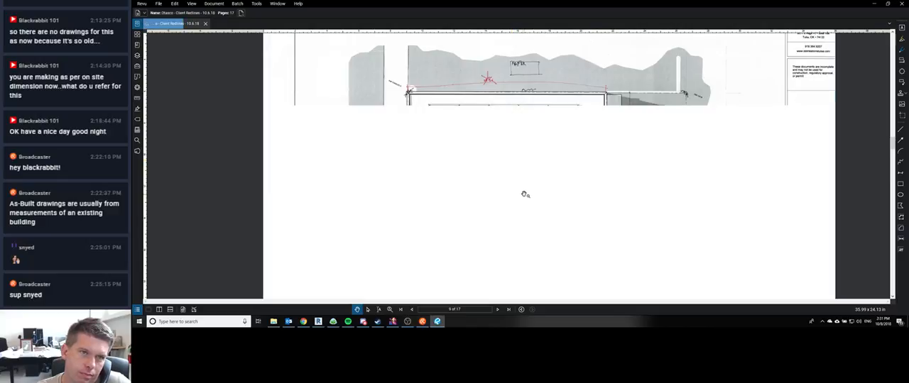
Step: Advance the redlines PDF to page 10 and examine the handwritten details beside the exterior wall and the proposed business area
click(497, 309)
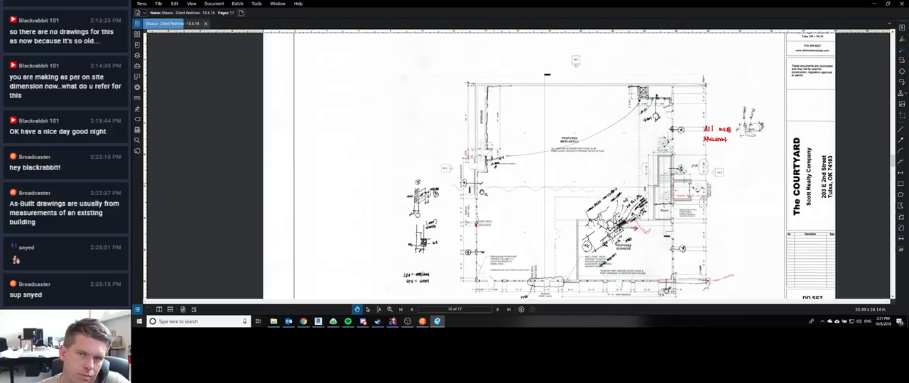
scroll(472, 226, up, 3)
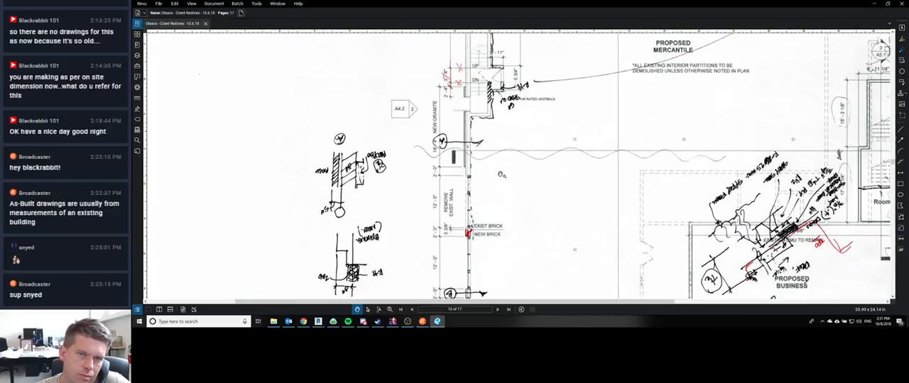
drag(508, 219, 485, 165)
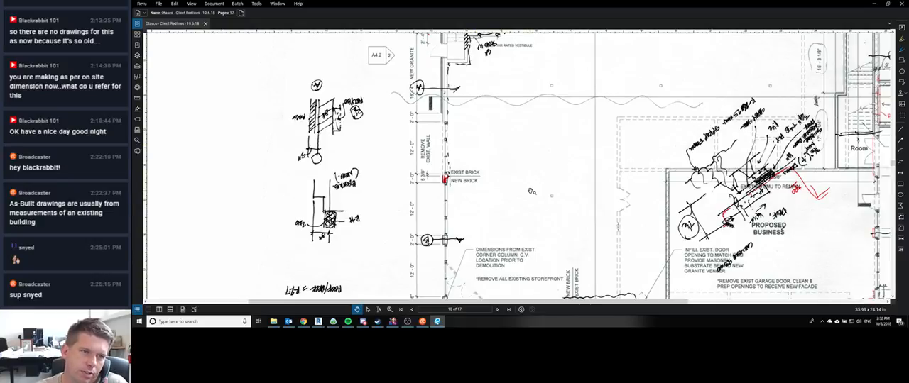
scroll(529, 189, down, 2)
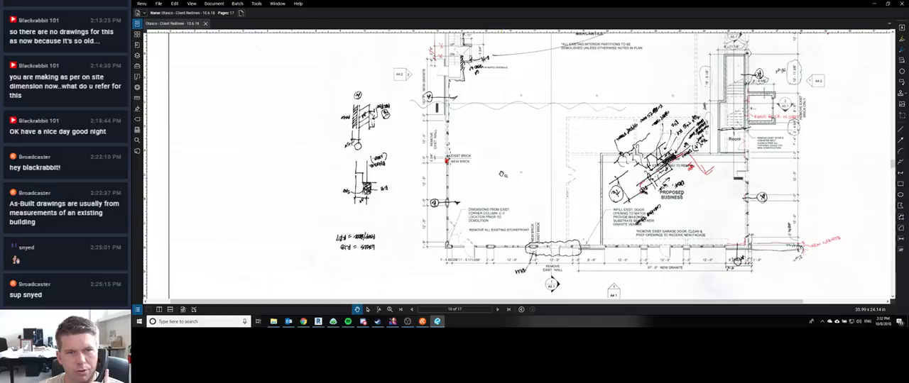
scroll(501, 174, up, 2)
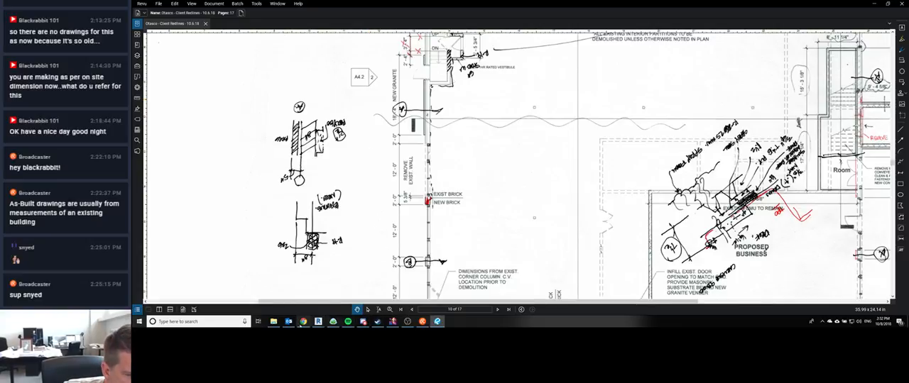
Step: Return to the New Floor Plan in Revit, exit wall placement and inspect the insulating furring wall along the storefront
mouse_move(318, 321)
click(296, 302)
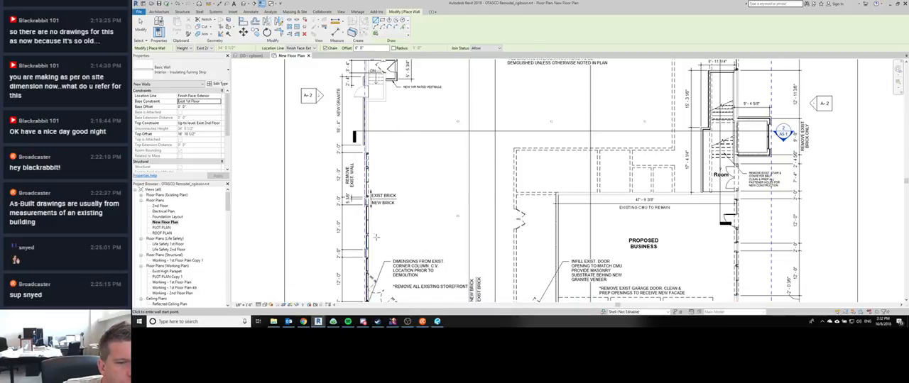
middle_drag(375, 238, 358, 188)
key(Escape)
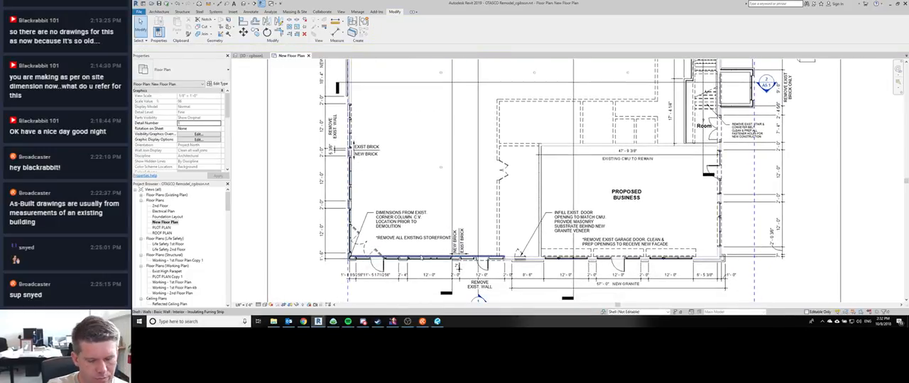
click(458, 266)
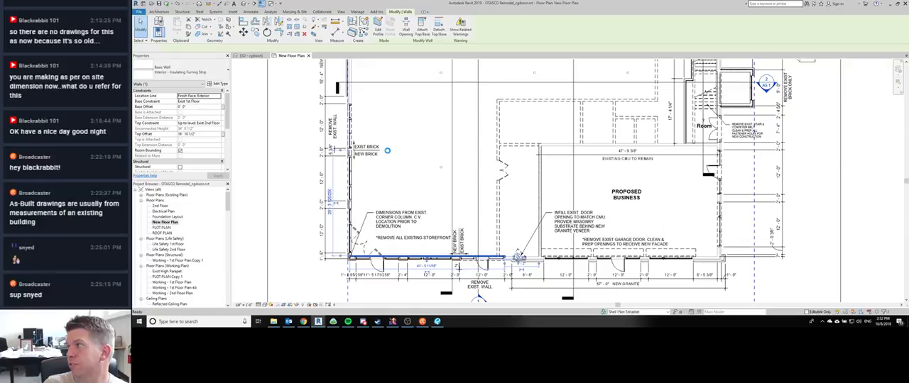
key(Escape)
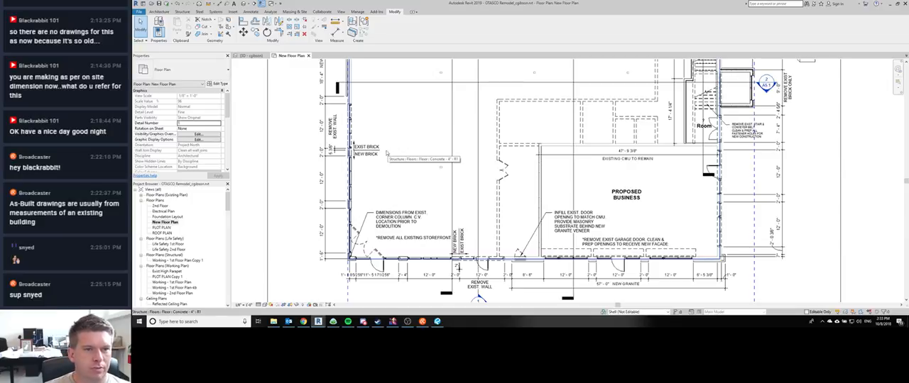
Step: Draw Interior - Insulating Furring Strip walls from the EXIST BRICK/NEW BRICK line along the exterior wall and around the stair to the 1HR rated vestibule
scroll(310, 164, down, 1)
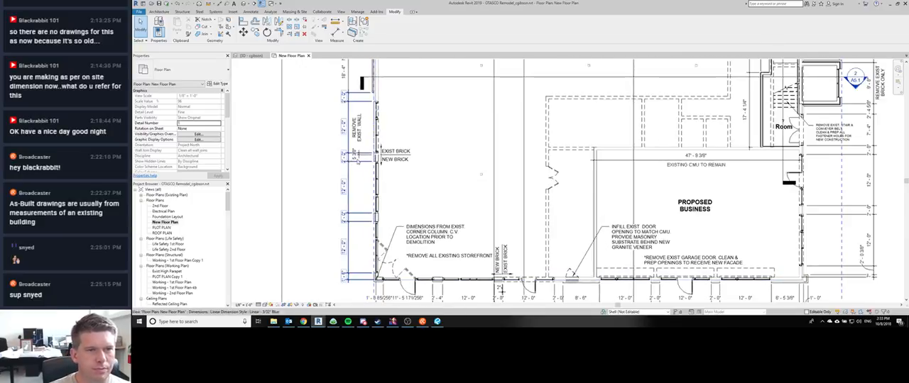
scroll(310, 163, up, 4)
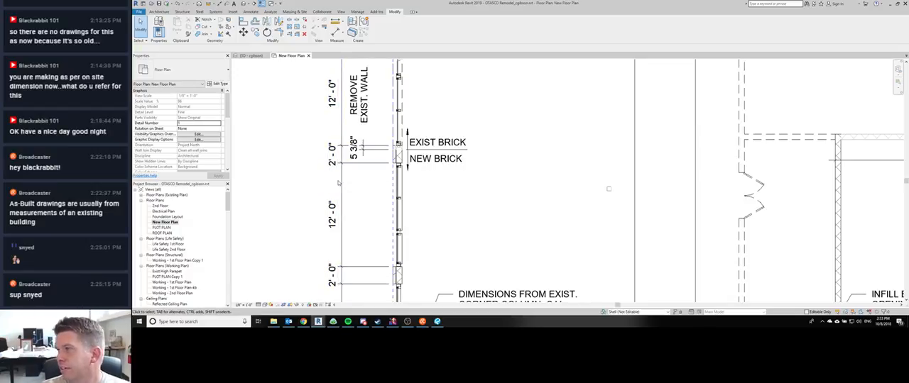
middle_drag(406, 153, 388, 209)
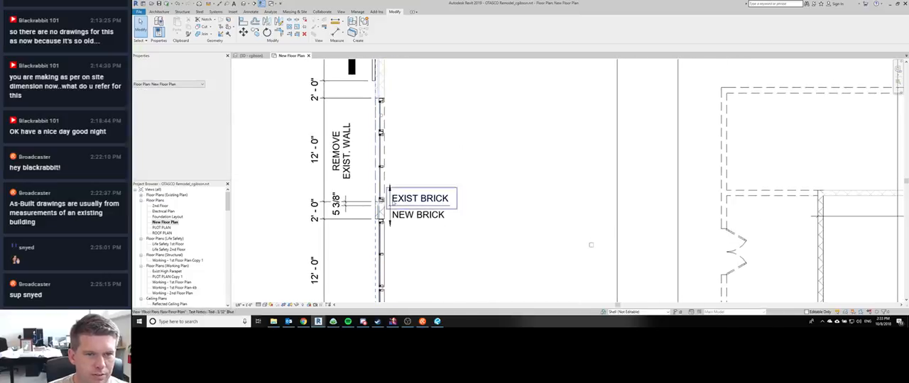
click(490, 144)
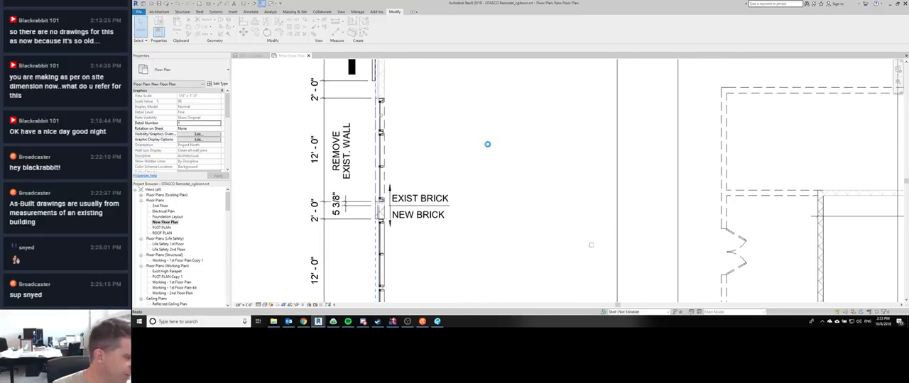
key(w)
key(a)
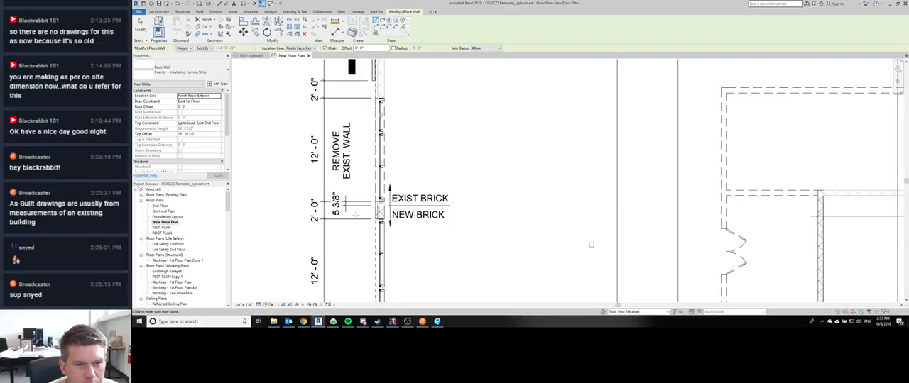
click(387, 202)
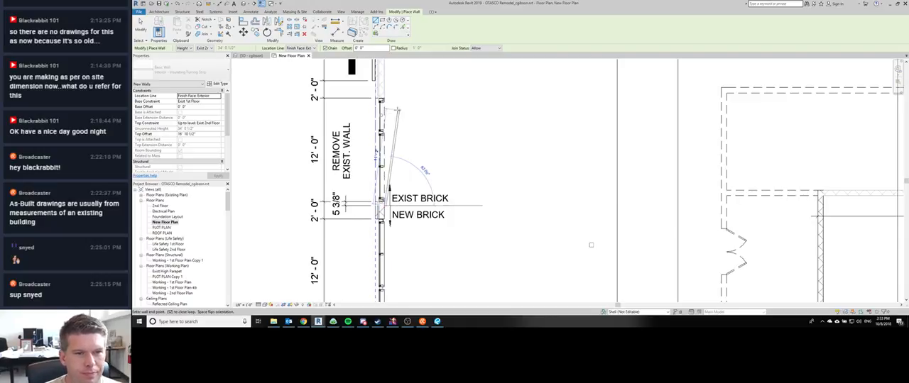
middle_drag(397, 110, 381, 260)
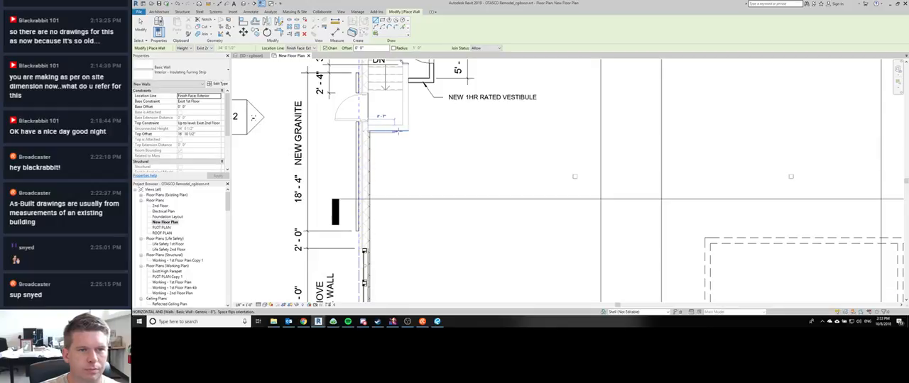
click(367, 131)
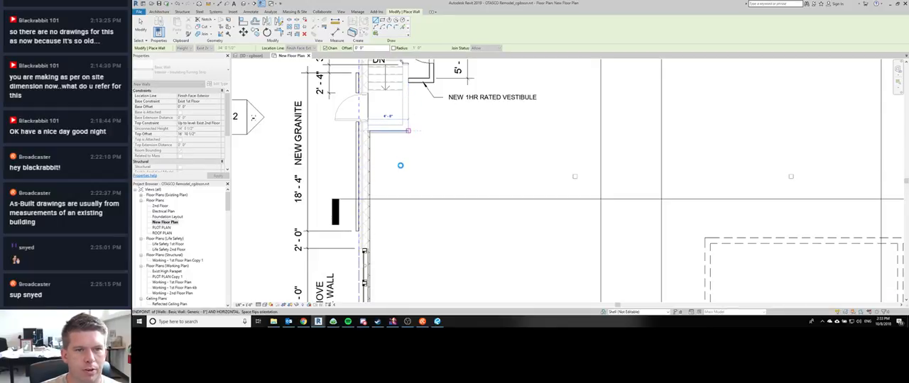
middle_drag(412, 172, 402, 249)
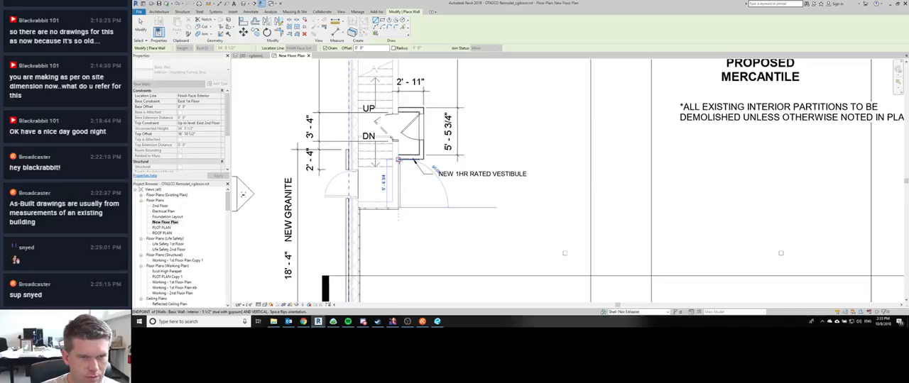
Step: Switch to the redlines PDF and check the markups around the vestibule and storage area on page 10
click(436, 322)
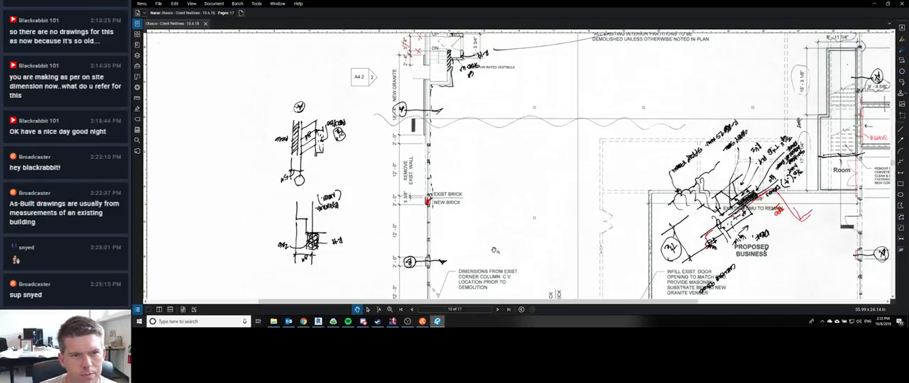
scroll(465, 103, up, 3)
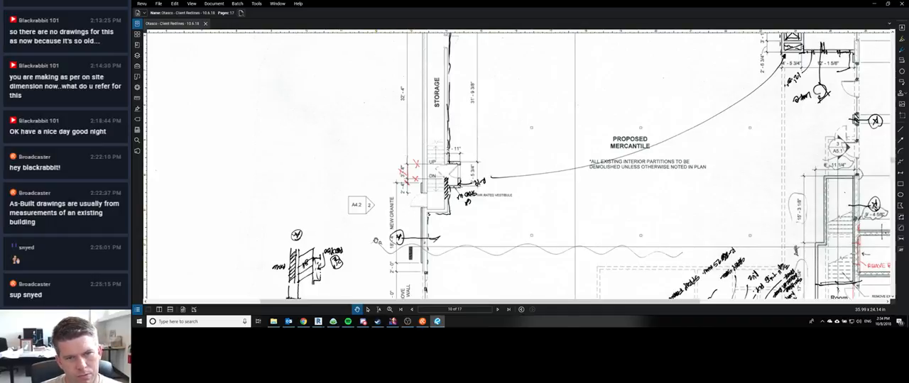
Step: Open Discord and look at the RealLifeComics social-media and WMW (Community) live_streaming channels
click(362, 322)
click(363, 321)
click(363, 322)
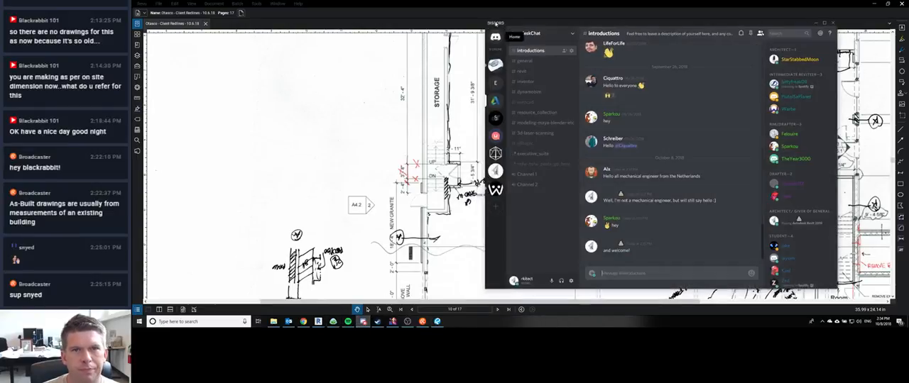
click(493, 68)
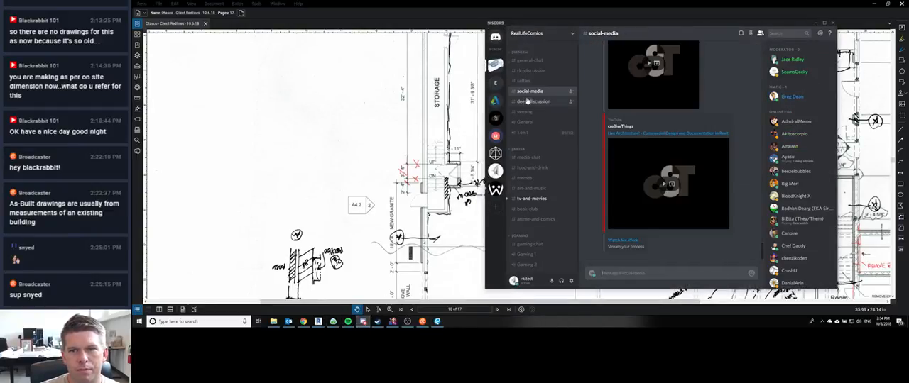
click(495, 189)
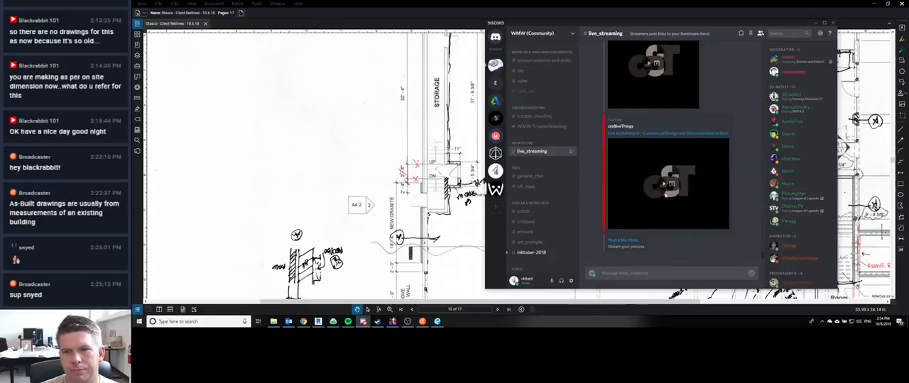
Step: Return to the redlines PDF and view the whole page 10 floor plan with its markups
click(365, 132)
scroll(365, 132, down, 5)
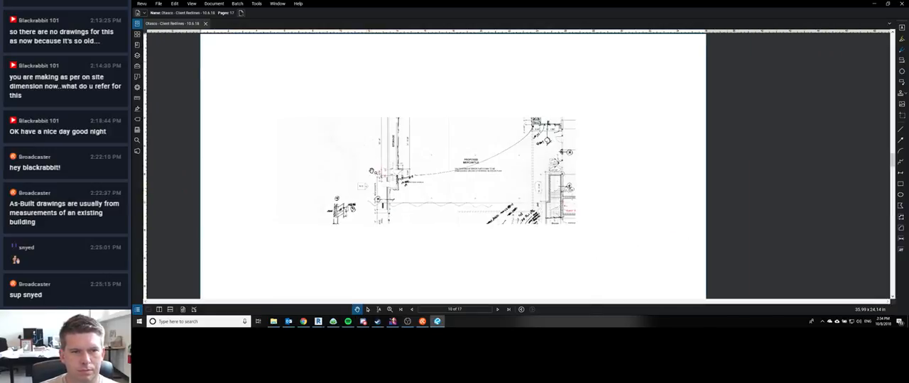
scroll(363, 171, up, 1)
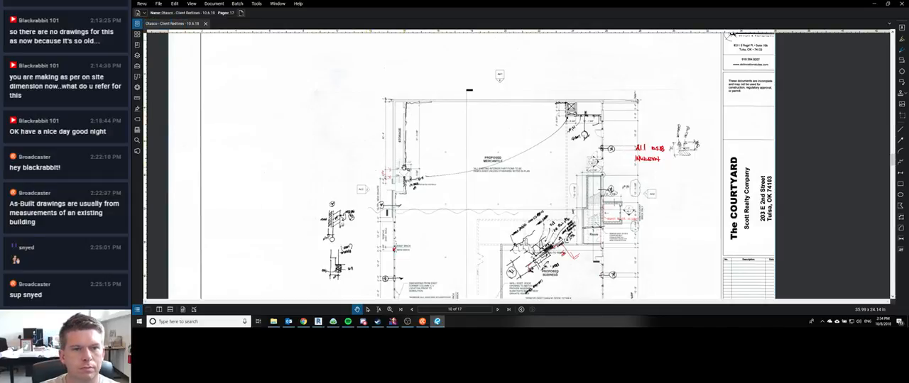
Step: Check the Basecamp ping with the Walmart team for replies and return to the page 10 redlines
mouse_move(332, 321)
click(335, 307)
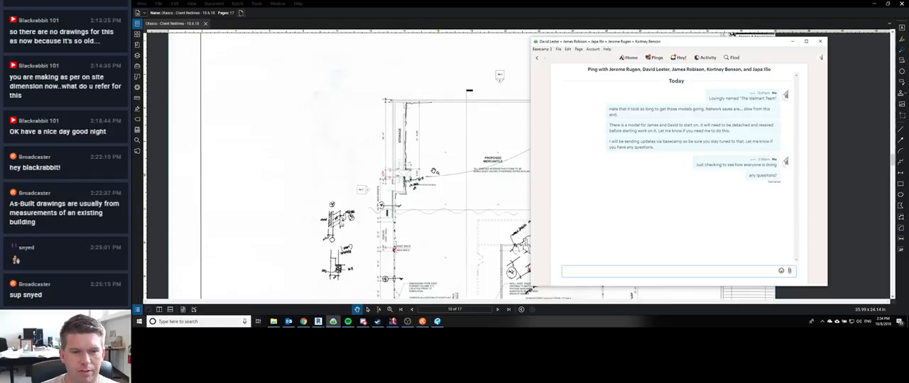
click(434, 171)
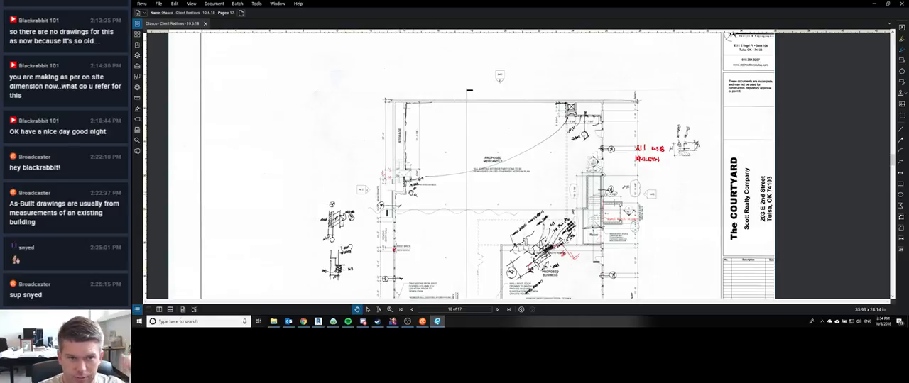
scroll(411, 191, up, 2)
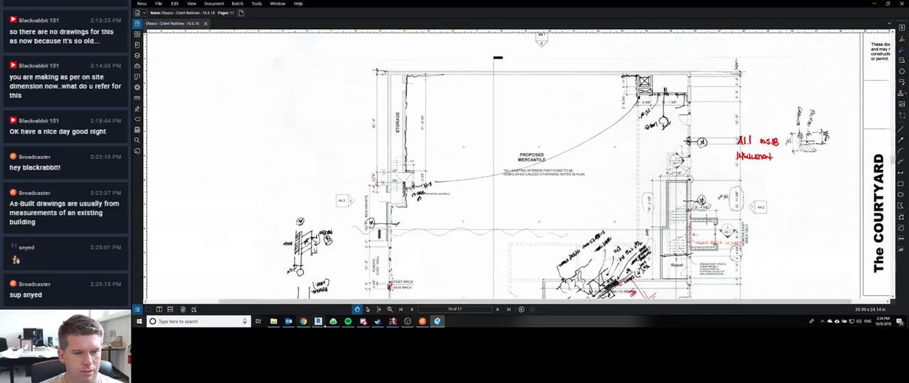
click(333, 322)
click(375, 217)
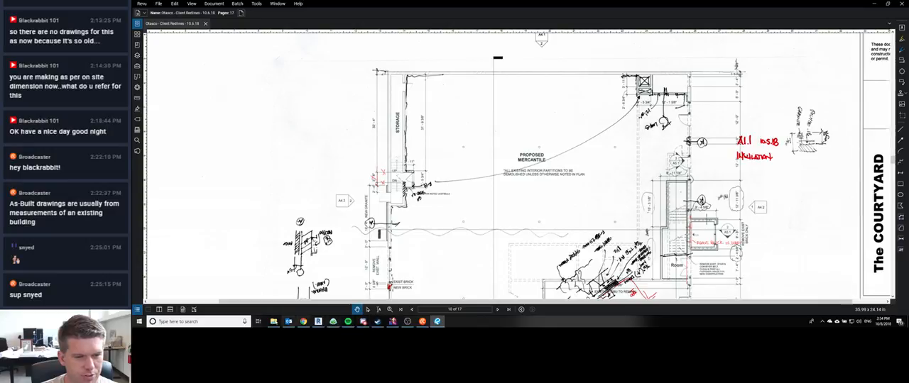
mouse_move(362, 323)
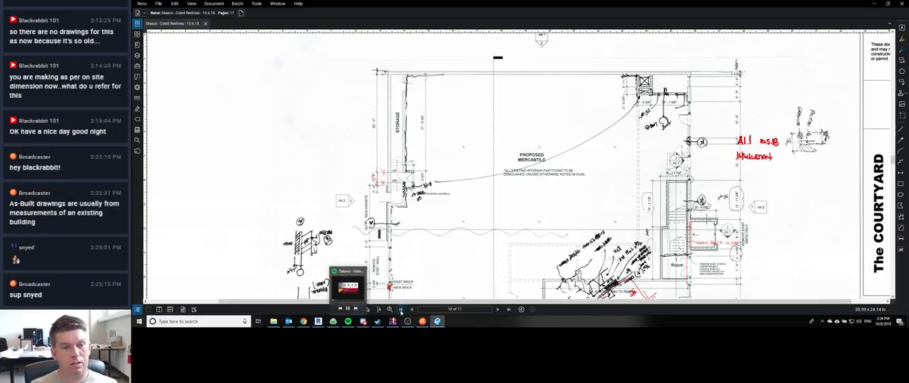
Step: Synchronize the West Orange TX project with central, relinquishing user-created worksets with the comment "Relinquishing", and check the stream chat meanwhile
mouse_move(407, 322)
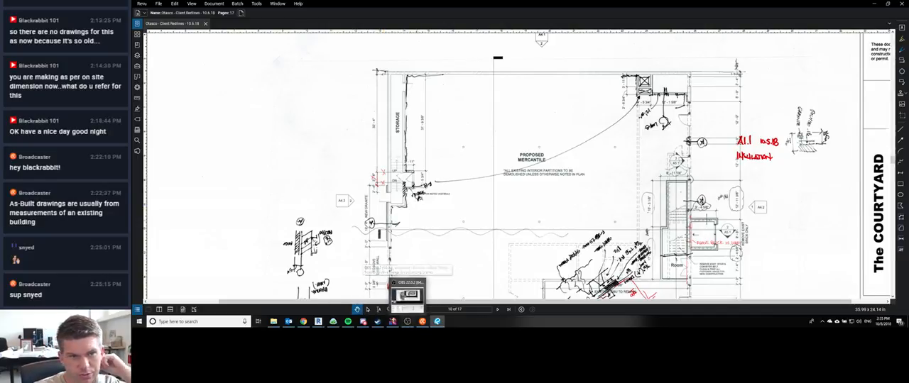
mouse_move(318, 321)
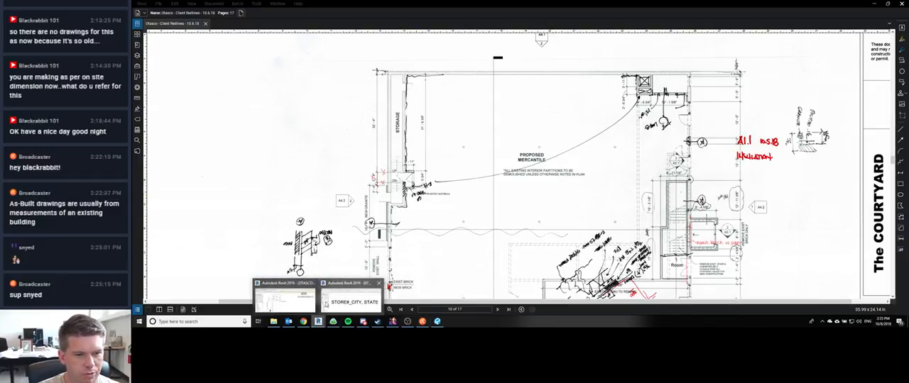
click(353, 295)
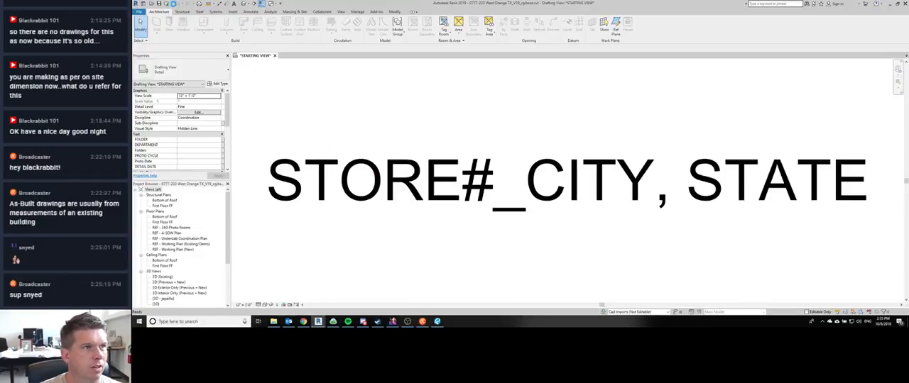
click(182, 7)
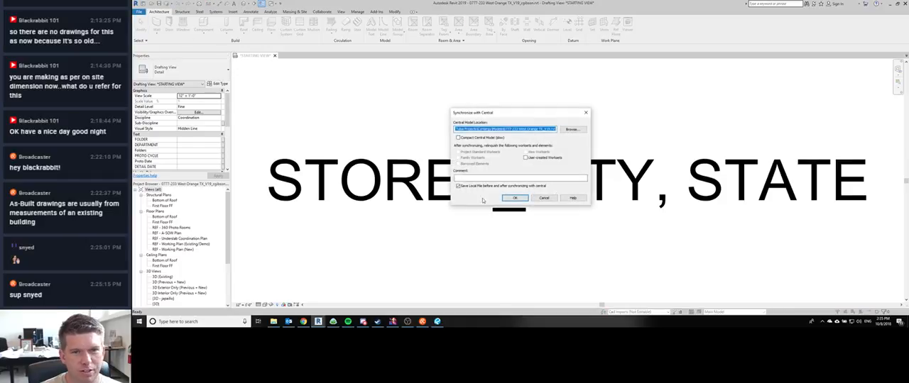
click(526, 158)
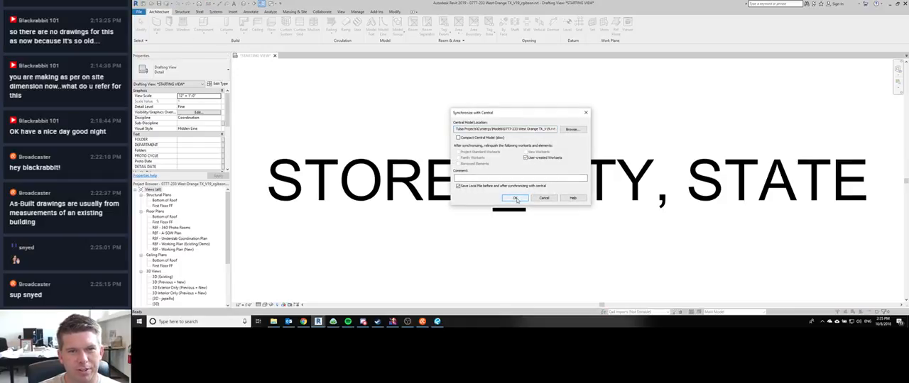
click(508, 177)
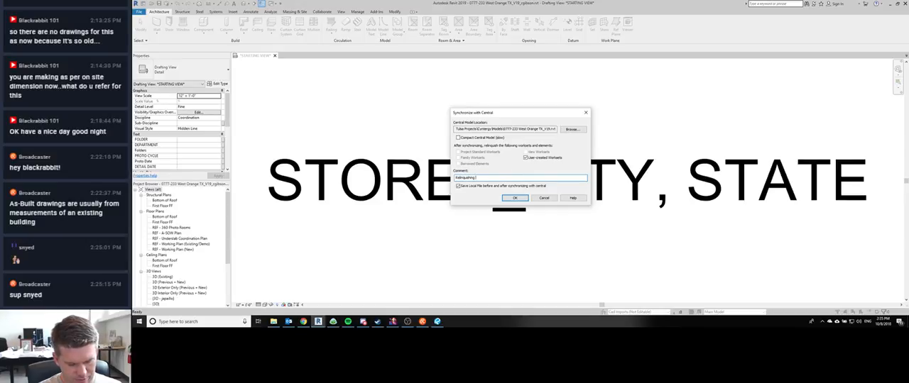
key(Return)
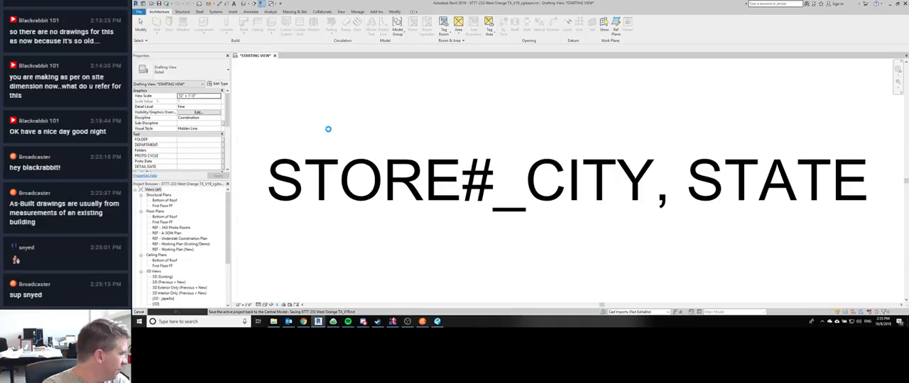
click(422, 322)
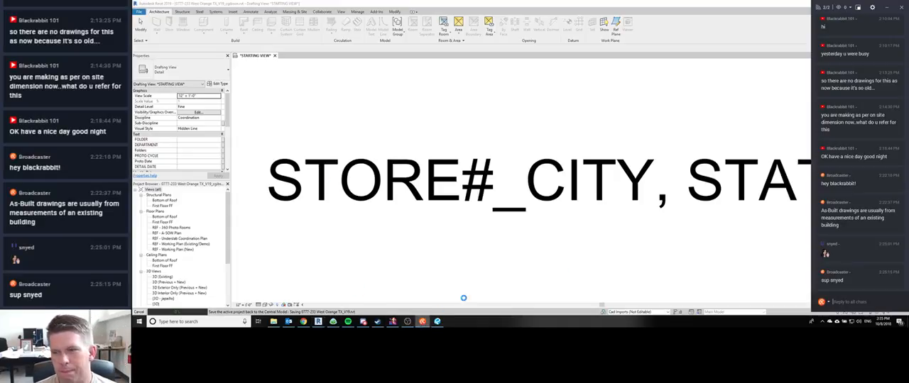
click(741, 9)
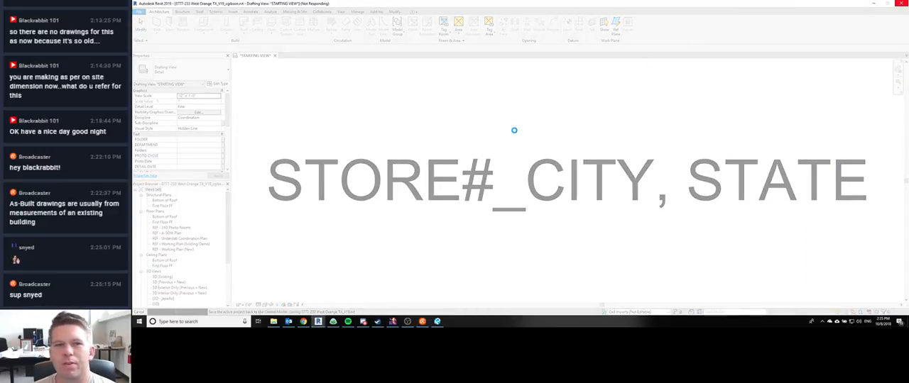
Step: In the OTASCO Remodel floor plan, draw an Insulating Furring Strip wall from the 1HR rated vestibule up along the storage wall
mouse_move(318, 322)
click(288, 294)
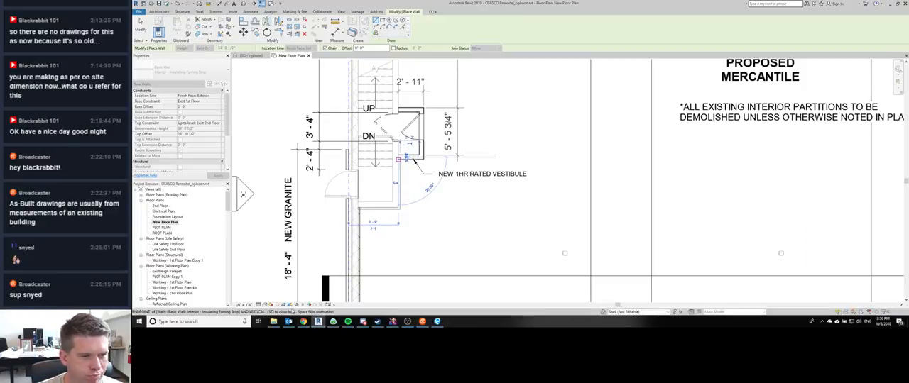
click(398, 108)
middle_drag(393, 71, 386, 201)
middle_drag(386, 114, 391, 208)
middle_drag(396, 121, 400, 206)
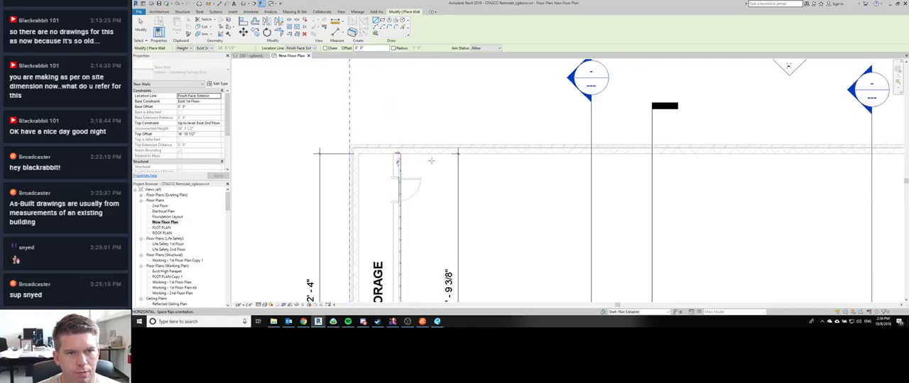
Step: Draw an Insulating Furring Strip wall along the upper exterior wall from the storage wall to the interior stud wall at the far corner
click(400, 153)
middle_drag(620, 176, 462, 171)
scroll(462, 171, down, 5)
scroll(680, 164, up, 3)
click(680, 165)
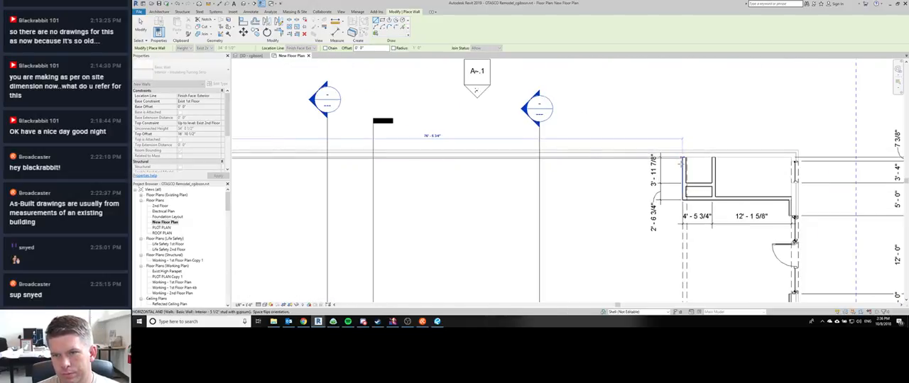
middle_drag(680, 164, 482, 151)
scroll(482, 152, up, 2)
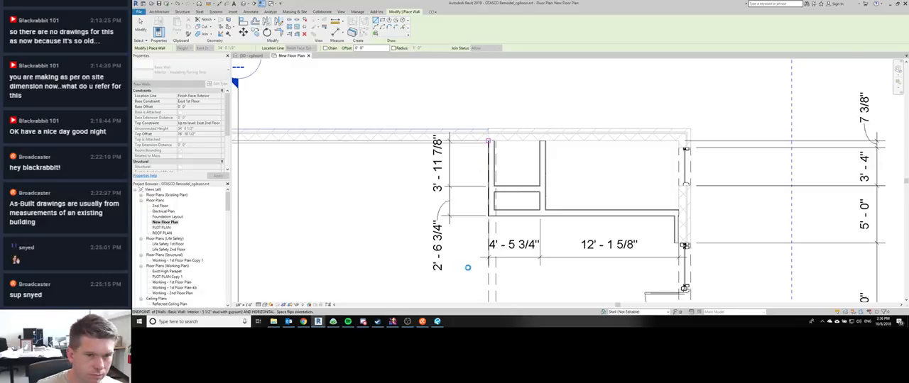
Step: Return to the West Orange TX project, cancel synchronizing it again, and close the project
click(436, 321)
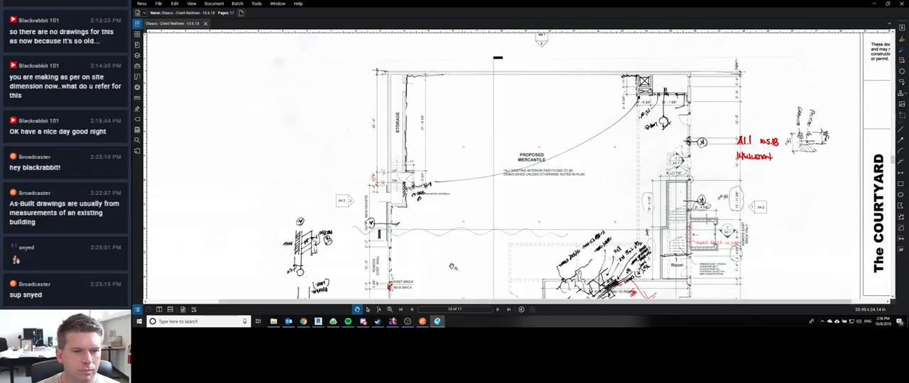
mouse_move(318, 323)
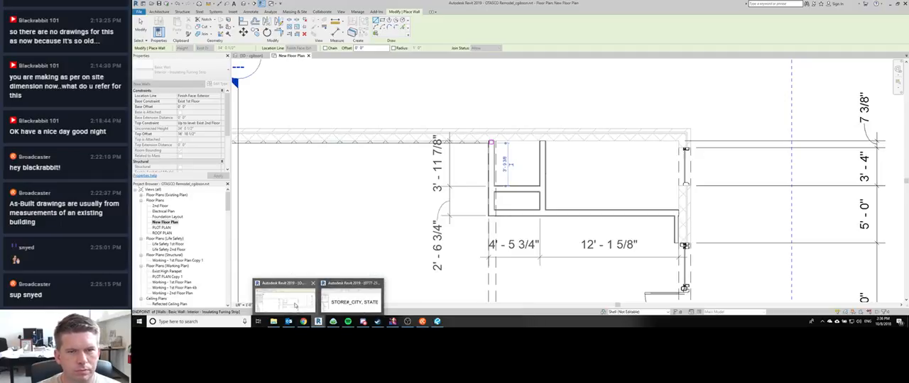
click(340, 305)
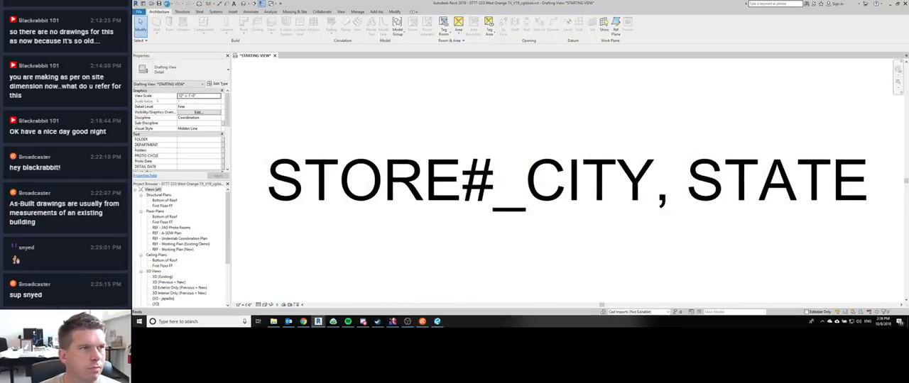
click(168, 4)
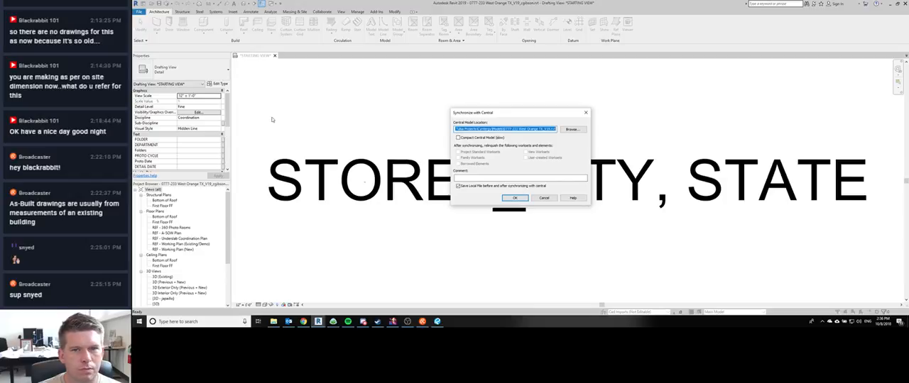
click(541, 198)
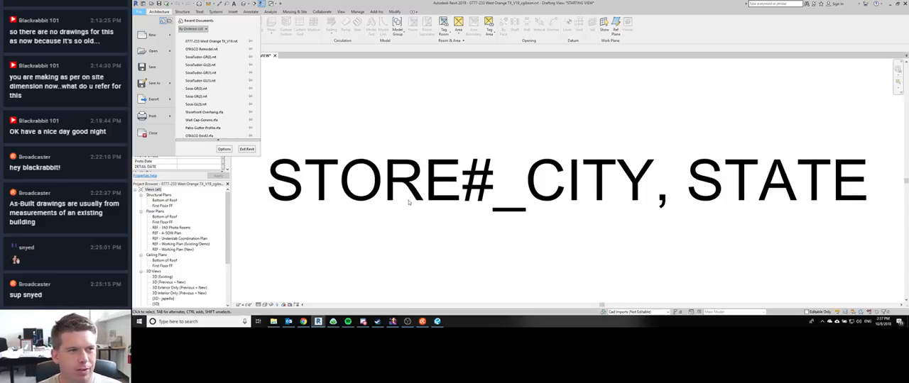
click(162, 135)
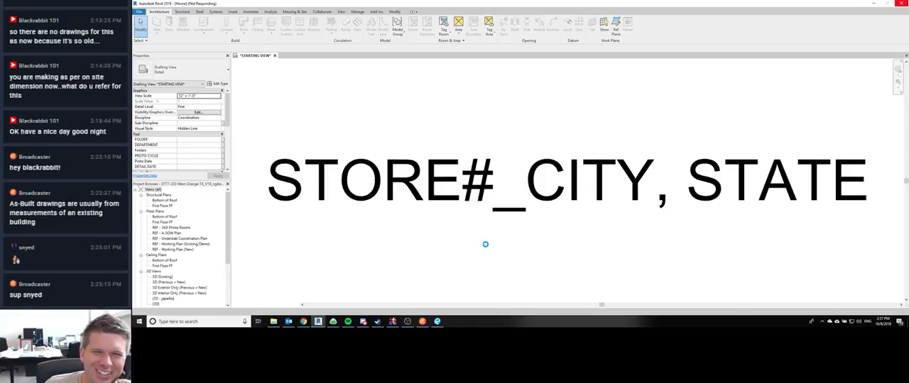
Step: Switch to the client redlines PDF and examine the markups on the lower part of the page 10 floor plan
mouse_move(363, 323)
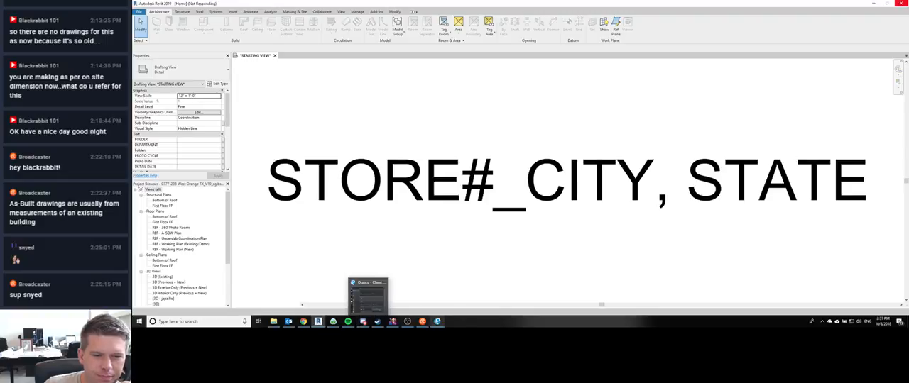
click(437, 322)
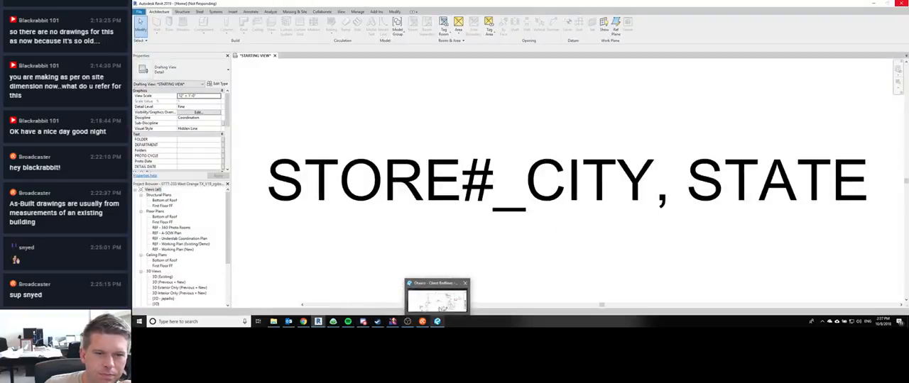
click(437, 321)
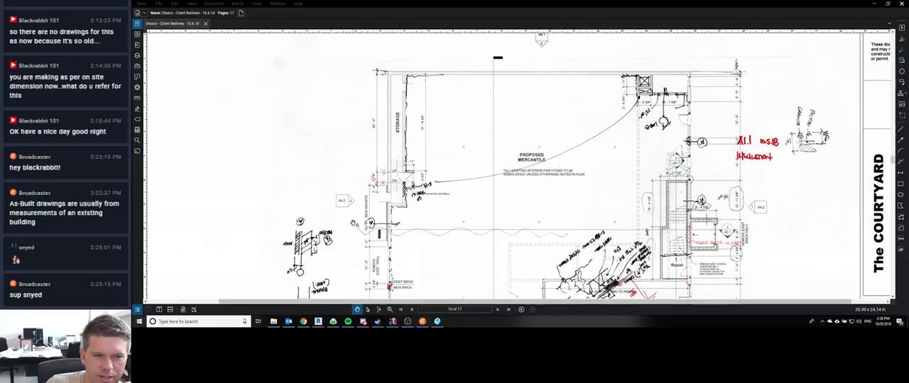
scroll(353, 223, down, 1)
drag(432, 257, 427, 204)
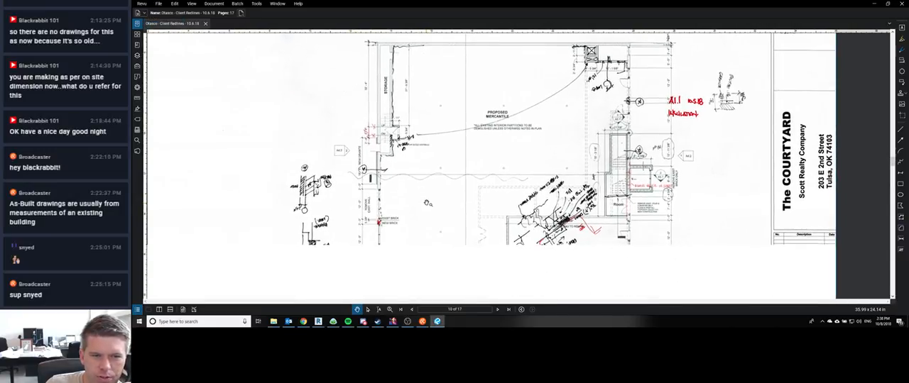
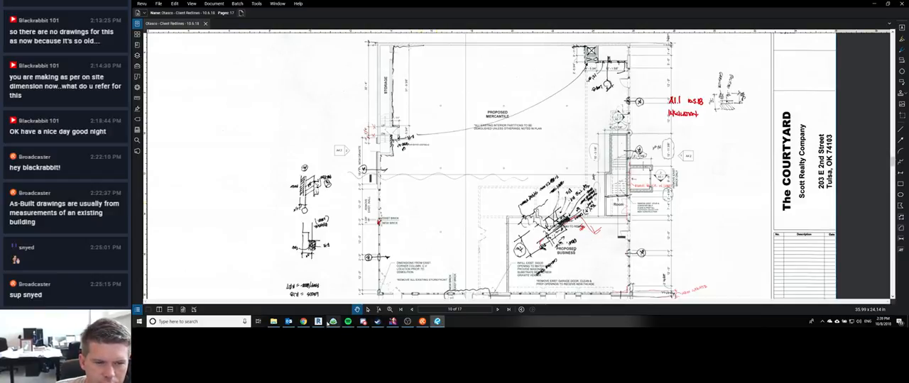
Step: Switch back to the Revit floor plan and match the short stud wall beside the exterior wall to the Insulating Furring Strip type
mouse_move(318, 321)
click(355, 287)
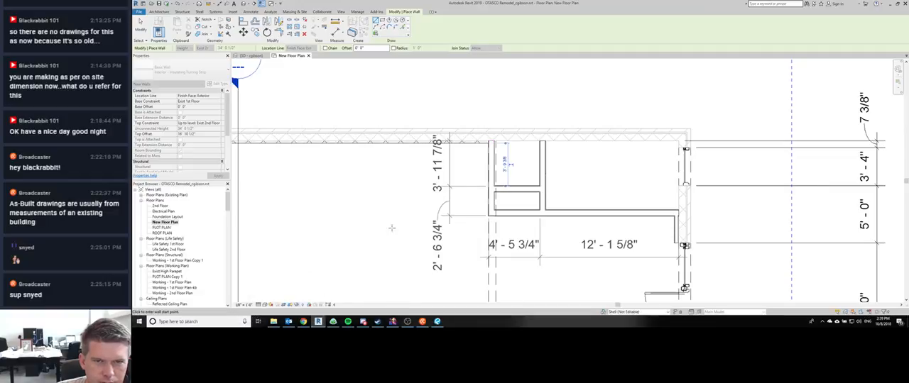
middle_drag(464, 202, 386, 122)
middle_drag(587, 181, 659, 258)
key(m)
key(a)
click(369, 143)
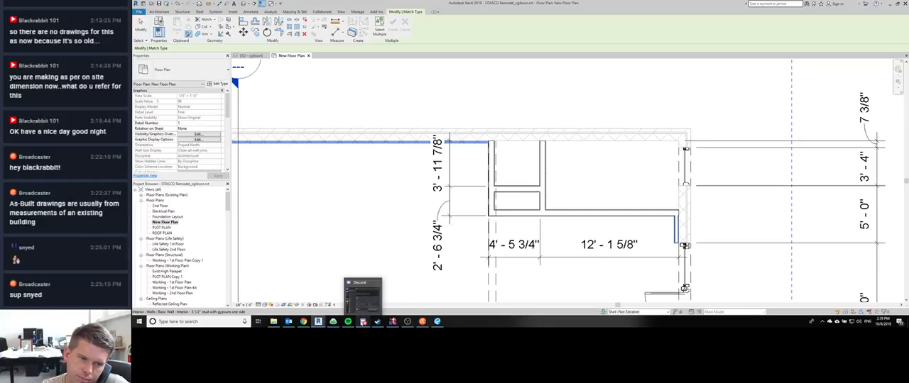
Step: Align the short Insulating Furring Strip wall with the inside face of the adjoining exterior wall
key(a)
key(l)
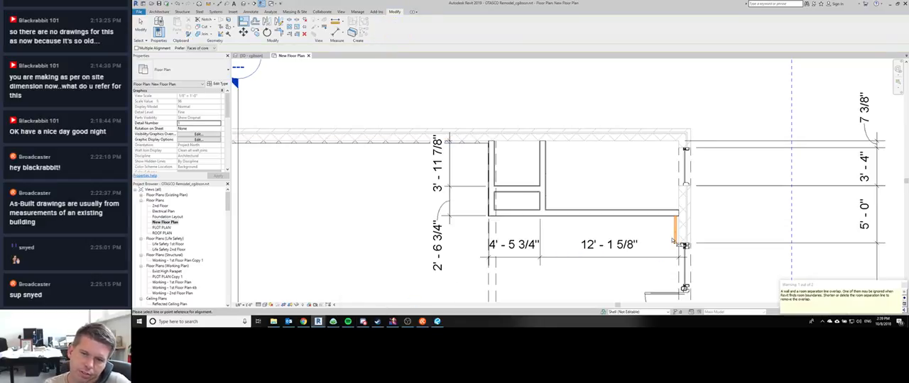
scroll(680, 229, up, 4)
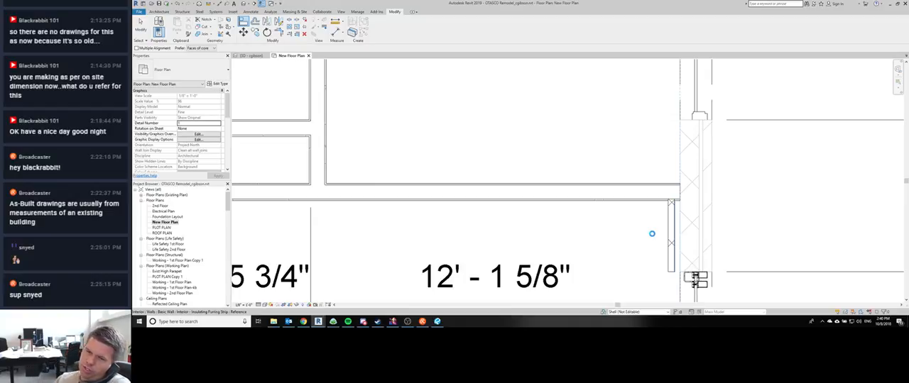
click(651, 235)
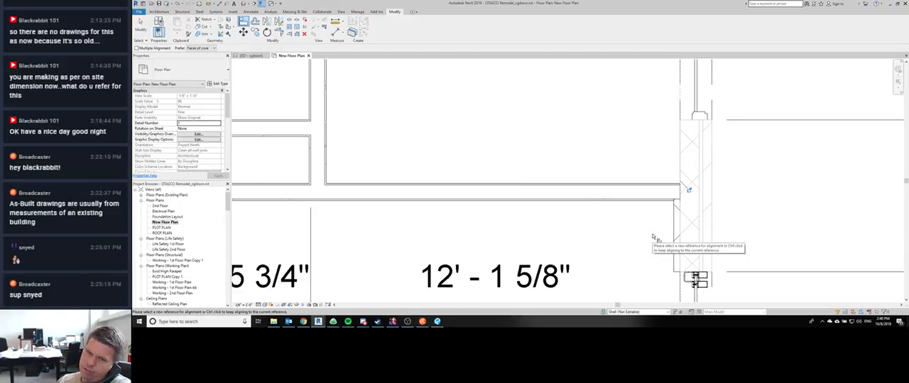
scroll(644, 218, down, 5)
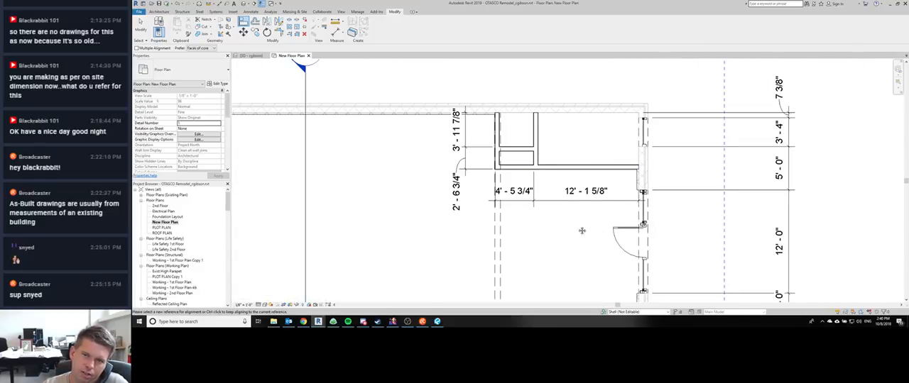
Step: Examine the furring wall along the storefront piers and stair side, and its extents up to the storage room corner
scroll(580, 224, down, 2)
scroll(600, 209, up, 3)
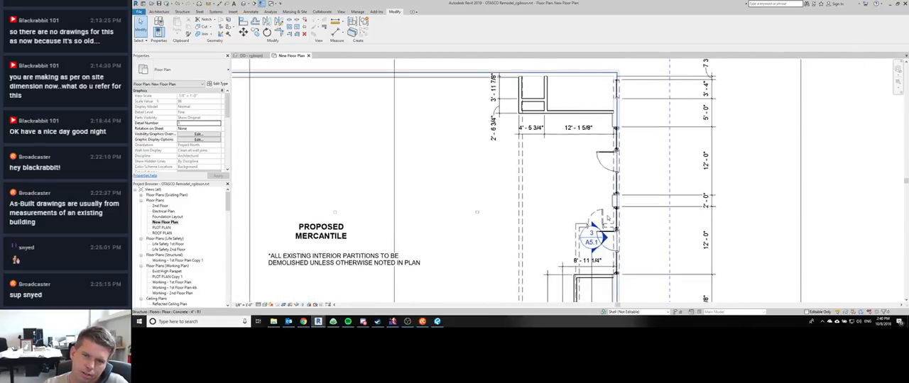
click(614, 195)
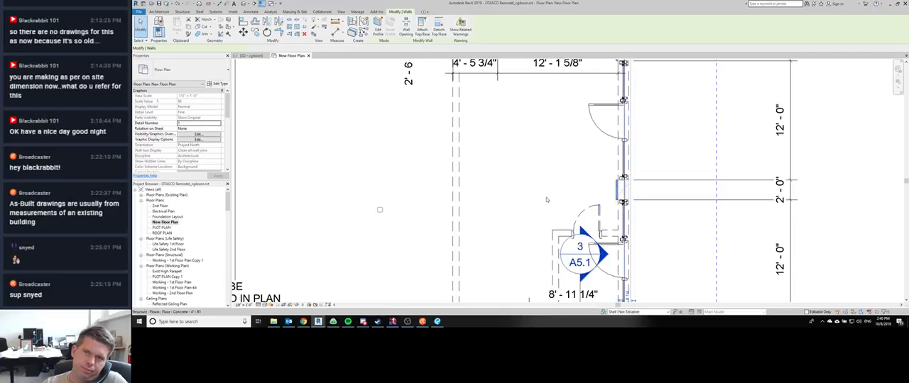
middle_drag(546, 199, 543, 158)
scroll(543, 159, up, 1)
scroll(543, 158, down, 4)
middle_drag(518, 213, 502, 170)
scroll(502, 170, down, 1)
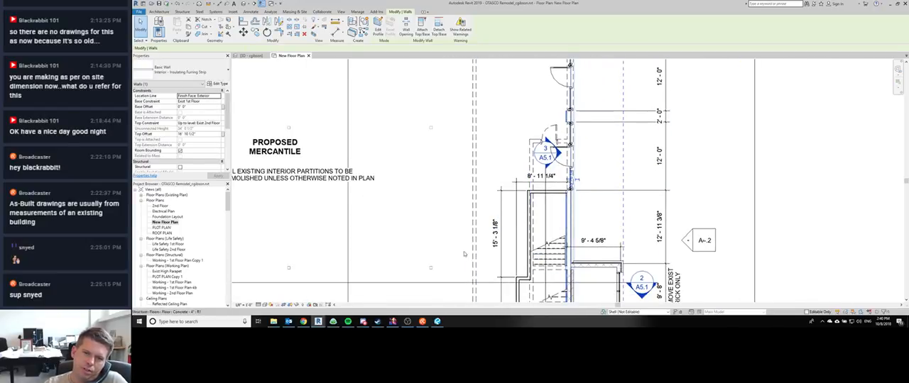
scroll(467, 256, down, 3)
middle_drag(431, 269, 562, 257)
scroll(562, 257, down, 2)
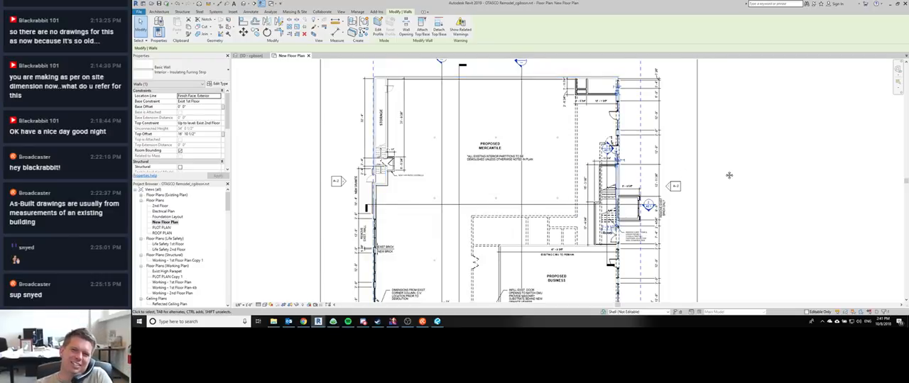
middle_drag(627, 156, 583, 159)
scroll(575, 150, up, 6)
middle_drag(591, 107, 603, 204)
scroll(603, 204, down, 4)
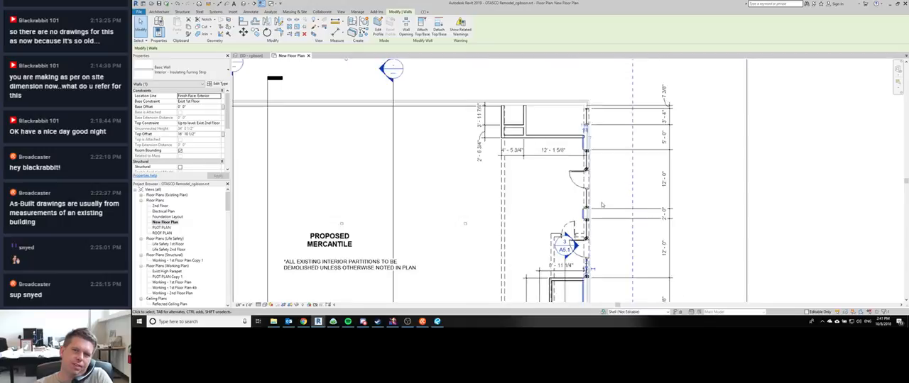
scroll(602, 204, down, 1)
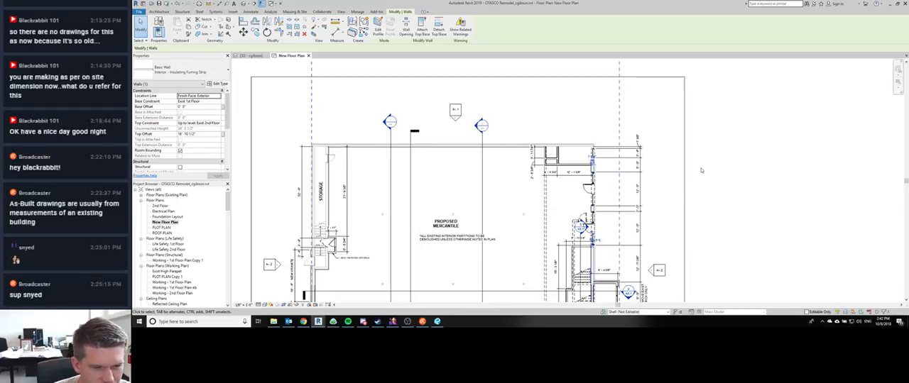
scroll(568, 173, up, 3)
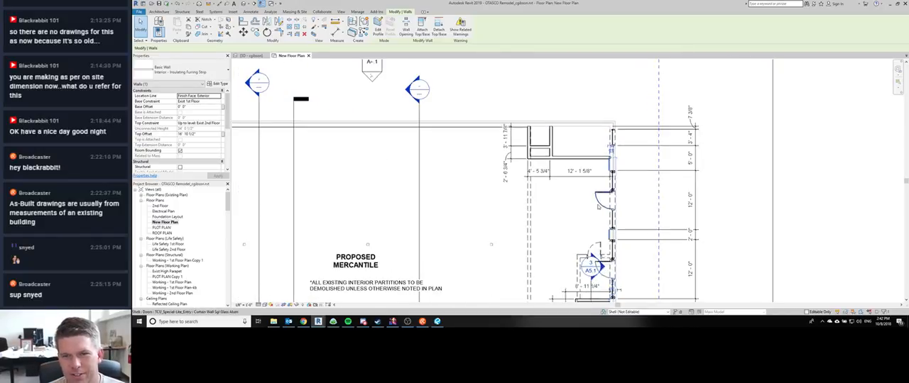
scroll(598, 206, up, 1)
middle_drag(576, 192, 548, 156)
click(523, 164)
scroll(411, 124, down, 3)
middle_drag(427, 126, 498, 132)
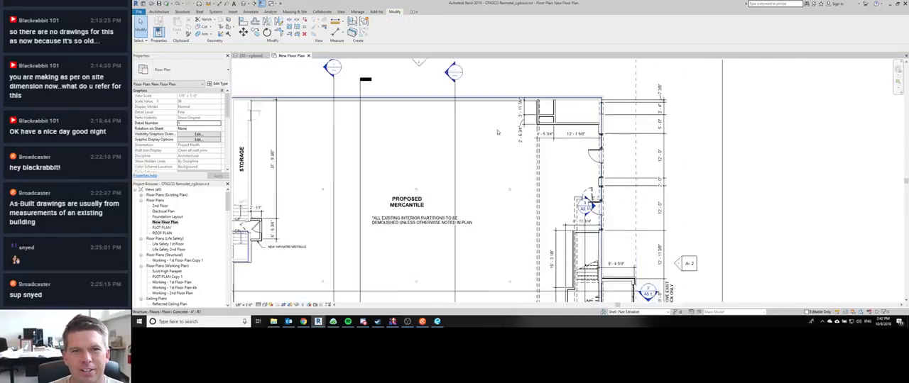
scroll(498, 132, down, 2)
scroll(319, 121, up, 7)
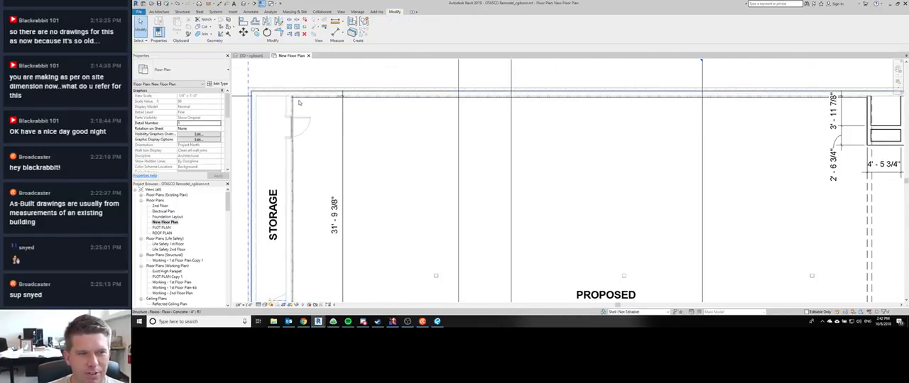
scroll(299, 102, up, 3)
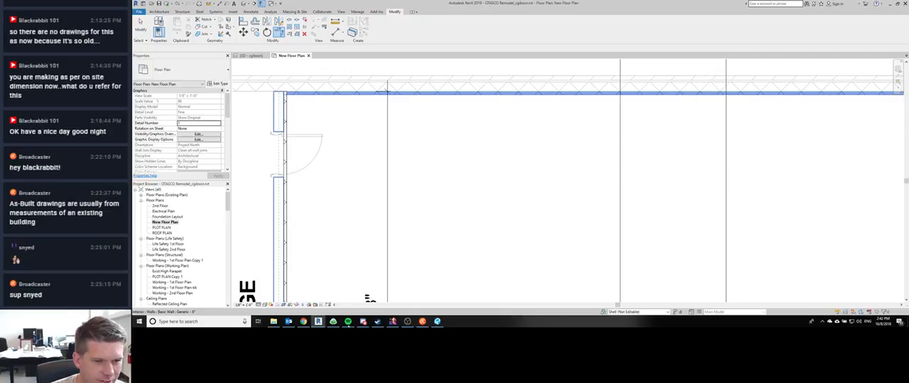
Step: Switch to the Basecamp chat and reply "Thanks!" to the coworker's message about a returned call
click(333, 321)
click(653, 52)
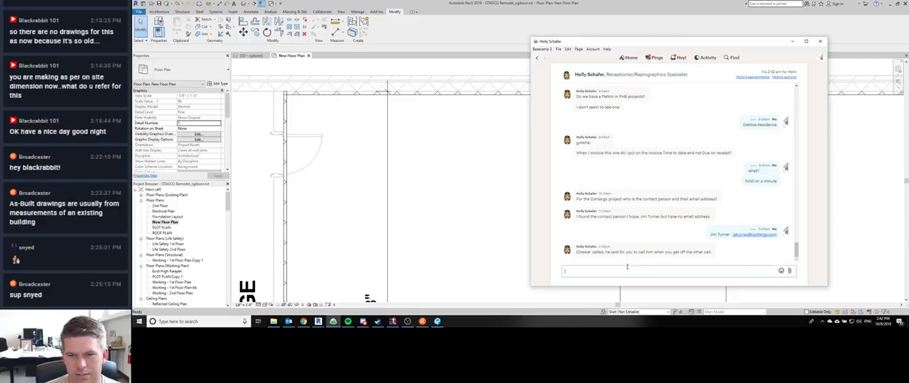
text(Thanks!)
key(Return)
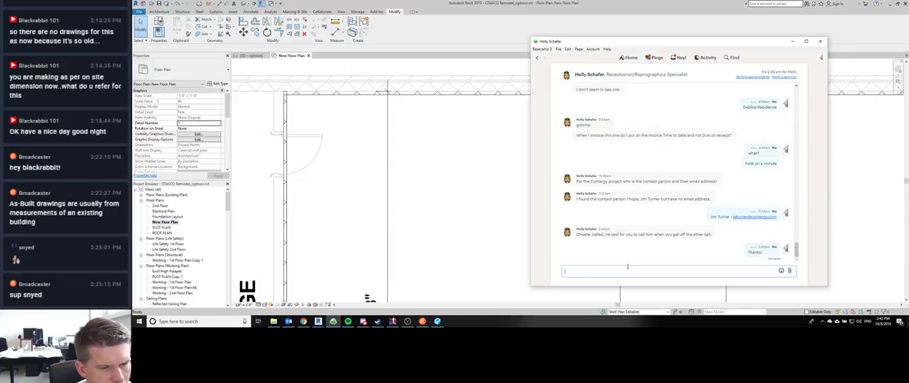
click(627, 266)
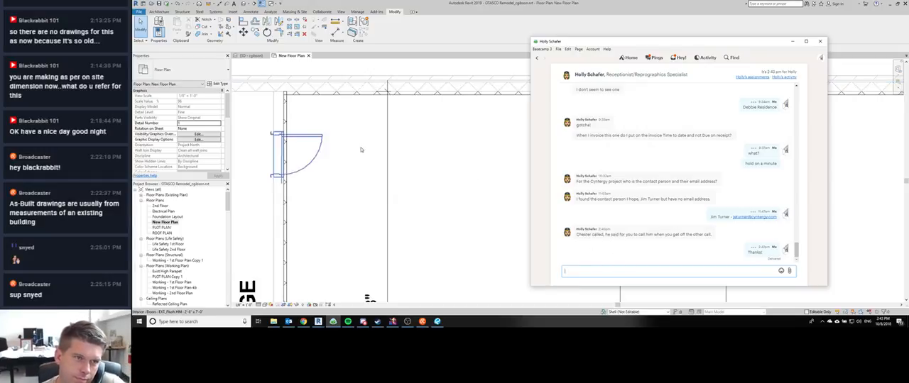
Step: Return to Revit and trim the storage wall furring and the upper exterior wall furring to a corner
click(303, 105)
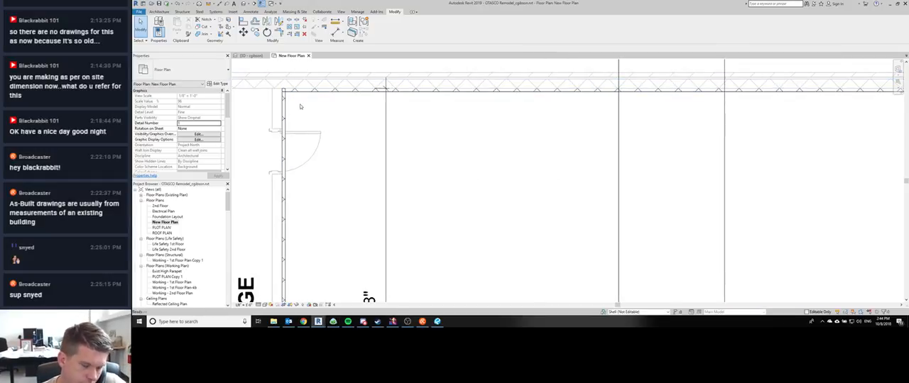
middle_drag(299, 106, 299, 110)
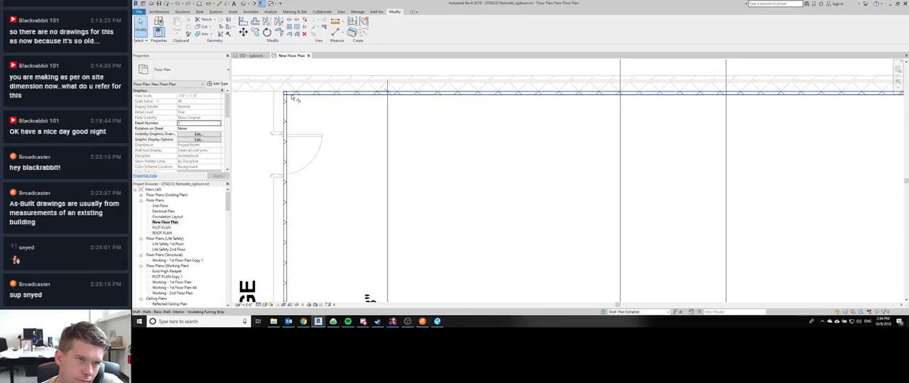
click(293, 100)
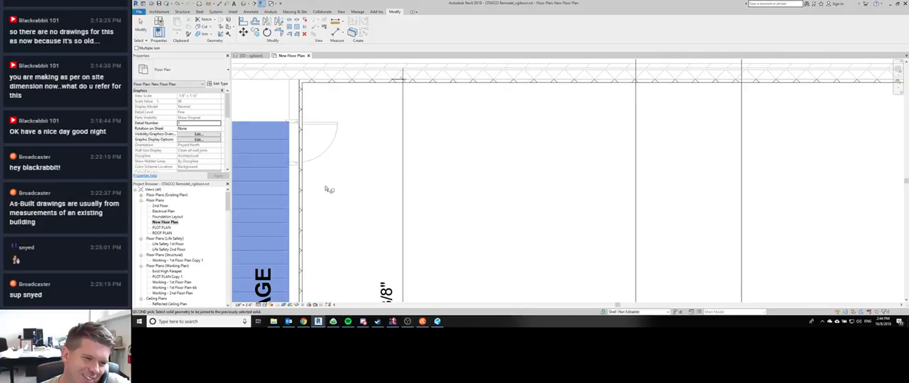
Step: Join the Insulating Furring Strip wall along the storage room with the Generic wall behind it so the door opening cuts through
scroll(425, 188, down, 4)
scroll(392, 158, up, 5)
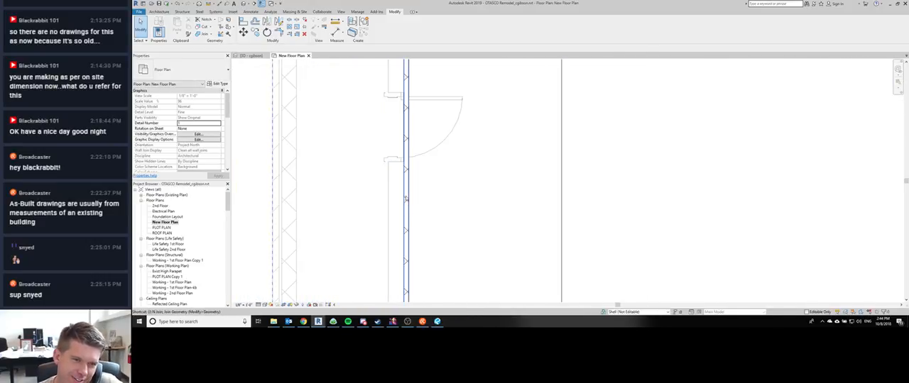
key(n)
middle_drag(401, 107, 400, 189)
click(405, 161)
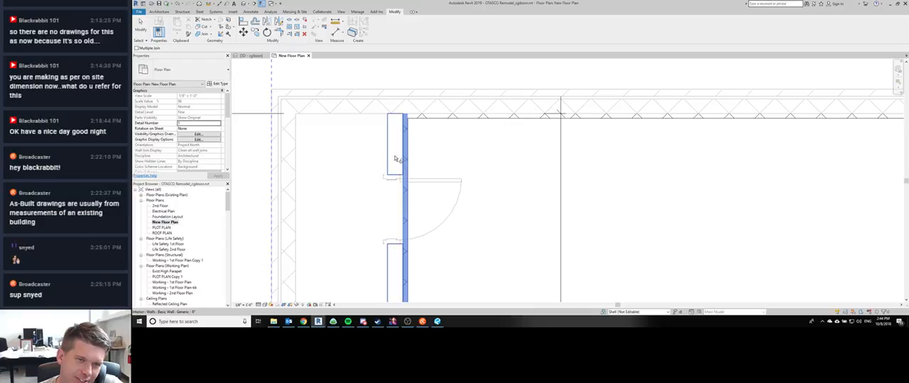
click(396, 168)
scroll(479, 187, down, 2)
middle_drag(479, 186, 389, 154)
scroll(389, 154, down, 2)
key(Escape)
Step: Trim the Insulating Furring Strip walls to a corner where the stair enclosure meets the exterior wall below the 1HR rated vestibule
scroll(374, 238, down, 2)
middle_drag(374, 237, 377, 192)
scroll(368, 249, up, 5)
scroll(383, 136, down, 2)
scroll(396, 220, up, 2)
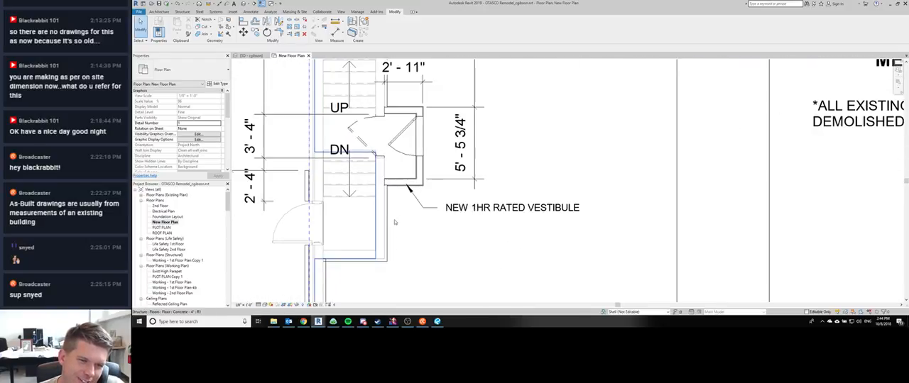
middle_drag(396, 235, 417, 169)
scroll(417, 169, down, 1)
scroll(374, 211, up, 3)
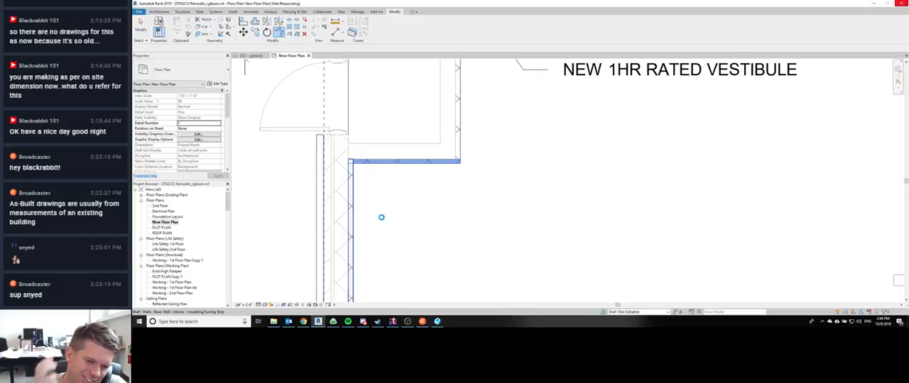
scroll(381, 217, down, 2)
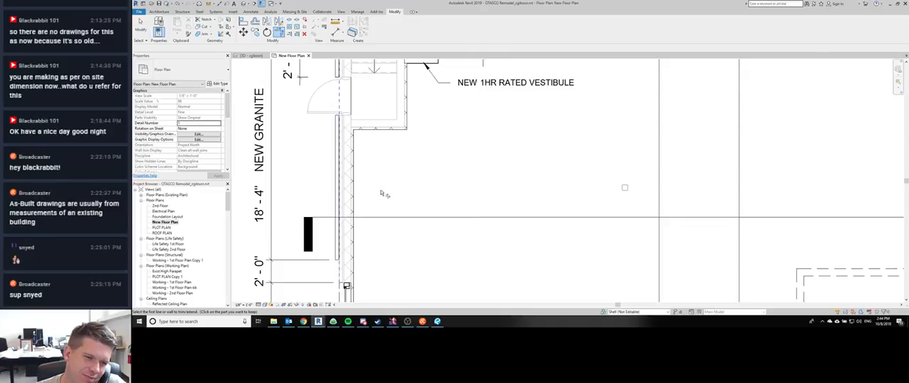
Step: Join the exterior furring wall beside the REMOVE EXIST. WALL note with the Existing Brick on CMU wall
scroll(390, 215, down, 2)
middle_drag(398, 239, 408, 152)
key(Escape)
scroll(395, 203, up, 1)
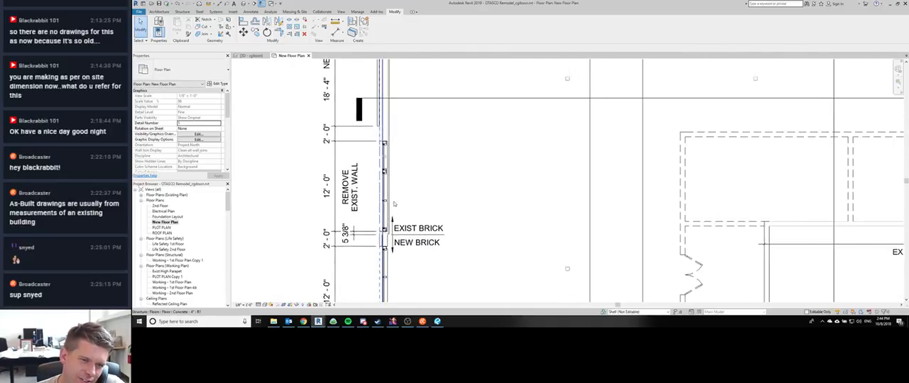
click(389, 127)
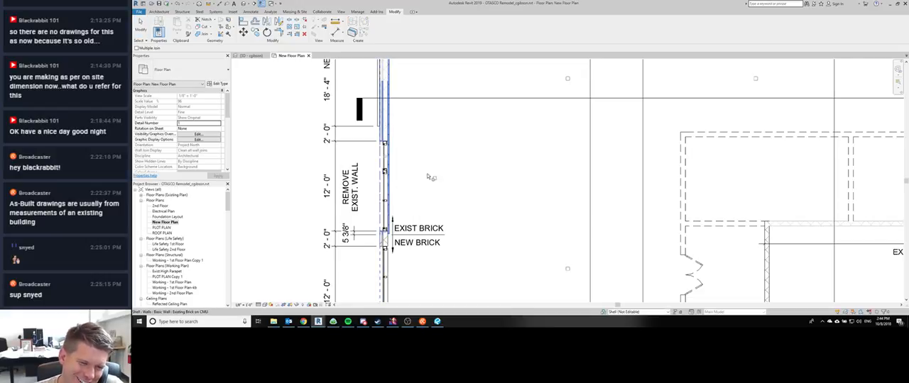
key(Escape)
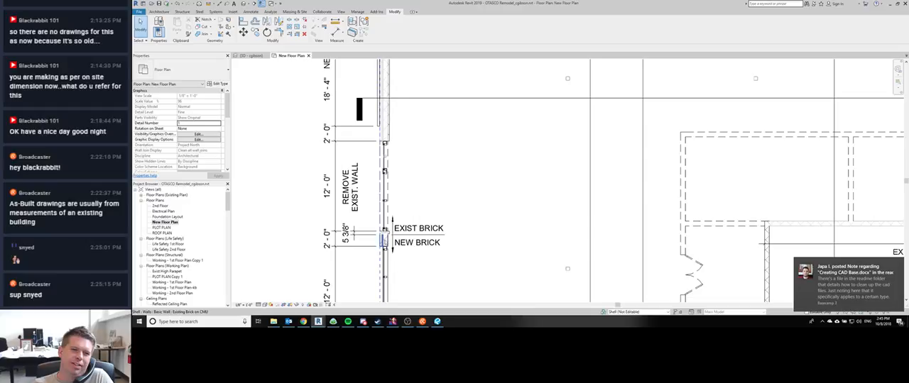
scroll(384, 240, up, 4)
scroll(384, 192, up, 3)
key(d)
key(i)
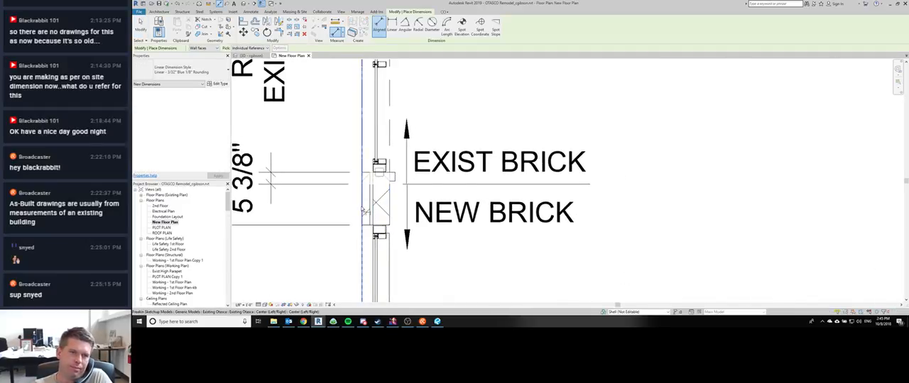
click(362, 211)
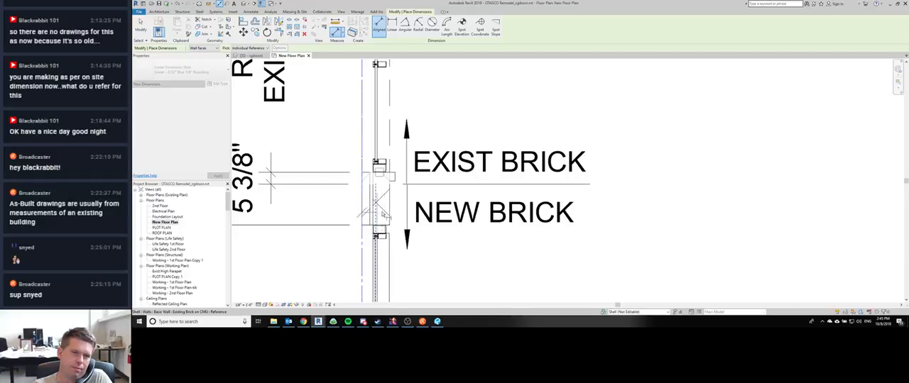
key(Escape)
key(Escape)
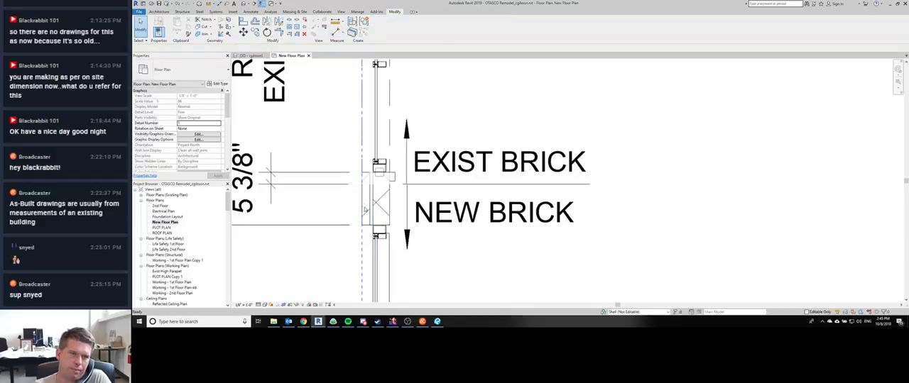
Step: Draw a horizontal Medium Lines detail line from the outer face into the pier at the NEW BRICK note
key(d)
key(l)
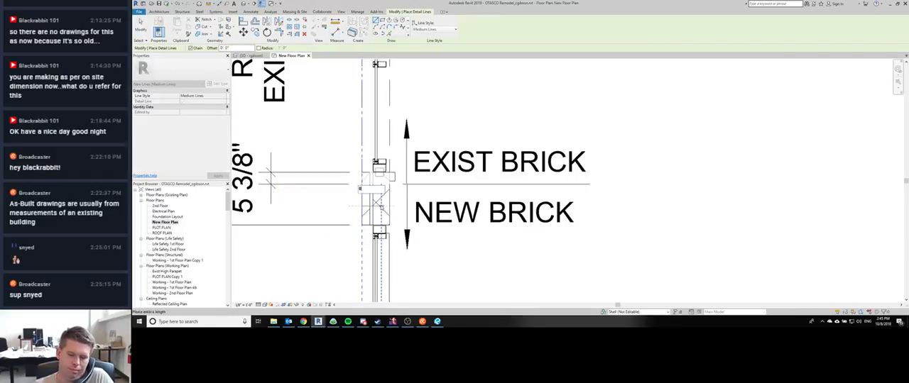
click(379, 206)
key(Escape)
key(Escape)
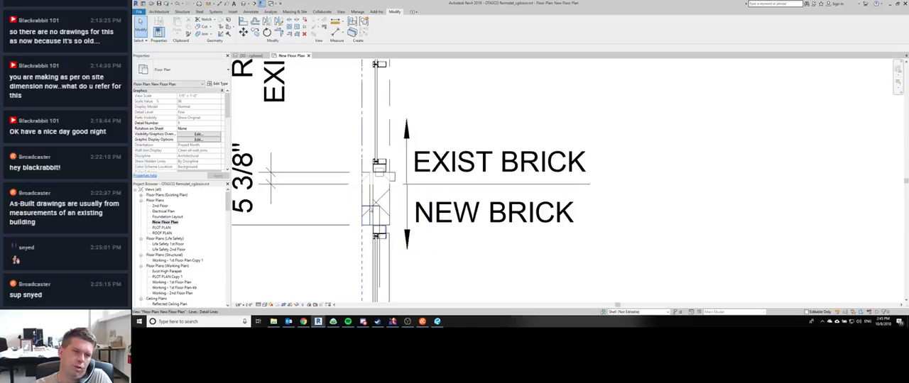
Step: Switch from the floor plan to the 3D view and turn off its section box
click(368, 202)
key(ctrl+Tab)
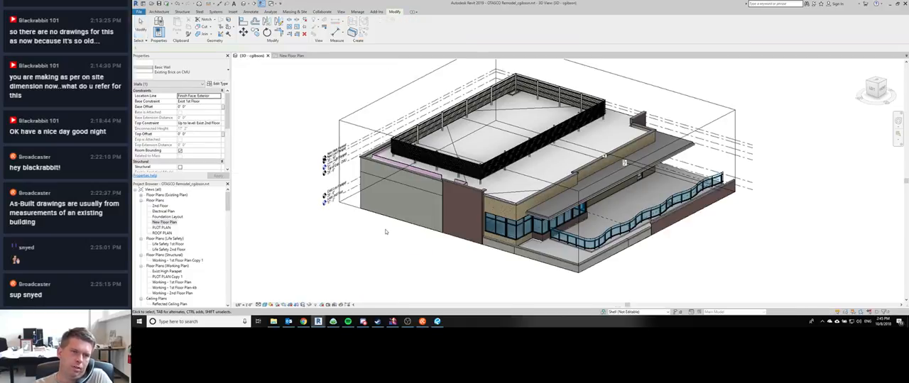
shift+middle_drag(459, 280, 496, 289)
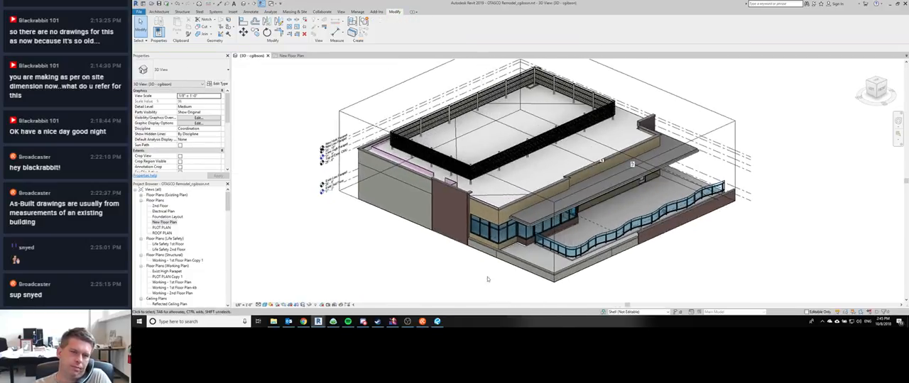
click(227, 149)
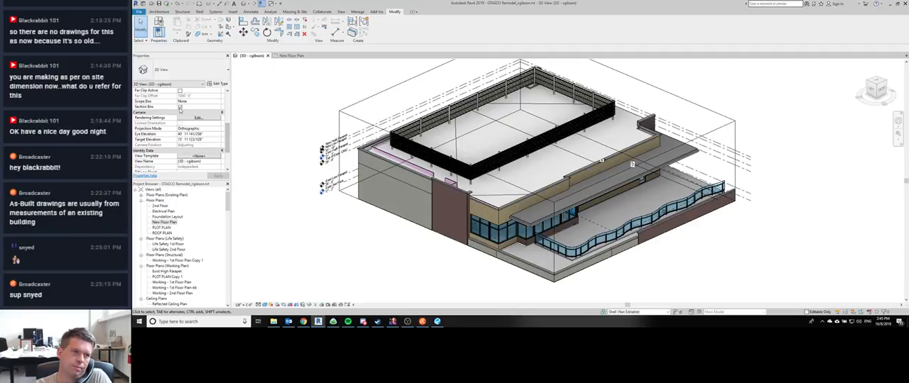
click(180, 107)
middle_drag(377, 218, 378, 218)
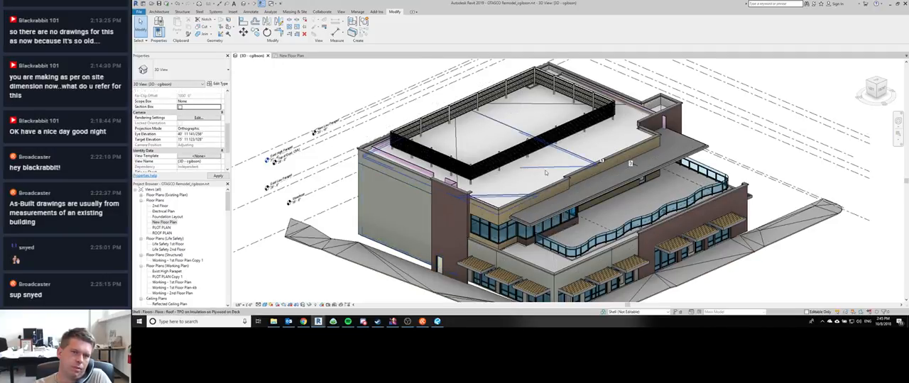
Step: Temporarily hide the site topography around the base of the building in the 3D view
drag(543, 250, 479, 234)
middle_drag(478, 234, 426, 207)
scroll(426, 208, down, 1)
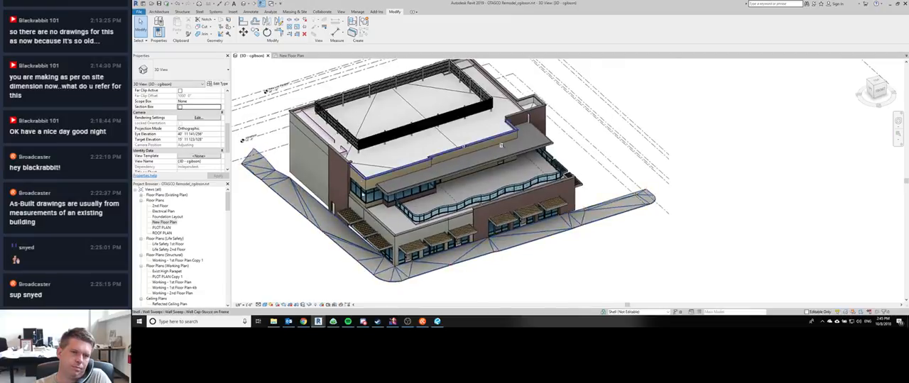
scroll(412, 238, up, 3)
shift+middle_drag(385, 251, 471, 203)
click(472, 203)
key(h)
key(h)
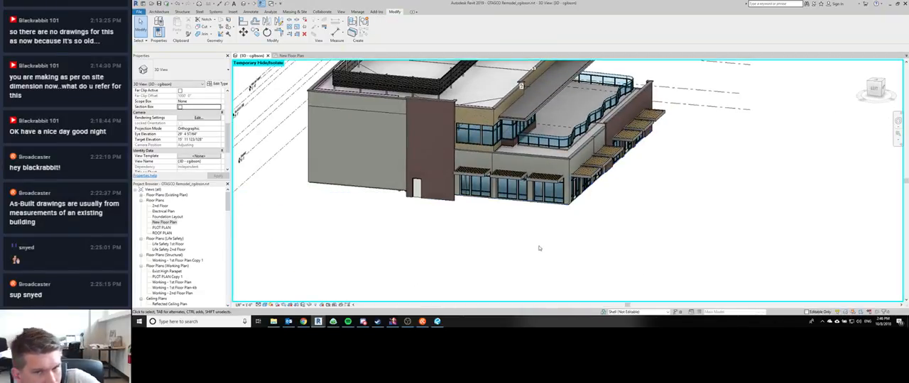
Step: Select both Existing Brick on CMU walls that meet at the storefront corner below the curved terrace railing
scroll(489, 252, up, 5)
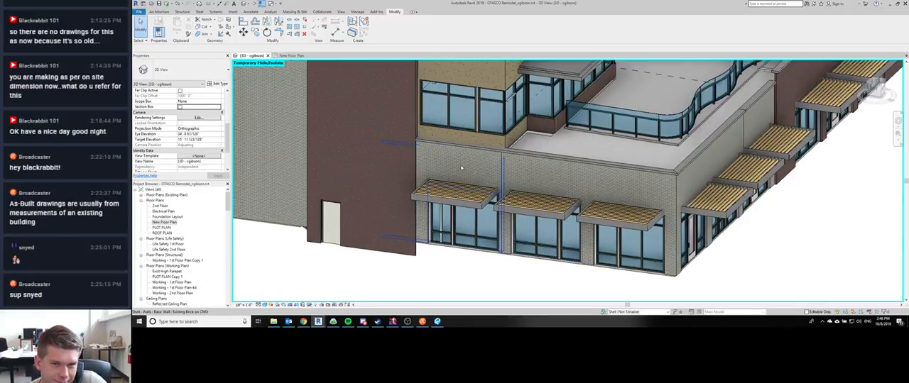
click(579, 193)
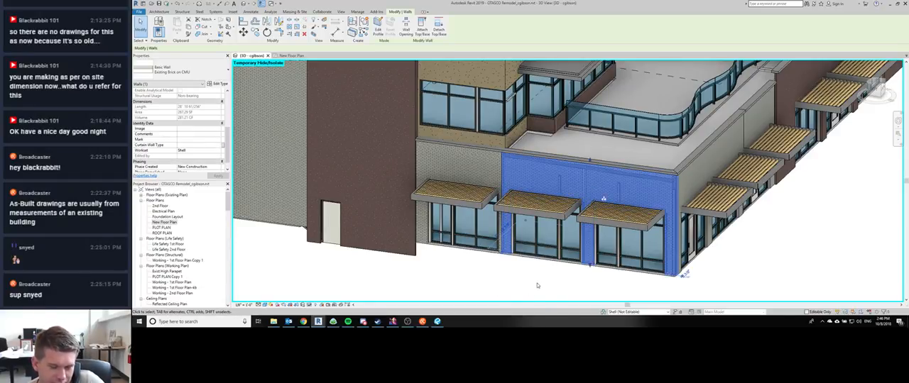
shift+middle_drag(563, 288, 526, 183)
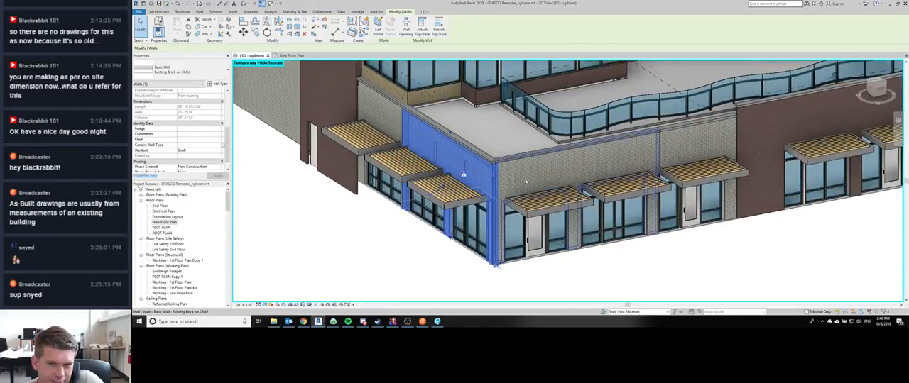
ctrl+click(527, 183)
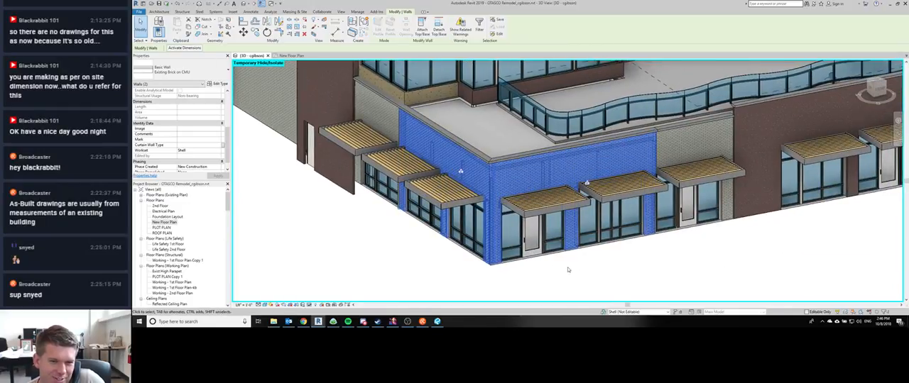
click(567, 270)
click(524, 176)
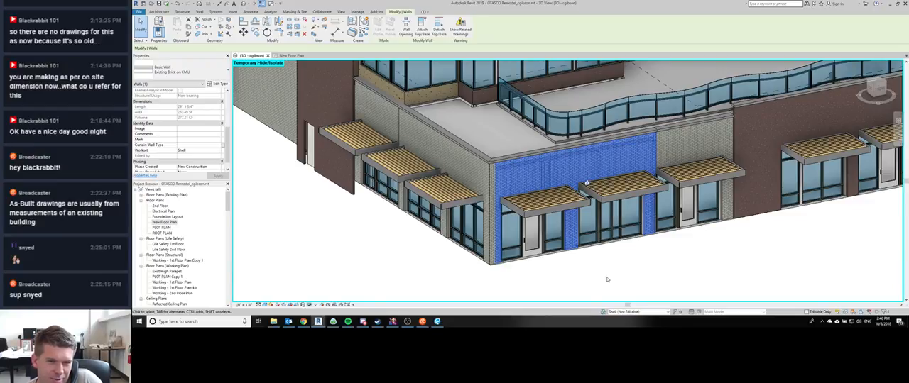
ctrl+click(472, 185)
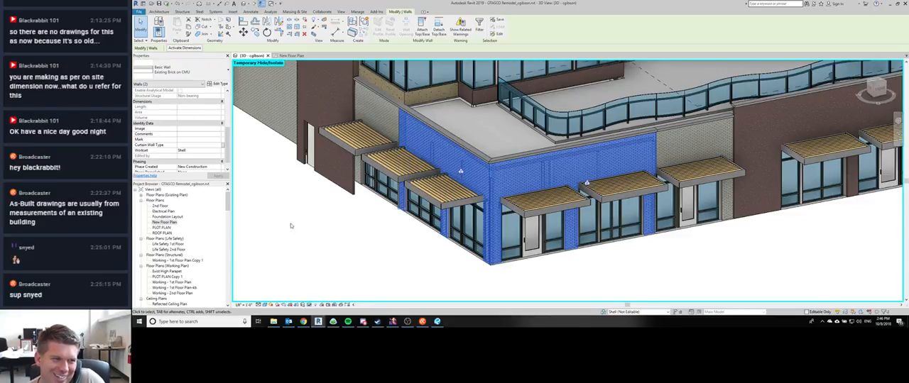
Step: Review the layer assembly of the Existing Brick on CMU type used by the two corner walls
click(195, 75)
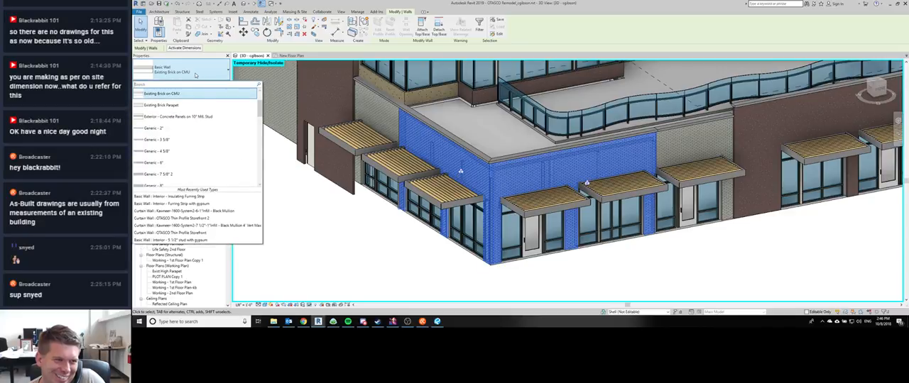
scroll(202, 142, up, 3)
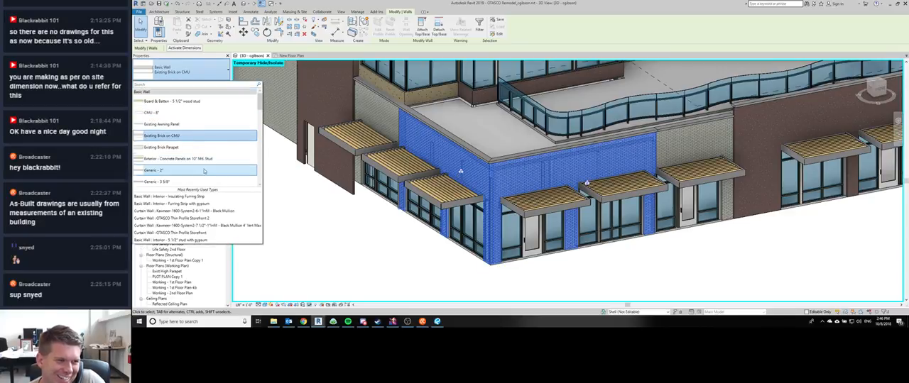
click(197, 137)
click(215, 87)
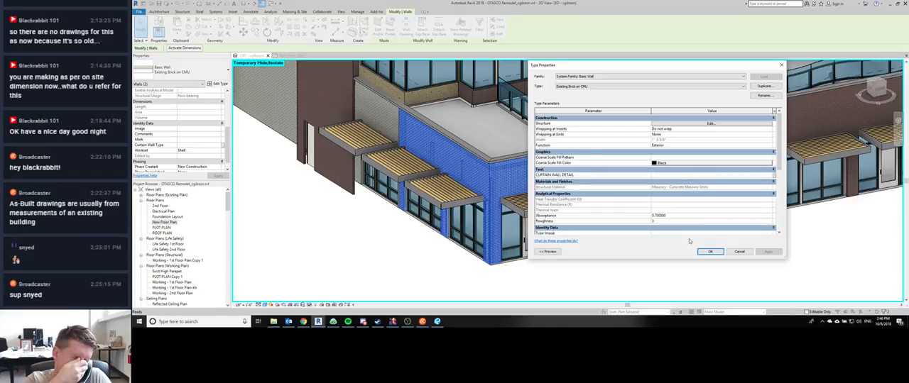
click(710, 124)
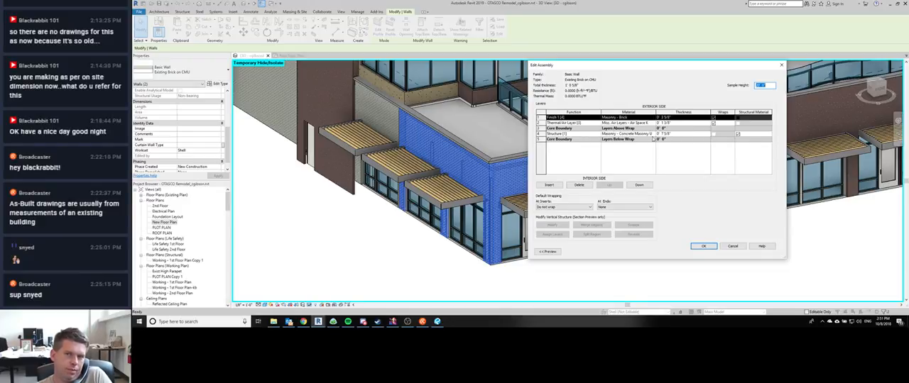
click(714, 246)
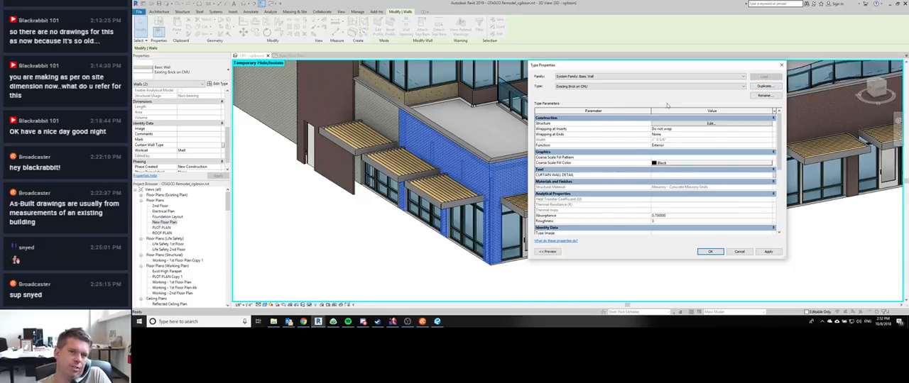
Step: Duplicate the Existing Brick on CMU wall type under the name New Brick on New Stud
click(762, 87)
click(539, 178)
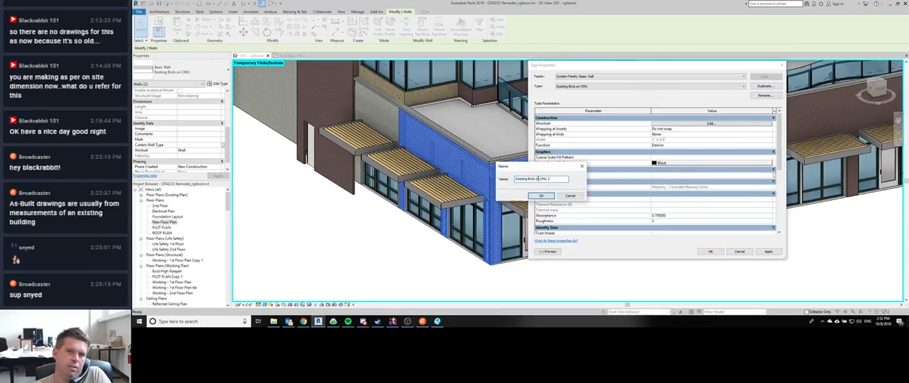
double_click(540, 178)
click(527, 179)
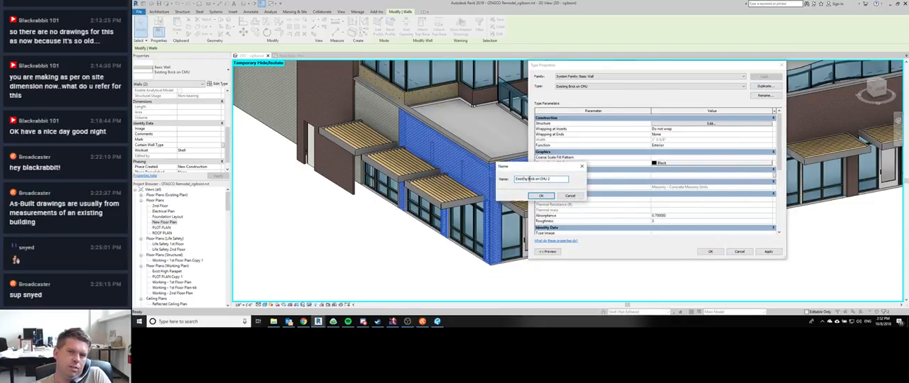
text(New)
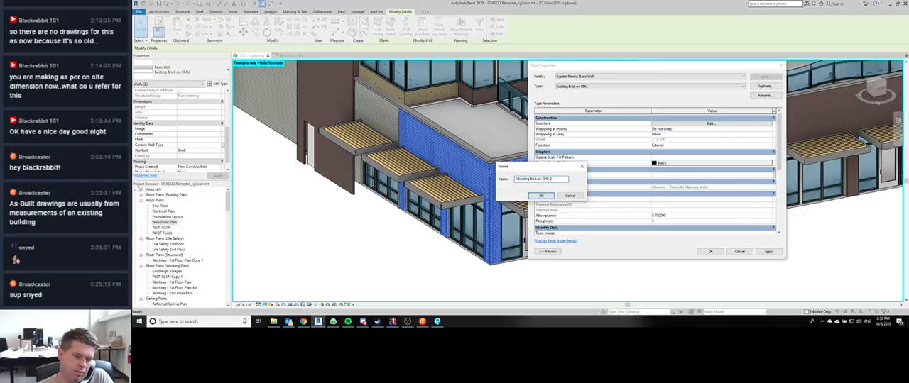
key(Delete)
key(Delete)
key(Delete)
key(Delete)
key(Delete)
key(Delete)
key(Delete)
key(Delete)
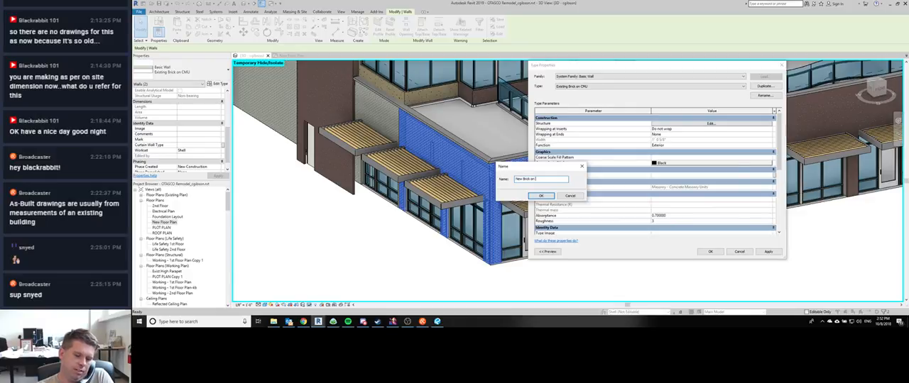
text(New Stud)
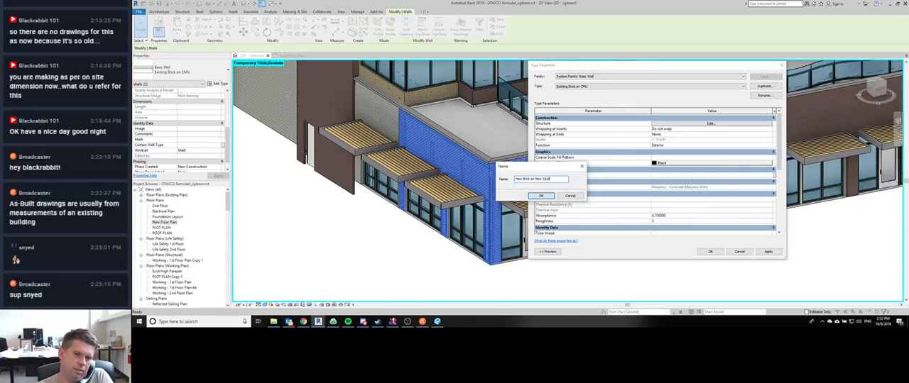
key(Return)
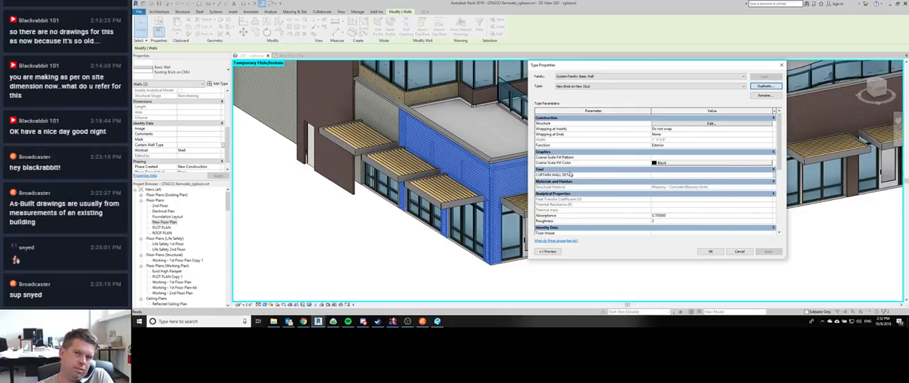
Step: Set the structure layer thickness of the New Brick on New Stud wall type to 6 inches
click(687, 125)
click(685, 134)
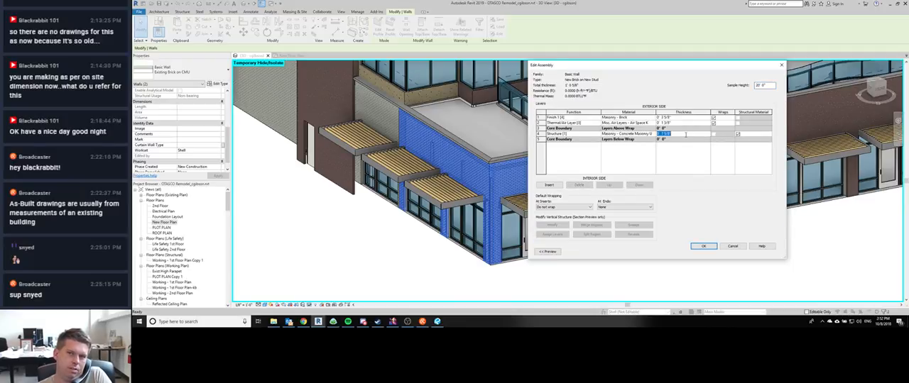
text(8)
key(Tab)
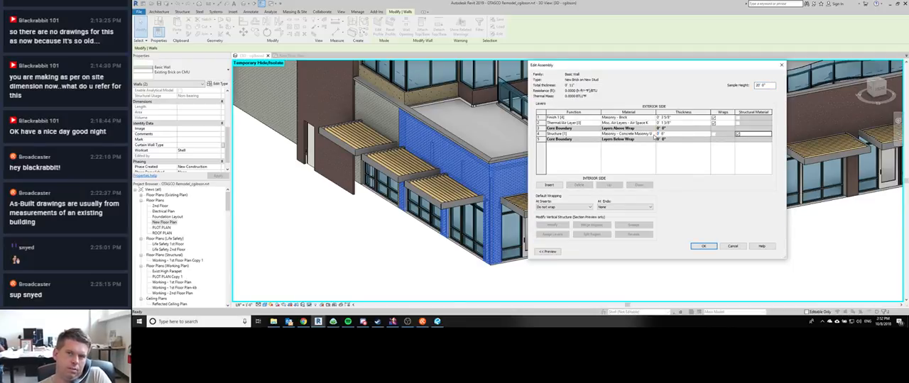
Step: Search the project materials for stud and change the structure layer's material to Metal - Stud Layer
click(654, 134)
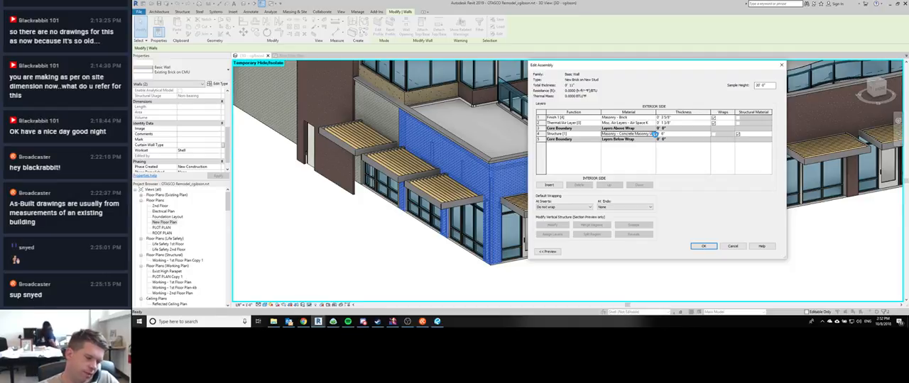
click(655, 135)
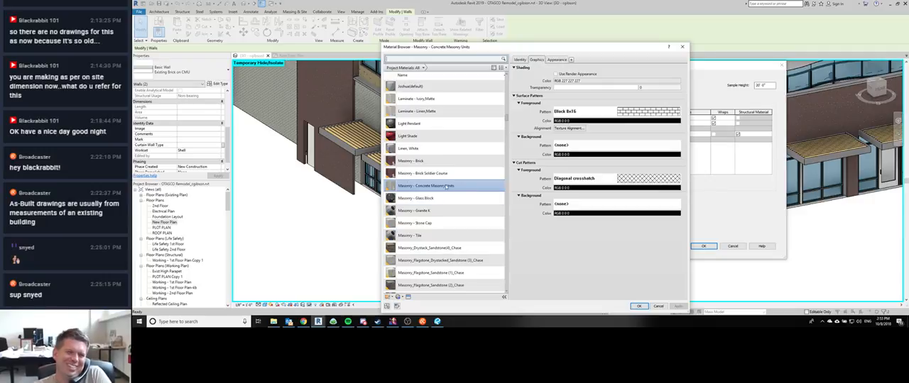
scroll(430, 107, up, 1)
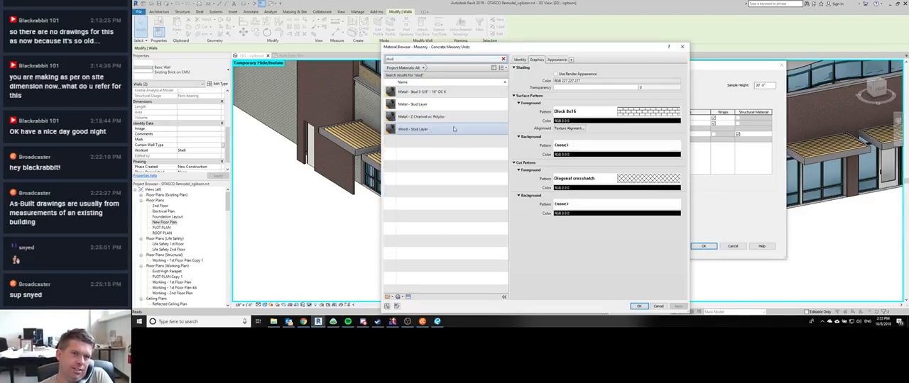
click(454, 129)
double_click(455, 129)
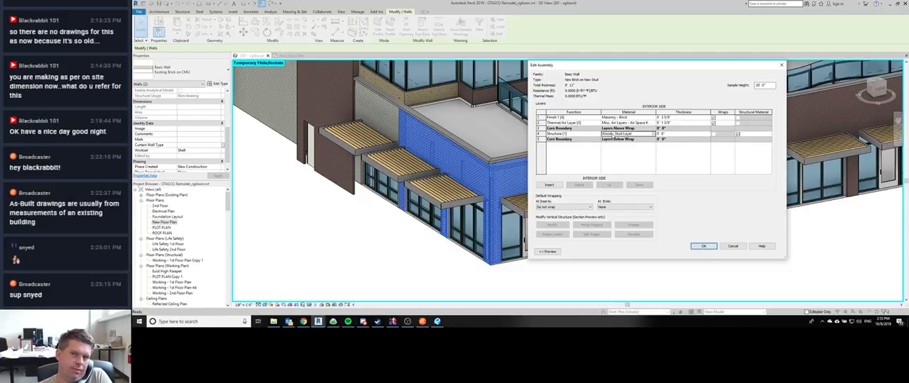
double_click(608, 134)
text(Metal)
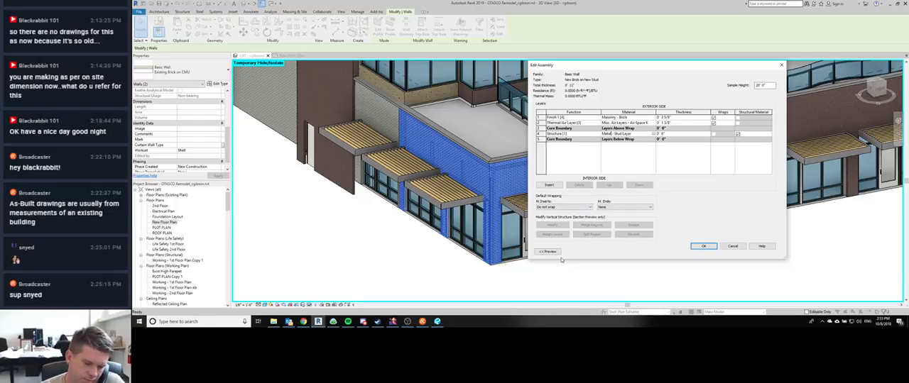
Step: Open Chrome Remote Desktop and connect to the first computer under My Computers by entering its PIN
key(super)
text(remote)
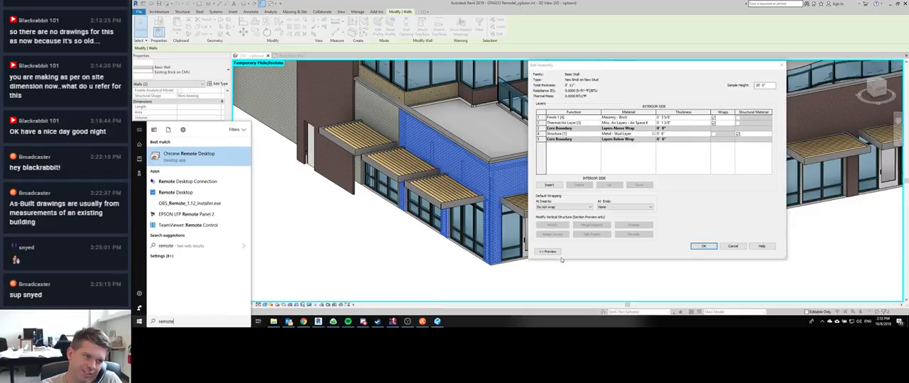
key(Return)
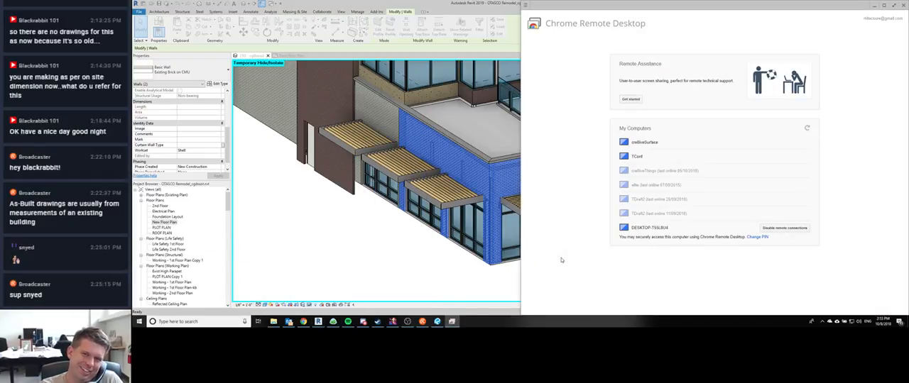
click(648, 144)
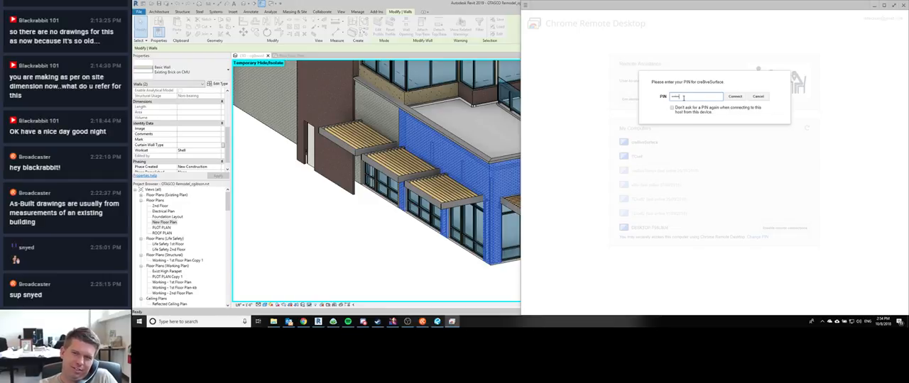
key(Return)
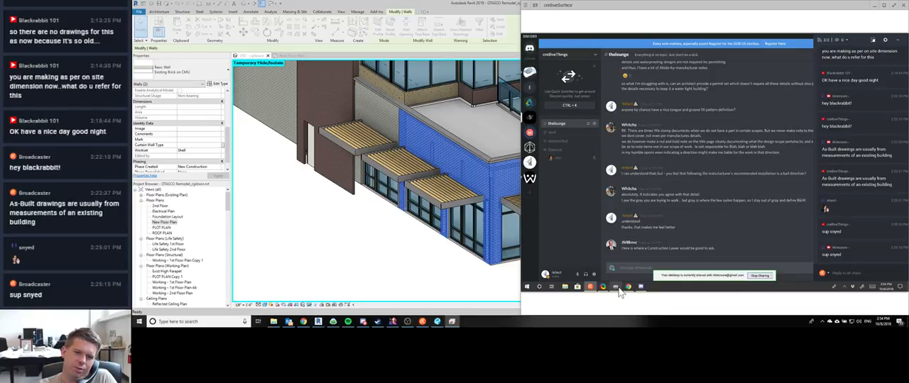
mouse_move(616, 293)
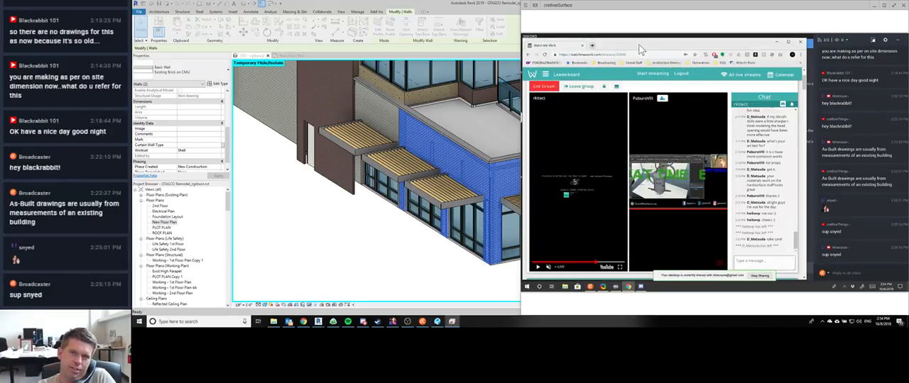
Step: Launch SketchBook on the remote Surface computer
key(ctrl+t)
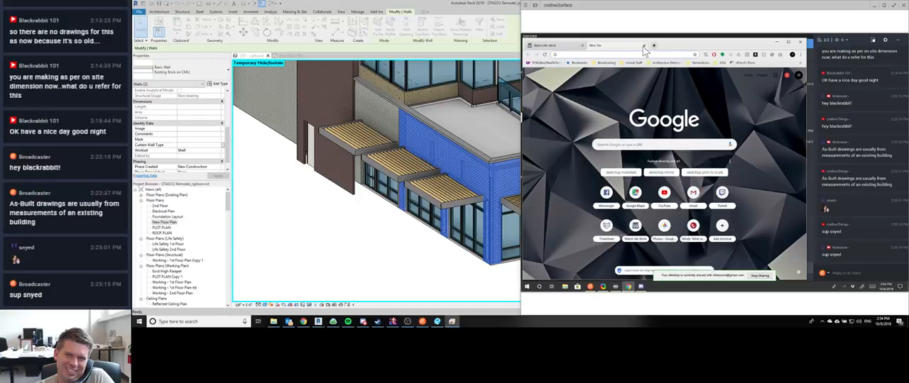
click(645, 46)
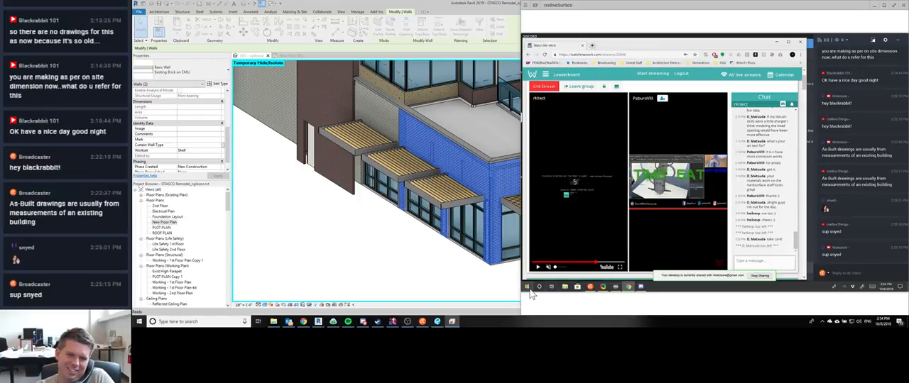
click(535, 288)
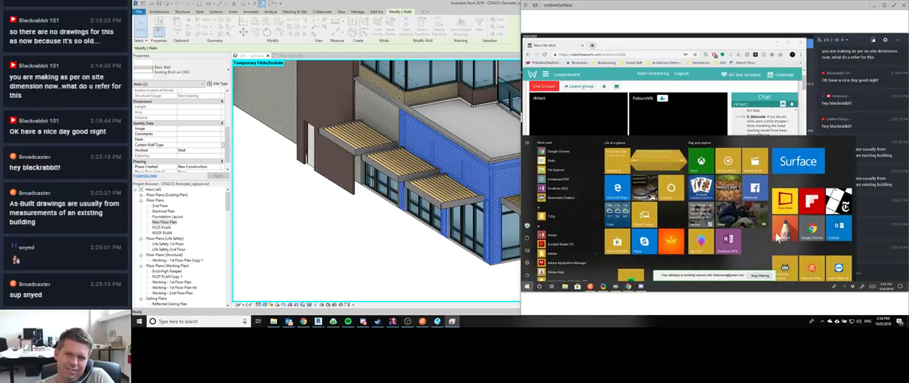
click(737, 232)
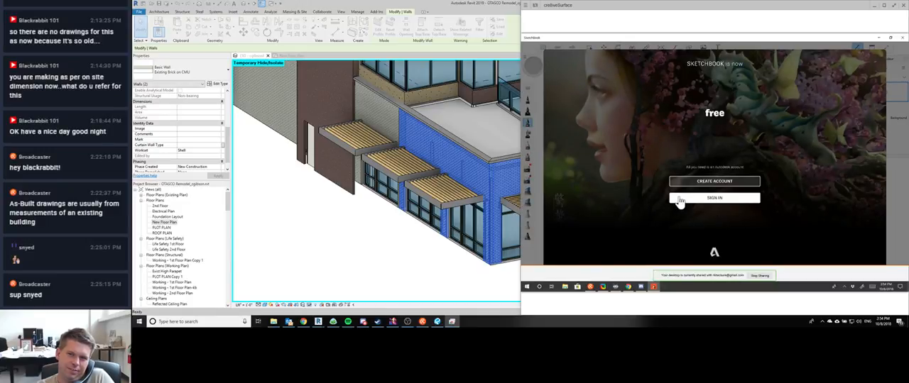
Step: Sign in to SketchBook by entering the Autodesk account e-mail and password, and close the login confirmation
click(714, 199)
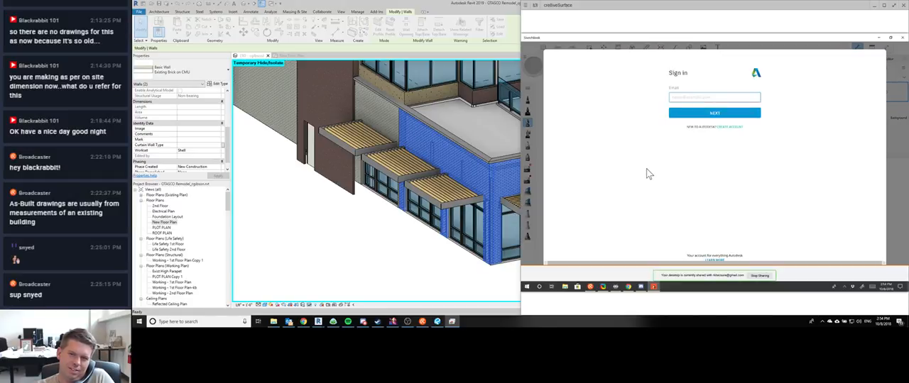
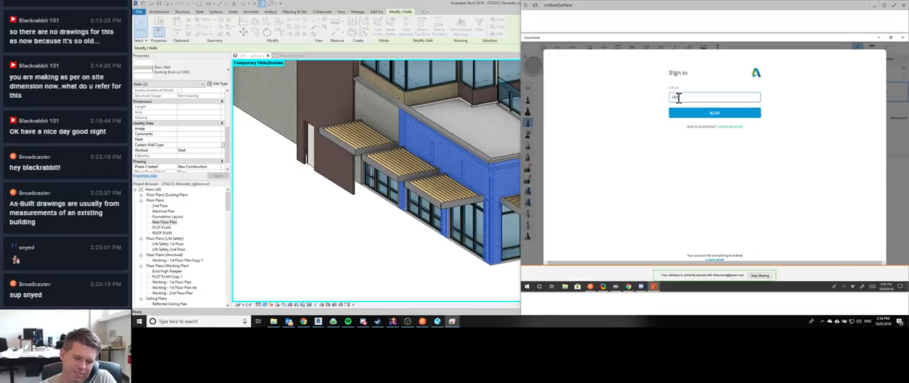
key(Return)
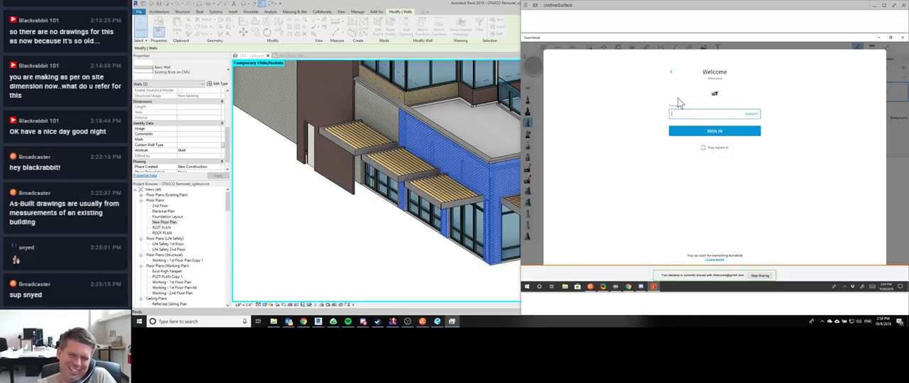
text(********)
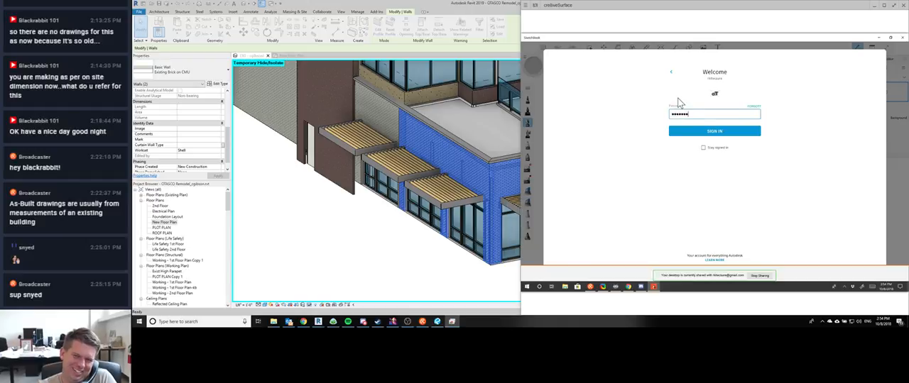
key(Return)
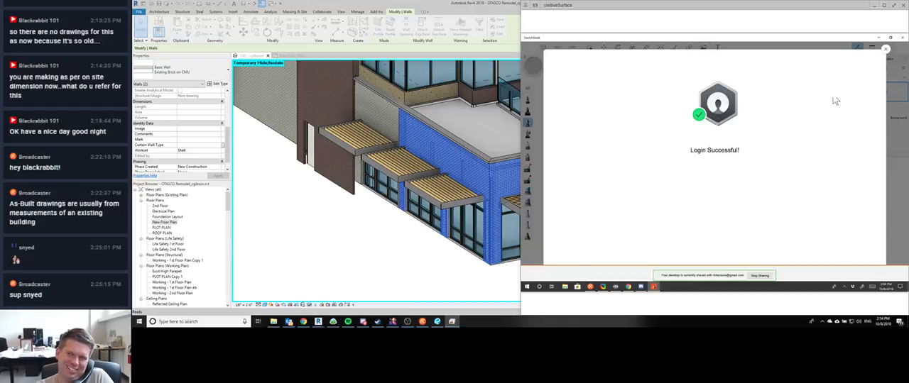
click(885, 50)
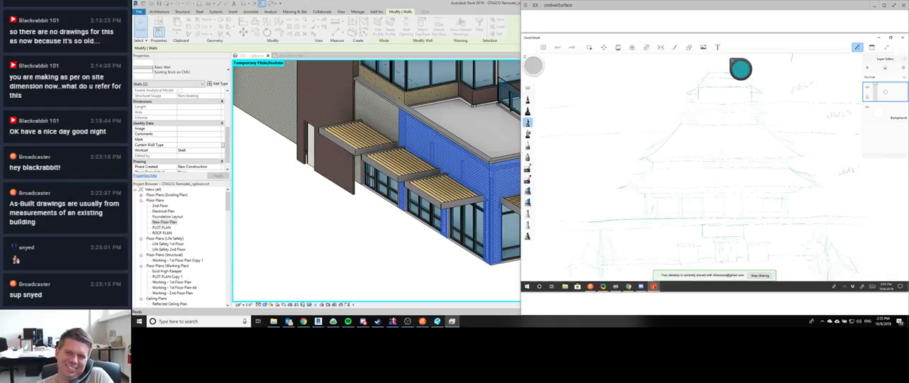
click(543, 48)
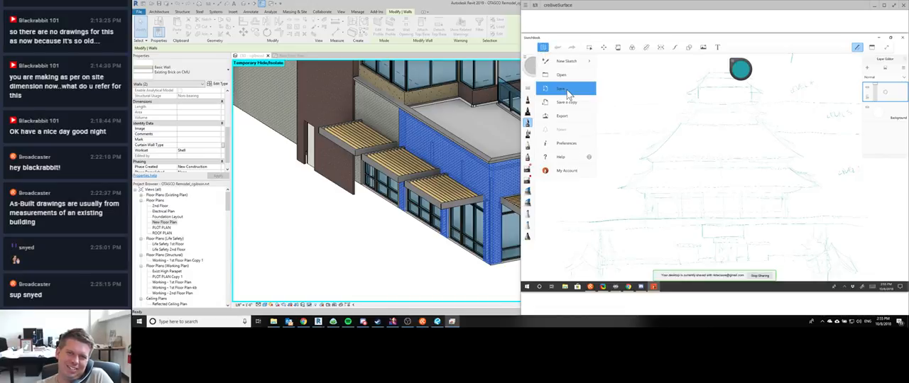
click(566, 90)
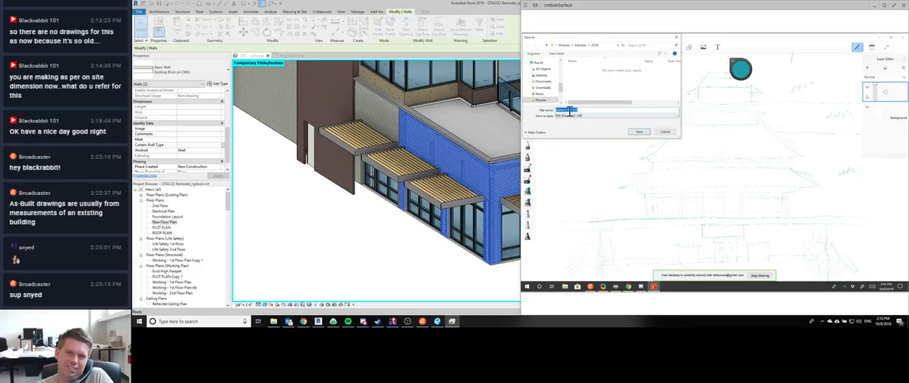
click(663, 131)
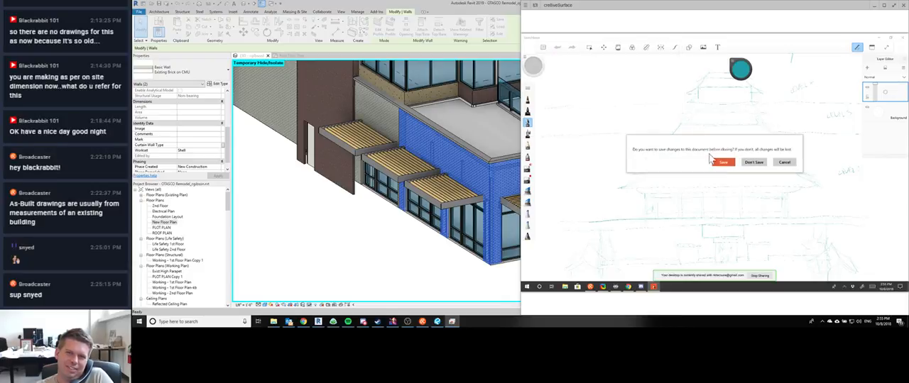
Step: Save the existing temple drawing as a TIFF in the 2018 pictures folder to get a blank sketch
click(723, 162)
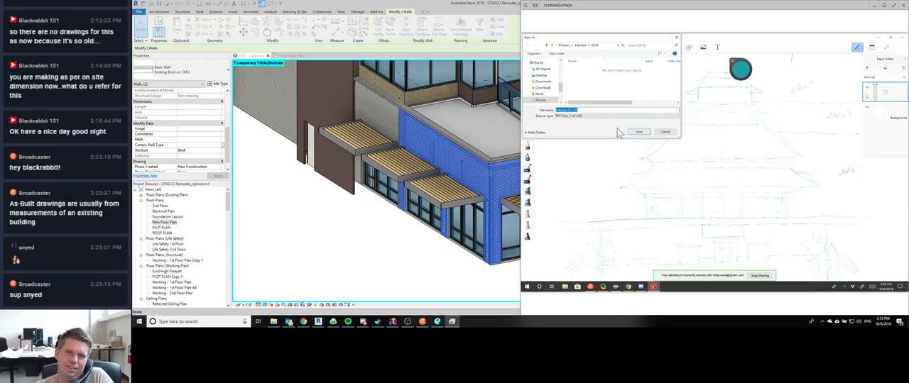
click(573, 113)
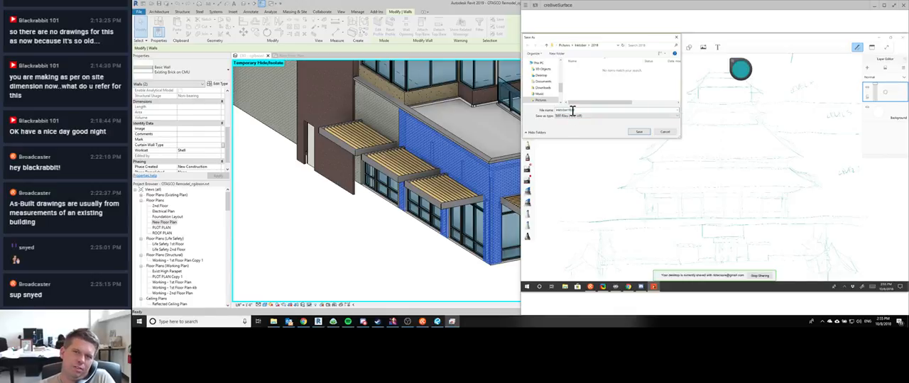
key(Return)
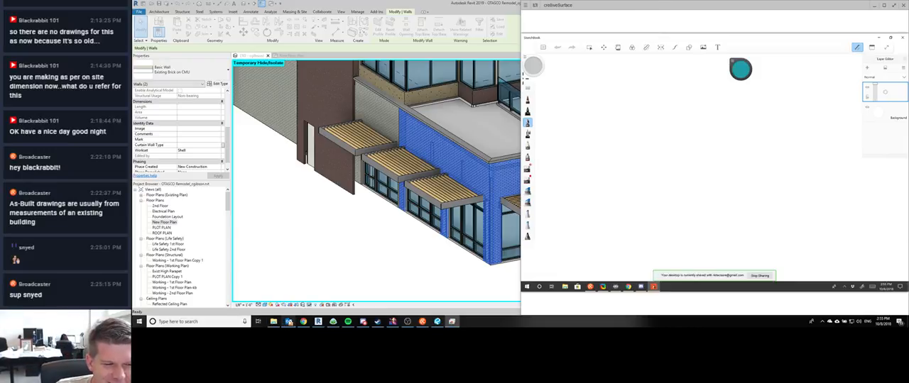
Step: Check the Outlook inbox and the client redlines floor plan, and return to the remote SketchBook window
click(289, 321)
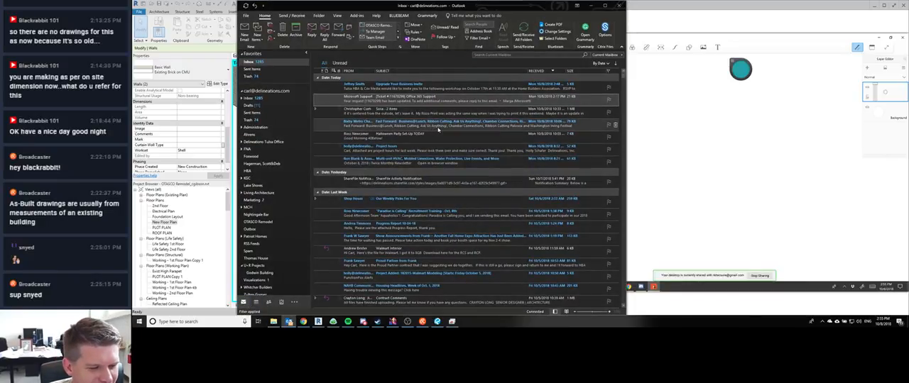
click(695, 8)
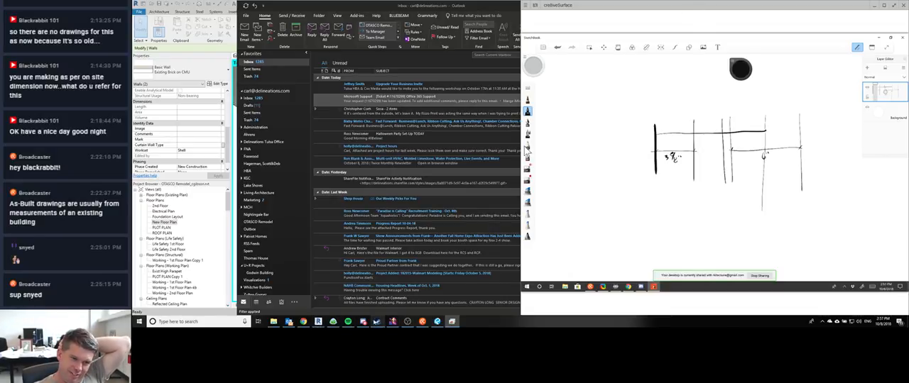
click(437, 322)
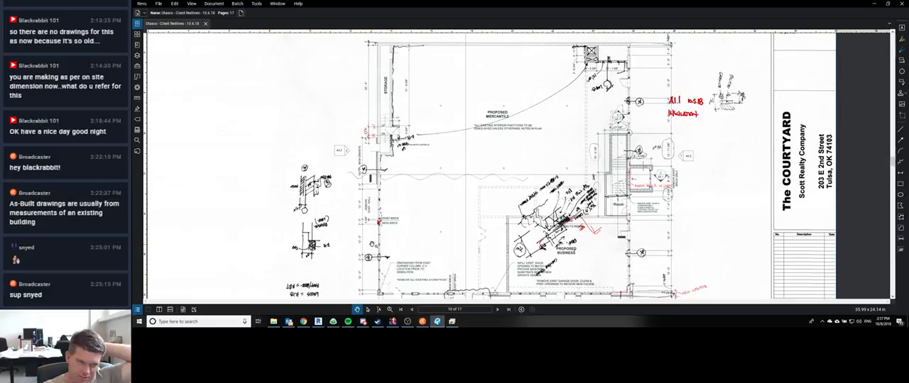
click(457, 323)
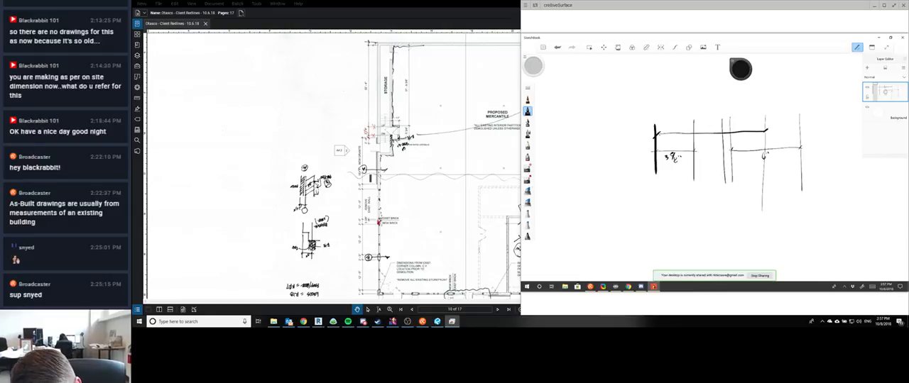
Step: Redraw the stud centerline dashed and mark dimensions of 8" from the brick face, 3" for the half stud, and x for the gap
drag(765, 126, 763, 209)
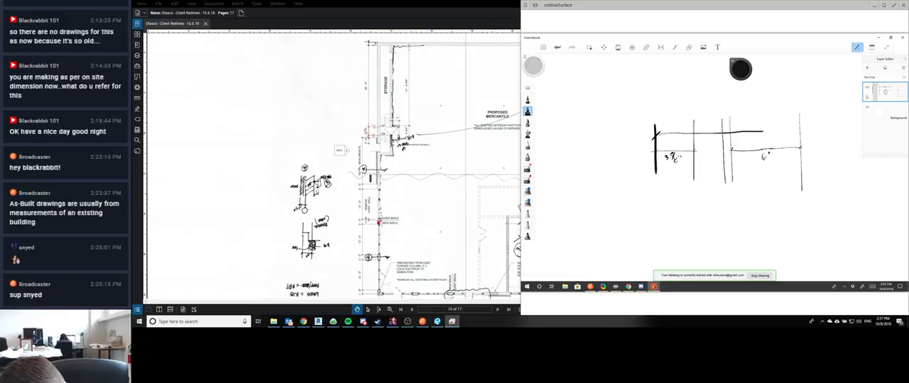
drag(764, 119, 767, 213)
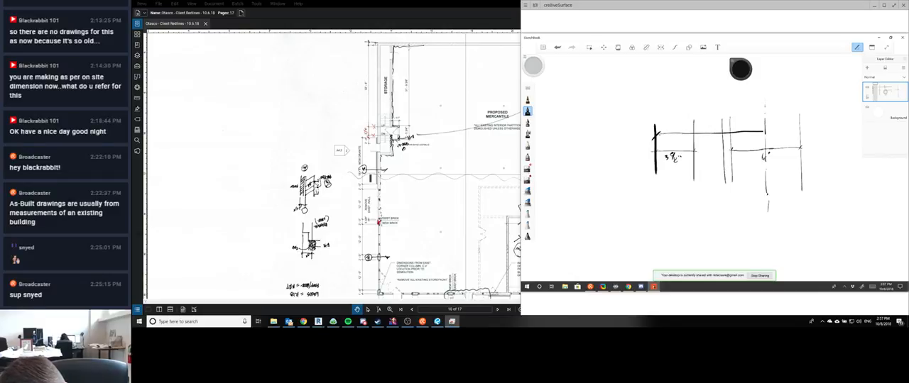
drag(762, 130, 768, 132)
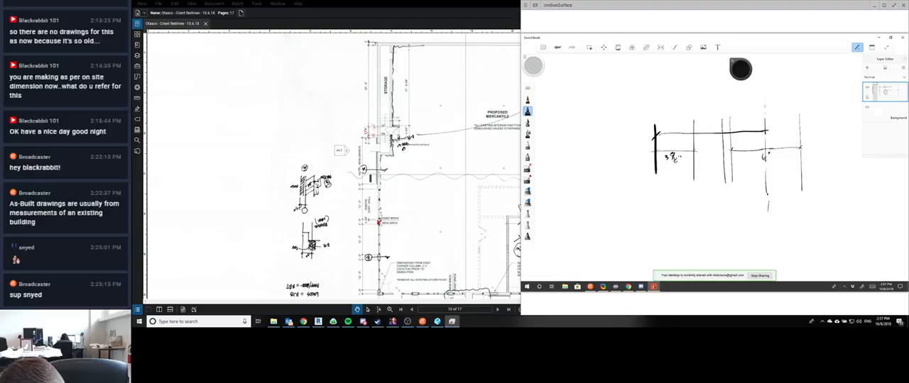
drag(715, 114, 714, 125)
drag(719, 110, 719, 114)
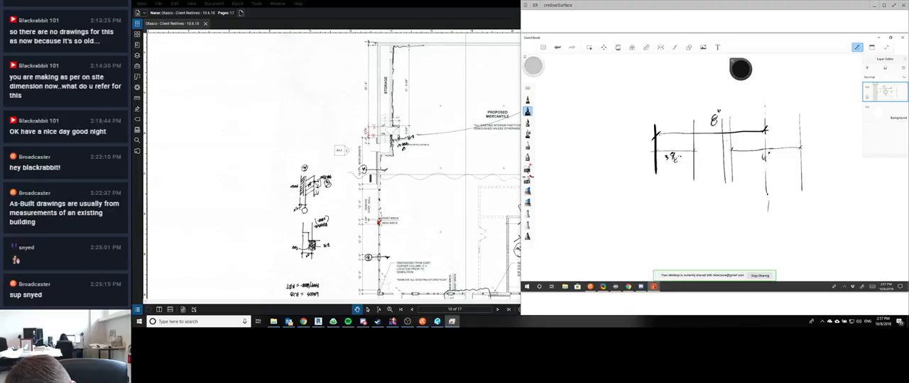
drag(731, 140, 764, 139)
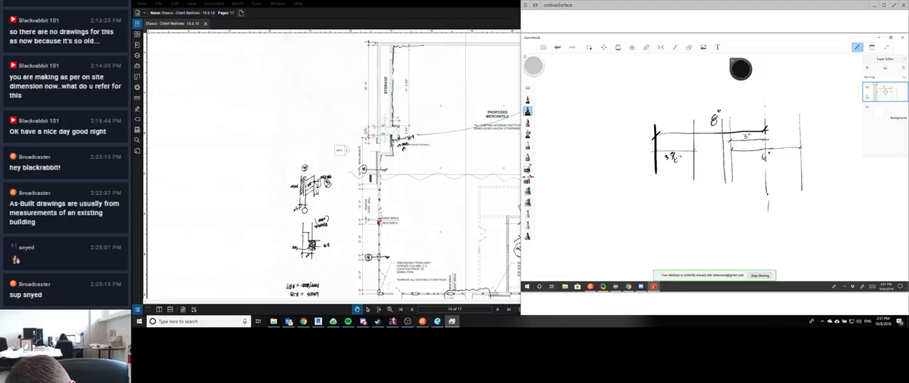
drag(693, 141, 730, 141)
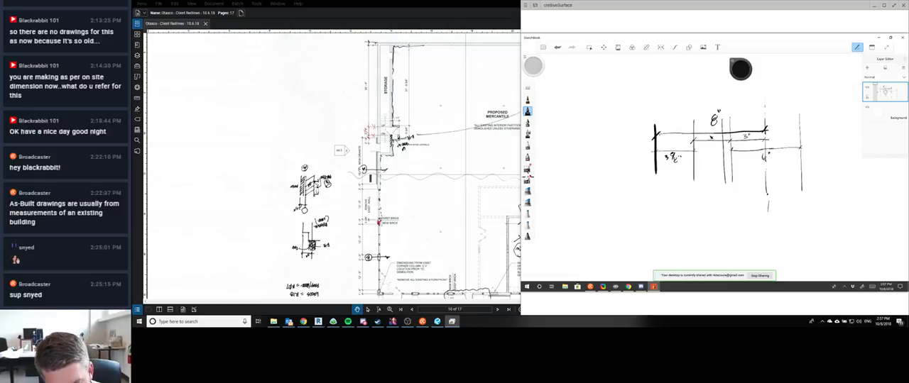
Step: Hatch the 3 5/8" brick layer diagonally, draw wavy insulation inside the stud layer, and redraw the stud's inner face line longer
mouse_move(667, 114)
mouse_down()
mouse_move(654, 137)
mouse_move(663, 146)
mouse_up()
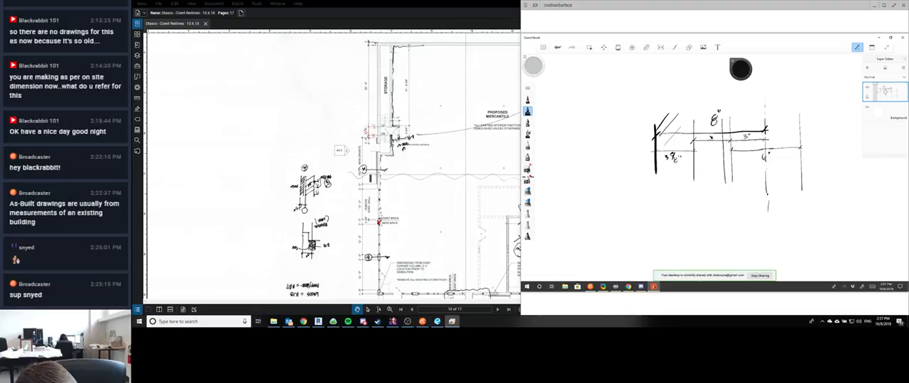
drag(694, 121, 658, 174)
drag(690, 152, 665, 179)
drag(695, 164, 675, 183)
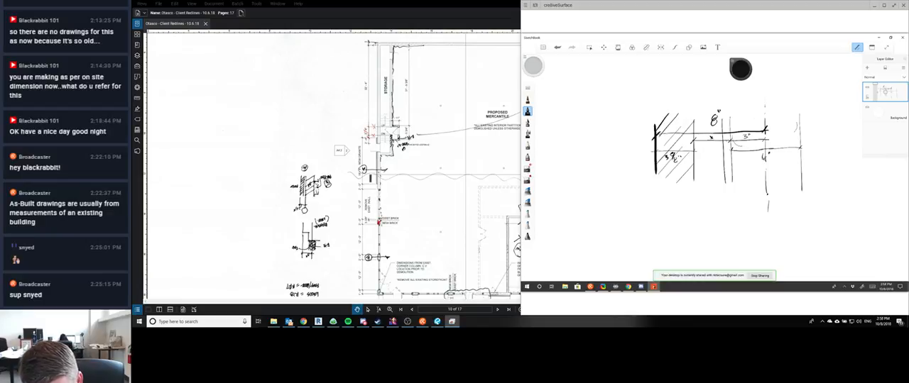
mouse_move(734, 167)
mouse_down()
mouse_move(762, 176)
mouse_move(761, 191)
mouse_move(794, 206)
mouse_up()
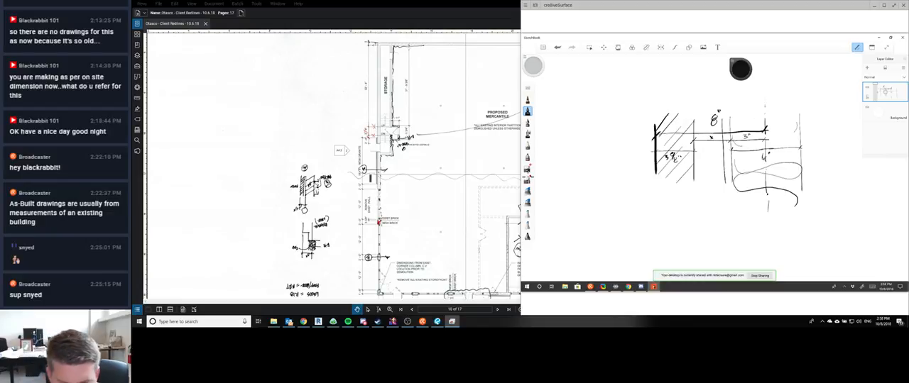
drag(798, 107, 802, 216)
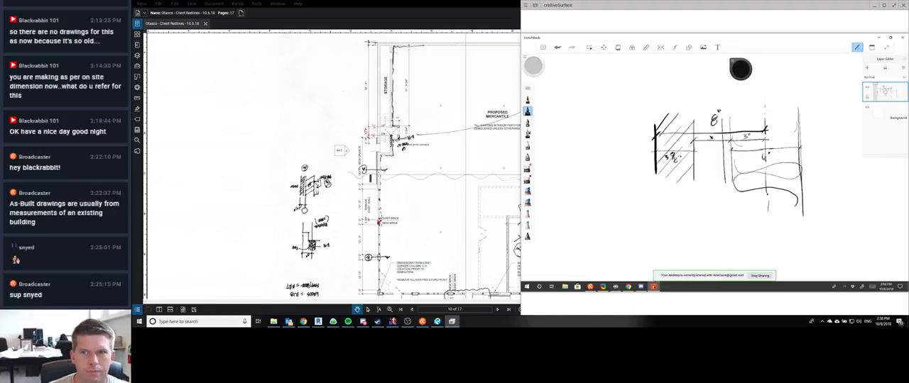
Step: Bring the client redlines plan forward and launch the Steel-Link.com Suite calculator
click(378, 13)
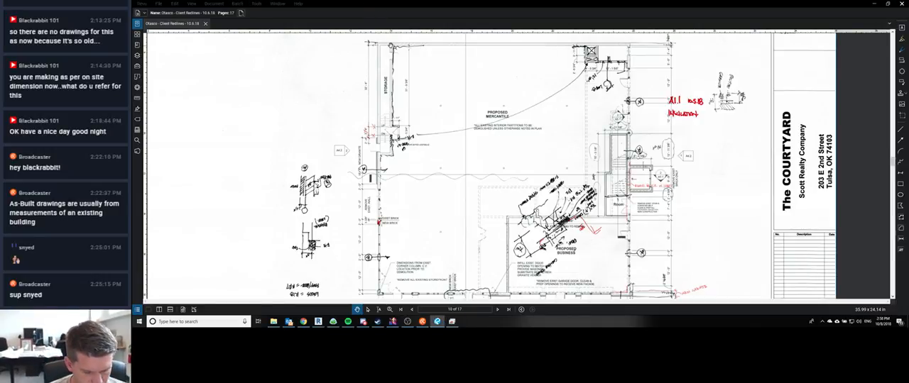
key(super)
text(epi)
key(Return)
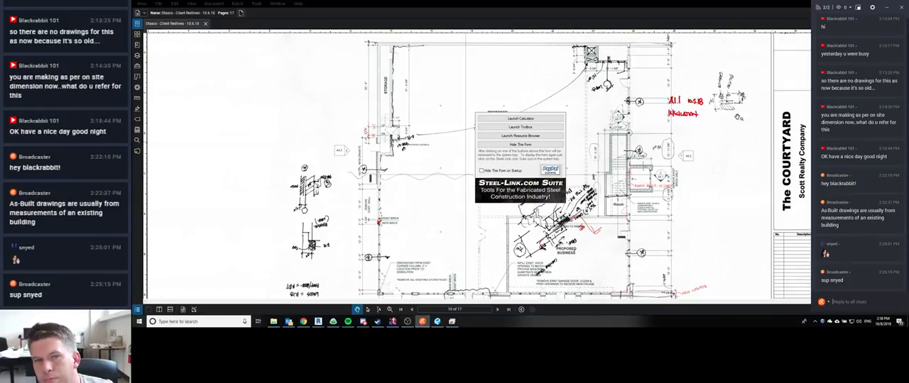
click(544, 119)
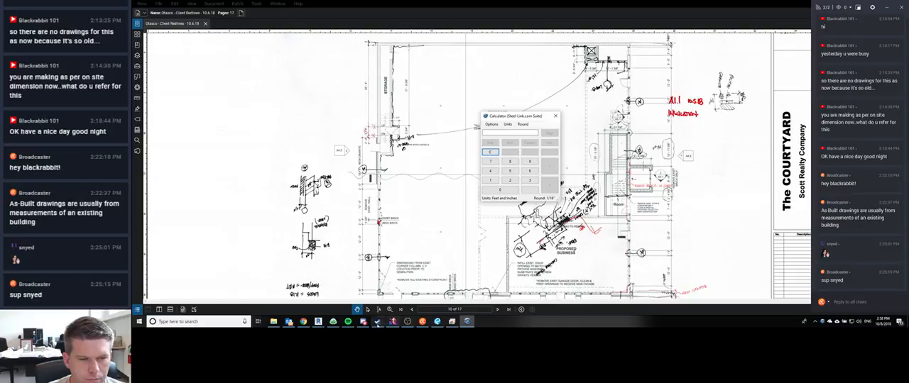
Step: Check the social-media channel on the RealLifeComics server in Discord, and return to the client redlines plan
click(363, 321)
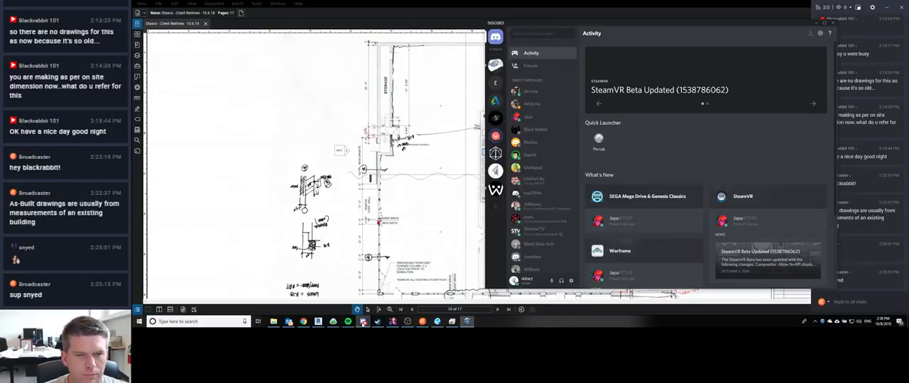
click(495, 67)
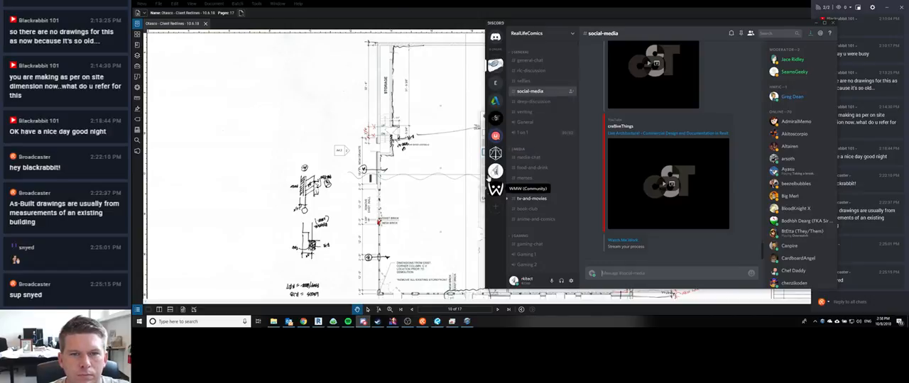
click(485, 39)
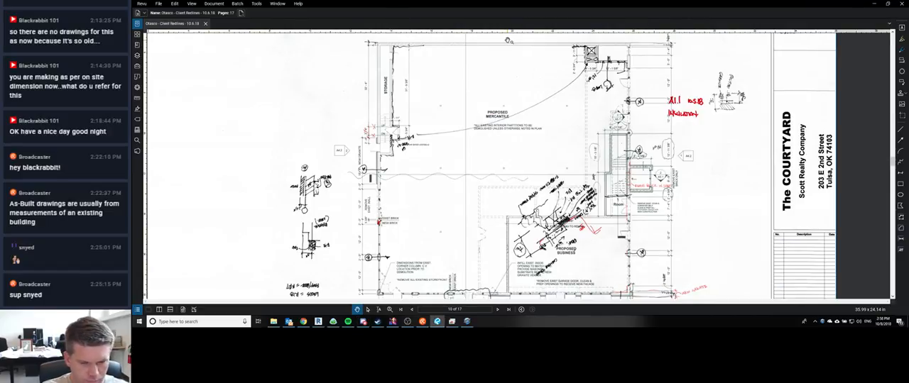
Step: Bring the feet-and-inches calculator forward and try to subtract the 3" half stud from the 8" wall dimension
click(466, 322)
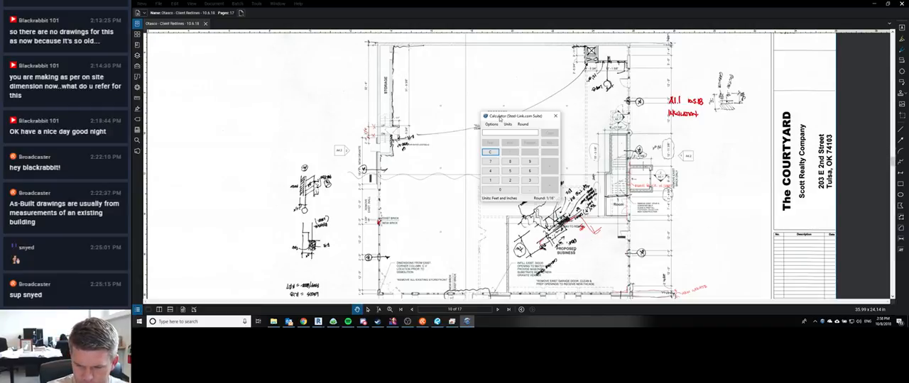
text(8')
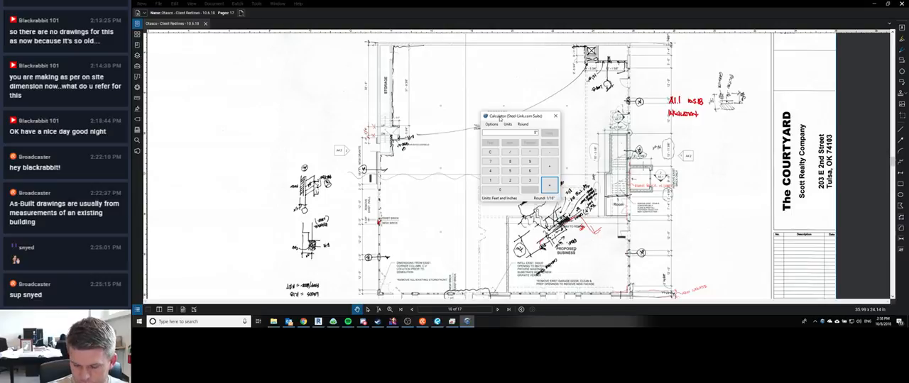
key(Return)
text(-10.4)
key(Return)
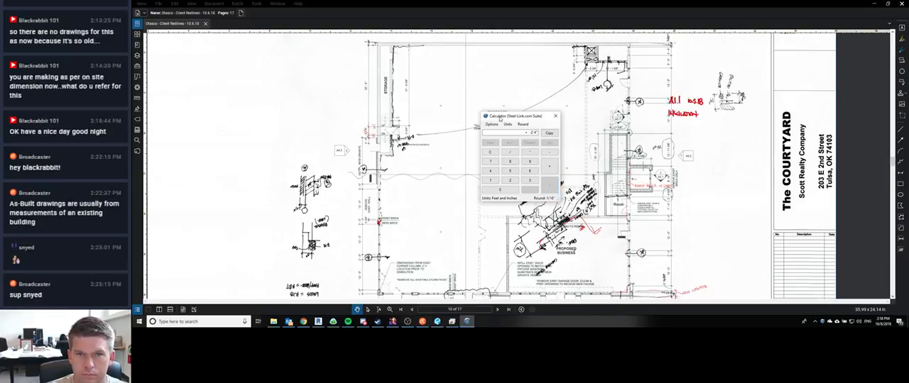
text(2.7)
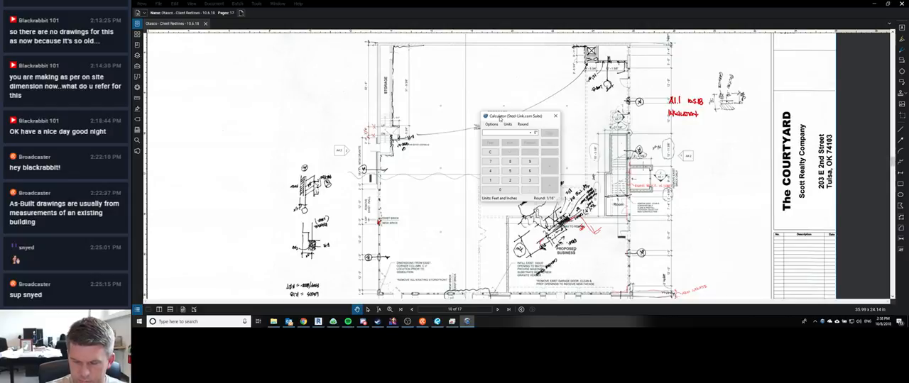
key(Return)
text(+)
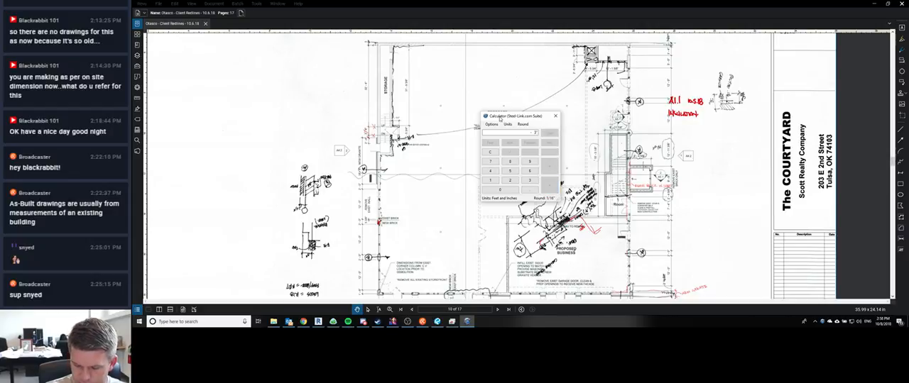
text(3.)
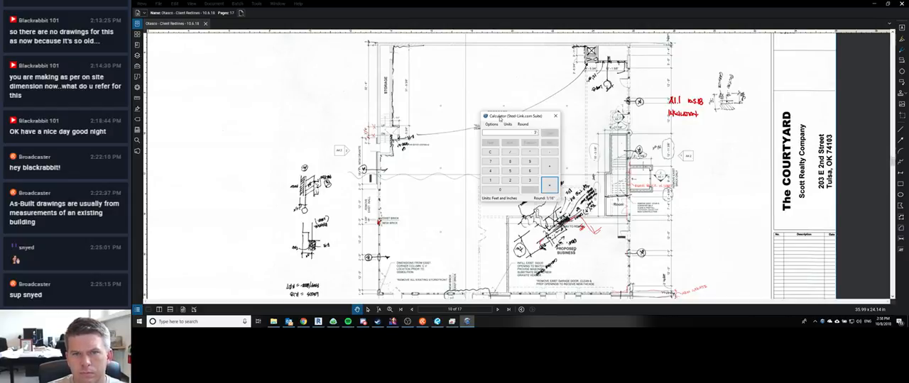
text(.)
key(Return)
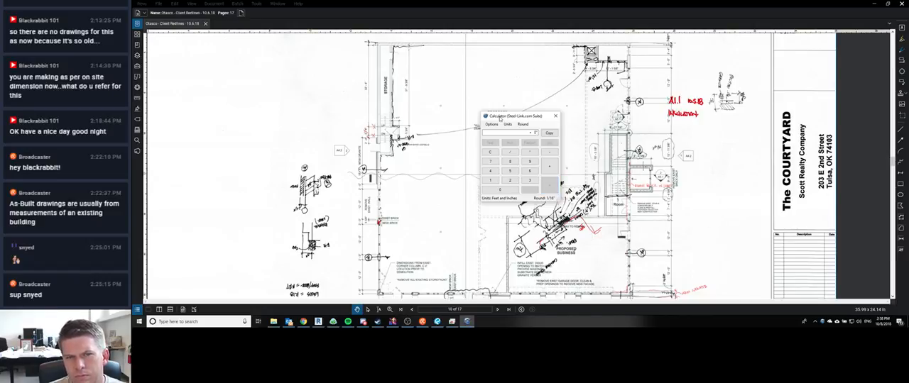
Step: Try to work the 3 5/8 brick thickness into the calculation, and clear the calculator
text(3')
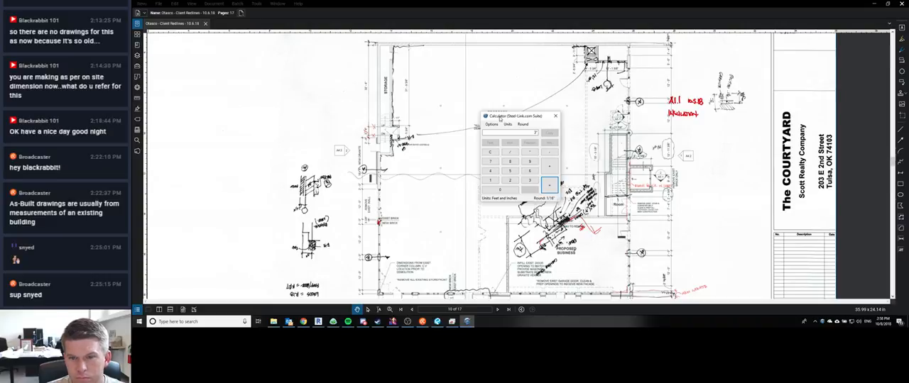
text(5/8)
key(Return)
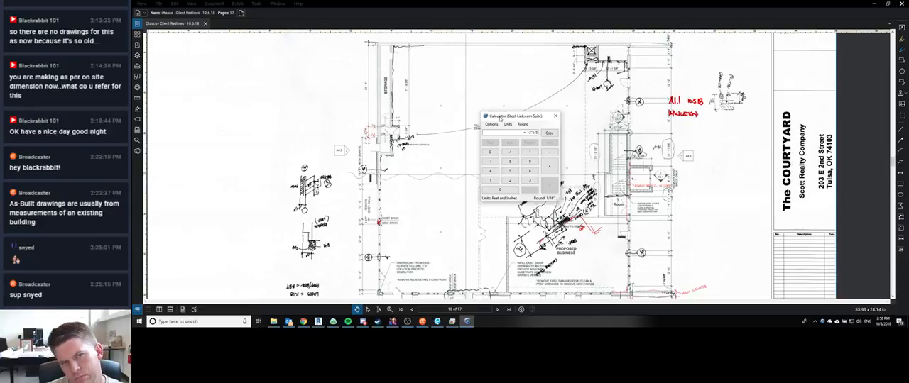
key(Escape)
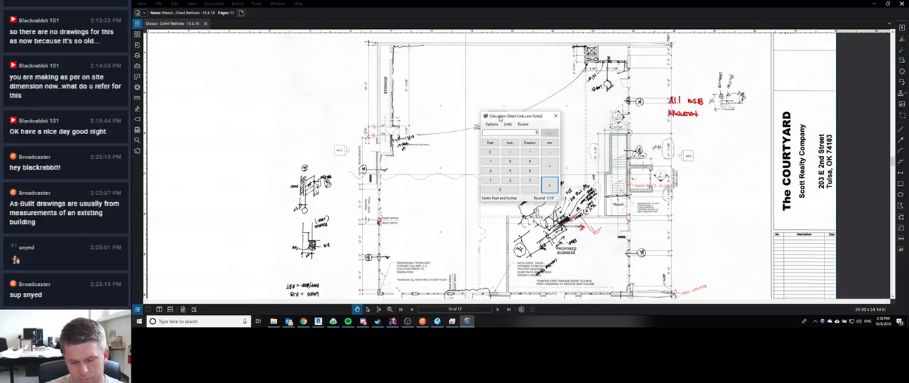
key(Return)
key(Escape)
Step: Calculate 5 minus 3 5/8 to work out the thickness of the gap behind the brick
text(5)
key(Return)
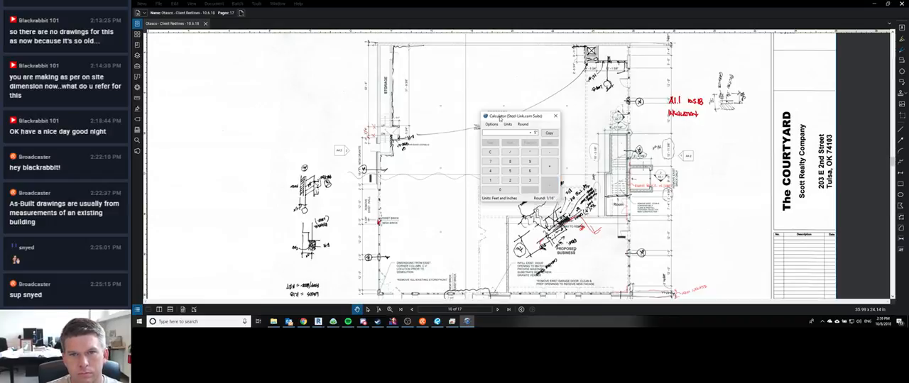
text(-3)
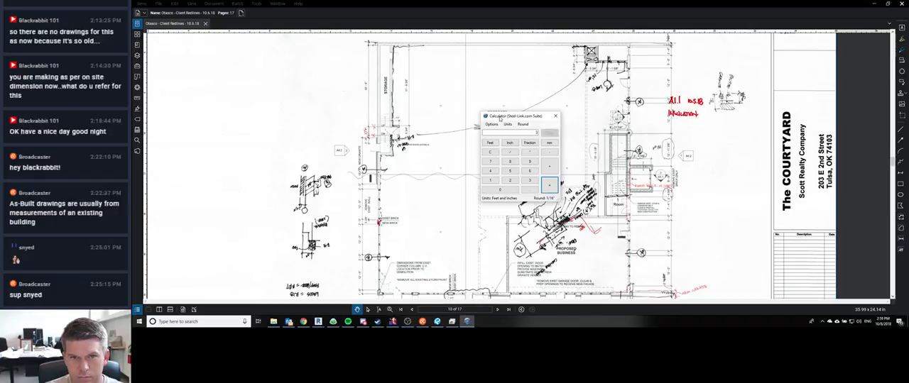
text(.5/8)
key(Return)
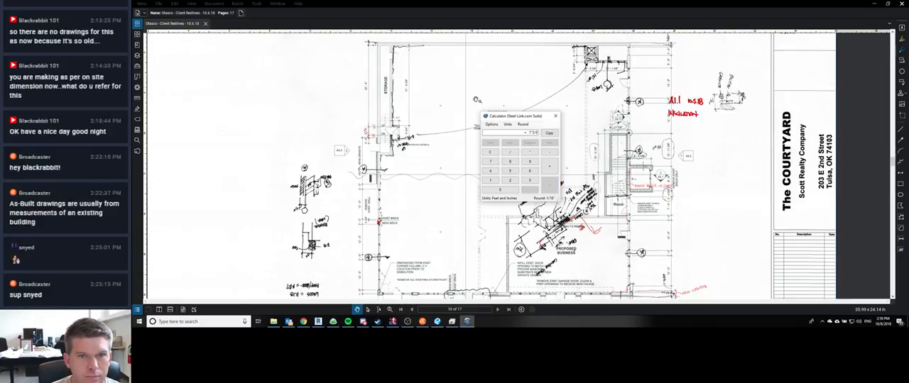
Step: Switch to Revit's Edit Assembly dialog for New Brick on New Stud and compare the air layer's thickness with the calculator result
click(318, 322)
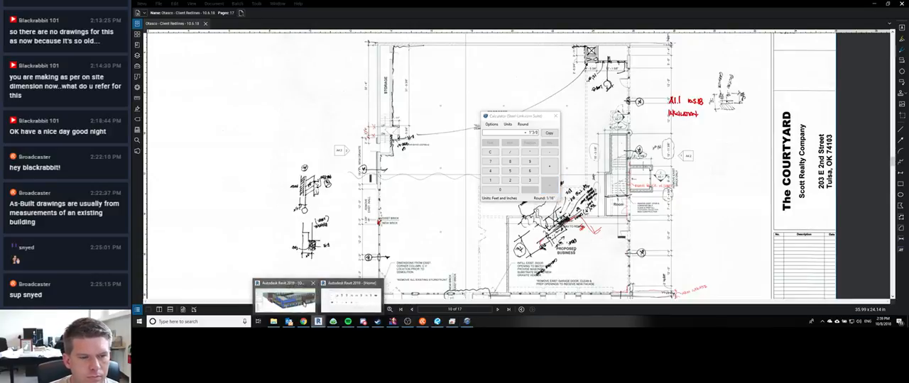
click(351, 299)
mouse_move(318, 322)
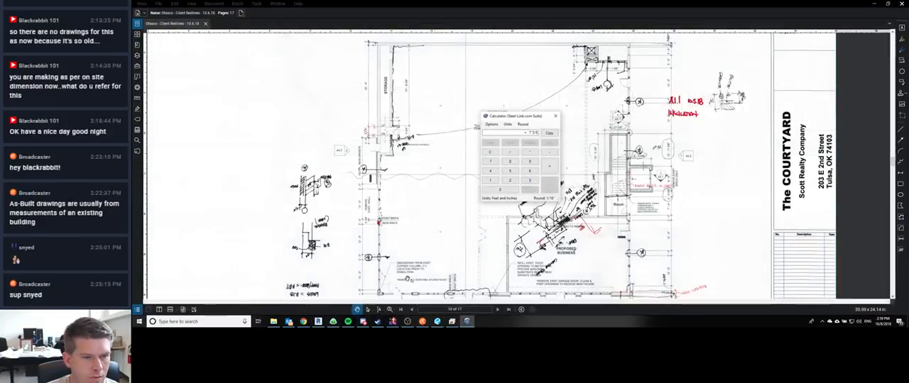
click(318, 321)
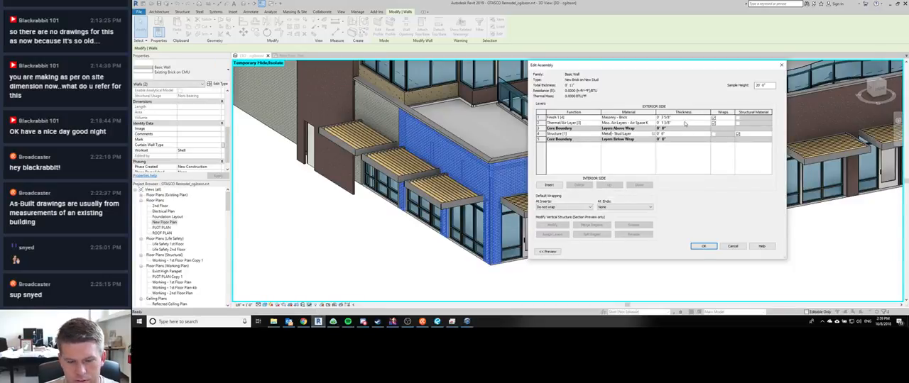
click(467, 322)
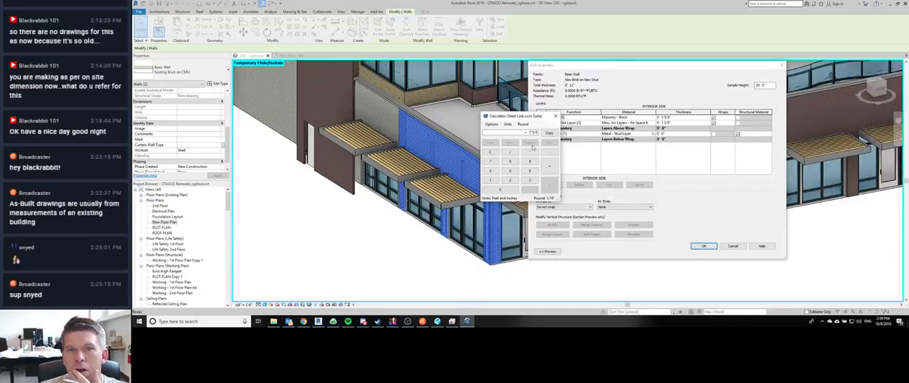
click(678, 123)
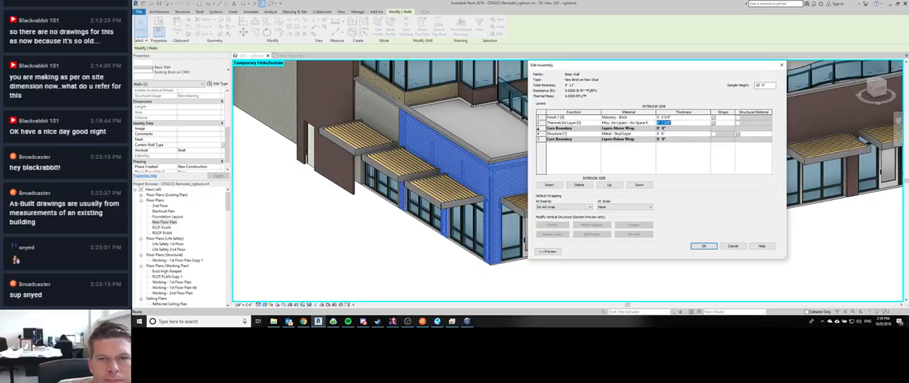
Step: Insert a new layer behind the brick finish and move the air layer below the exterior core boundary
click(538, 123)
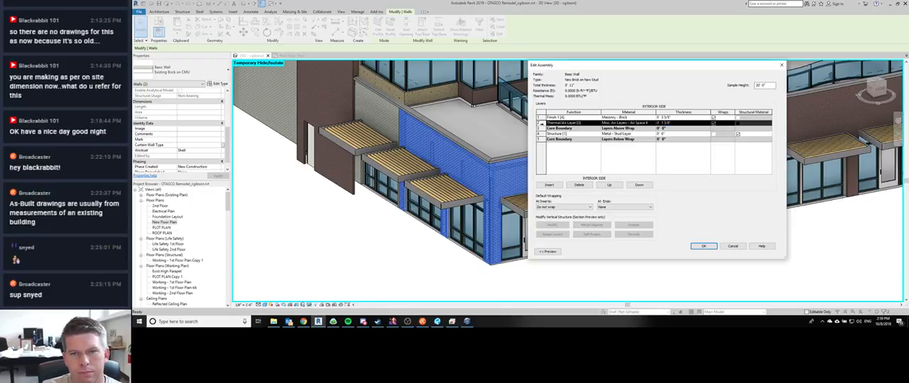
click(551, 185)
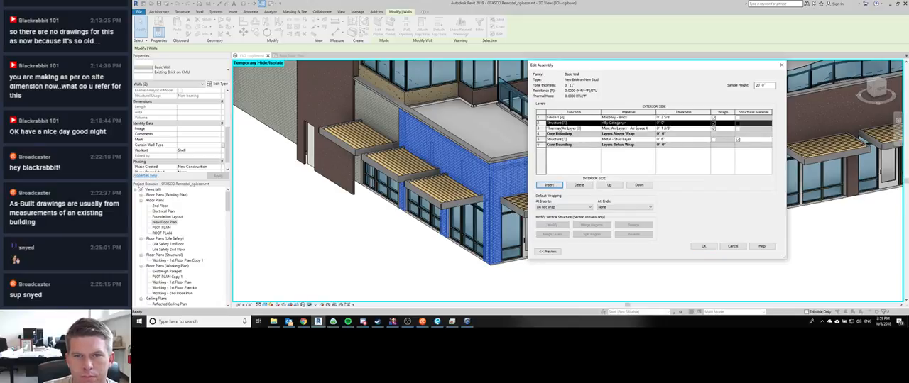
click(561, 129)
click(639, 185)
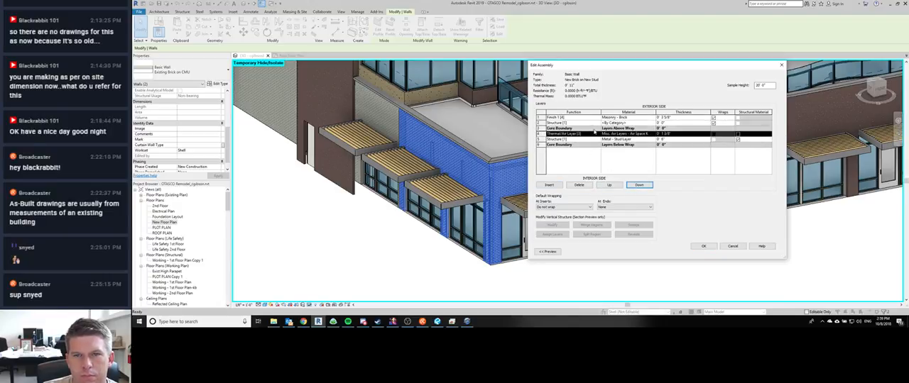
Step: Change the air-space layer's function to Substrate [2] and try to edit its thickness
click(595, 135)
click(599, 135)
click(567, 144)
click(674, 133)
text(0)
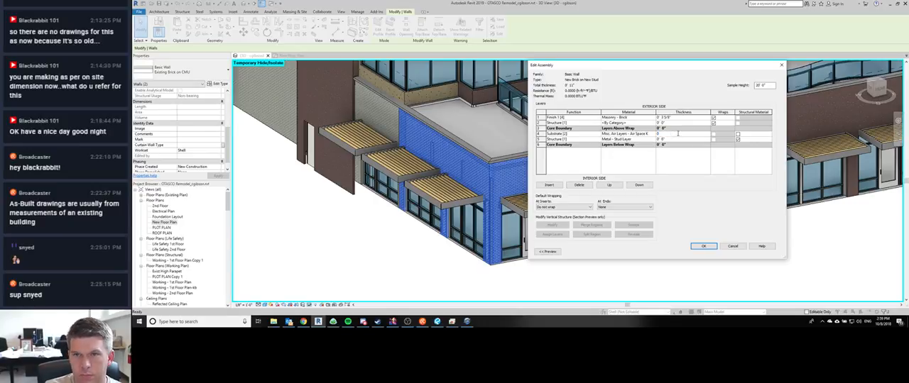
click(639, 186)
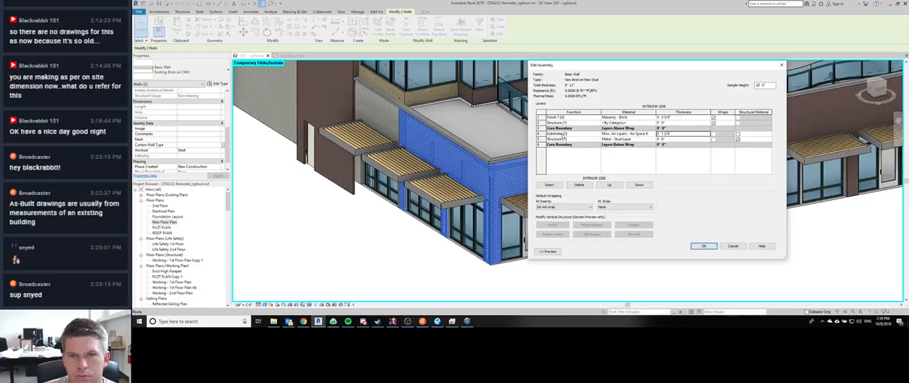
Step: Move the air-space layer back outside the core behind the brick, and move the new By Category layer inside the core boundary
click(608, 185)
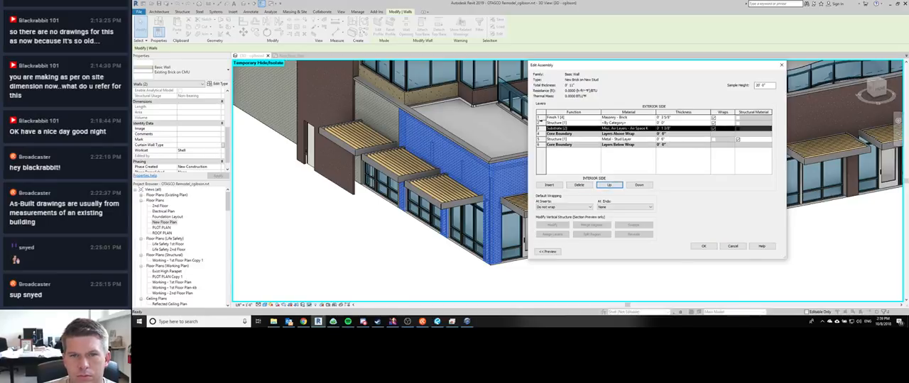
click(608, 186)
click(638, 186)
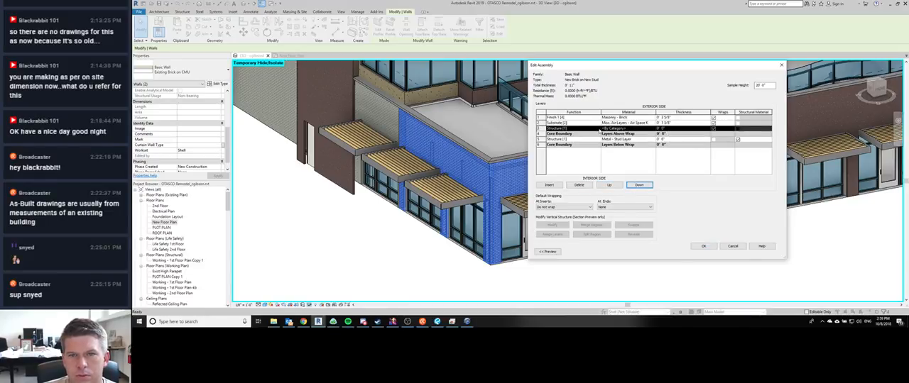
click(639, 185)
Step: Set the new core layer's function to Substrate [2] and its thickness to 0 5/8"
click(599, 134)
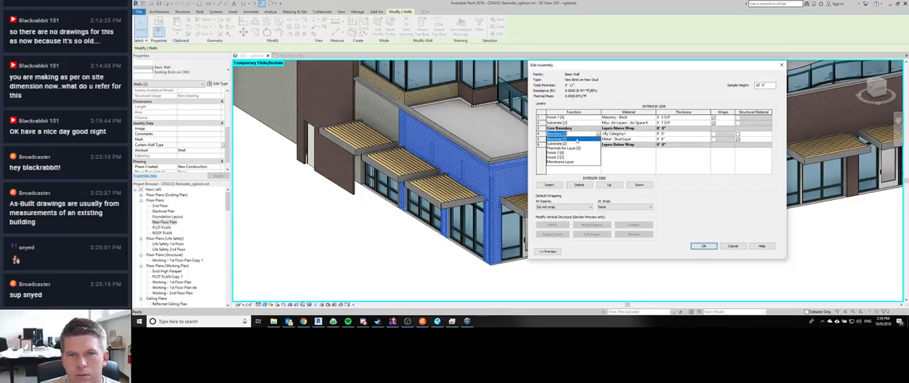
click(568, 144)
click(673, 136)
text(0 5/8)
key(Tab)
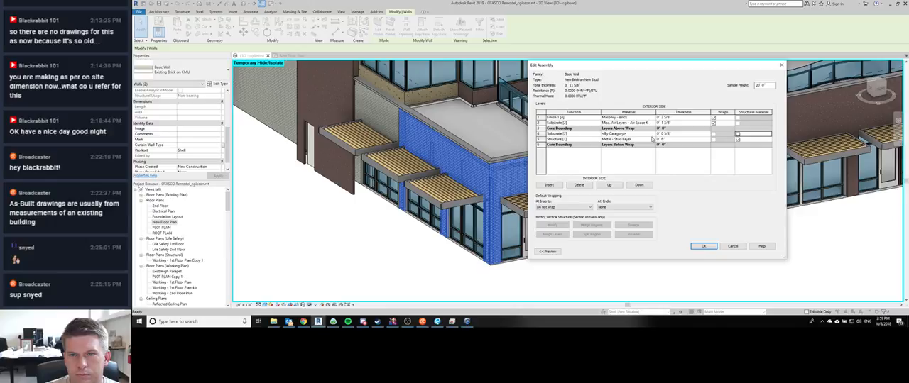
Step: Assign the Finishes - Interior - Gypsum Wall Board material to the By Category substrate layer inside the core
click(653, 135)
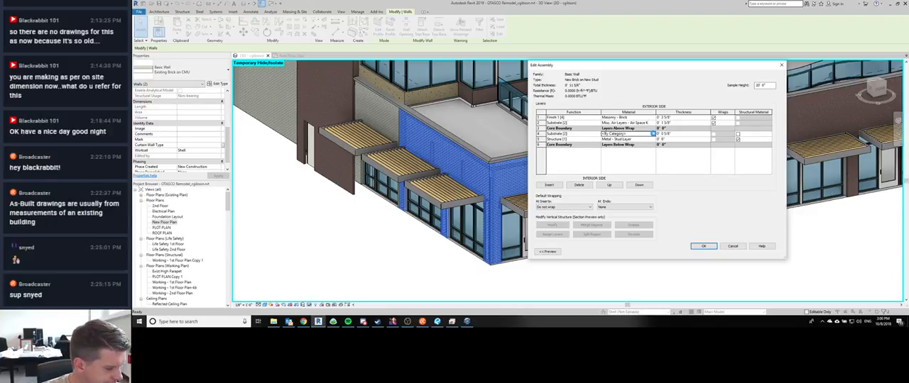
click(652, 134)
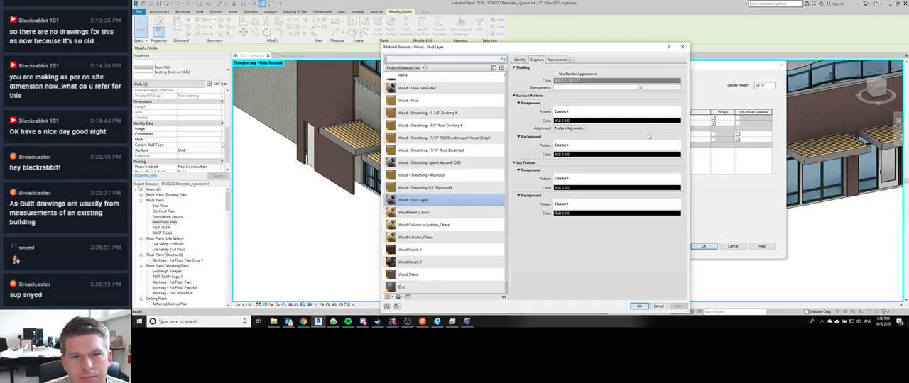
click(442, 58)
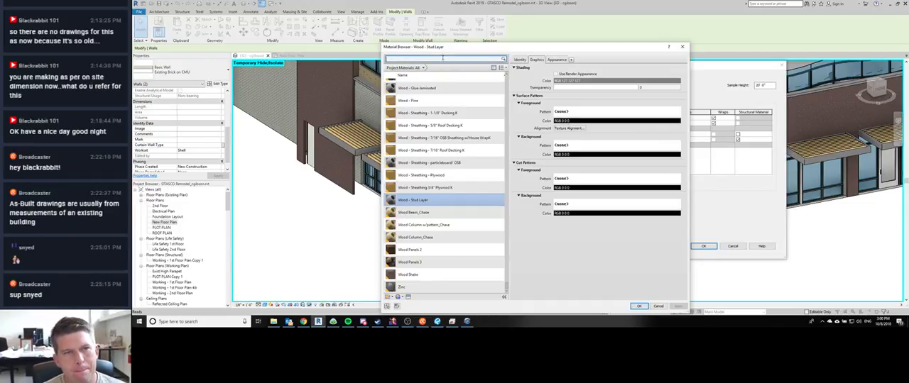
text(Gyp)
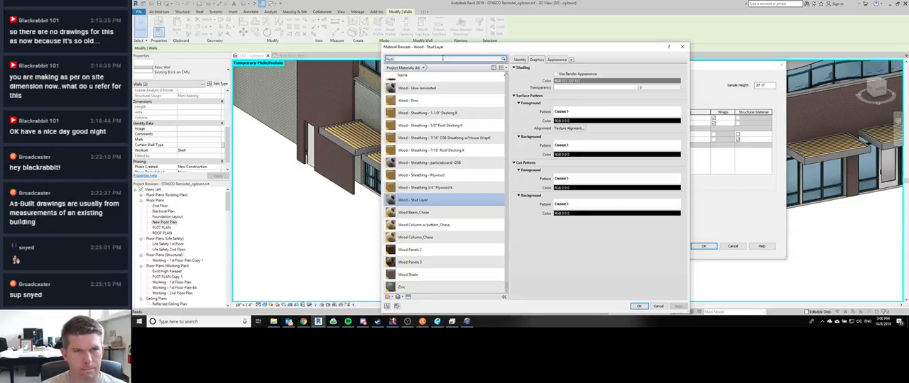
text(n)
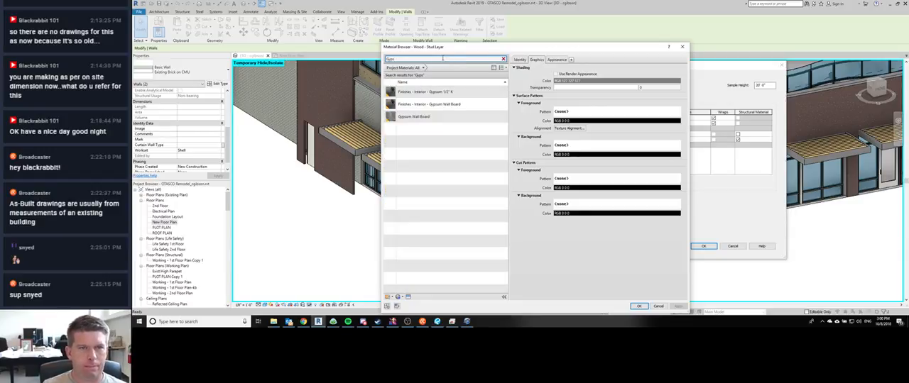
double_click(440, 105)
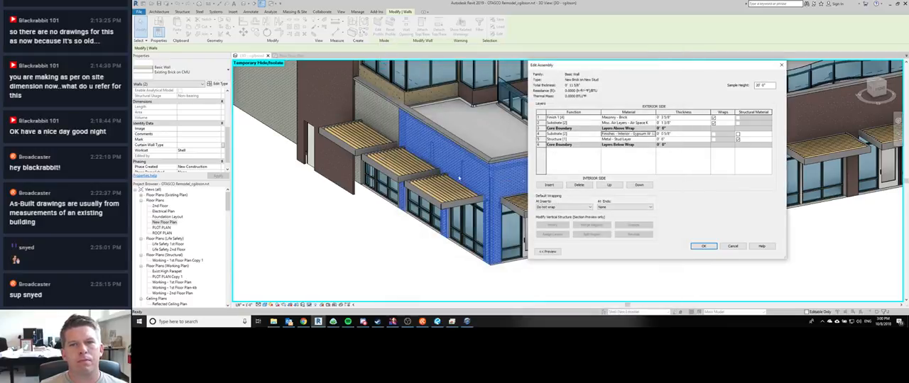
Step: Reduce the air-space layer's thickness by 5/8" to 0 3/4" and accept the wall assembly
click(680, 122)
click(682, 122)
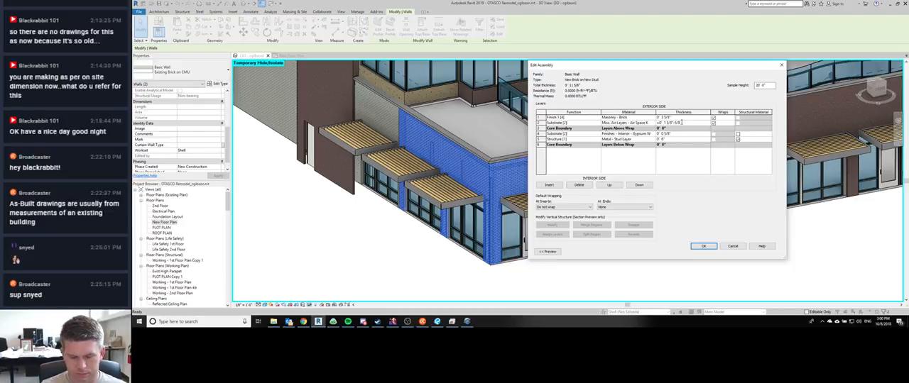
key(Tab)
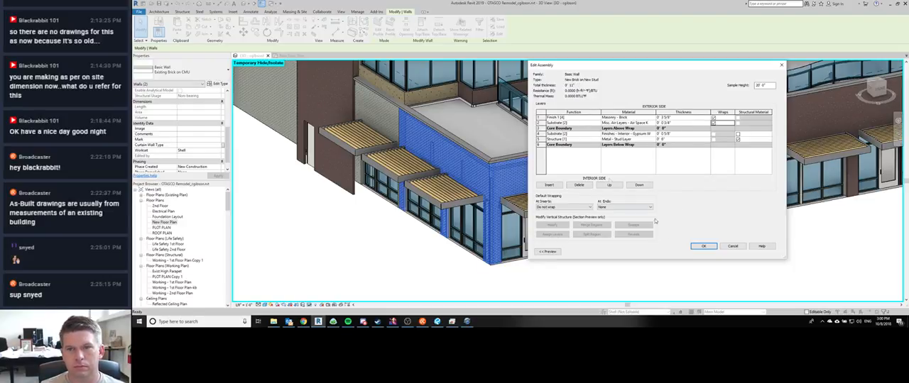
click(699, 247)
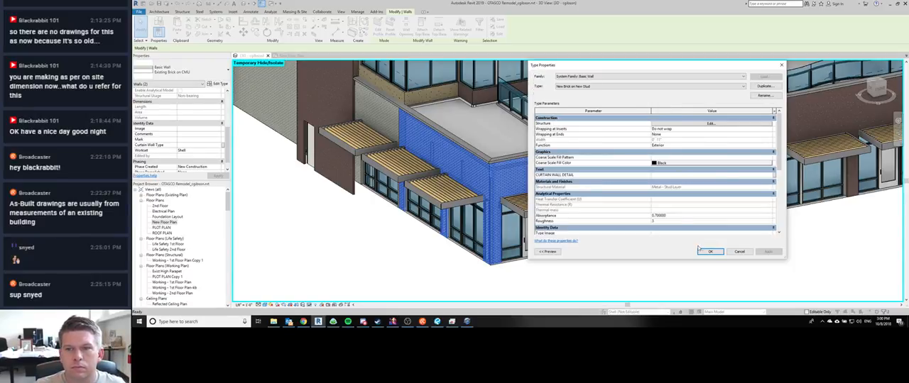
Step: Reopen the wall assembly and duplicate the structure layer's Metal - Stud Layer material as Metal - Stud Layer w/ R-19 Batt
click(700, 125)
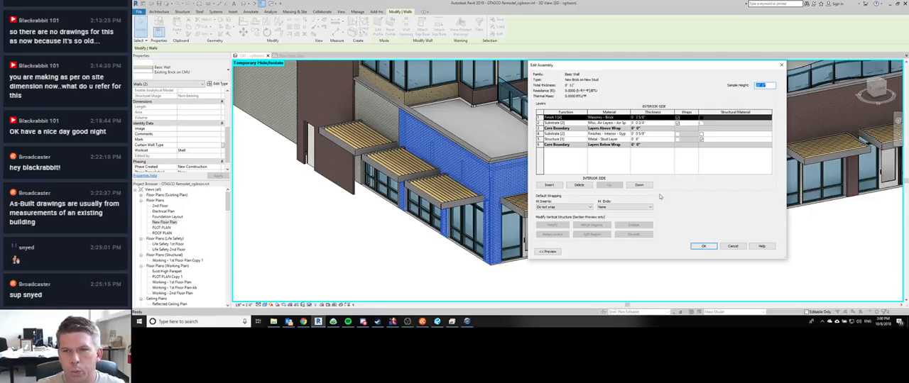
click(628, 139)
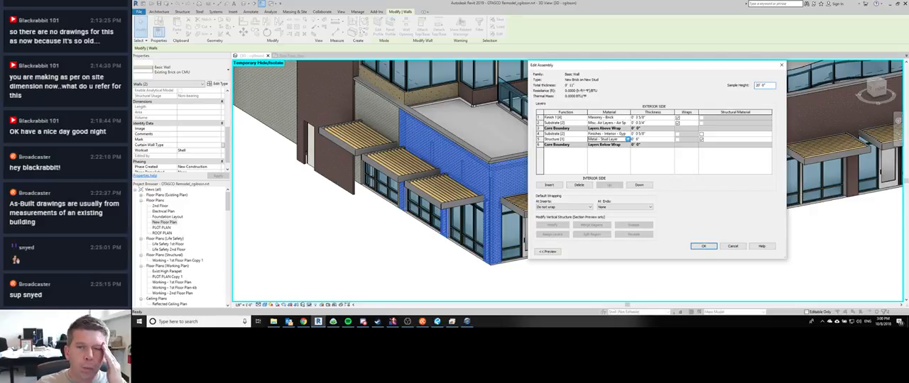
click(627, 139)
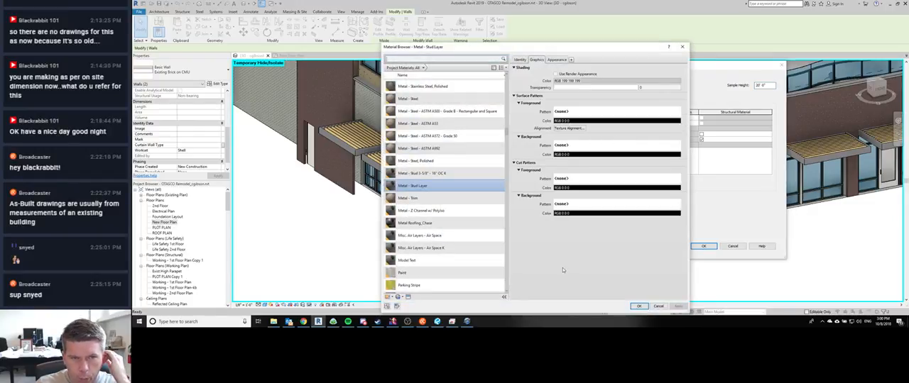
right_click(441, 188)
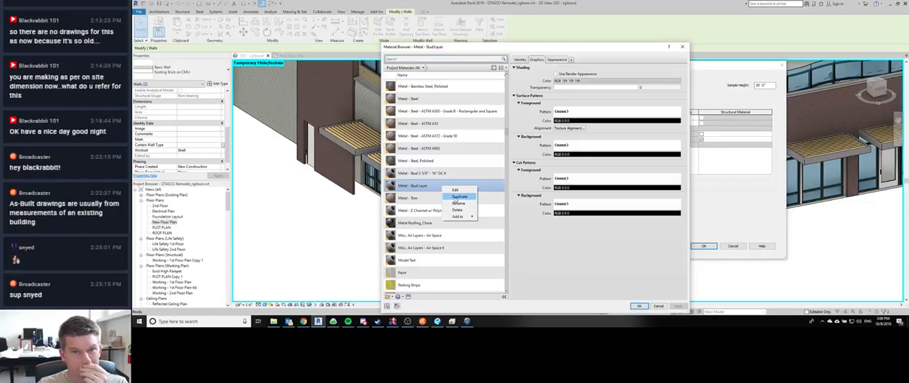
click(457, 197)
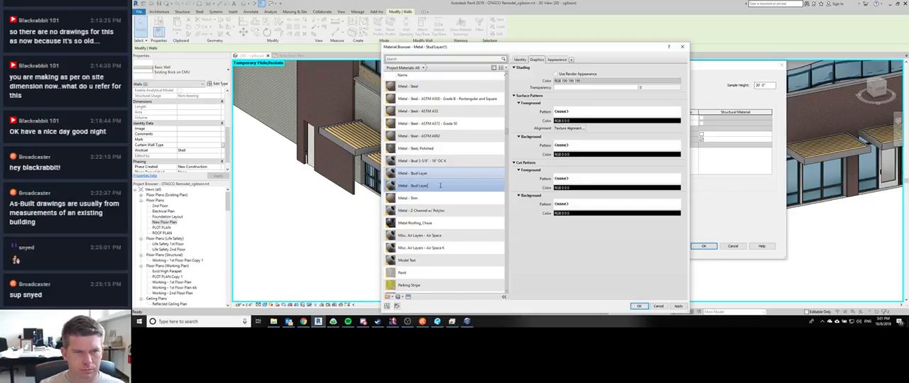
text(w/ R-19 Batt)
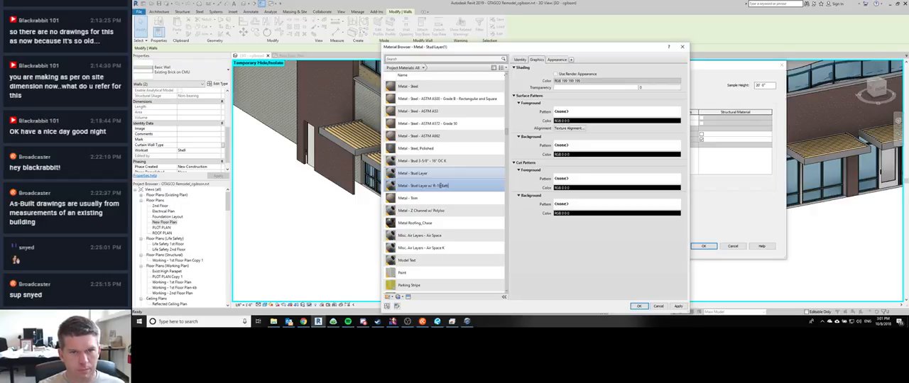
key(Return)
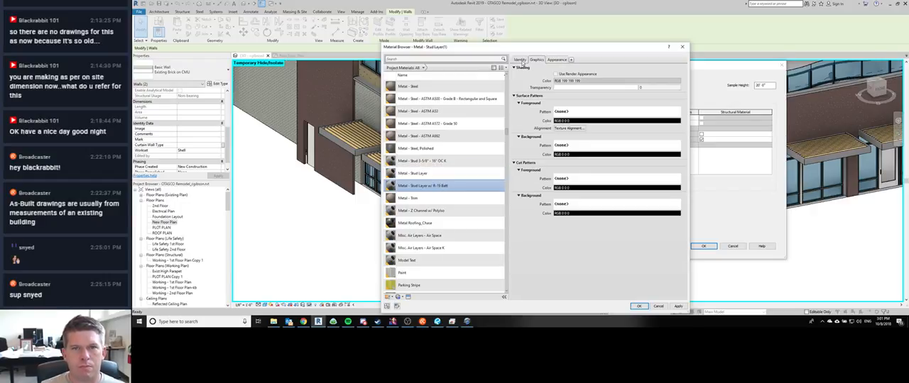
Step: Start adding a thermal asset to the R-19 stud material and search the asset library for insulation
click(571, 59)
click(541, 76)
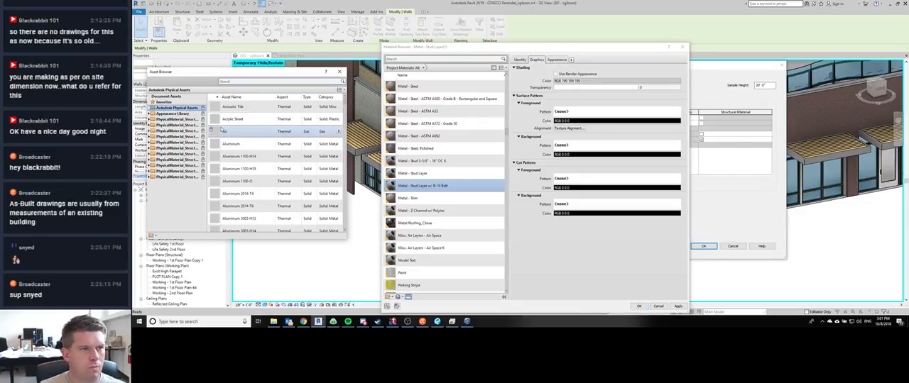
scroll(234, 142, down, 2)
click(237, 81)
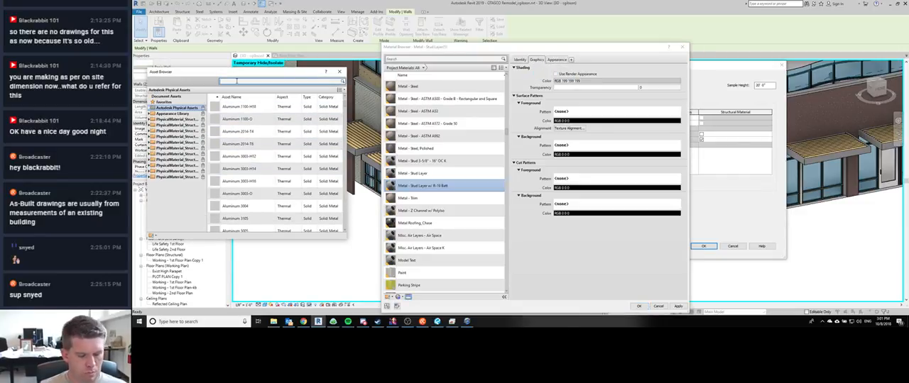
text(insulation)
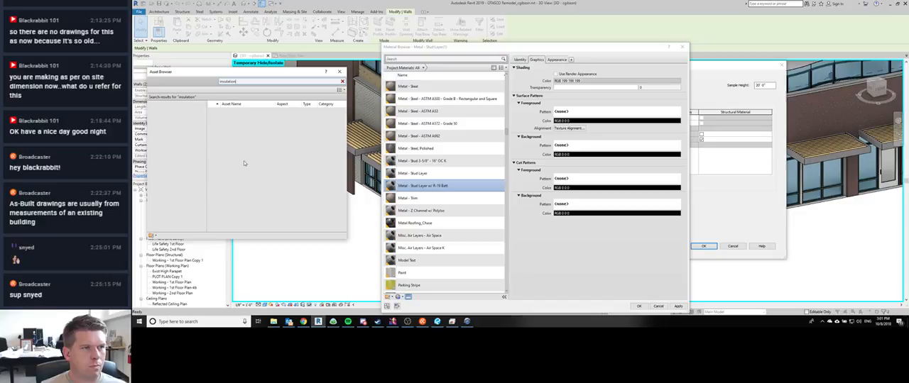
click(341, 81)
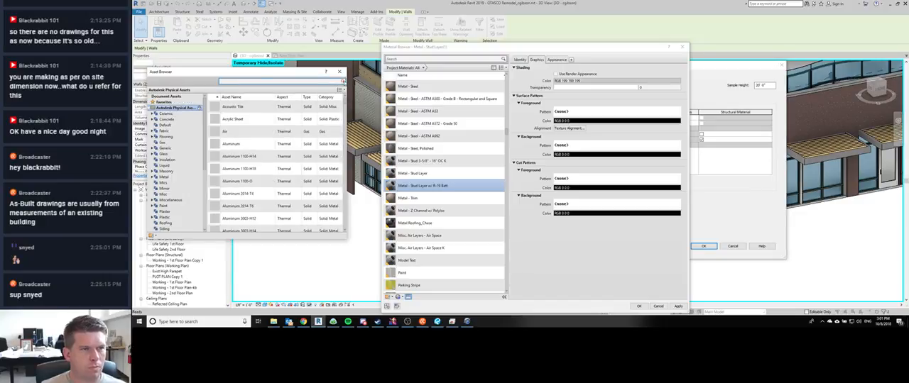
Step: Look through the Autodesk Physical Assets list for a thermal asset suited to batt insulation
scroll(262, 173, down, 5)
scroll(262, 173, down, 1)
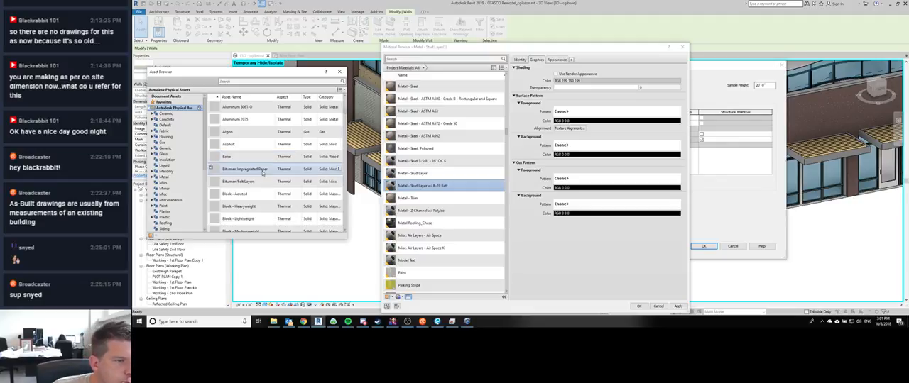
scroll(263, 184, down, 3)
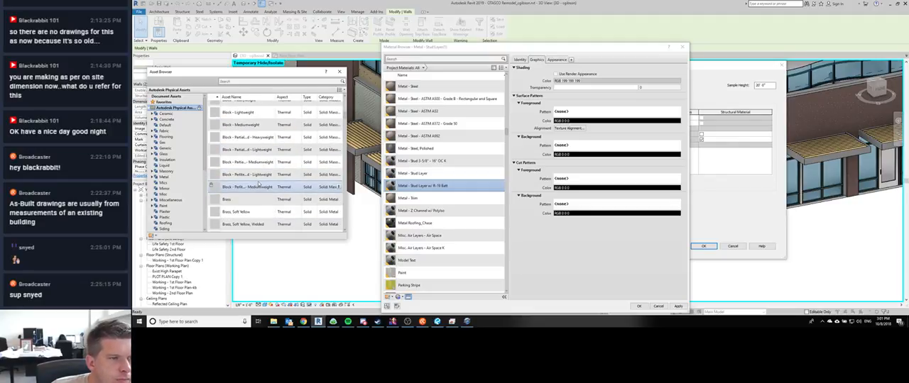
scroll(259, 178, down, 10)
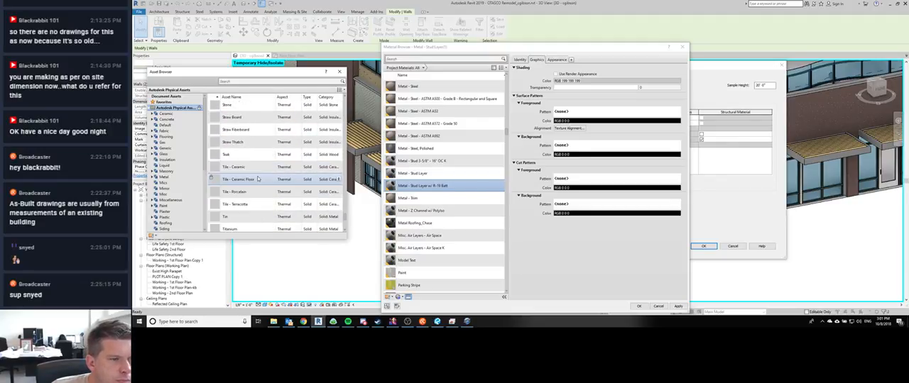
scroll(258, 179, down, 3)
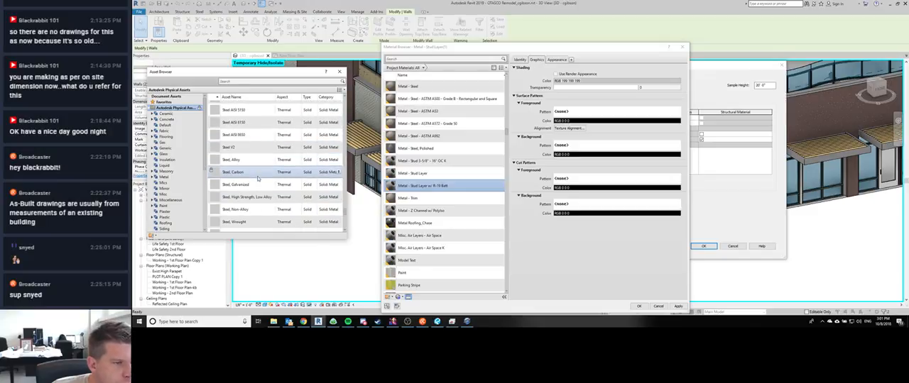
scroll(259, 179, down, 8)
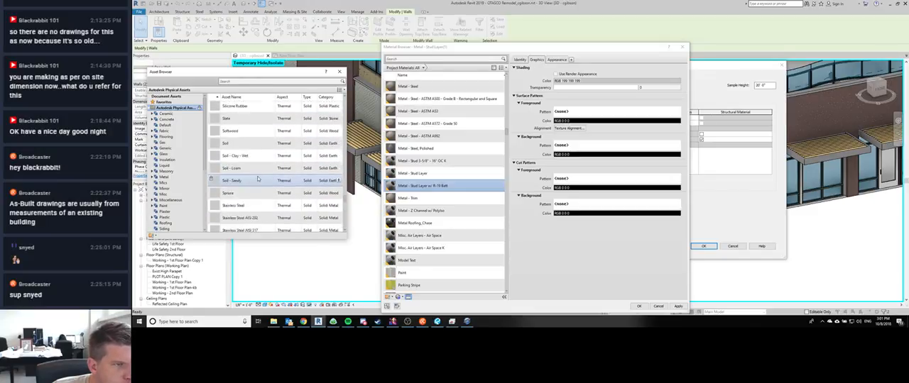
scroll(259, 178, up, 10)
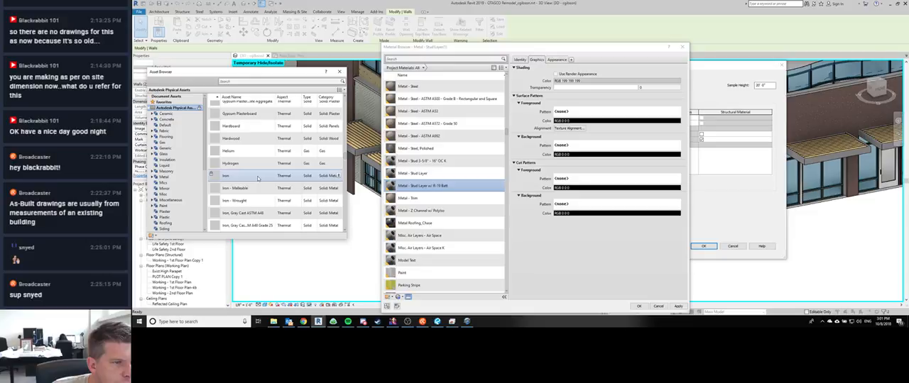
scroll(258, 179, up, 5)
scroll(258, 178, up, 5)
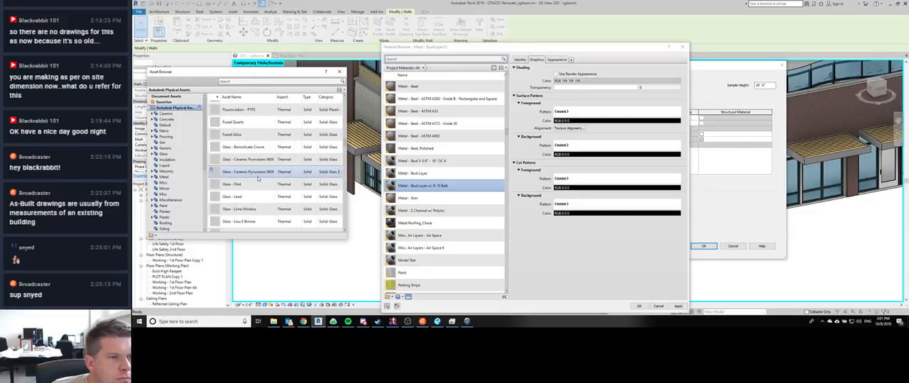
scroll(258, 180, up, 2)
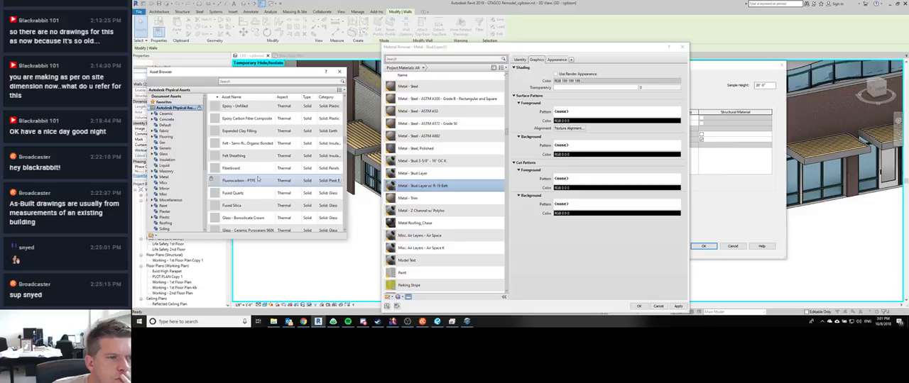
scroll(259, 179, up, 1)
scroll(258, 179, up, 5)
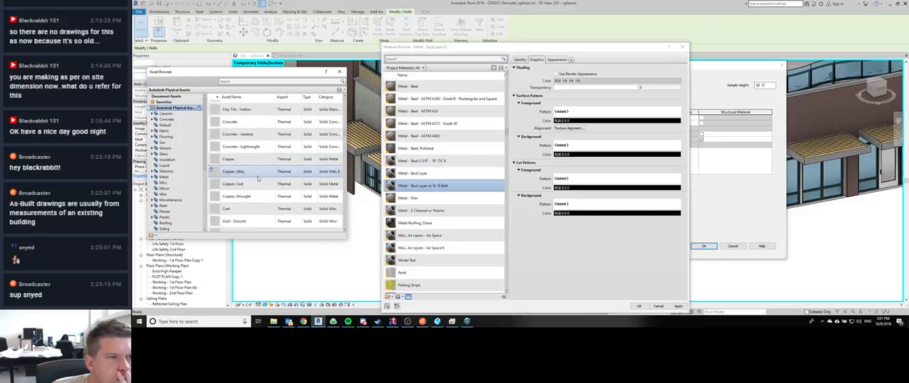
Step: Search the asset library for batt and add the Glass Fiber Batt thermal asset to the R-19 stud material
click(245, 82)
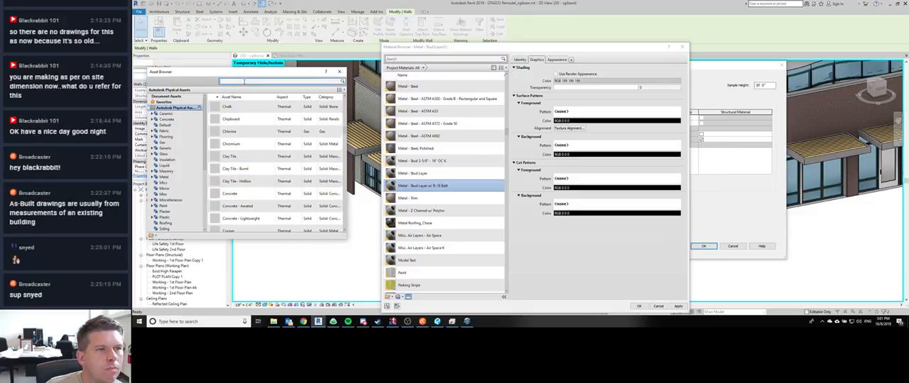
text(batt)
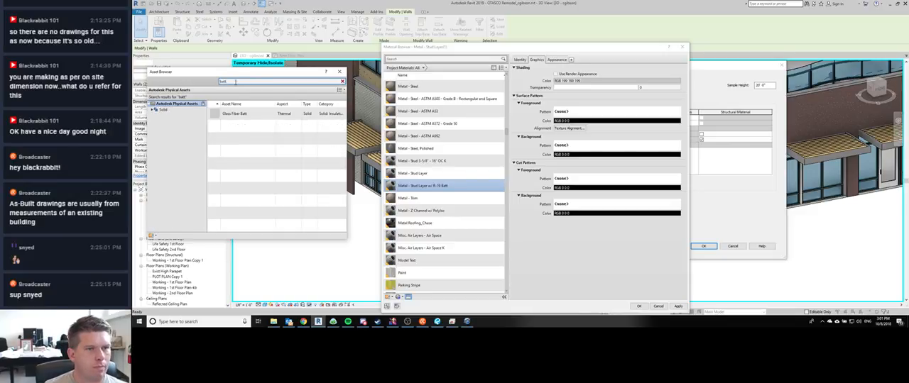
double_click(252, 115)
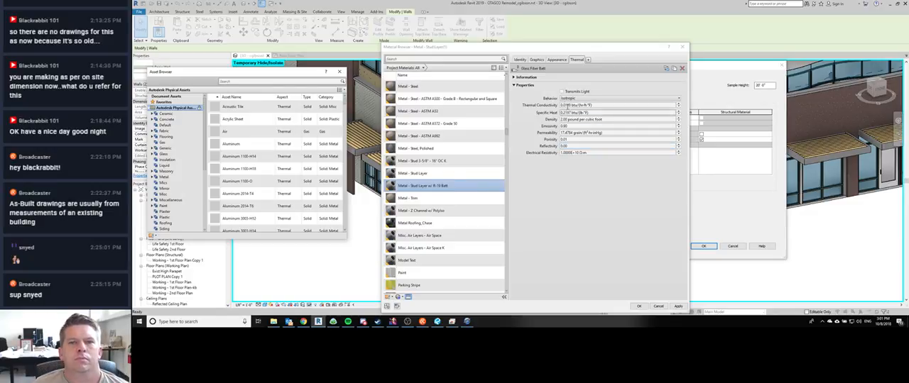
Step: Check the Information section of the Glass Fiber Batt thermal asset on the R-19 stud material
click(514, 78)
click(513, 78)
click(514, 78)
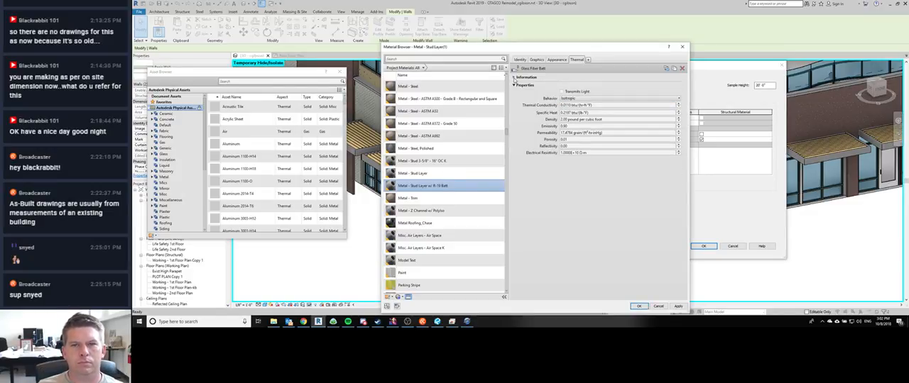
click(513, 78)
click(513, 78)
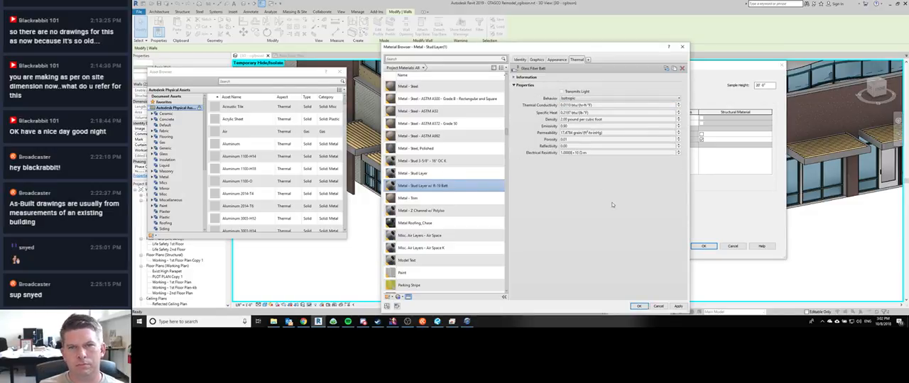
Step: Try the Orthotropic behavior on the Glass Fiber Batt thermal asset and return it to Isotropic
click(608, 99)
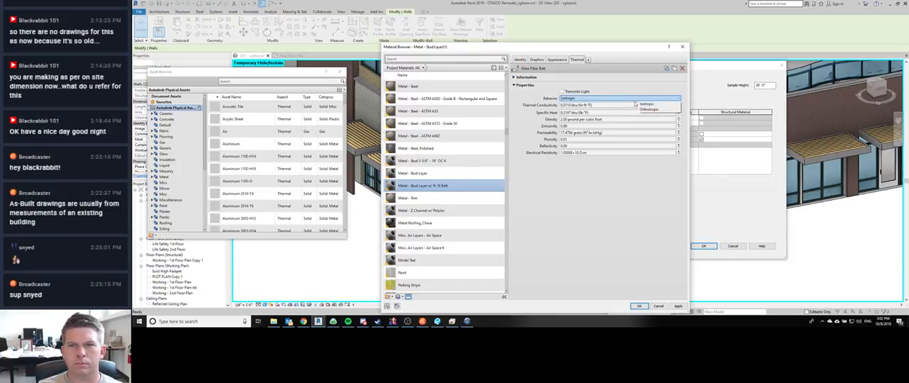
click(616, 106)
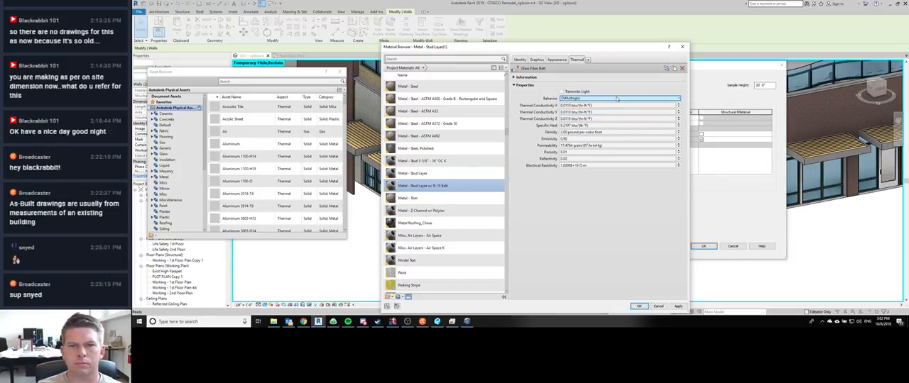
click(616, 99)
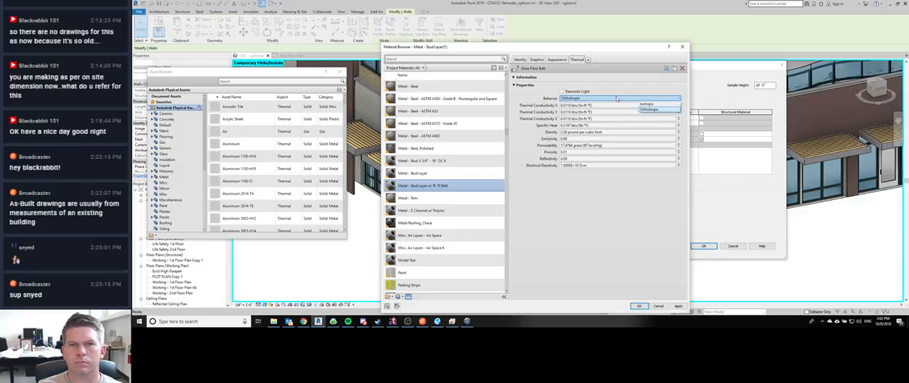
click(616, 102)
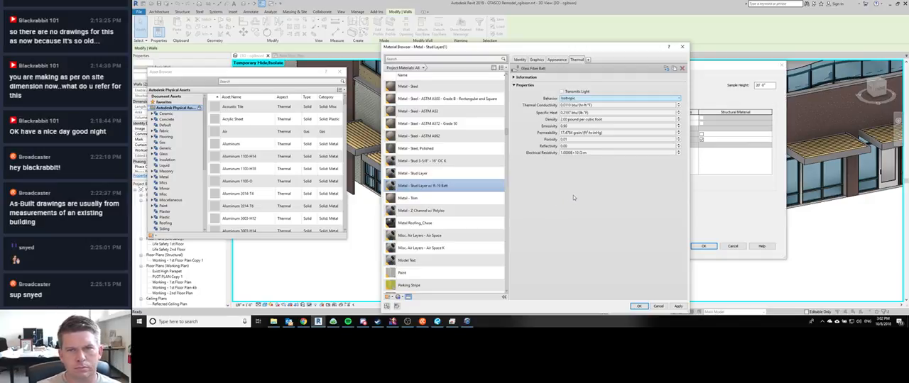
Step: Switch to Chrome, search Google for r19 batt insulation specs and open the Owens Corning insulation specifications PDF
scroll(419, 294, down, 1)
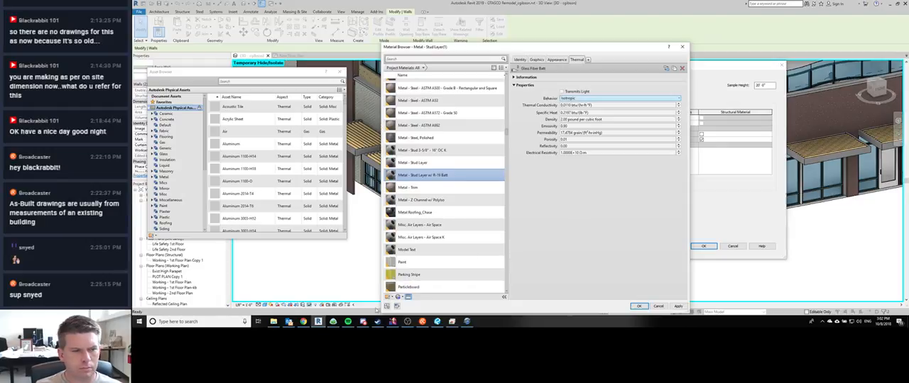
click(304, 322)
click(306, 28)
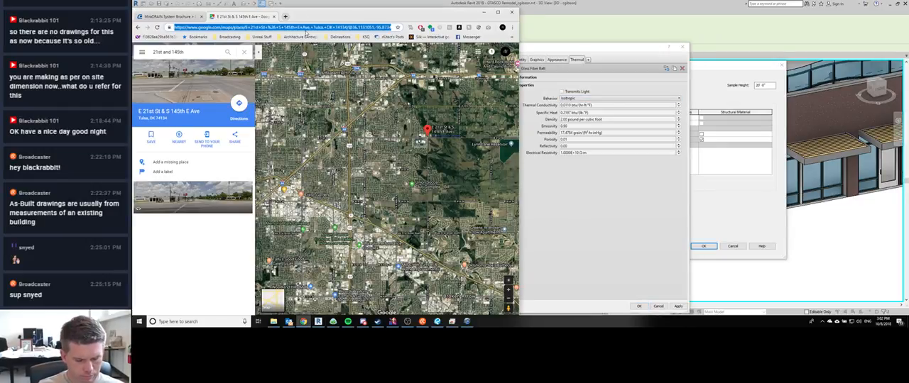
text(r19 batt insulation specs)
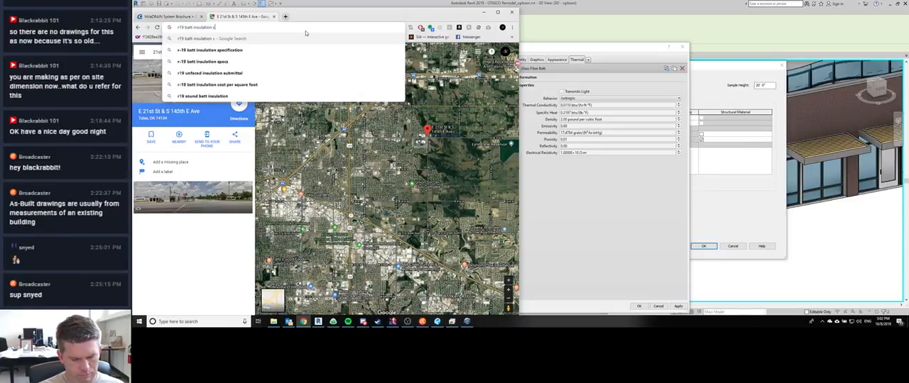
key(Return)
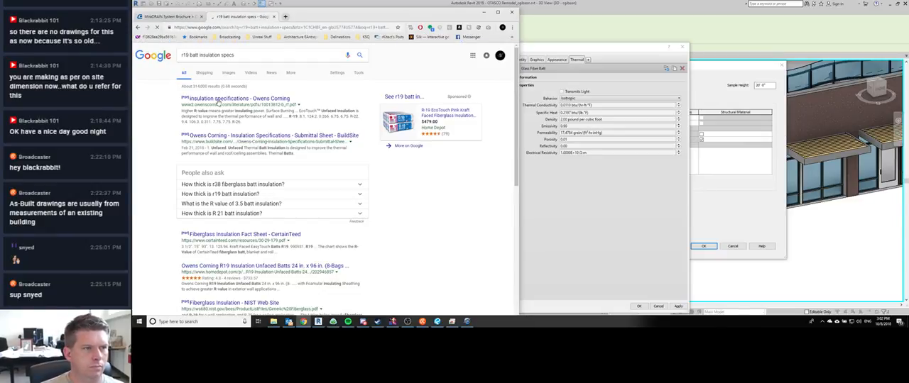
click(215, 98)
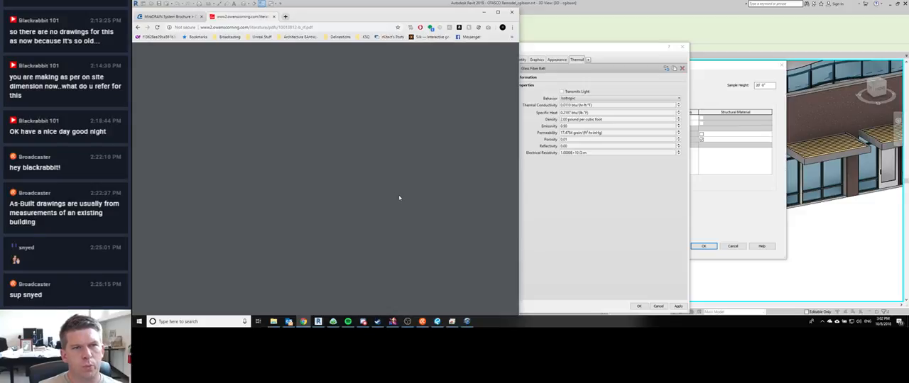
Step: Examine the technical data of the unfaced, kraft-faced, foil-faced and acoustic batts in the Owens Corning specifications for R-19 thermal properties
scroll(400, 198, down, 10)
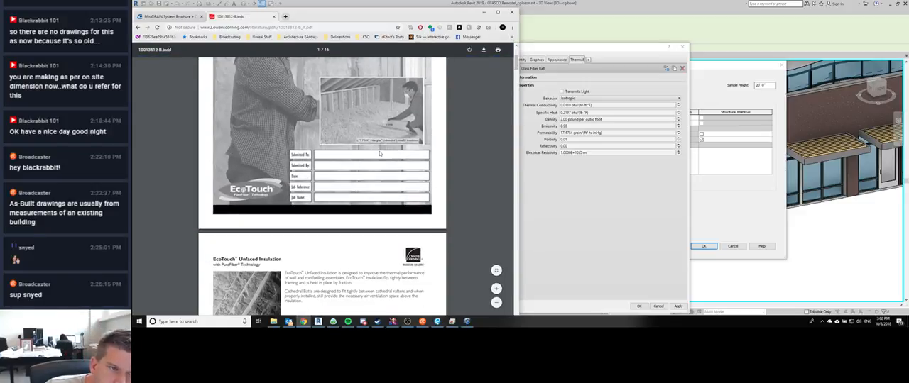
scroll(379, 153, down, 3)
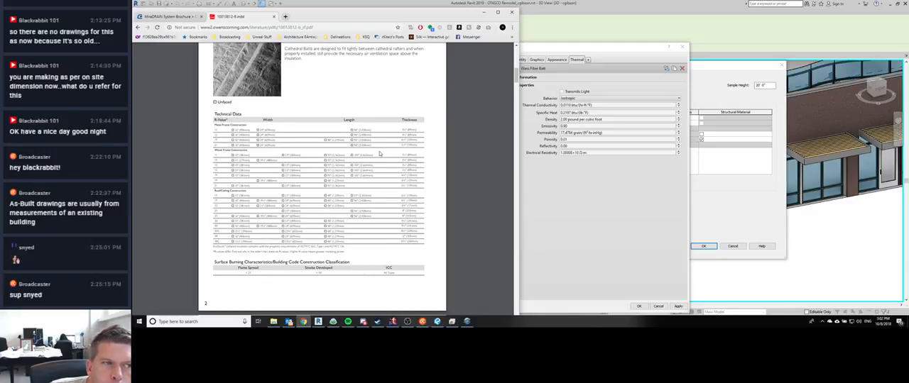
scroll(379, 154, down, 2)
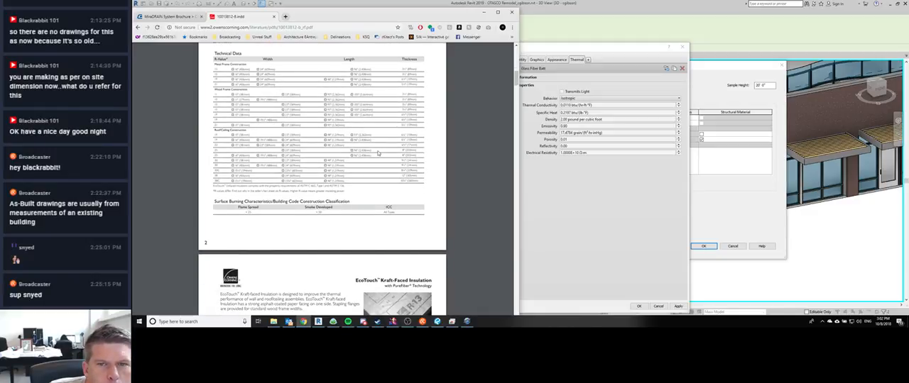
scroll(379, 154, down, 5)
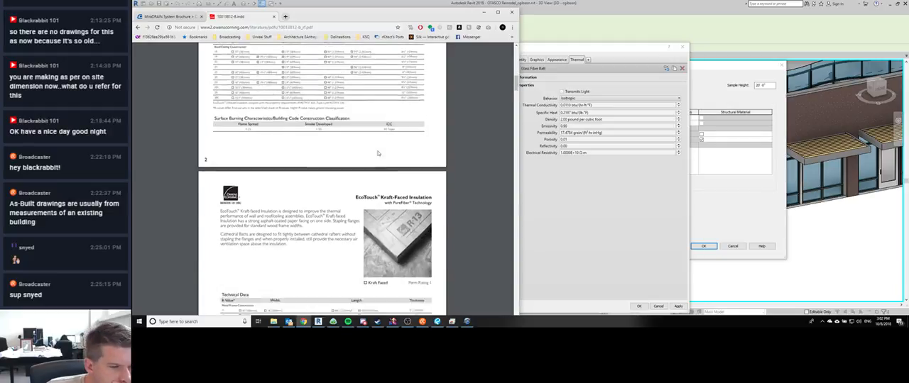
scroll(379, 153, down, 2)
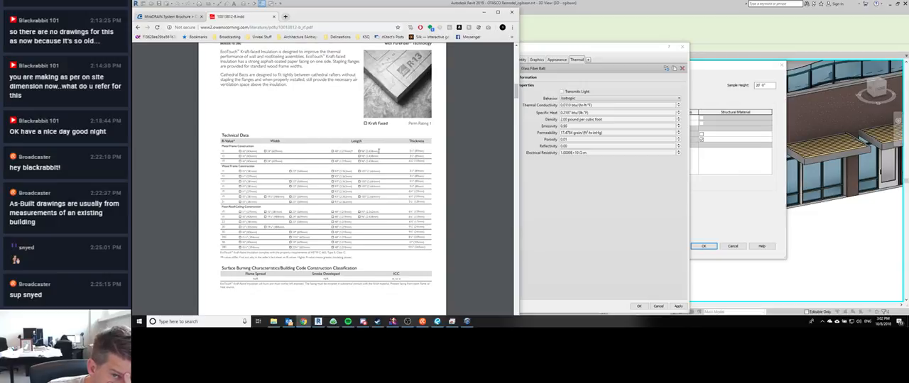
scroll(379, 152, down, 7)
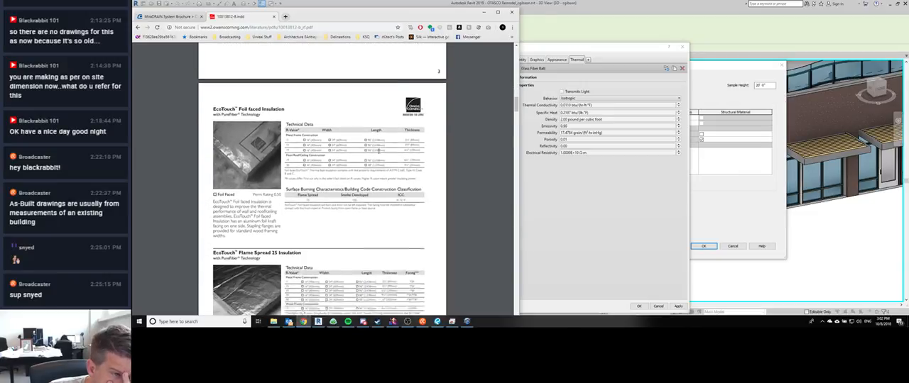
scroll(379, 151, down, 15)
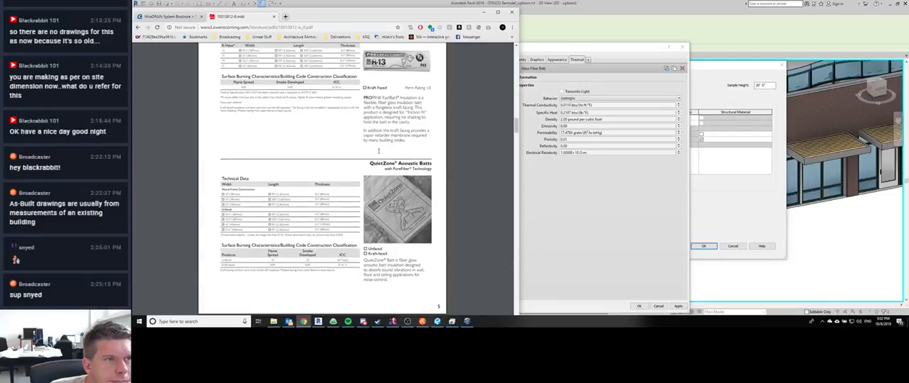
scroll(378, 151, down, 5)
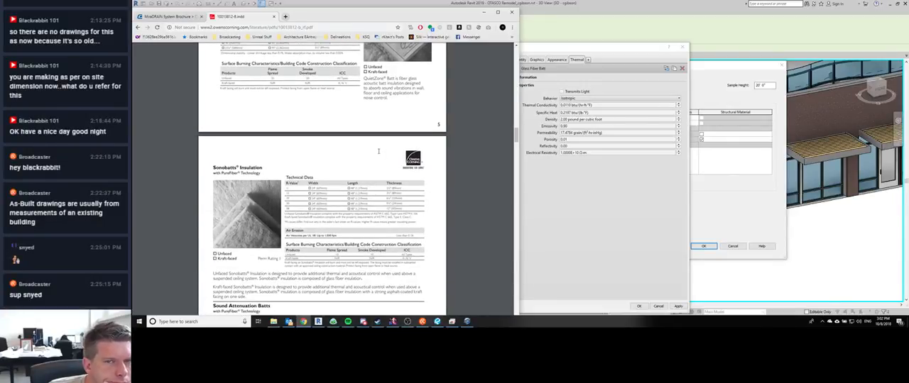
scroll(379, 151, down, 1)
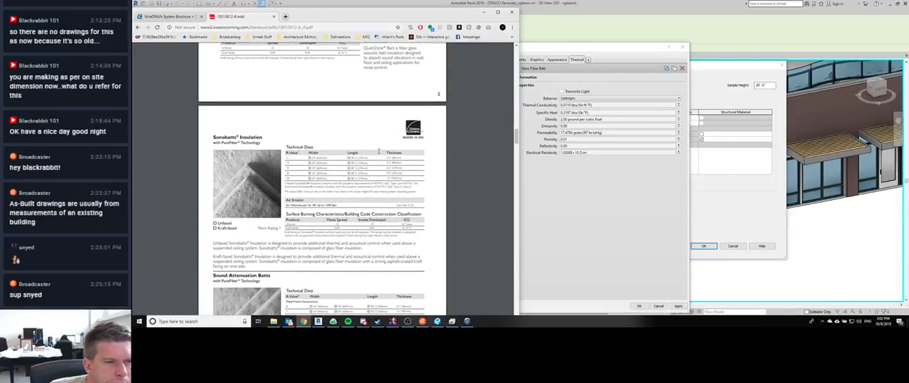
scroll(379, 151, down, 6)
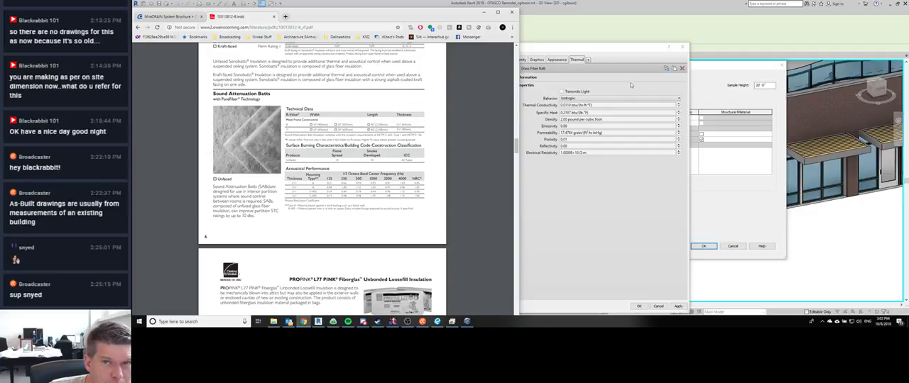
click(587, 59)
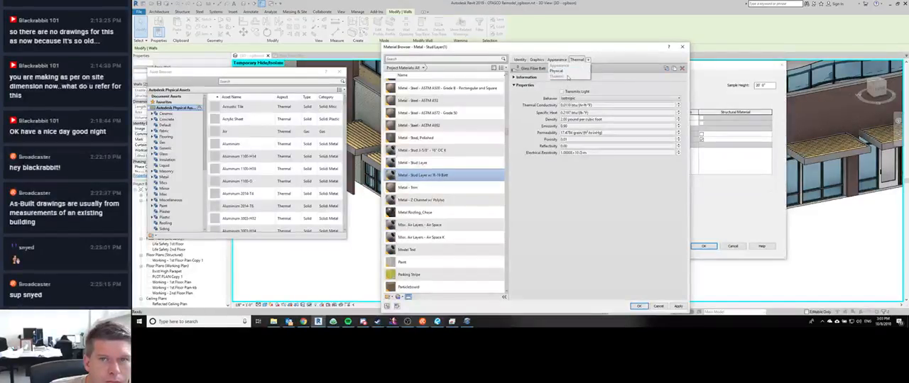
click(567, 72)
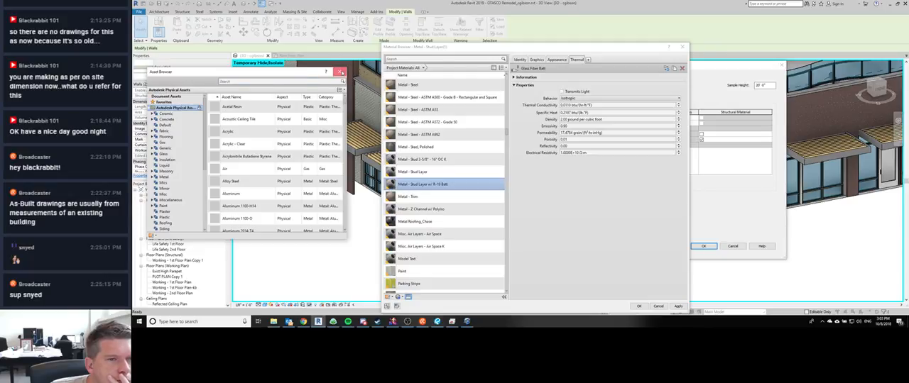
click(340, 71)
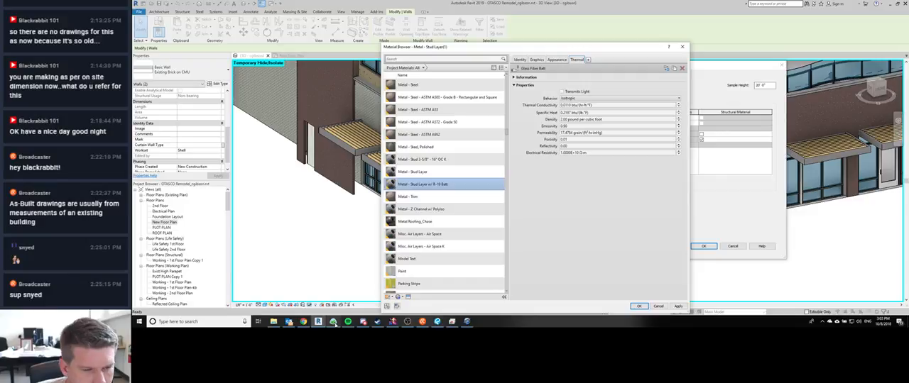
Step: Switch to Chrome and examine the loosefill, blown-in wall and acoustic insulation data in the Owens Corning PDF for R-19 thermal properties
click(303, 321)
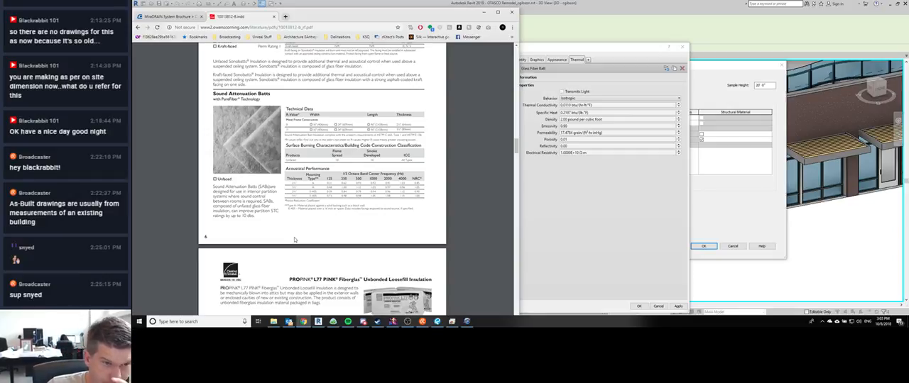
scroll(294, 240, down, 1)
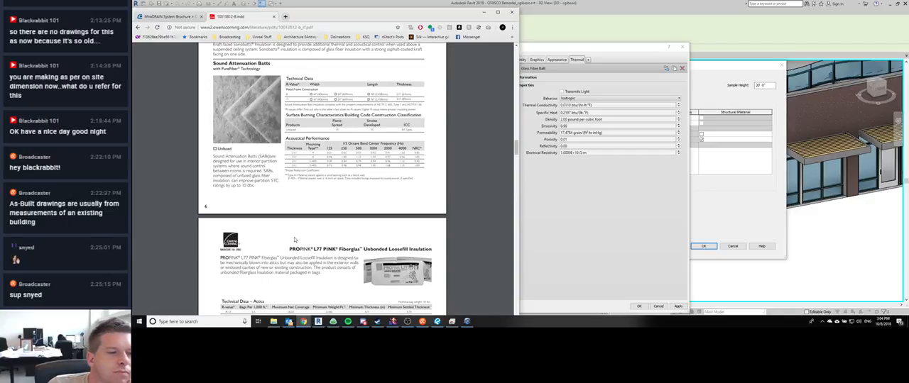
scroll(295, 240, down, 5)
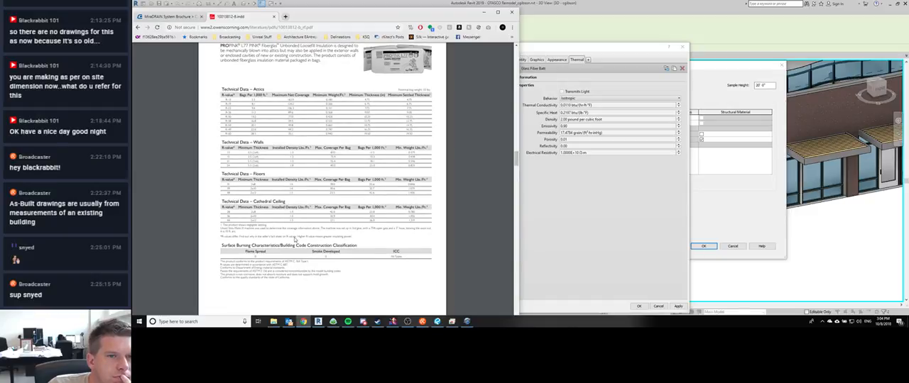
scroll(294, 239, down, 2)
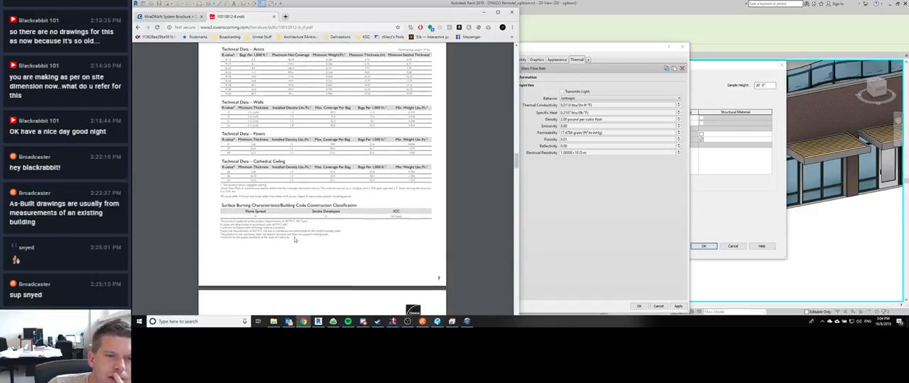
scroll(295, 240, down, 4)
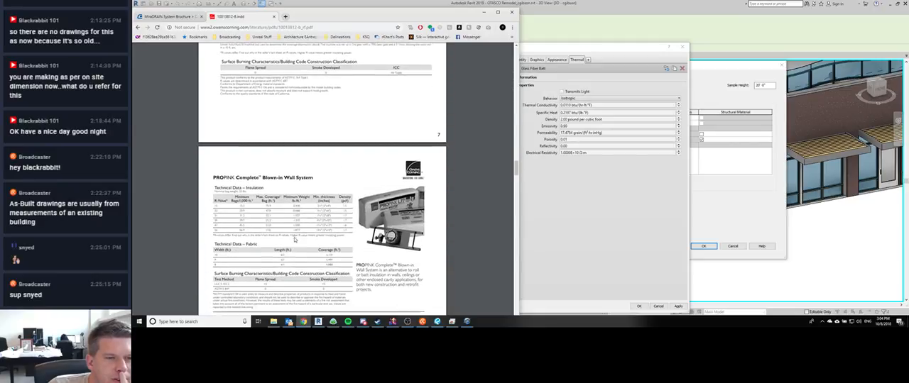
scroll(295, 240, down, 2)
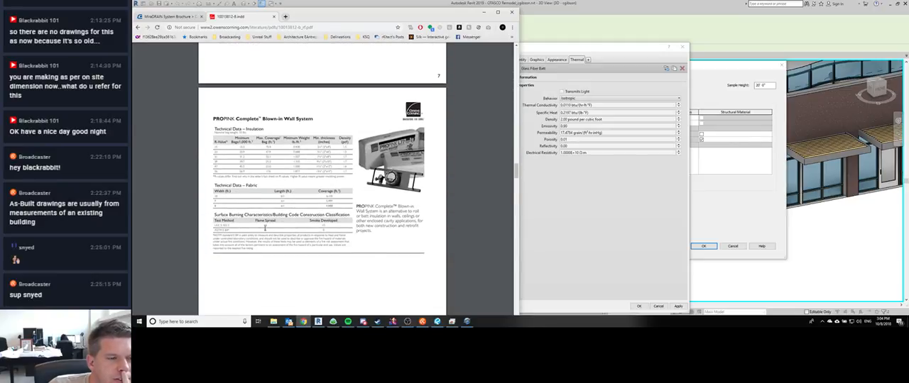
scroll(266, 217, down, 3)
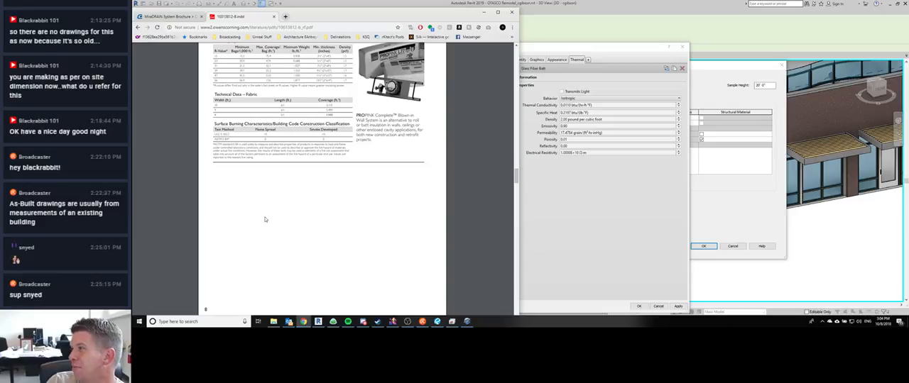
scroll(264, 220, down, 7)
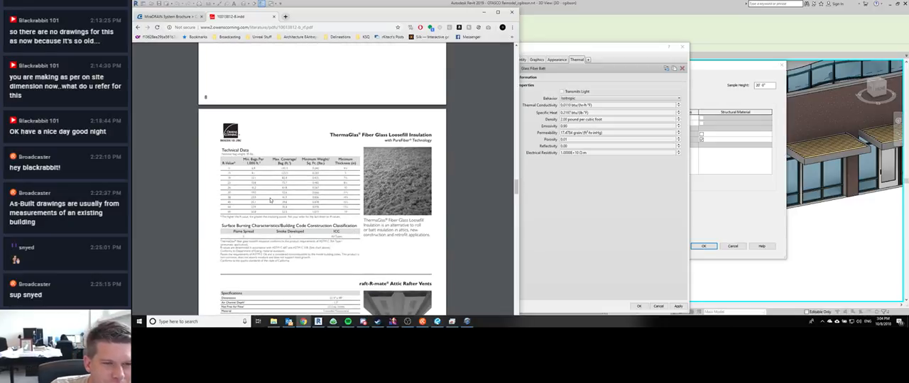
scroll(270, 216, down, 6)
scroll(267, 222, down, 10)
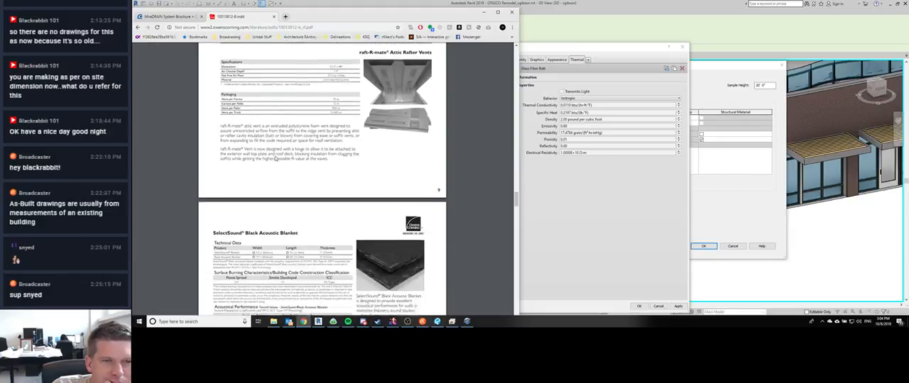
Step: Examine the 700-series board, curtainwall and standard specifications pages of the Owens Corning PDF, ending at its cover page
scroll(274, 207, down, 9)
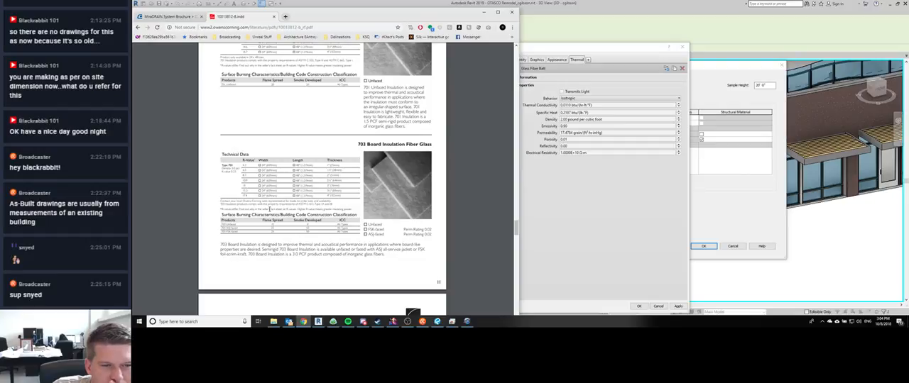
scroll(269, 210, up, 3)
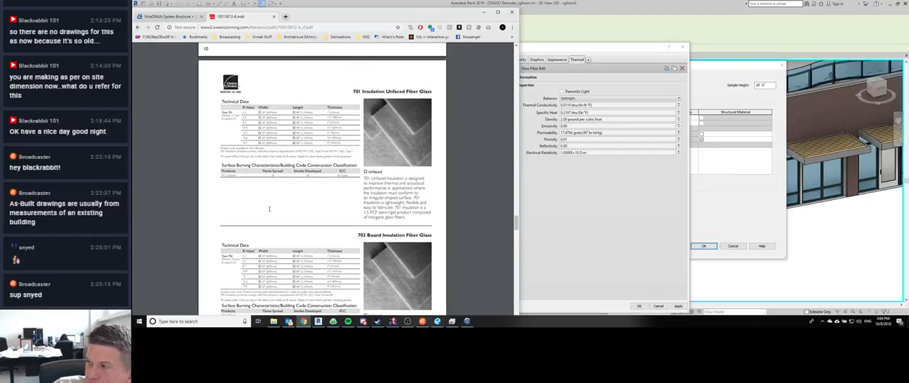
scroll(269, 208, down, 2)
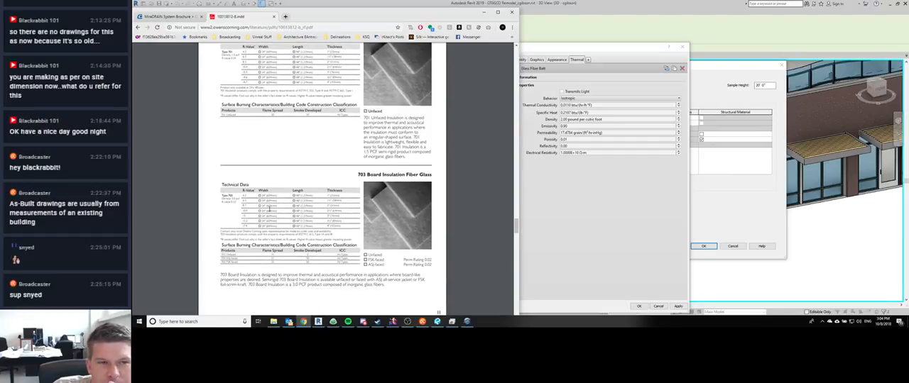
scroll(269, 209, up, 4)
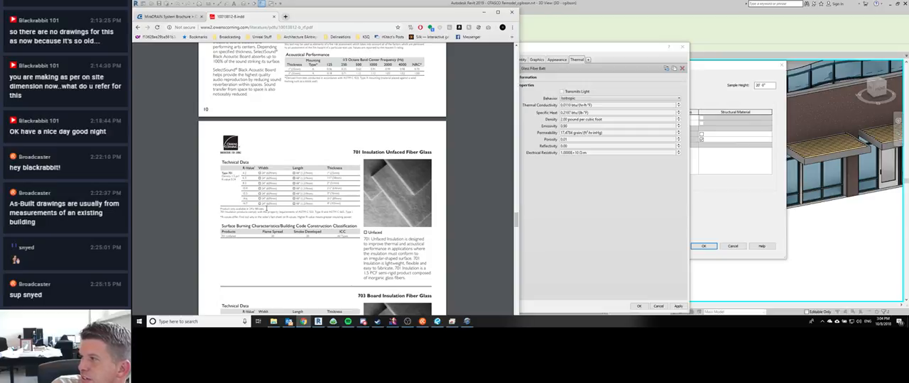
scroll(267, 208, down, 20)
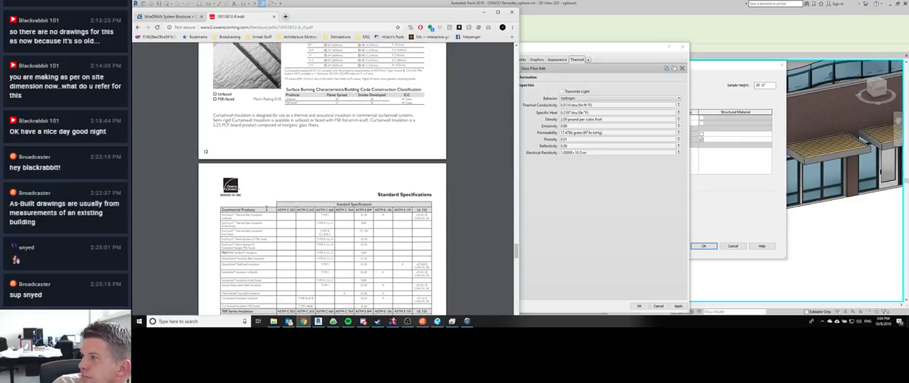
scroll(267, 208, down, 3)
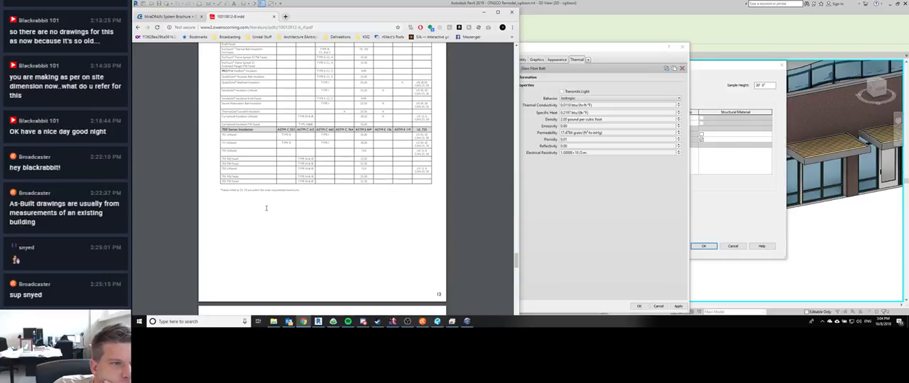
scroll(267, 208, up, 1)
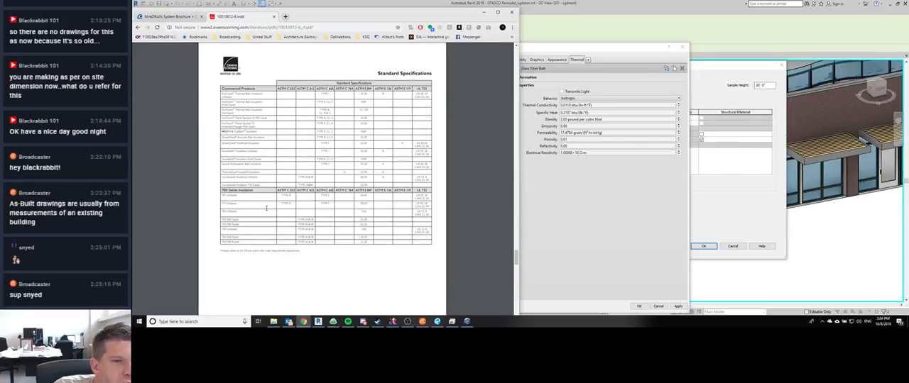
scroll(267, 208, up, 3)
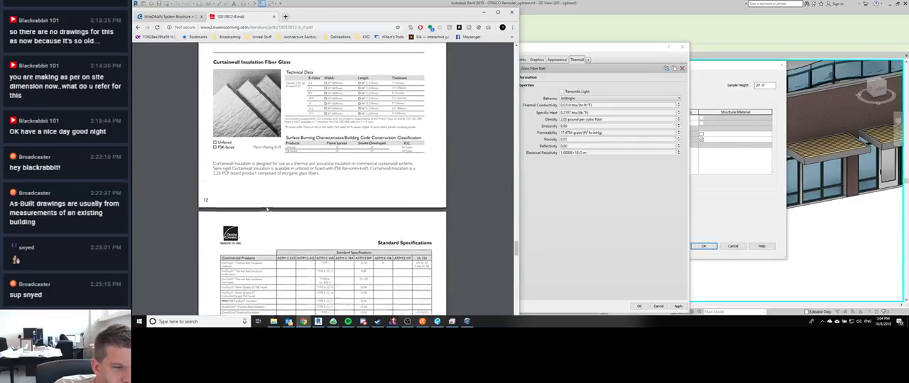
scroll(267, 208, up, 15)
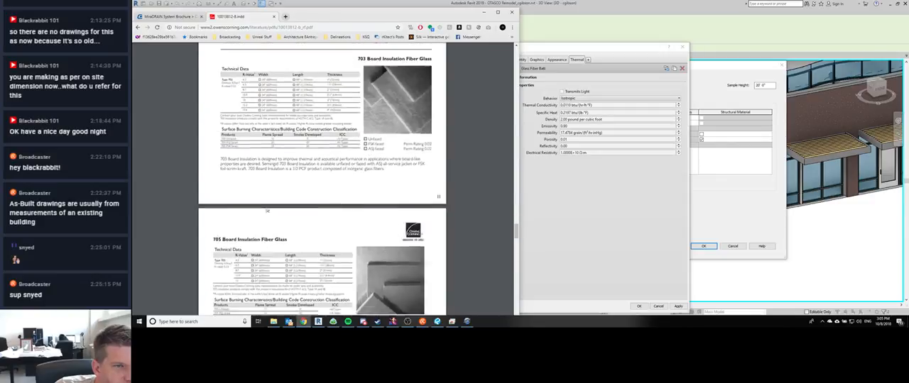
scroll(267, 208, up, 5)
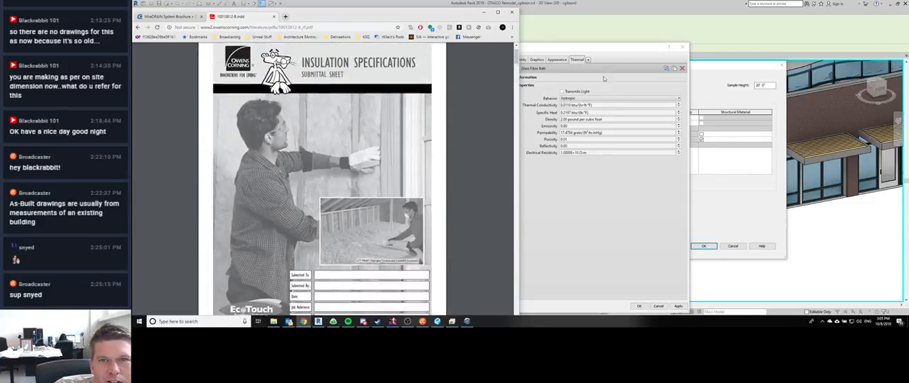
Step: Back in Revit, remove the Glass Fiber Batt thermal asset from the R-19 stud material and review its graphics and appearance settings
click(580, 63)
click(684, 69)
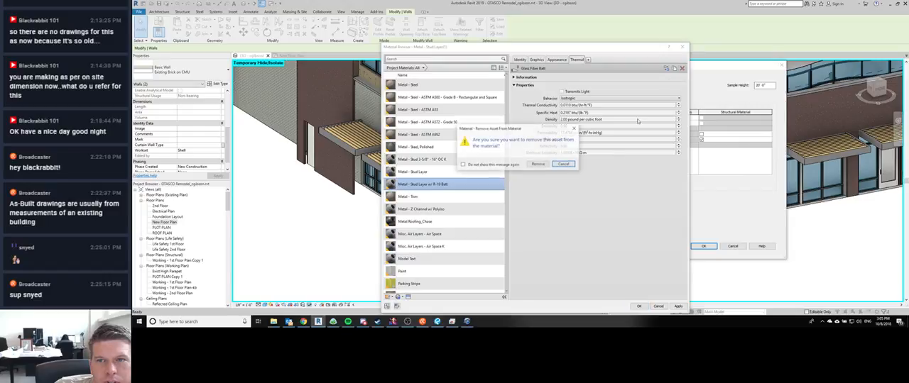
click(543, 164)
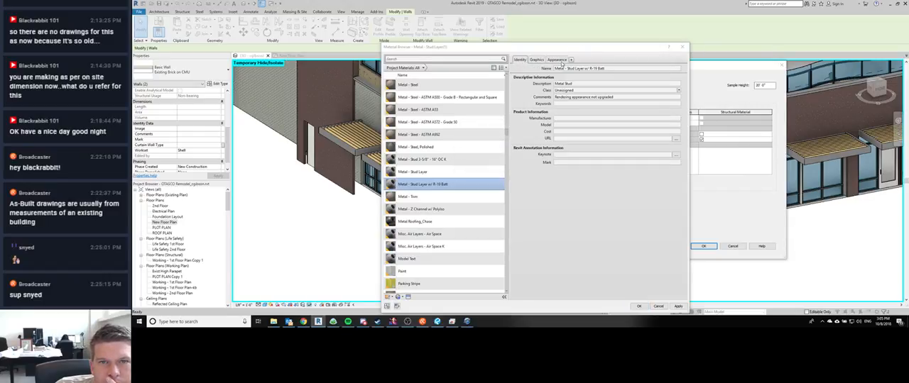
click(535, 60)
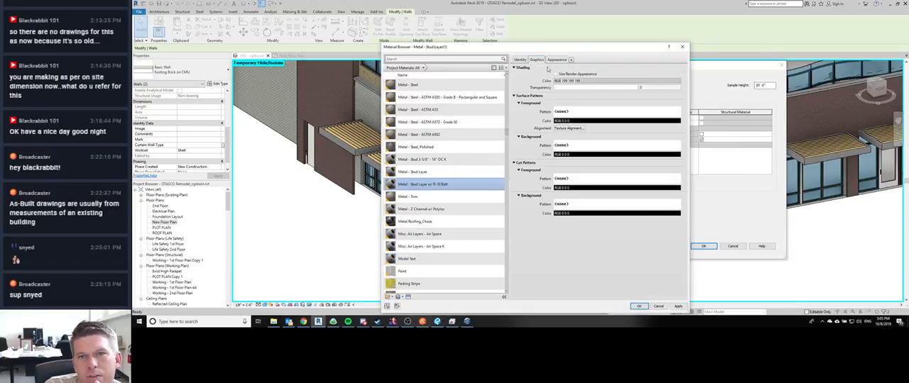
click(557, 59)
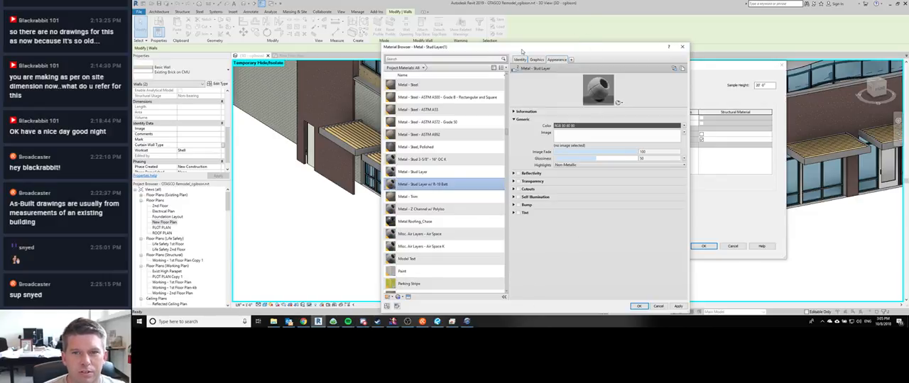
click(363, 322)
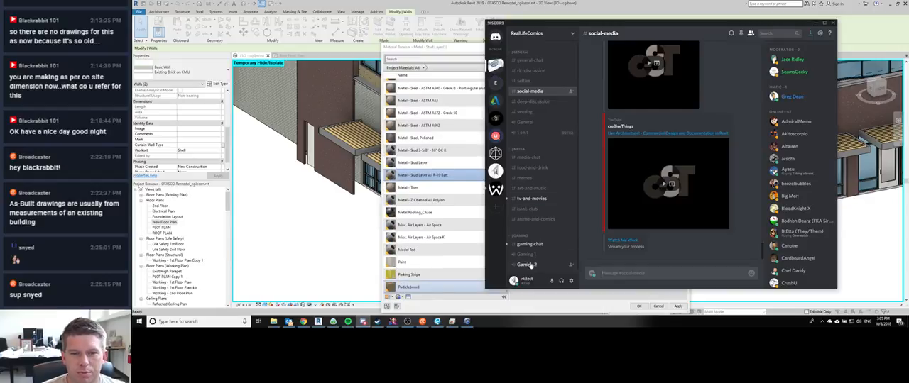
click(810, 35)
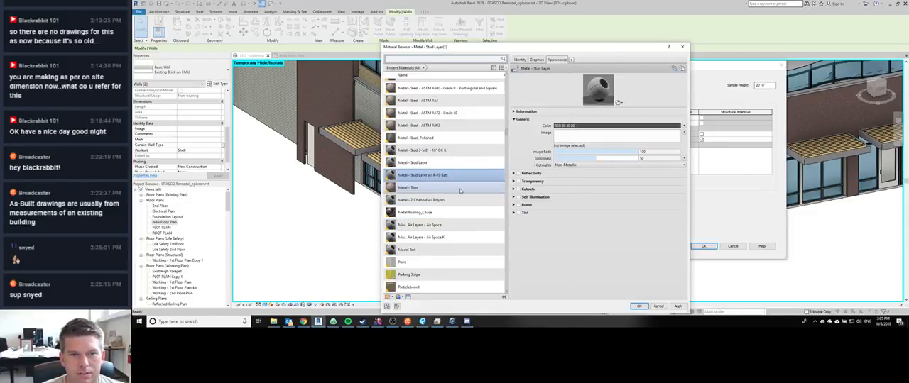
Step: Accept the R-19 stud material and wall assembly, apply the New Brick on New Stud type to the selected walls, and deselect them
click(638, 306)
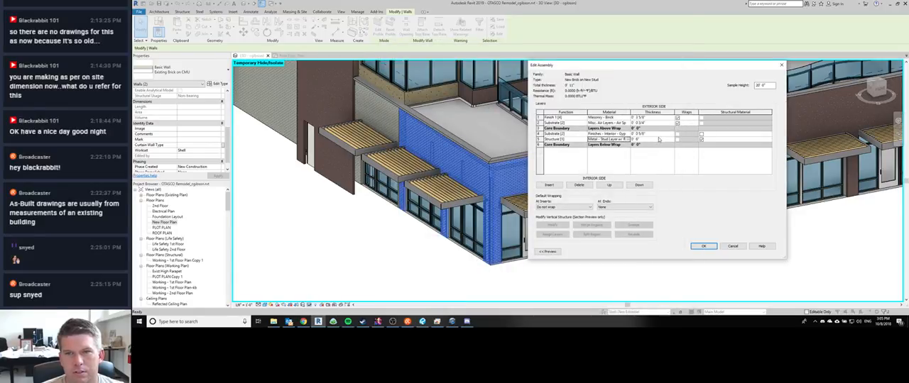
click(701, 245)
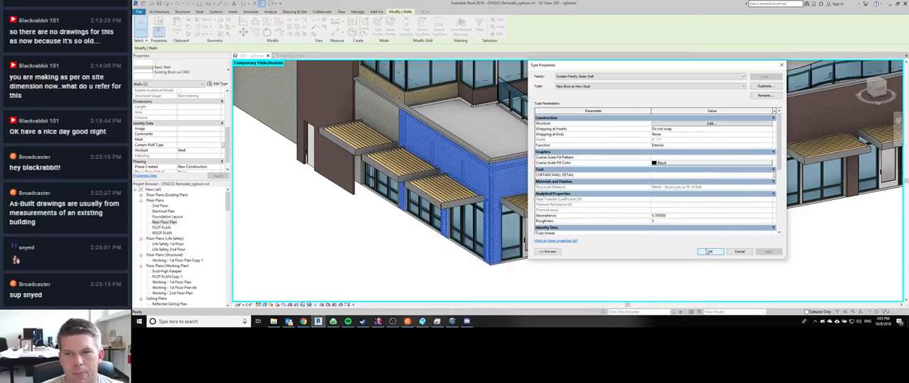
click(709, 251)
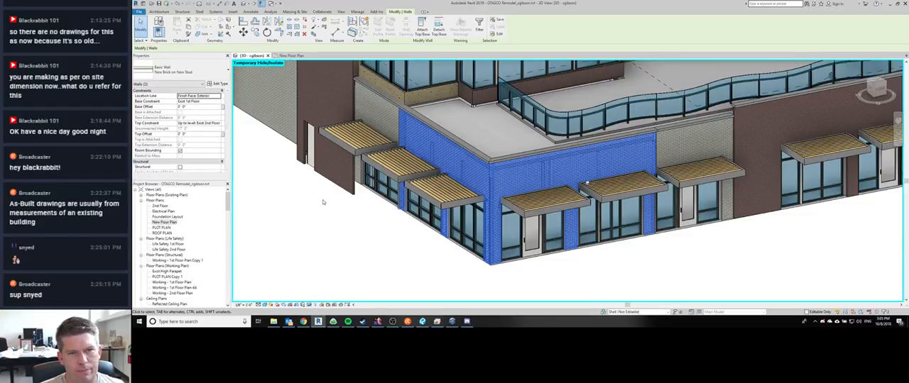
click(320, 243)
Step: In the New Floor Plan view, align the down-arrow text note with the dividing line between EXIST BRICK and NEW BRICK
key(ctrl+Tab)
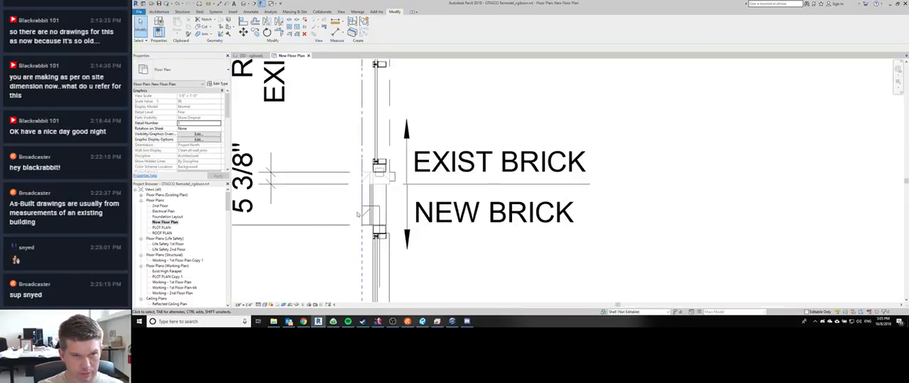
scroll(383, 199, down, 1)
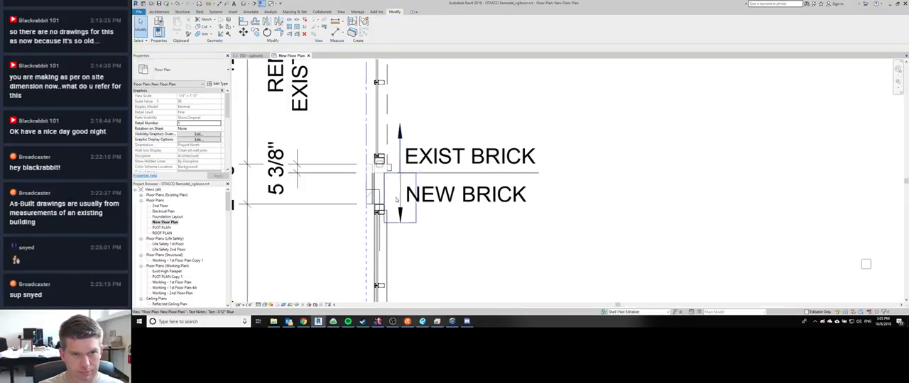
click(401, 190)
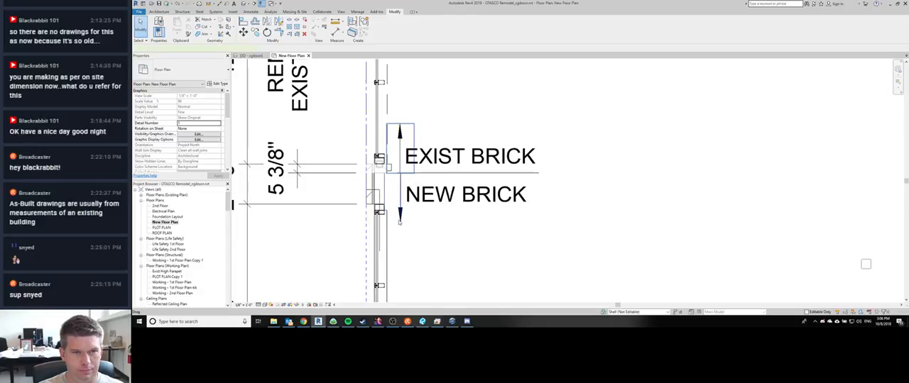
click(405, 173)
scroll(405, 173, up, 3)
scroll(424, 182, down, 1)
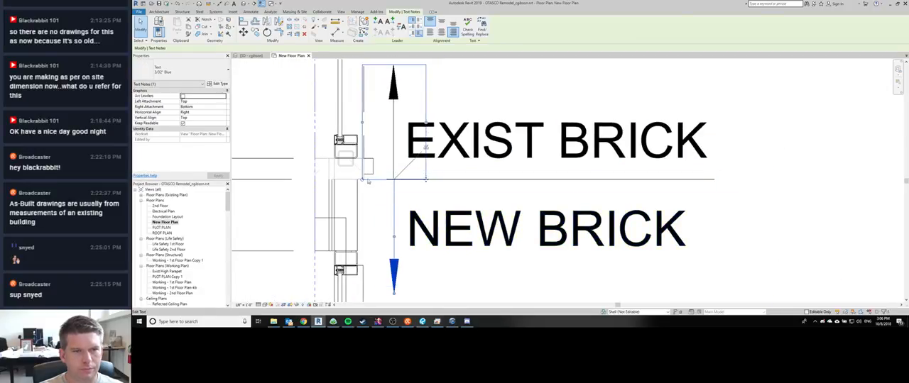
click(424, 181)
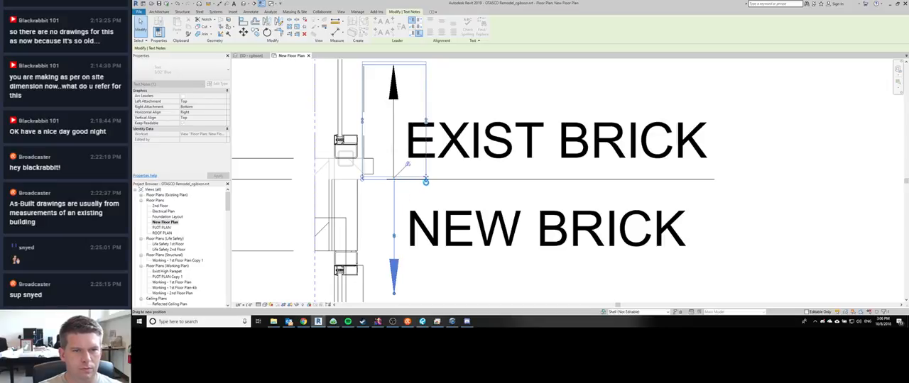
drag(426, 178, 426, 179)
scroll(426, 181, up, 4)
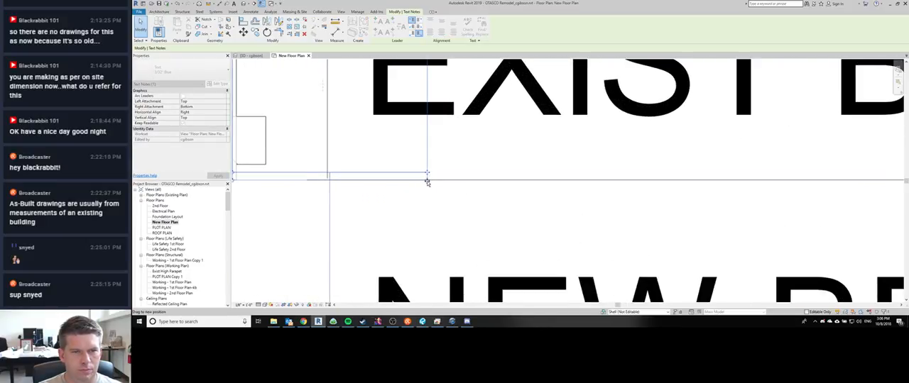
key(Escape)
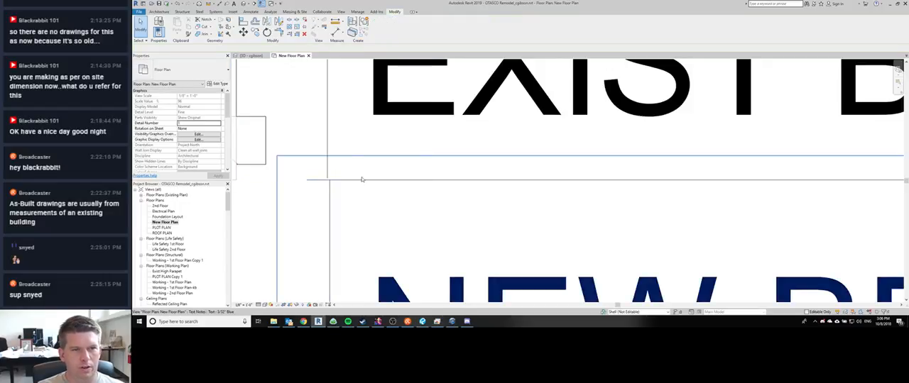
Step: Move the up-arrow text note beside EXIST BRICK so it meets the dividing line above NEW BRICK
scroll(343, 140, down, 3)
middle_drag(343, 140, 371, 222)
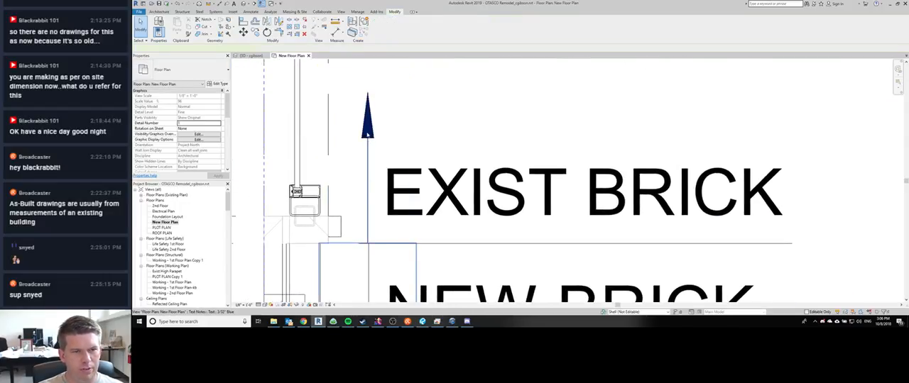
click(368, 146)
scroll(367, 148, down, 1)
scroll(346, 213, up, 3)
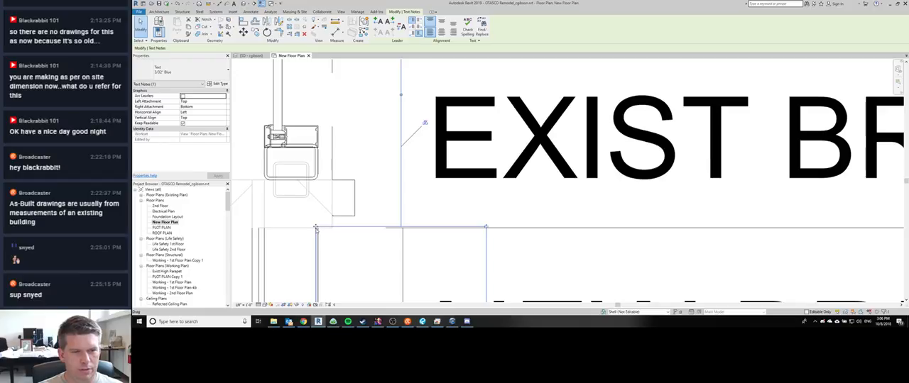
scroll(316, 226, up, 3)
drag(316, 228, 317, 229)
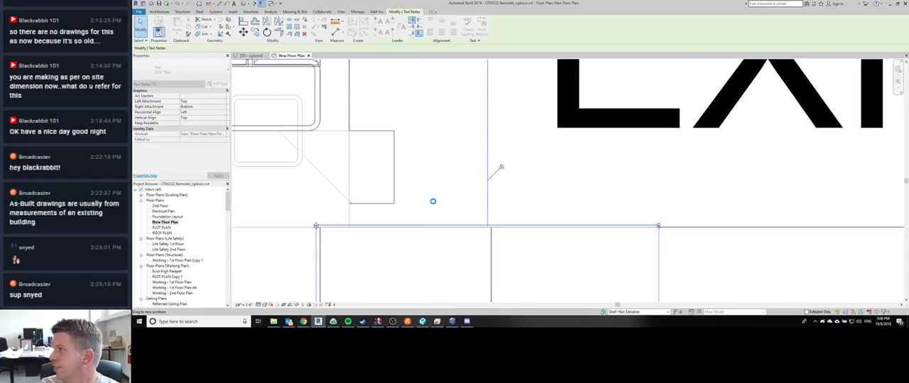
scroll(433, 209, down, 4)
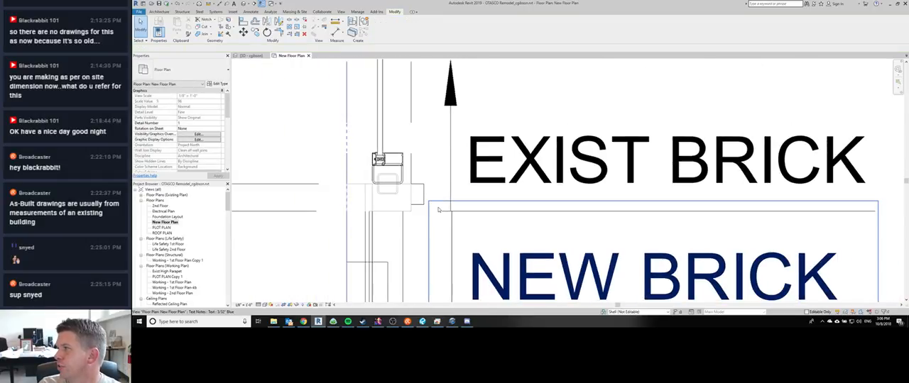
scroll(348, 135, down, 2)
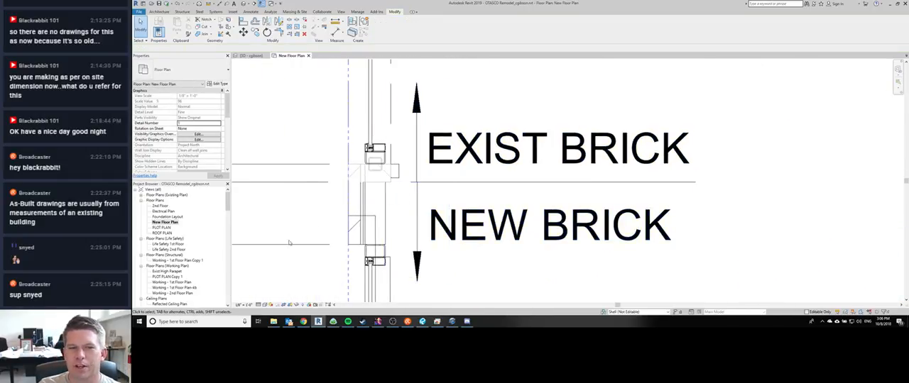
Step: Nudge the down-arrow text note beside NEW BRICK slightly left to line up with the up-arrow note, and deselect it
click(454, 260)
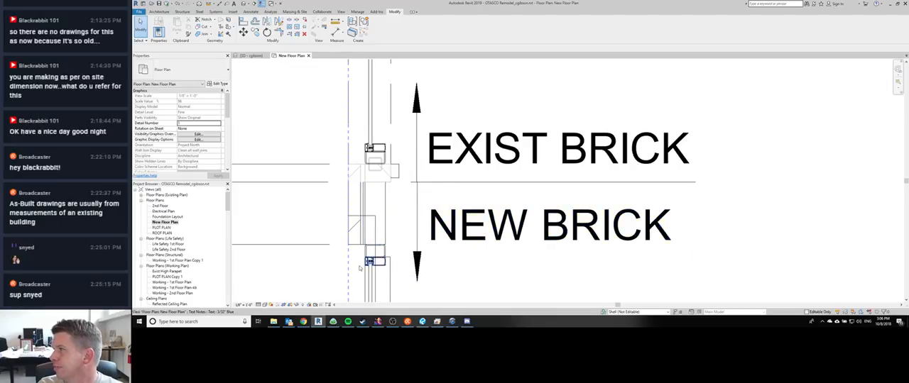
click(410, 219)
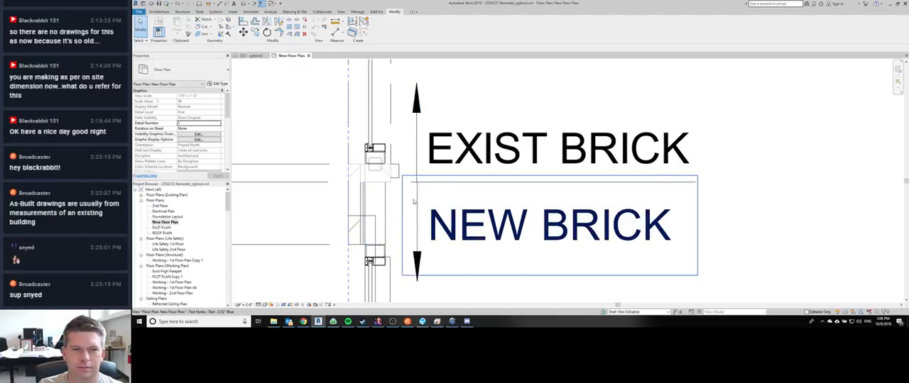
scroll(410, 219, up, 1)
click(415, 226)
key(Left)
key(Escape)
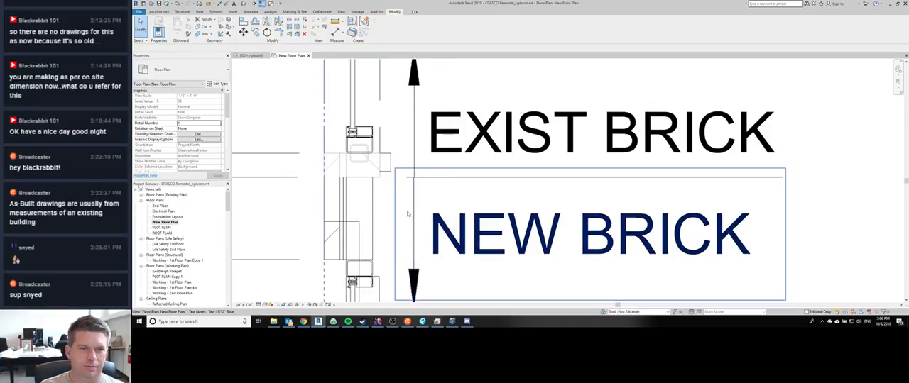
Step: Save the project
scroll(291, 200, down, 4)
middle_drag(276, 237, 354, 191)
scroll(457, 176, down, 1)
middle_drag(360, 215, 344, 279)
scroll(390, 213, up, 6)
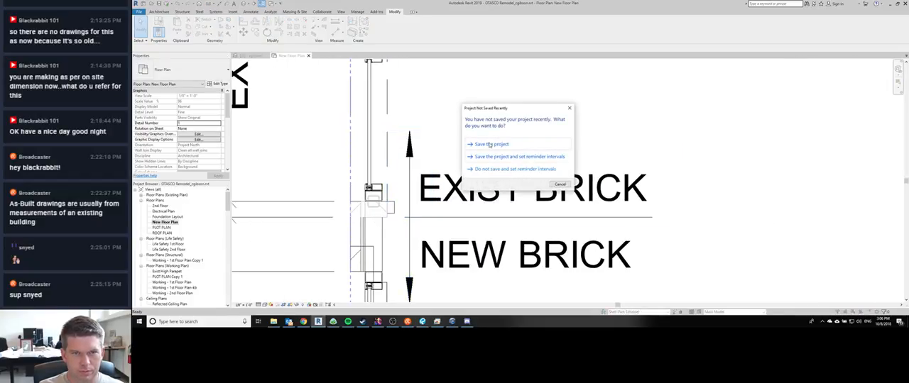
click(489, 145)
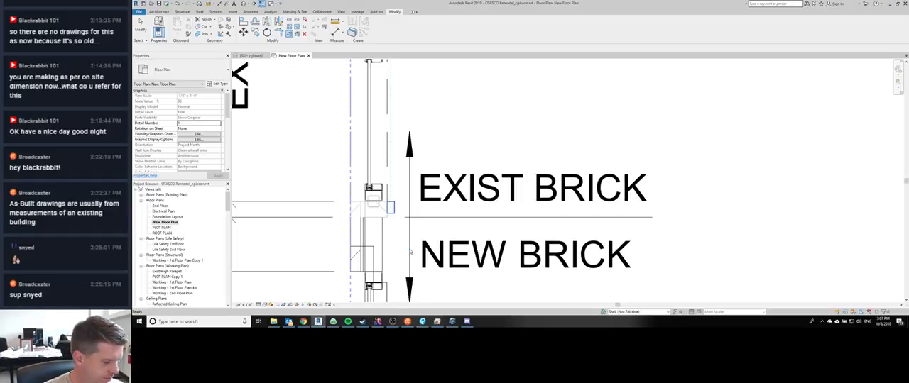
scroll(390, 246, down, 2)
middle_drag(396, 237, 477, 236)
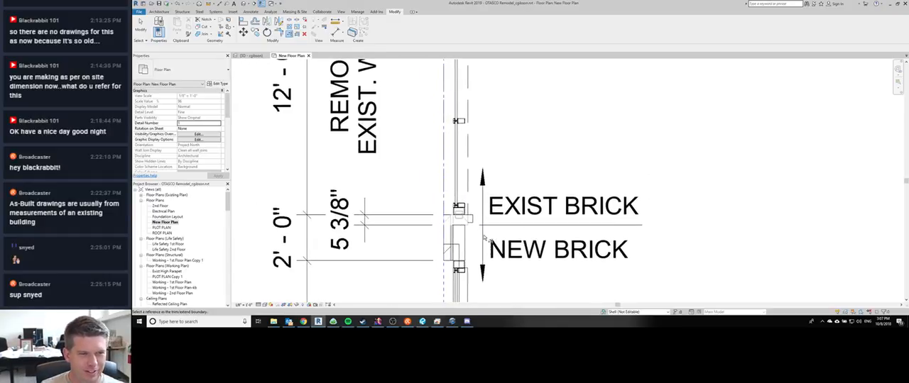
scroll(477, 235, down, 1)
scroll(477, 236, up, 2)
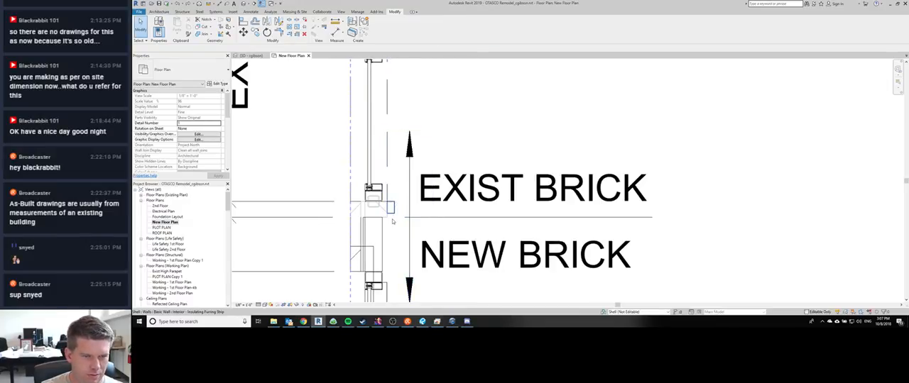
click(388, 220)
scroll(388, 220, up, 3)
right_click(387, 225)
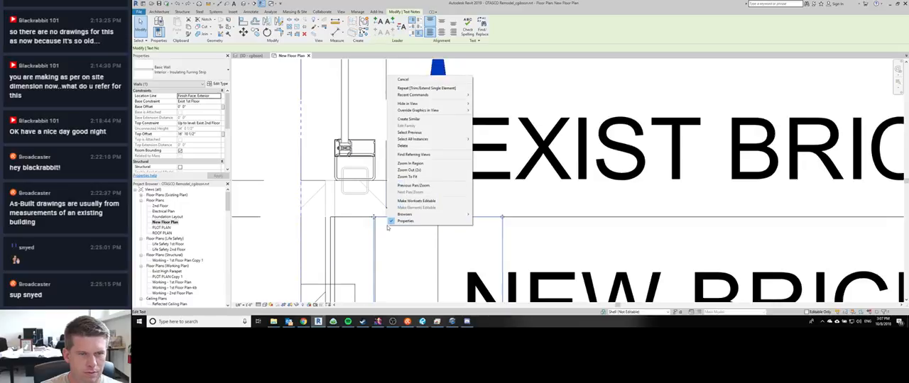
click(403, 120)
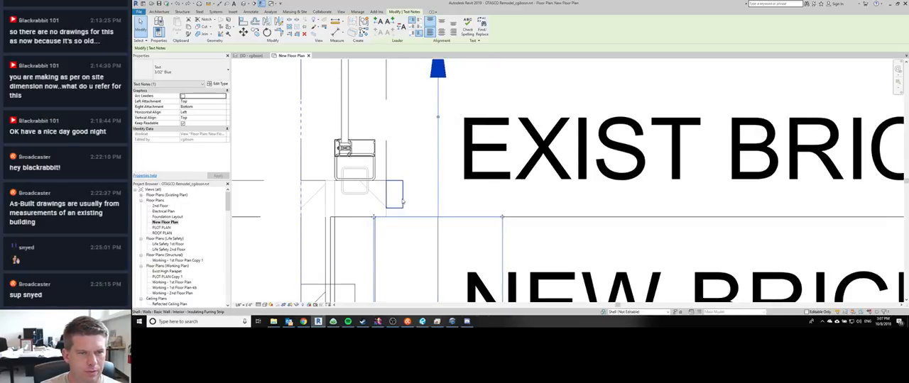
click(388, 219)
right_click(387, 229)
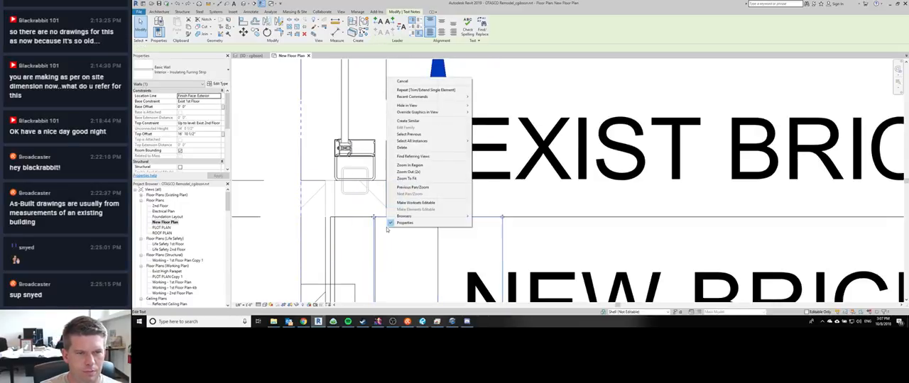
key(Escape)
key(Escape)
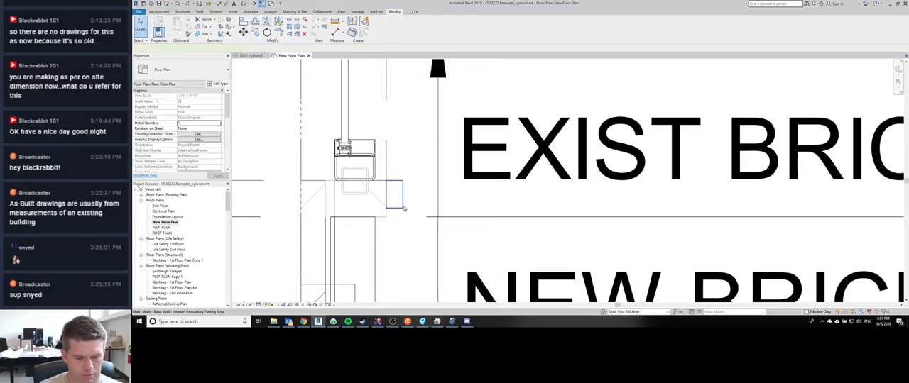
Step: Temporarily isolate the Insulating Furring Strip wall beside the brick notes, disallow the join at its lower end, and reset the temporary isolation
click(398, 209)
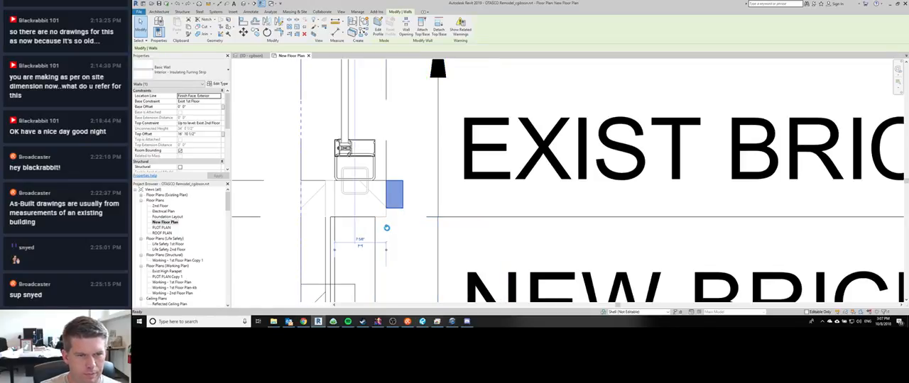
key(h)
key(i)
right_click(386, 227)
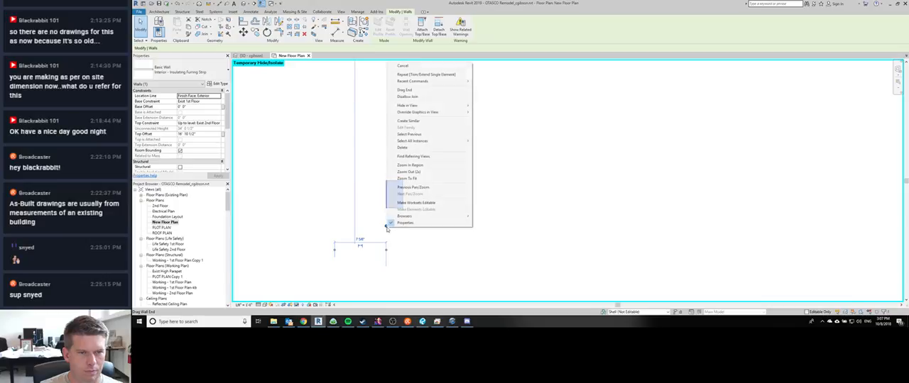
click(413, 98)
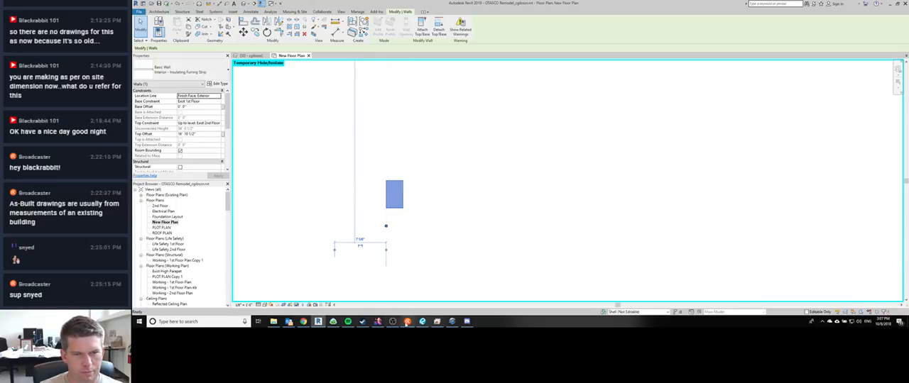
click(407, 322)
key(h)
key(r)
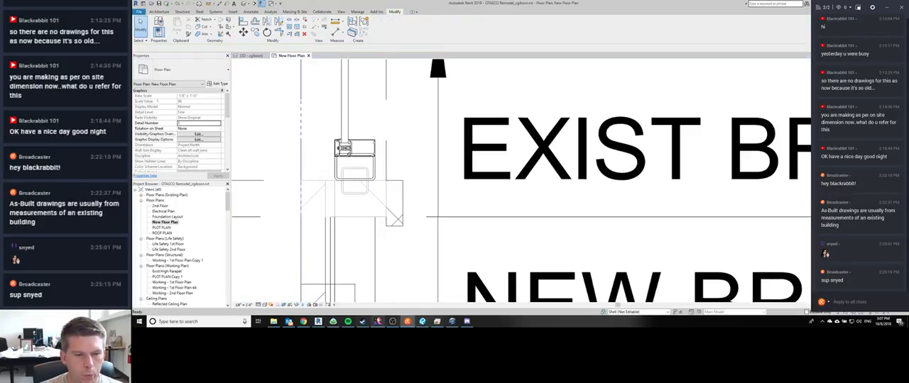
Step: Check Discord and the Watch Me Work stream page's chat on the remote desktop, and return to Revit
click(467, 322)
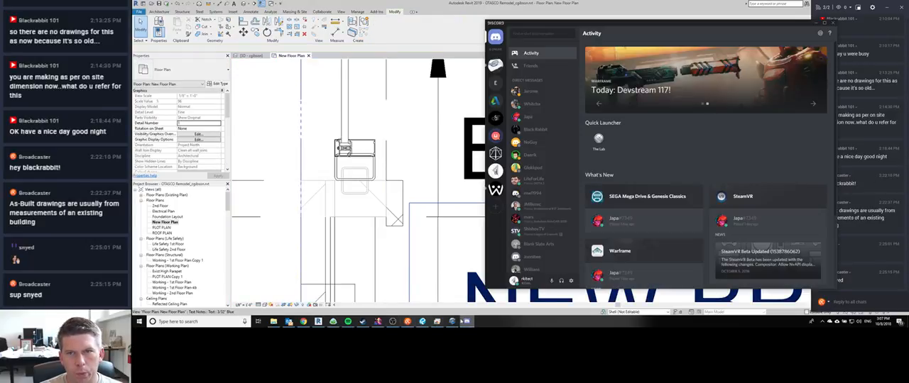
click(437, 321)
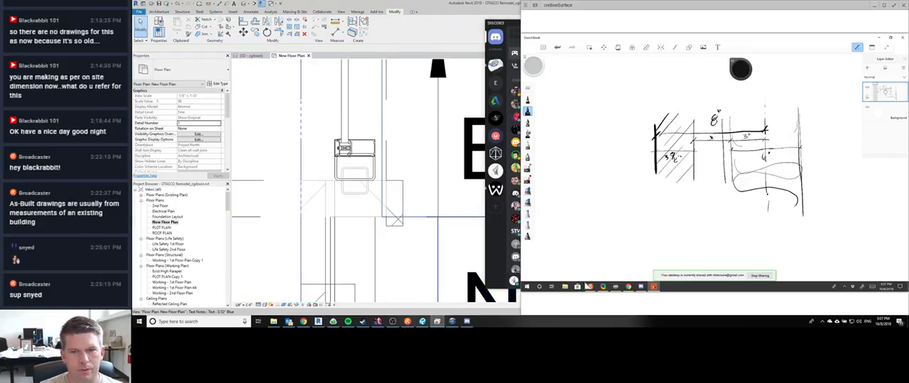
click(628, 287)
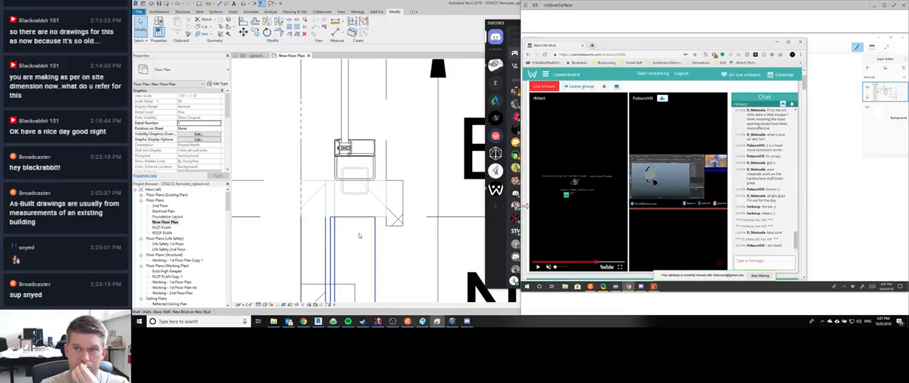
scroll(758, 192, up, 3)
scroll(758, 190, down, 2)
scroll(755, 191, down, 2)
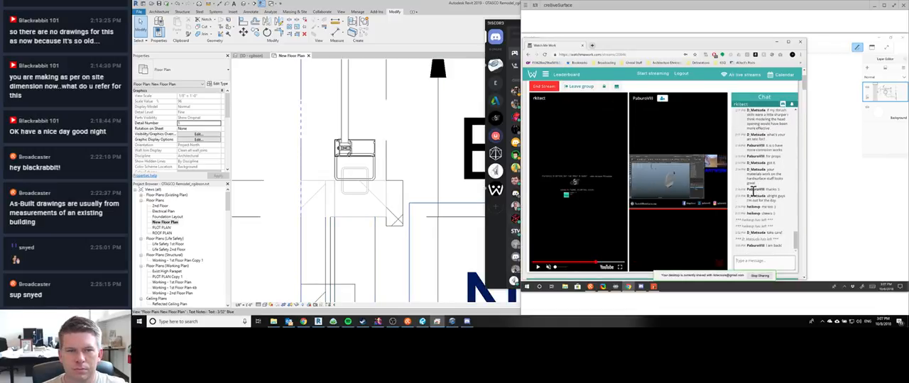
click(425, 189)
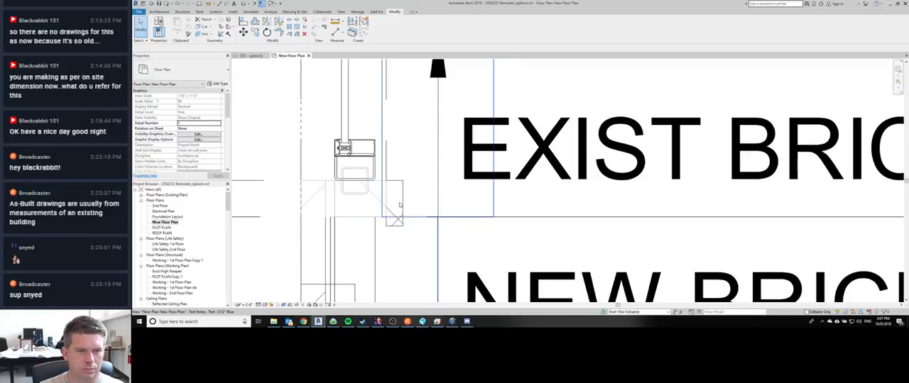
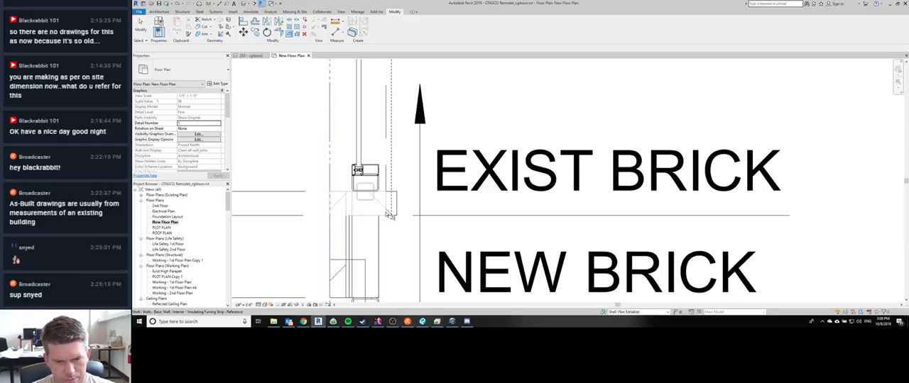
Step: Check the floor plan on the client redlines PDF in Revu and return to the New Floor Plan in Revit
middle_drag(426, 203, 410, 175)
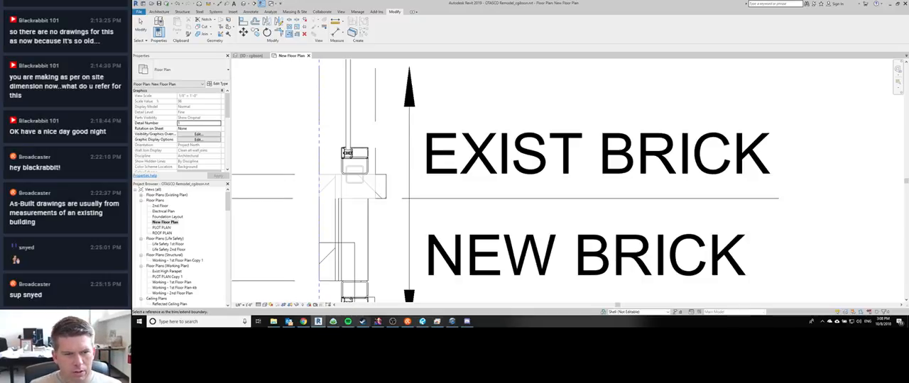
mouse_move(458, 323)
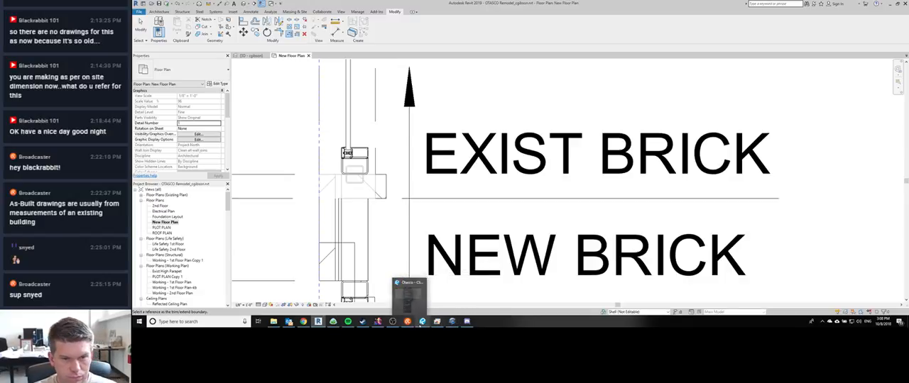
click(422, 322)
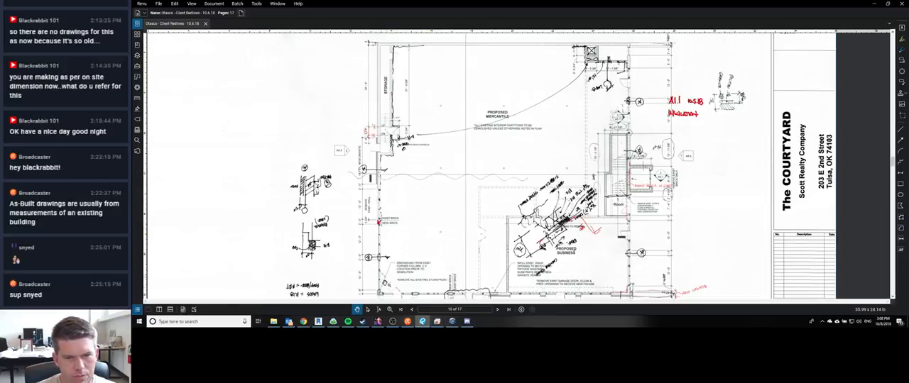
drag(473, 257, 485, 232)
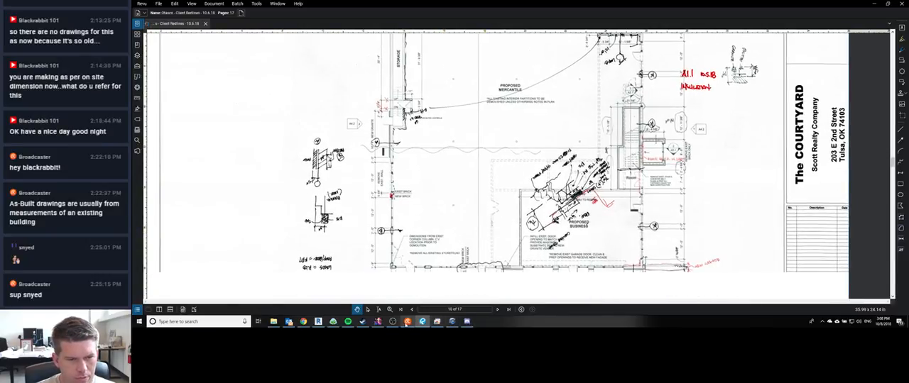
click(318, 322)
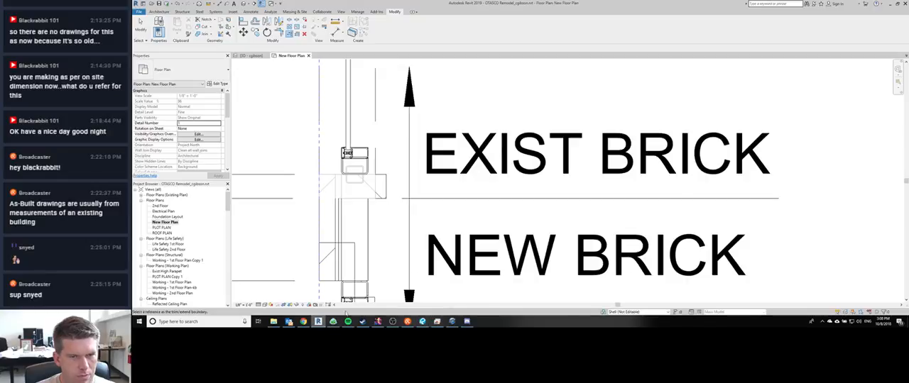
Step: Examine how far the Insulating Furring Strip wall runs around the building perimeter in the New Floor Plan, and deselect it
scroll(441, 213, down, 4)
scroll(450, 150, down, 5)
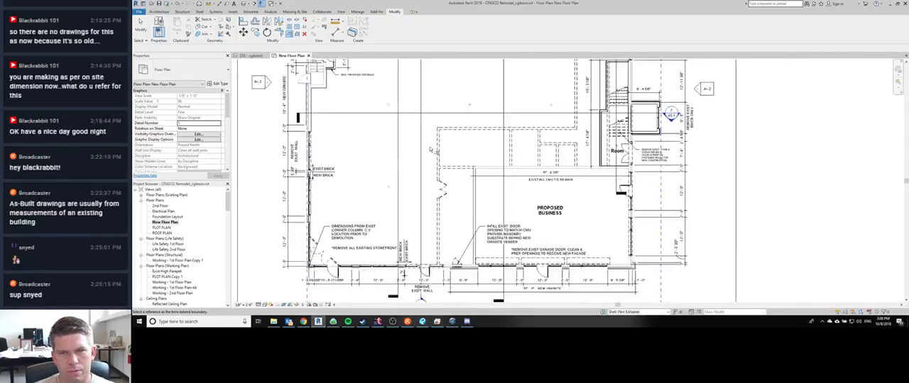
scroll(324, 161, up, 5)
click(322, 102)
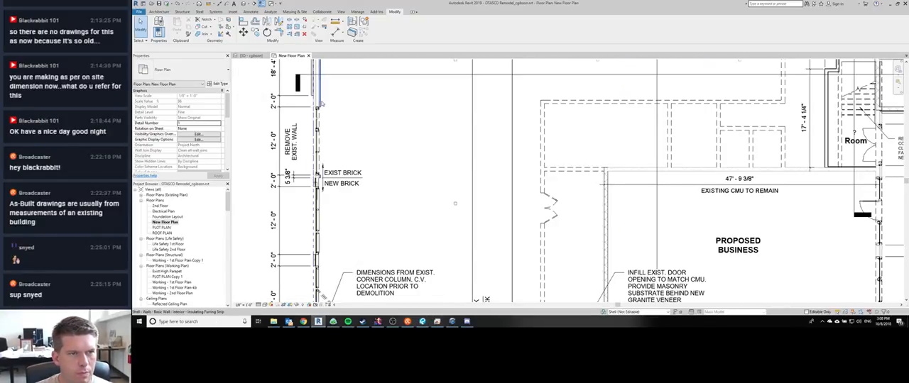
middle_drag(399, 180, 389, 231)
scroll(391, 225, down, 4)
scroll(480, 131, down, 1)
middle_drag(480, 131, 433, 234)
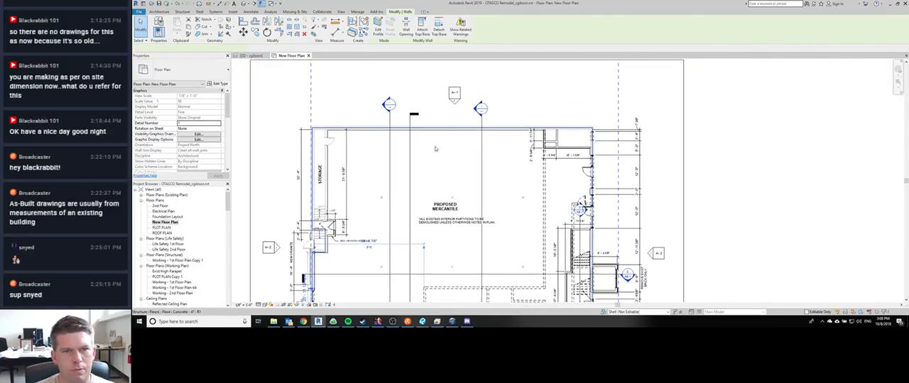
scroll(394, 194, up, 1)
middle_drag(394, 195, 389, 145)
key(Escape)
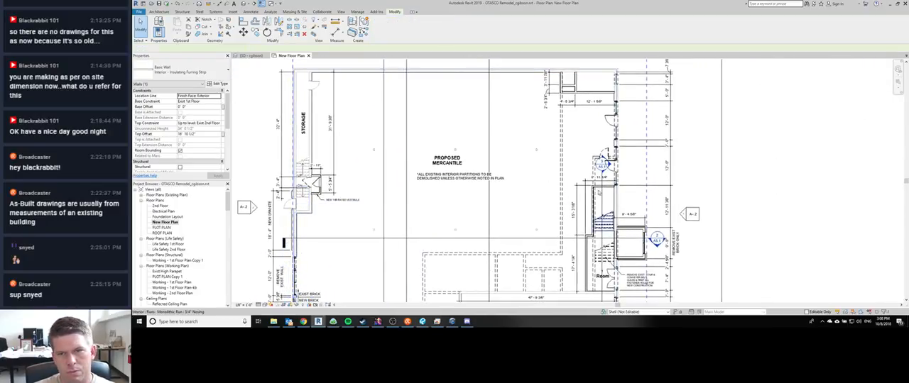
middle_drag(517, 212, 507, 160)
scroll(506, 161, down, 1)
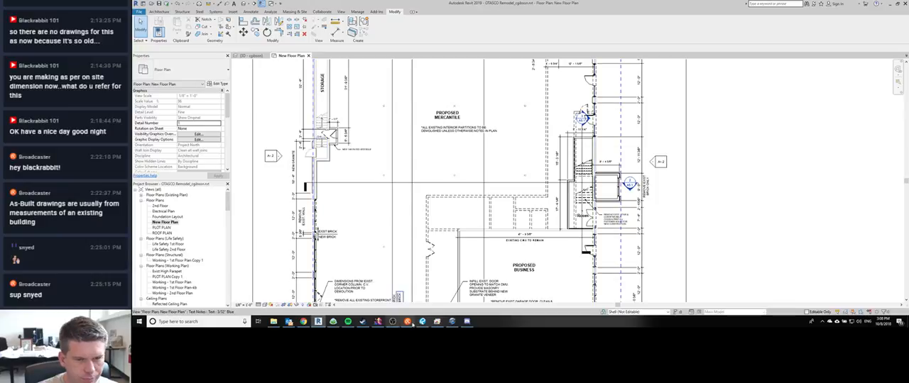
middle_drag(402, 210, 404, 203)
Step: Select the six Insulating Furring Strip walls in the 3D view and set their top offset to -0' 6"
key(ctrl+Tab)
scroll(477, 188, down, 5)
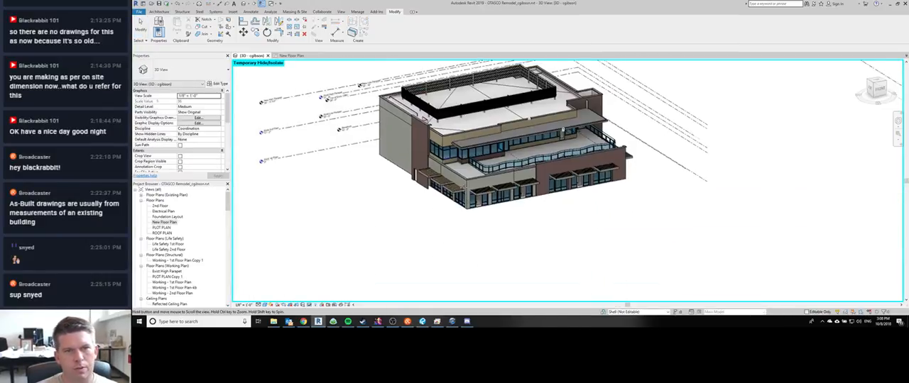
shift+middle_drag(479, 189, 572, 250)
scroll(526, 229, up, 5)
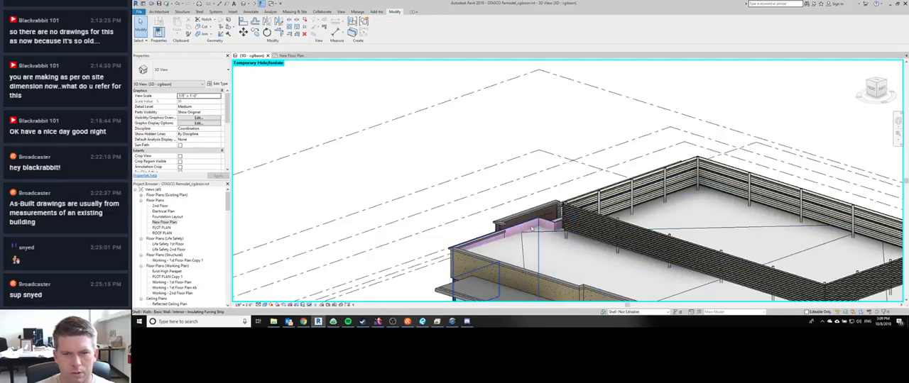
click(483, 231)
shift+middle_drag(483, 231, 468, 171)
scroll(465, 169, down, 2)
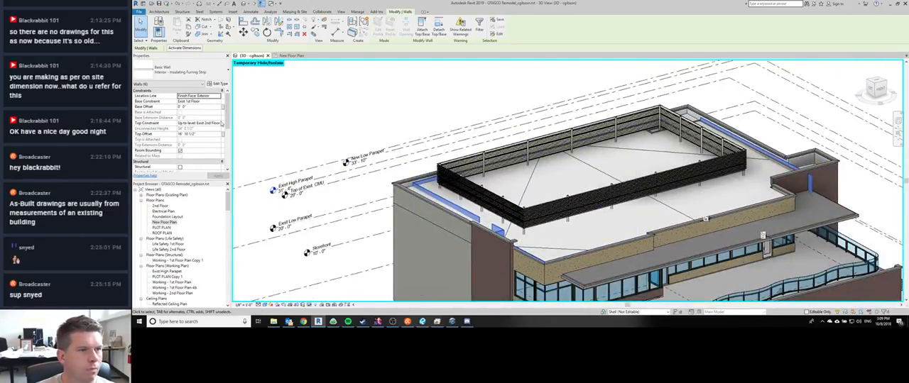
click(214, 133)
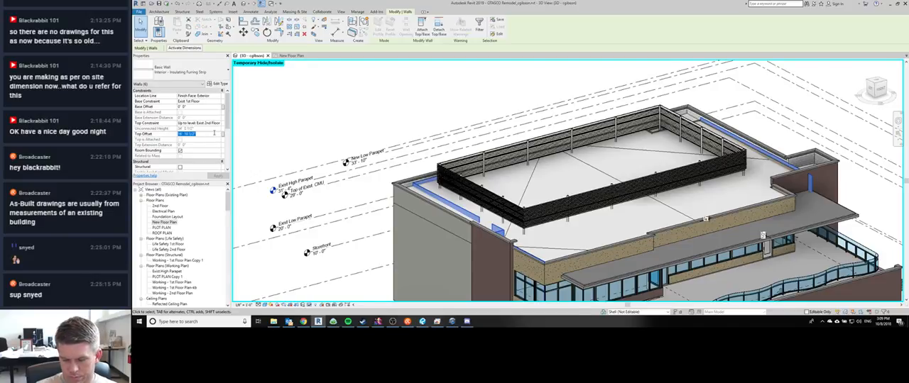
key(BackSpace)
text(-0')
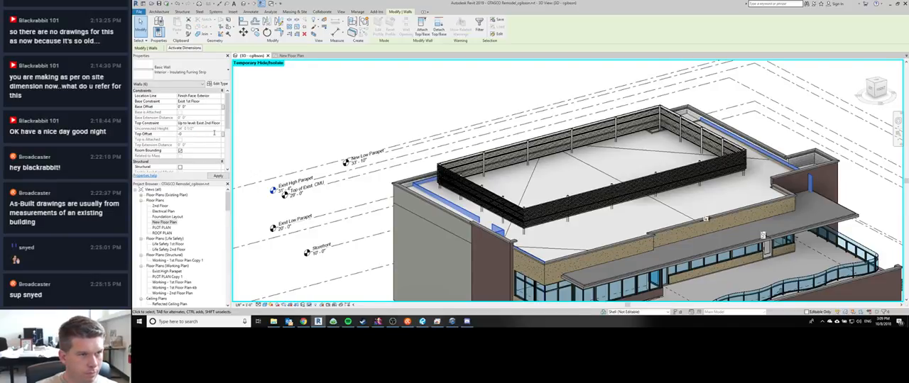
text( 6)
key(Return)
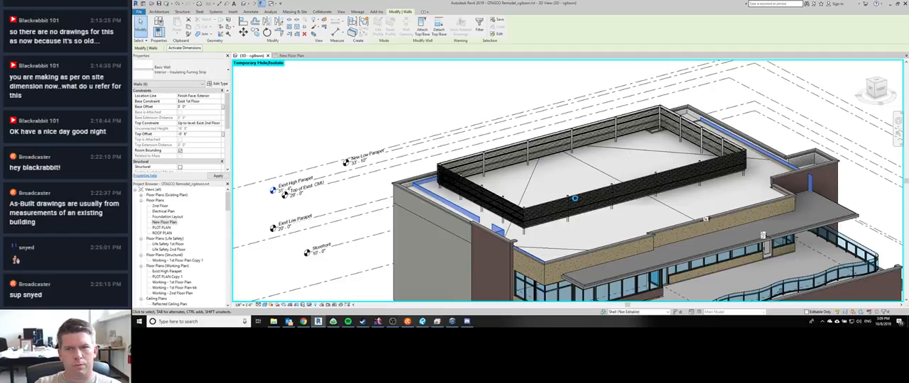
Step: Check the lounge channel on Discord and return to the Revit 3D view
click(467, 322)
click(495, 118)
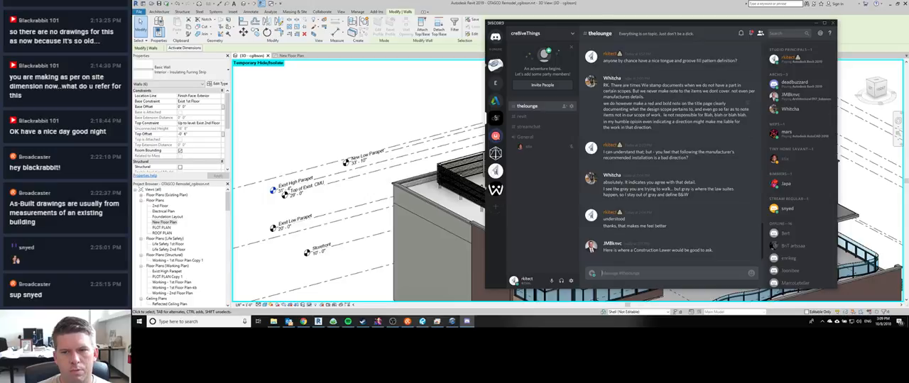
click(593, 6)
click(455, 170)
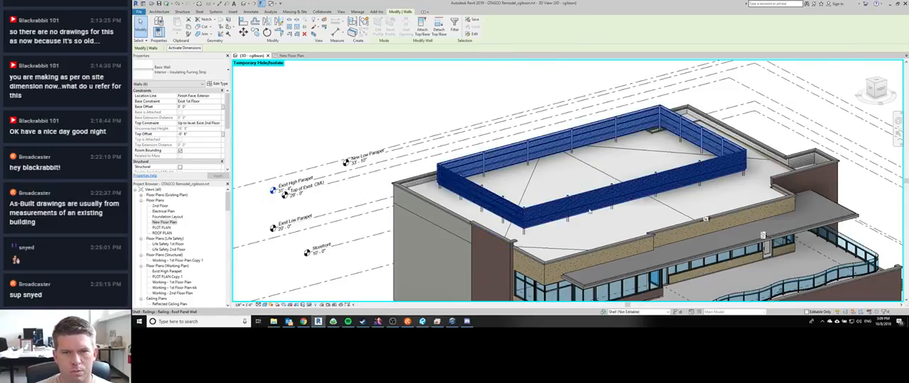
Step: Inspect the properties of the two sloped TPO roof floors beneath the rooftop screen, and deselect them
shift+middle_drag(600, 215, 572, 211)
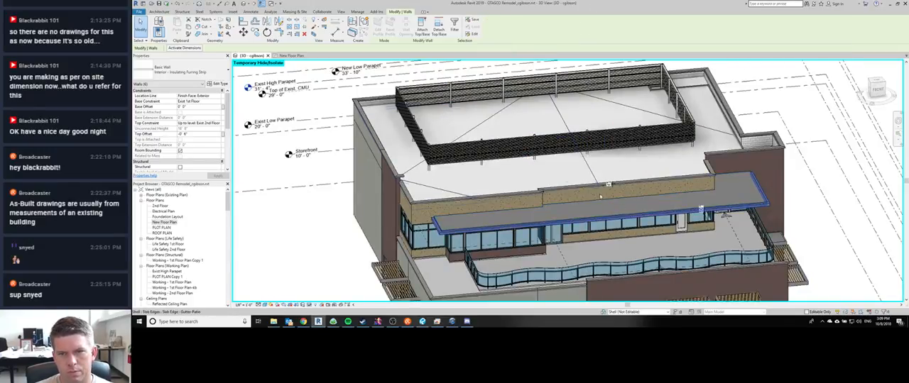
click(575, 166)
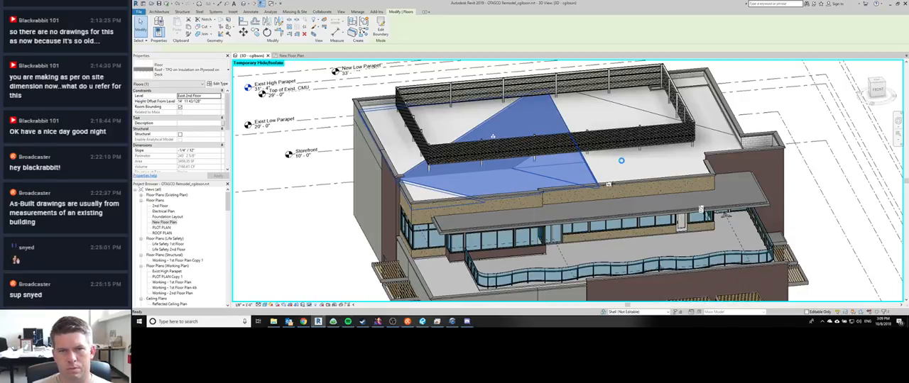
click(621, 161)
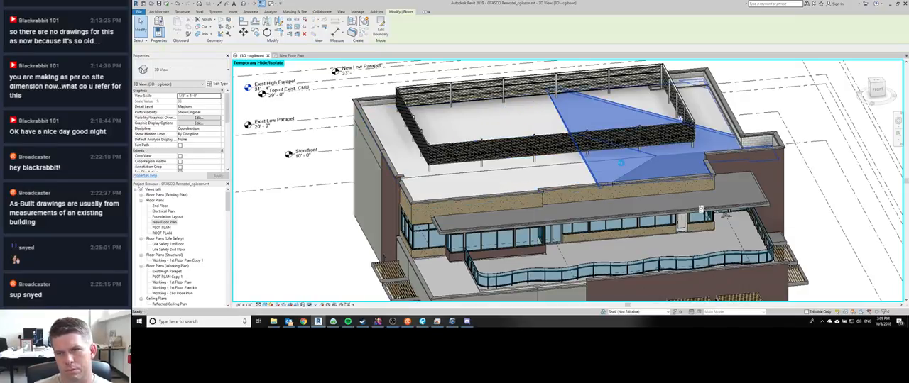
key(Escape)
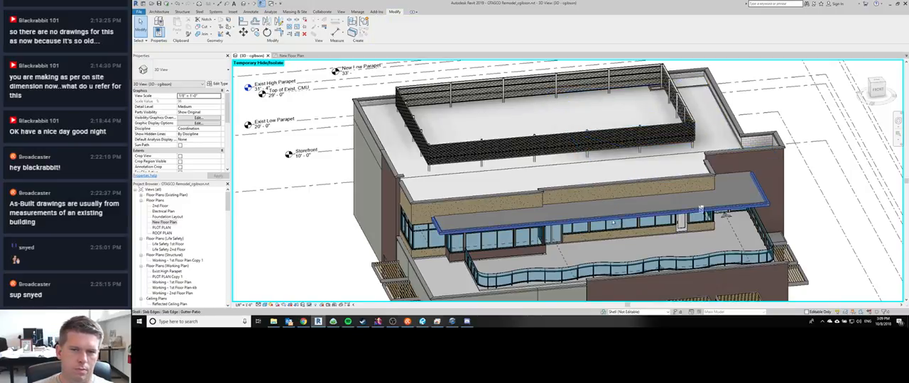
Step: Set the TPO membrane finish layer to 1/4" thick in the assembly of the Roof - TPO on Insulation on Plywood on Deck floor type
shift+middle_drag(613, 224, 480, 228)
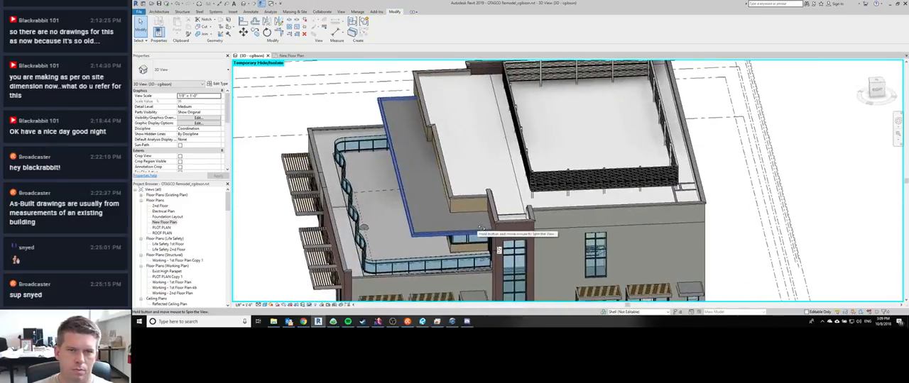
click(485, 142)
click(218, 83)
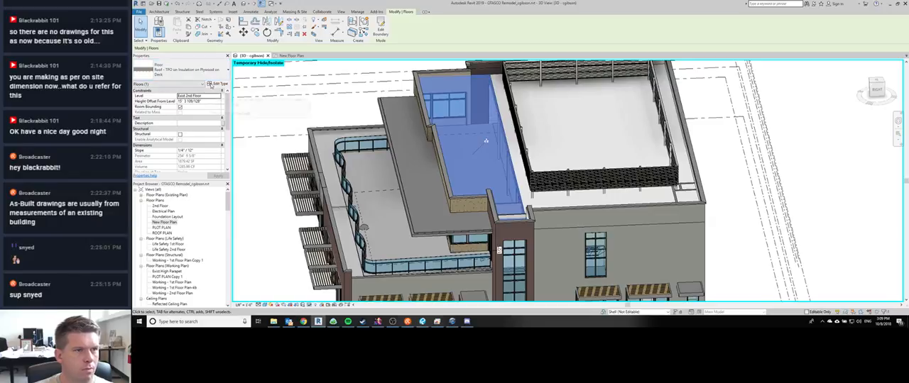
click(670, 125)
click(670, 125)
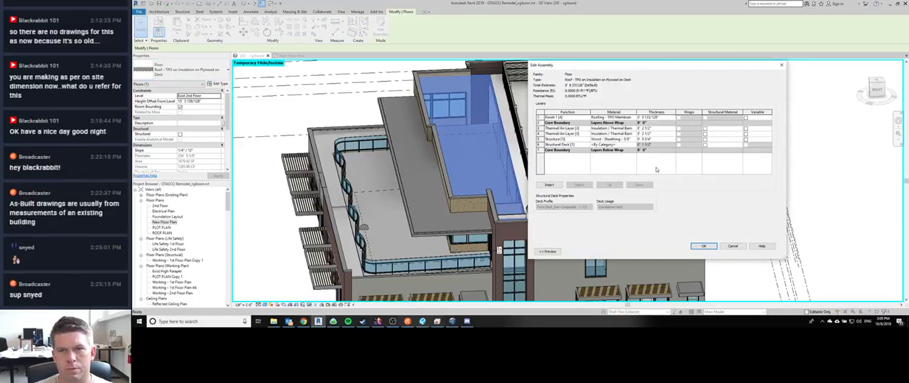
click(658, 118)
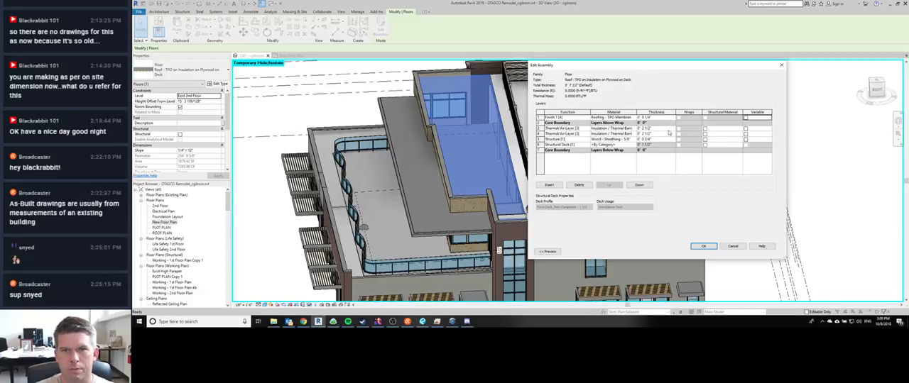
key(Tab)
key(Tab)
click(700, 246)
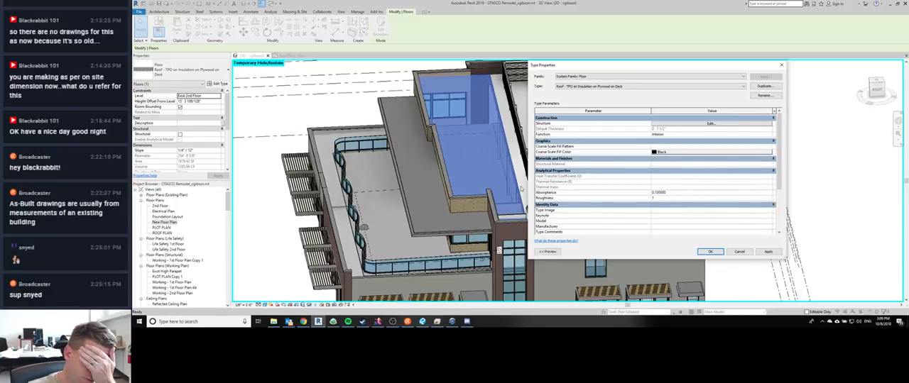
click(709, 252)
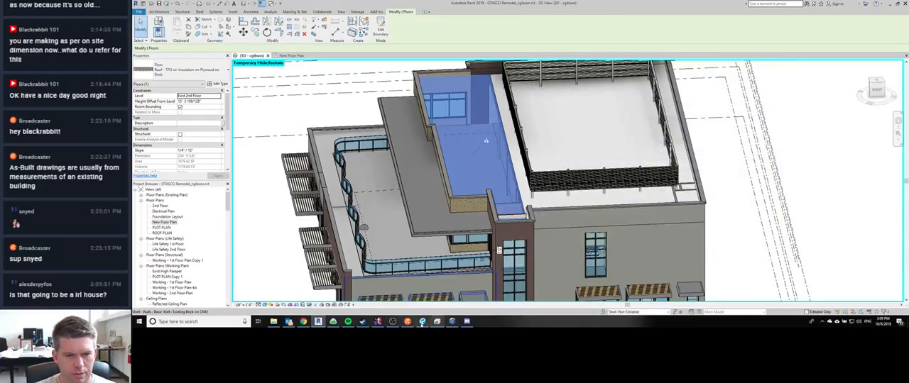
Step: Switch to the Restream chat and reply "nope, this is a shopping center"
click(407, 322)
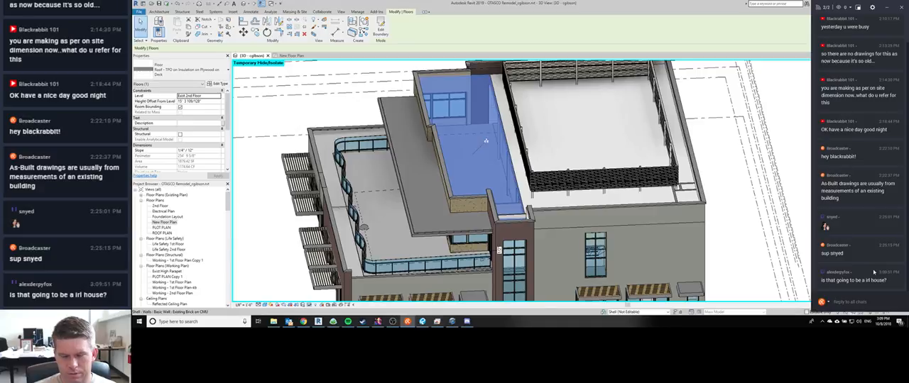
text(nop)
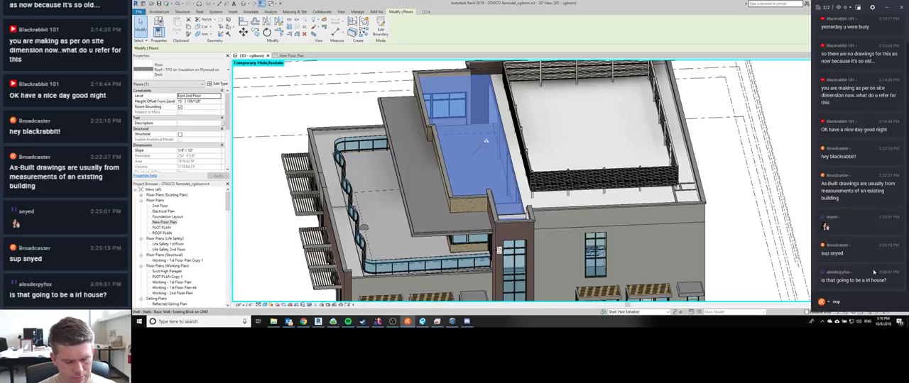
text(e, this is a shopping center)
key(Return)
middle_click(643, 141)
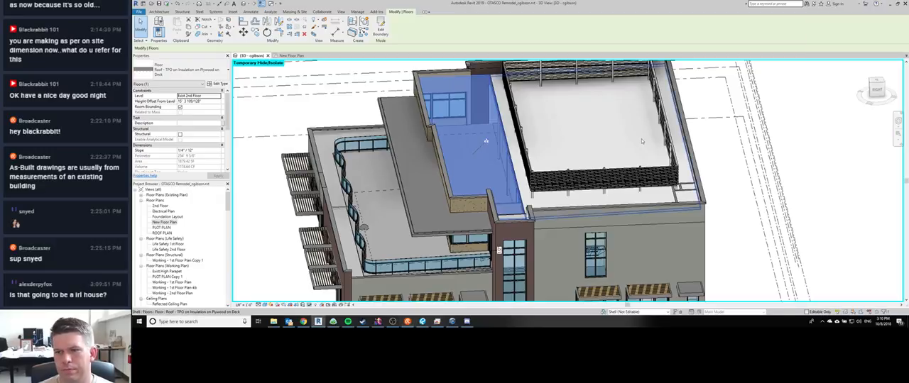
scroll(642, 139, down, 2)
scroll(576, 196, up, 5)
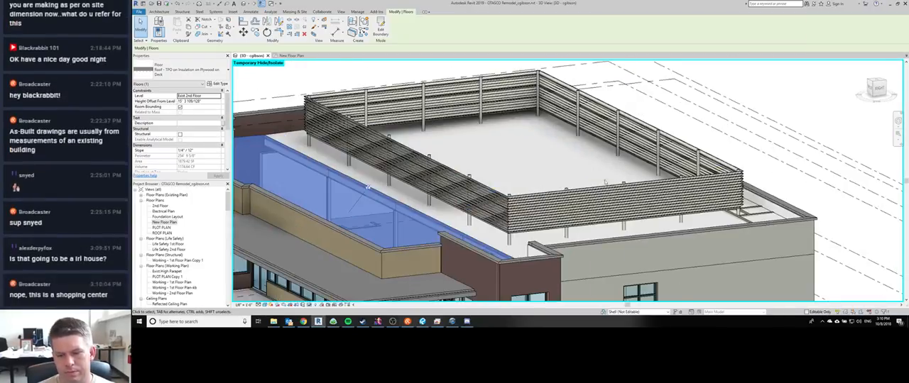
scroll(523, 153, down, 3)
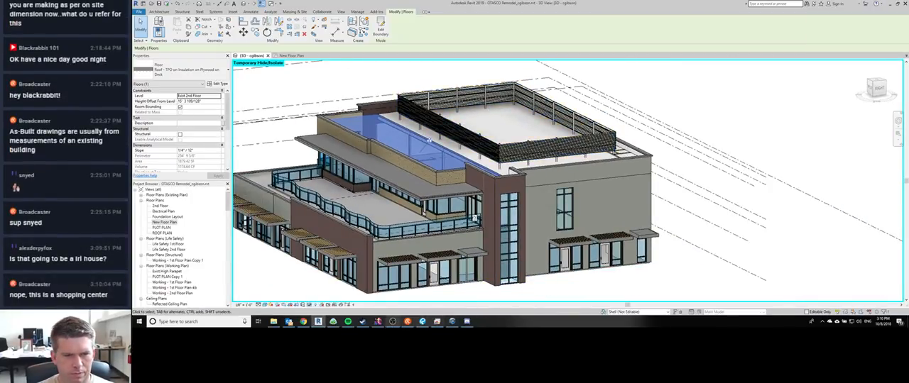
Step: Switch to OBS and lower the Mic/Aux audio level to its minimum
click(392, 321)
click(541, 284)
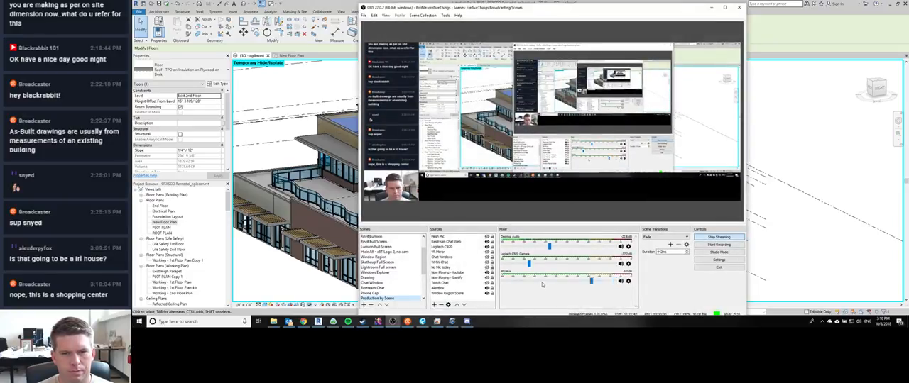
scroll(541, 284, down, 3)
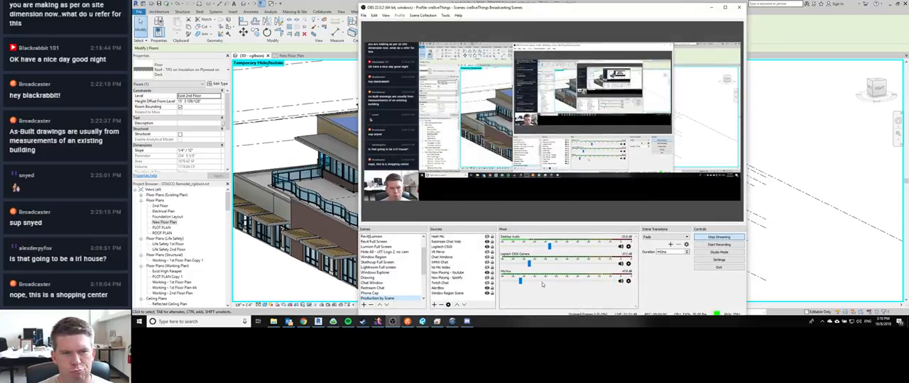
Step: Show the Now Playing - Spotify and no-mic notice sources in the stream scene, and raise the Mic/Aux level again in OBS
click(486, 278)
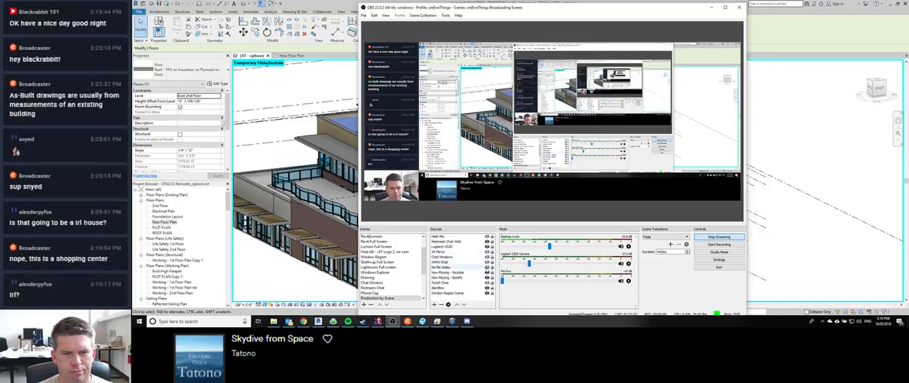
click(711, 7)
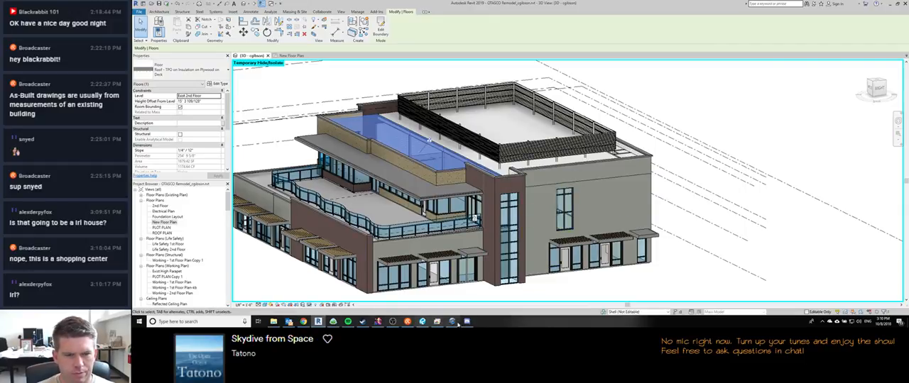
mouse_move(451, 322)
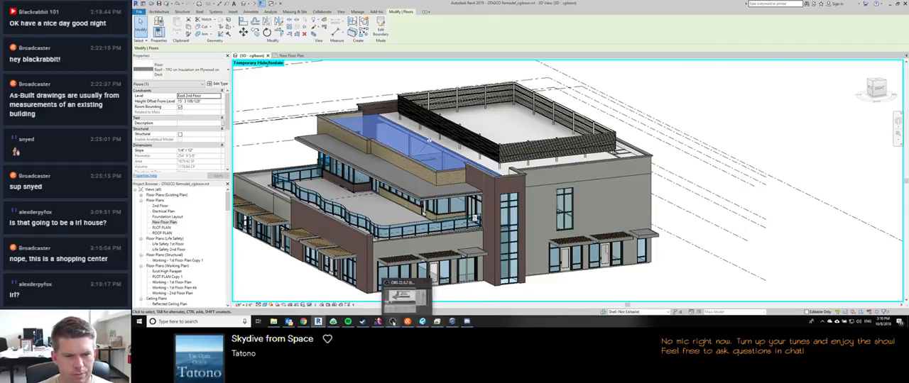
click(393, 322)
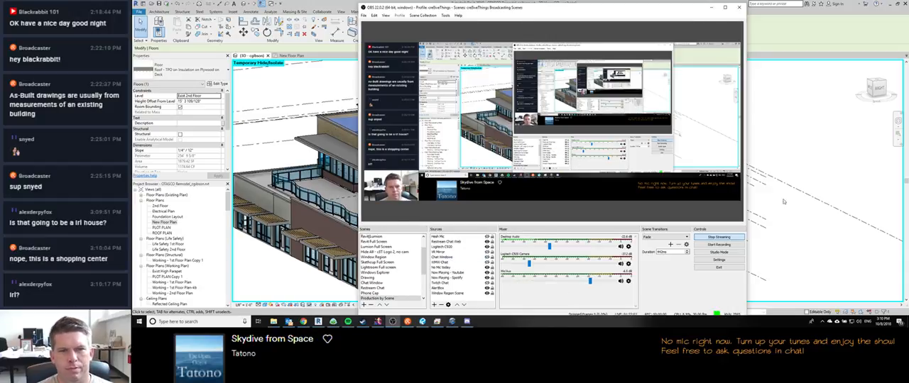
Step: Reply "yes" in the Restream chat, and return to Revit to deselect the TPO roof floor
click(408, 321)
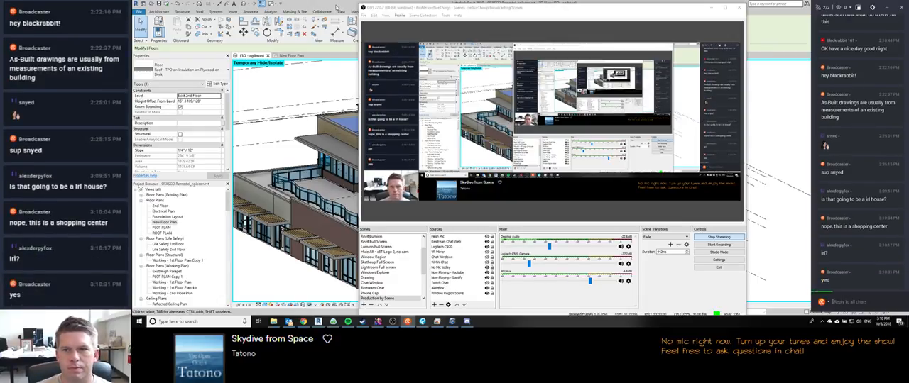
click(336, 7)
middle_drag(546, 287, 534, 162)
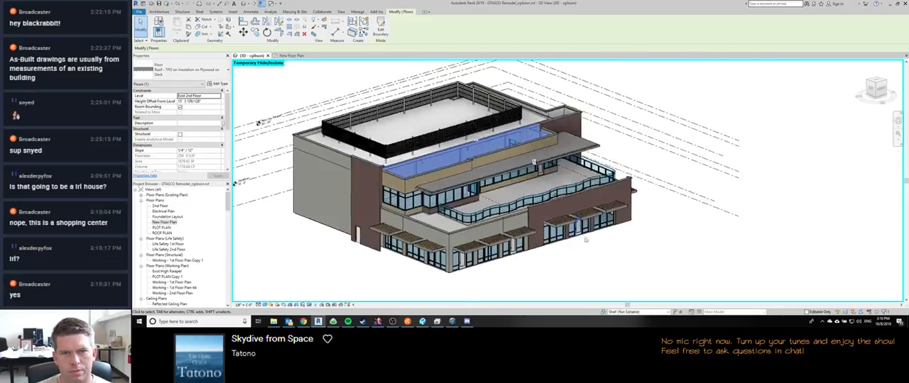
key(Escape)
Step: Switch to Chrome and open maps.google.com in place of the insulation specification PDF
click(303, 322)
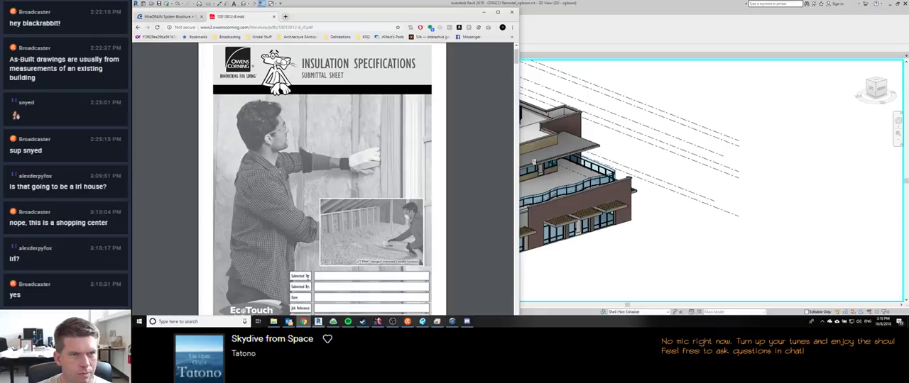
click(312, 27)
text(maps.google.com)
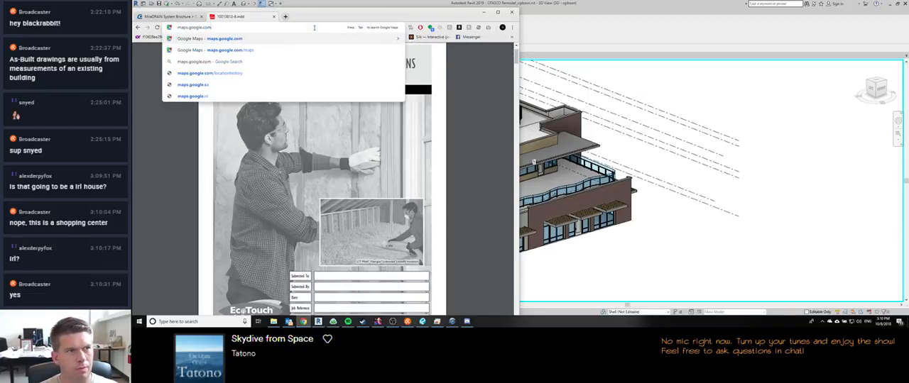
key(Return)
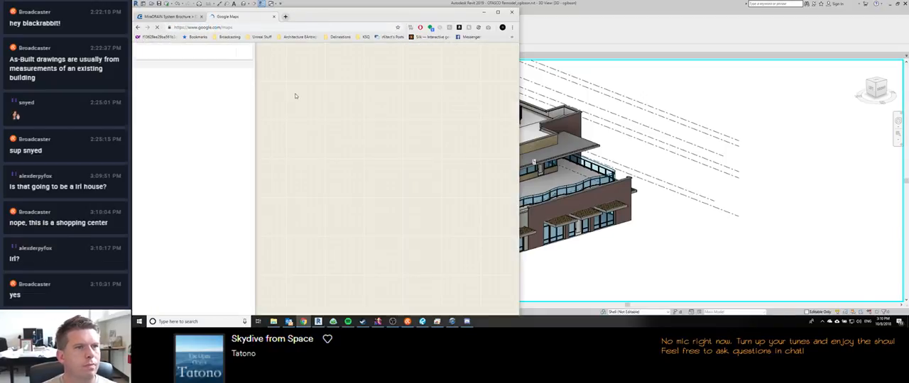
Step: Locate the project area in downtown Tulsa on the map and open Street View on E 2nd St
drag(370, 140, 415, 245)
scroll(370, 166, down, 1)
drag(343, 97, 433, 257)
drag(368, 51, 397, 113)
scroll(397, 113, up, 4)
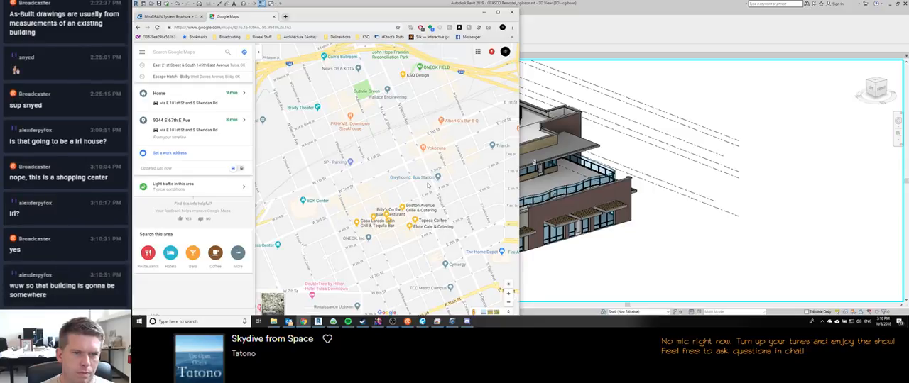
scroll(428, 186, up, 2)
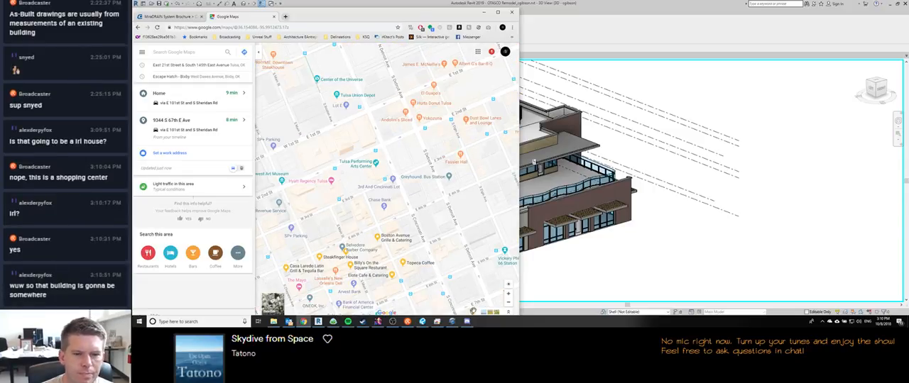
drag(456, 282, 388, 132)
drag(381, 177, 419, 186)
click(161, 199)
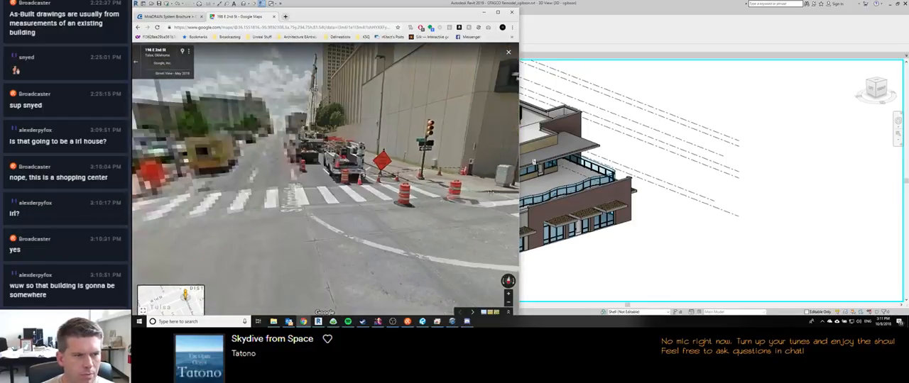
Step: Move along S Cincinnati Ave in Street View until facing the existing building across the intersection
click(278, 164)
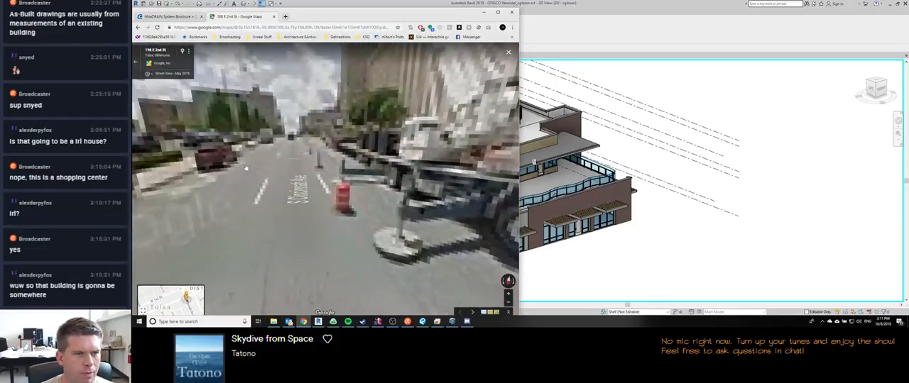
drag(270, 174, 454, 206)
drag(256, 224, 518, 250)
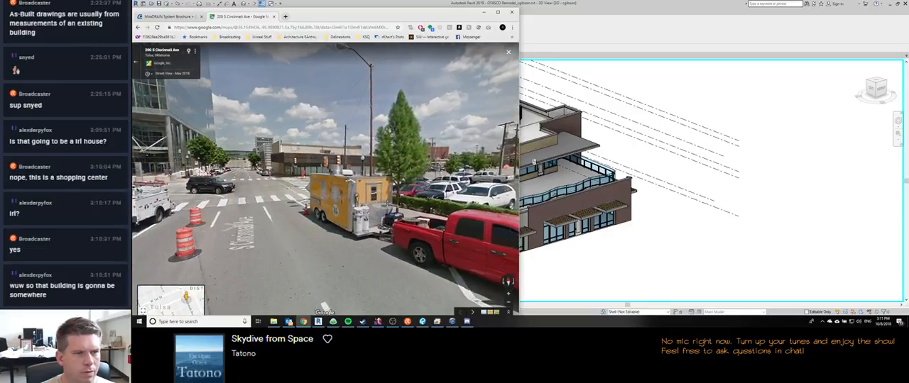
click(248, 250)
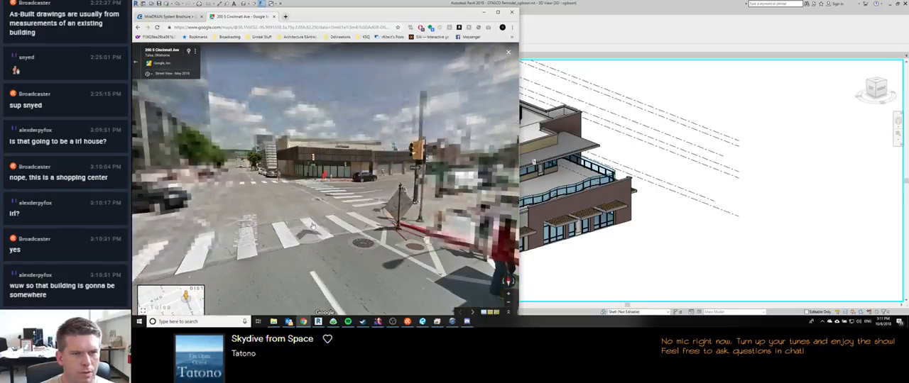
Step: Arrange Revit and the Street View browser window side by side, with Revit on the right half
click(569, 4)
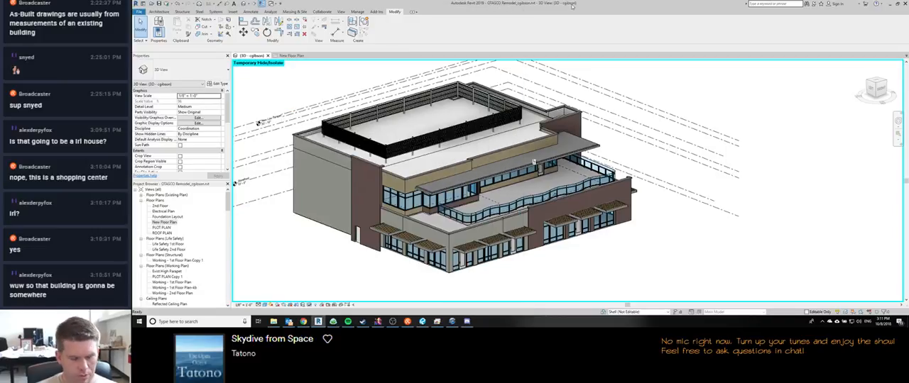
key(super+Right)
click(274, 85)
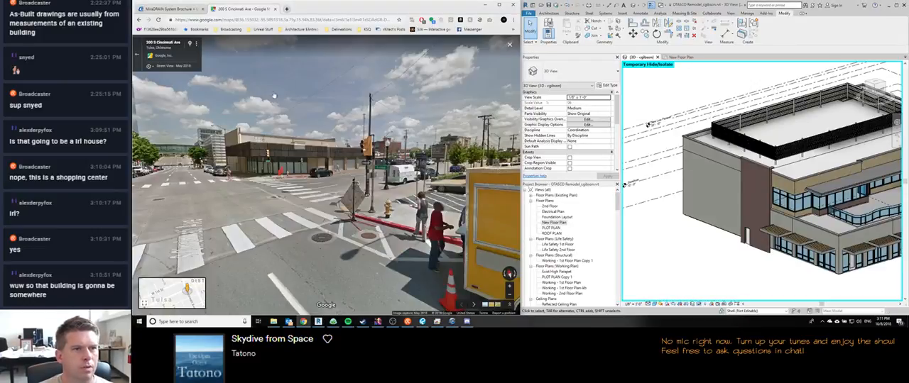
Step: Match the Revit 3D view to the Street View angle and set its phase to Existing
shift+middle_drag(624, 185, 722, 227)
middle_drag(723, 227, 751, 237)
scroll(751, 237, down, 1)
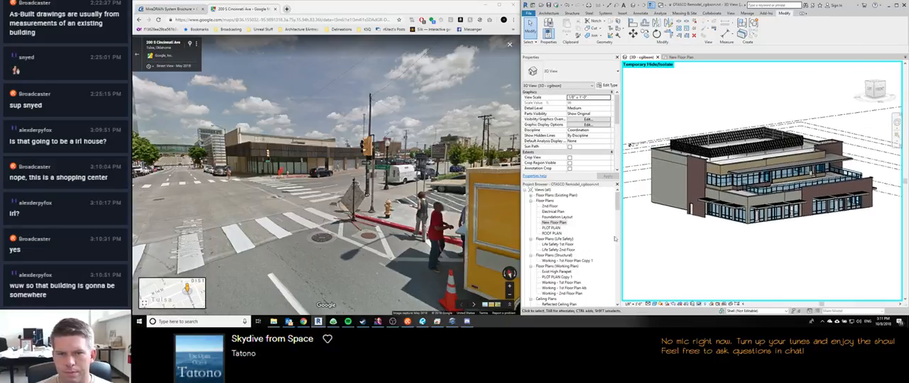
scroll(566, 254, down, 16)
scroll(565, 254, up, 8)
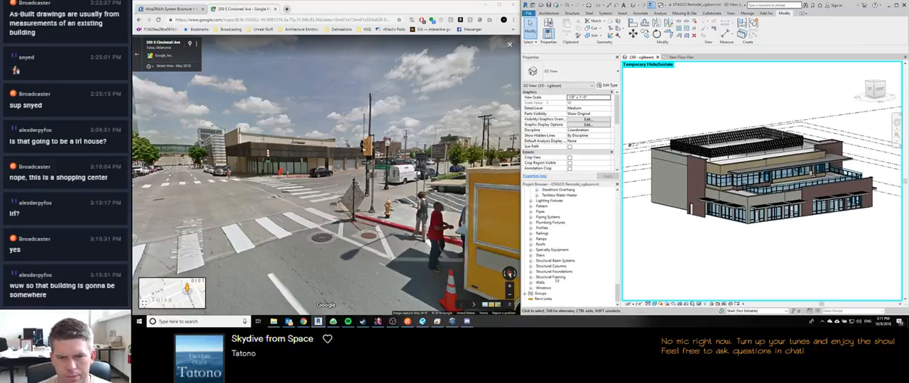
scroll(565, 218, up, 6)
scroll(588, 156, down, 5)
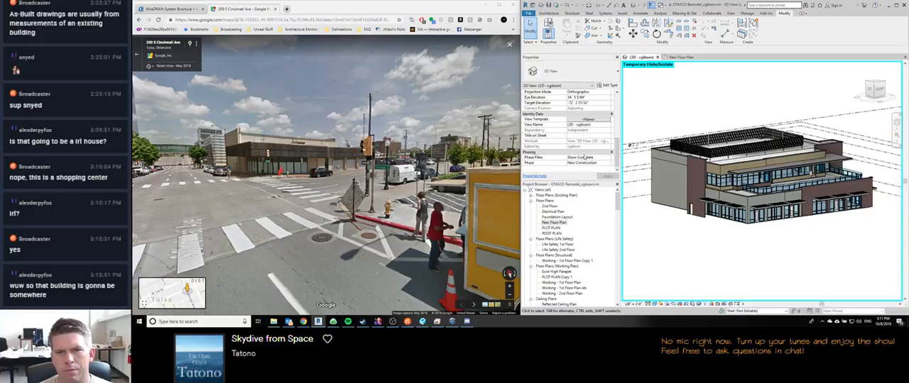
click(608, 164)
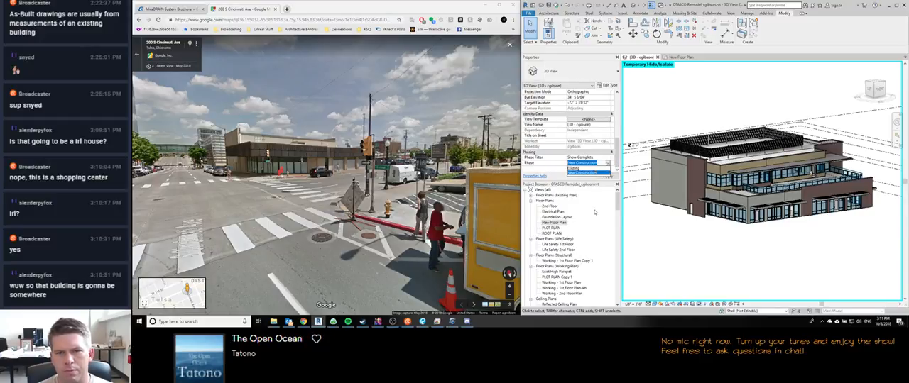
click(595, 168)
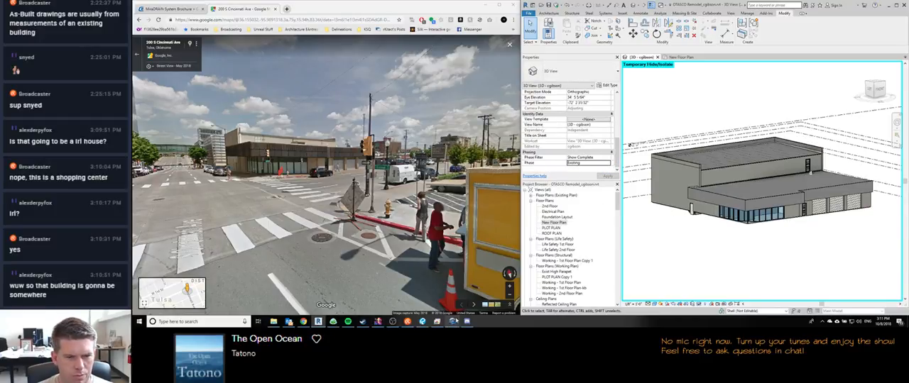
Step: Switch to the Restream chat and post "existing building on left"
click(407, 322)
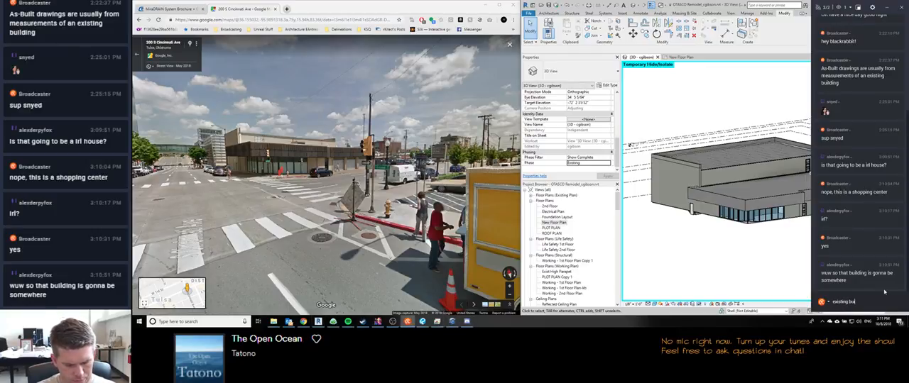
text(existing building on left)
key(Return)
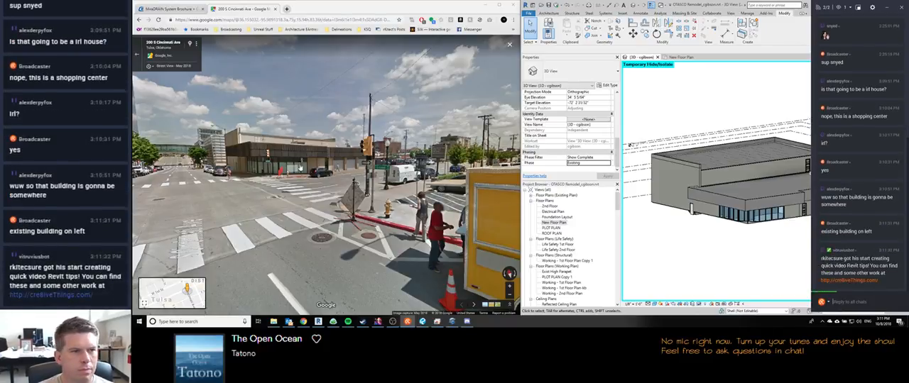
Step: Copy the Street View link from the browser, post it in the Restream chat, and return to Revit
click(340, 20)
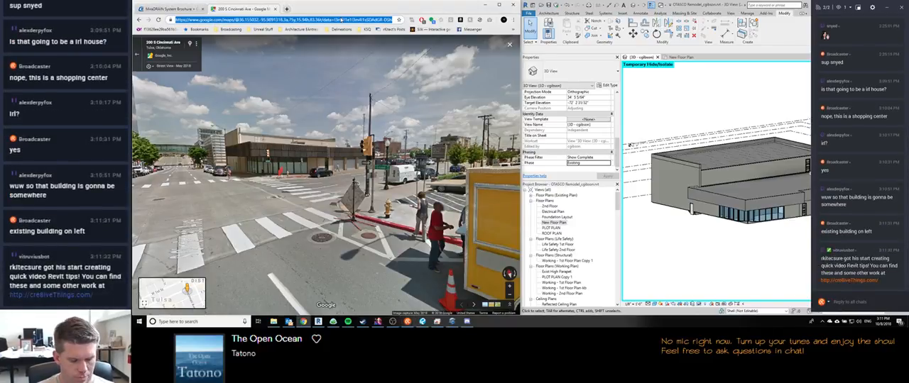
click(845, 301)
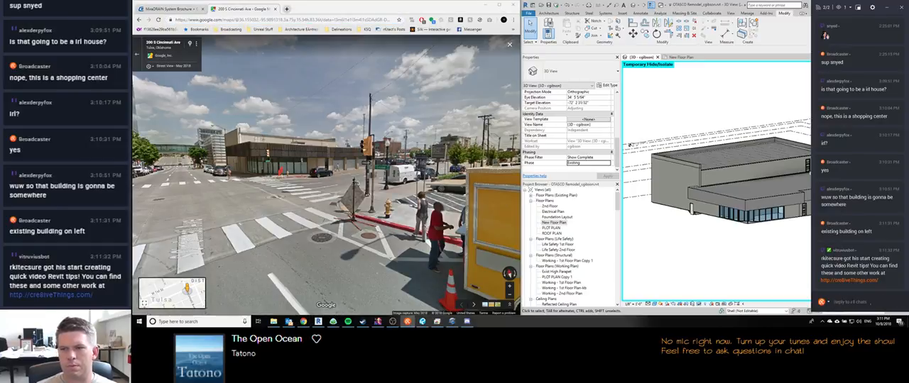
text(https://www.google.com/maps/@36.155032,-95.9891318,3a,75y,15.94h,83.36t/data=!3m6!1e1!3m4!1sDSAdGR-DShER9auvOM_ssw!2e0!7i13312!8i6656)
key(Return)
click(710, 237)
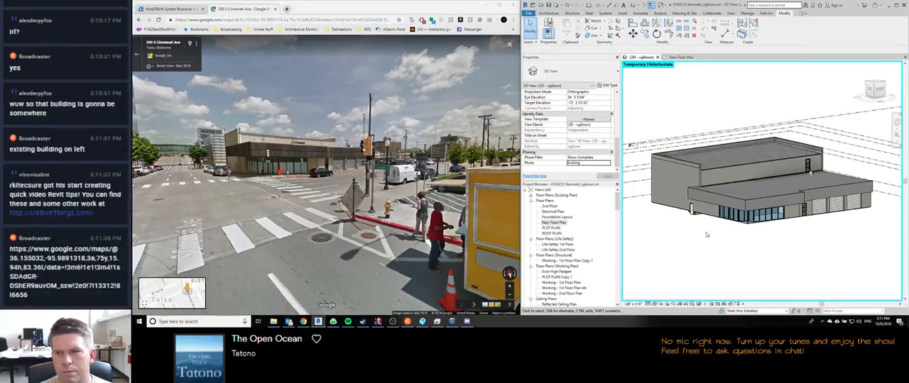
Step: Set the 3D view's phase to New Construction and match the remodel to the Street View angle
middle_drag(706, 235, 724, 250)
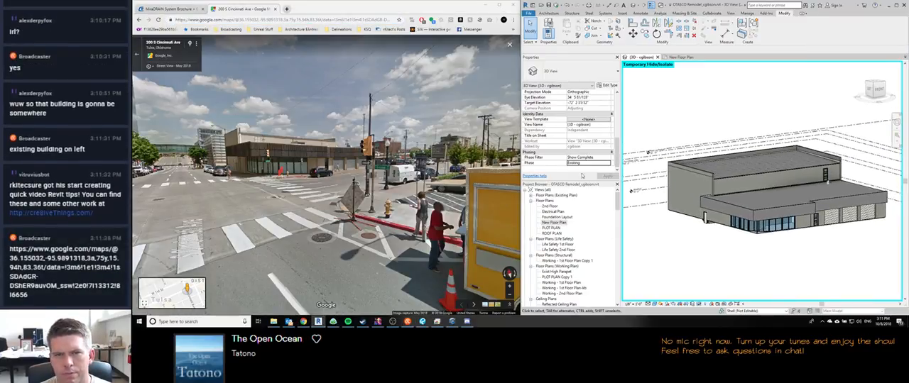
click(608, 164)
click(587, 175)
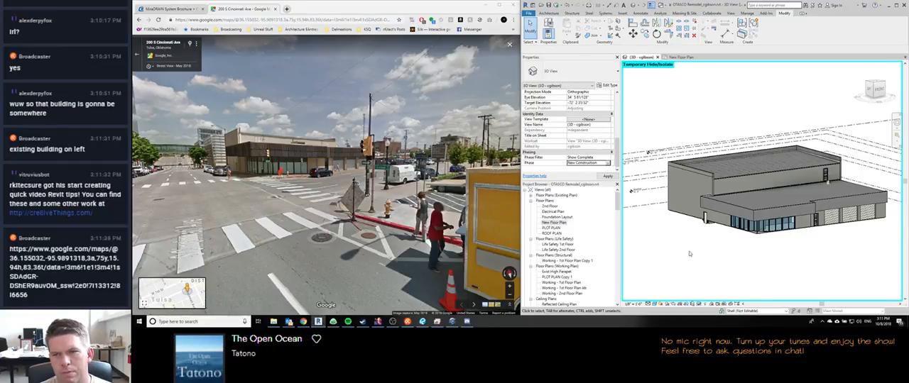
shift+middle_drag(754, 267, 659, 259)
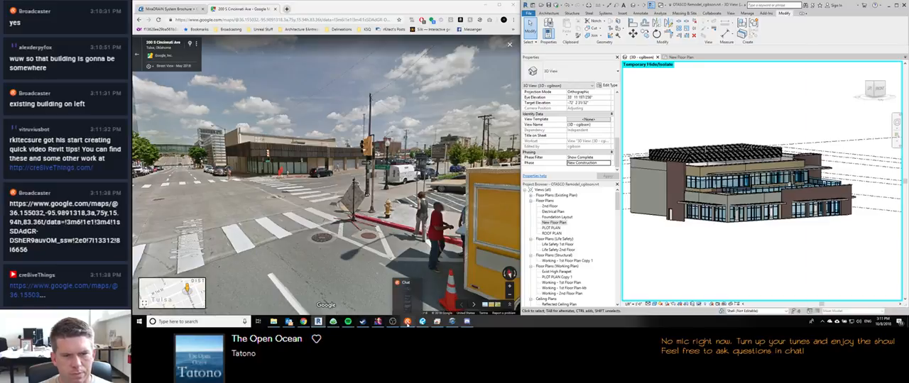
Step: Switch to the Restream chat and post "new building on right"
click(406, 323)
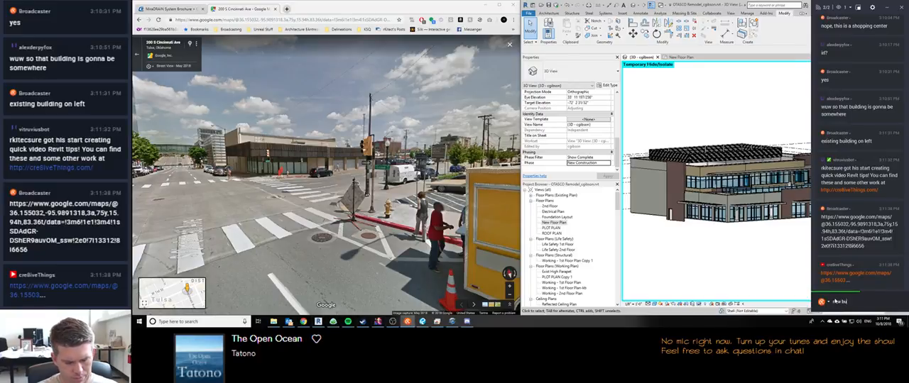
text(new building on right)
key(Return)
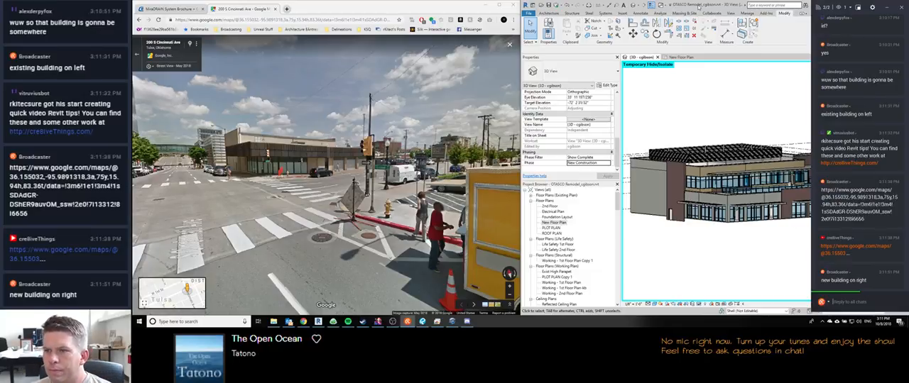
Step: Return to Revit and examine the remodeled building's roof and facades from several sides in the 3D view
click(699, 6)
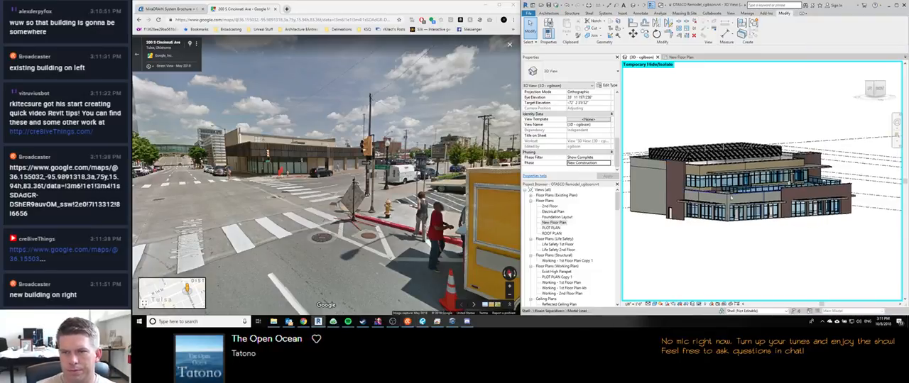
shift+middle_drag(743, 245, 729, 260)
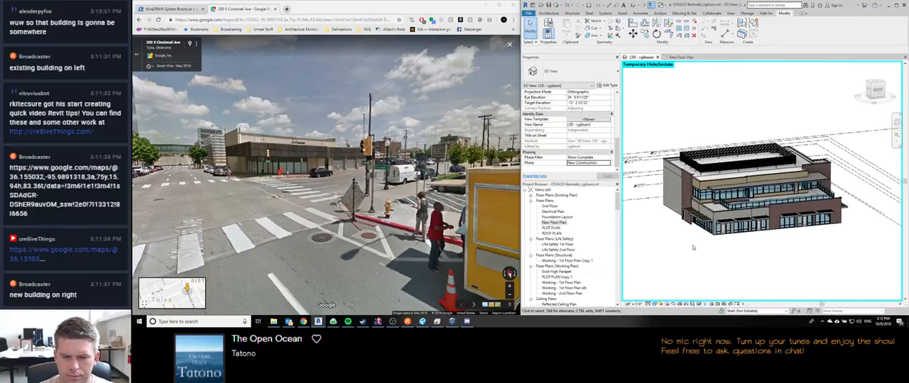
shift+middle_drag(700, 263, 778, 288)
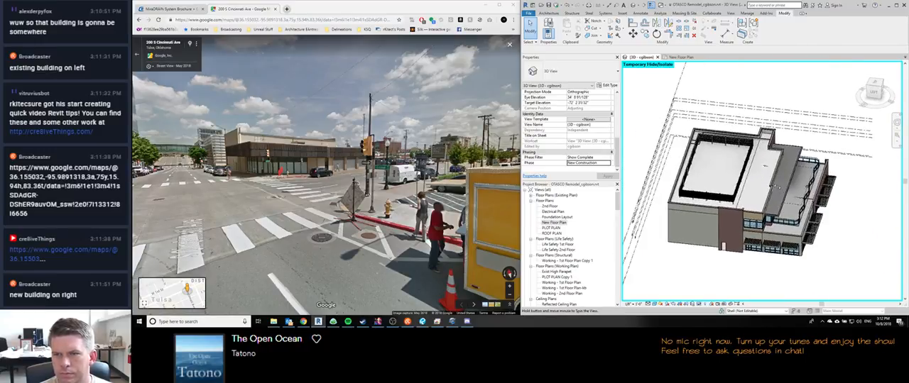
scroll(761, 162, up, 5)
scroll(761, 162, down, 5)
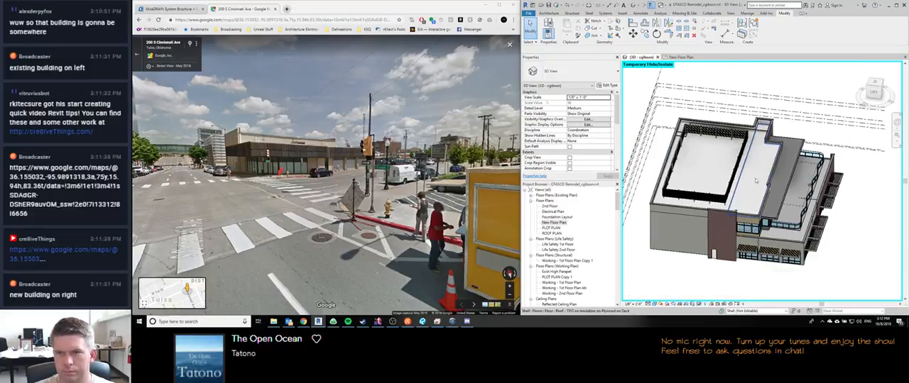
shift+middle_drag(753, 170, 699, 220)
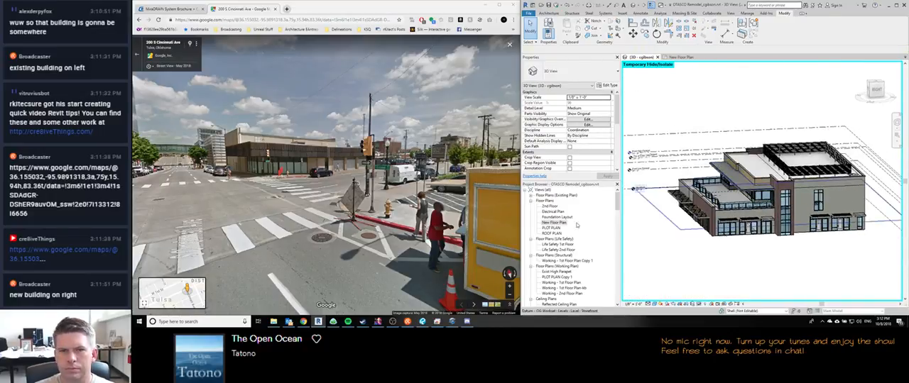
Step: Open the Section 3 Copy 1 building section and select the vertical dimension between the parapet and the roof
scroll(565, 234, down, 10)
scroll(564, 235, up, 6)
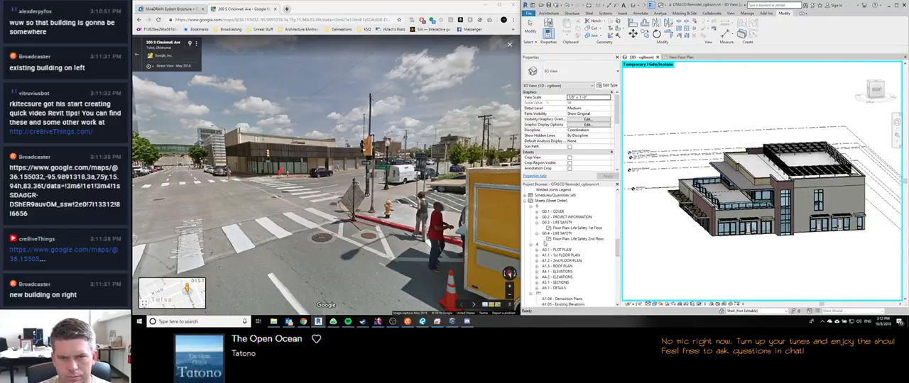
double_click(554, 261)
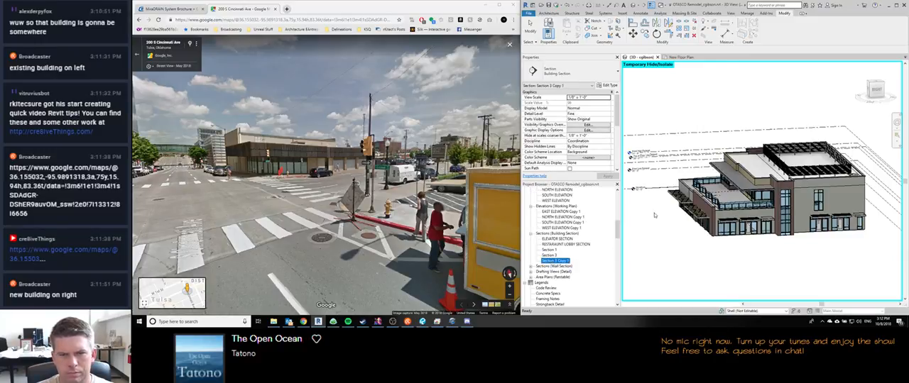
middle_drag(845, 193, 794, 202)
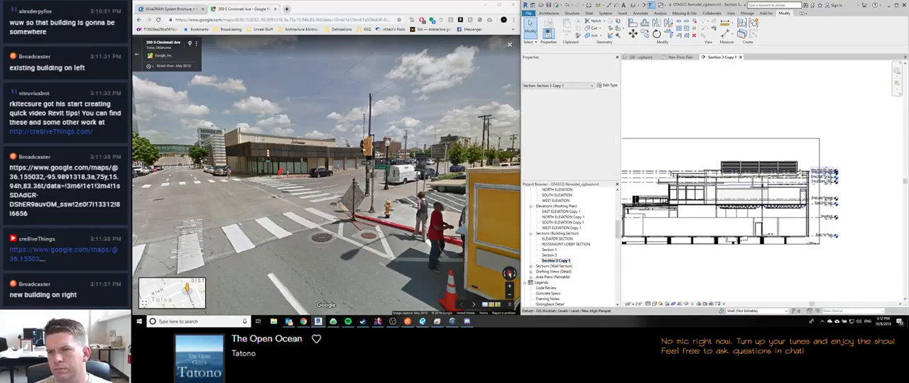
scroll(815, 179, up, 5)
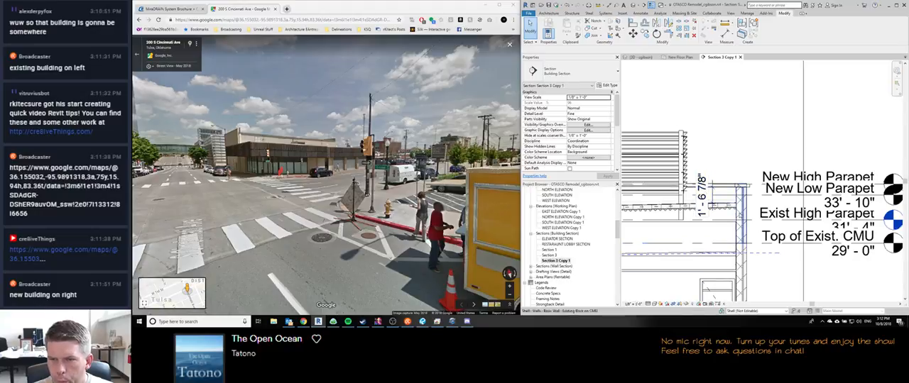
scroll(717, 190, up, 2)
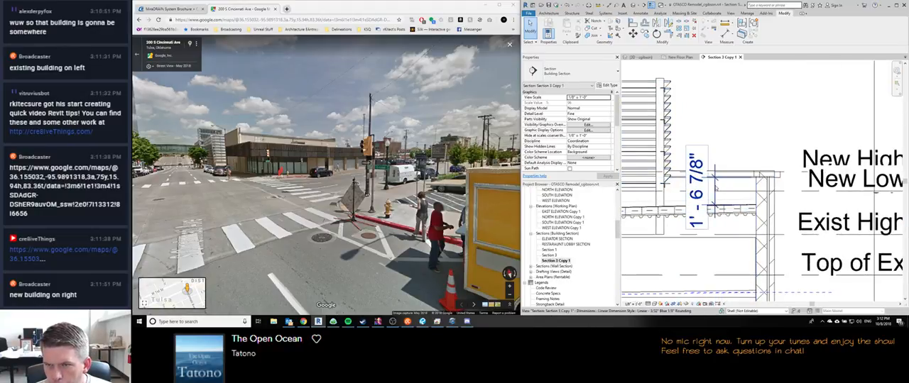
click(716, 190)
scroll(743, 167, up, 2)
scroll(743, 168, down, 2)
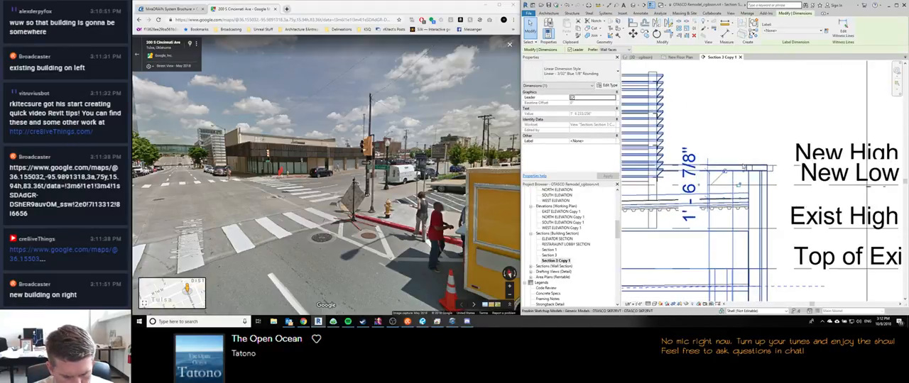
Step: Adjust the visibility of imported categories in the Visibility/Graphic Overrides of Section 3 Copy 1
key(v)
key(g)
click(485, 93)
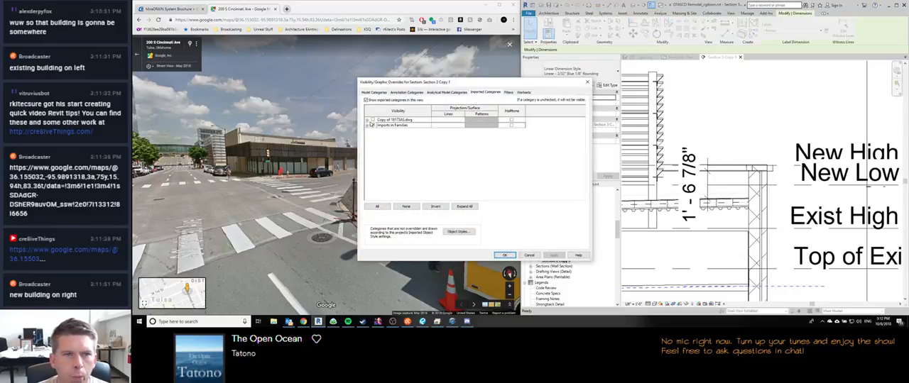
click(384, 126)
click(504, 255)
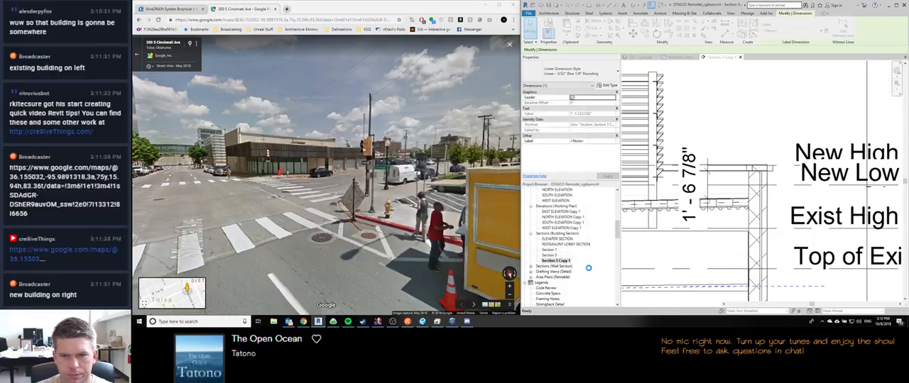
Step: Display the section in Hidden Line with cast and ambient shadows enabled and the shadow intensity set to 10
click(656, 303)
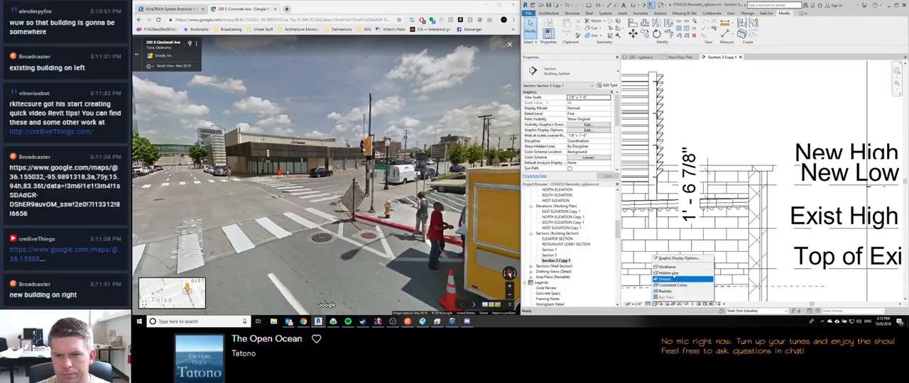
click(675, 261)
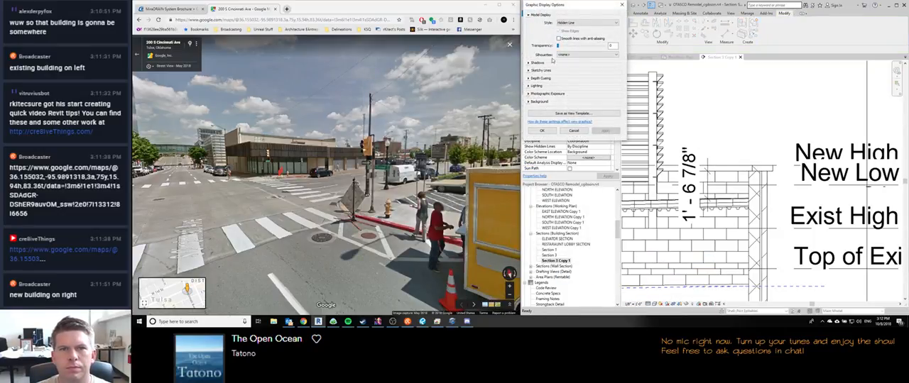
click(530, 64)
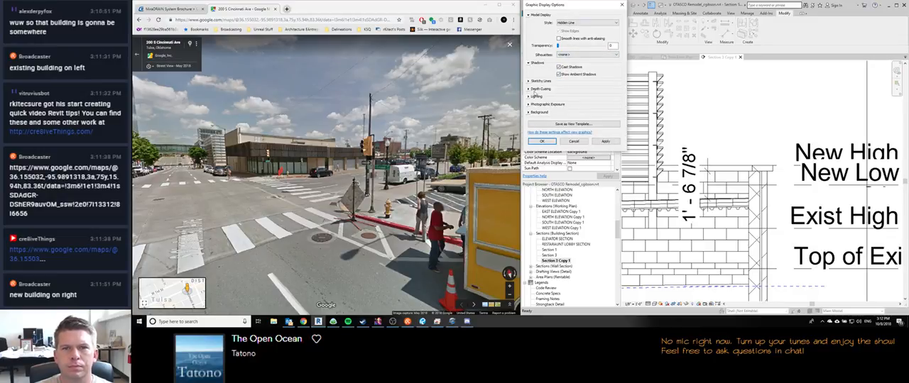
click(606, 141)
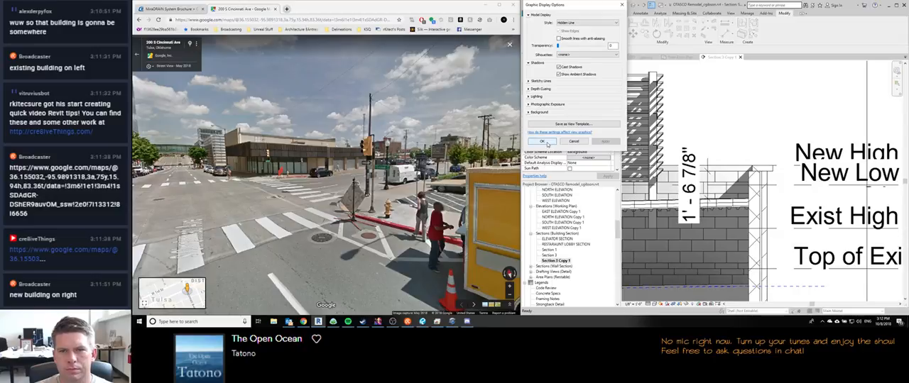
click(530, 95)
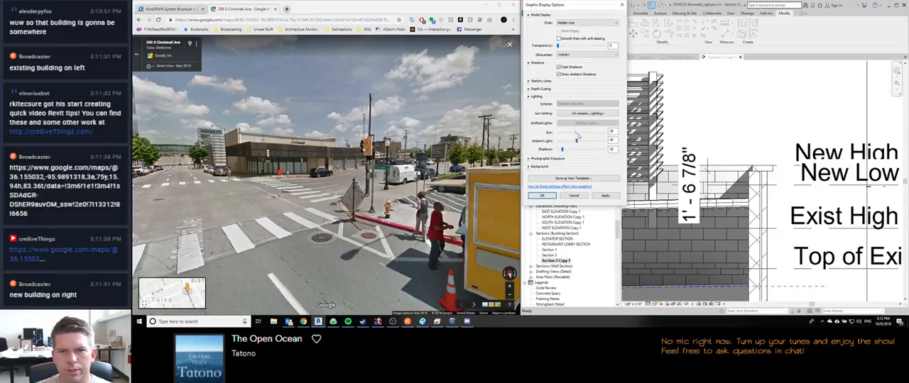
click(541, 196)
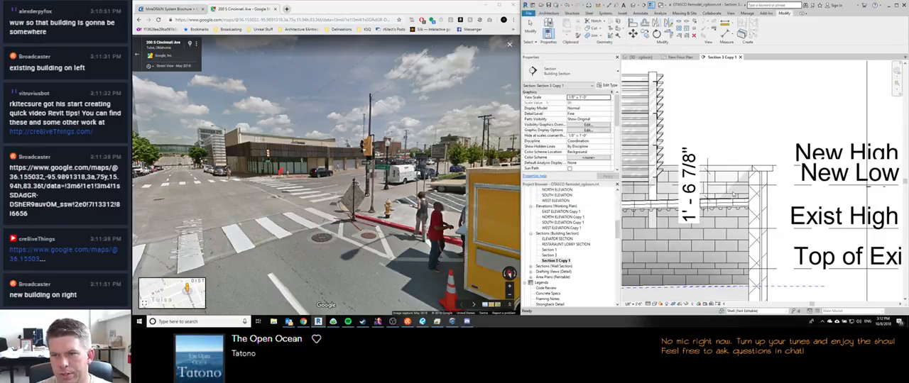
Step: Move the lower witness line of the parapet dimension to the underside of the roof deck
scroll(739, 136, down, 4)
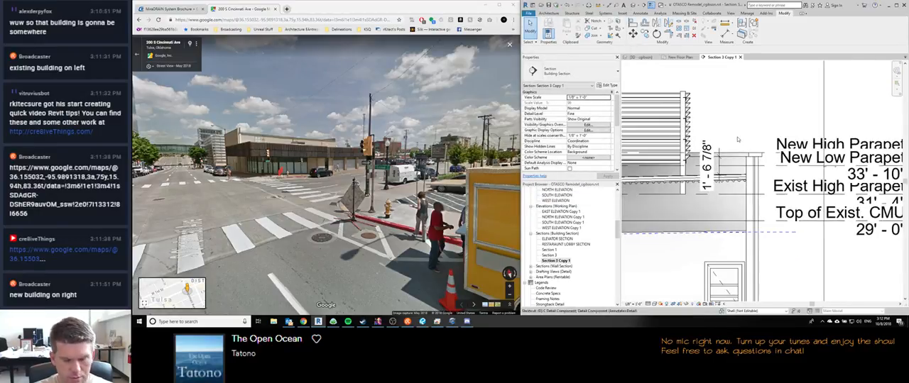
click(709, 181)
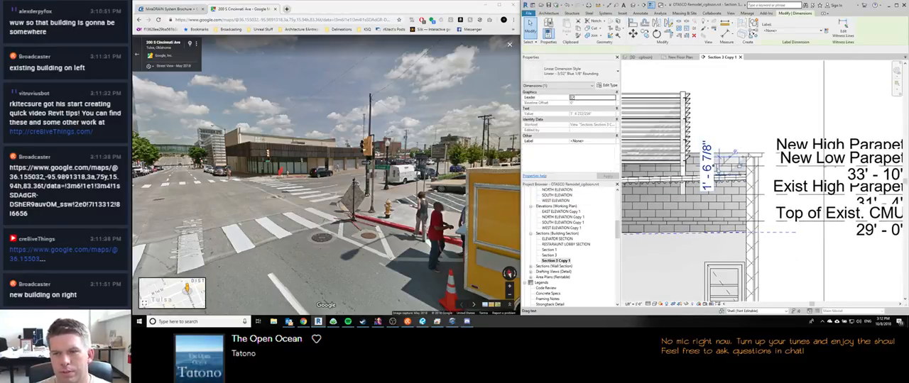
scroll(731, 181, up, 3)
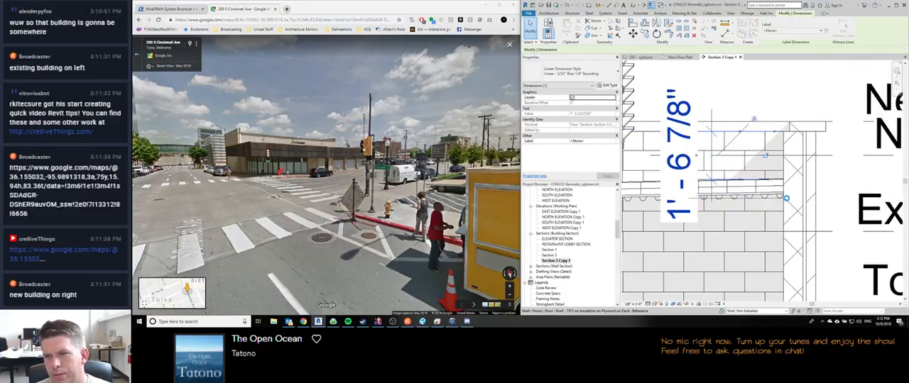
scroll(786, 199, up, 3)
drag(785, 198, 786, 200)
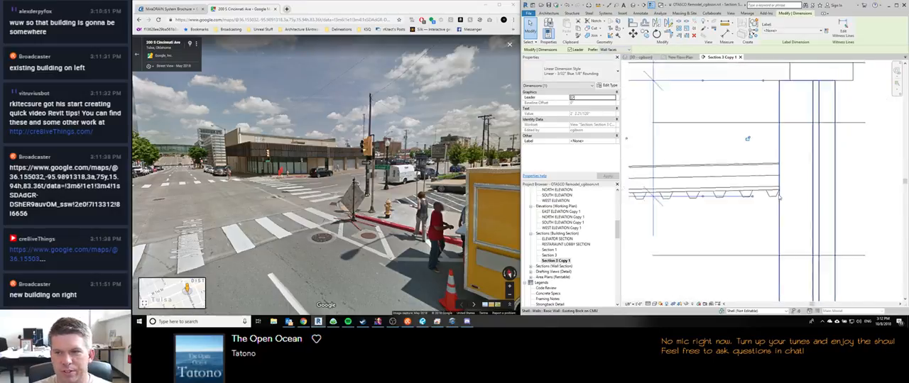
scroll(780, 196, down, 6)
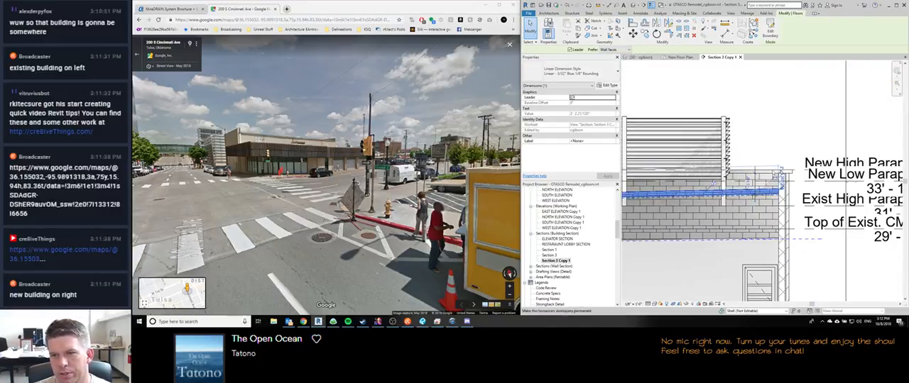
Step: Reposition the TPO roof floor by setting its parapet dimension to 1' 8", then refine it to 1' 8 1/2"
click(759, 190)
click(745, 184)
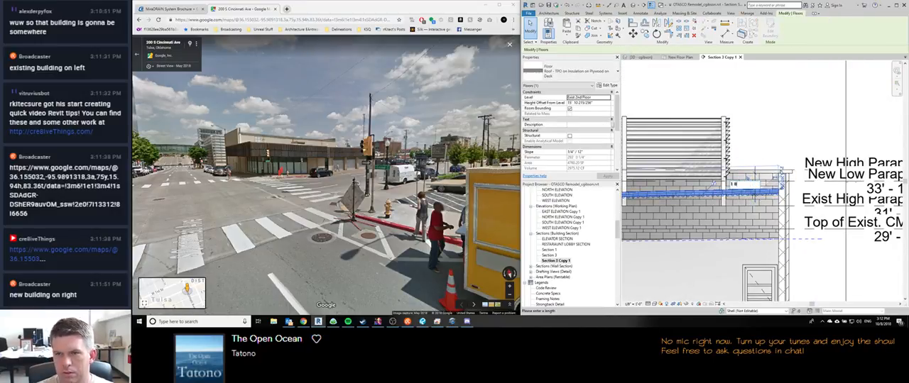
text(1 8)
key(Return)
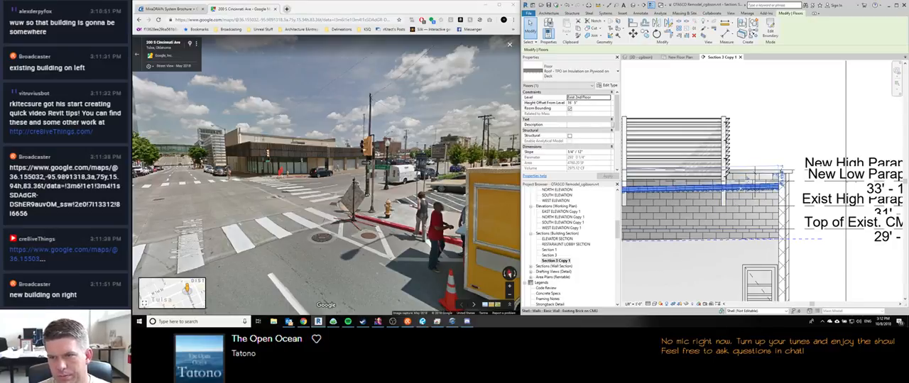
key(Return)
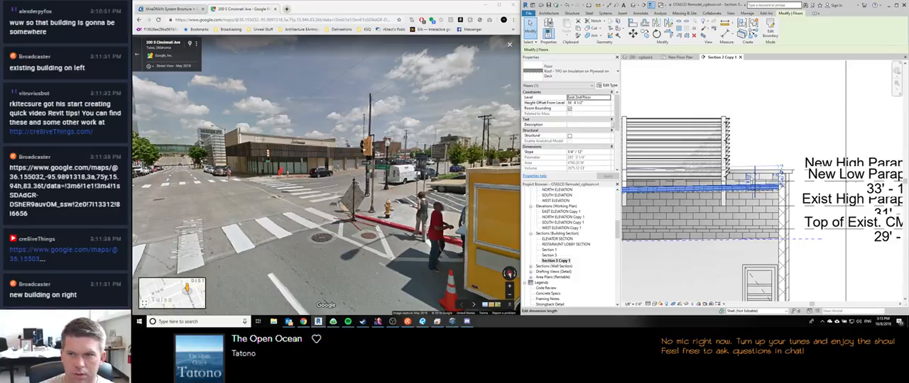
click(760, 147)
Step: Examine the sloped roof's low end in the section, where it meets the interior wall and adjoining roof deck
scroll(760, 147, down, 2)
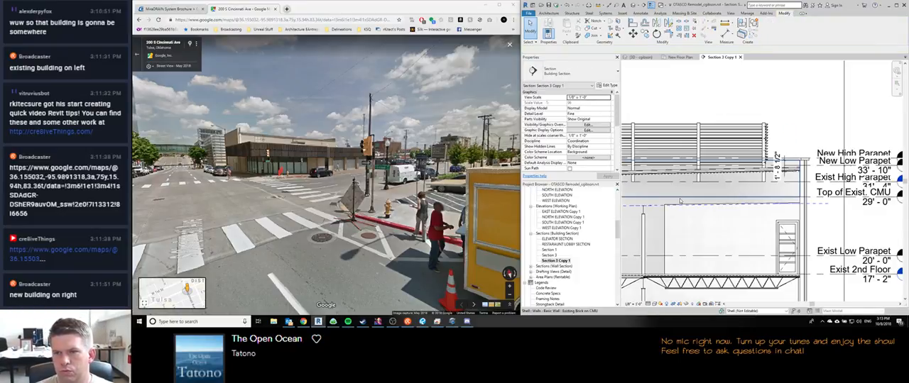
middle_drag(710, 157, 883, 164)
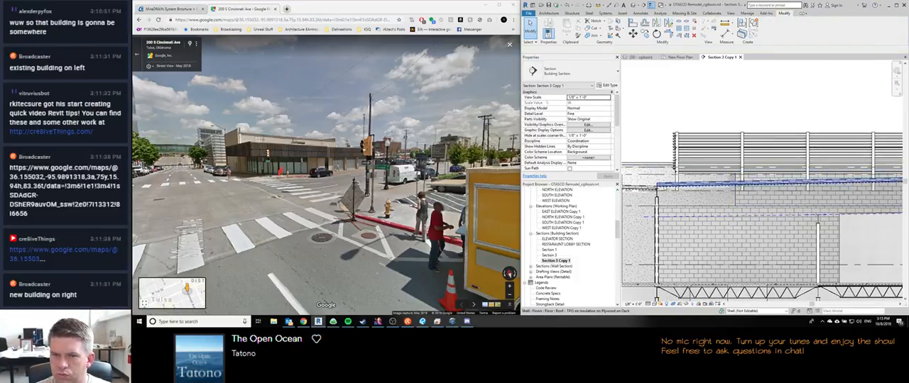
scroll(665, 188, up, 5)
scroll(666, 189, down, 5)
middle_drag(666, 197, 664, 190)
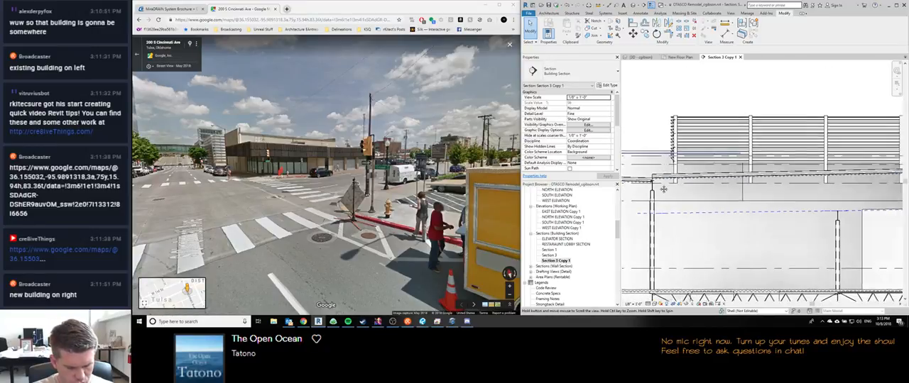
scroll(663, 189, down, 1)
scroll(660, 181, up, 1)
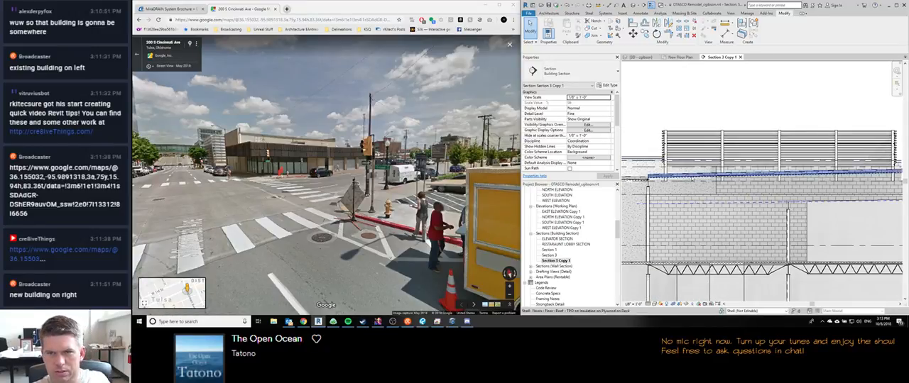
scroll(655, 179, up, 3)
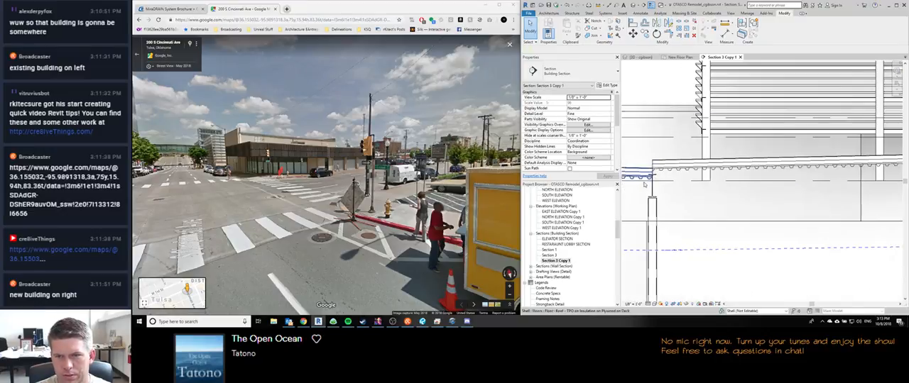
scroll(656, 180, down, 5)
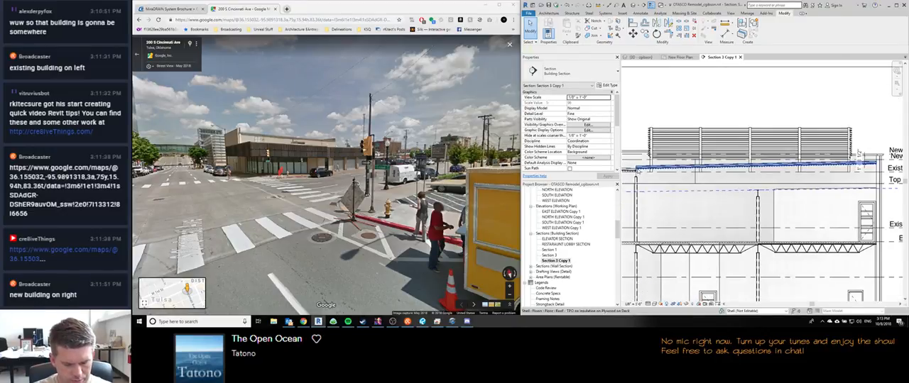
scroll(634, 169, up, 5)
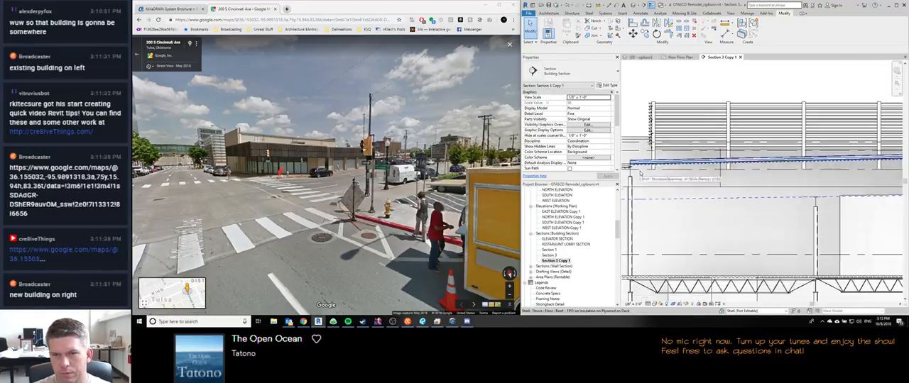
Step: Draw a short horizontal detail line at the sloped roof's low end, at the underside of its deck
key(d)
key(l)
scroll(627, 167, up, 3)
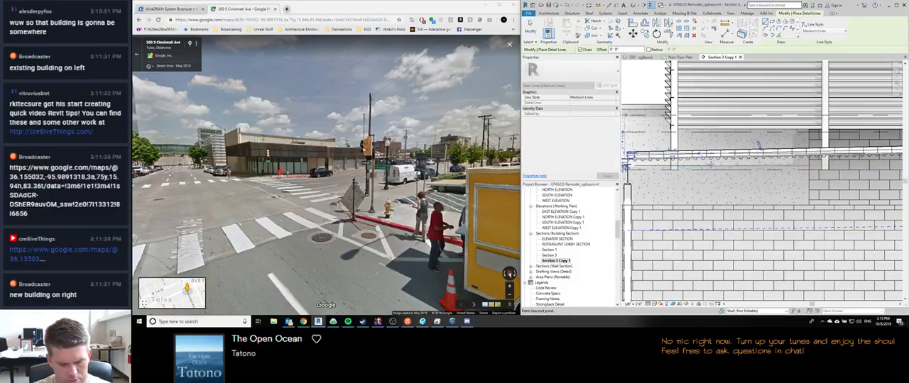
Step: Dimension the vertical distance from the Exist 2nd Floor level to the detail line at the roof's low end
key(d)
key(i)
scroll(706, 185, down, 6)
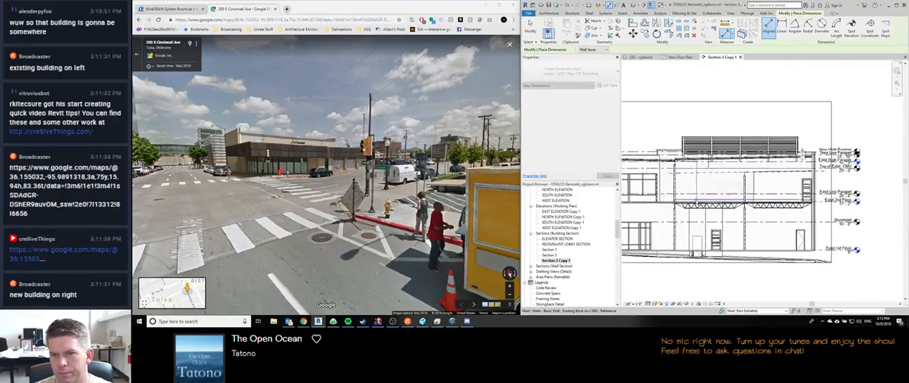
scroll(694, 200, up, 4)
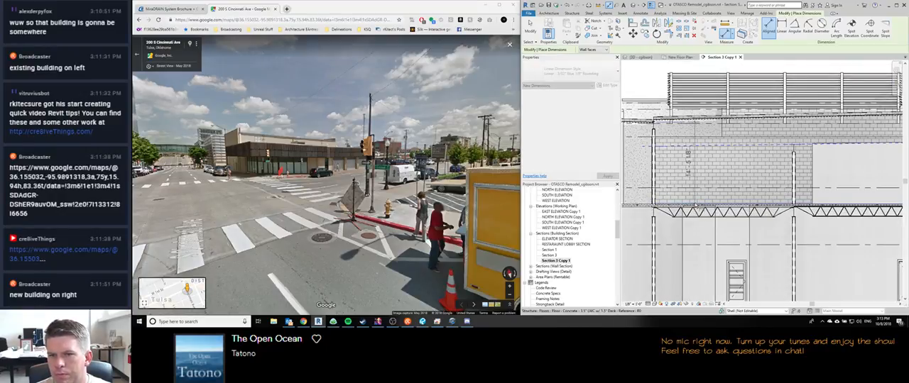
scroll(692, 206, down, 3)
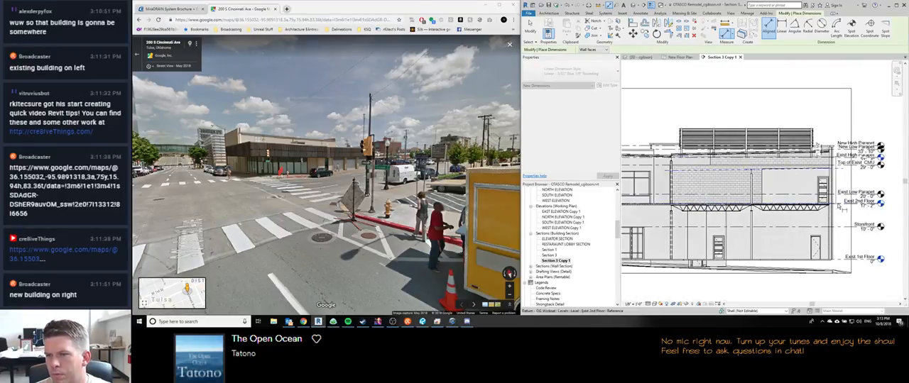
click(842, 177)
key(Escape)
key(Escape)
Step: Reposition the detail line by setting its dimension above Exist 2nd Floor to 14' 8 1/2"
middle_drag(667, 191, 731, 198)
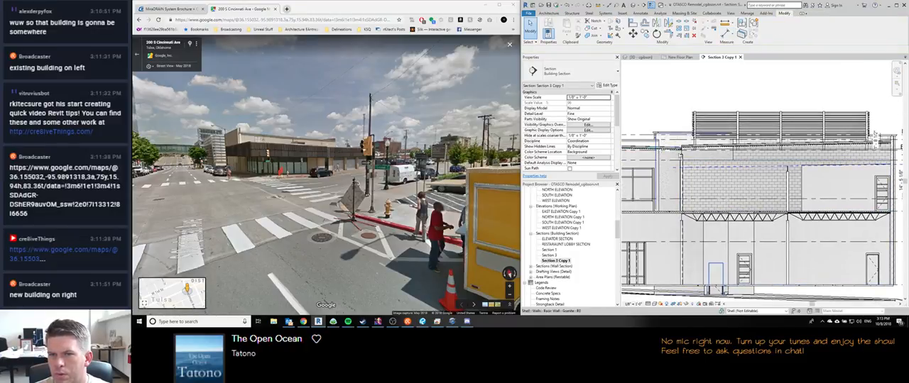
click(687, 152)
middle_drag(890, 186, 755, 180)
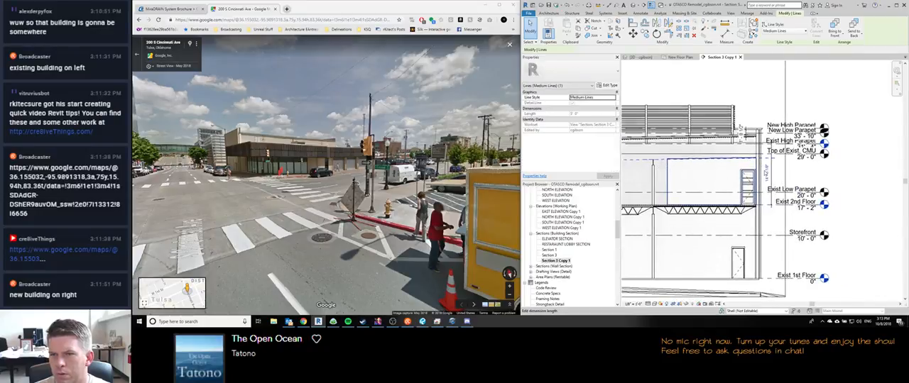
click(765, 172)
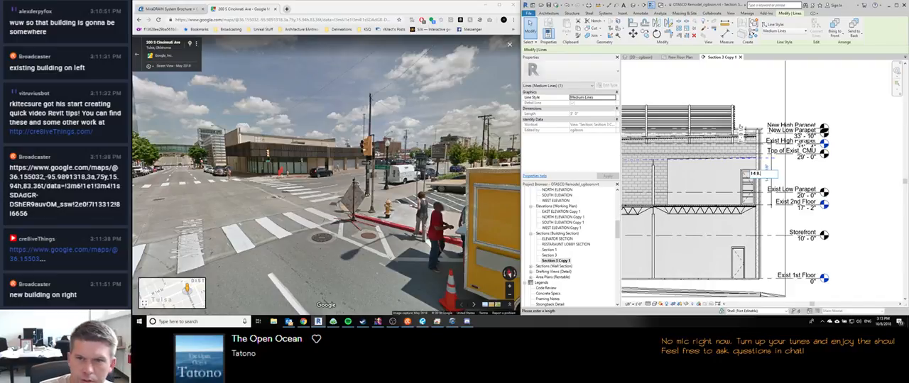
key(Return)
Step: Add a witness line at the sloped roof's high end to the vertical dimension above Exist 2nd Floor
scroll(725, 164, up, 6)
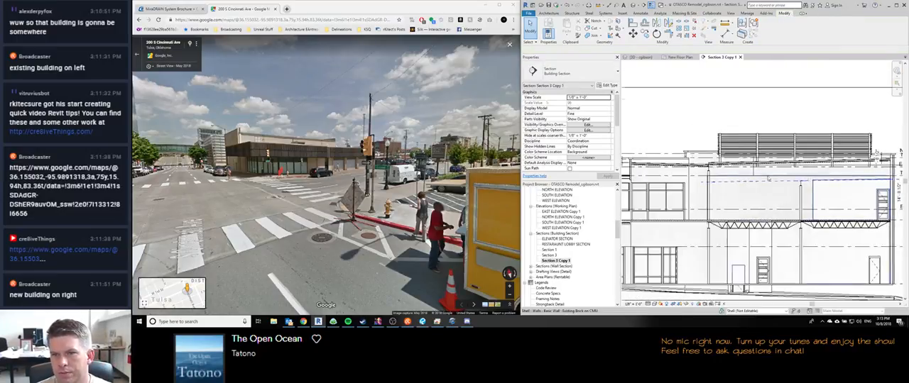
scroll(666, 171, up, 4)
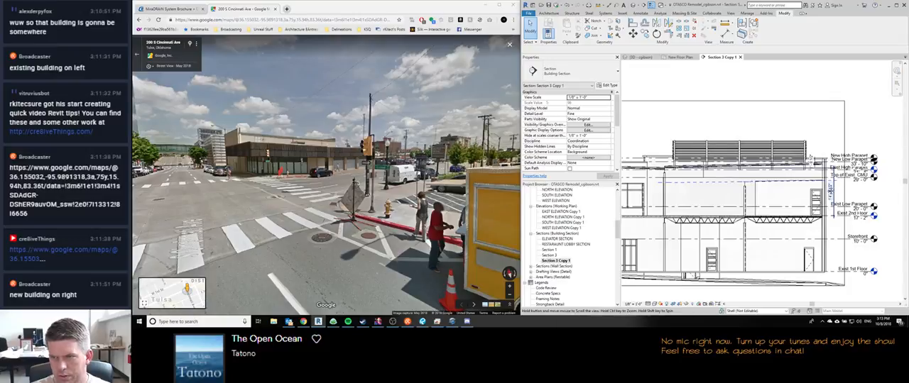
click(744, 160)
scroll(744, 160, up, 2)
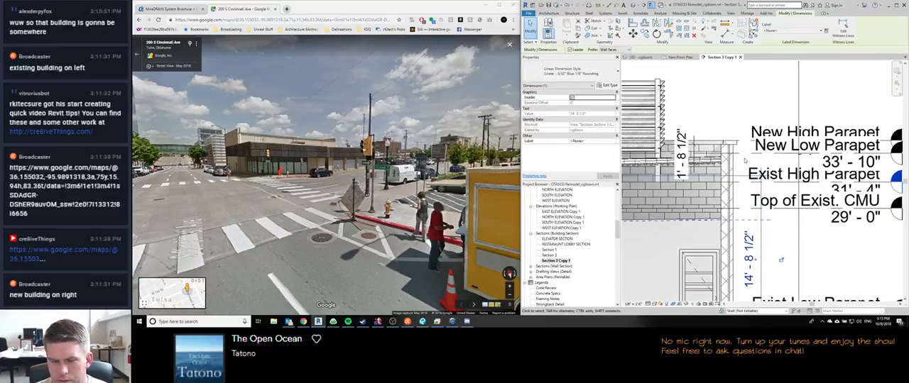
key(e)
key(w)
click(725, 165)
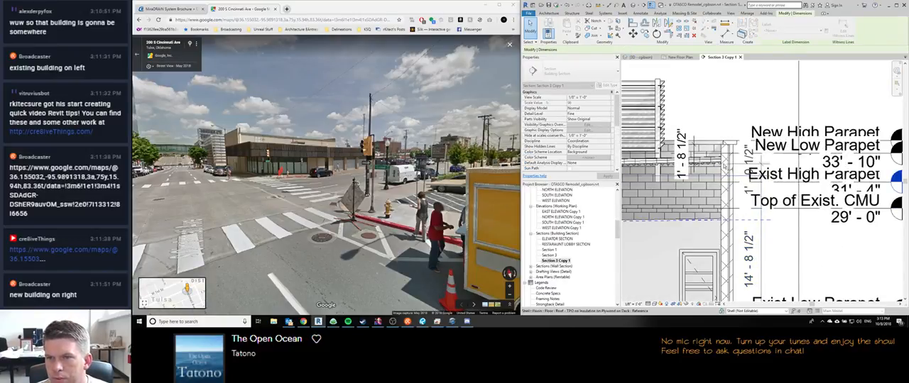
click(778, 164)
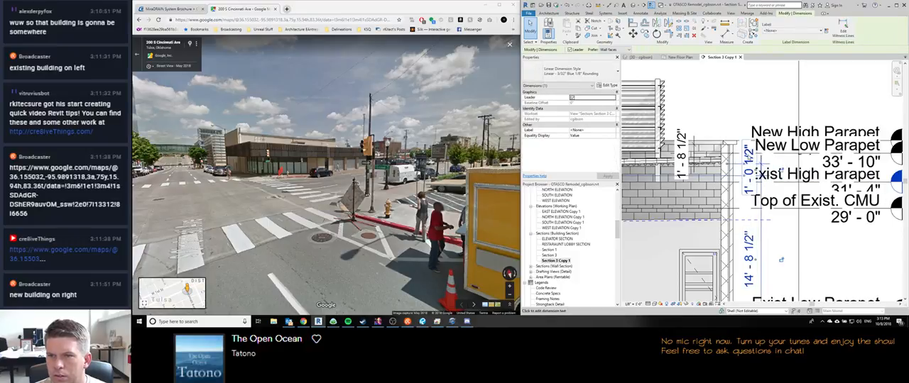
click(749, 158)
key(Escape)
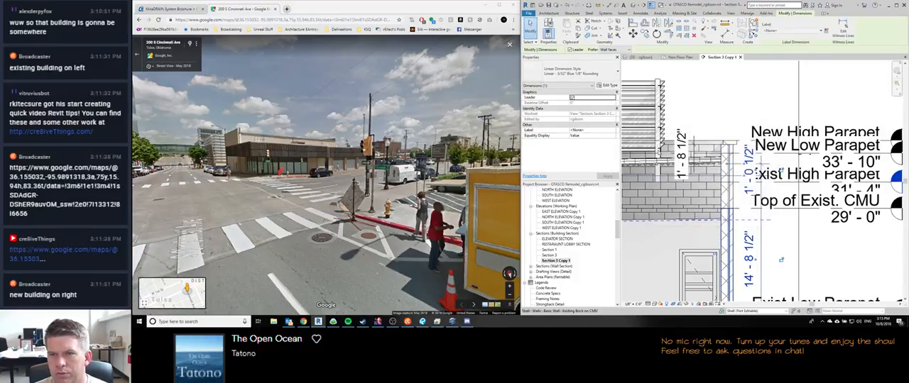
key(Escape)
Step: Open the sloped TPO roof floor's boundary sketch for editing in the 3D view
scroll(773, 149, down, 5)
click(671, 152)
click(641, 57)
scroll(785, 172, down, 1)
mouse_move(791, 172)
shift+middle_down()
mouse_move(784, 188)
mouse_move(824, 217)
mouse_move(822, 207)
shift+middle_up()
double_click(772, 142)
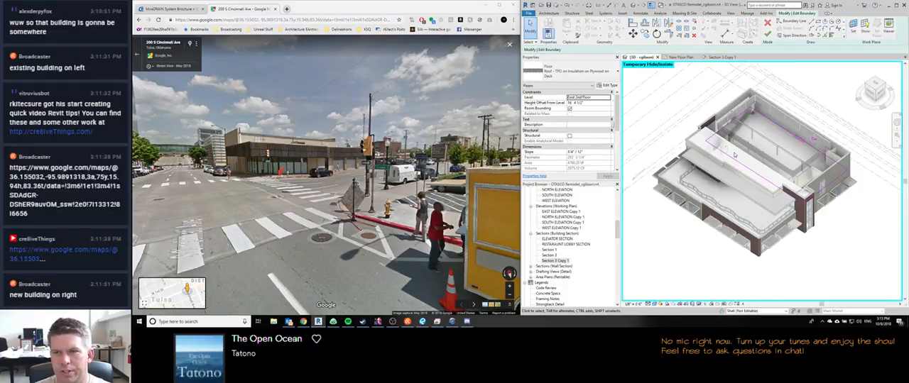
Step: Clear the Defines Slope option on the roof sketch's long outer boundary line
scroll(742, 160, up, 3)
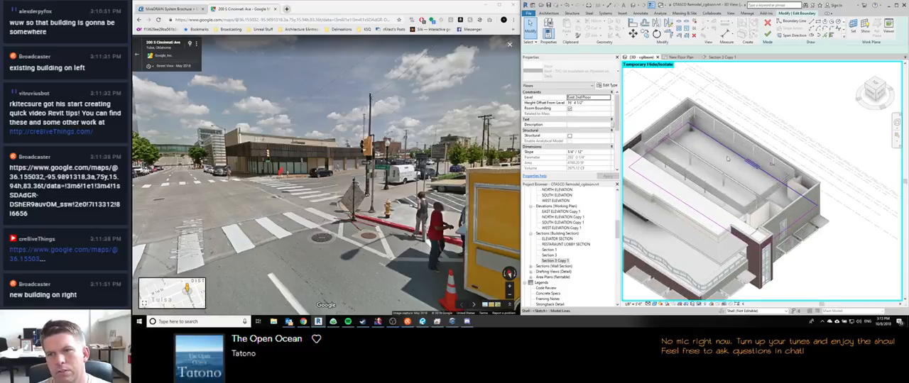
click(746, 164)
click(637, 50)
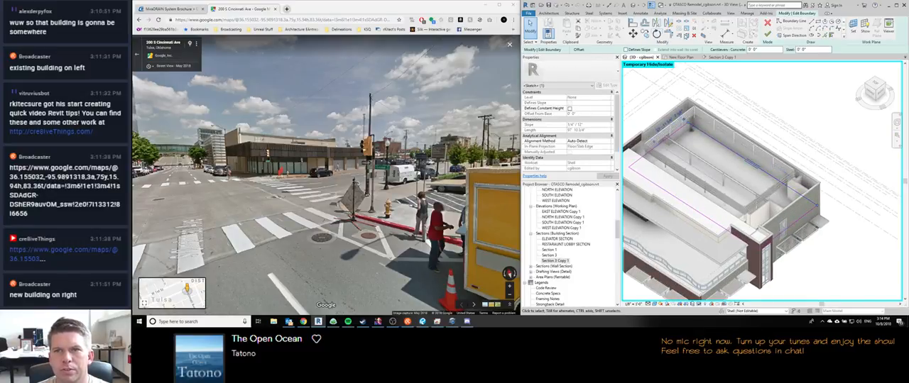
click(753, 143)
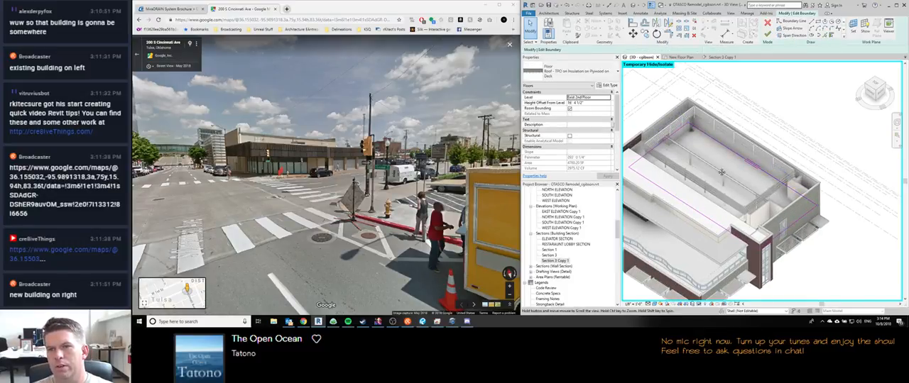
click(739, 159)
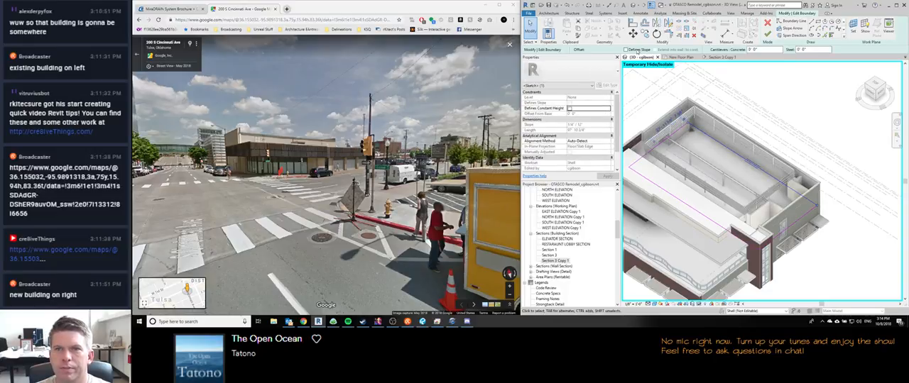
click(794, 123)
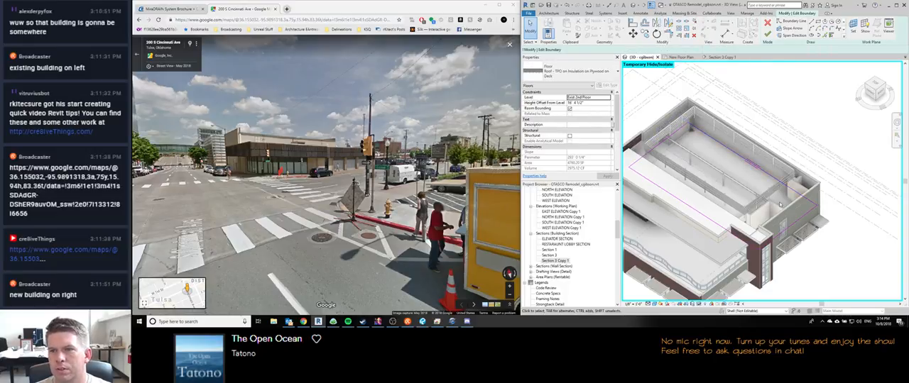
Step: Draw a slope arrow across the roof sketch in top view, from the outer long edge perpendicular to the inner long edge
click(792, 34)
click(751, 164)
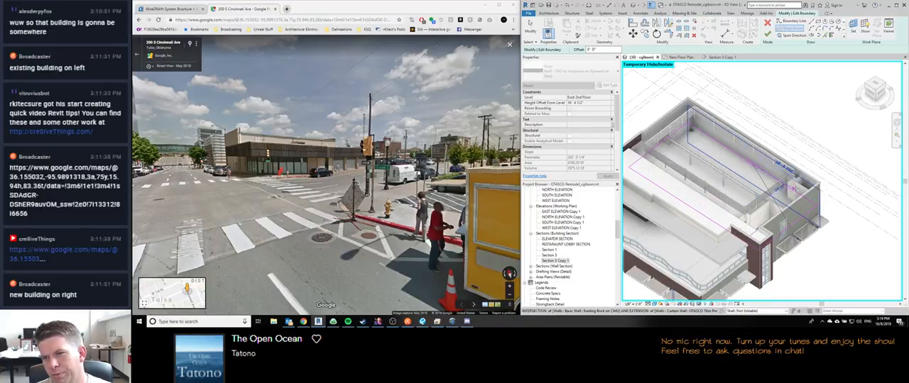
shift+middle_drag(723, 215, 749, 254)
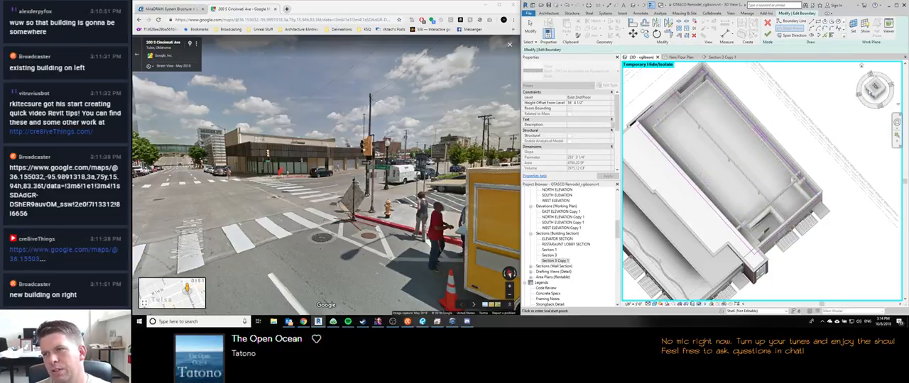
click(874, 86)
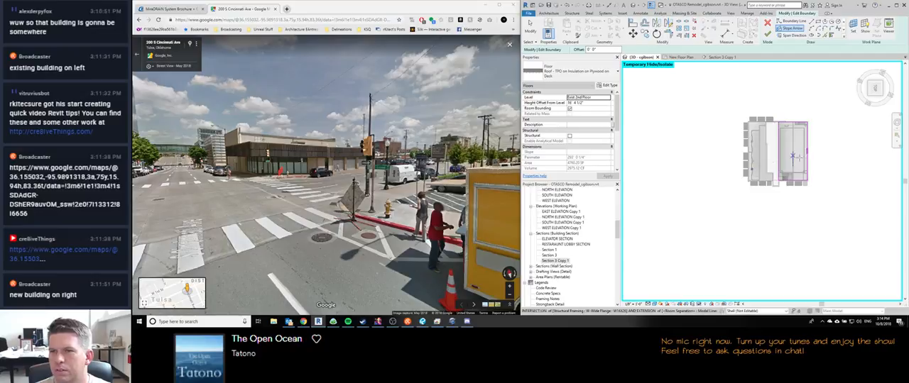
scroll(793, 156, up, 5)
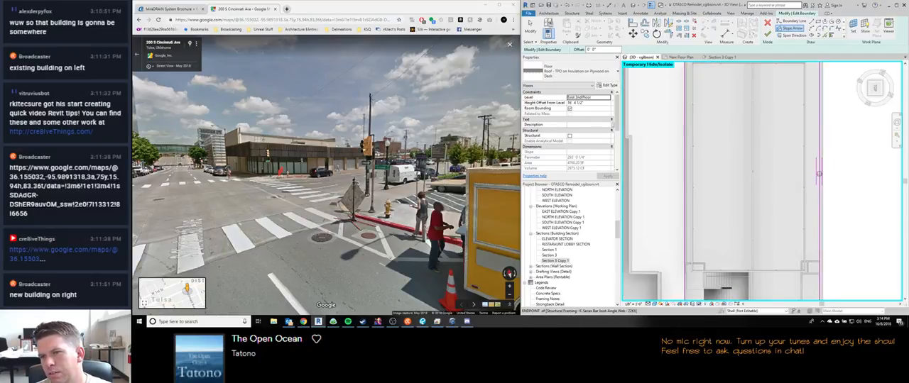
scroll(818, 170, down, 4)
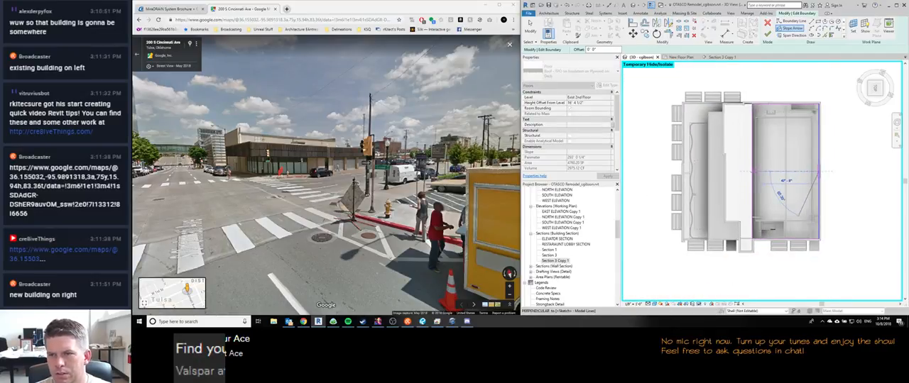
click(821, 171)
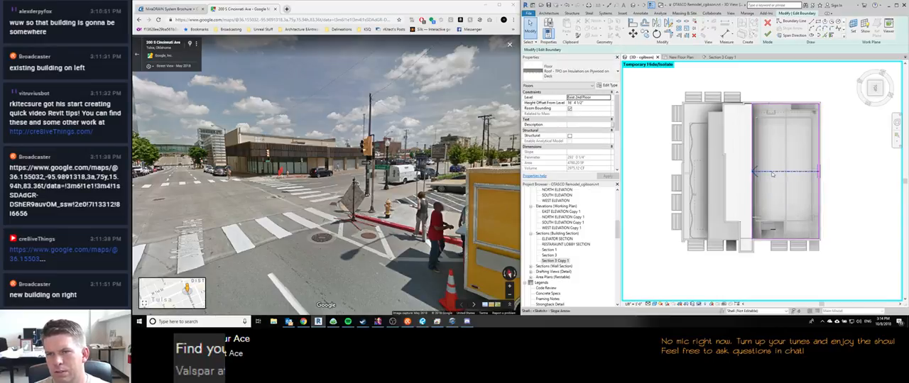
Step: Set the slope arrow to Height at Tail with a 0' 0" tail offset and a -1' 0 1/2" head offset, then finish the sketch
click(612, 97)
click(592, 104)
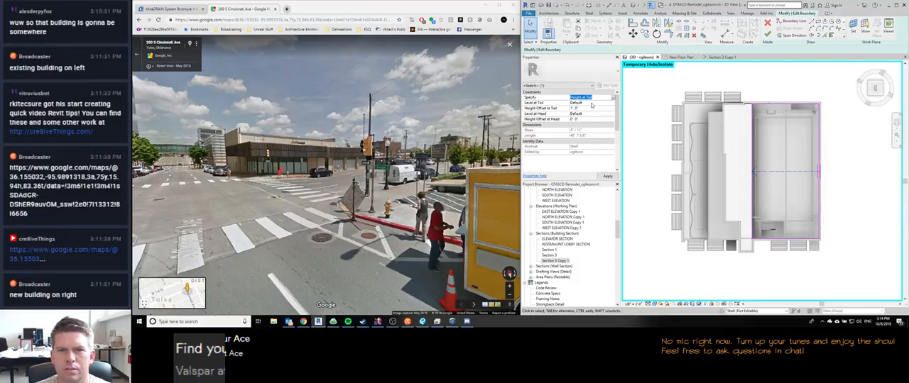
click(590, 108)
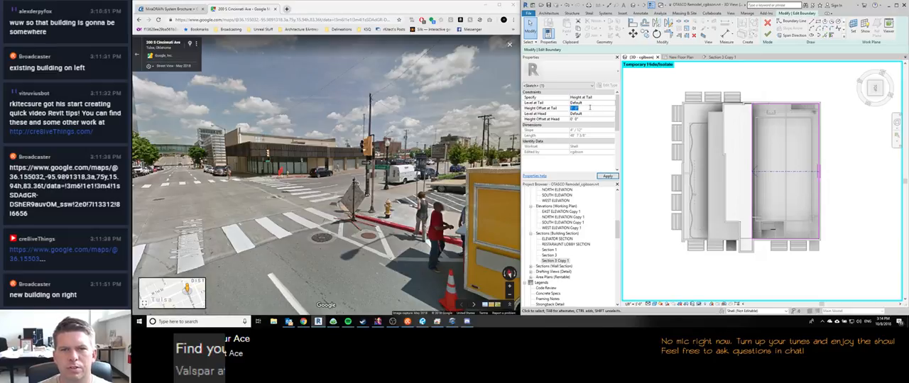
click(587, 119)
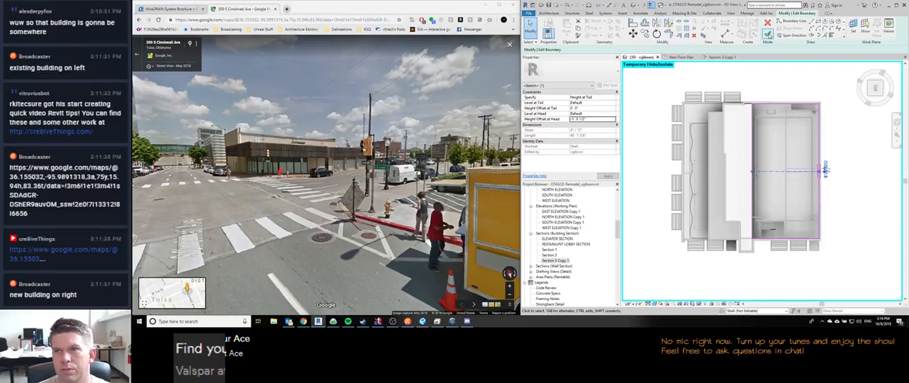
click(762, 22)
click(556, 165)
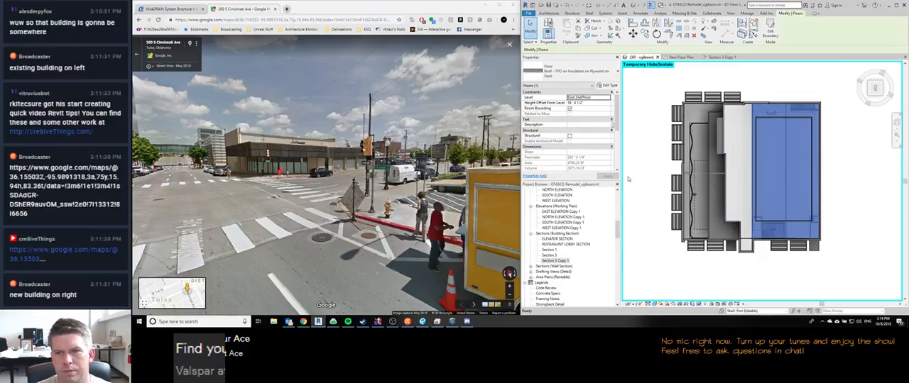
Step: In Section 3 Copy 1, extend the detail line under the sloped roof deck past the deck's low end
click(719, 57)
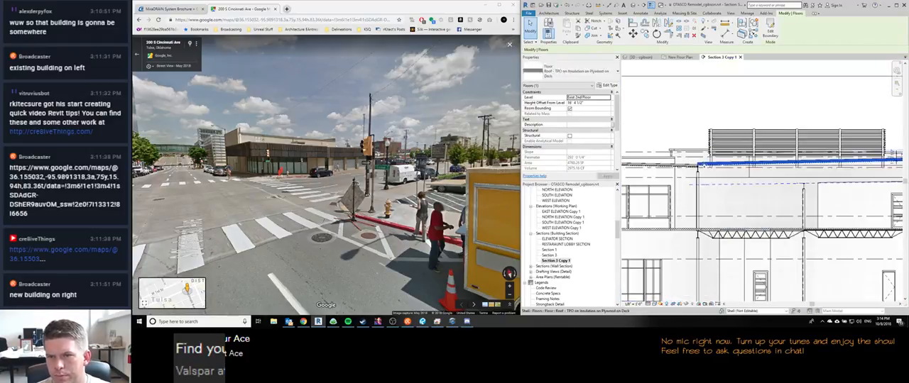
scroll(703, 160, up, 5)
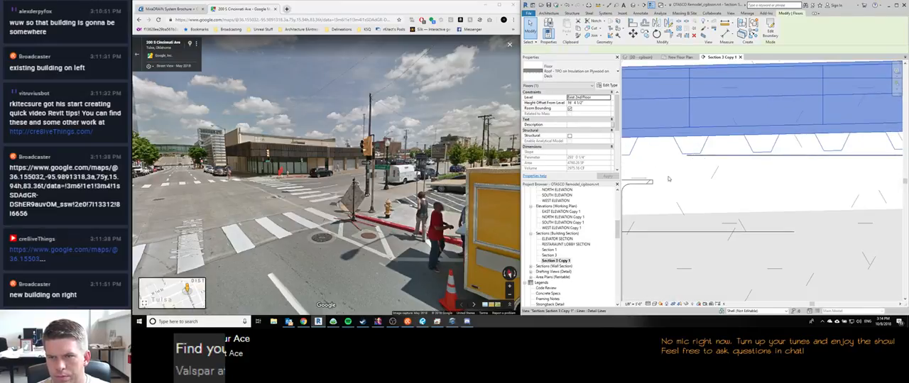
click(690, 156)
middle_drag(670, 169, 790, 186)
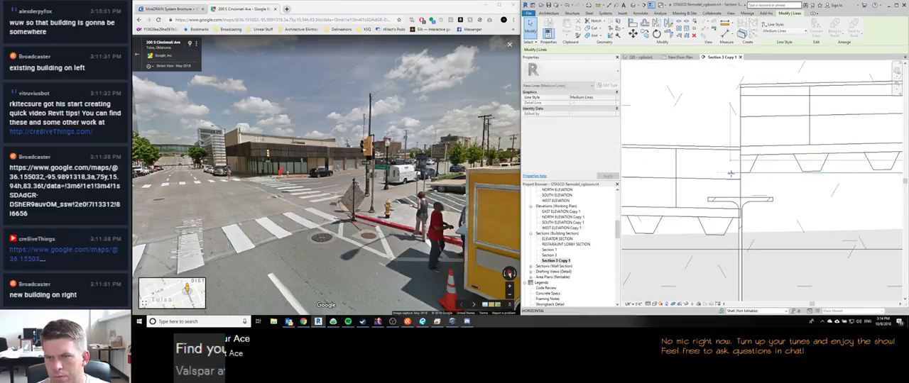
Step: Move the adjoining TPO roof floor straight up so its top edge meets the top of the sloped roof's low end
click(738, 152)
key(m)
key(v)
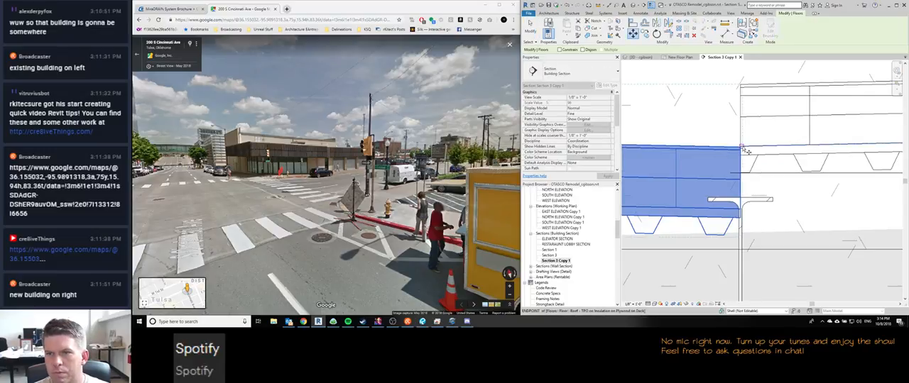
scroll(740, 151, up, 4)
click(740, 151)
scroll(740, 150, down, 3)
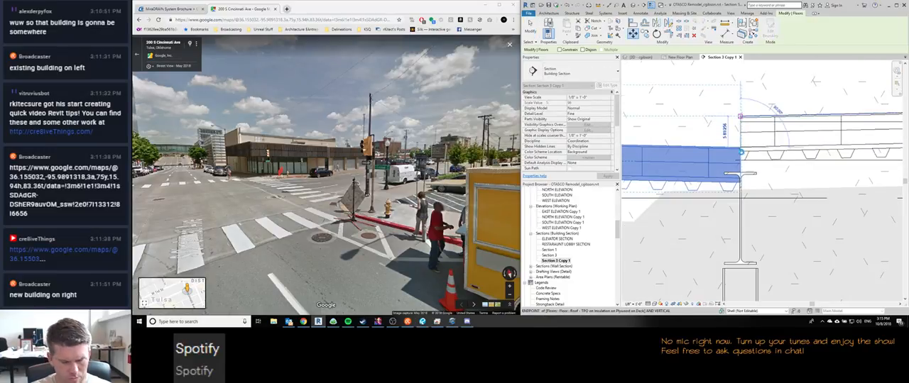
scroll(741, 152, down, 3)
Step: Place a spot slope annotation on the sloped roof in Section 3 Copy 1
key(d)
key(i)
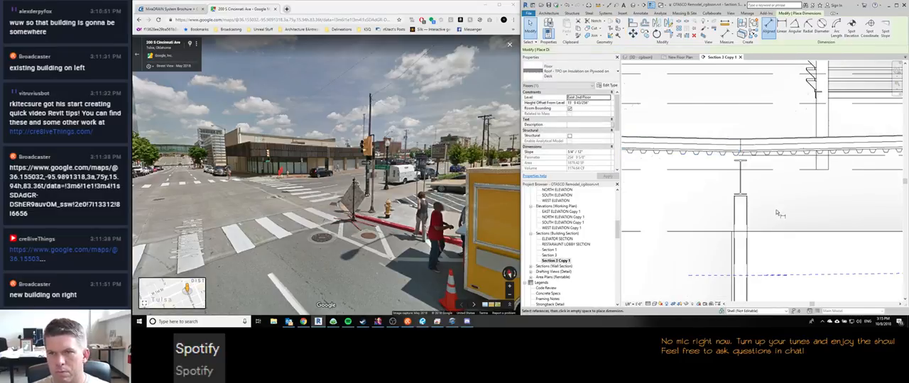
middle_drag(775, 203, 665, 222)
click(886, 32)
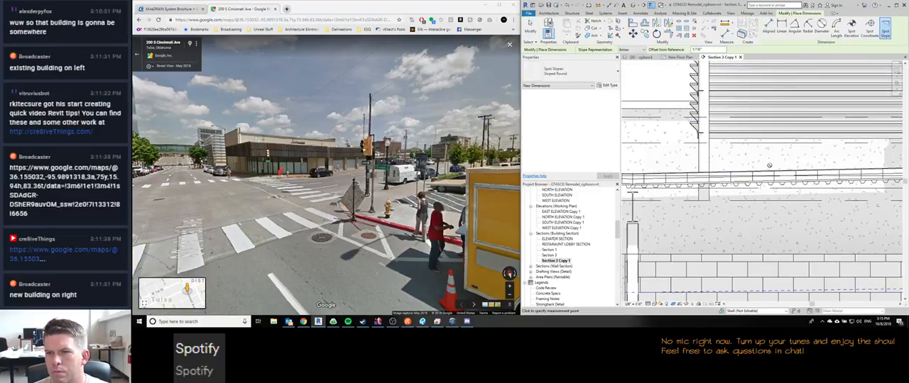
click(769, 168)
click(775, 147)
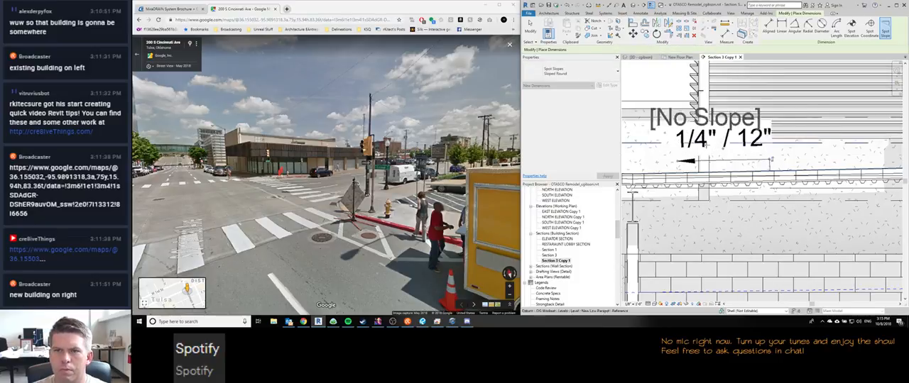
key(Escape)
Step: Move the Revit window over to the main monitor and maximize it
scroll(680, 182, down, 4)
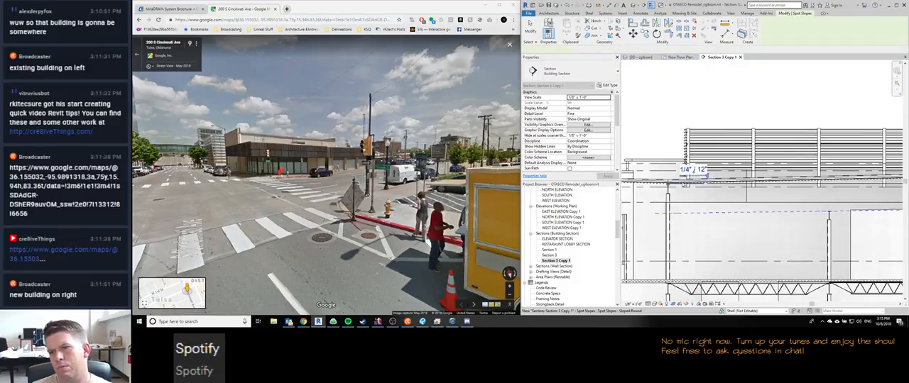
middle_drag(683, 186, 688, 194)
scroll(860, 175, down, 3)
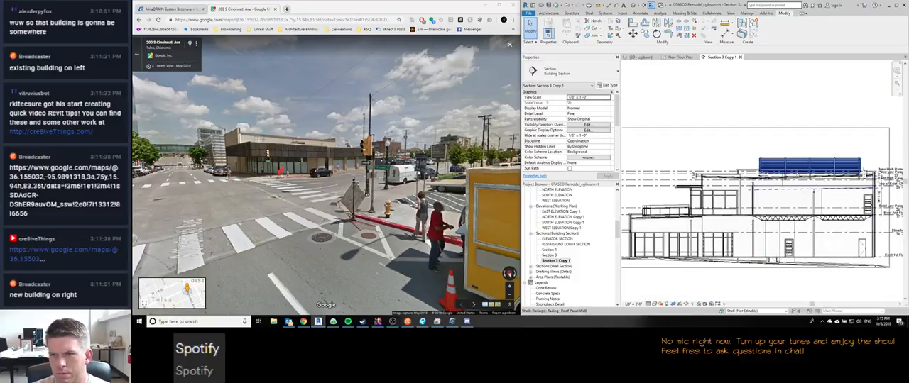
scroll(791, 166, up, 2)
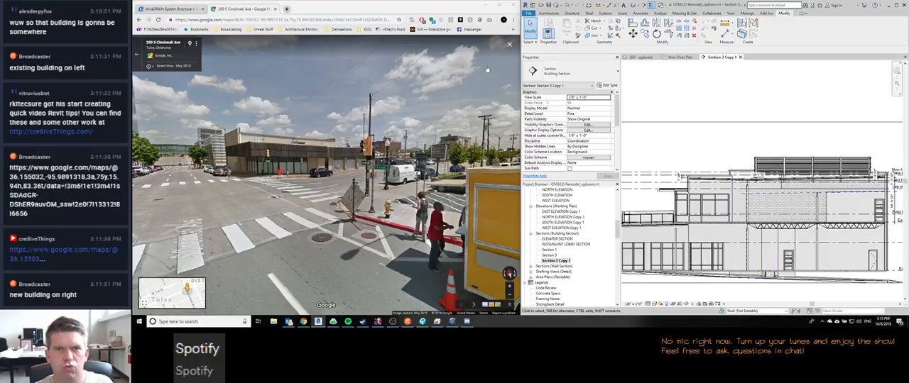
drag(692, 6, 589, 17)
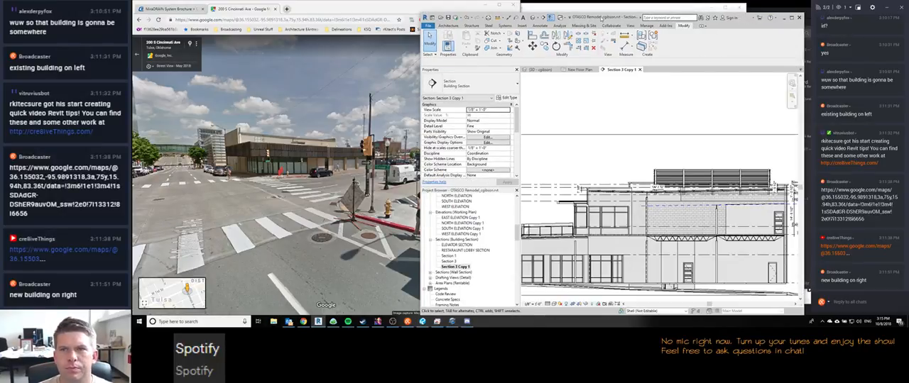
double_click(602, 19)
Step: Set the top offset of the stucco parapet wall at the roof's outer end to -0' 2"
scroll(495, 186, down, 3)
middle_drag(427, 179, 501, 179)
scroll(501, 179, up, 2)
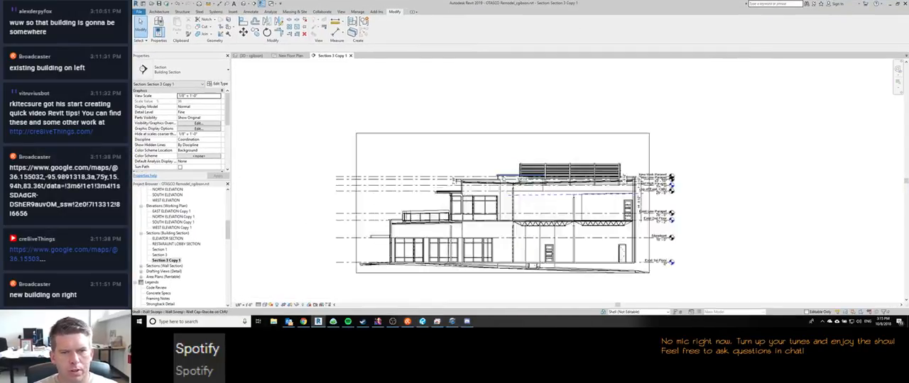
scroll(394, 193, up, 8)
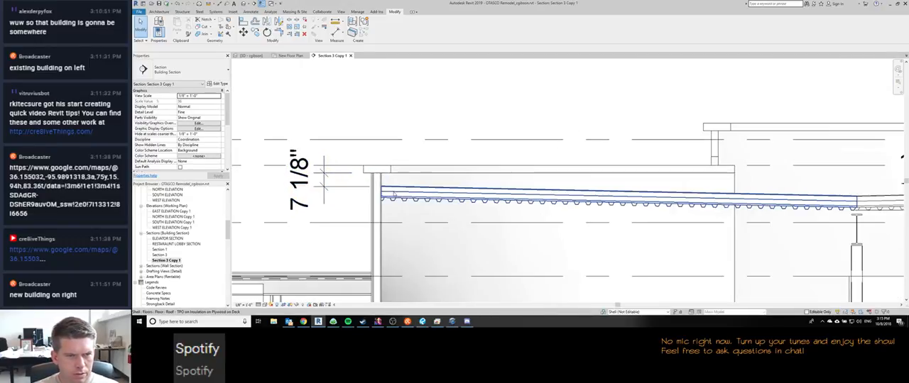
middle_drag(394, 193, 460, 200)
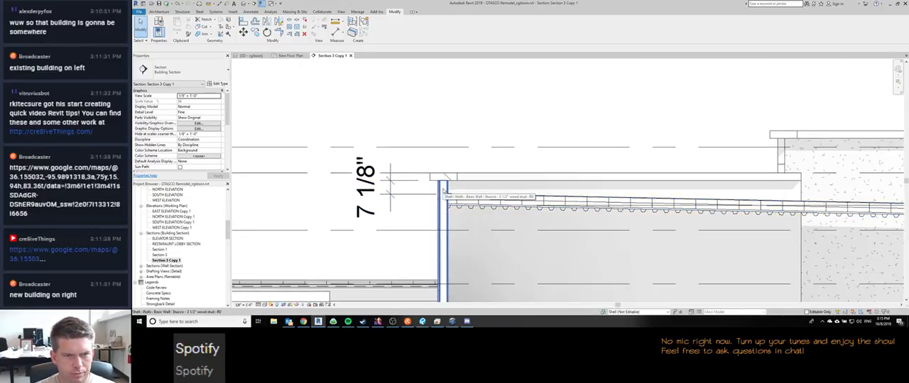
click(443, 190)
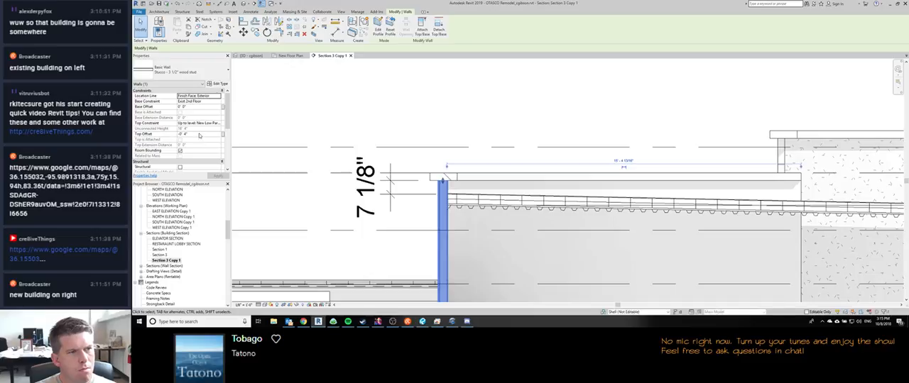
click(200, 134)
text(-0' 2)
key(Return)
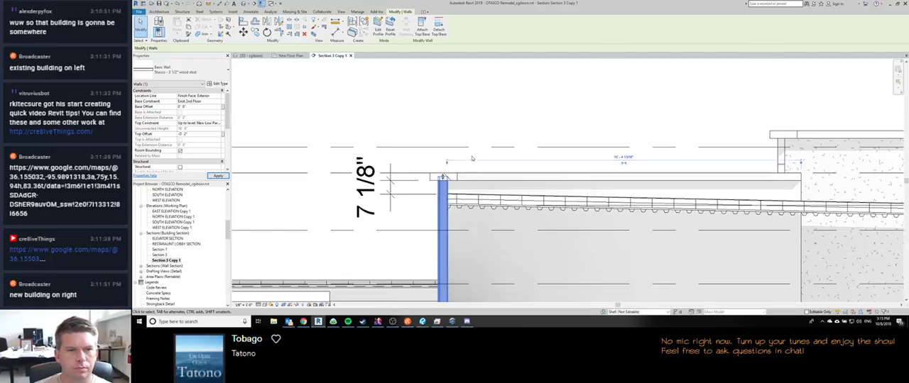
Step: Set the stucco wall cap sweep's offset from level to 16' 6" in the section
click(432, 178)
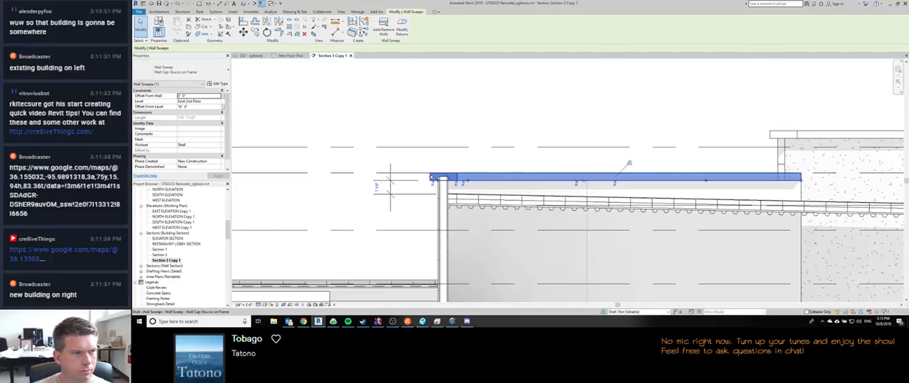
click(186, 107)
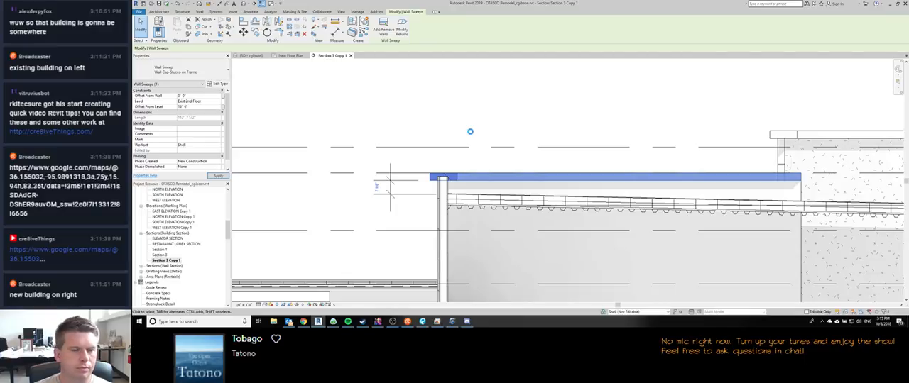
click(470, 133)
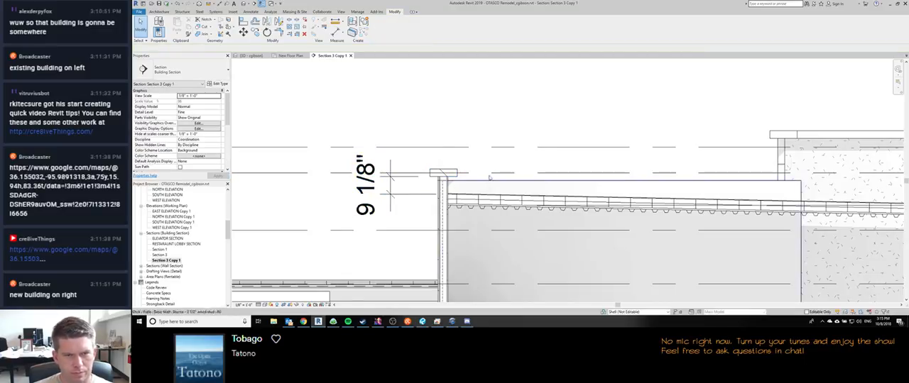
Step: In the 3D view, set the top offset of the short stucco wall beside the brick wall to -0' 2"
middle_drag(589, 126, 431, 106)
scroll(429, 106, down, 2)
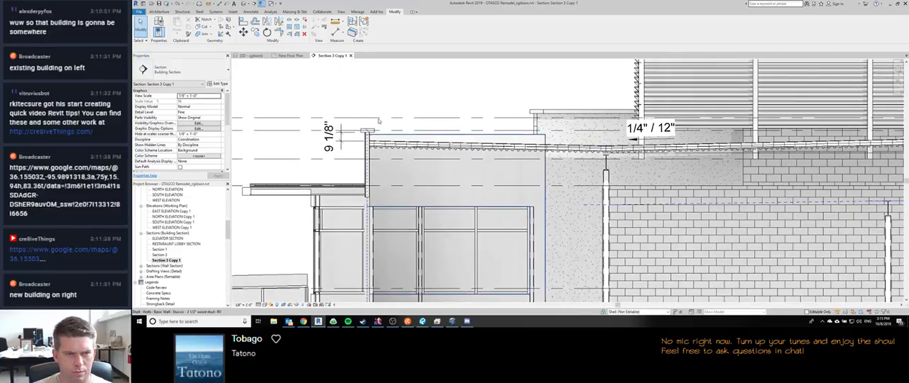
scroll(397, 128, down, 1)
key(ctrl+Tab)
shift+middle_drag(369, 179, 459, 129)
scroll(499, 198, up, 6)
click(499, 198)
scroll(499, 198, down, 4)
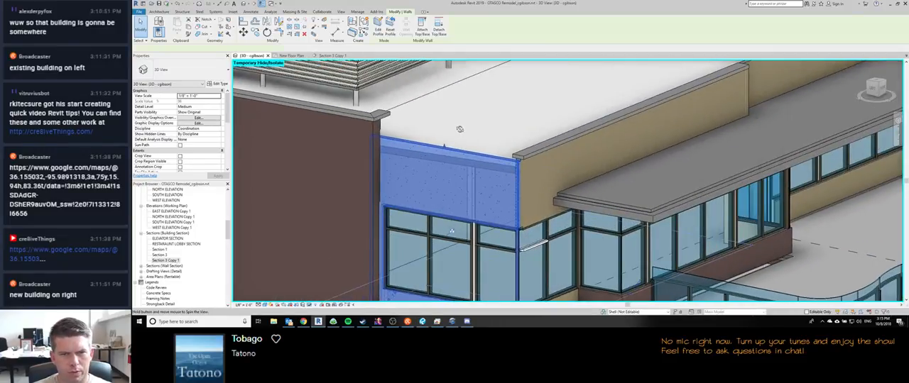
click(194, 134)
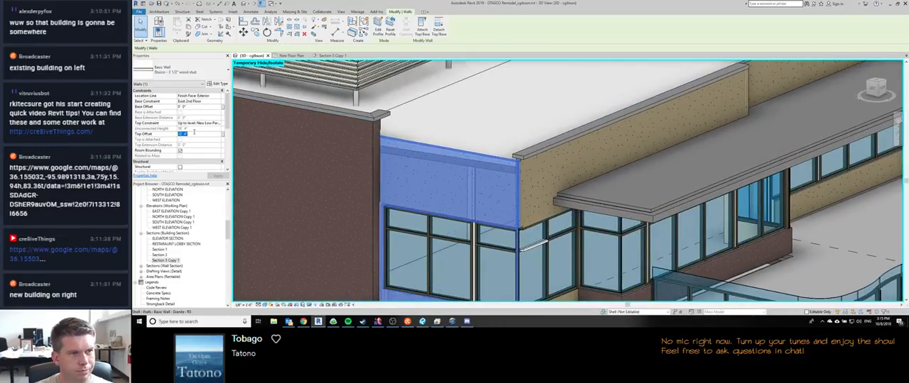
text(-0 2)
key(Return)
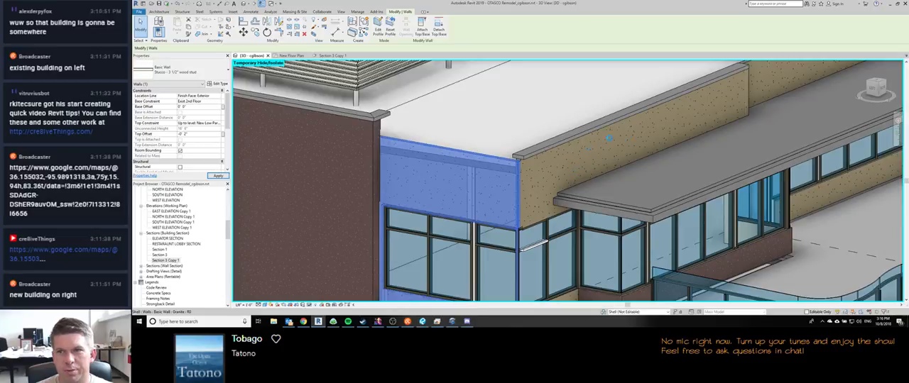
key(Escape)
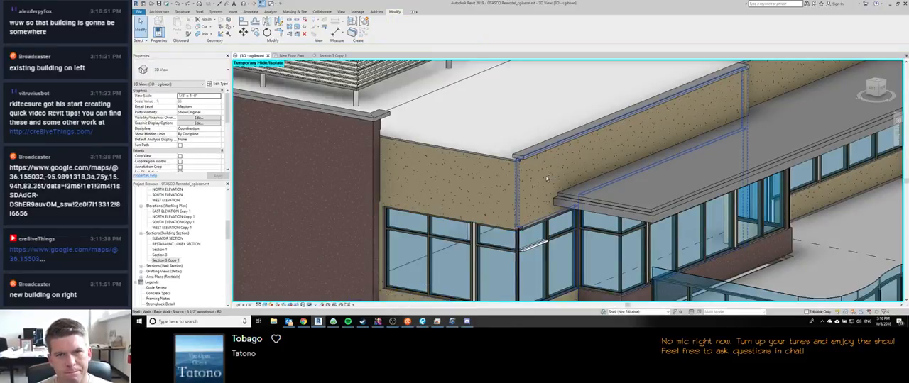
Step: Examine the building's level heads and the corner stucco wall's constraints in the 3D view
middle_drag(546, 179, 528, 183)
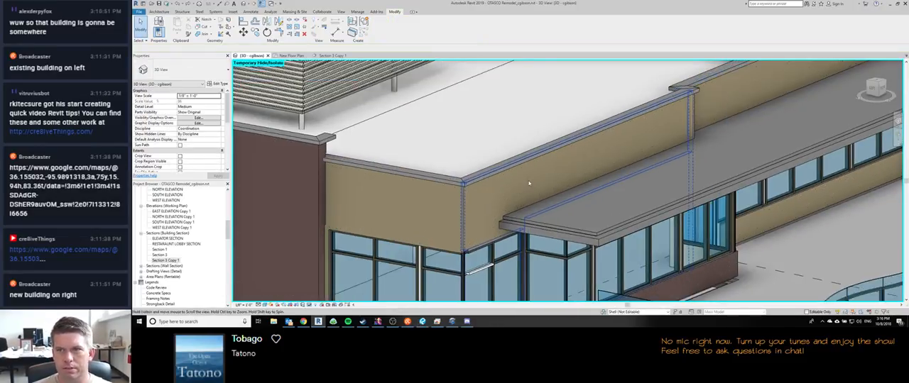
scroll(528, 184, down, 4)
middle_drag(625, 186, 547, 190)
scroll(543, 191, down, 2)
shift+middle_drag(630, 215, 636, 211)
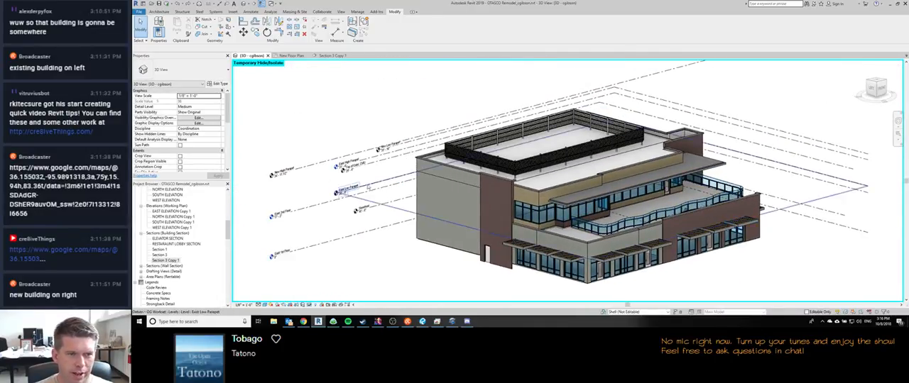
scroll(341, 178, up, 3)
scroll(341, 178, up, 3)
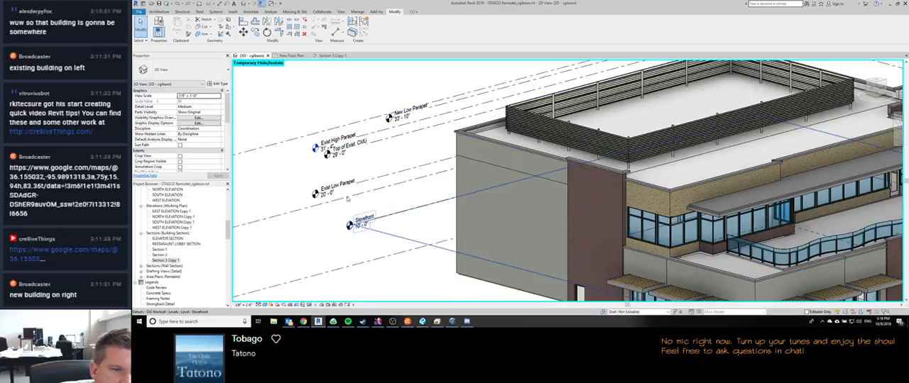
middle_drag(342, 200, 416, 178)
scroll(416, 177, down, 1)
scroll(416, 177, down, 1)
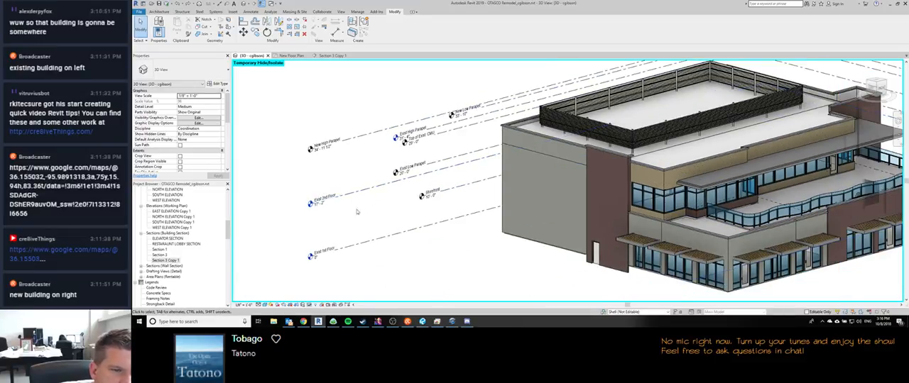
click(647, 180)
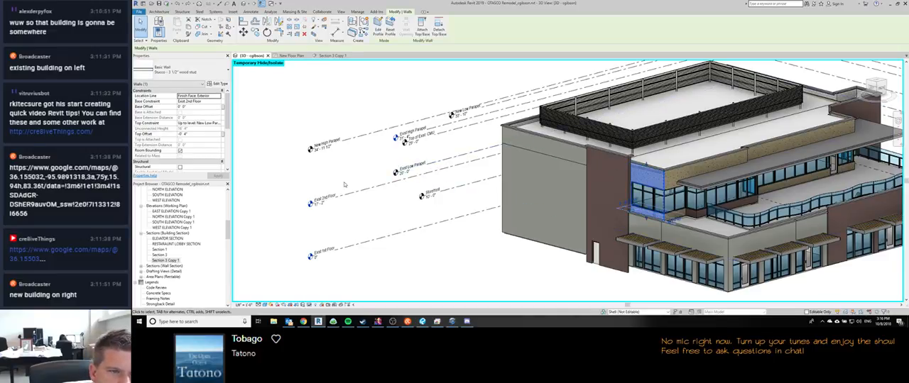
middle_drag(418, 175, 363, 171)
scroll(363, 170, down, 2)
middle_drag(807, 172, 615, 203)
scroll(610, 198, down, 2)
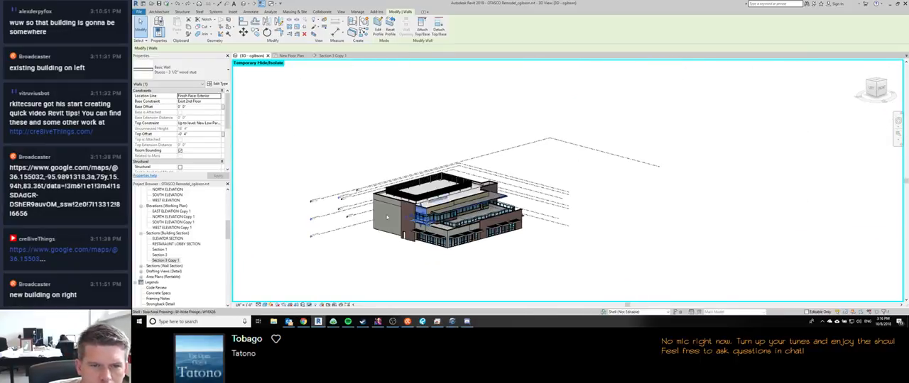
scroll(328, 218, up, 4)
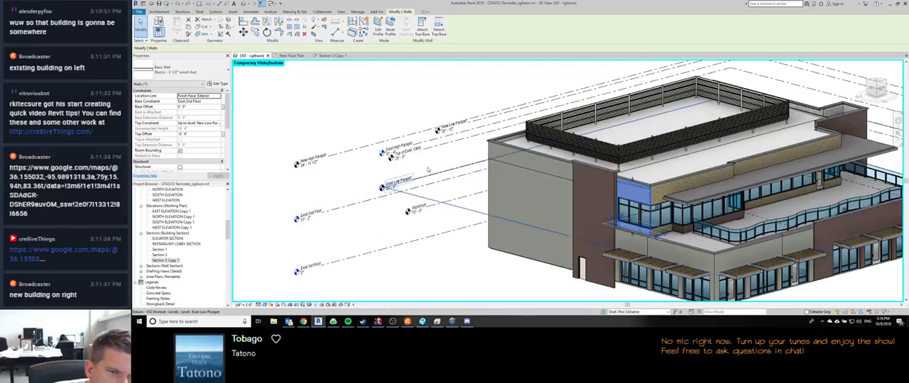
Step: Set the New Low Parapet level's elevation to 34' 0"
click(469, 126)
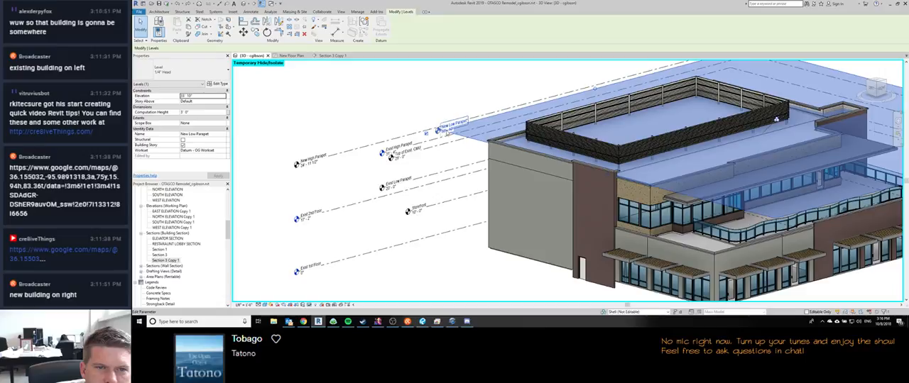
click(442, 132)
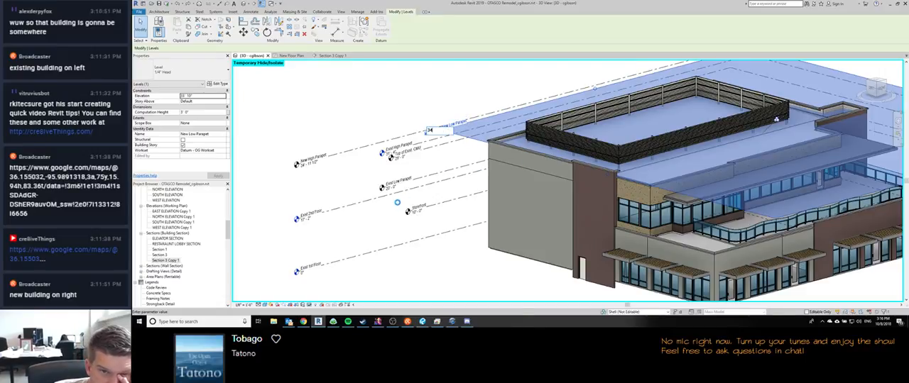
text(34)
key(Return)
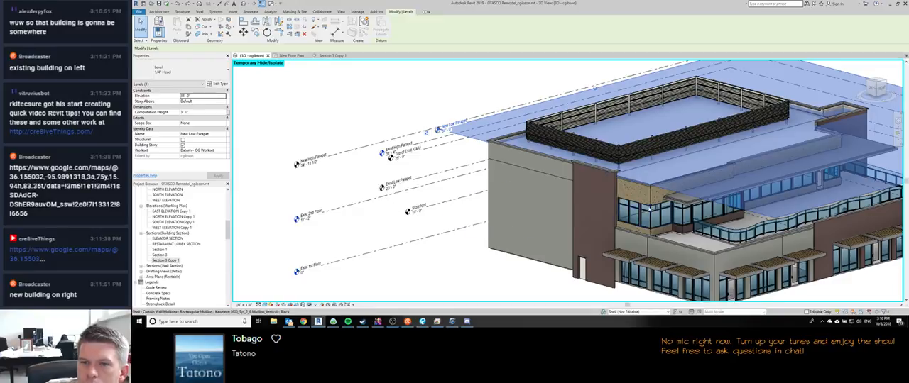
scroll(649, 188, up, 1)
scroll(650, 186, up, 3)
key(Escape)
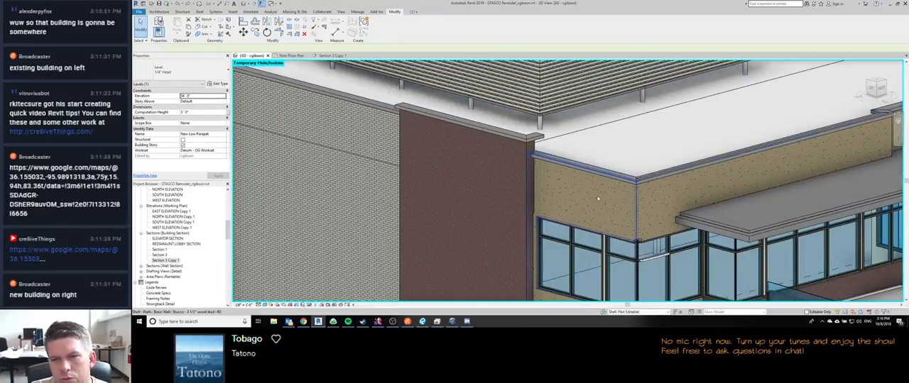
Step: Constrain the stucco wall cap sweep to the New Low Parapet level with a 0' 0" offset, deleting the invalid dimension references
click(613, 178)
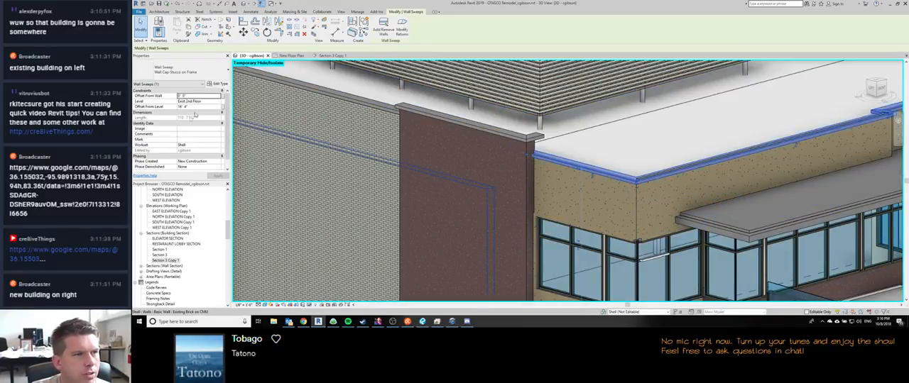
click(197, 107)
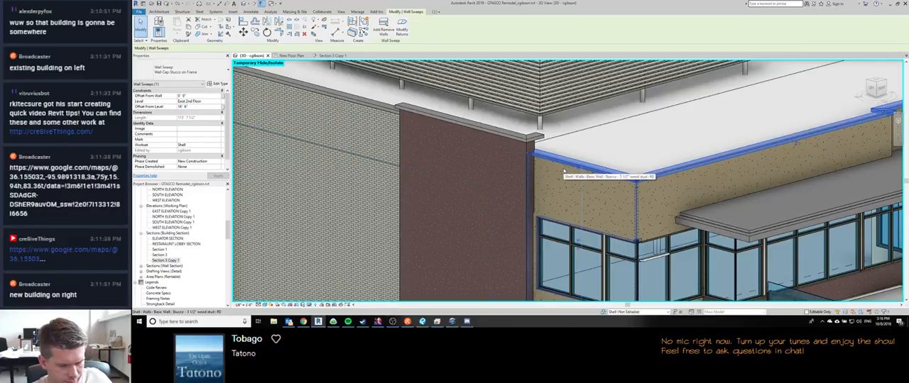
click(205, 102)
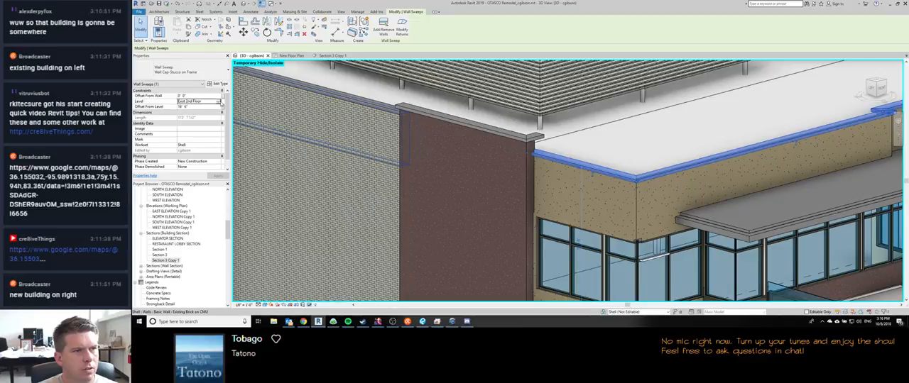
click(219, 101)
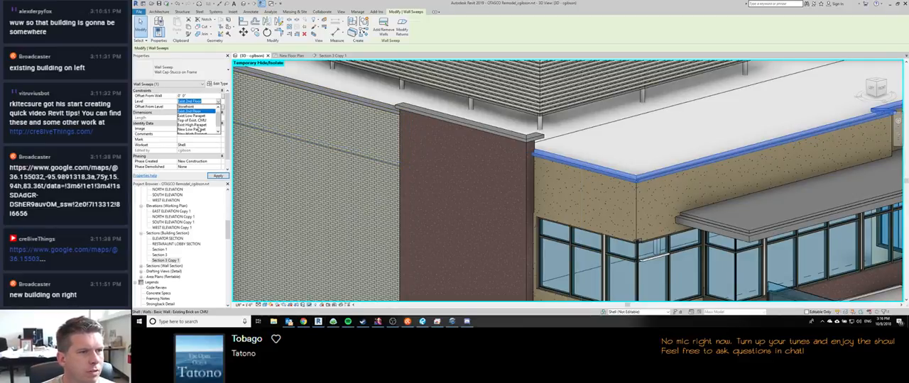
click(196, 129)
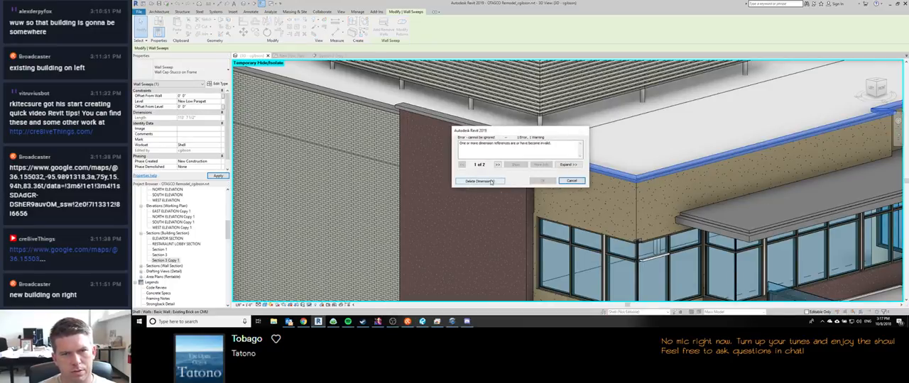
click(478, 181)
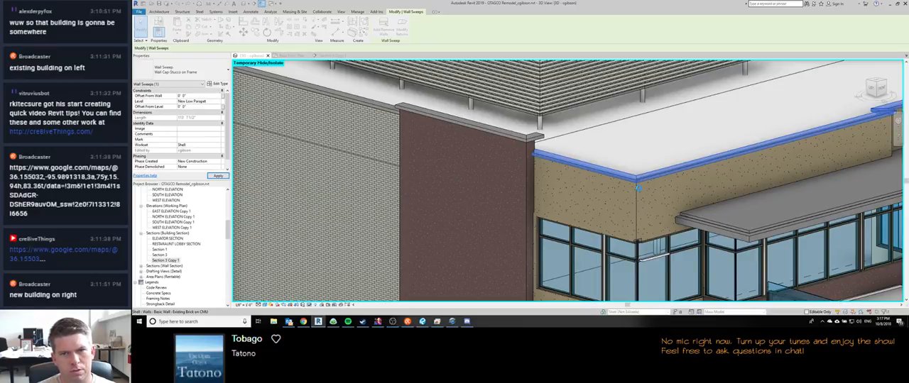
key(Escape)
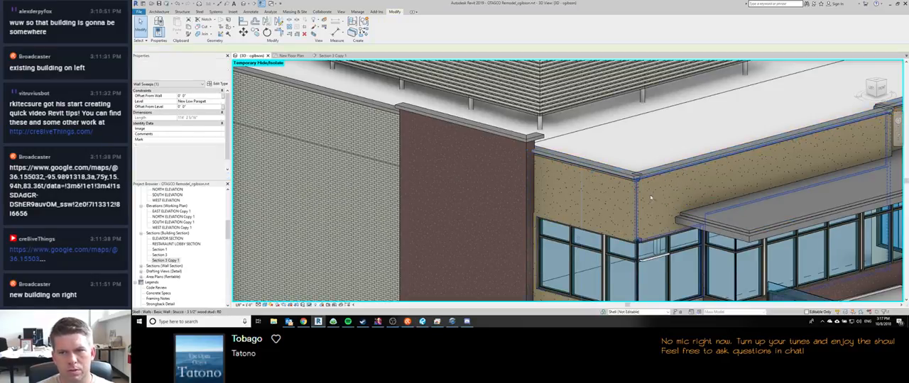
Step: Check the constraints of the relocated wall cap sweep and the upper stucco wall below it in the 3D view
shift+middle_drag(646, 213, 607, 168)
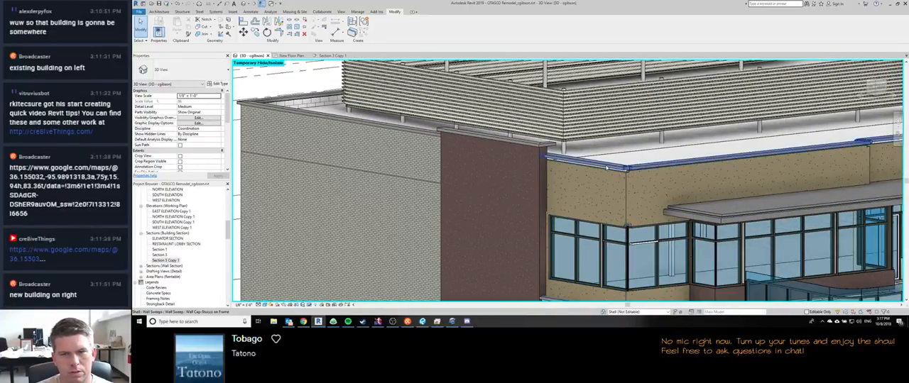
click(605, 168)
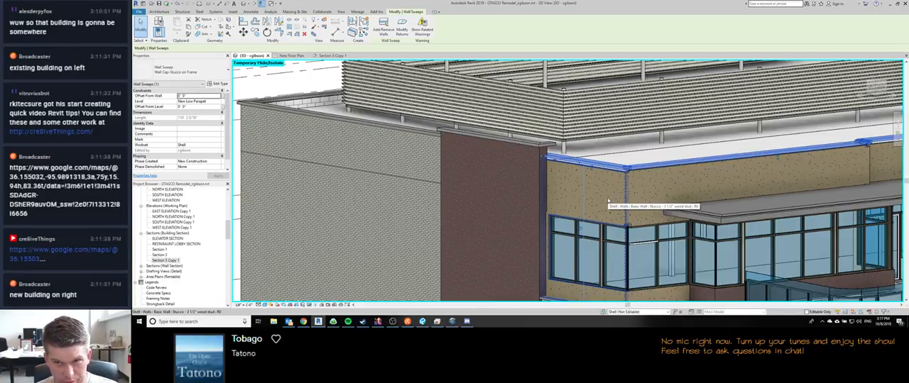
scroll(636, 193, down, 4)
shift+middle_drag(700, 216, 366, 176)
key(Escape)
click(567, 191)
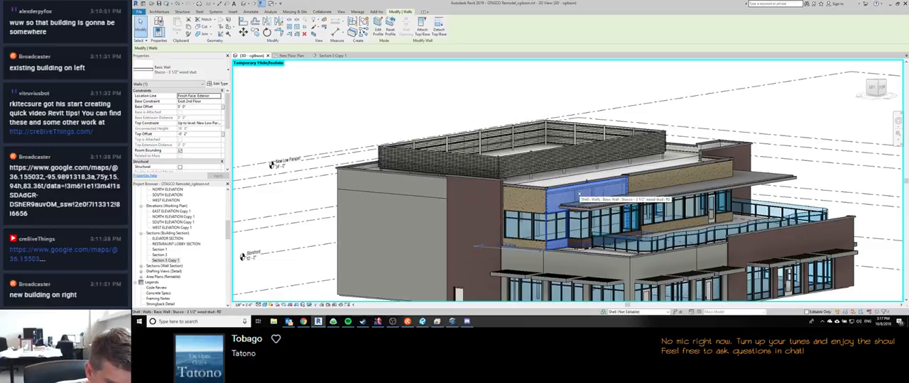
click(195, 134)
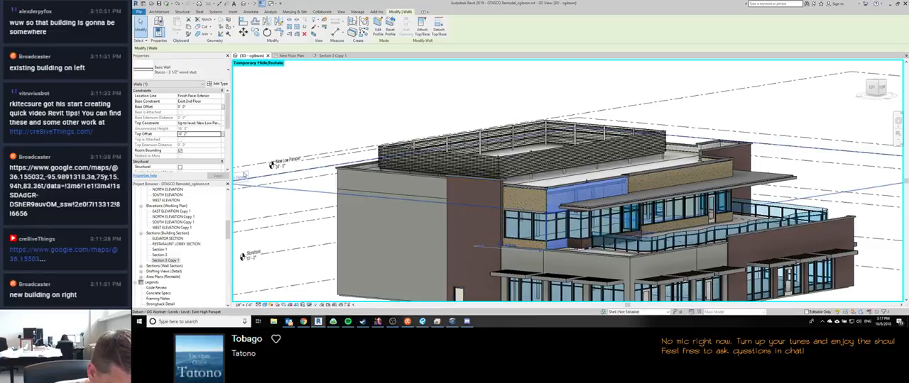
middle_drag(312, 192, 428, 183)
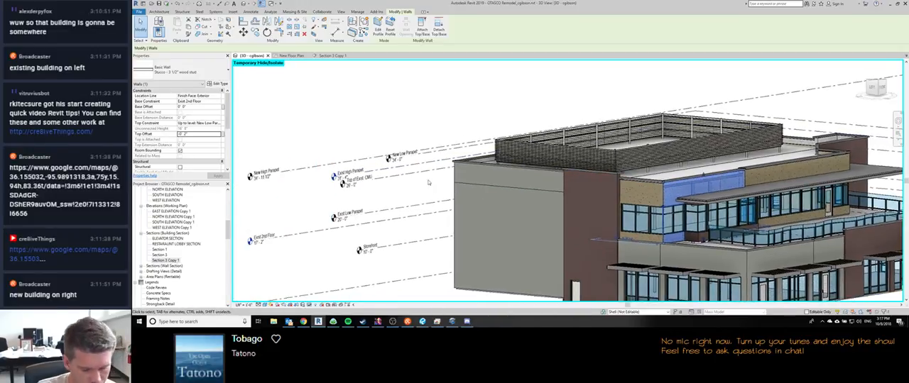
key(d)
key(i)
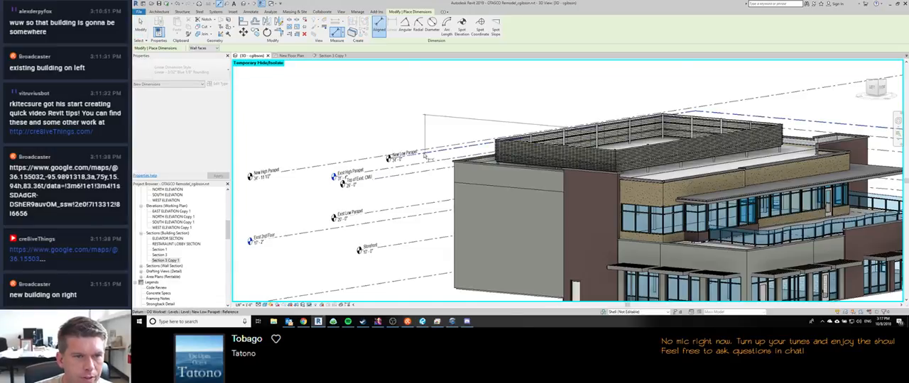
key(Escape)
key(Escape)
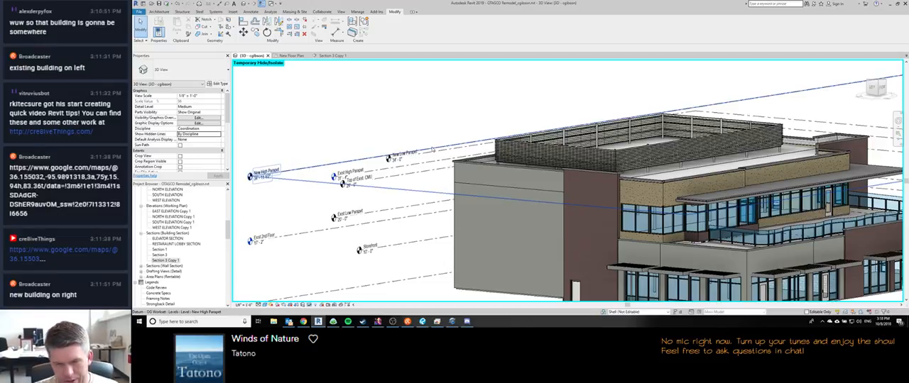
Step: Dimension the vertical distance between the level lines beside the building in the 3D view
scroll(411, 142, down, 3)
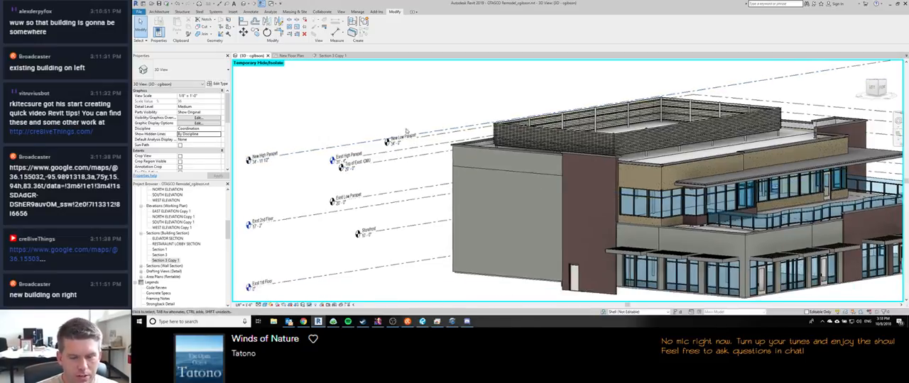
key(d)
key(i)
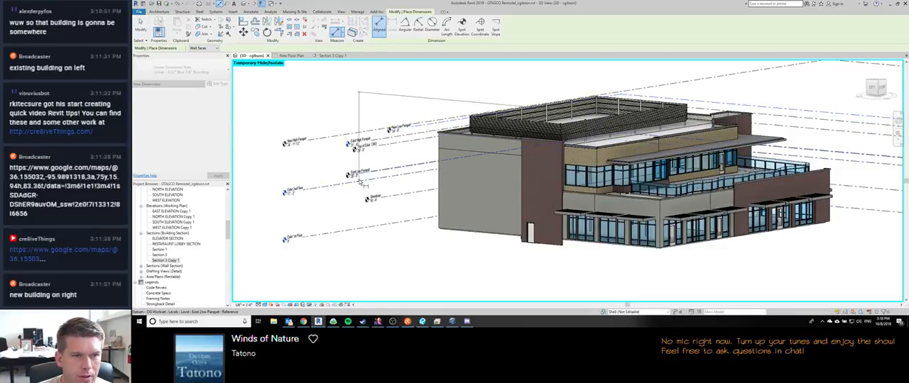
click(355, 115)
key(Escape)
shift+middle_drag(500, 225, 484, 265)
scroll(470, 202, down, 2)
click(373, 150)
drag(332, 149, 442, 151)
click(432, 151)
middle_drag(436, 178, 433, 185)
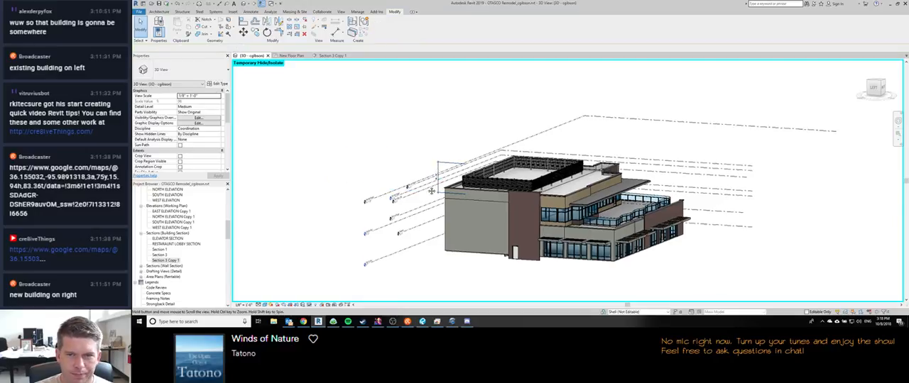
Step: Check the base and top constraints of the stucco wall next to the brick wall
scroll(564, 217, up, 3)
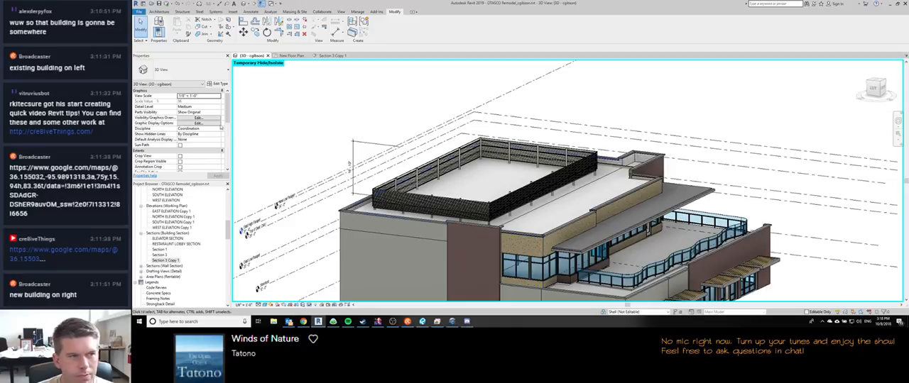
click(521, 240)
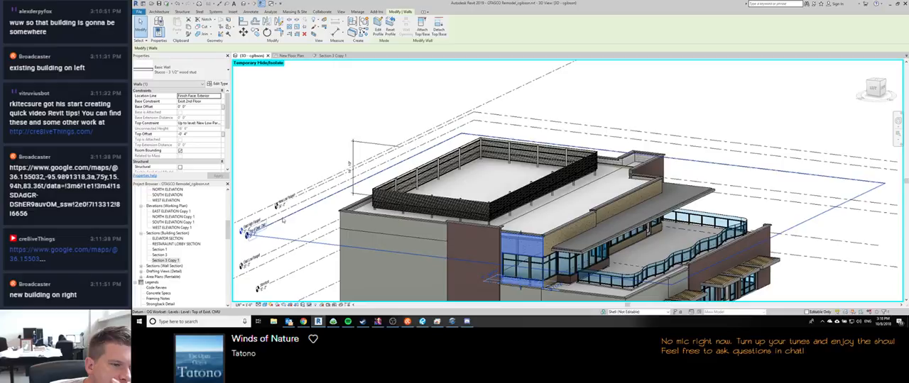
middle_drag(290, 219, 328, 164)
scroll(329, 164, down, 1)
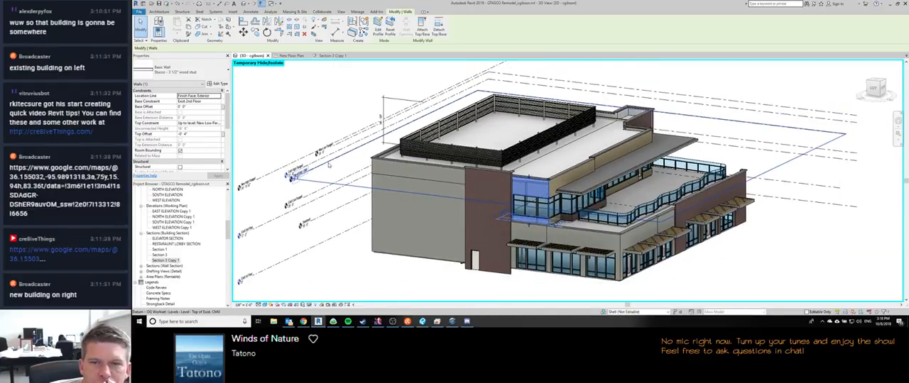
Step: In Section 3 Copy 1, dimension the height from the second floor to the top of the stucco parapet wall
click(332, 56)
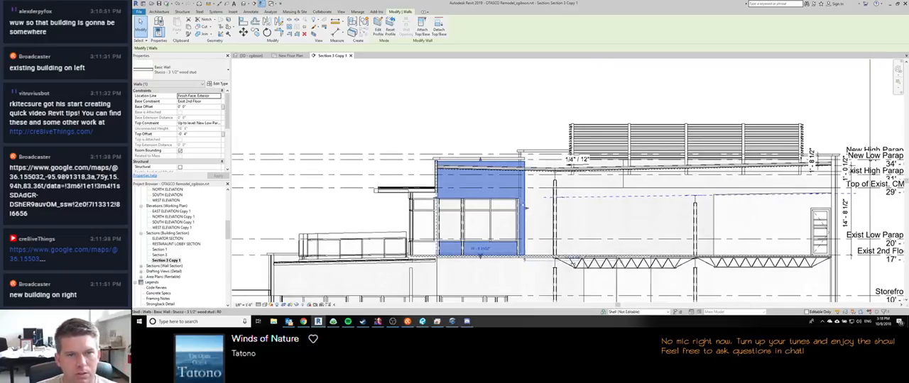
click(376, 106)
scroll(438, 167, up, 1)
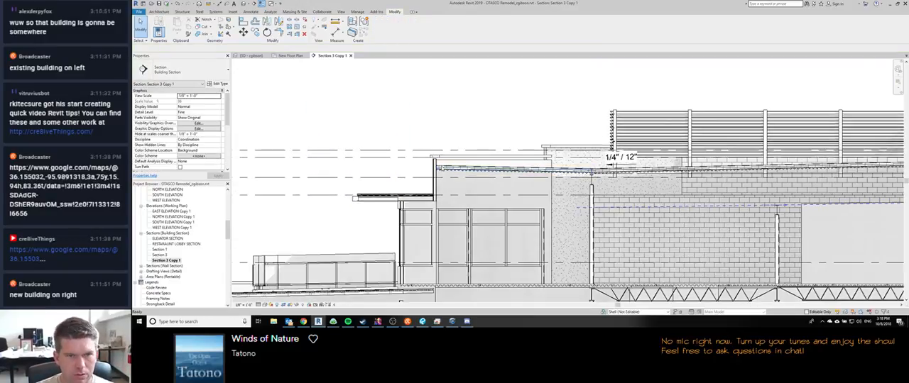
key(d)
key(i)
scroll(434, 159, up, 2)
scroll(434, 159, down, 1)
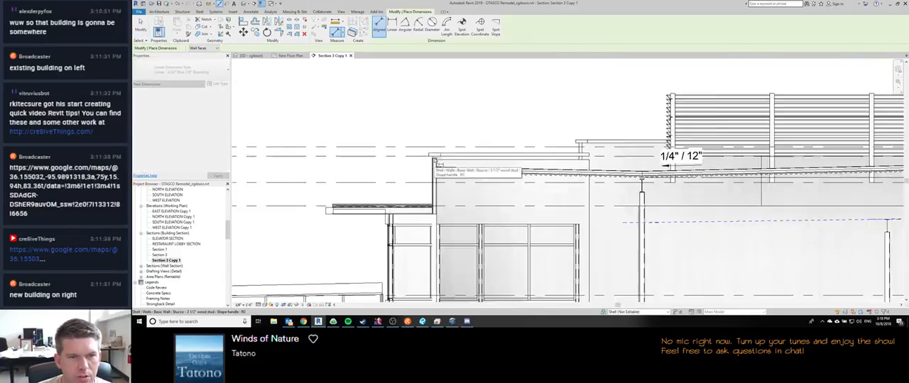
scroll(435, 161, down, 2)
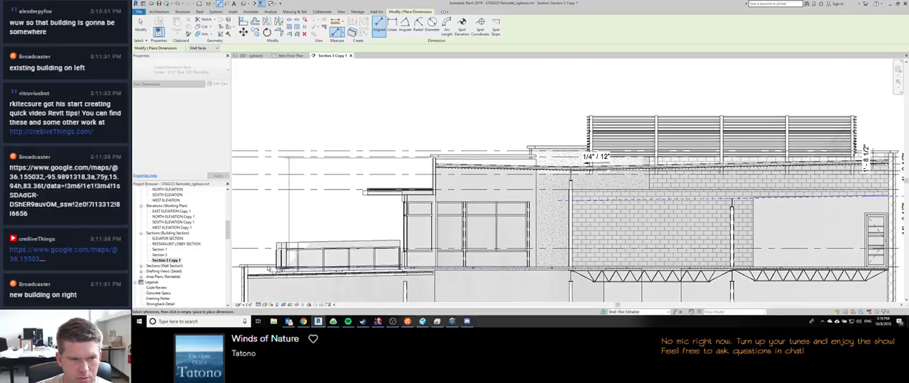
middle_drag(257, 213, 369, 218)
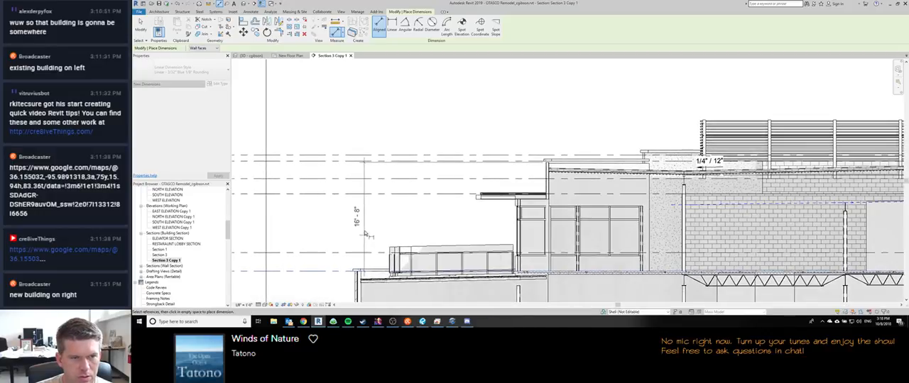
click(374, 227)
key(Escape)
key(Escape)
Step: Check the New Low Parapet level's elevation against the neighbouring level heads in the section
click(522, 162)
middle_drag(409, 197, 569, 206)
scroll(388, 198, down, 2)
middle_drag(742, 204, 687, 210)
scroll(769, 185, up, 1)
scroll(777, 201, up, 2)
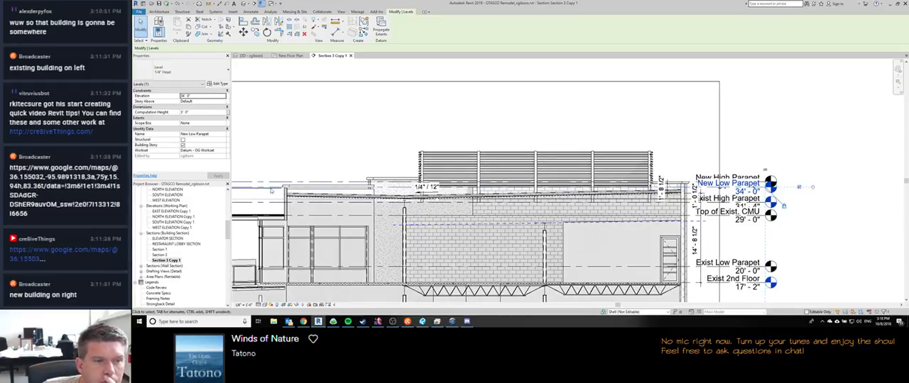
Step: Set the stucco wall cap sweep's offset from the New Low Parapet level to -0' 4"
click(319, 188)
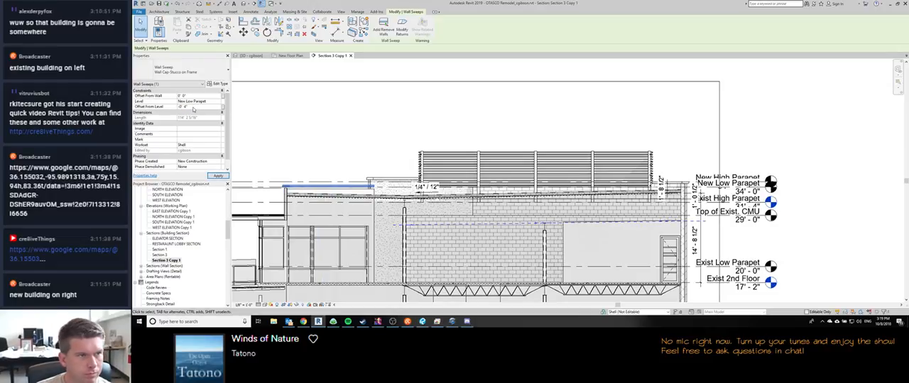
click(301, 160)
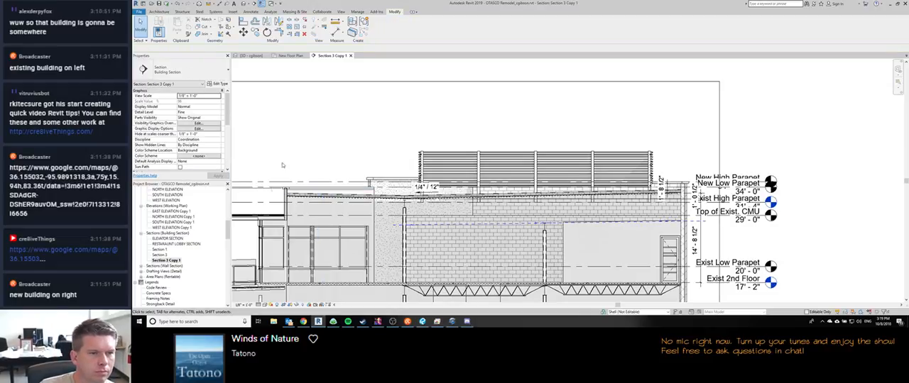
middle_drag(300, 160, 403, 153)
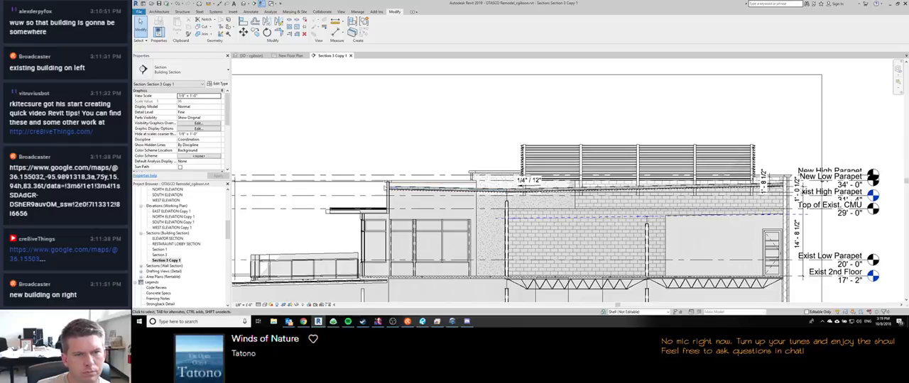
Step: In the 3D view, set the top offset of the upper-floor stucco walls under the cap to -0' 4"
key(ctrl+Tab)
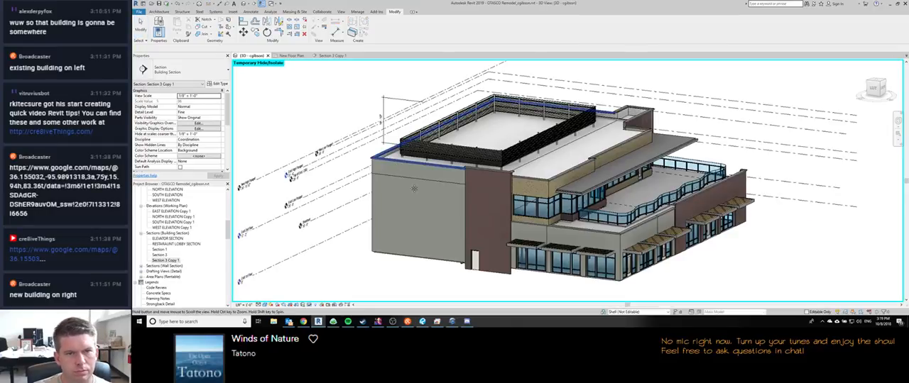
click(546, 187)
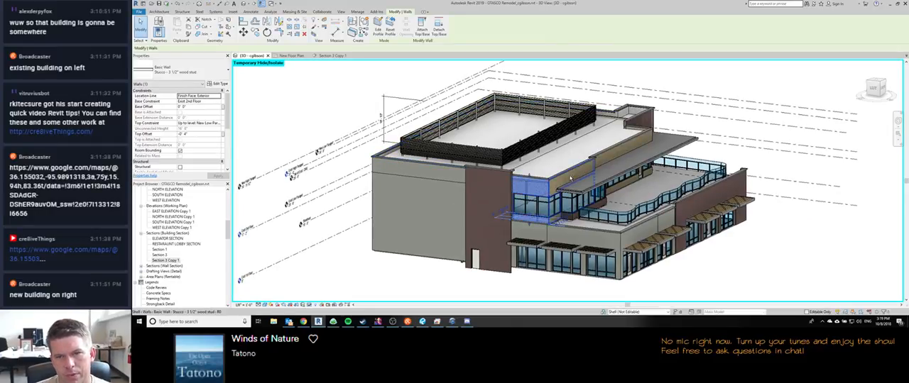
ctrl+click(619, 154)
shift+middle_drag(687, 171, 550, 184)
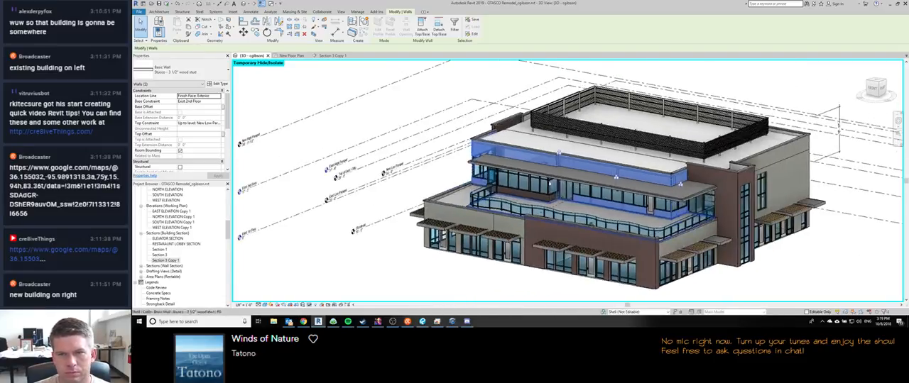
click(193, 108)
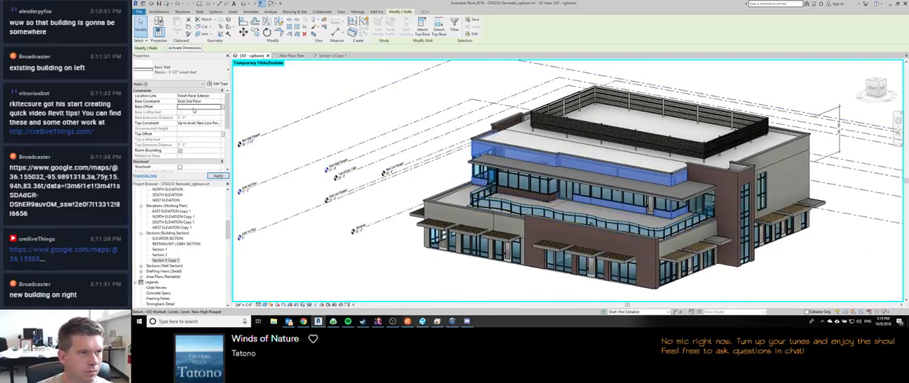
click(188, 133)
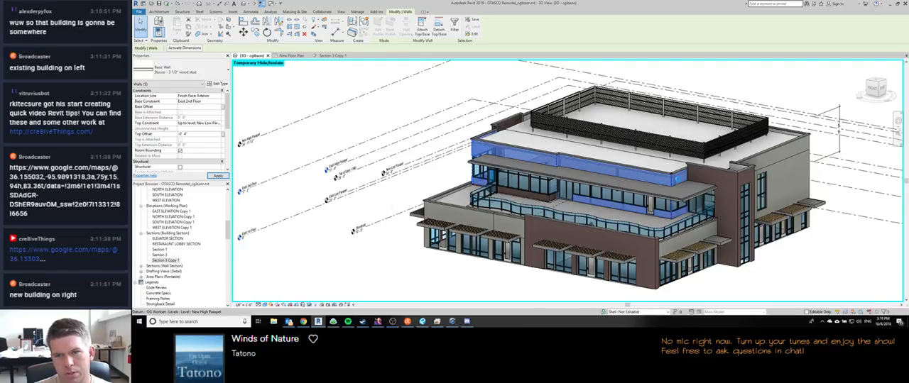
scroll(676, 178, up, 5)
key(Escape)
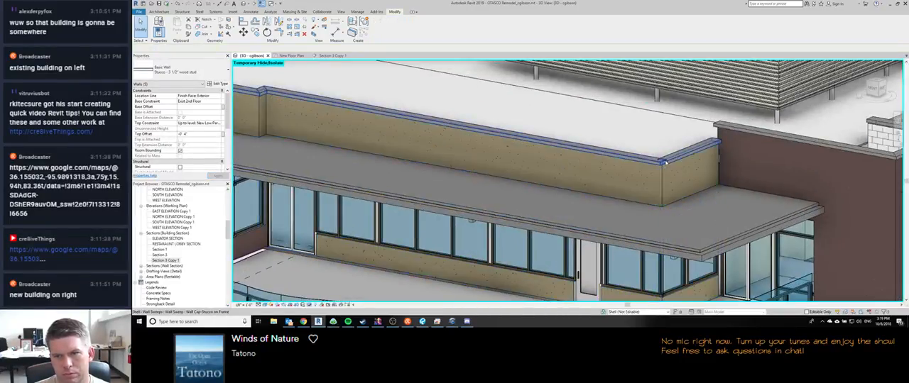
Step: In the 3D view, examine the stucco wall cap at the parapet corner and against the whole building
scroll(665, 162, up, 3)
click(660, 168)
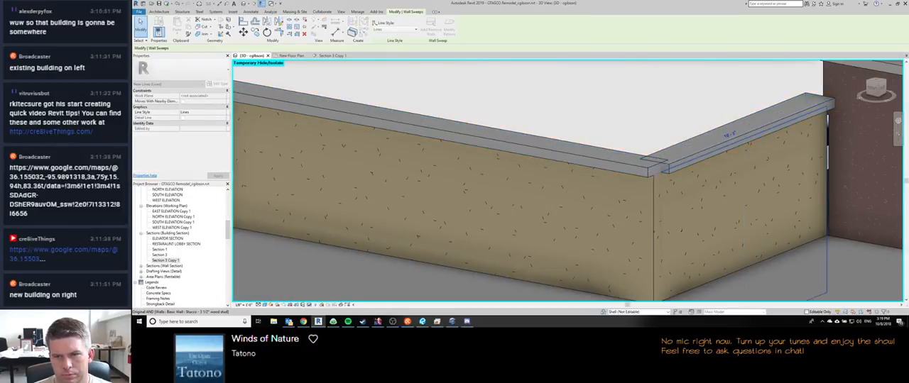
drag(654, 177, 653, 175)
scroll(653, 175, down, 6)
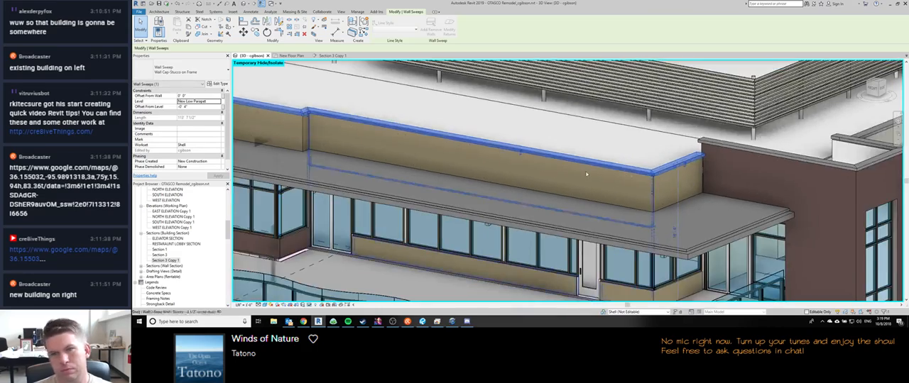
key(Escape)
shift+middle_drag(376, 190, 525, 186)
scroll(525, 186, down, 1)
shift+middle_drag(400, 255, 423, 273)
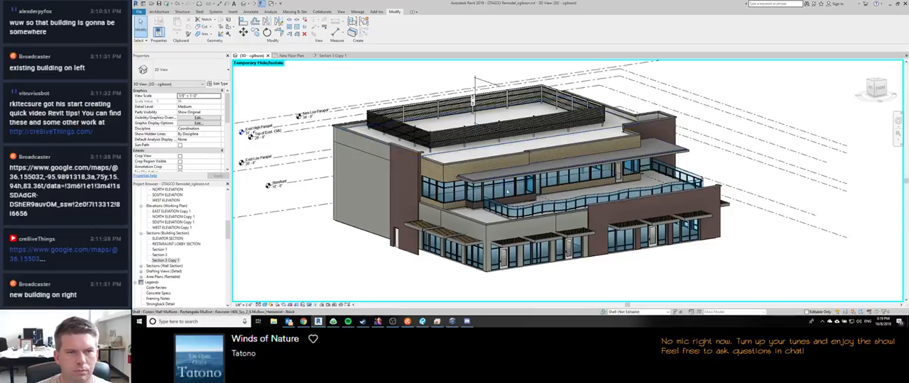
Step: In Section 3 Copy 1, move the existing roof spot slope farther up the slope from the roof's low point
click(331, 56)
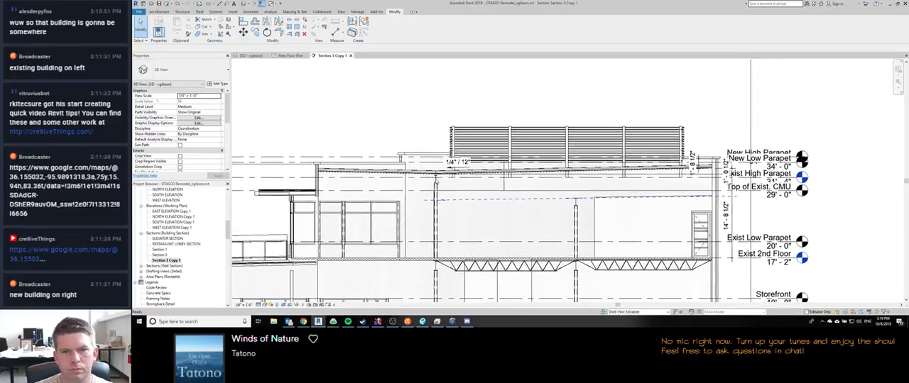
scroll(458, 172, up, 2)
scroll(458, 165, up, 3)
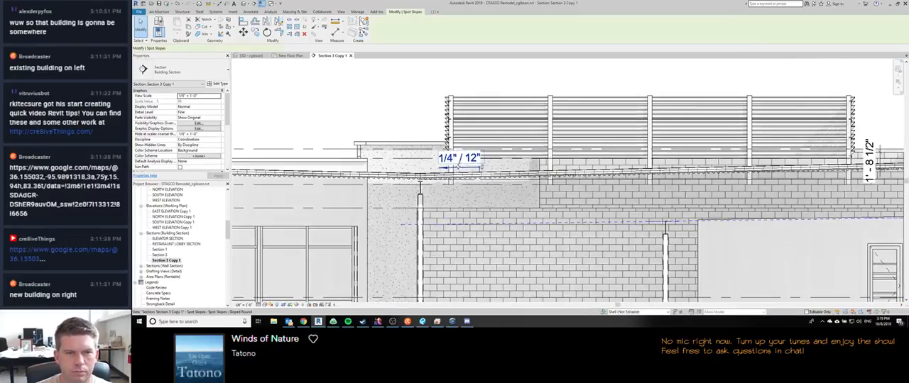
click(463, 163)
drag(461, 169, 459, 166)
drag(531, 165, 537, 165)
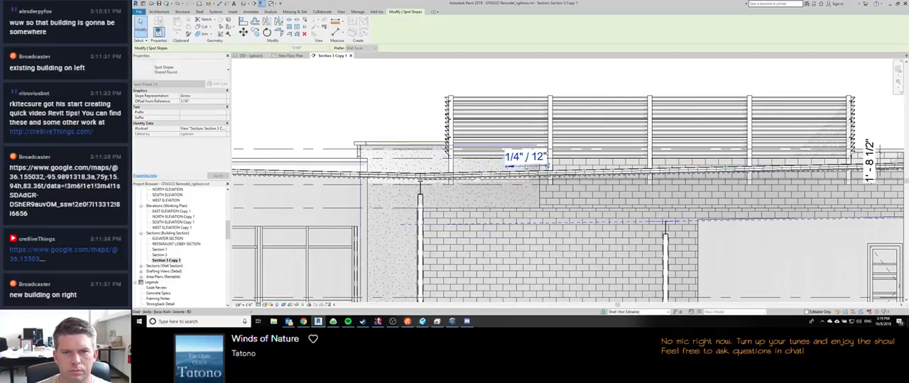
middle_drag(446, 180, 528, 184)
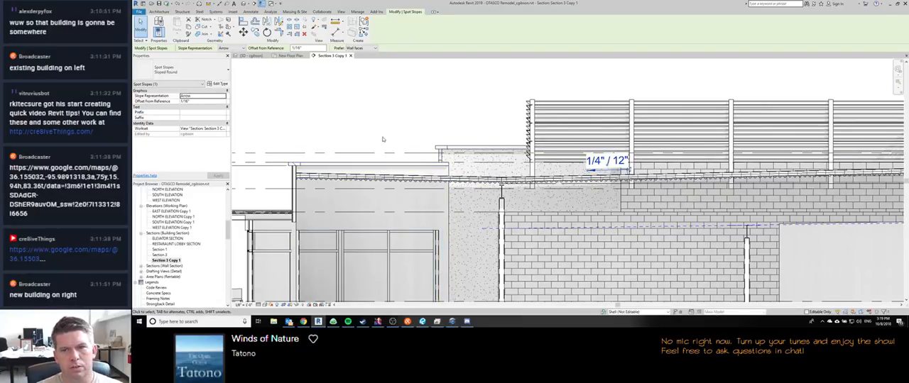
middle_drag(380, 167, 388, 167)
key(Escape)
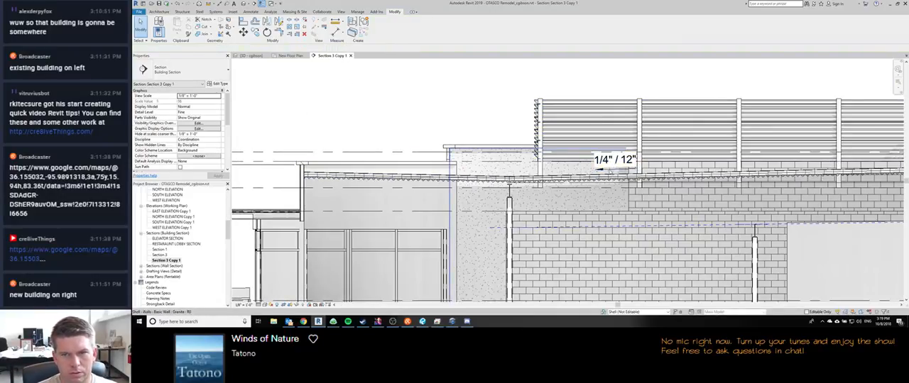
Step: Place a spot slope on the TPO roof between the stucco parapet and the roof's low point
key(s)
key(l)
click(396, 174)
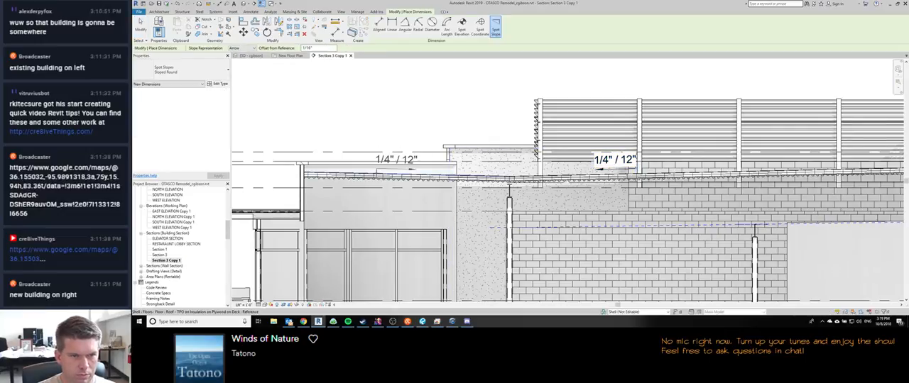
scroll(398, 97, down, 3)
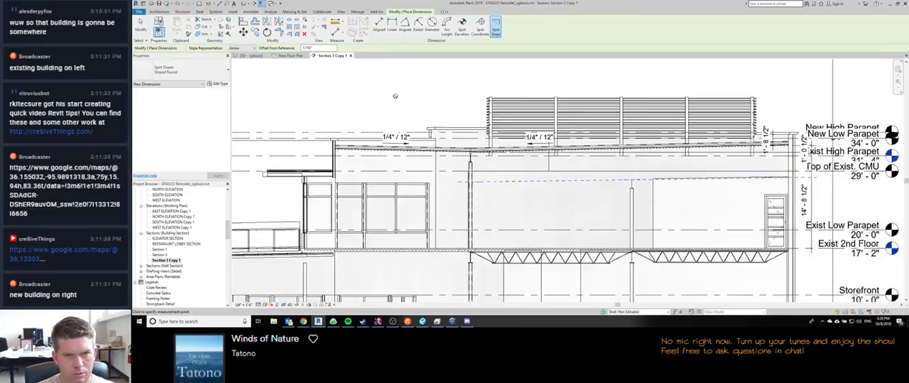
scroll(336, 150, up, 3)
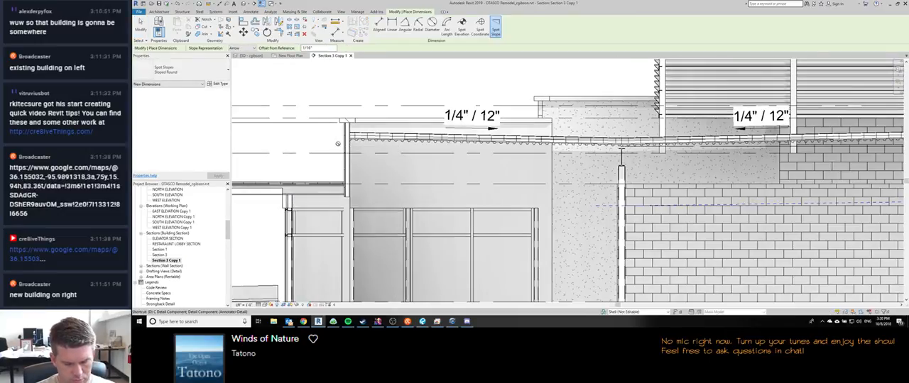
Step: Set up a Target w Leader Relative spot elevation with Exist 2nd Floor as its relative base
key(d)
key(i)
click(462, 29)
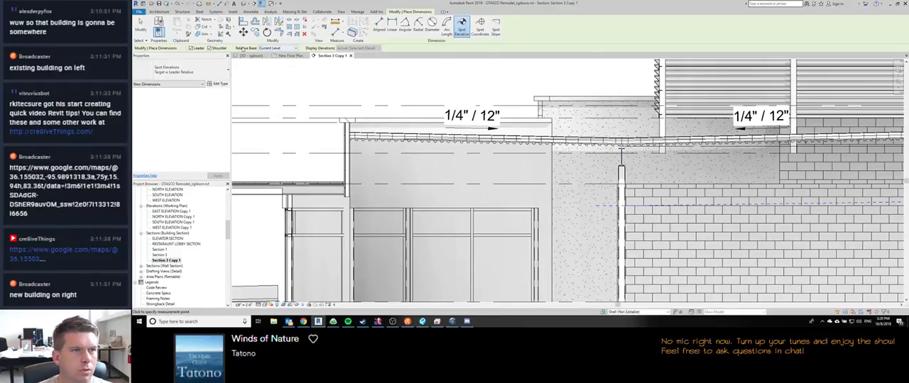
click(183, 71)
click(178, 137)
click(184, 71)
click(178, 149)
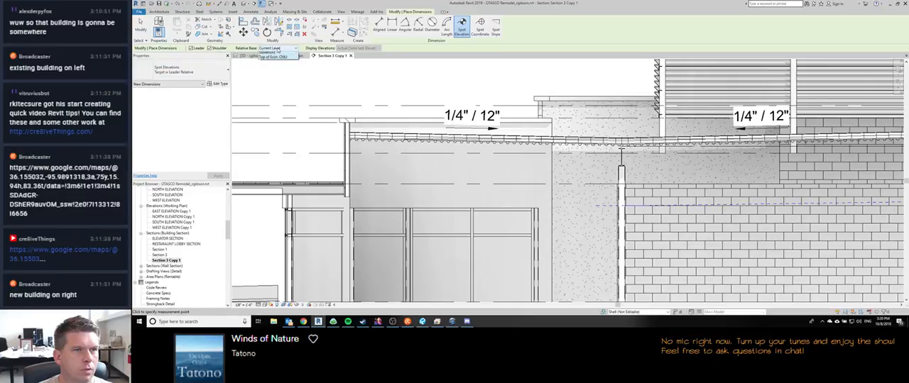
click(278, 48)
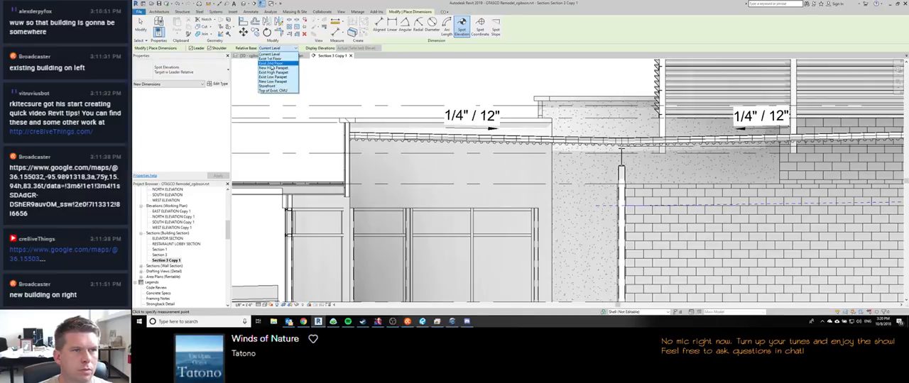
click(271, 63)
Step: Place the spot elevation on the underside of the roof deck above the beam at the low point, with its leader running down below the roof
scroll(642, 147, up, 5)
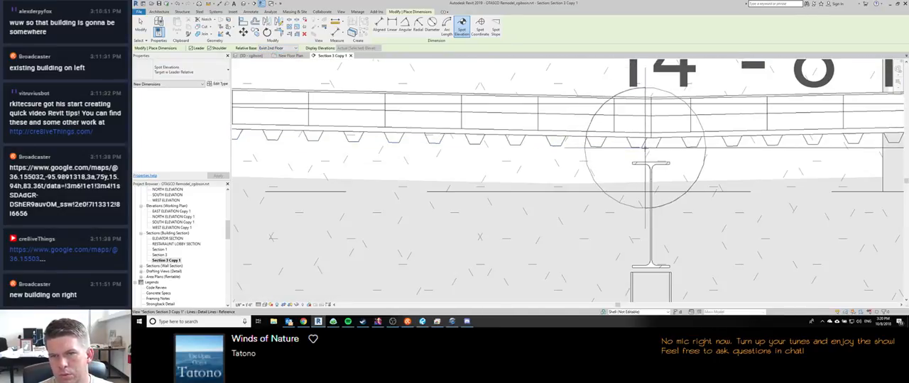
click(646, 146)
scroll(646, 147, down, 4)
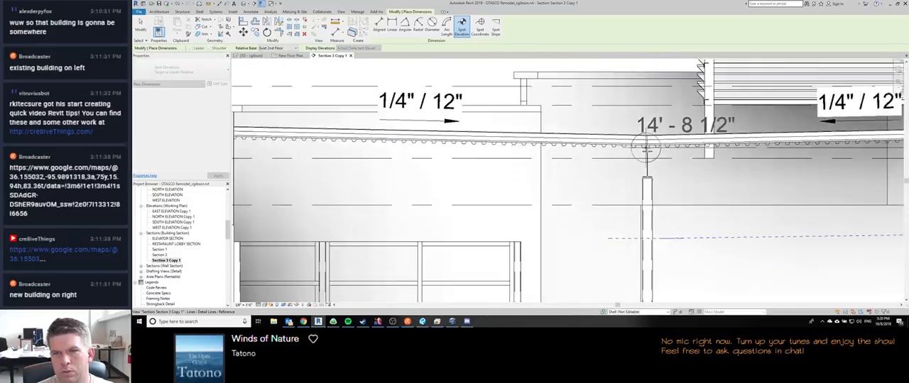
click(693, 199)
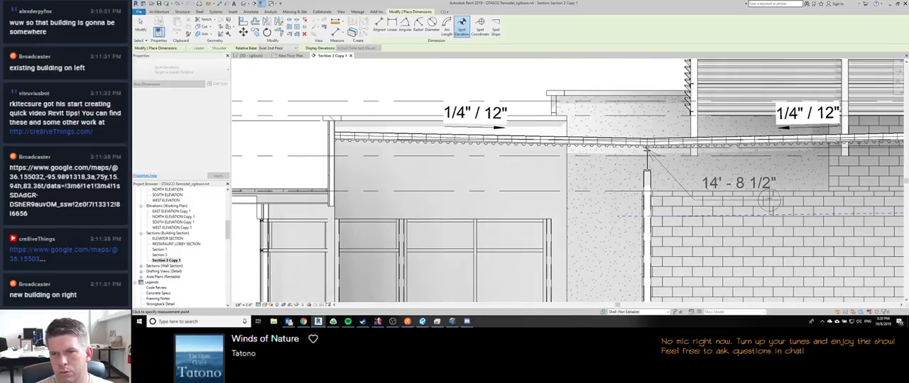
click(794, 196)
middle_drag(700, 184, 523, 168)
scroll(521, 166, down, 3)
key(Escape)
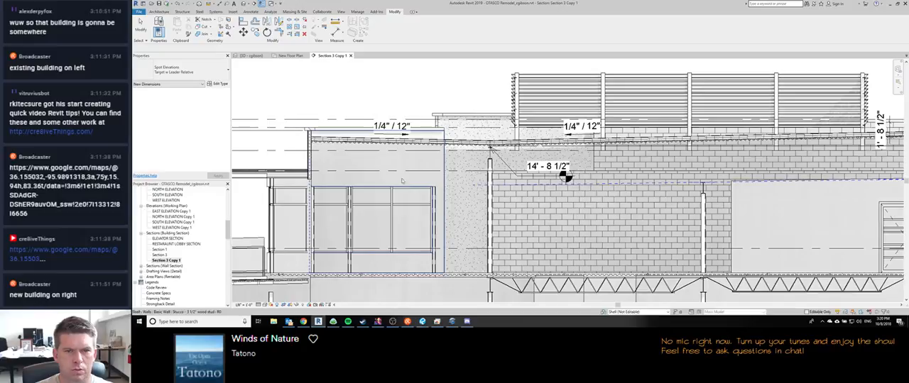
Step: Set the section view's far clip offset to 0' 6"
scroll(422, 89, down, 3)
scroll(181, 135, down, 5)
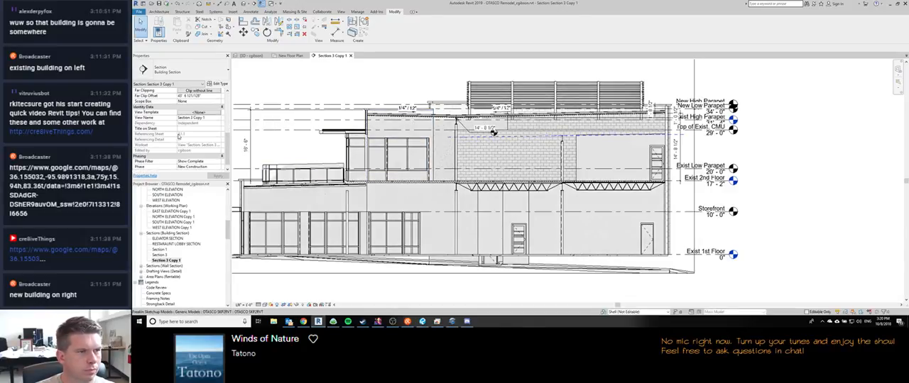
click(202, 111)
text(0')
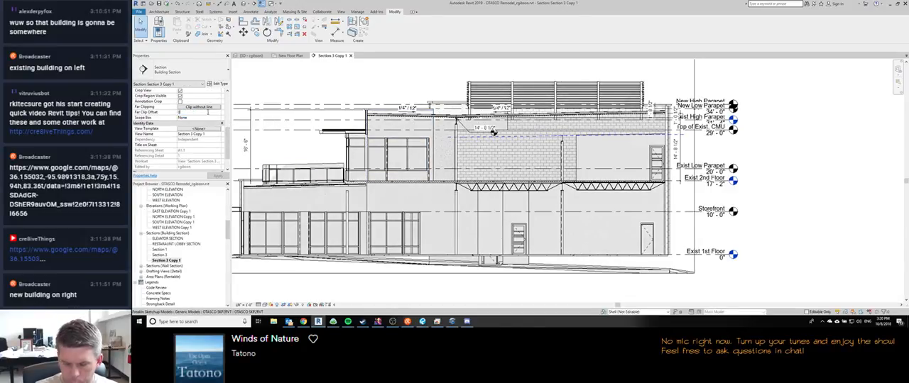
text( 6)
key(Return)
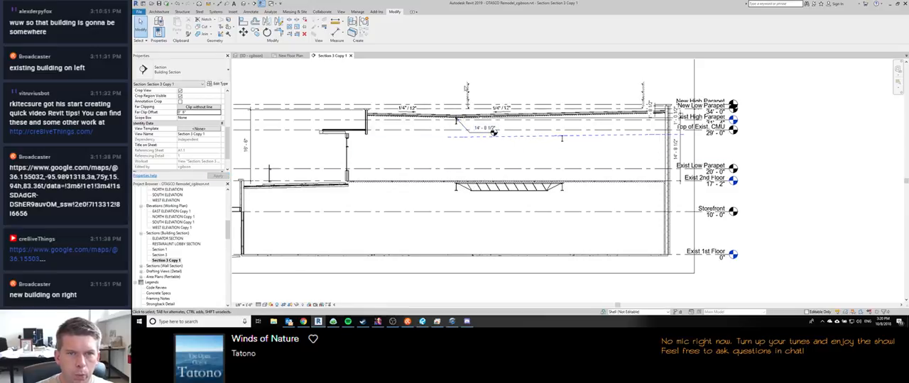
Step: Temporarily hide the Levels category in the section by way of the Exist High Parapet level
middle_drag(493, 133, 502, 161)
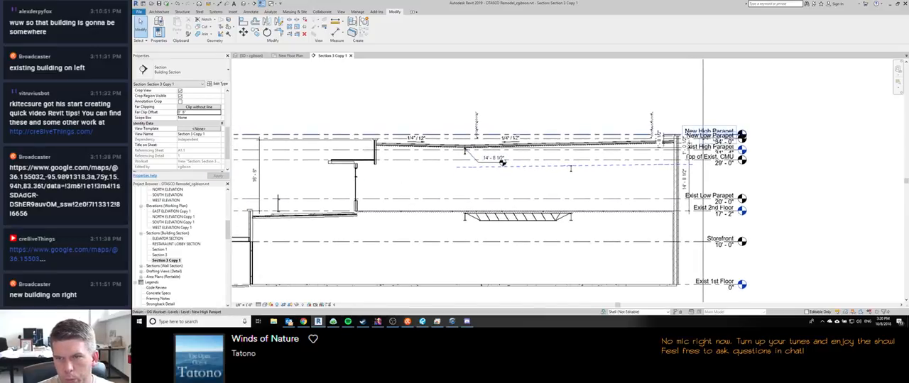
scroll(687, 133, up, 3)
scroll(688, 133, down, 3)
scroll(688, 134, up, 3)
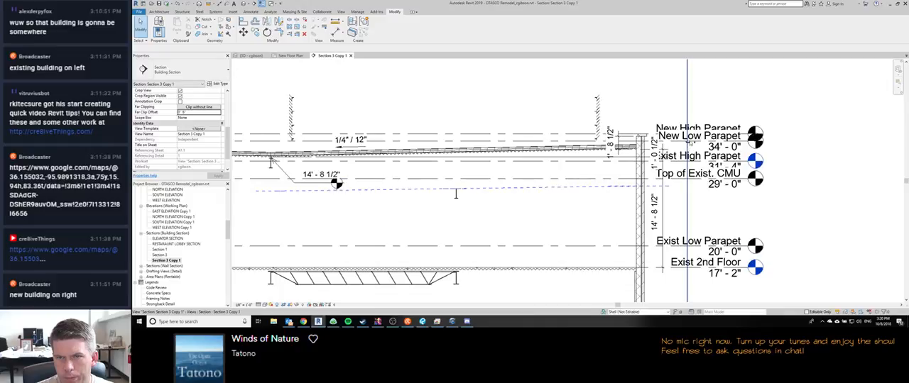
click(656, 156)
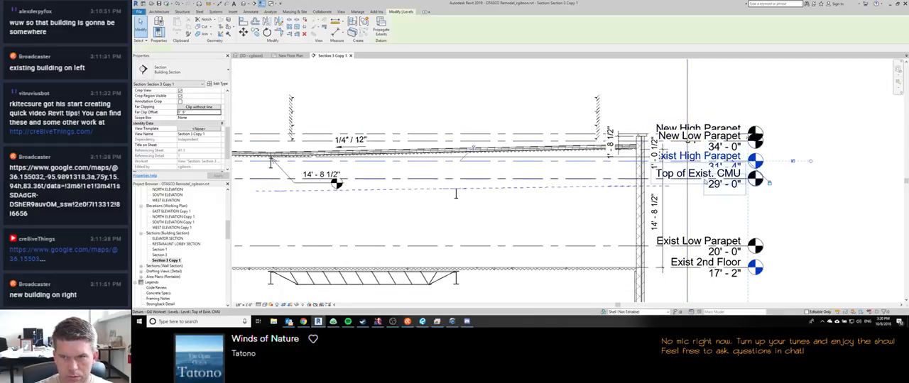
middle_drag(657, 157, 640, 105)
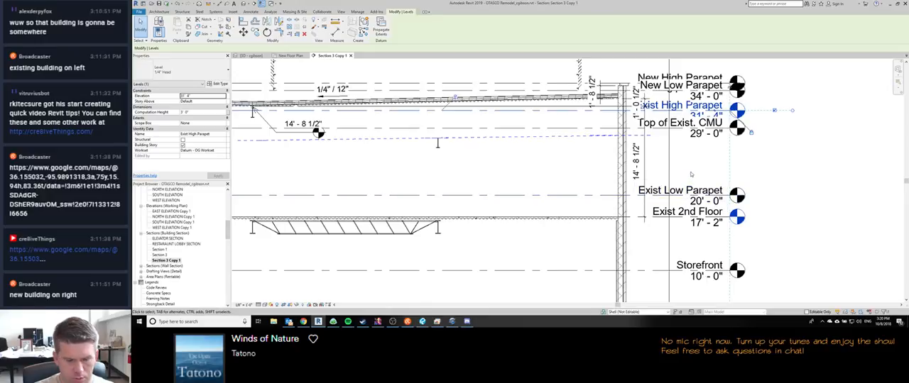
key(h)
key(c)
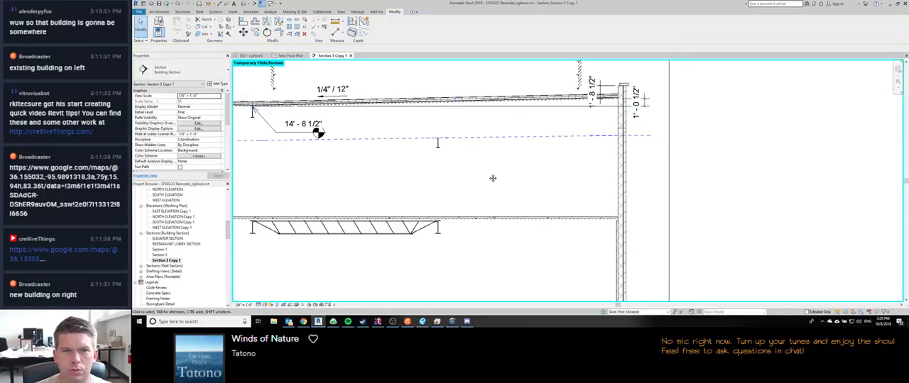
Step: Turn on thin lines and check the roof slopes and the parapet height dimension at the existing brick end wall
middle_drag(492, 179, 658, 212)
scroll(659, 211, down, 1)
middle_drag(377, 183, 446, 172)
scroll(356, 113, up, 4)
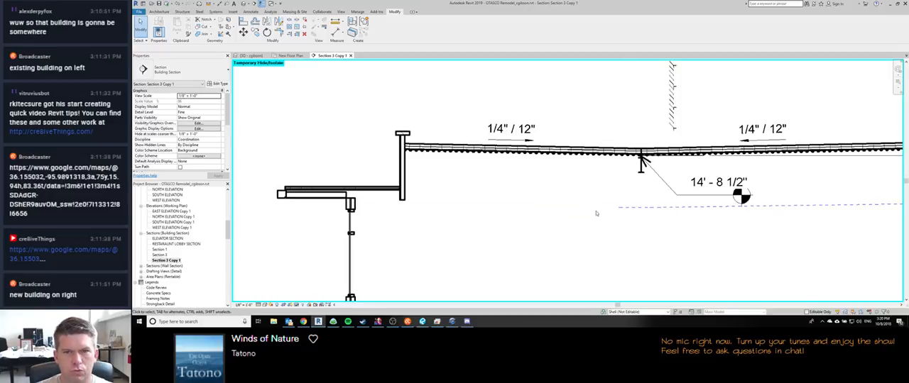
middle_drag(593, 199, 537, 178)
key(t)
key(l)
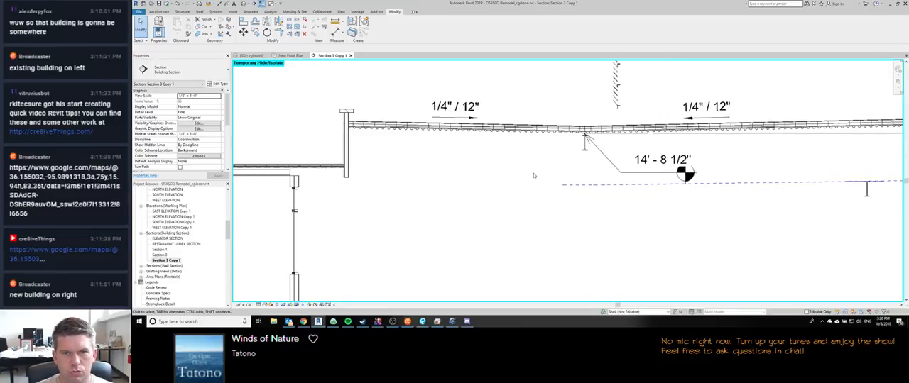
scroll(531, 175, down, 2)
middle_drag(699, 199, 506, 202)
scroll(506, 202, down, 1)
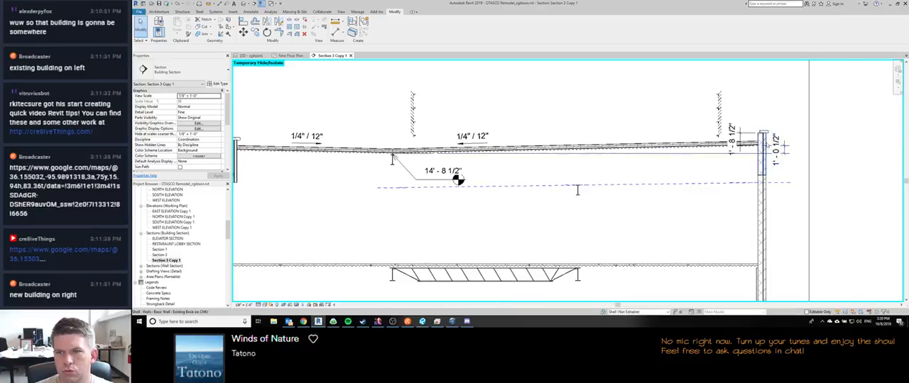
middle_drag(552, 196, 576, 198)
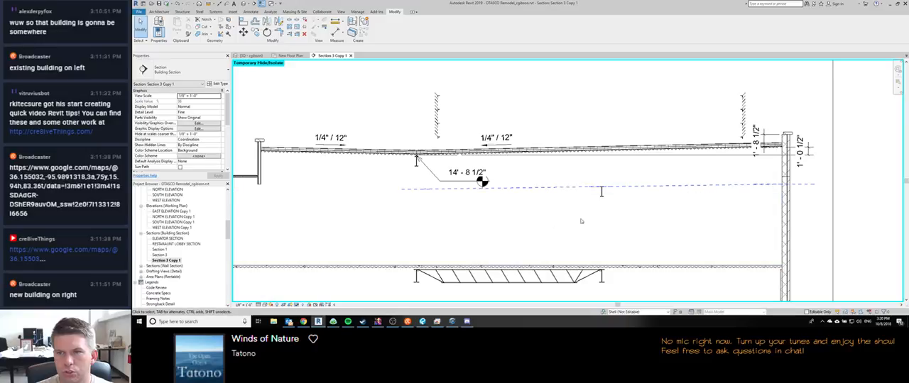
click(758, 135)
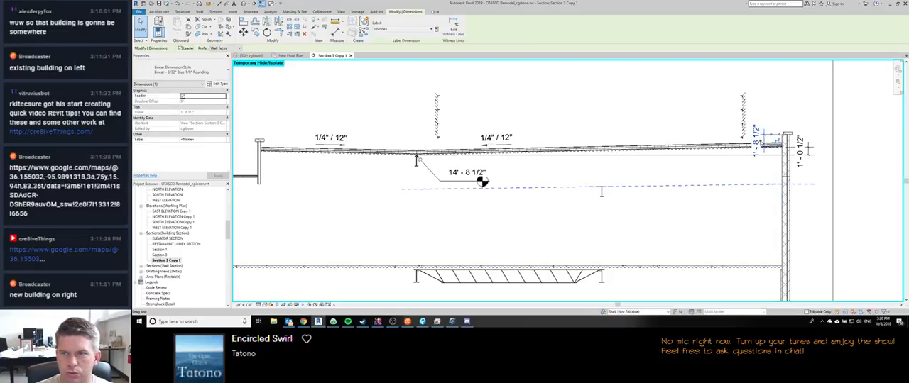
Step: Dimension the stucco parapet from the underside of the wall cap down to the roof's top surface
middle_drag(278, 191, 363, 203)
scroll(340, 164, up, 2)
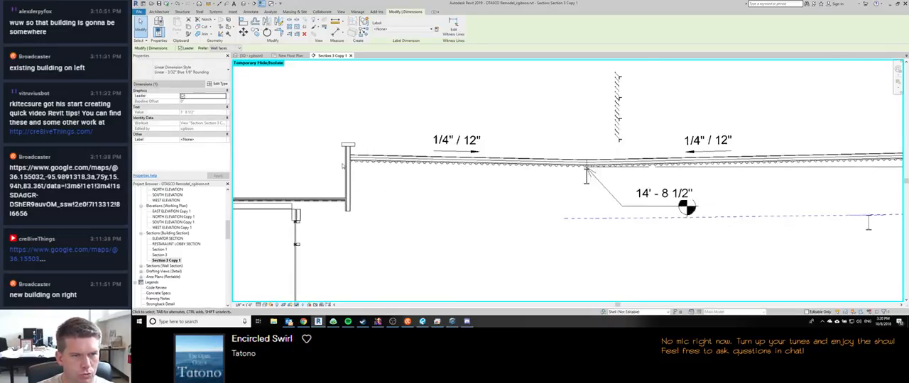
scroll(342, 153, up, 2)
key(d)
key(i)
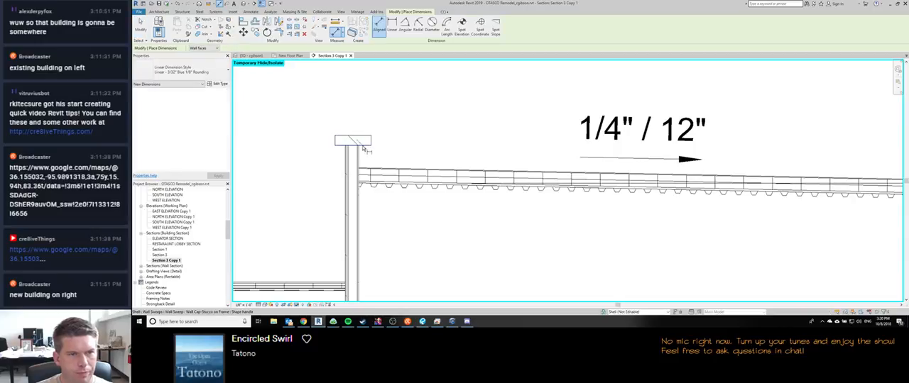
click(360, 170)
scroll(356, 164, down, 5)
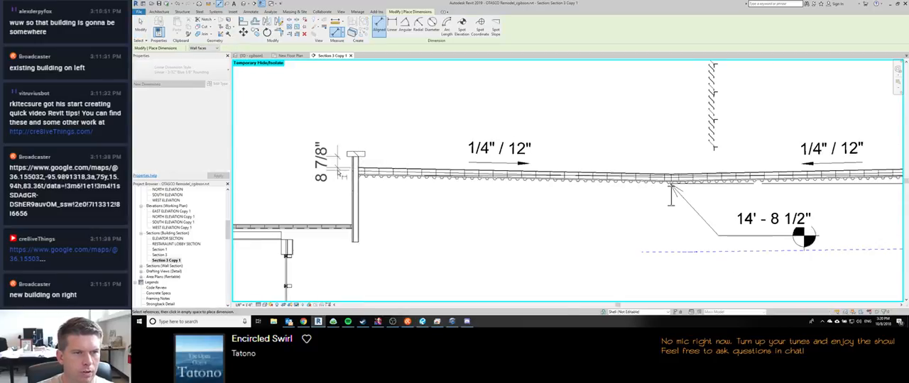
scroll(342, 167, up, 7)
scroll(340, 167, down, 1)
scroll(330, 173, down, 5)
click(314, 181)
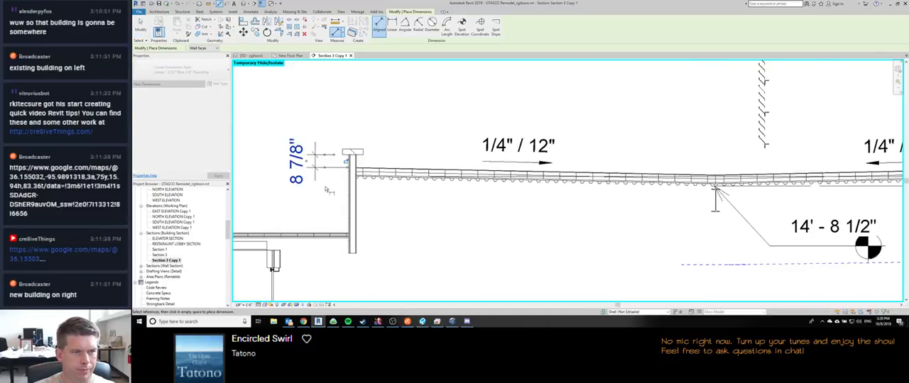
Step: Finish dimensioning and review the roof slopes and parapet dimensions across the full section, from the stucco parapet to the brick end wall
scroll(425, 196, down, 2)
mouse_move(425, 195)
middle_down()
mouse_move(478, 199)
mouse_move(432, 191)
middle_up()
key(Escape)
scroll(415, 162, up, 3)
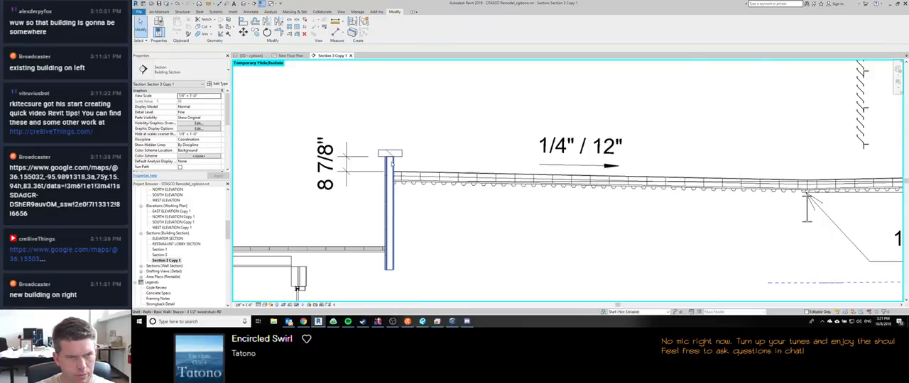
scroll(401, 159, down, 7)
middle_drag(574, 171, 498, 164)
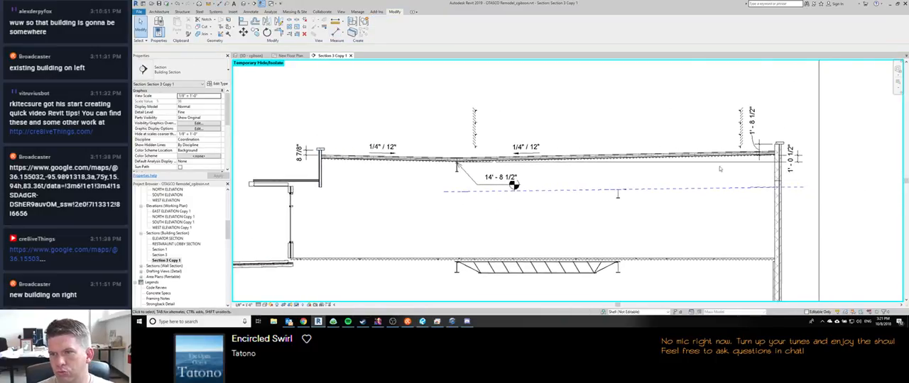
scroll(784, 139, up, 3)
scroll(782, 140, down, 4)
scroll(452, 187, up, 5)
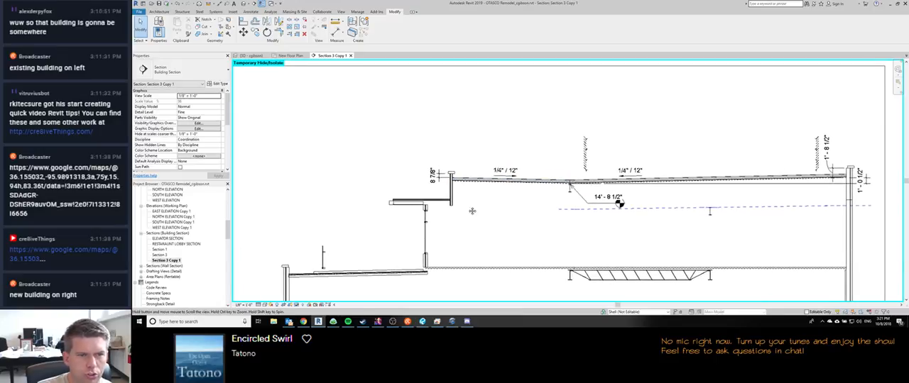
scroll(452, 187, down, 4)
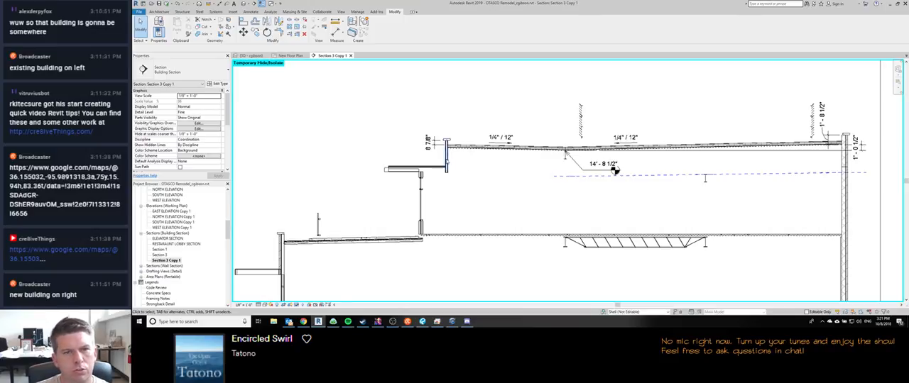
middle_drag(615, 206, 588, 212)
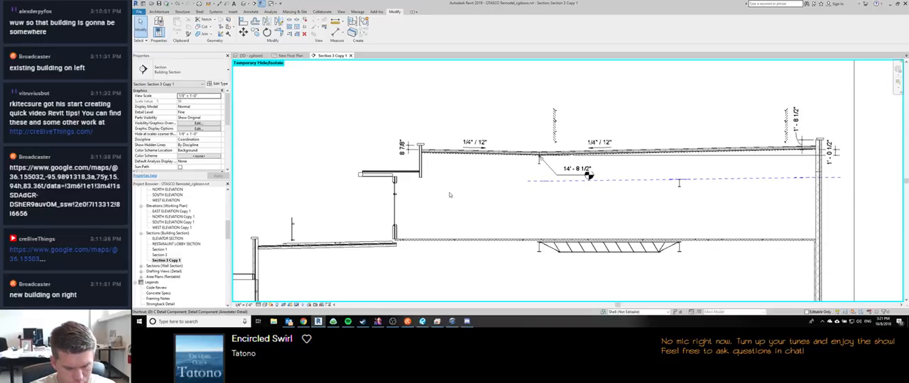
Step: Place a spot elevation, relative to the current level, with a shouldered leader on top of the stucco parapet's wall cap
key(e)
key(l)
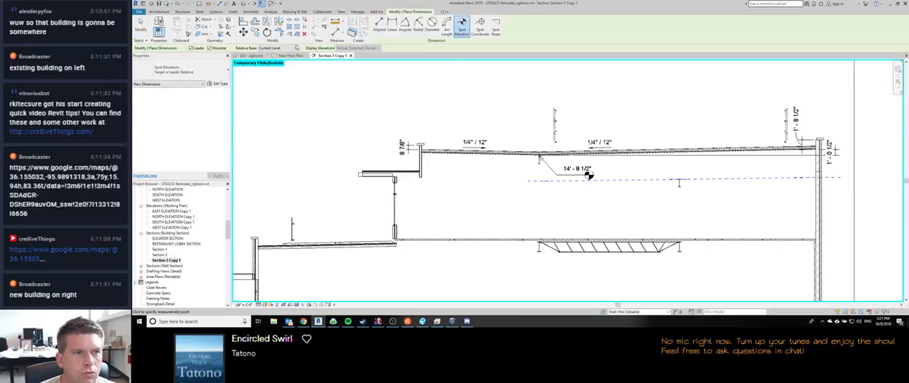
click(279, 49)
click(278, 49)
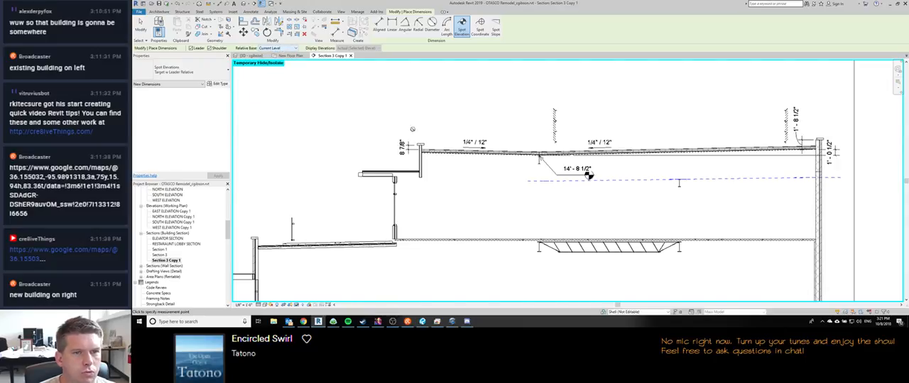
scroll(421, 144, up, 4)
click(410, 145)
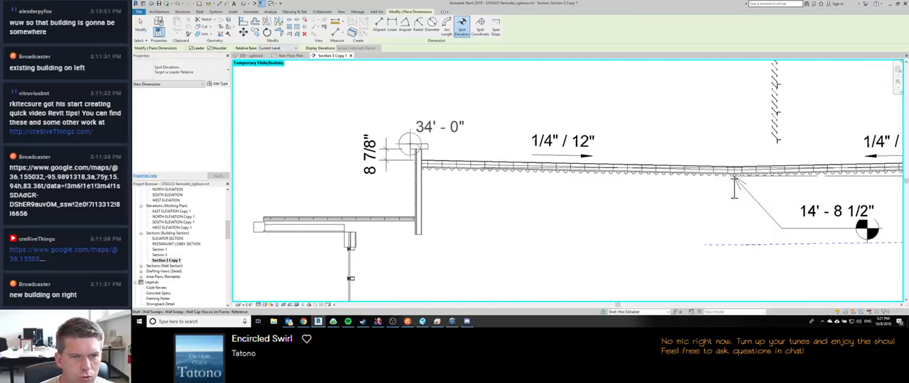
click(355, 98)
click(276, 96)
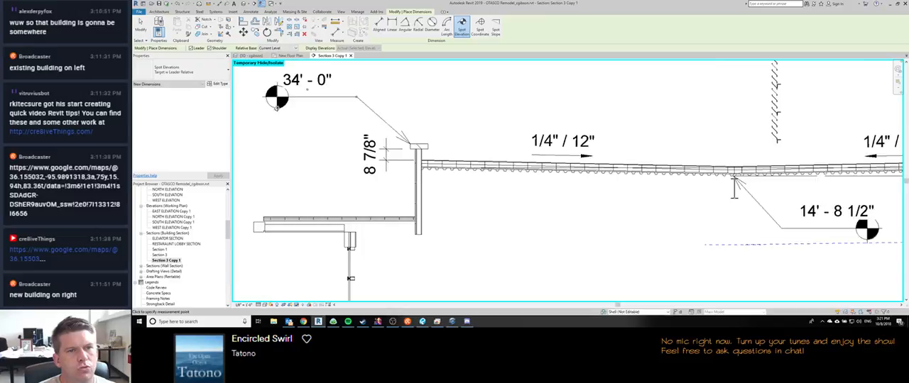
Step: Place a spot elevation with a shouldered leader on top of the brick end wall's parapet cap and end the command
scroll(282, 115, down, 2)
middle_drag(873, 111, 572, 139)
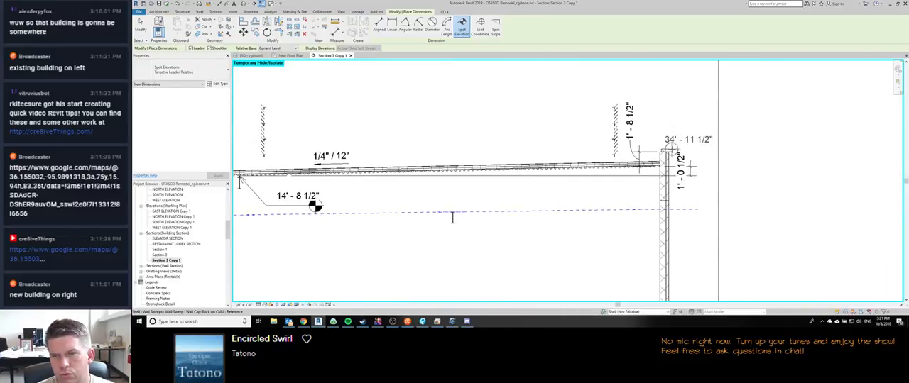
click(690, 111)
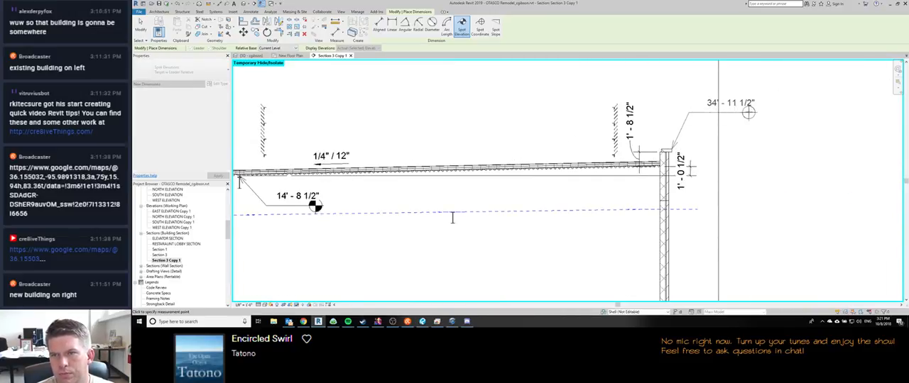
click(749, 112)
scroll(769, 127, down, 2)
mouse_move(615, 197)
middle_down()
mouse_move(582, 195)
mouse_move(608, 175)
mouse_move(603, 198)
middle_up()
middle_drag(477, 213, 486, 214)
key(Escape)
key(Escape)
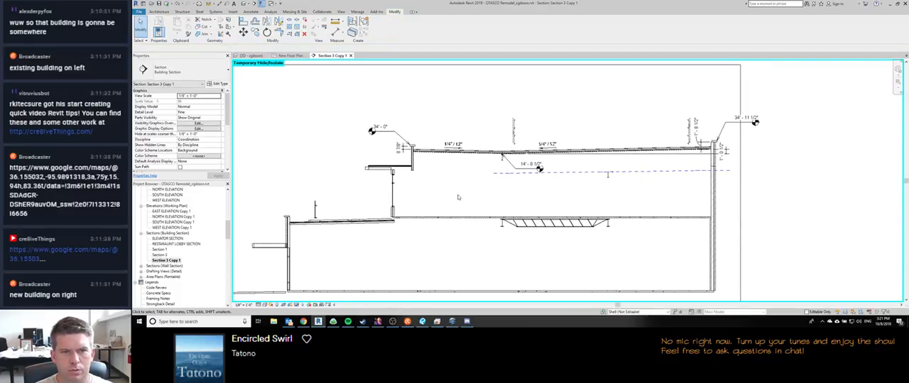
Step: Capture a screen snip of the annotated roof section, including both parapet spot elevations, the slopes and the ceiling height
scroll(613, 105, up, 1)
middle_drag(612, 107, 612, 113)
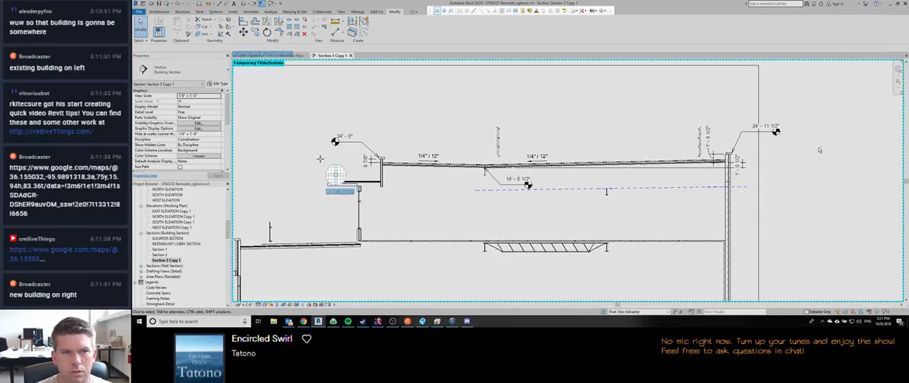
key(super+shift+s)
mouse_move(301, 96)
mouse_down()
mouse_move(800, 212)
mouse_move(807, 234)
mouse_up()
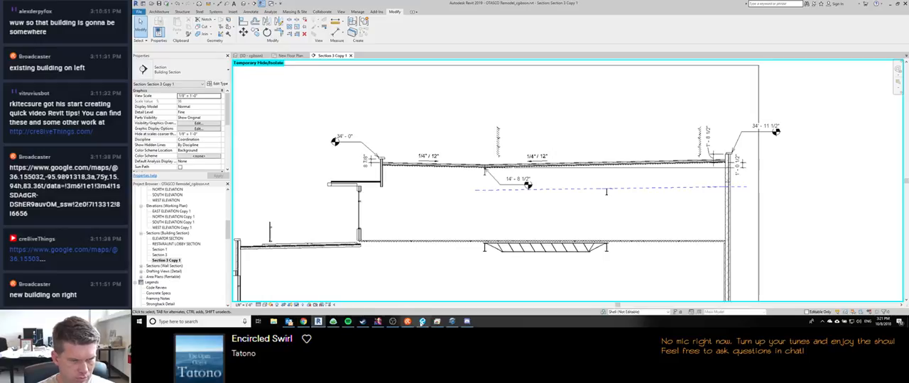
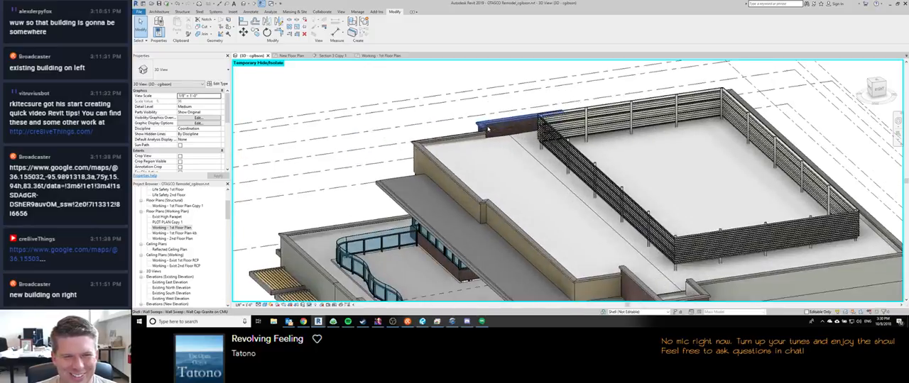
Step: Look over the building's front and terrace in 3D, and open the building section view Section 3 Copy 1
middle_drag(520, 190, 457, 139)
scroll(458, 140, down, 3)
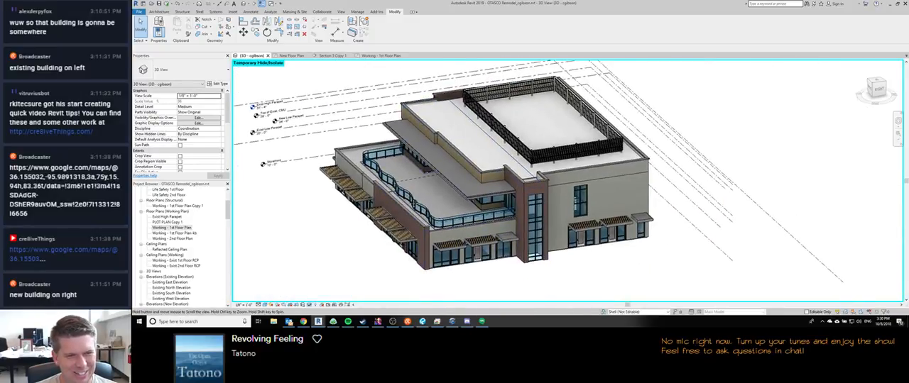
scroll(374, 213, up, 5)
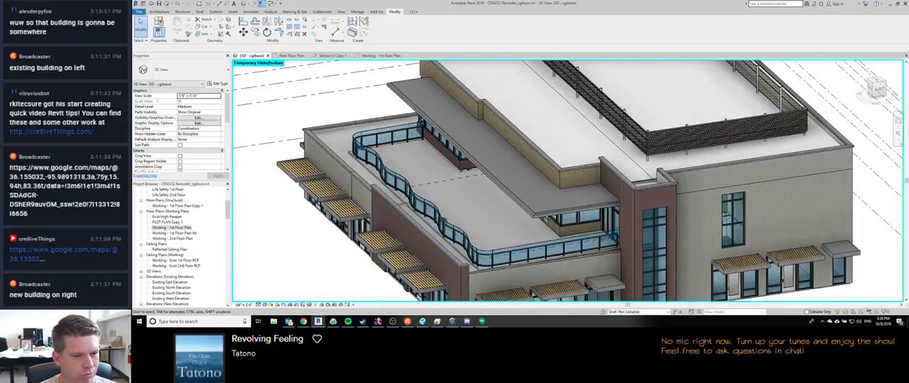
mouse_move(318, 322)
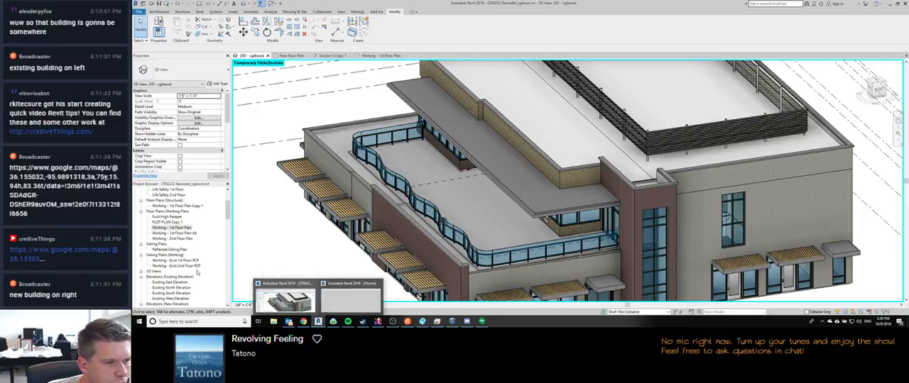
click(172, 233)
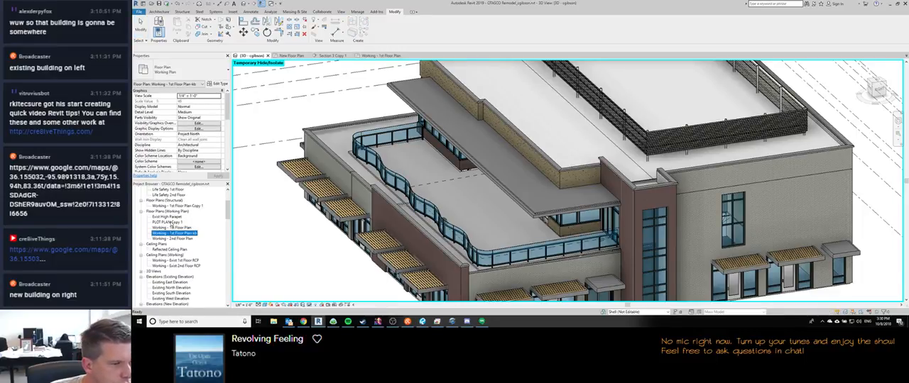
scroll(178, 266, down, 1)
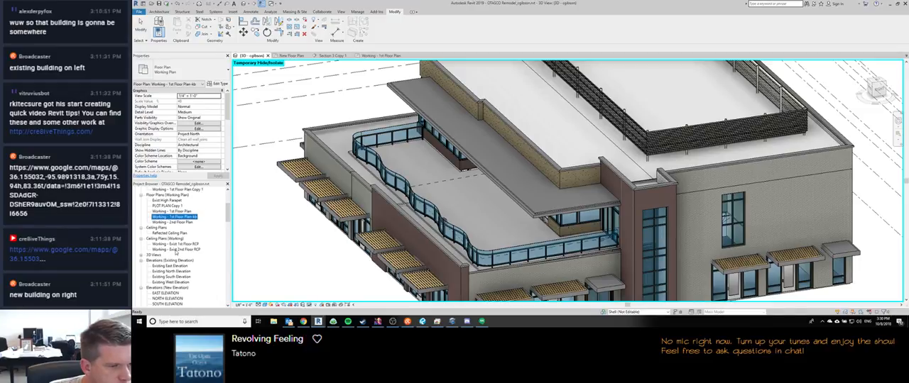
scroll(173, 248, down, 10)
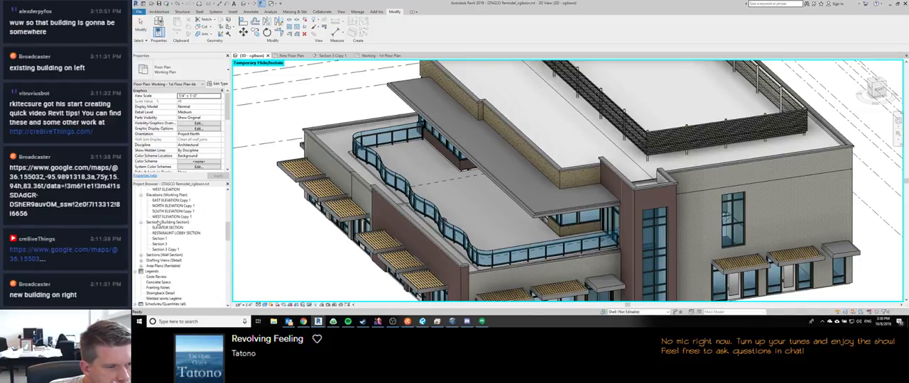
double_click(165, 206)
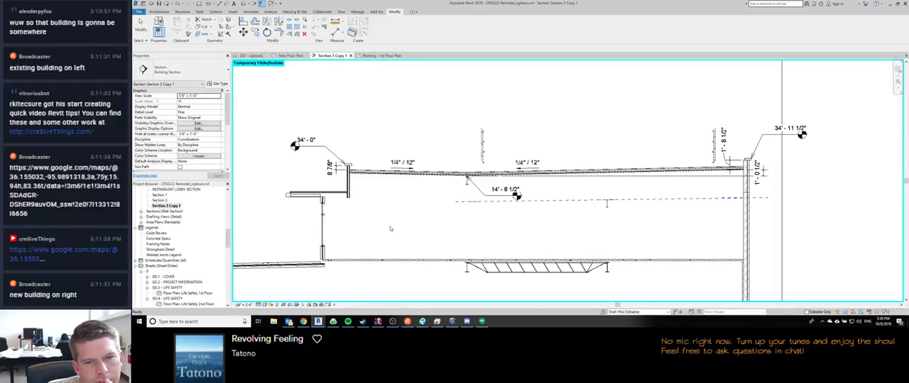
Step: Examine the sloped terrace roof floor and how it meets the parapet wall in the section
scroll(390, 229, down, 1)
middle_drag(389, 229, 508, 173)
scroll(466, 193, up, 5)
scroll(483, 198, down, 5)
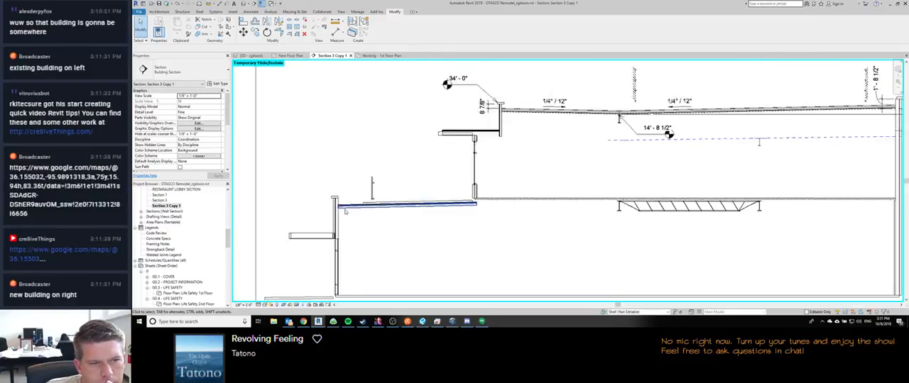
scroll(345, 212, up, 5)
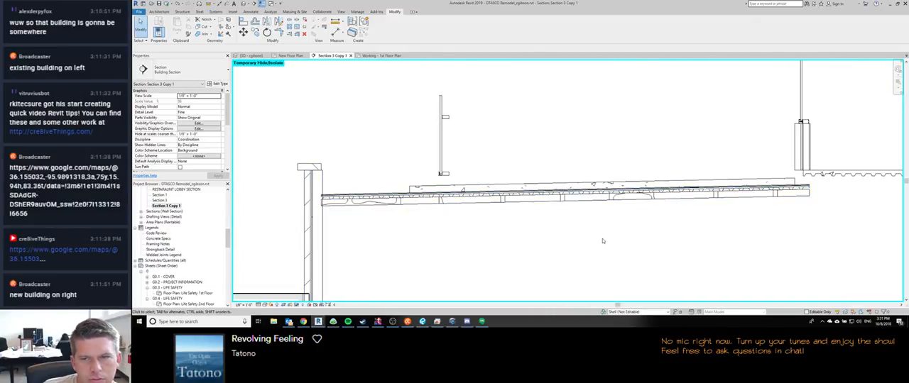
middle_drag(582, 241, 514, 235)
scroll(514, 235, down, 2)
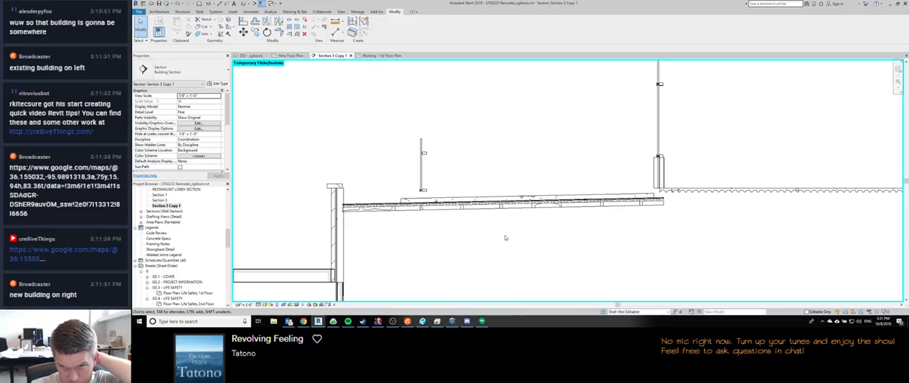
Step: Return to the cgibson 3D view and open the terrace roof floor's boundary sketch for editing
scroll(352, 221, up, 2)
double_click(351, 211)
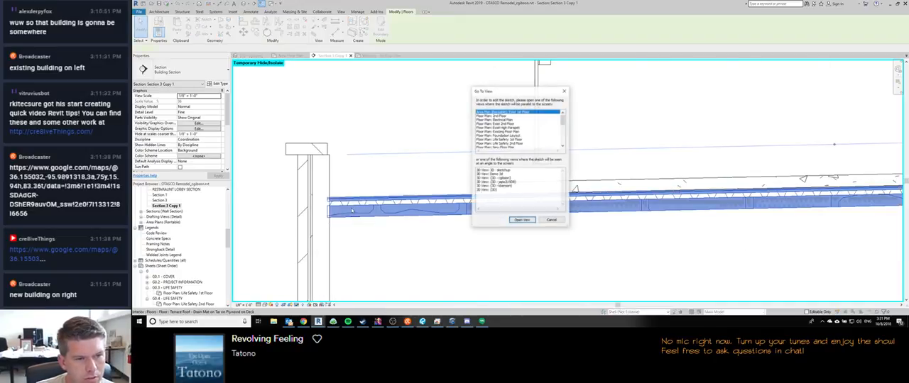
click(551, 219)
scroll(383, 187, down, 2)
key(ctrl+Tab)
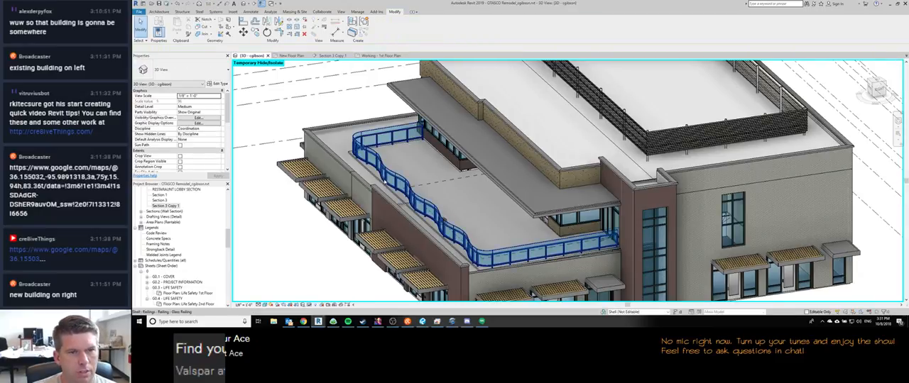
scroll(384, 187, down, 1)
click(349, 150)
double_click(349, 150)
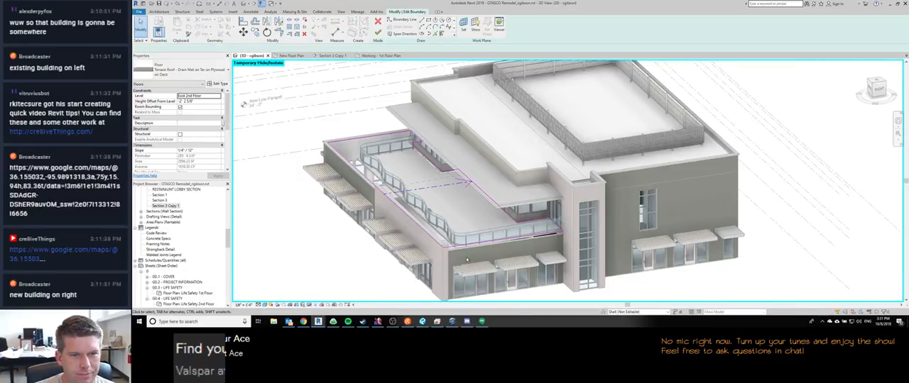
Step: Try to align the terrace floor's boundary line with the adjoining wall beside the glass railing
mouse_move(497, 147)
shift+middle_down()
mouse_move(434, 150)
mouse_move(400, 179)
shift+middle_up()
scroll(398, 178, up, 6)
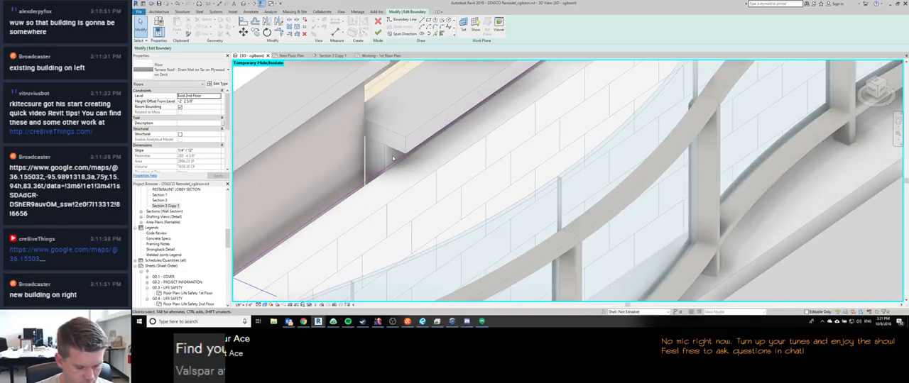
key(a)
key(l)
click(390, 166)
scroll(392, 154, down, 6)
mouse_move(392, 157)
shift+middle_down()
mouse_move(448, 147)
mouse_move(451, 85)
mouse_move(437, 124)
shift+middle_up()
scroll(437, 124, up, 6)
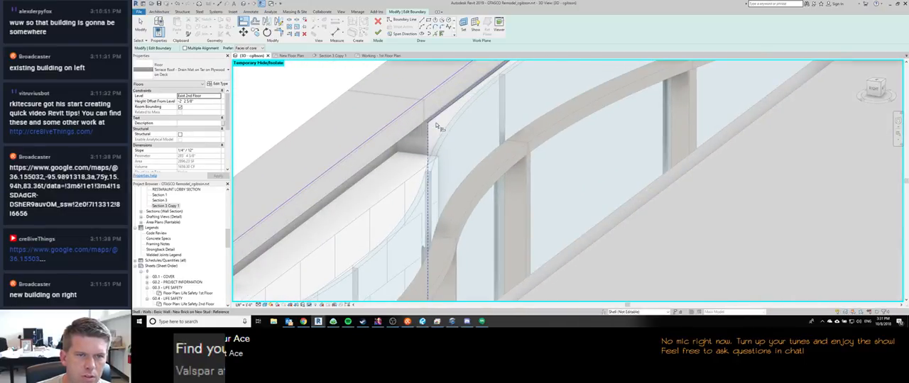
scroll(437, 125, down, 2)
scroll(426, 103, down, 3)
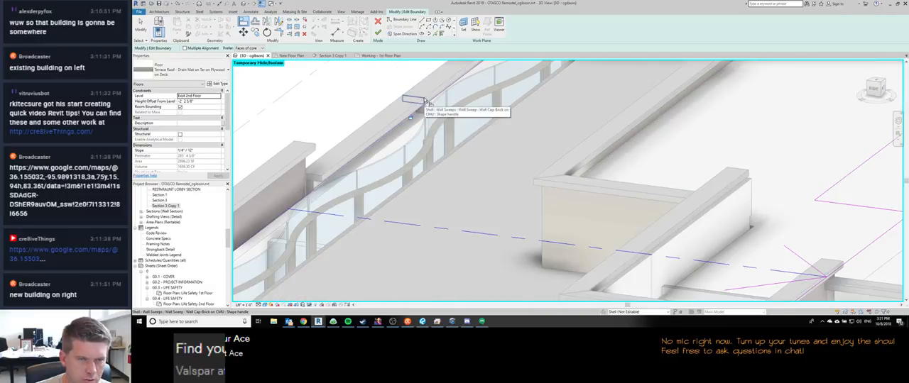
scroll(425, 102, up, 1)
scroll(425, 102, down, 7)
Step: Finish the terrace floor's boundary edit without attaching the walls to the floor's bottom
click(378, 33)
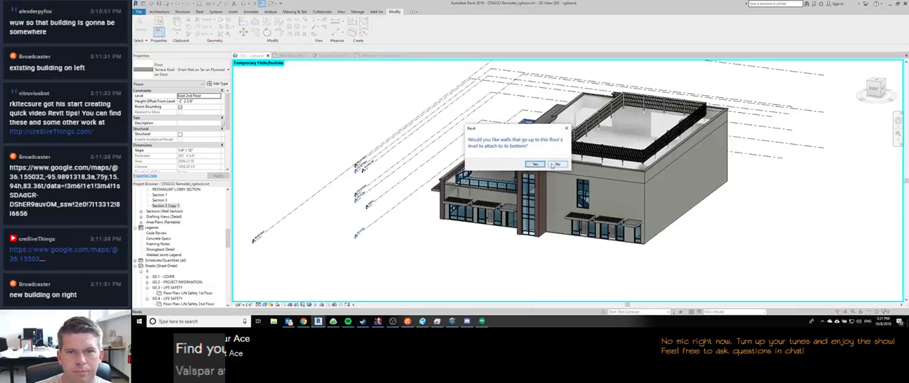
click(553, 165)
scroll(438, 210, up, 6)
scroll(438, 210, down, 3)
key(Escape)
Step: Temporarily hide the granite wall and the neighbouring brick wall in front of the CMU wall below the terrace
click(395, 132)
shift+middle_drag(396, 132, 399, 186)
scroll(411, 213, down, 3)
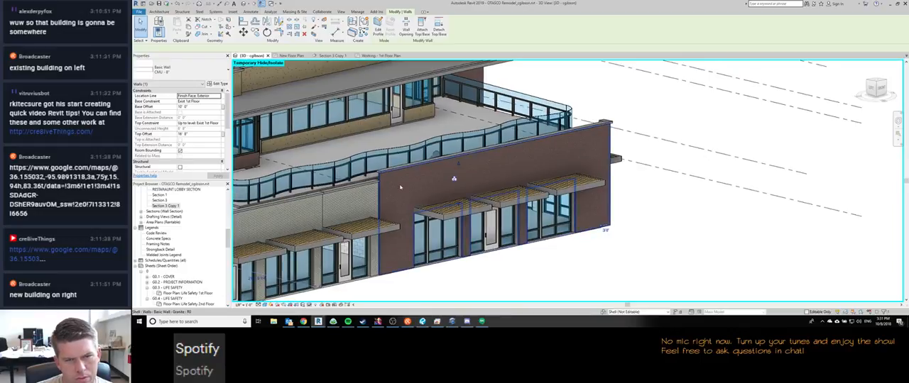
click(400, 188)
key(h)
key(h)
shift+middle_drag(585, 237, 344, 188)
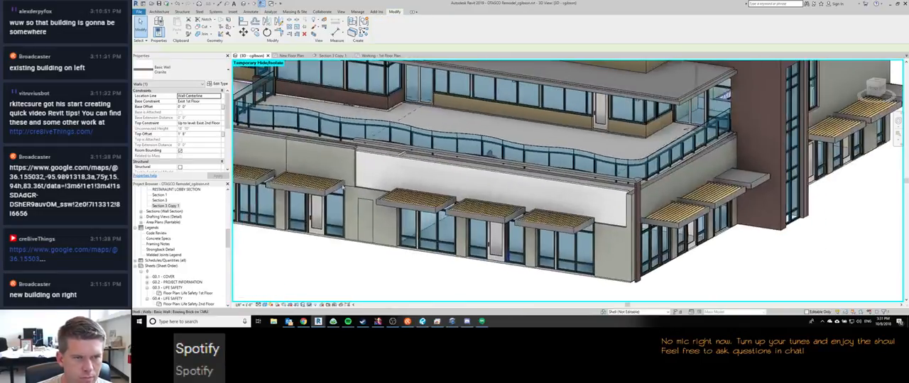
click(341, 158)
key(h)
key(h)
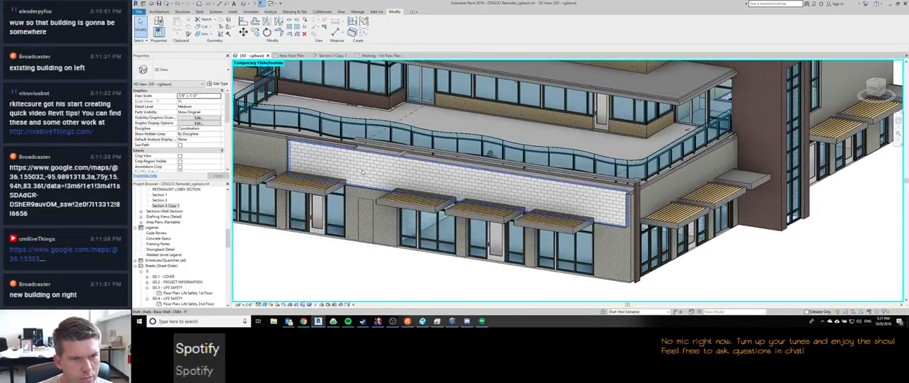
Step: Inspect the 8" CMU wall below the terrace and reset the view's temporary hide/isolate
click(362, 170)
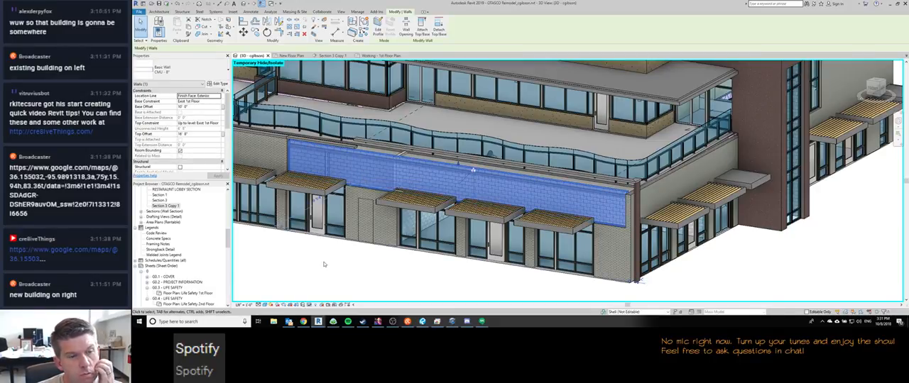
scroll(359, 163, up, 5)
scroll(357, 154, down, 5)
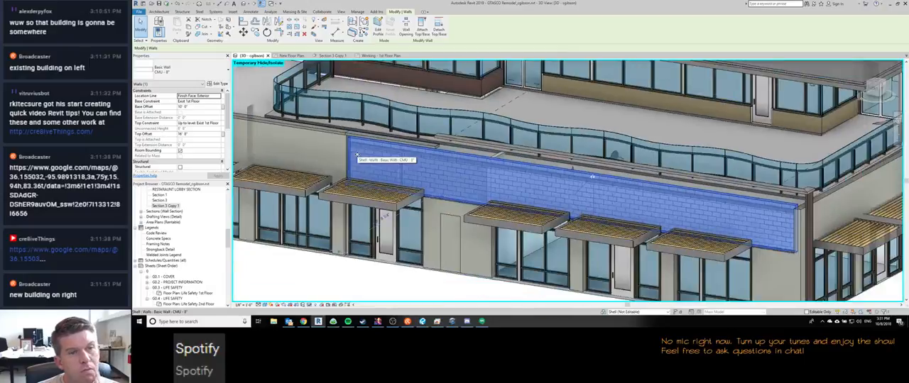
scroll(359, 155, up, 3)
key(h)
key(r)
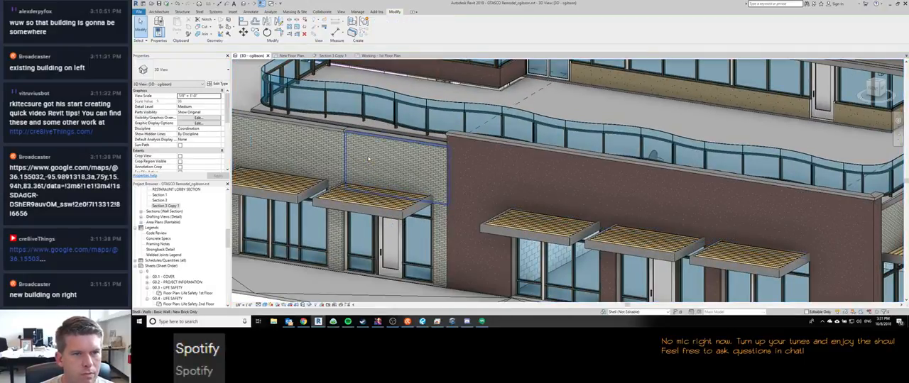
scroll(368, 158, down, 2)
mouse_move(369, 158)
shift+middle_down()
mouse_move(350, 182)
mouse_move(389, 168)
mouse_move(365, 159)
shift+middle_up()
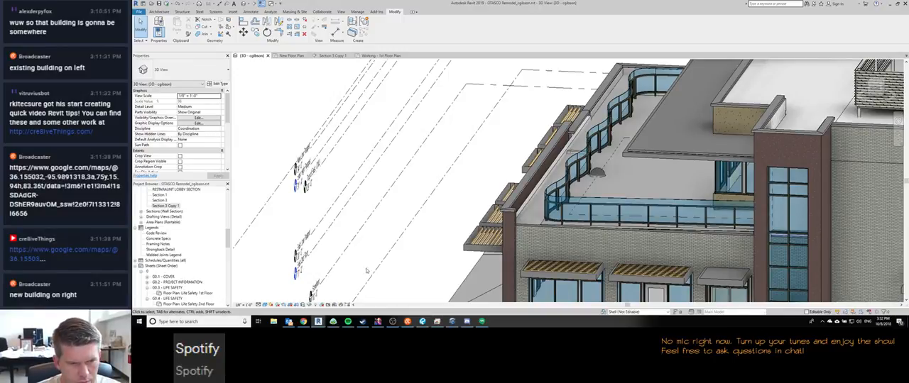
Step: Switch to Google Hangouts and Outlook to check the messages and the inbox
click(482, 322)
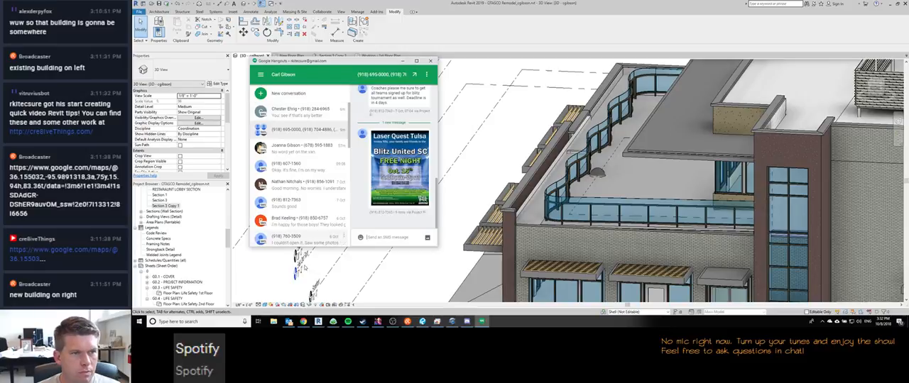
click(289, 321)
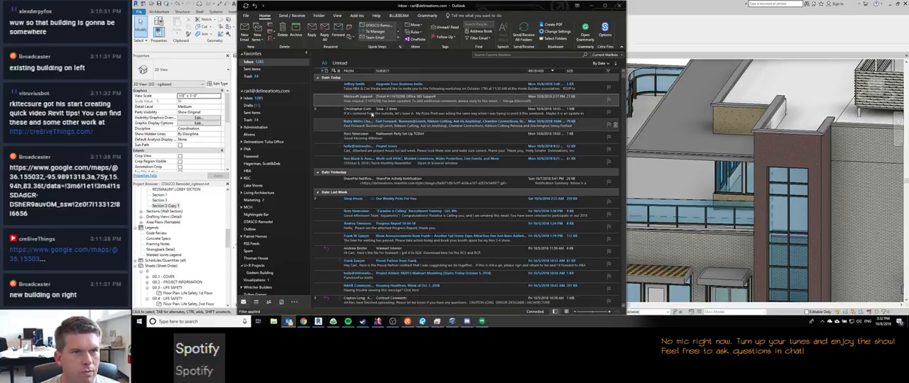
click(258, 64)
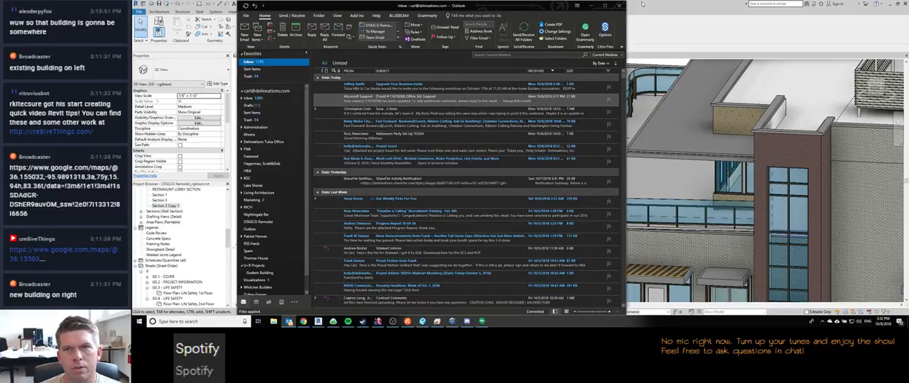
click(642, 3)
Step: Switch to Chrome and open Gmail in a new browser tab
click(303, 322)
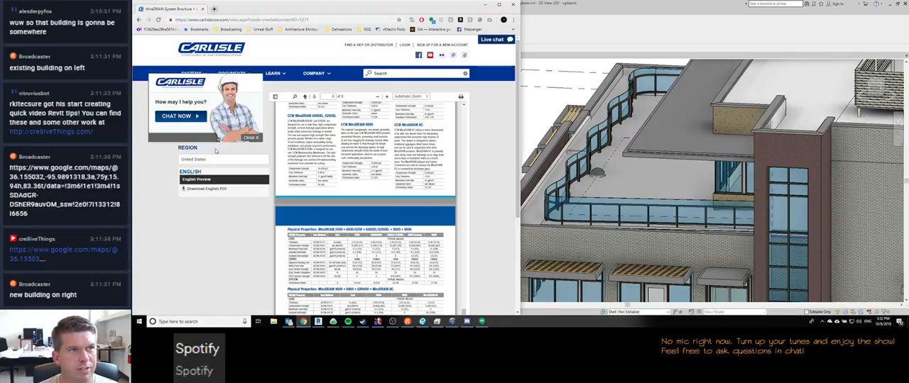
key(ctrl+t)
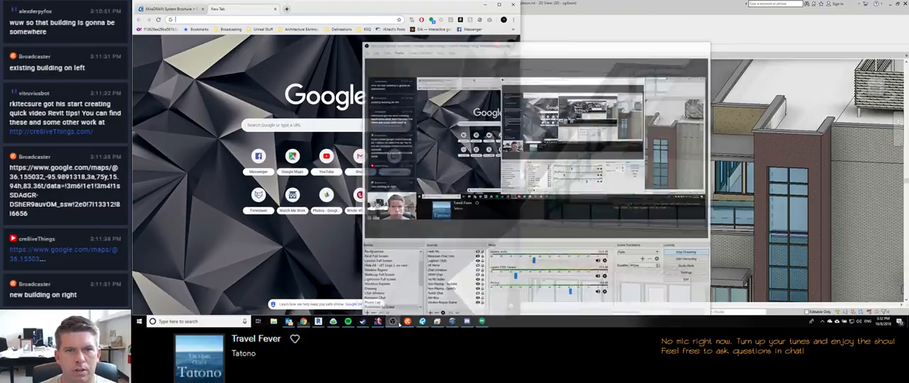
text(gmail.google.c)
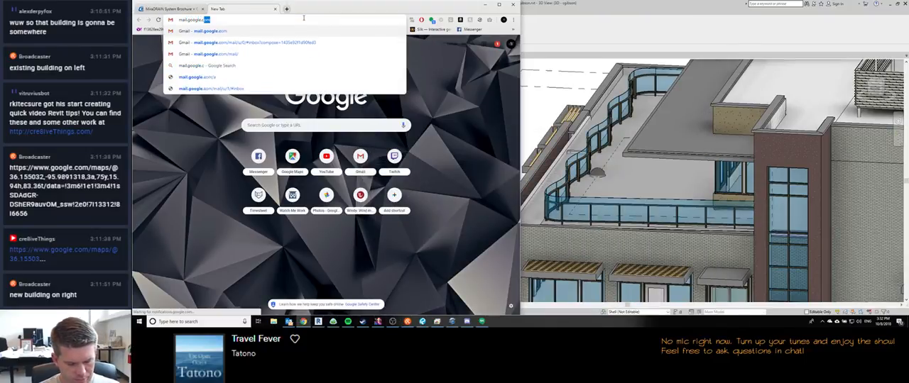
key(Return)
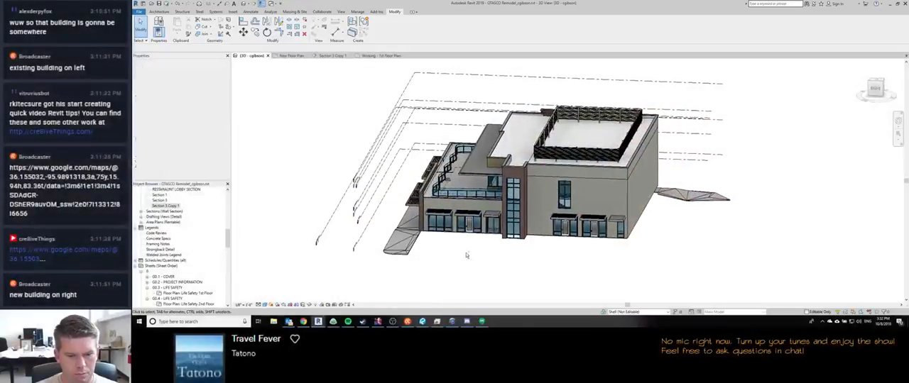
Step: Switch back to Revit and examine the terrace roof floor, curved railing and front parapet in 3D
shift+middle_drag(497, 283, 500, 282)
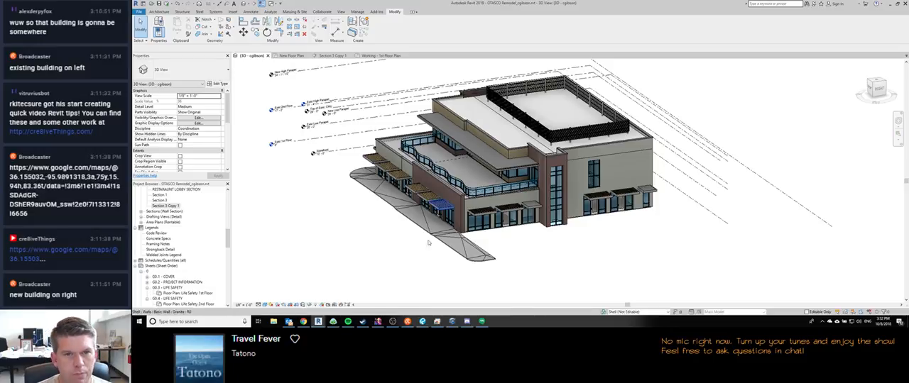
shift+middle_drag(546, 273, 552, 256)
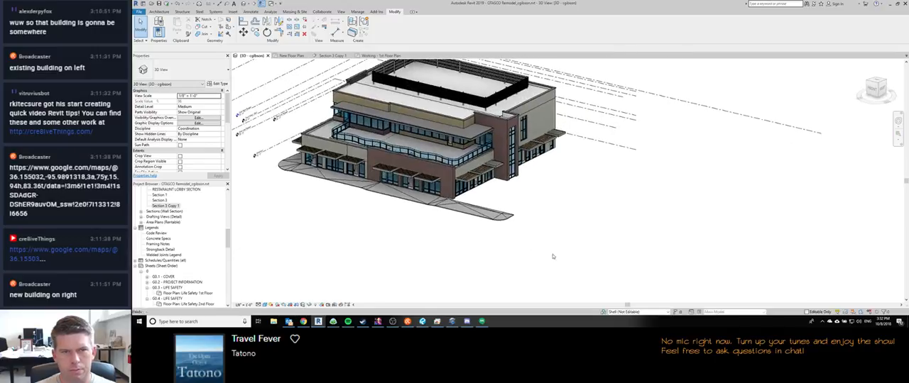
scroll(311, 174, up, 5)
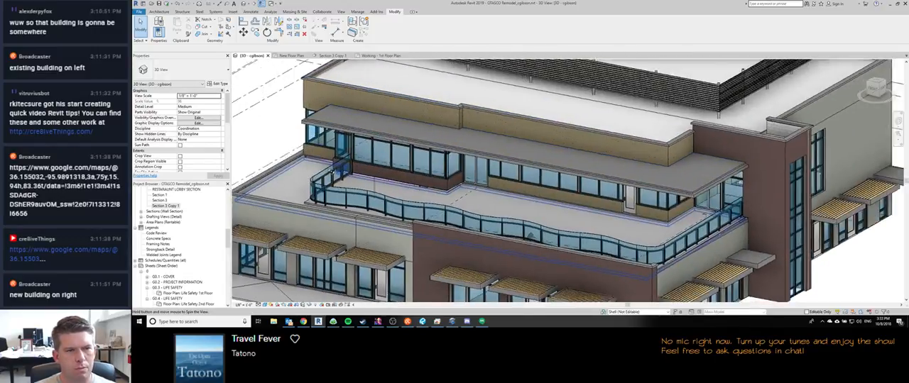
shift+middle_drag(531, 235, 328, 238)
click(625, 181)
scroll(595, 170, up, 1)
scroll(587, 166, up, 2)
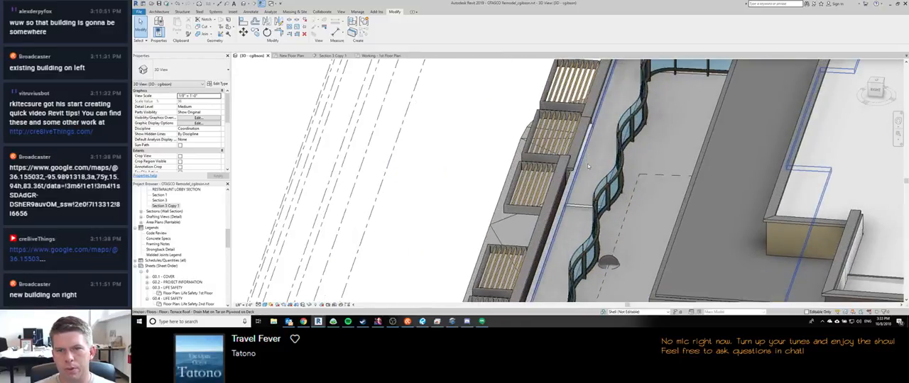
Step: Set the unconnected height of the 8" CMU wall below the terrace to 15' 10"
scroll(587, 163, down, 3)
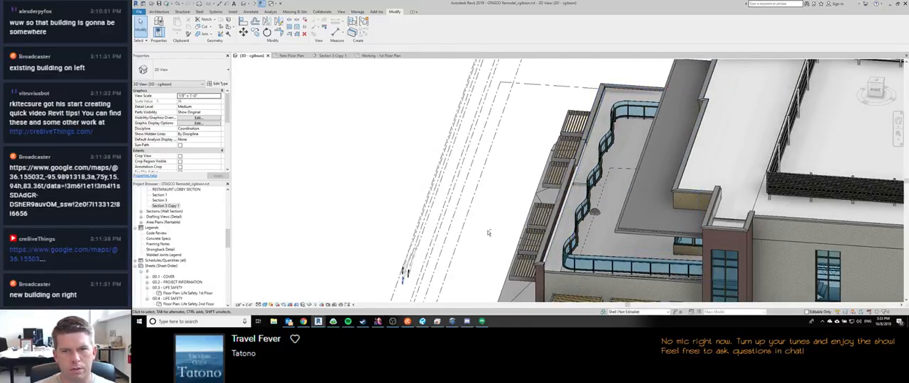
shift+middle_drag(488, 232, 570, 194)
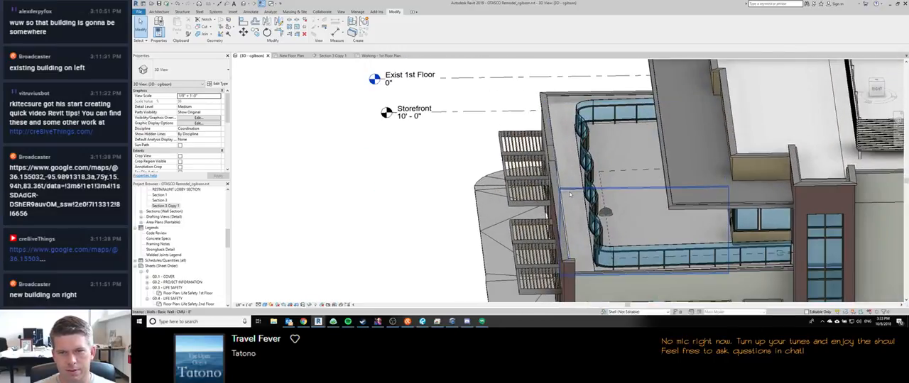
click(569, 194)
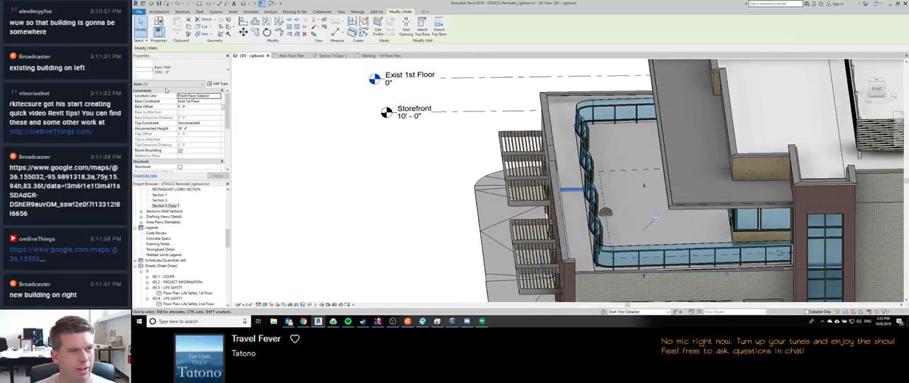
click(203, 128)
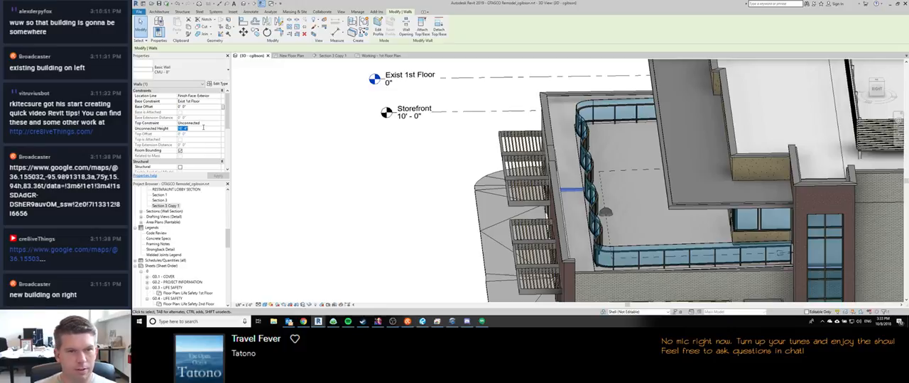
key(Return)
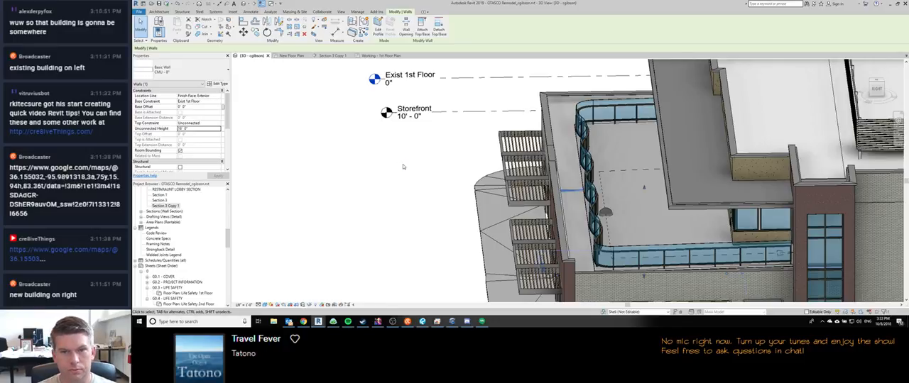
click(204, 128)
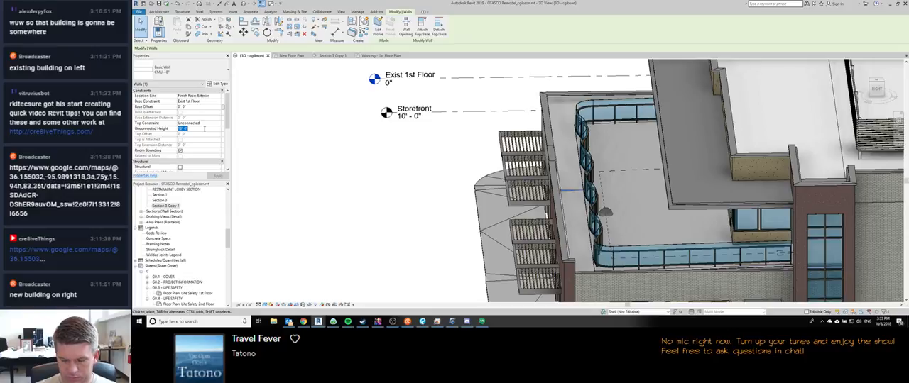
text(15' 10)
key(Return)
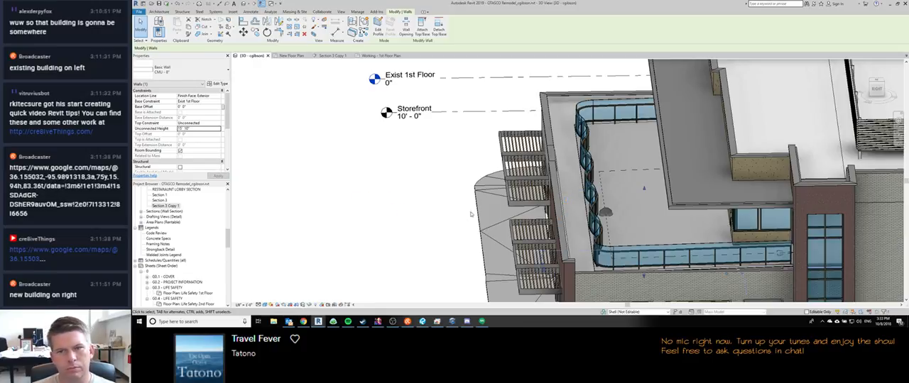
Step: Examine the terrace floor, curved railing, front parapet and second-floor corner windows from several angles
scroll(178, 144, down, 5)
shift+middle_drag(342, 187, 390, 162)
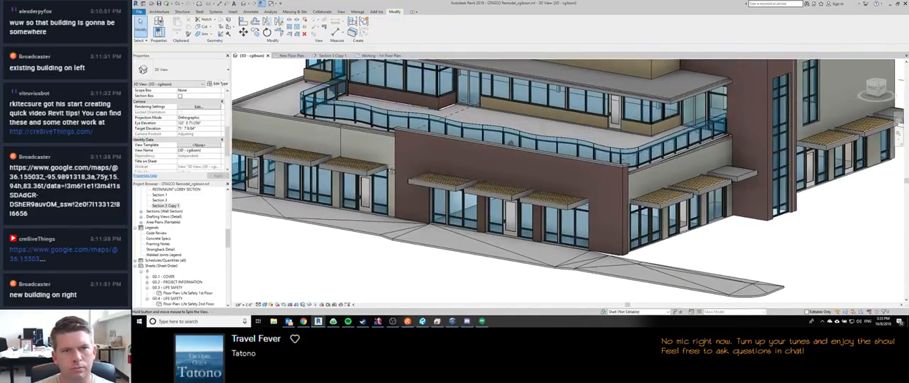
scroll(392, 171, up, 6)
shift+middle_drag(436, 108, 465, 150)
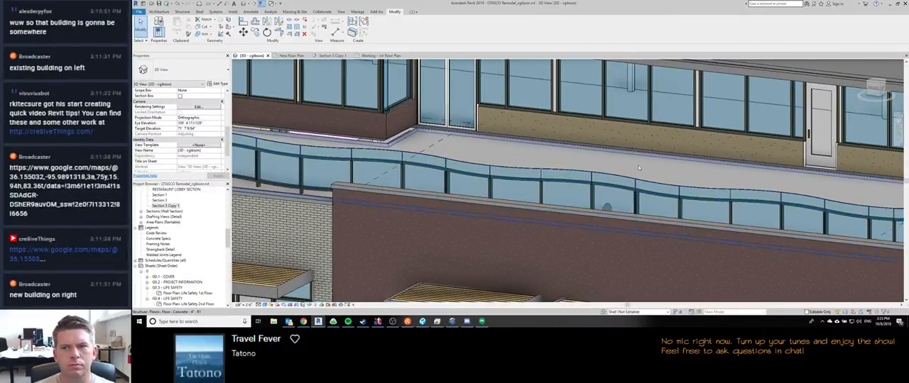
middle_drag(625, 164, 488, 142)
scroll(488, 142, down, 3)
middle_drag(357, 157, 394, 164)
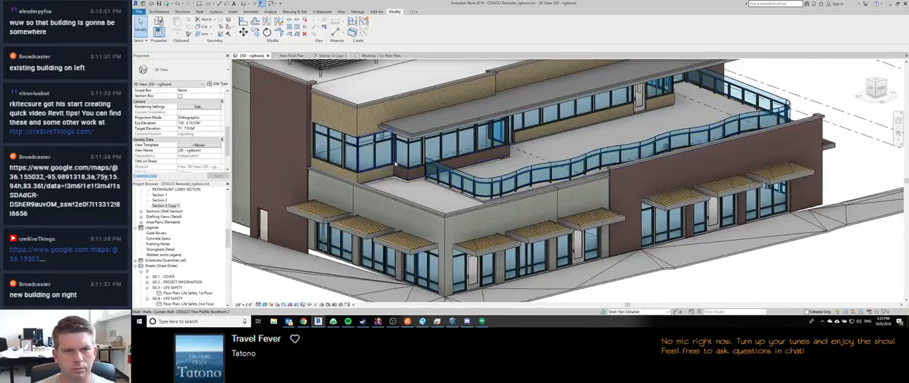
scroll(395, 164, up, 3)
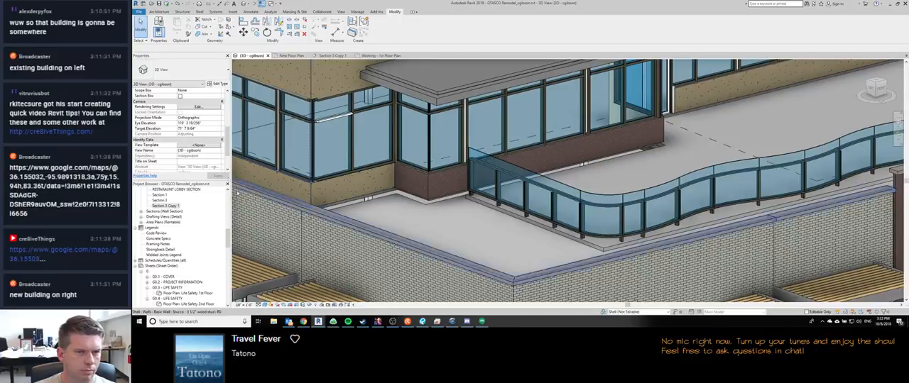
middle_drag(283, 169, 392, 229)
key(t)
key(r)
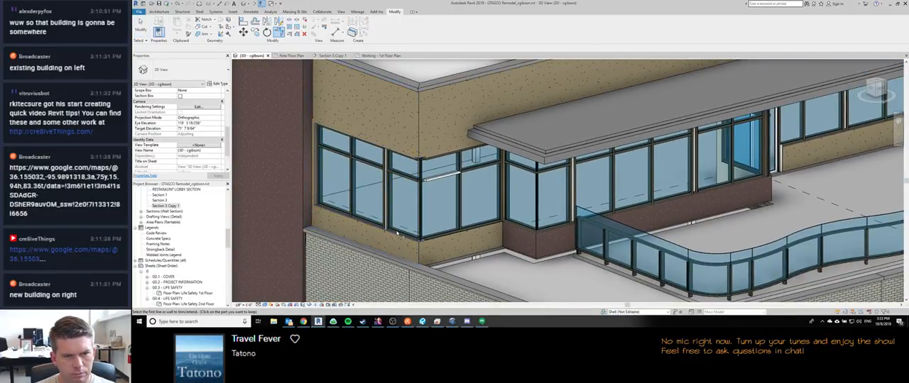
click(401, 234)
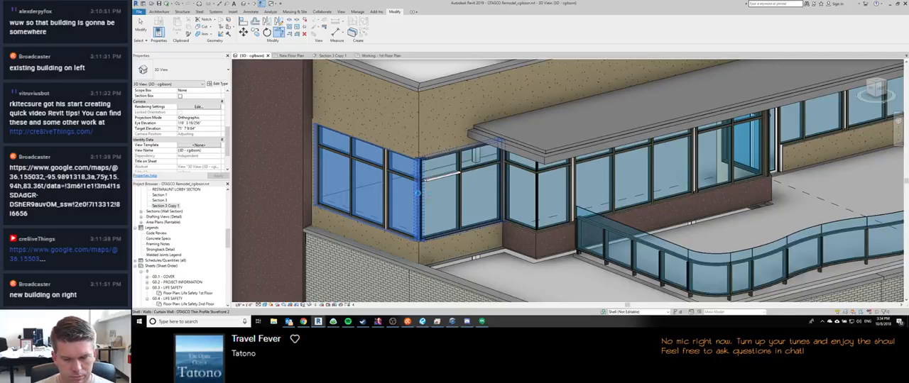
Step: Match the white horizontal mullion at the second-floor corner window to the adjacent black Kawneer 1600 horizontal mullion type
key(m)
key(a)
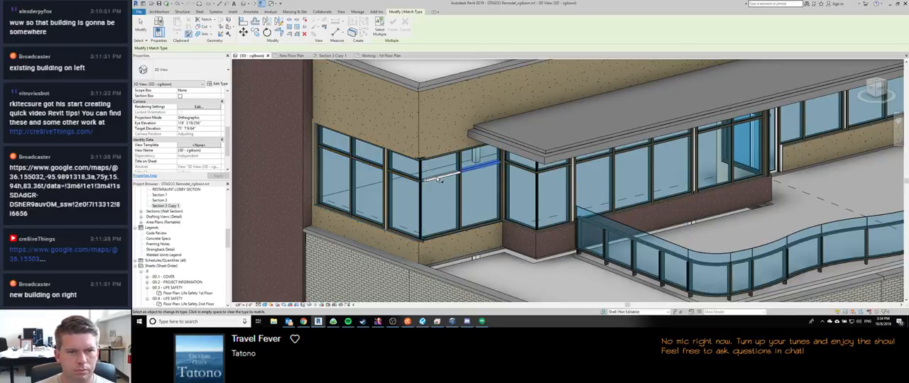
key(Escape)
click(436, 181)
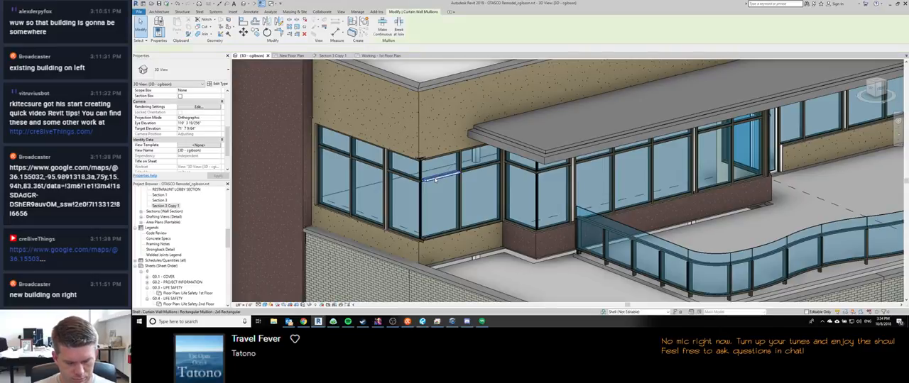
key(m)
key(a)
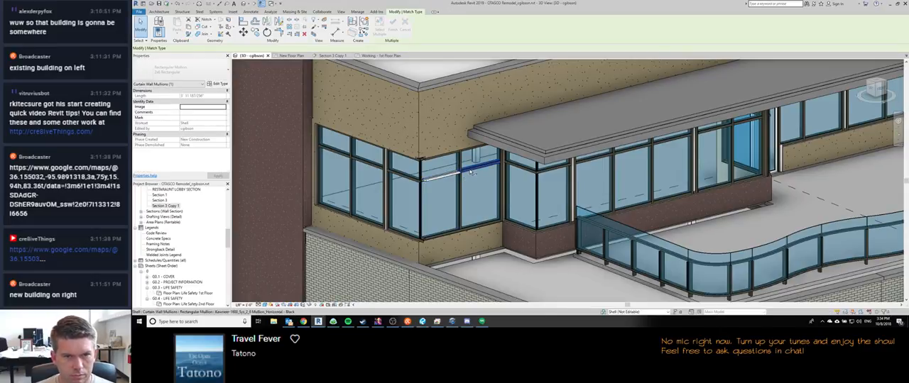
click(451, 178)
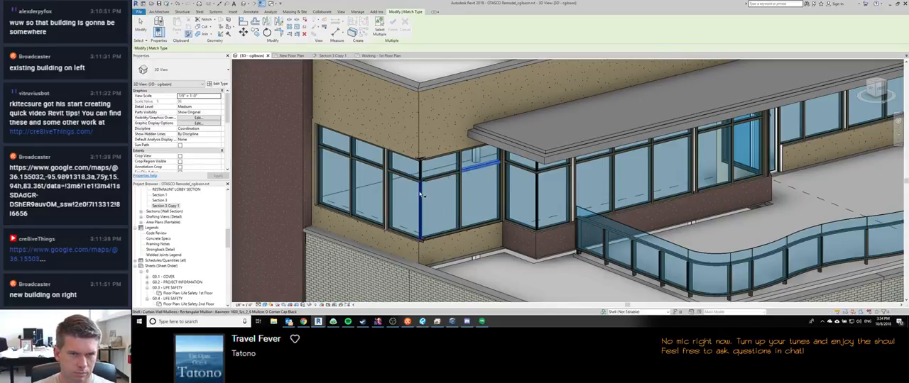
Step: Make the retyped horizontal mullion continuous up to the corner of the second-floor curtain wall
scroll(429, 179, up, 3)
key(Escape)
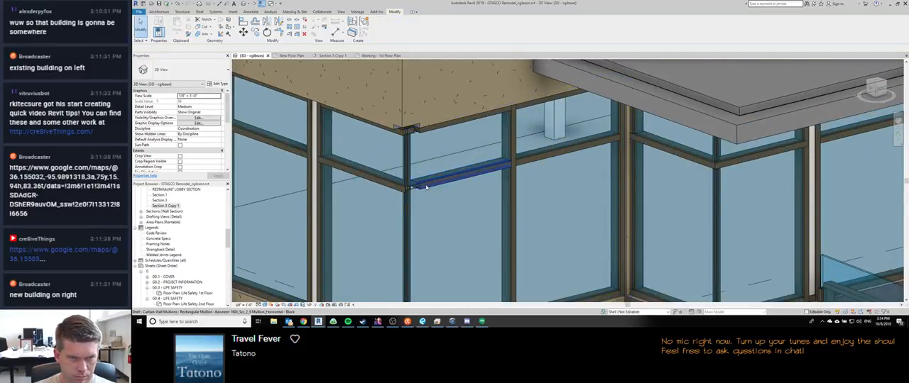
click(426, 185)
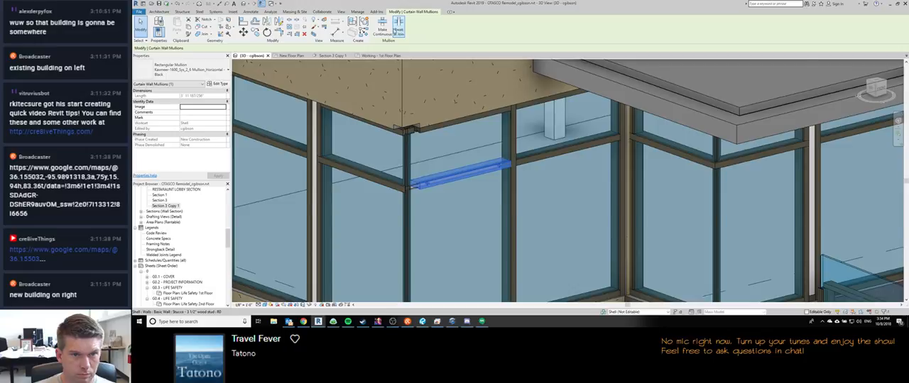
click(382, 29)
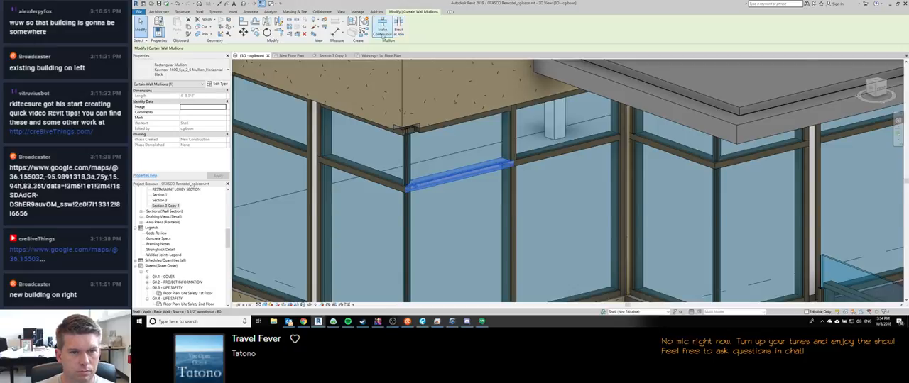
Step: Make the head mullions on both sides of the second-floor curtain wall corner continuous
click(424, 132)
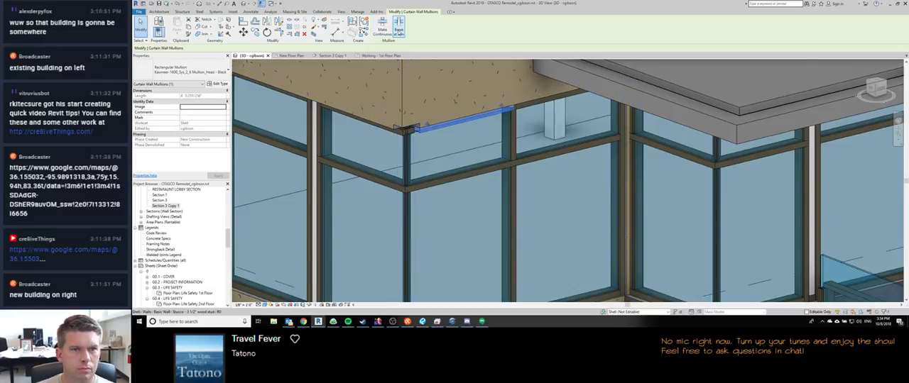
click(389, 127)
click(384, 30)
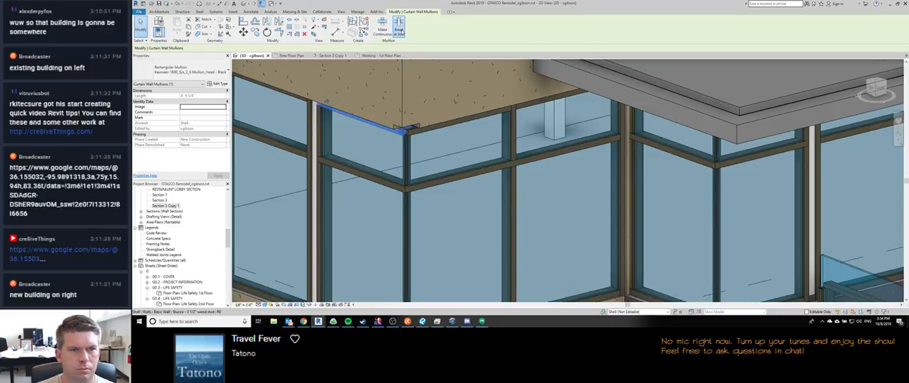
click(383, 32)
key(Escape)
Step: Make the sill mullions on both sides of the same curtain wall corner continuous
middle_drag(368, 234, 367, 165)
scroll(368, 165, down, 2)
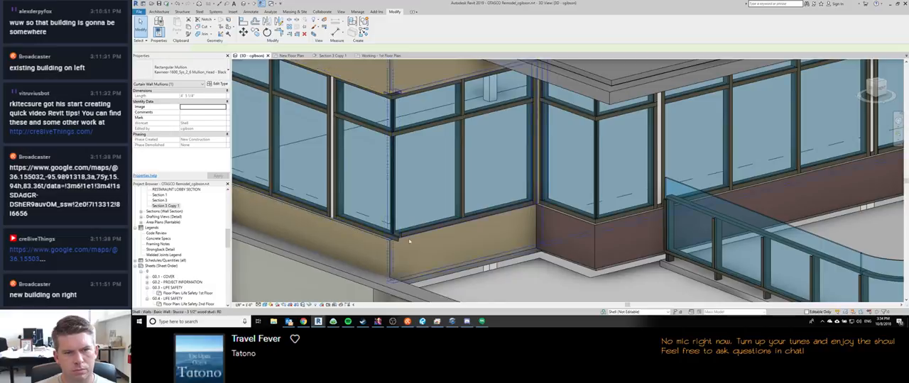
scroll(400, 241, up, 3)
click(448, 211)
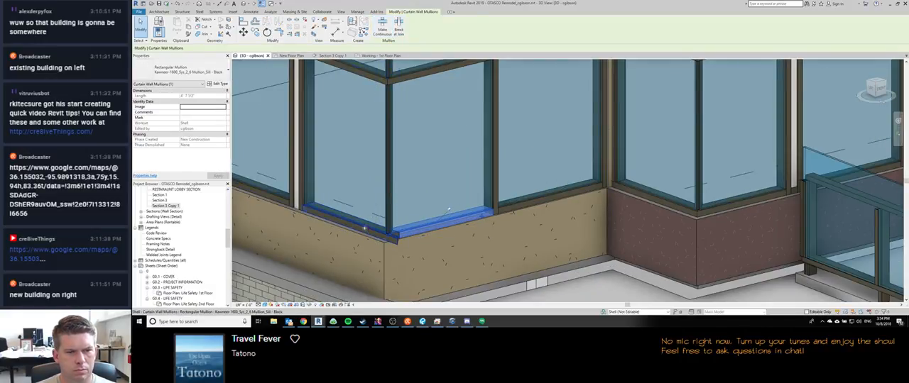
click(384, 30)
click(400, 32)
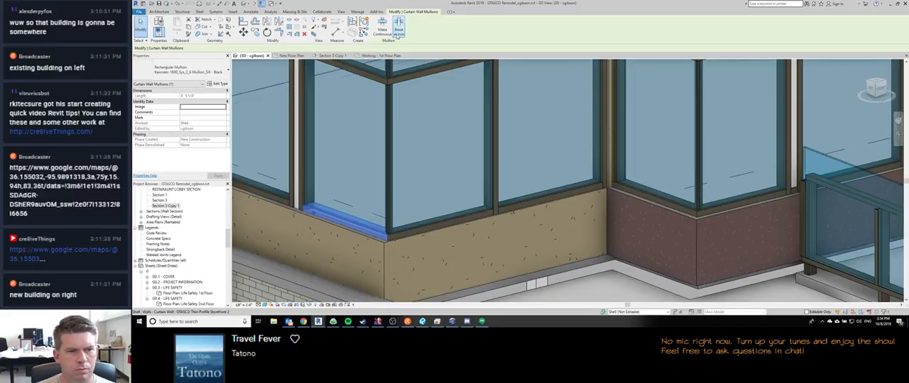
key(Escape)
scroll(447, 232, down, 4)
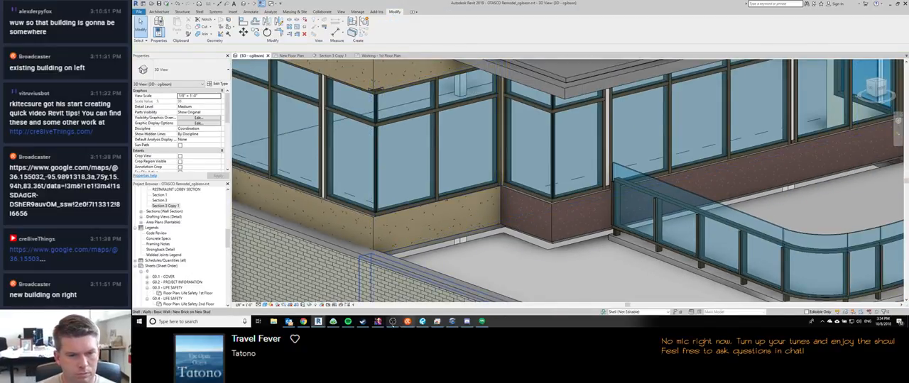
Step: Switch to Outlook and Google Hangouts to check for new messages and return to Revit
click(289, 321)
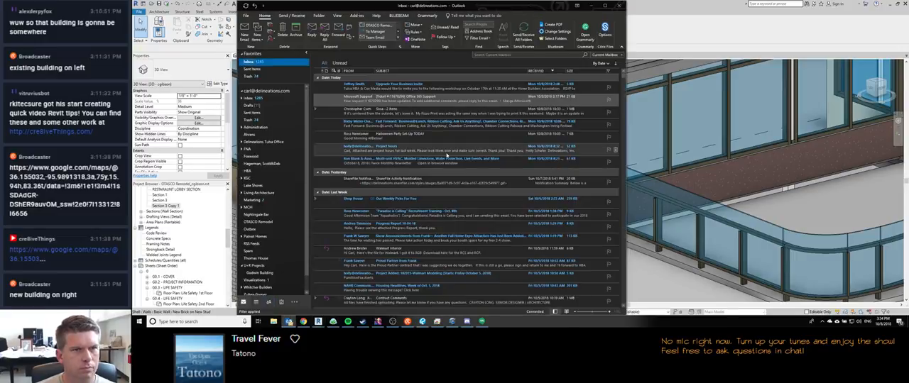
click(591, 5)
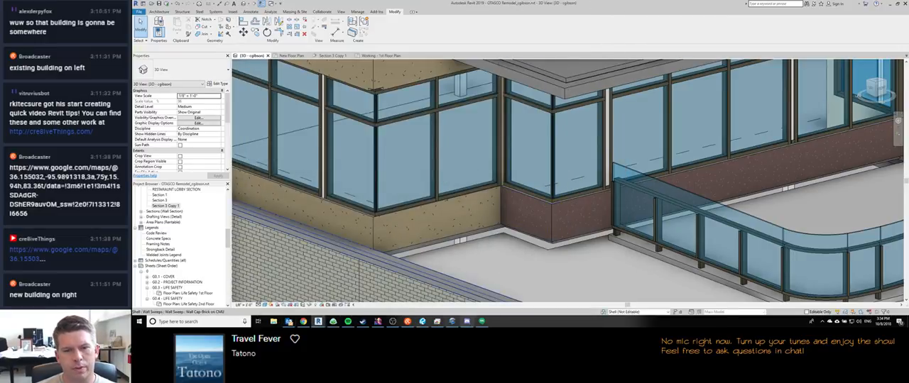
click(481, 321)
click(559, 3)
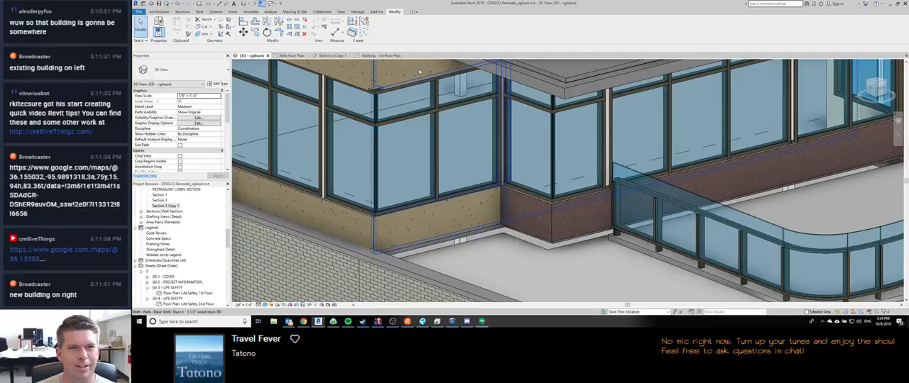
Step: Look over the parapet corner in 3D and switch to Bluebeam Revu to view the client redlines on the roof plan
scroll(439, 249, down, 2)
middle_drag(438, 249, 381, 169)
scroll(383, 174, down, 1)
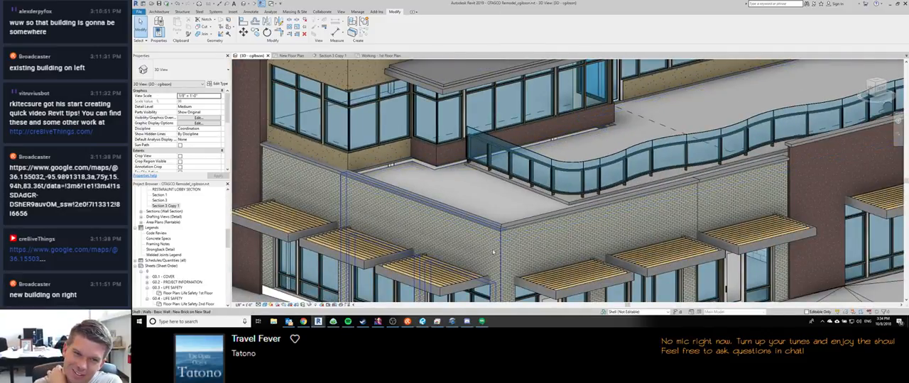
shift+middle_drag(536, 250, 522, 245)
mouse_move(451, 322)
click(422, 321)
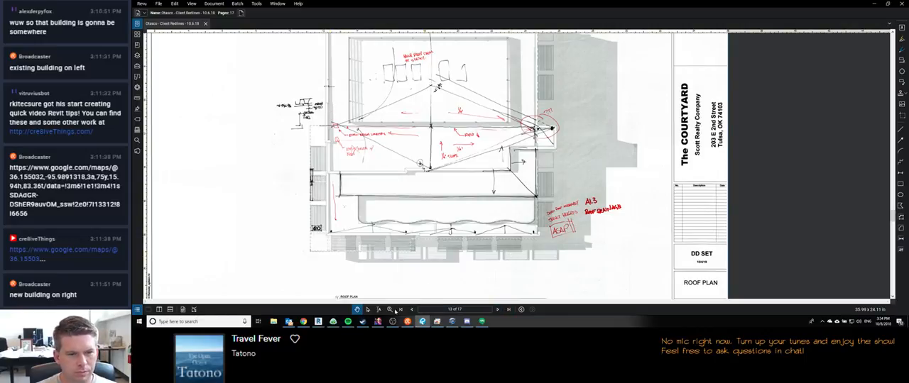
Step: Check the model upgrade in the second Revit window and switch back to the OTASCO Remodel 3D view
mouse_move(318, 322)
click(340, 302)
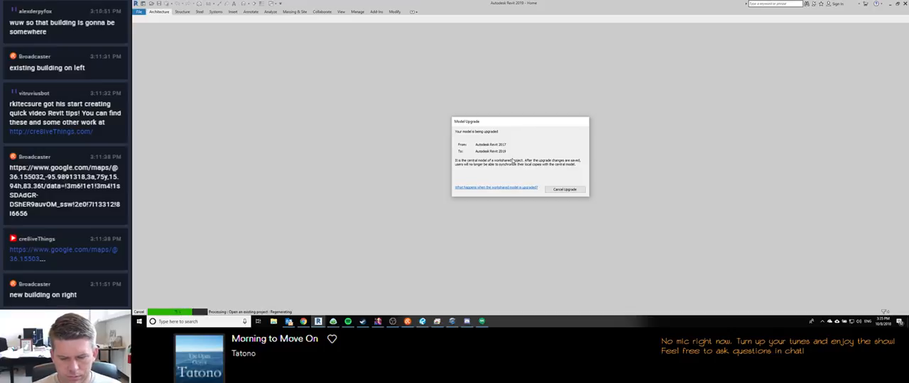
mouse_move(318, 321)
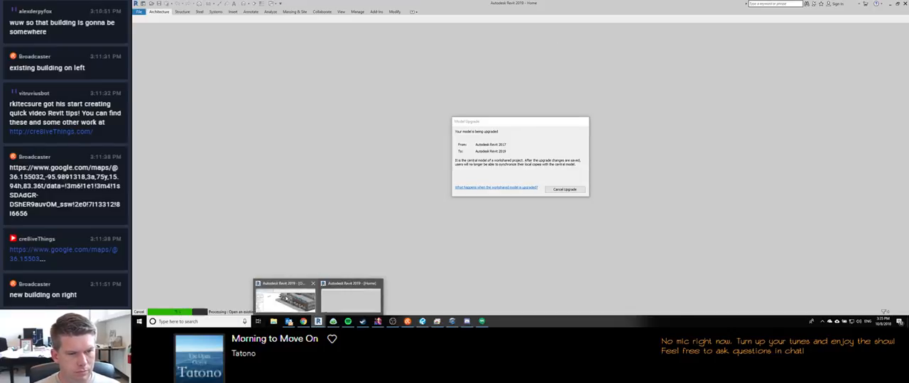
click(362, 298)
Step: Hide the interior edges of floors in the visibility/graphics overrides of the OTASCO Remodel 3D view
scroll(485, 223, down, 3)
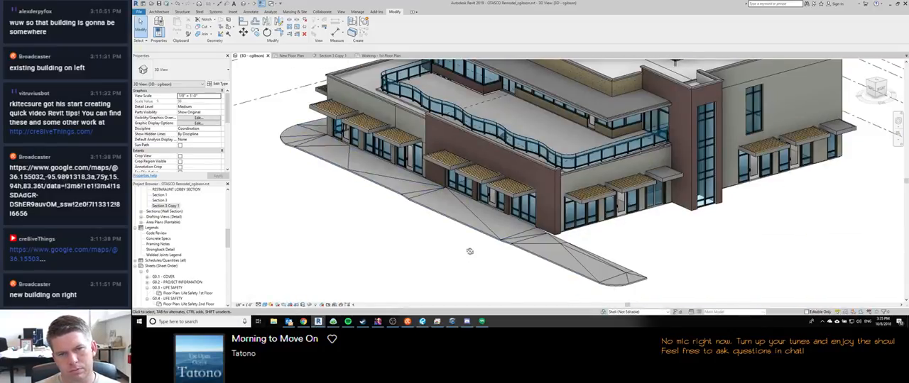
mouse_move(469, 251)
shift+middle_down()
mouse_move(483, 250)
mouse_move(468, 255)
shift+middle_up()
key(v)
key(v)
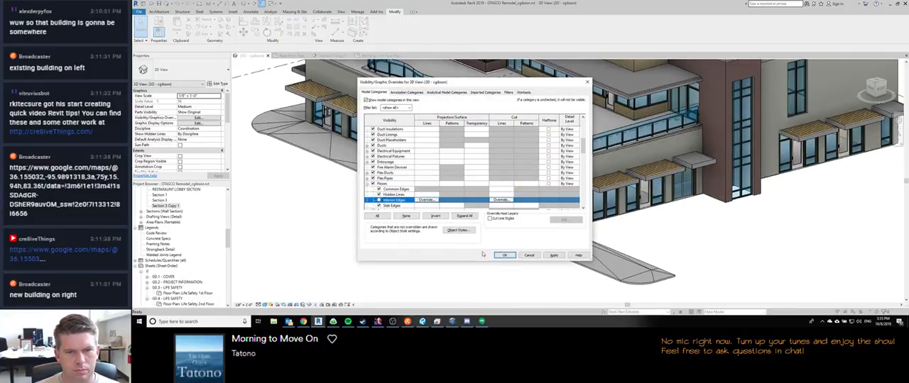
click(504, 256)
Step: Examine the terrace floor, the low roof and its parapets, and the screened roof area from several angles in 3D
shift+middle_drag(443, 248, 372, 242)
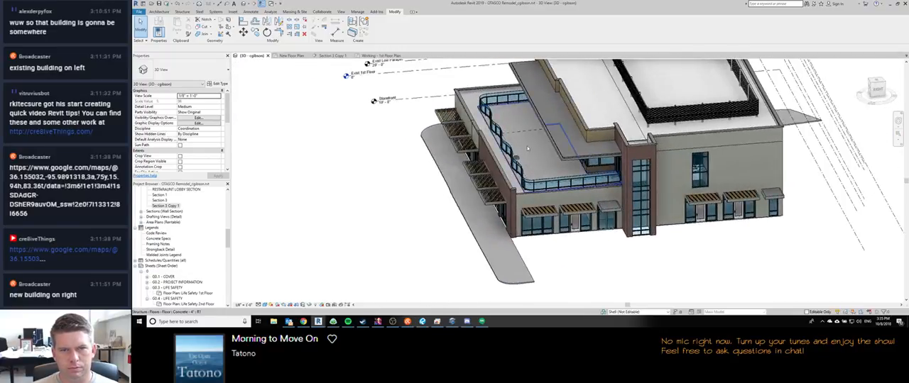
scroll(527, 148, up, 3)
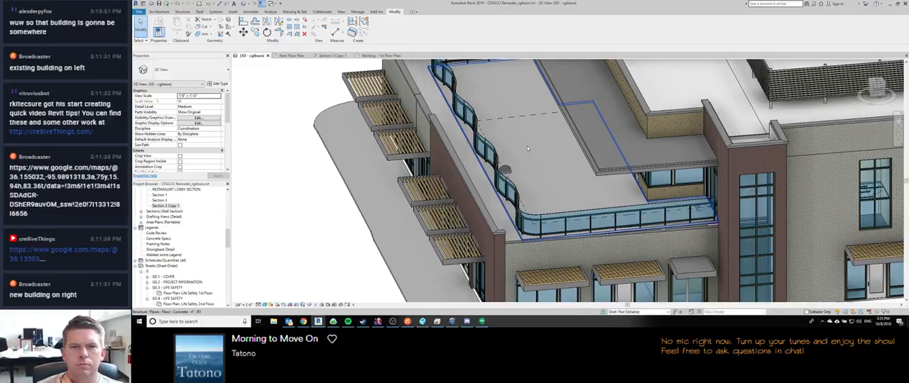
middle_drag(594, 195, 399, 243)
scroll(457, 210, down, 2)
shift+middle_drag(486, 172, 446, 229)
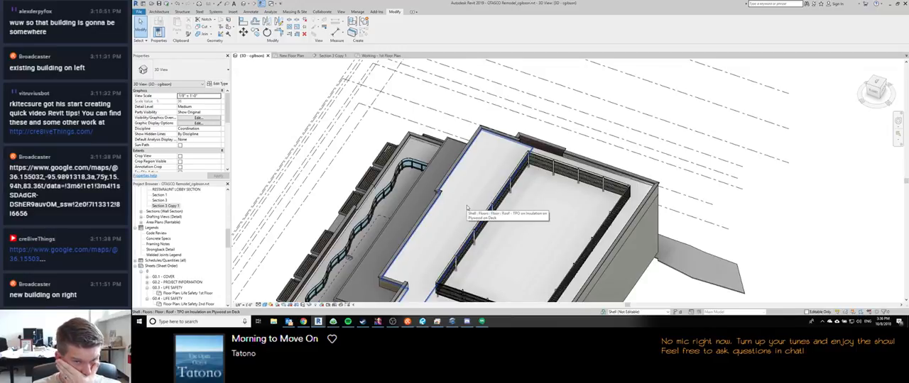
shift+middle_drag(466, 207, 490, 144)
scroll(487, 193, up, 4)
shift+middle_drag(487, 193, 617, 181)
scroll(532, 218, down, 4)
shift+middle_drag(467, 159, 535, 222)
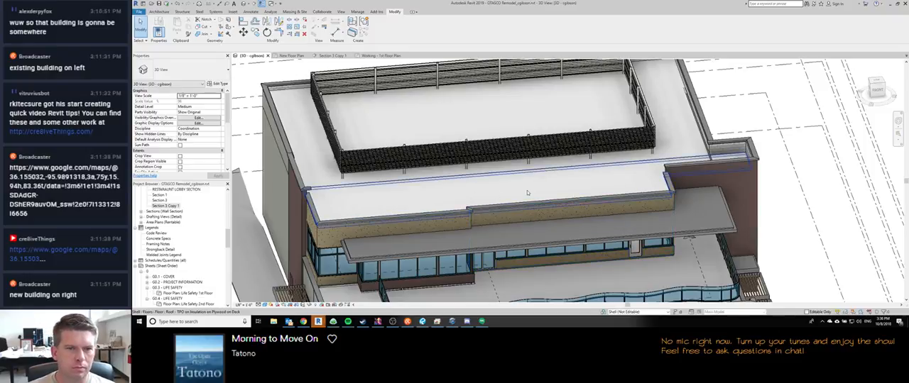
shift+middle_drag(524, 190, 437, 152)
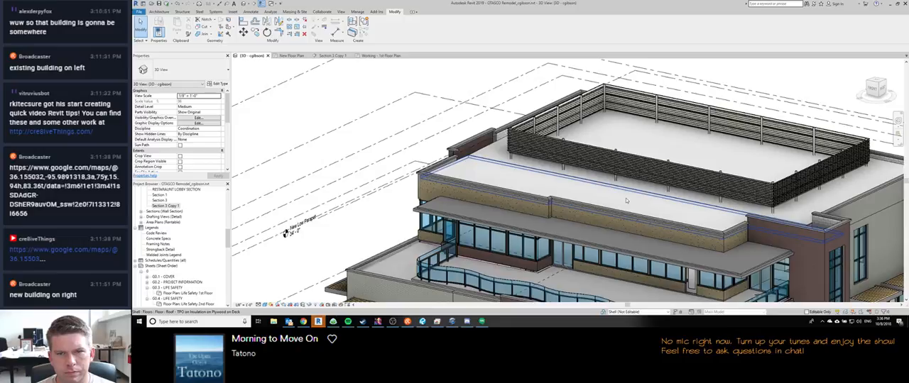
shift+middle_drag(619, 203, 539, 164)
Step: Resolve the first upgrade error in the second Revit window by deleting the invalid dimensions, and return to the OTASCO Remodel 3D view
click(318, 321)
click(351, 296)
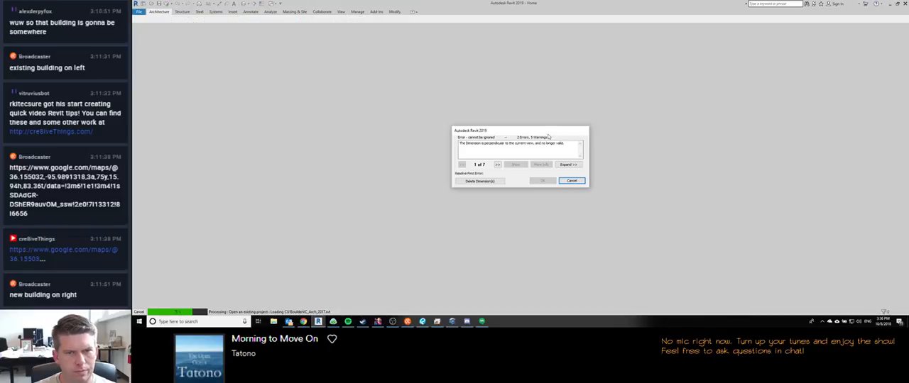
click(480, 181)
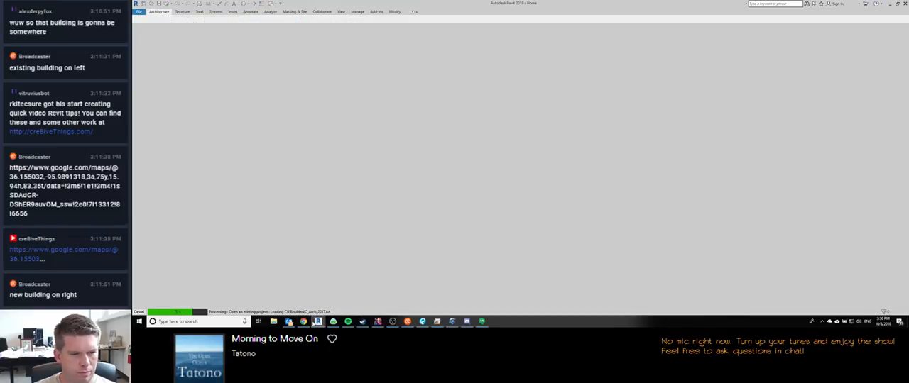
click(318, 322)
click(292, 287)
Step: Inspect the terrace and its curved railing in 3D, and switch to Bluebeam Revu to view the redlined roof plan and the following elevations sheet
shift+middle_drag(291, 270, 548, 186)
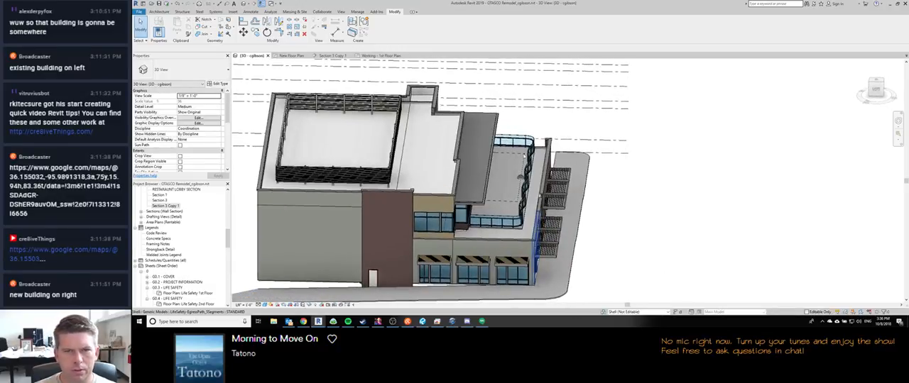
scroll(525, 155, up, 5)
scroll(524, 156, down, 2)
middle_drag(524, 156, 522, 96)
scroll(522, 96, down, 1)
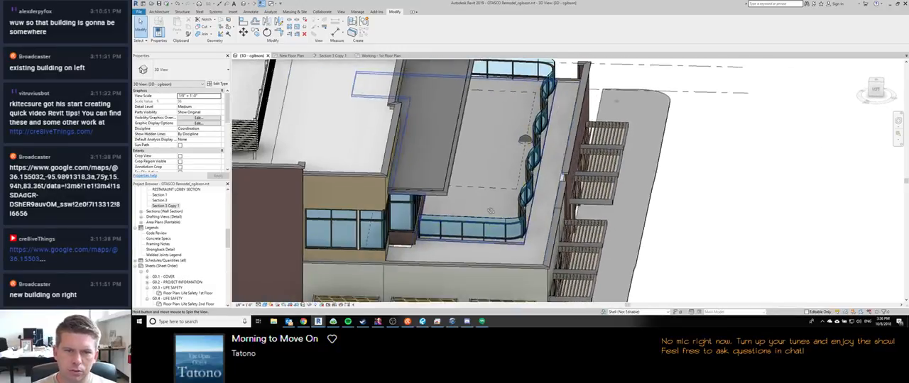
shift+middle_drag(524, 202, 470, 211)
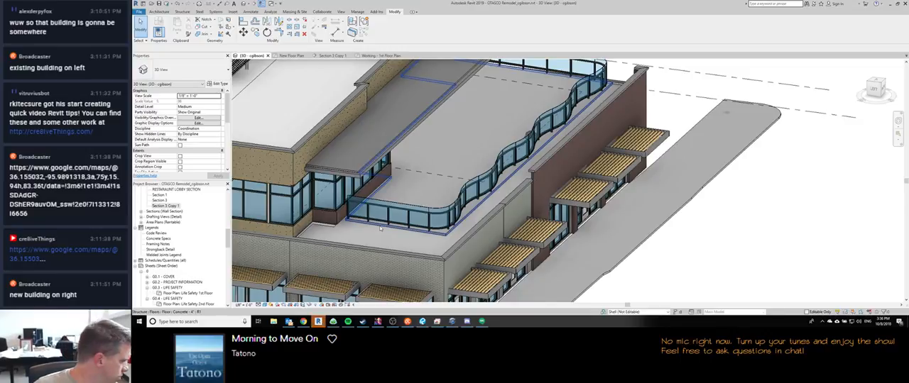
click(423, 321)
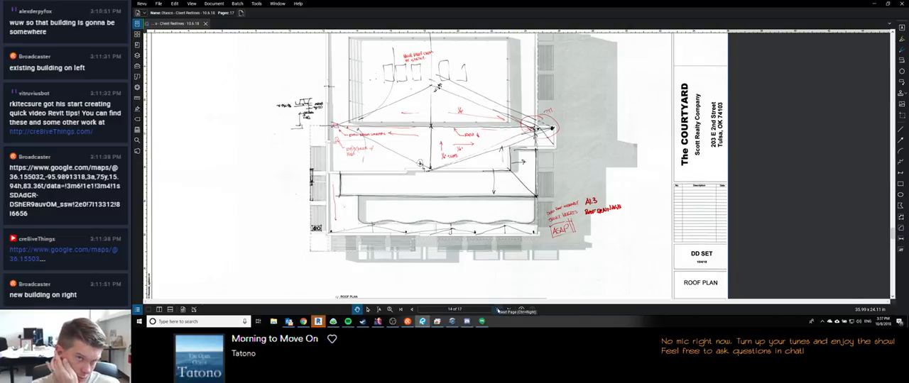
click(497, 310)
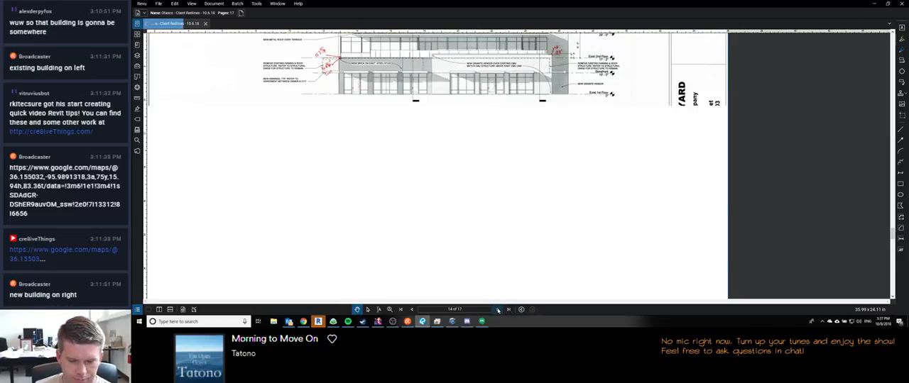
Step: Check Google Hangouts and the Gmail inbox in Chrome, and return to the client redlines in Bluebeam Revu
click(482, 323)
click(482, 323)
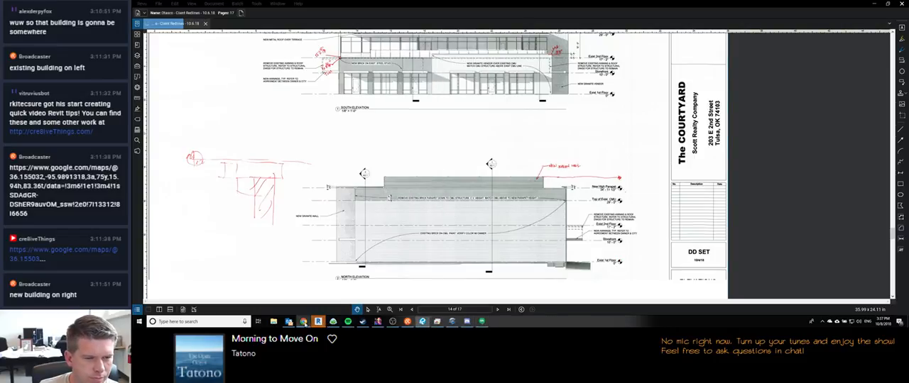
click(303, 322)
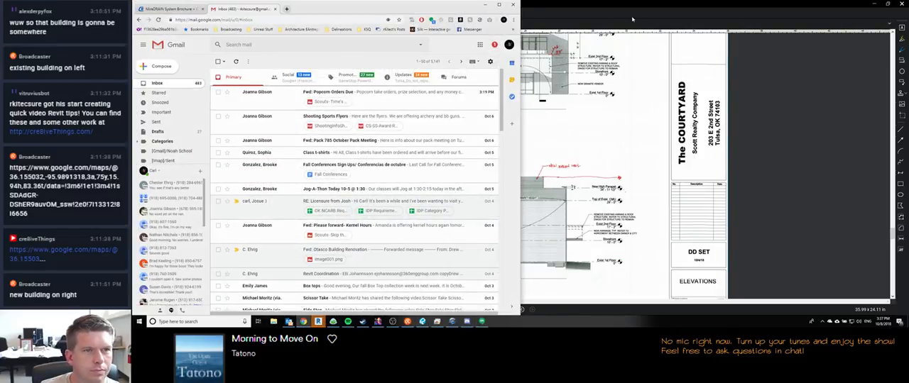
click(632, 19)
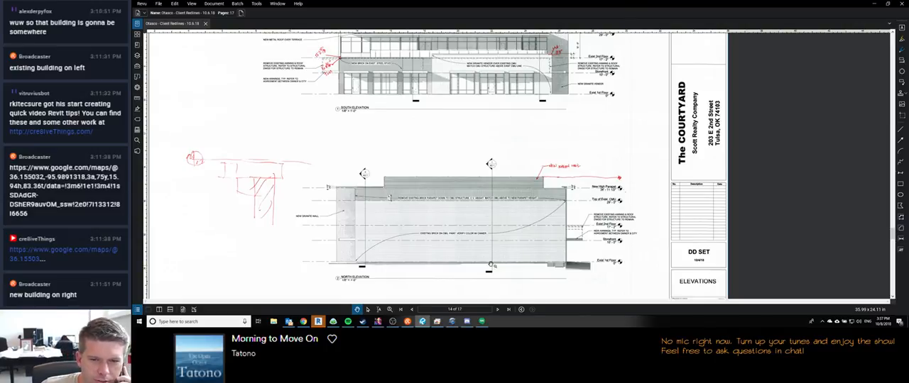
Step: Page through the redlines to examine elevations sheet A4.2 and the section sheet that follows
scroll(490, 266, down, 3)
click(499, 310)
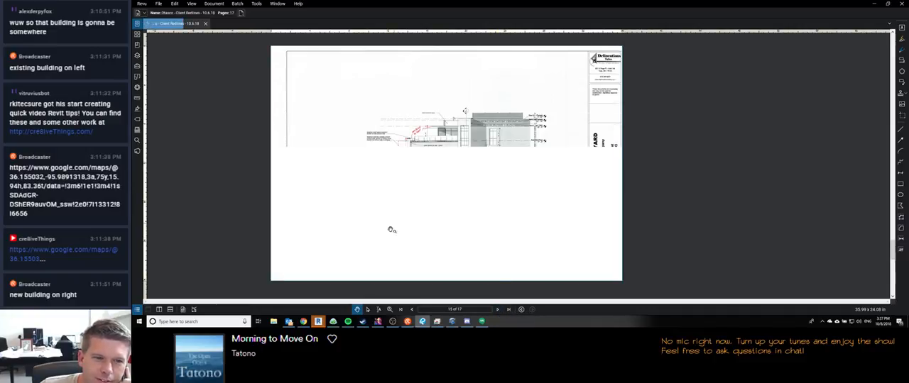
mouse_move(318, 321)
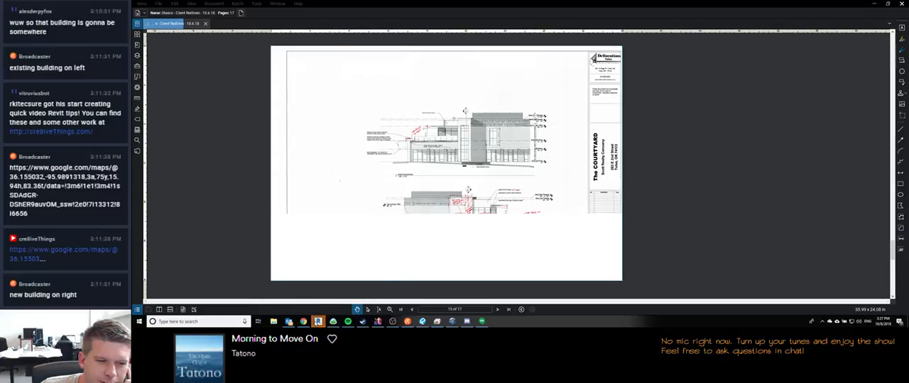
mouse_move(288, 322)
mouse_move(289, 307)
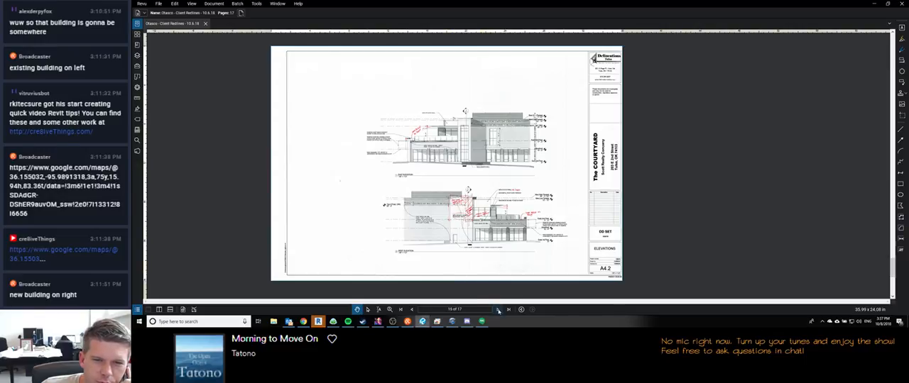
click(497, 310)
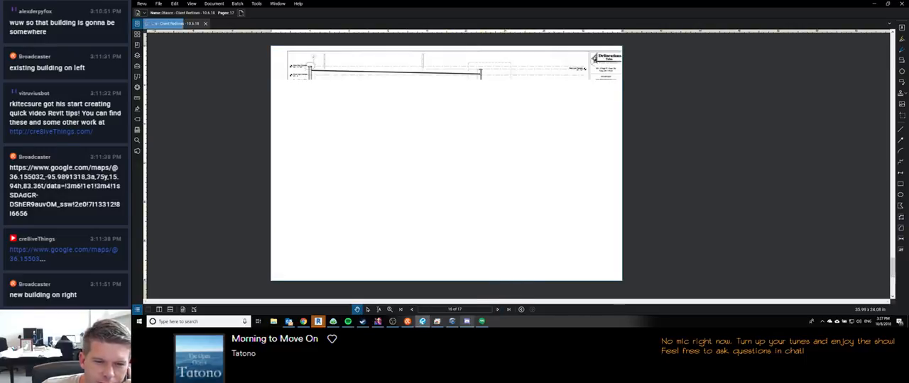
mouse_move(479, 323)
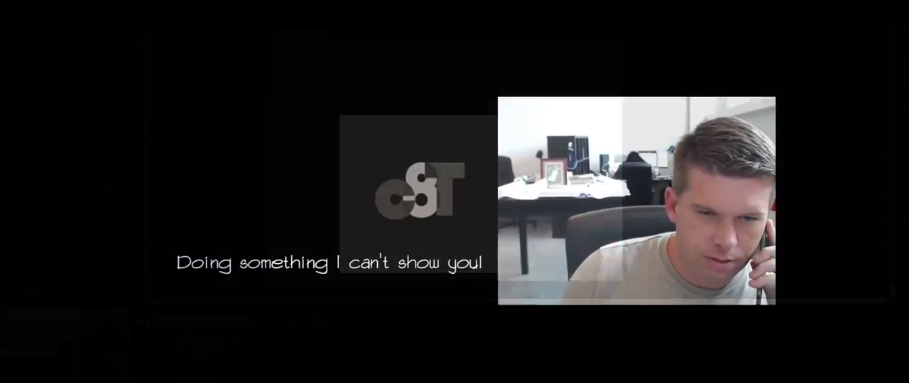
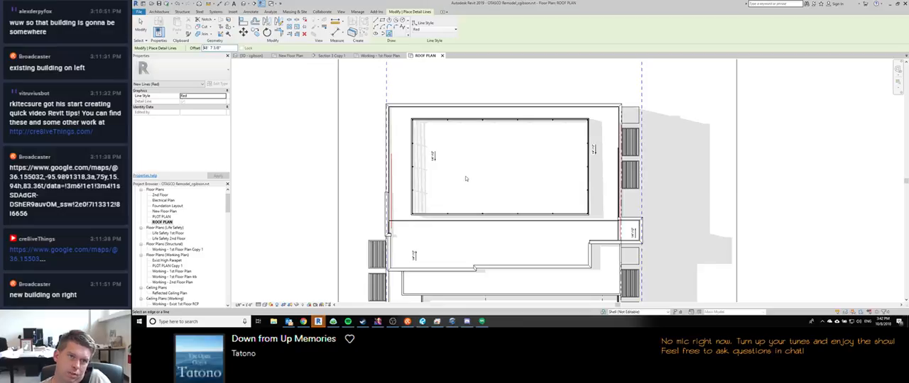
Step: Inspect the roof plan in Revit, checking the red reference lines along the building edges and below the central roof enclosure
scroll(412, 107, up, 5)
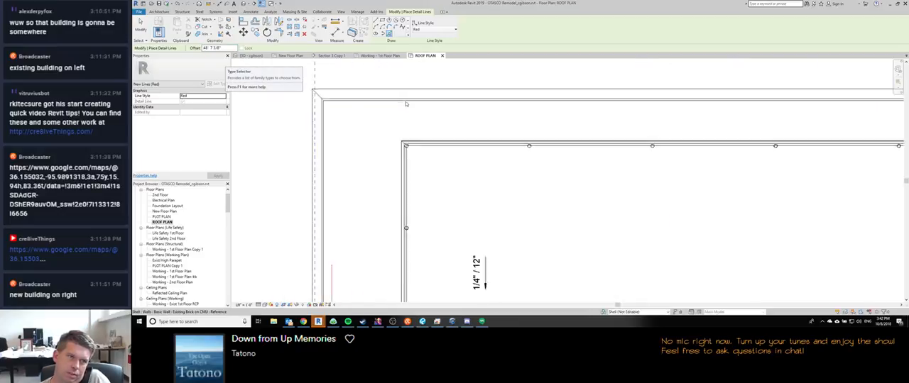
scroll(406, 104, down, 5)
scroll(365, 207, up, 6)
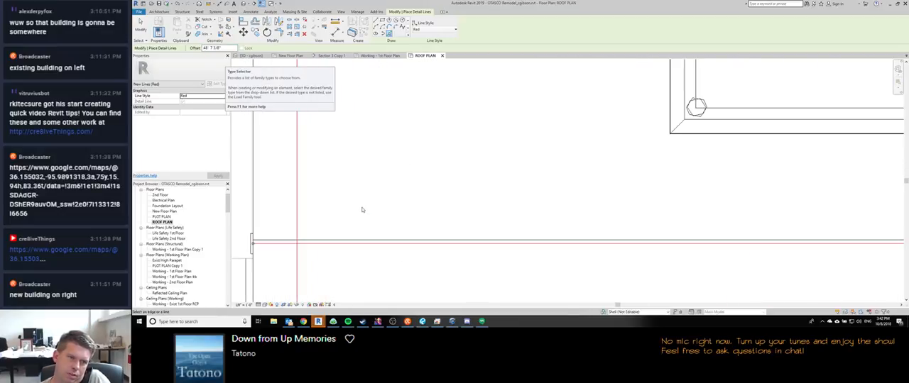
scroll(361, 209, down, 4)
scroll(330, 241, up, 4)
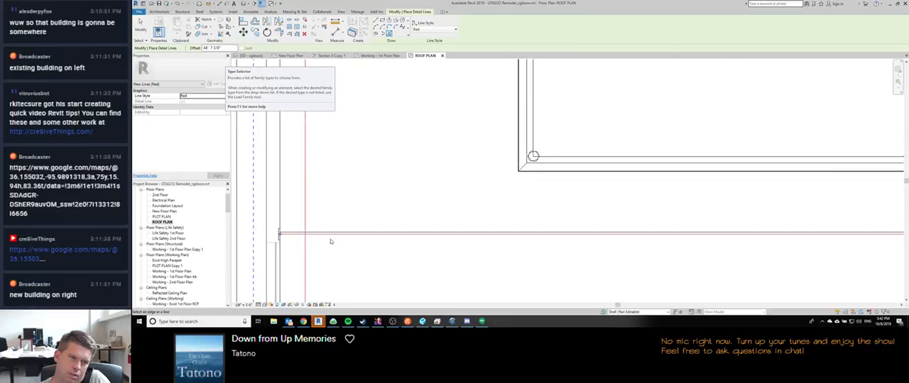
scroll(330, 242, down, 4)
scroll(377, 184, up, 3)
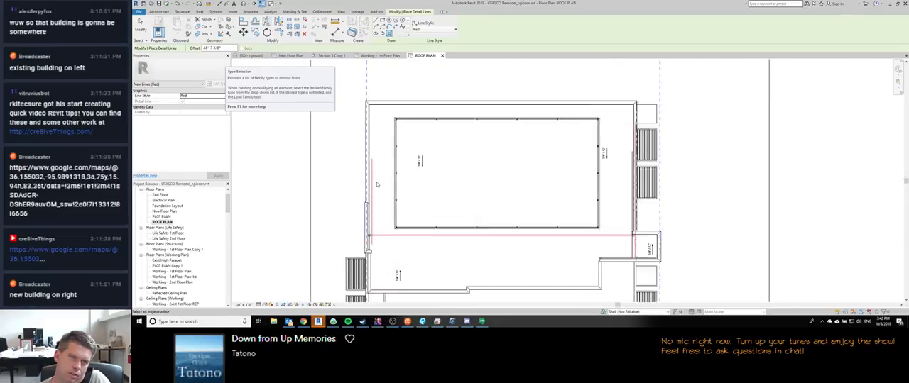
scroll(377, 184, down, 1)
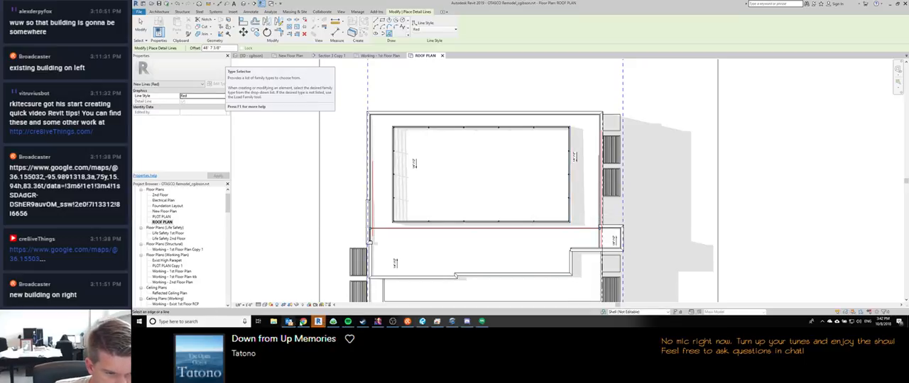
Step: Check the sloped-roof photo and roof section image in Chrome, and switch to Bluebeam Revu to view the whole redlined section sheet
click(303, 321)
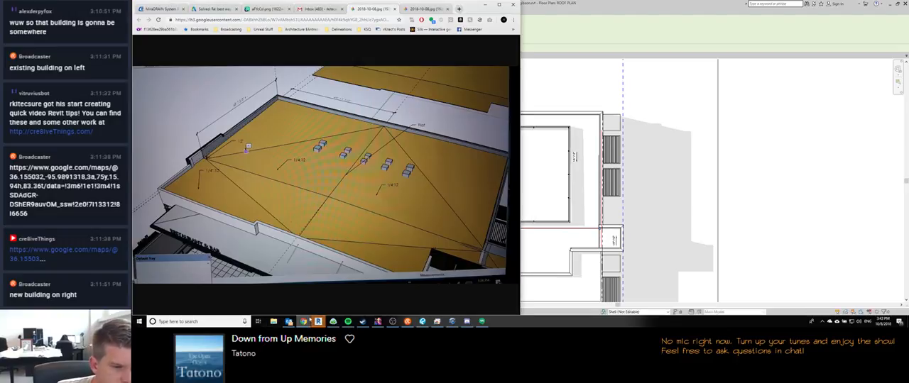
click(264, 9)
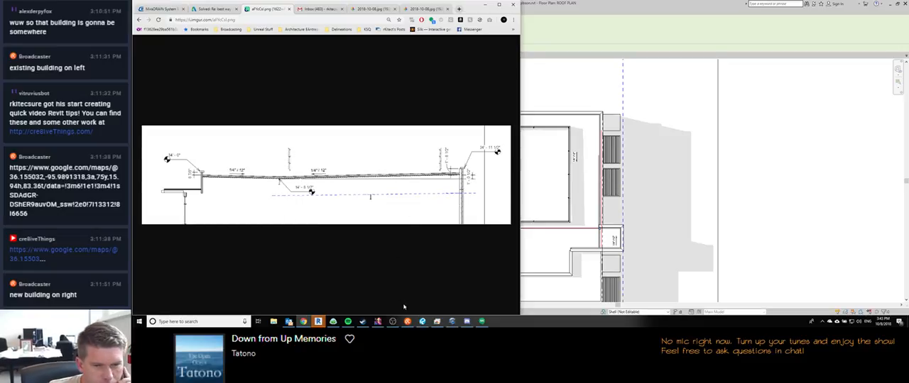
click(421, 321)
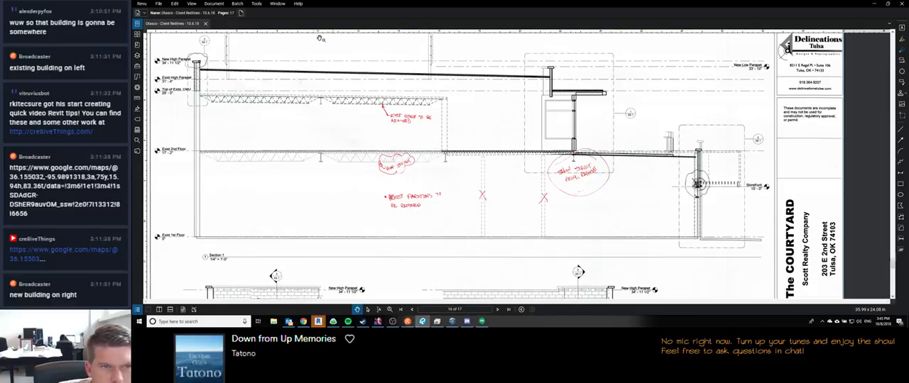
scroll(284, 171, down, 1)
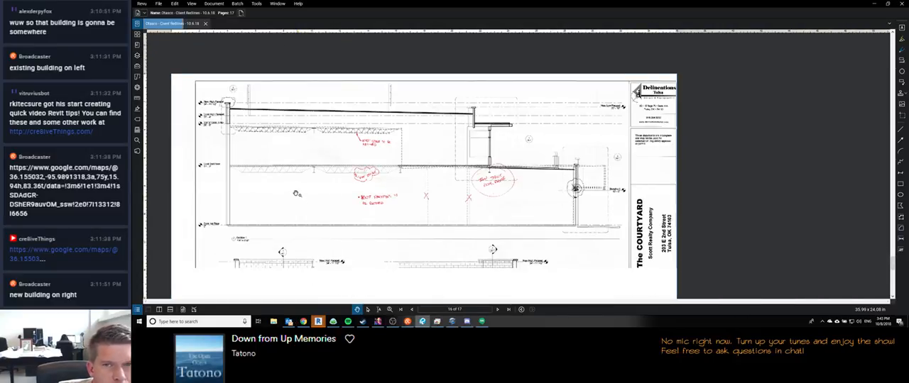
scroll(298, 195, down, 1)
drag(291, 252, 281, 214)
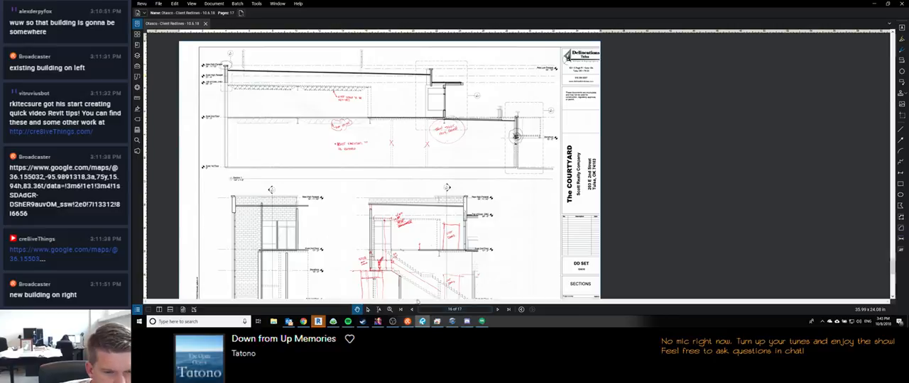
Step: Page back through the elevations to sheet A4.1 and examine the redlined parapet heights on the south elevation
click(412, 309)
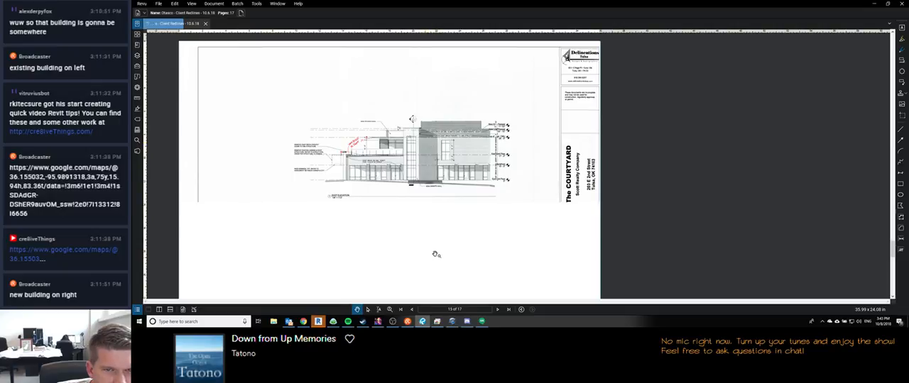
click(412, 309)
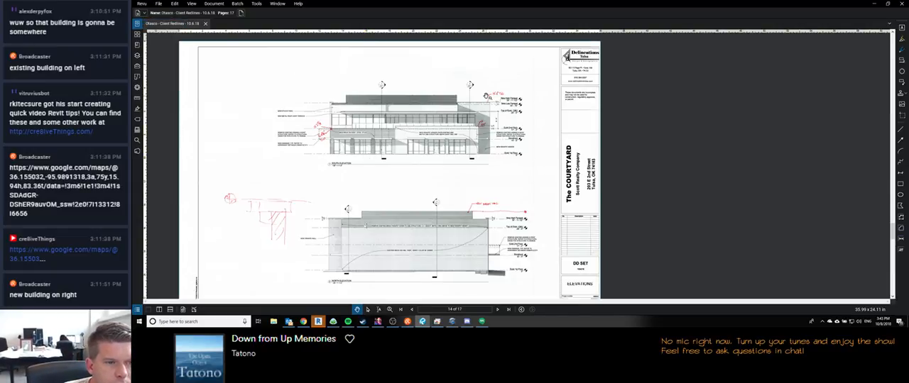
scroll(486, 96, up, 3)
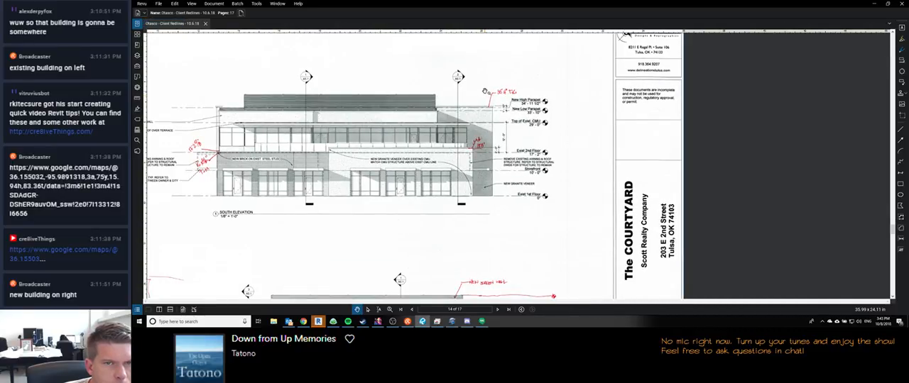
scroll(509, 92, up, 2)
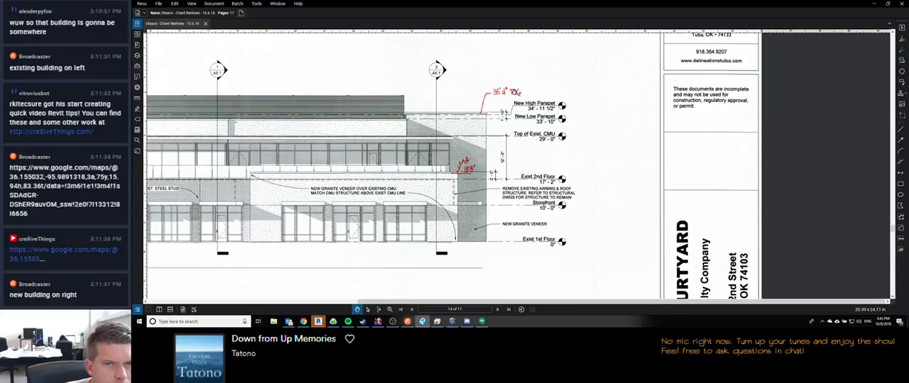
scroll(509, 93, down, 5)
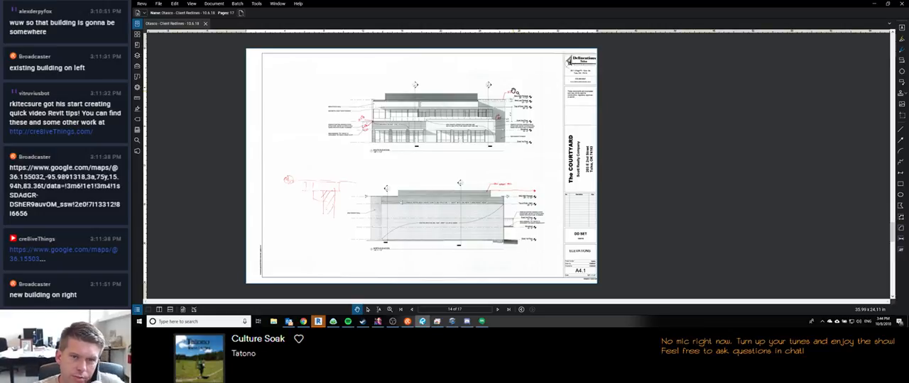
Step: Return to the first page of the redlines and examine the parapet cap detail sketch
click(400, 309)
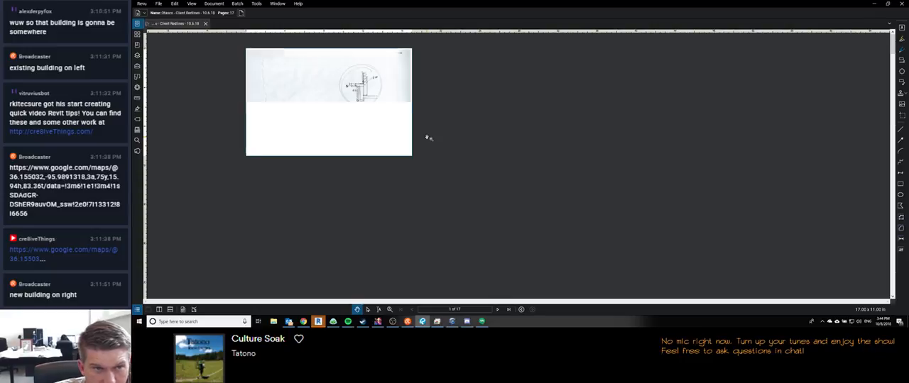
scroll(346, 71, up, 7)
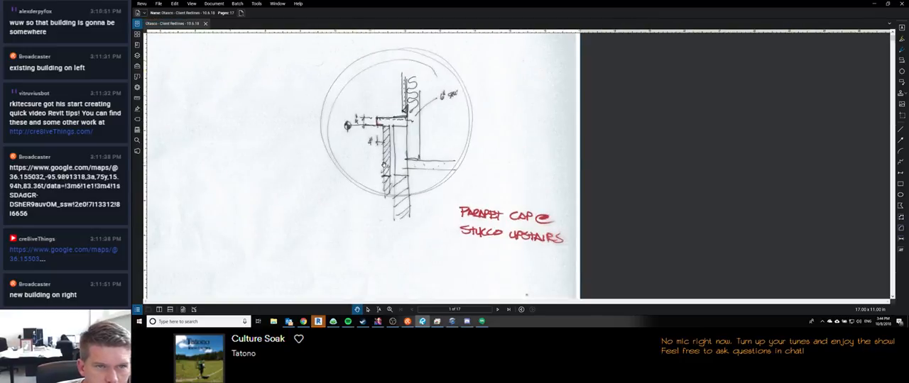
scroll(395, 90, down, 4)
scroll(433, 234, down, 1)
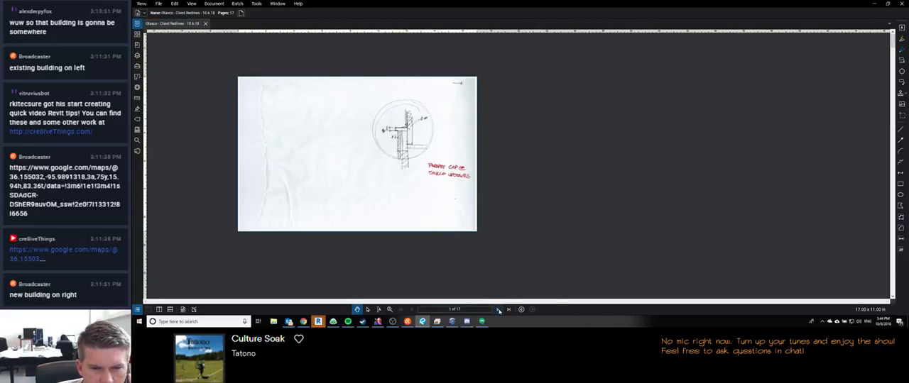
Step: Page forward through the A1.2 stair sketches to the detail sketch for infill on CMU behind granite
click(499, 310)
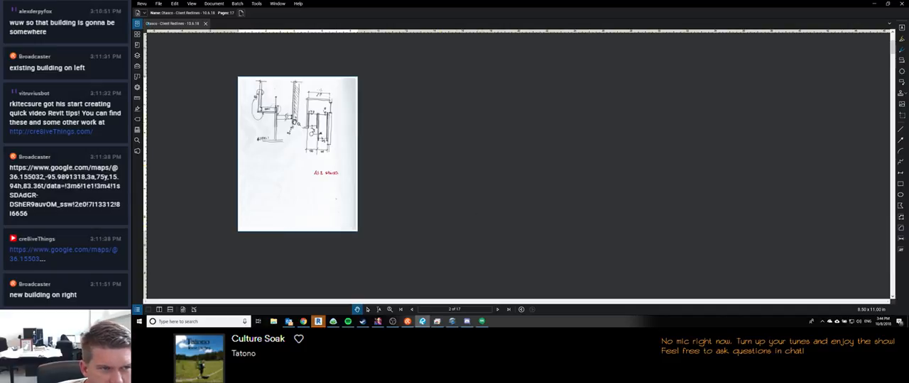
scroll(255, 94, up, 2)
click(497, 312)
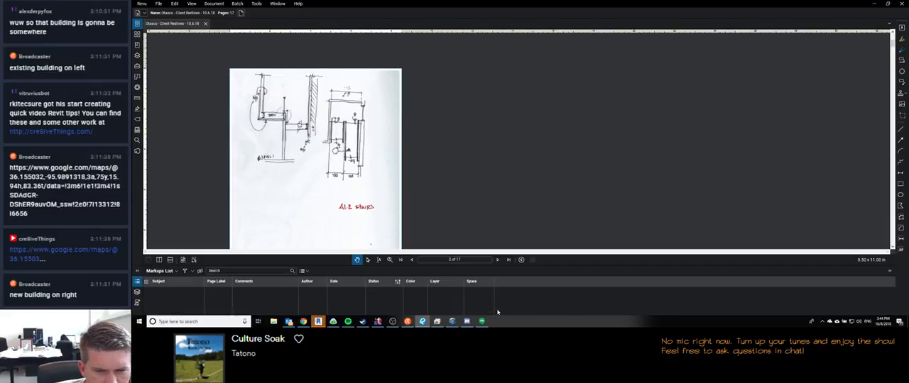
click(497, 310)
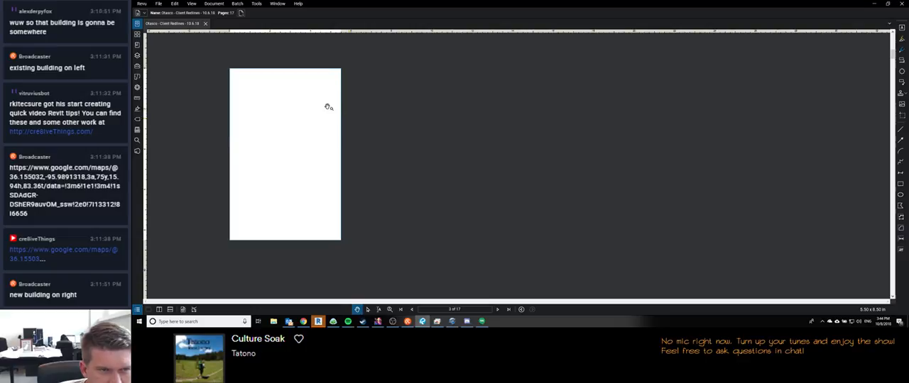
scroll(252, 181, up, 2)
scroll(365, 242, down, 1)
click(498, 310)
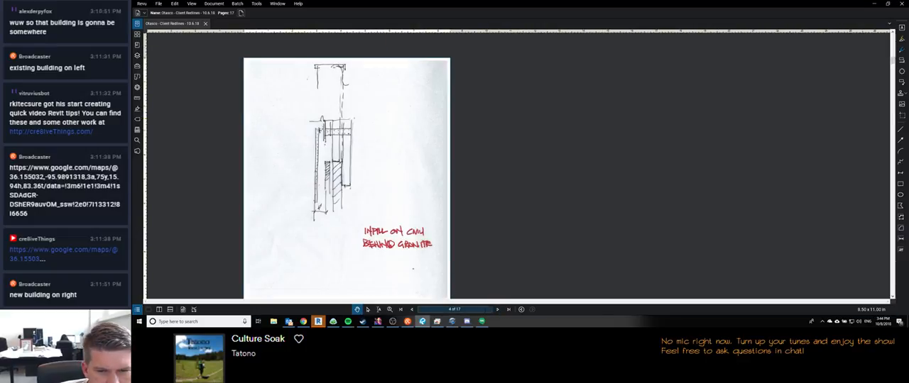
Step: Advance to page 5 of the redlines and bring the full sheet into view
click(497, 309)
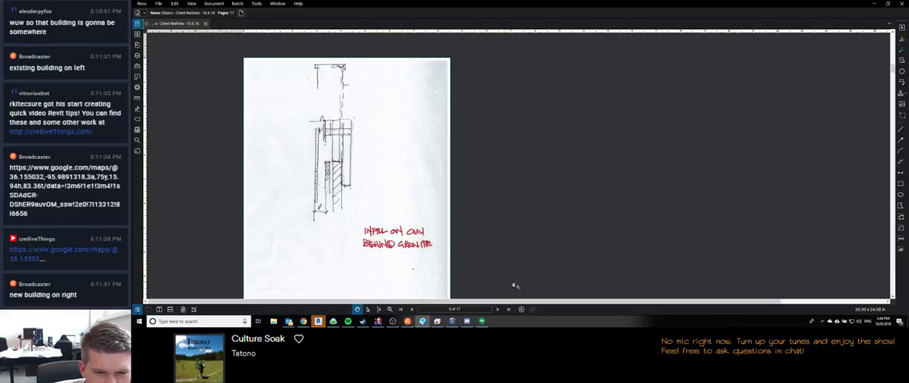
click(498, 310)
drag(430, 178, 353, 152)
scroll(353, 153, down, 2)
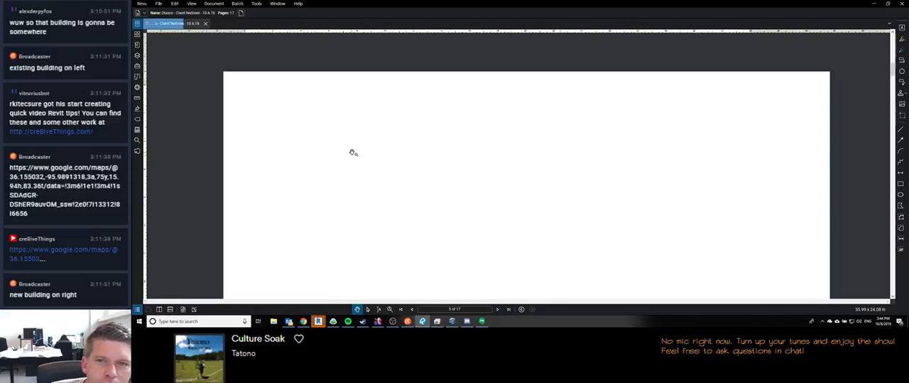
scroll(352, 153, down, 1)
drag(499, 243, 487, 187)
scroll(487, 187, down, 1)
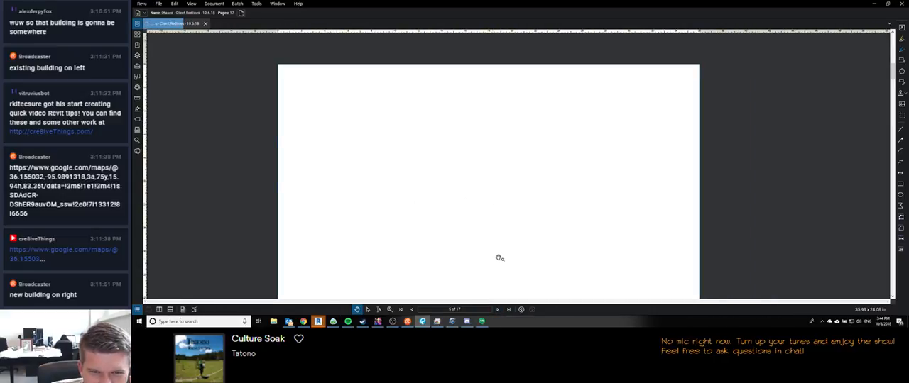
drag(499, 257, 506, 220)
scroll(507, 220, down, 1)
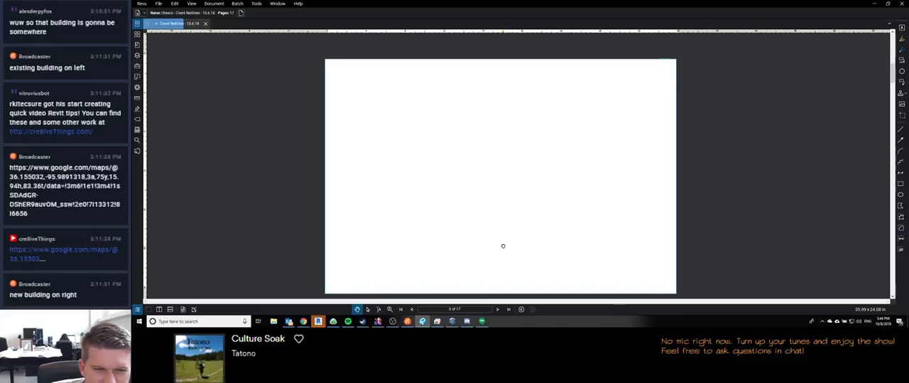
drag(503, 246, 505, 240)
Step: Page through the project information sheet and the life safety plans up to sheet G0.4
click(498, 310)
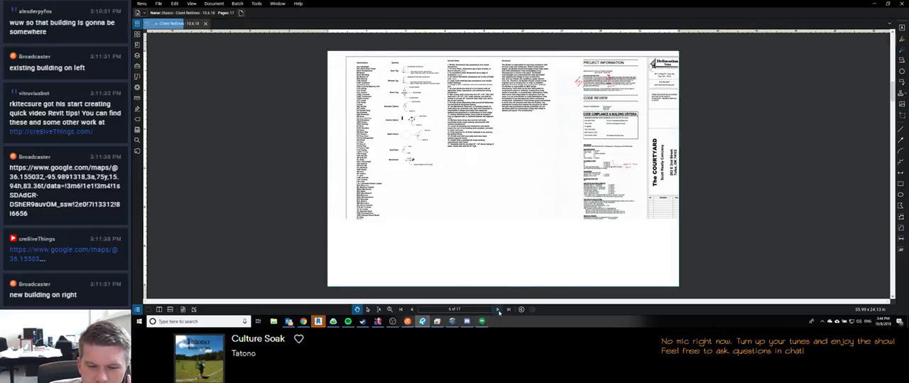
scroll(636, 205, down, 1)
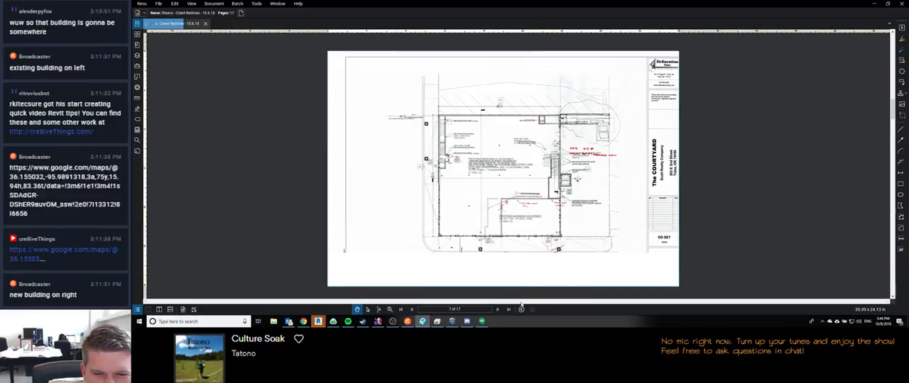
click(498, 310)
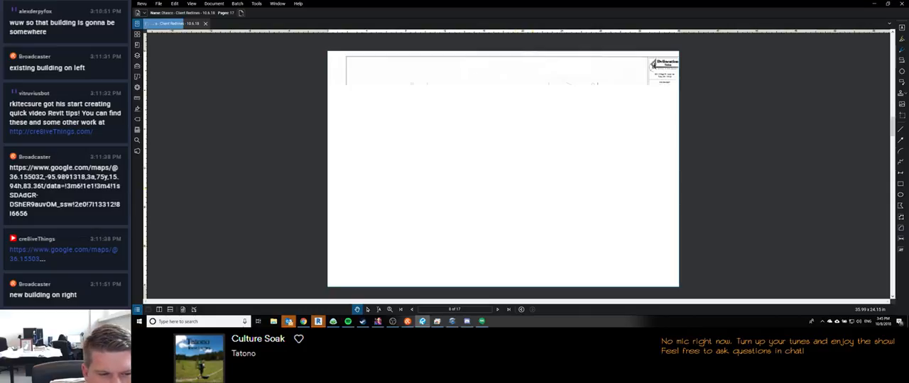
mouse_move(289, 322)
mouse_move(303, 297)
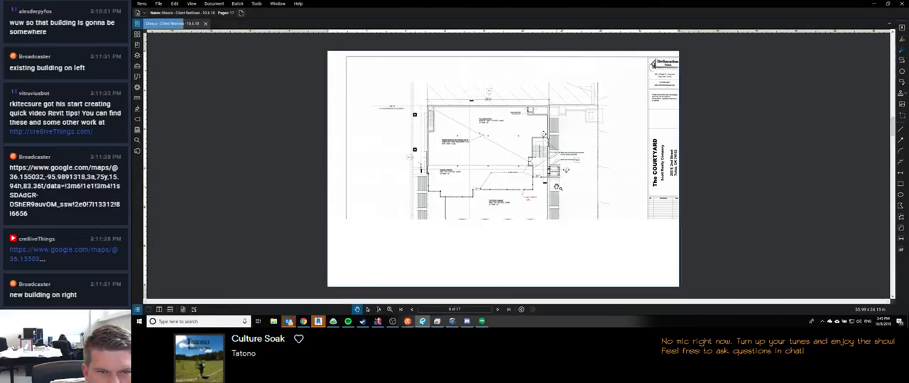
Step: Advance to plot plan sheet A0.1 and examine its redlines around the building
click(498, 309)
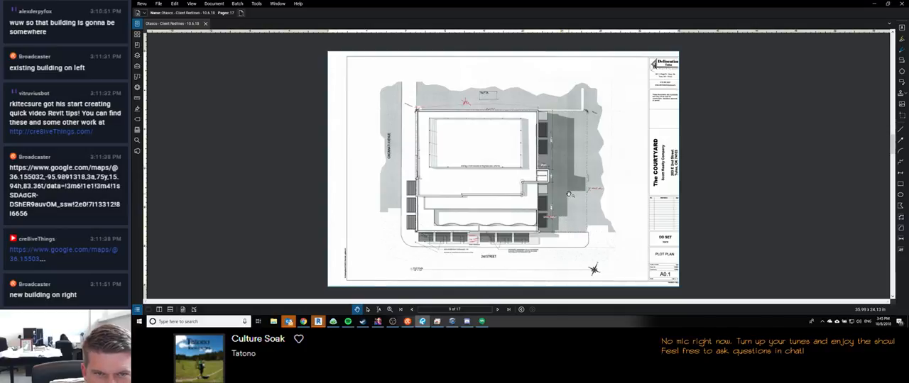
scroll(472, 104, up, 1)
scroll(472, 104, down, 1)
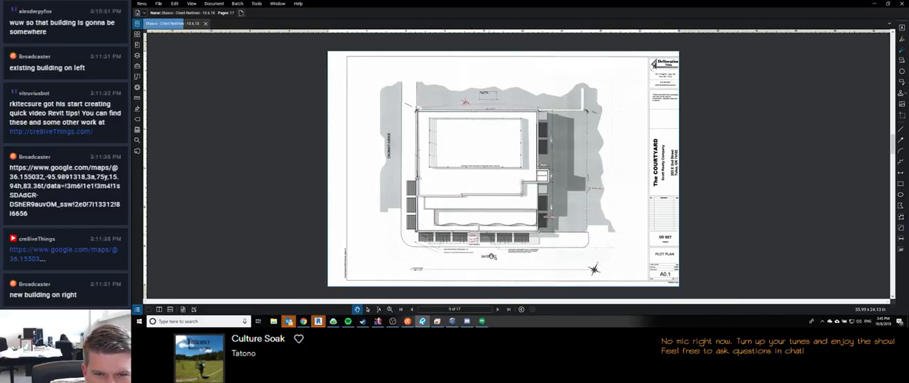
Step: Advance to page 10 and examine the handwritten floor plan redlines around the proposed mercantile space and stairs
click(498, 309)
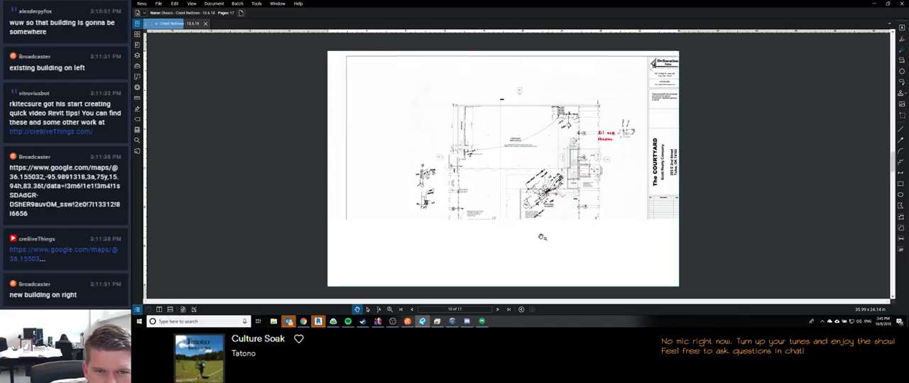
scroll(646, 125, up, 3)
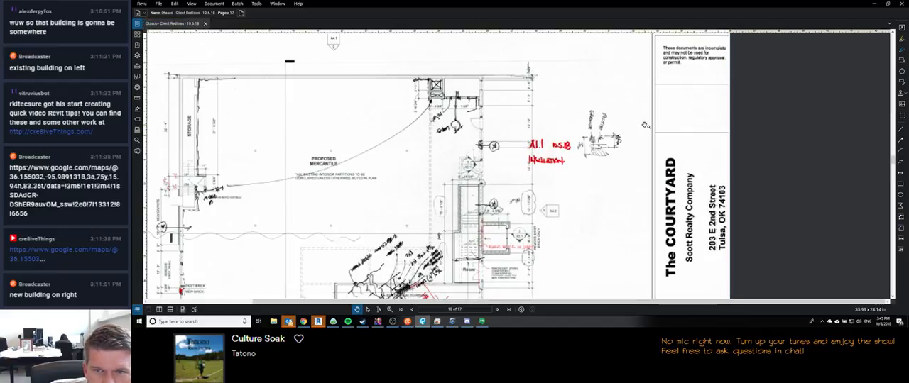
scroll(565, 123, down, 1)
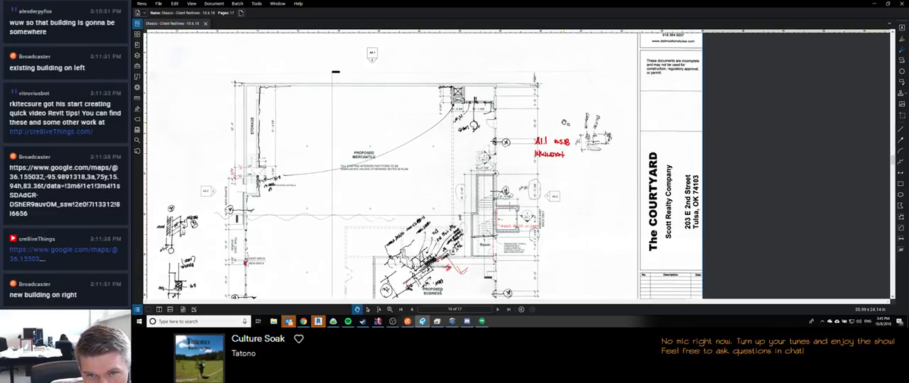
Step: Advance through redline pages 11 and 12, examining floor plan sheets A1.1 and A1.2 and their red notes
scroll(555, 99, down, 1)
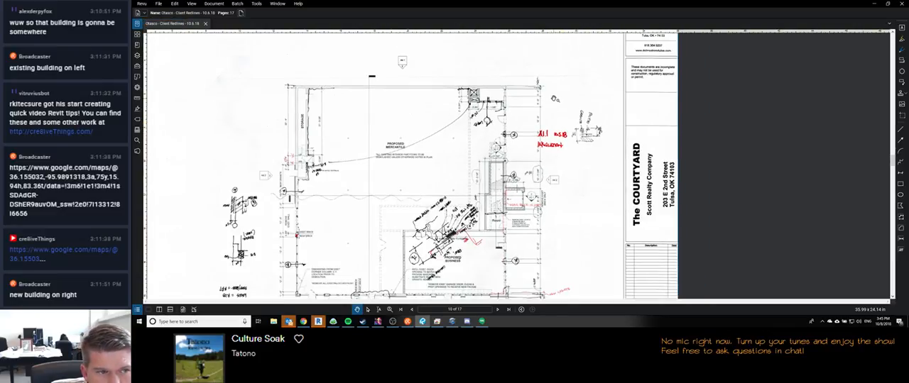
scroll(555, 99, down, 1)
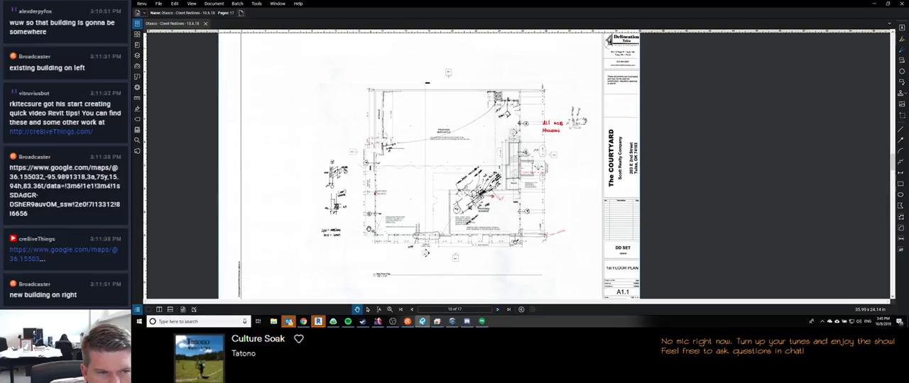
click(497, 311)
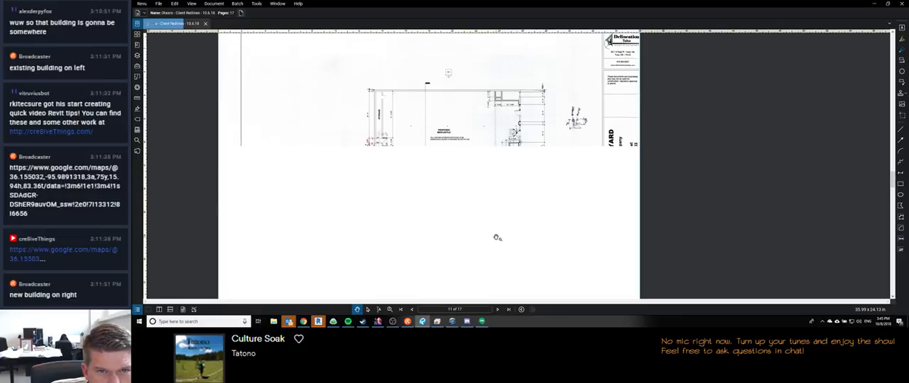
scroll(584, 120, up, 6)
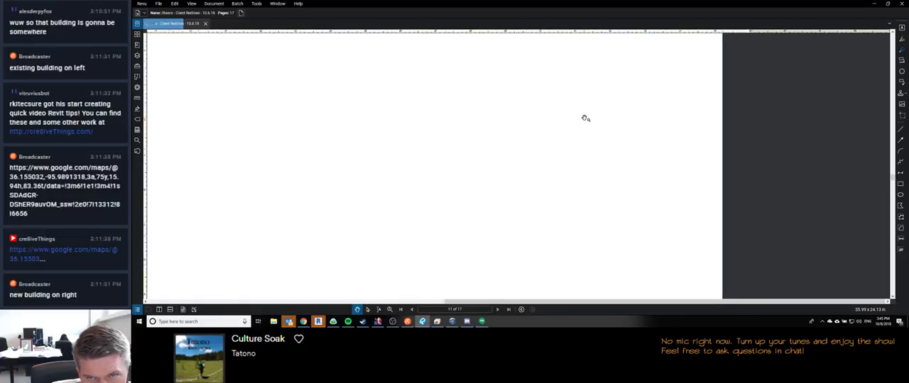
scroll(570, 134, down, 3)
scroll(571, 134, down, 1)
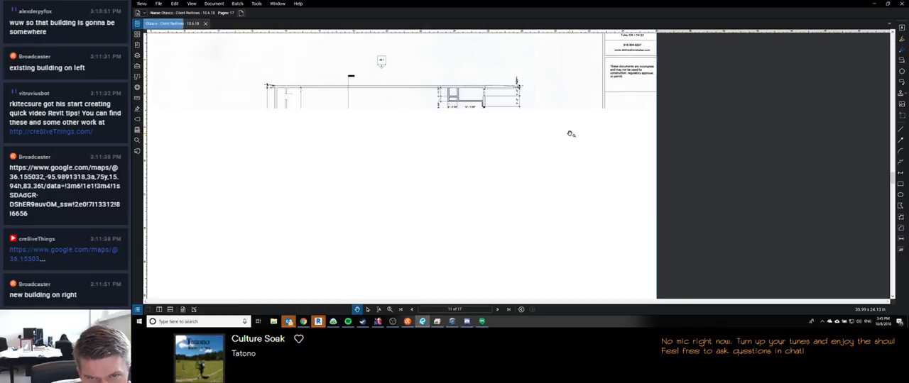
scroll(570, 134, up, 2)
scroll(571, 135, down, 2)
scroll(568, 134, down, 2)
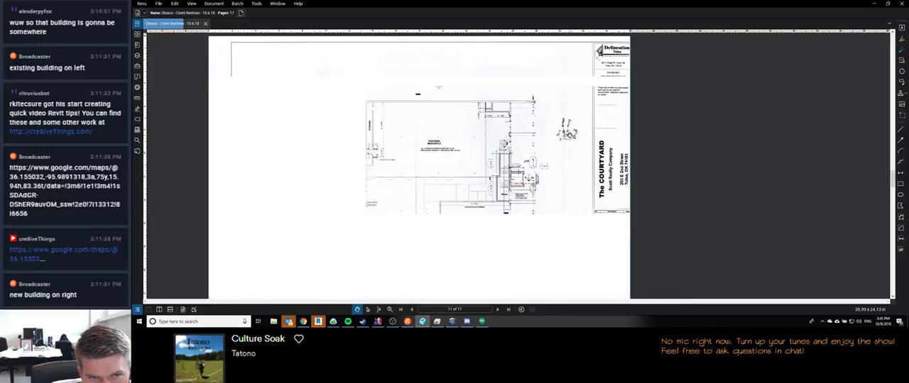
scroll(418, 152, down, 2)
scroll(518, 266, up, 2)
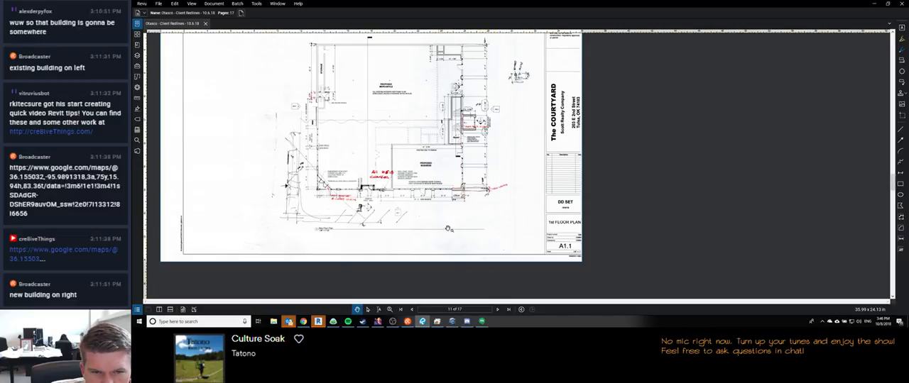
click(497, 310)
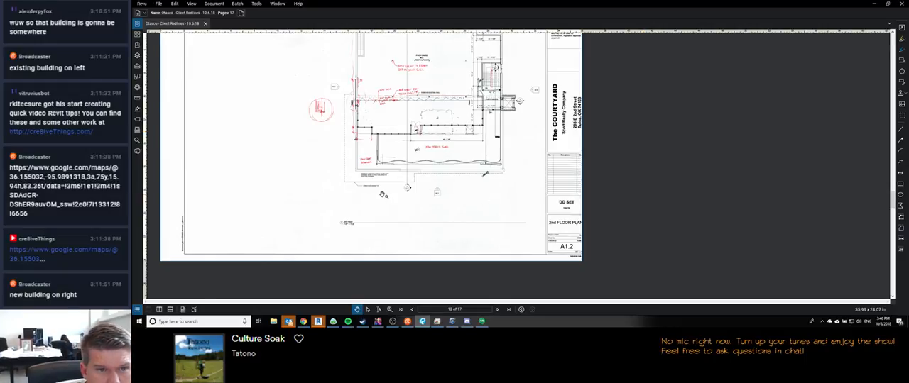
drag(425, 158, 426, 203)
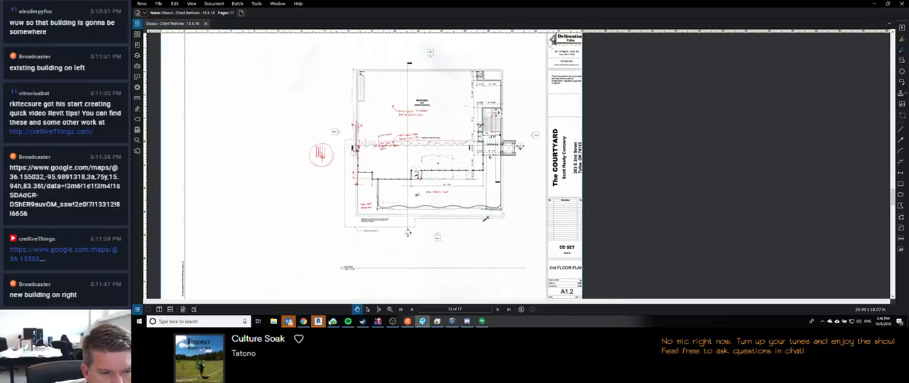
Step: Switch to the roof plan in Revit and leave the detail line command
mouse_move(423, 321)
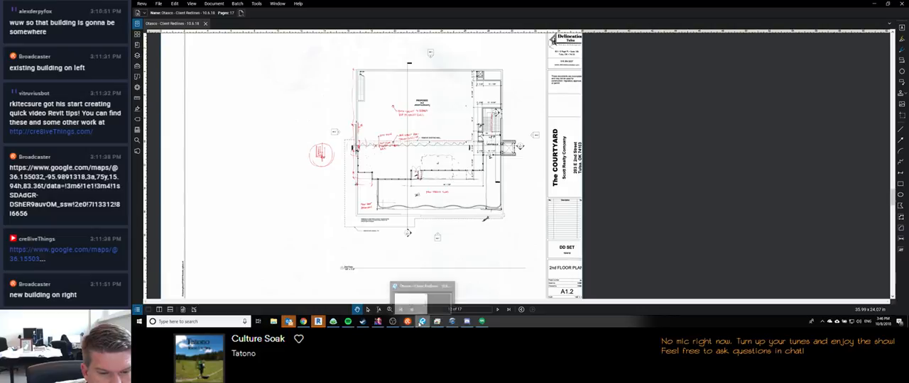
mouse_move(318, 322)
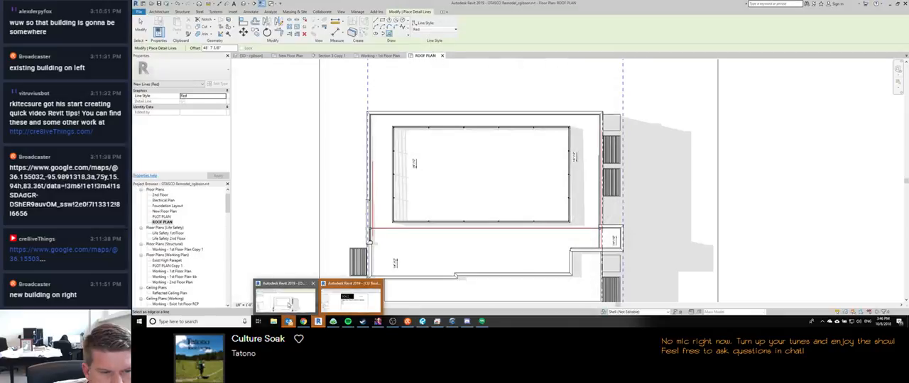
click(353, 292)
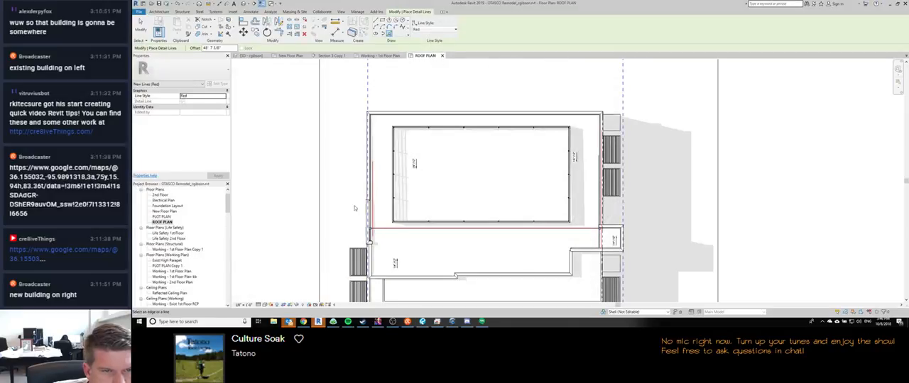
key(Escape)
Step: Look over the roof plan and check the properties of the terrace roof floor along its south edge
scroll(163, 263, down, 10)
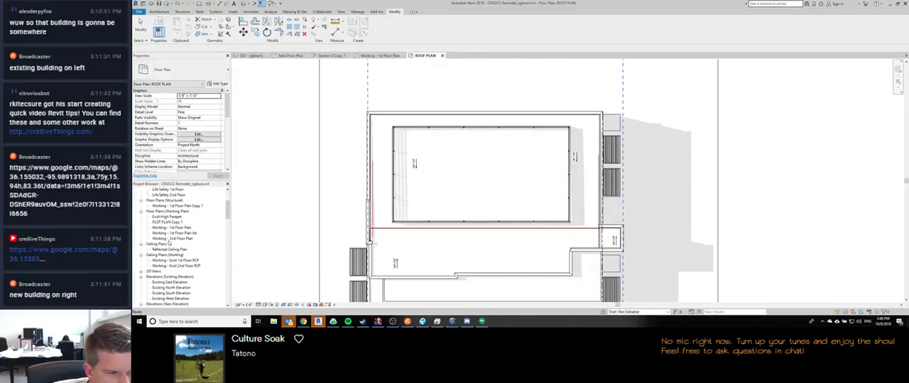
scroll(162, 254, down, 3)
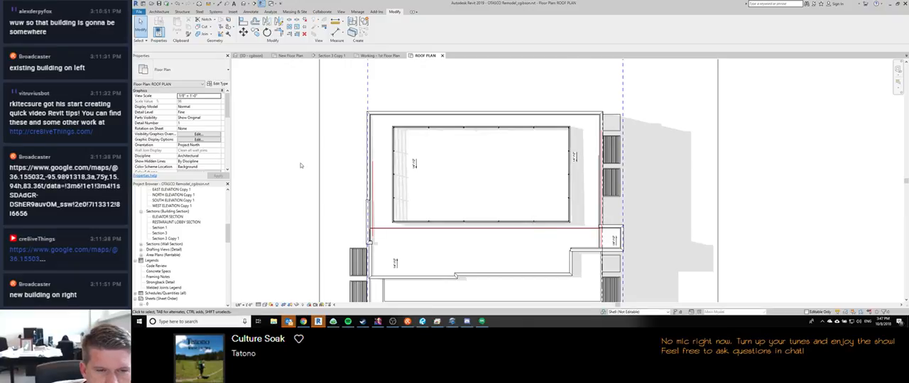
scroll(297, 165, down, 2)
scroll(377, 237, up, 3)
scroll(443, 235, down, 2)
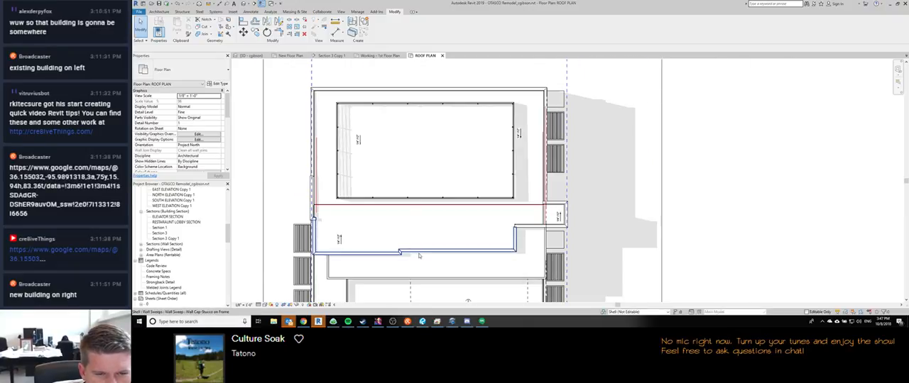
scroll(290, 171, down, 2)
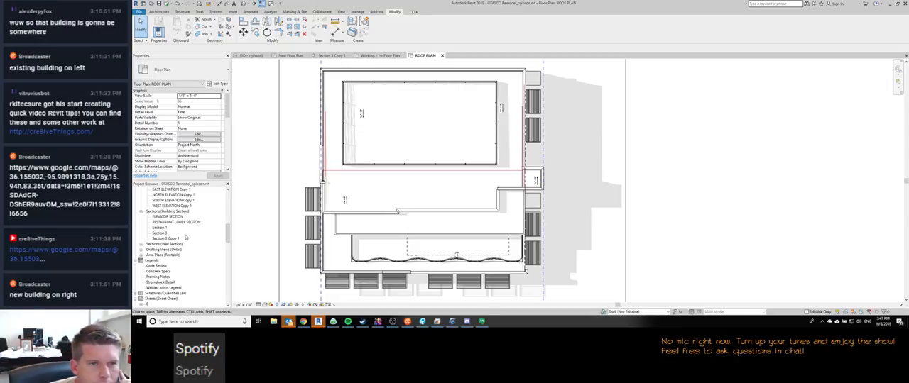
scroll(421, 144, down, 3)
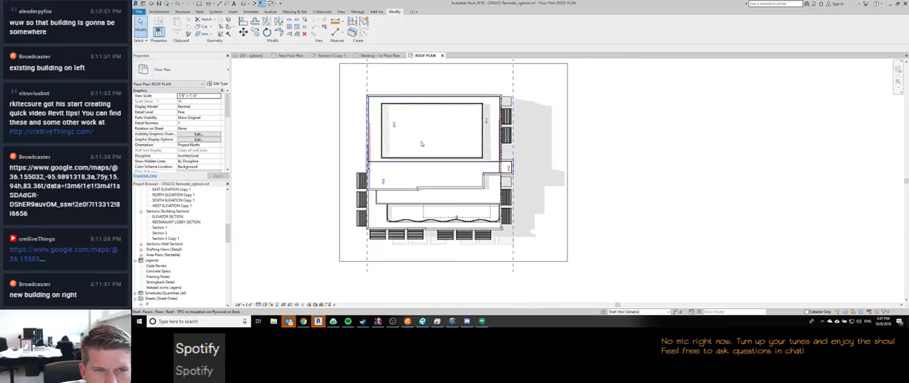
scroll(359, 114, up, 4)
scroll(346, 250, down, 3)
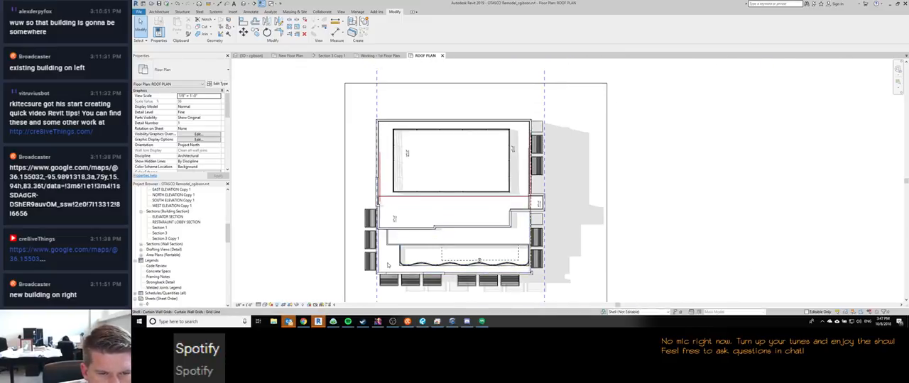
scroll(387, 252, up, 3)
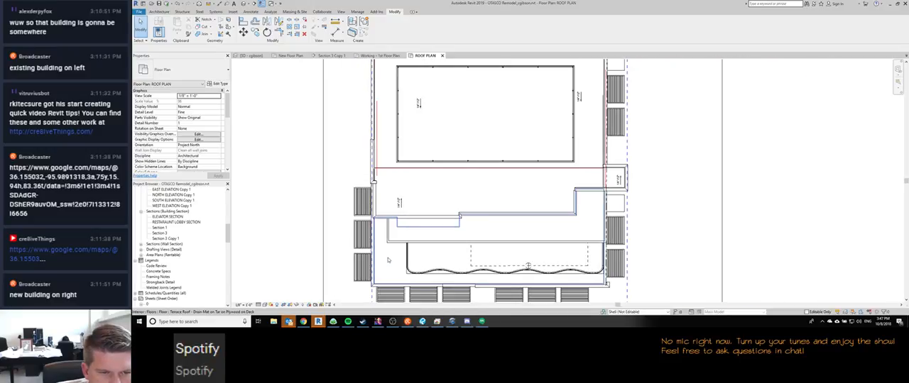
scroll(384, 208, down, 2)
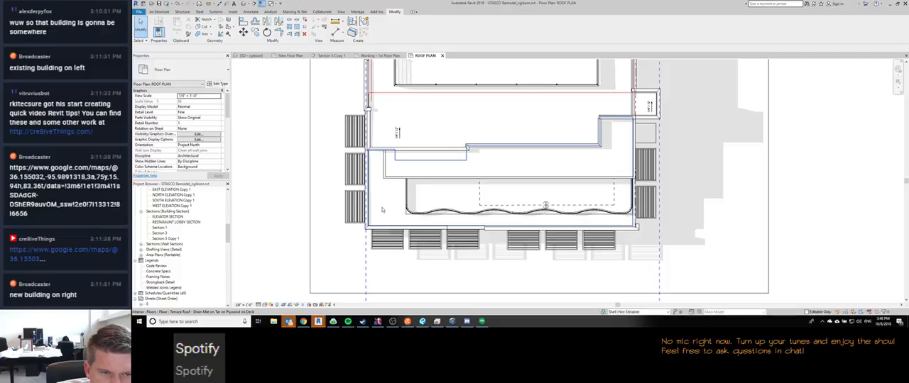
click(397, 213)
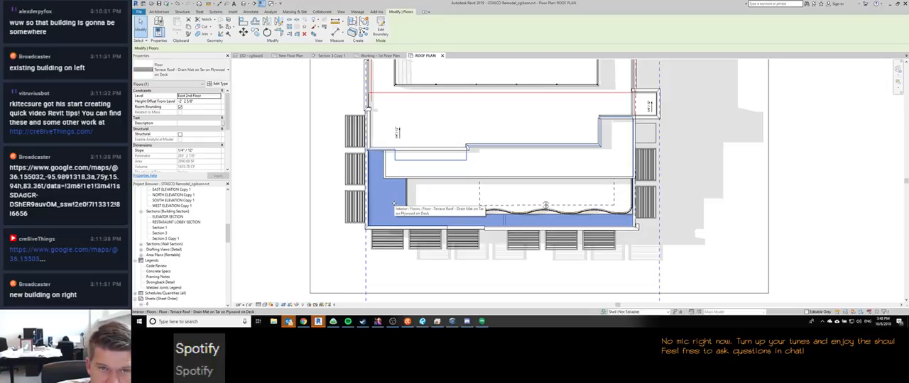
click(746, 210)
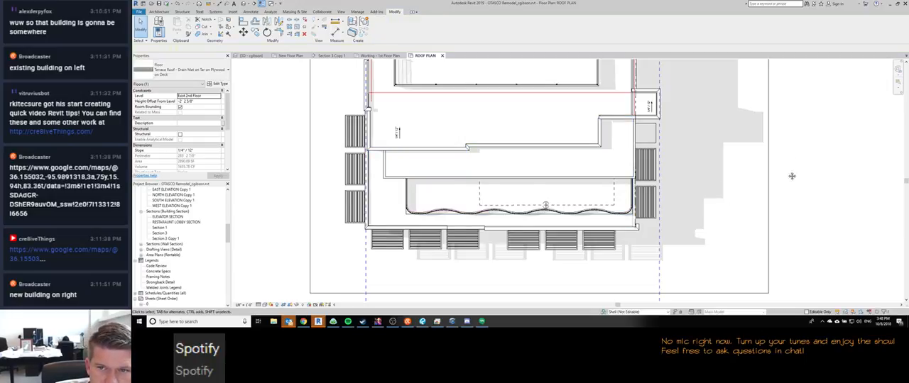
Step: Examine the main roof area and the small projecting roof on the east side of the roof plan
middle_drag(708, 155, 604, 192)
scroll(639, 190, down, 1)
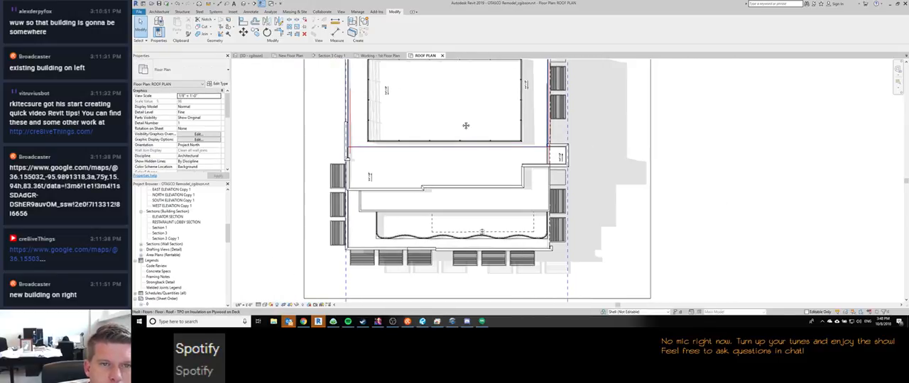
middle_drag(450, 91, 441, 143)
scroll(447, 149, down, 3)
middle_drag(431, 176, 441, 153)
scroll(441, 153, up, 4)
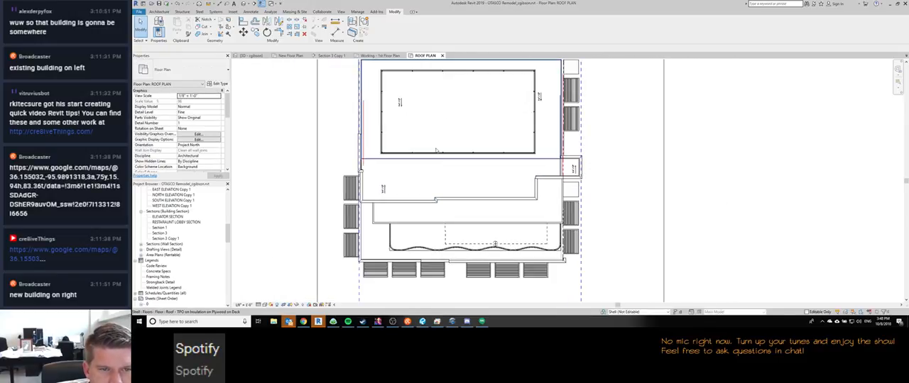
scroll(651, 185, down, 2)
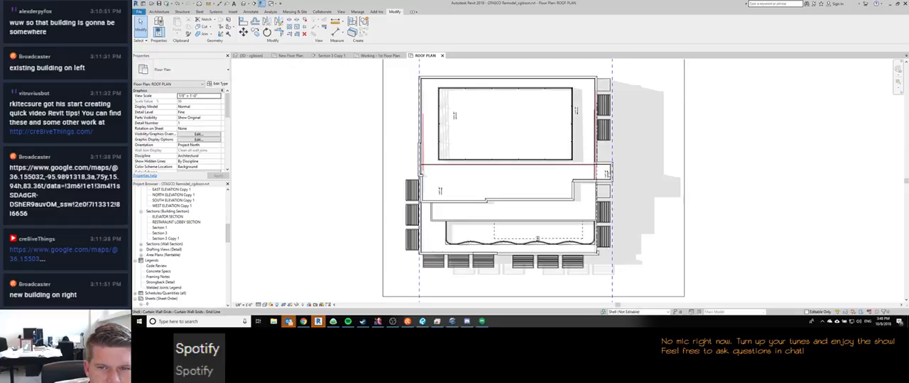
scroll(603, 174, up, 5)
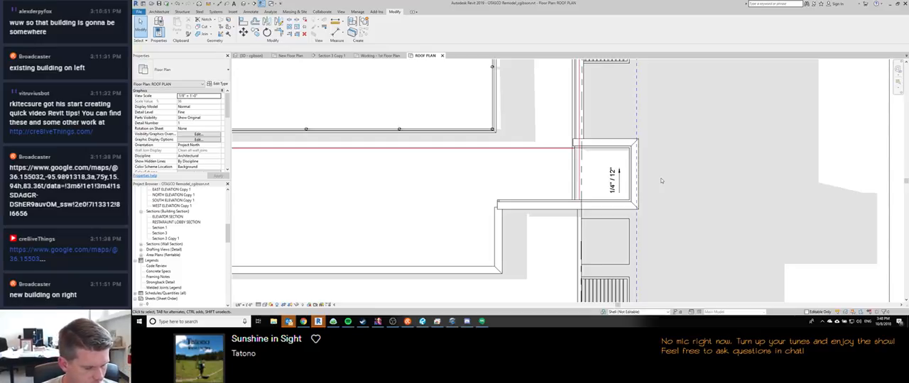
Step: Check the streaming window and the stream chat, and return to the roof plan
click(392, 321)
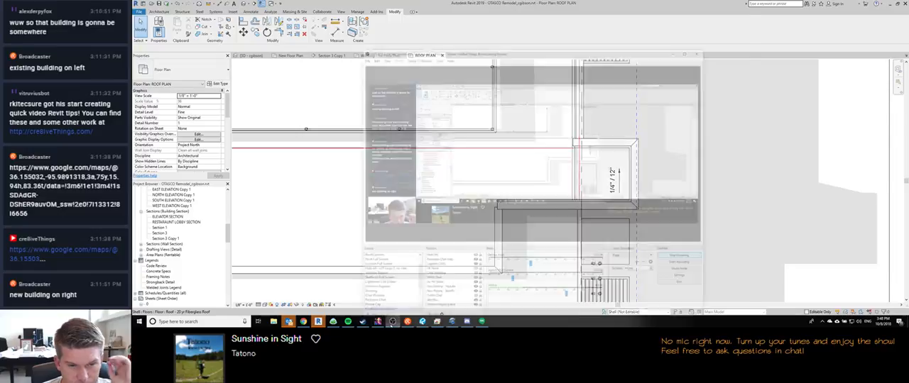
click(391, 321)
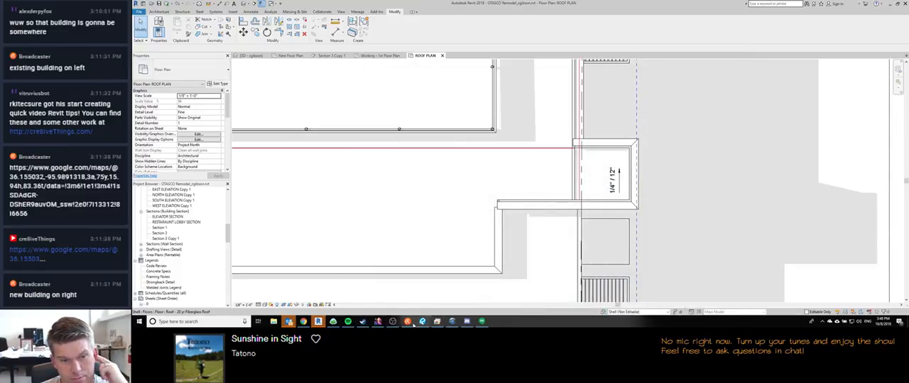
click(407, 322)
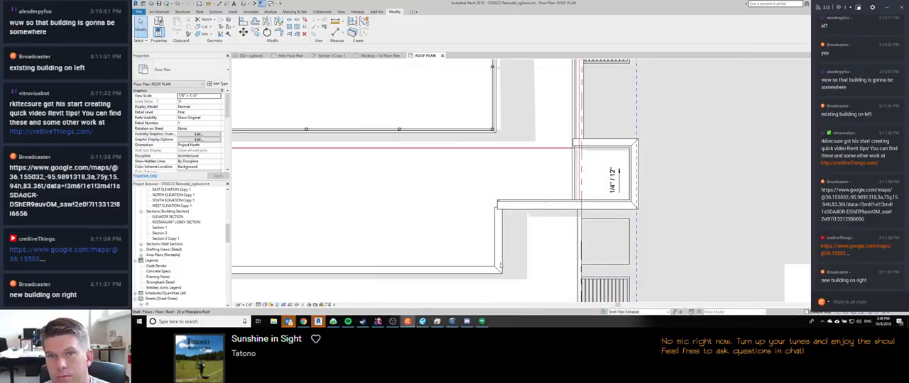
click(690, 174)
Step: Switch to Chrome to check the roof section reference image, and return to the roof plan in Revit
scroll(632, 198, down, 2)
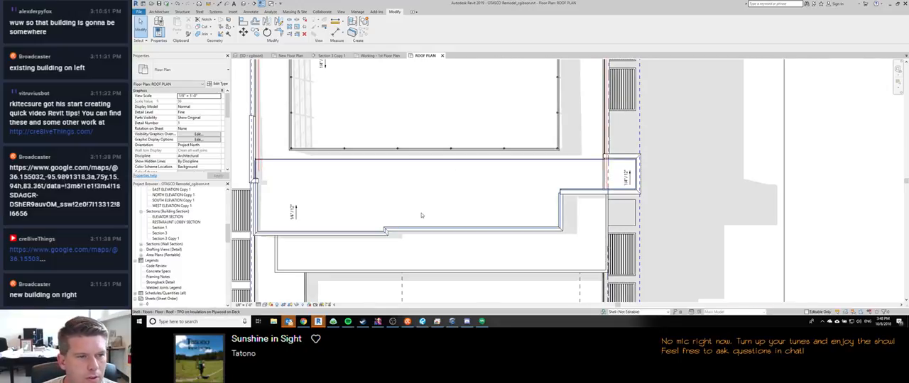
middle_drag(404, 184, 437, 246)
scroll(419, 213, down, 1)
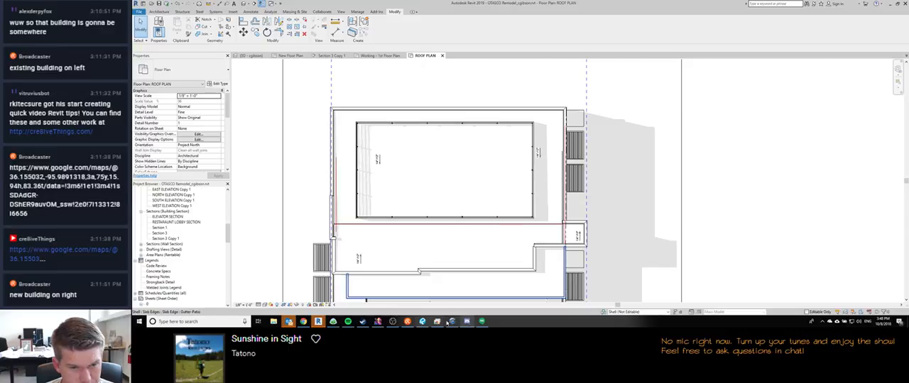
click(303, 321)
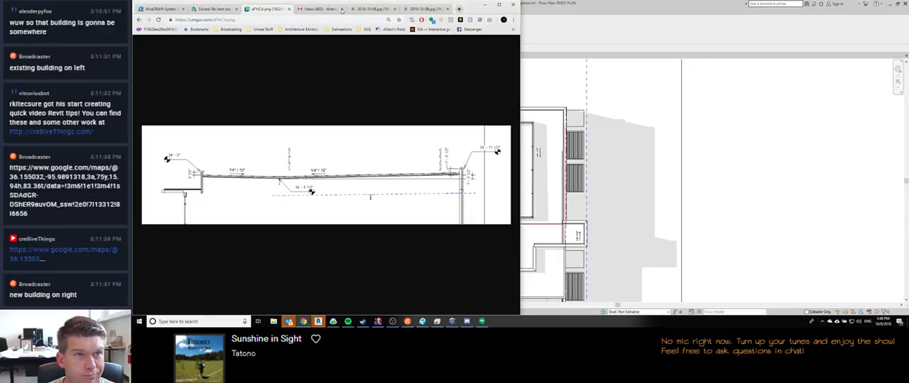
click(368, 9)
key(alt+Tab)
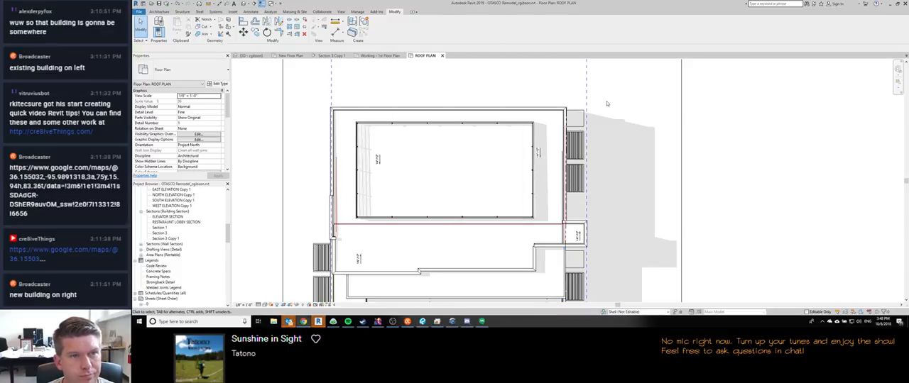
Step: Copy the vertical red guide line at the roof's west side 49' 11.5" to the east
click(336, 176)
key(c)
key(o)
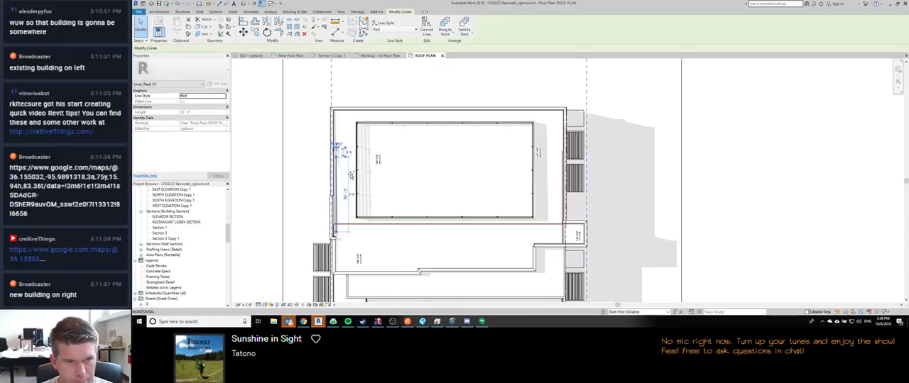
click(337, 175)
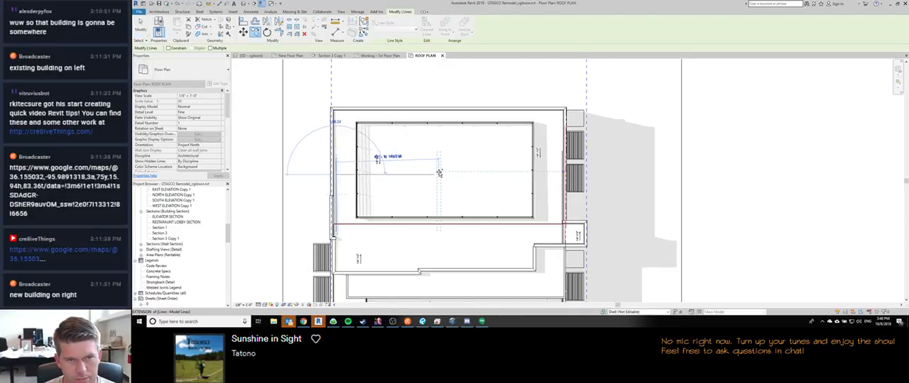
text(4)
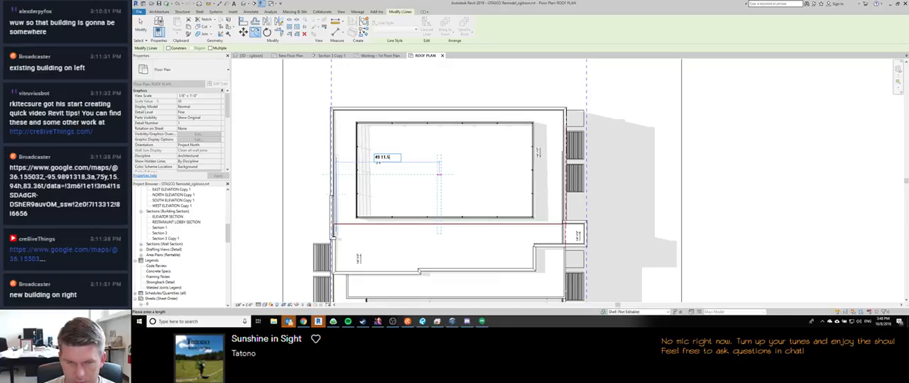
text(9 11.5)
key(Return)
click(429, 83)
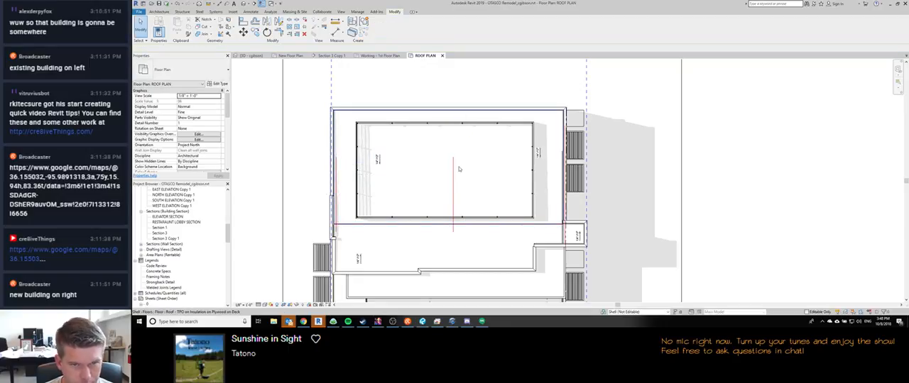
Step: Extend the copied red guide line north to the inner face of the north parapet wall
scroll(452, 124, up, 5)
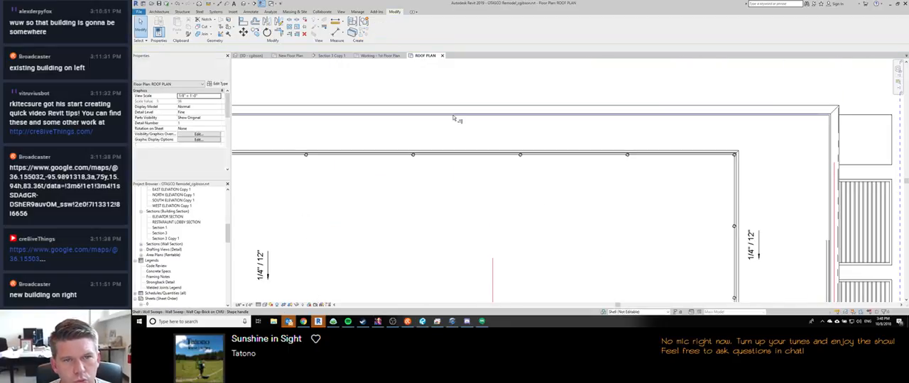
key(t)
key(r)
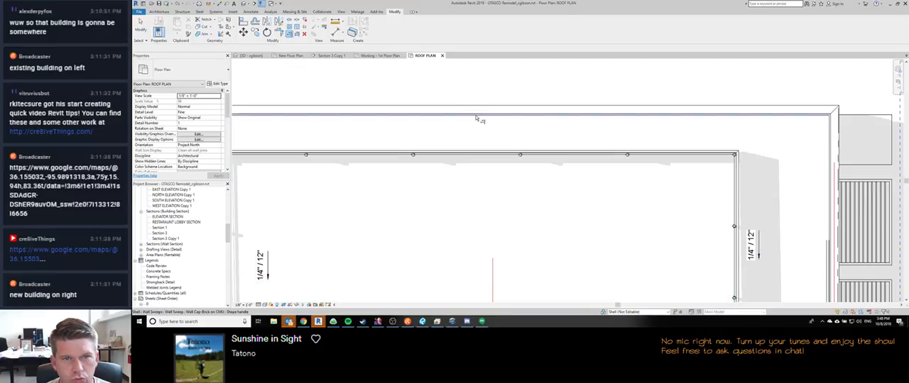
click(476, 118)
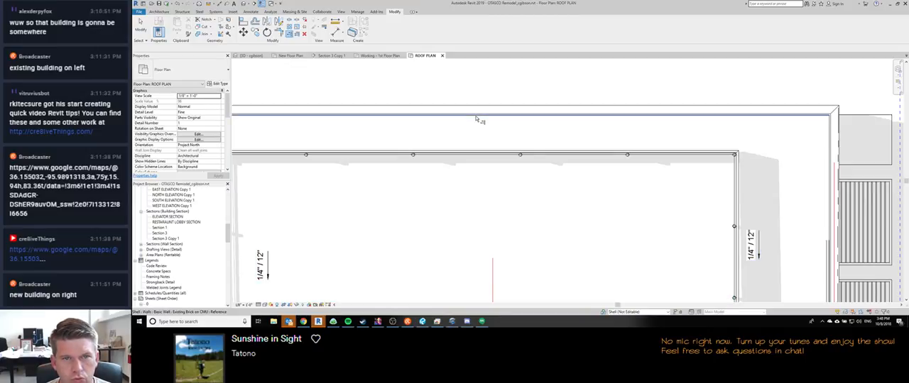
click(493, 273)
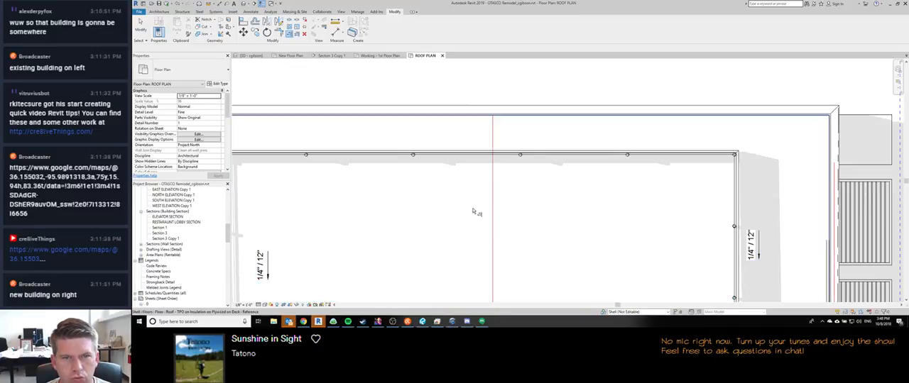
Step: Temporarily hide the wall cap sweep along the stepped south parapet in the roof plan
scroll(482, 195, down, 3)
middle_drag(483, 192, 482, 98)
middle_drag(469, 210, 463, 124)
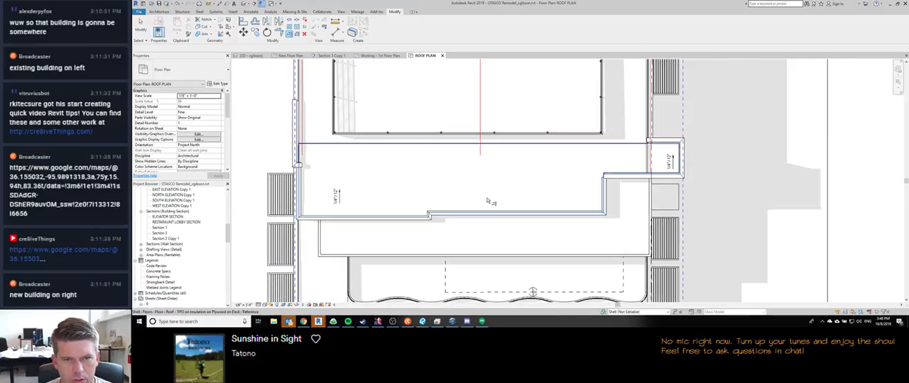
scroll(491, 208, up, 2)
key(Escape)
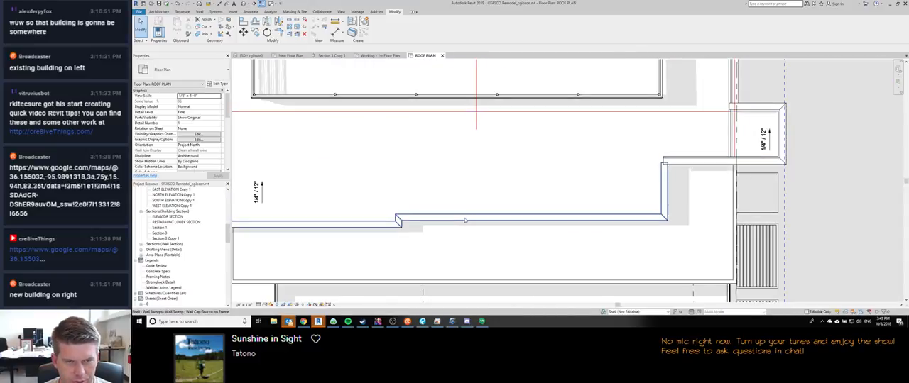
click(466, 219)
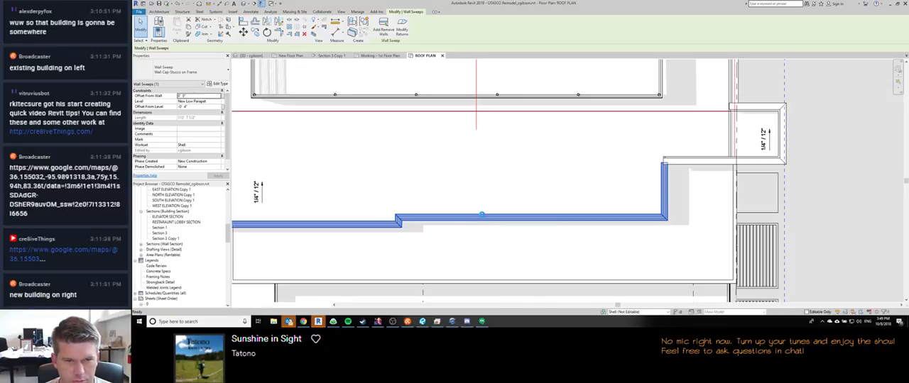
key(h)
key(h)
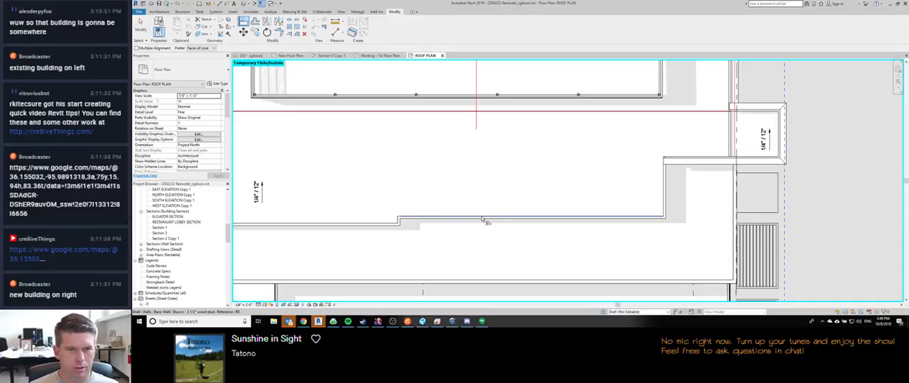
key(a)
key(l)
click(483, 218)
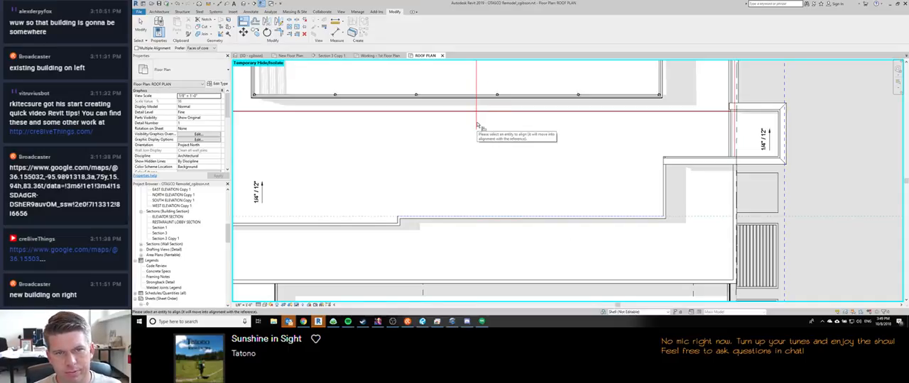
key(Escape)
key(Escape)
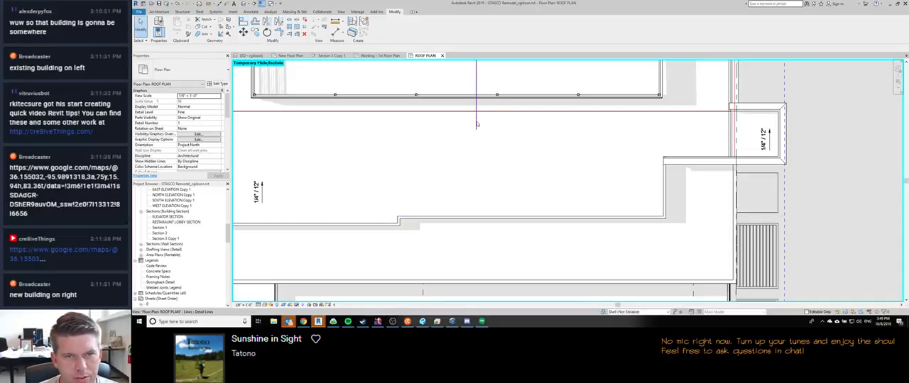
Step: Extend the middle red guide line south to the stepped south parapet wall
key(t)
key(r)
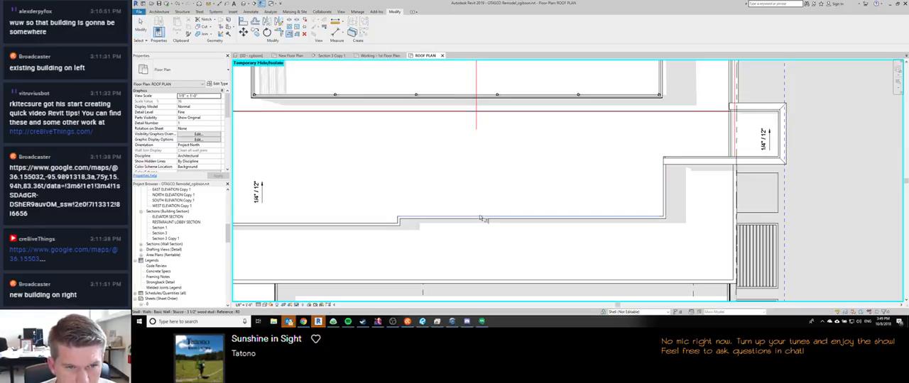
scroll(476, 193, down, 3)
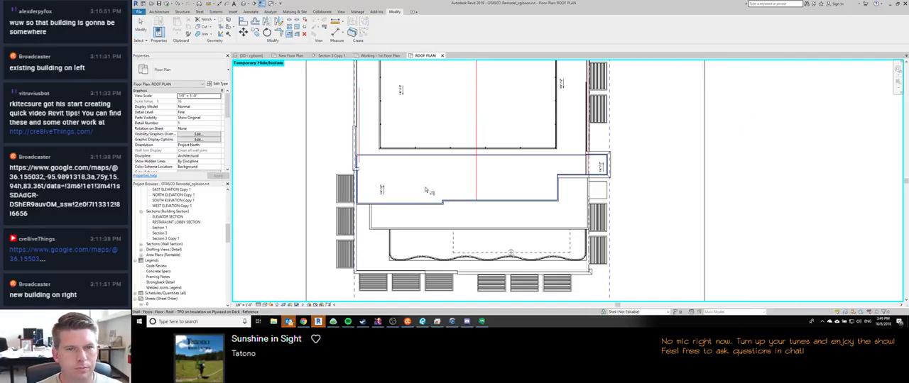
middle_drag(405, 173, 420, 233)
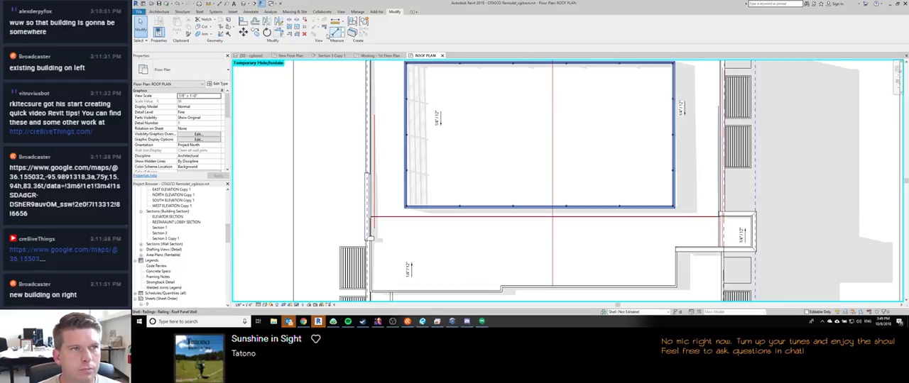
Step: Switch to the CU BoulderVC_Arch_2017_detached model, open its default 3D view and turn off the section box
mouse_move(318, 322)
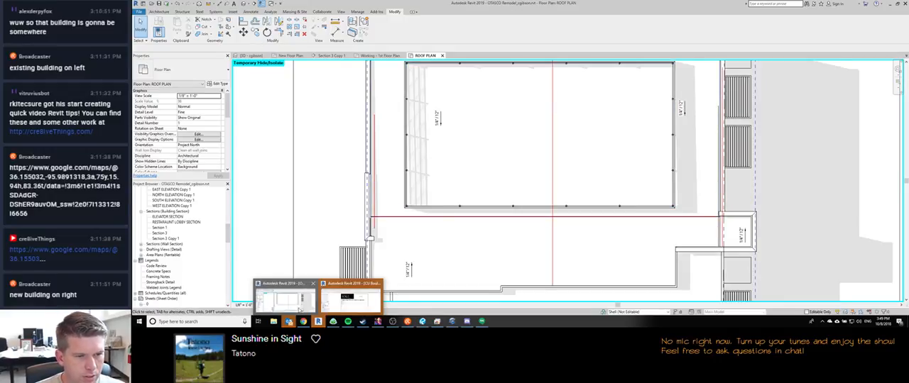
click(352, 292)
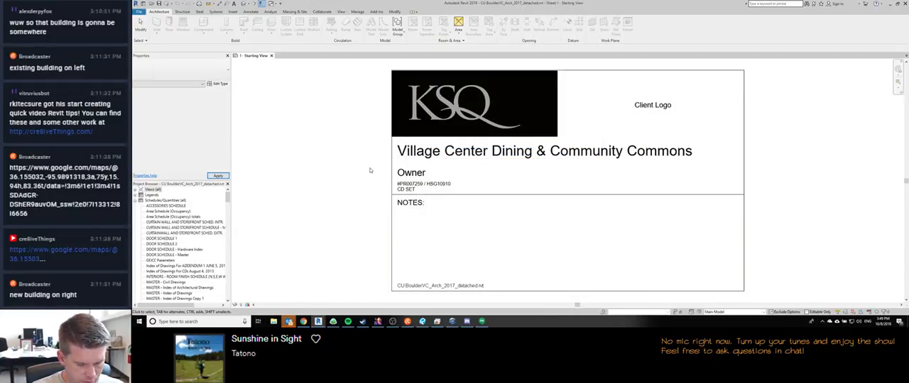
key(3)
key(d)
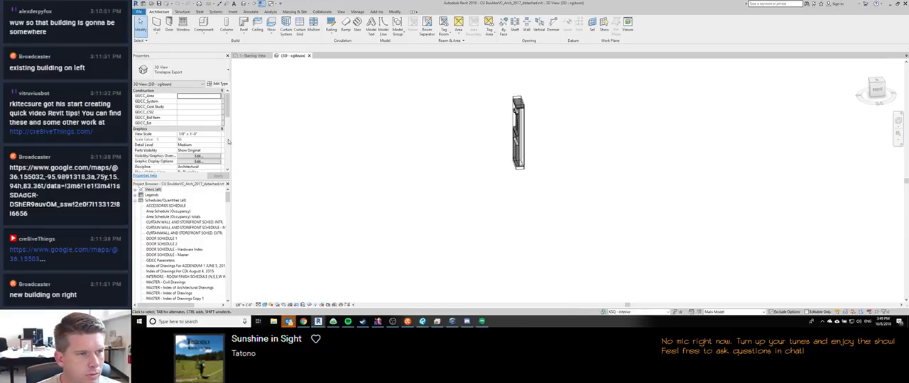
scroll(225, 141, down, 5)
click(180, 151)
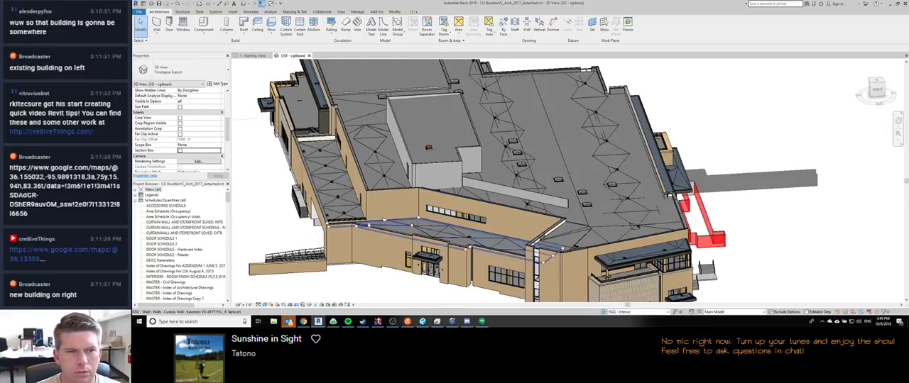
Step: Select a Josam 22200 roof drain on the lower roof and open its family for editing
scroll(353, 241, up, 5)
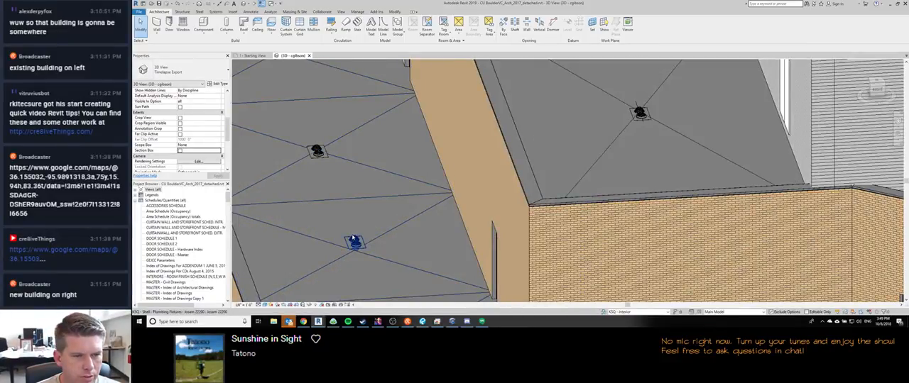
click(328, 234)
shift+middle_drag(328, 234, 330, 218)
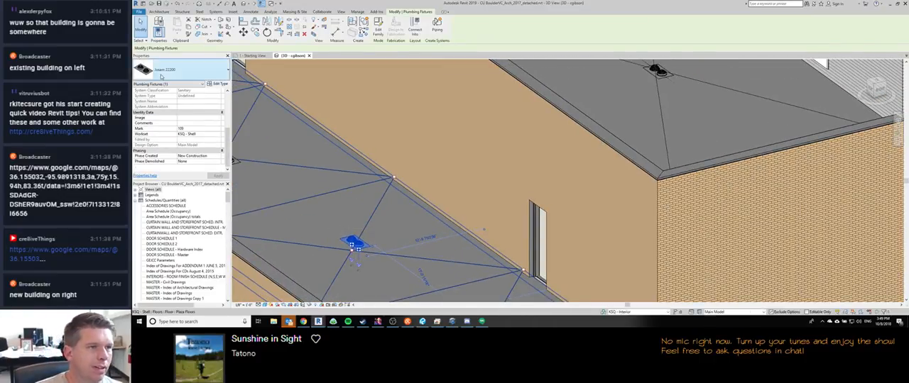
click(380, 30)
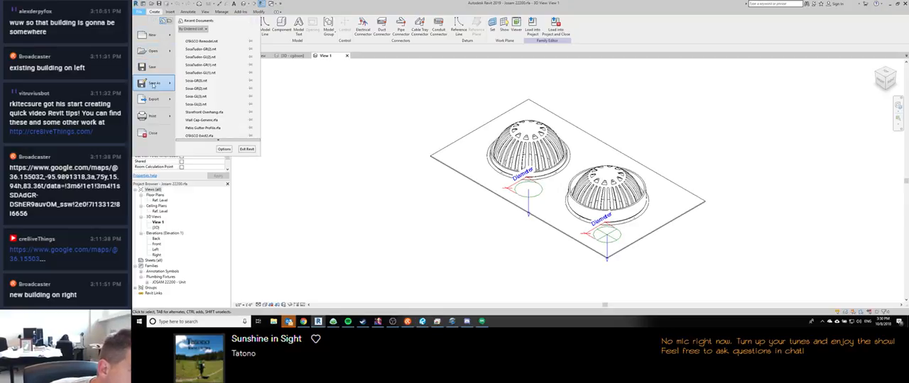
Step: Start saving the Josam 22200 family as a new file and browse to the Plumbing Fixtures folder in THE Library
mouse_move(154, 83)
click(194, 63)
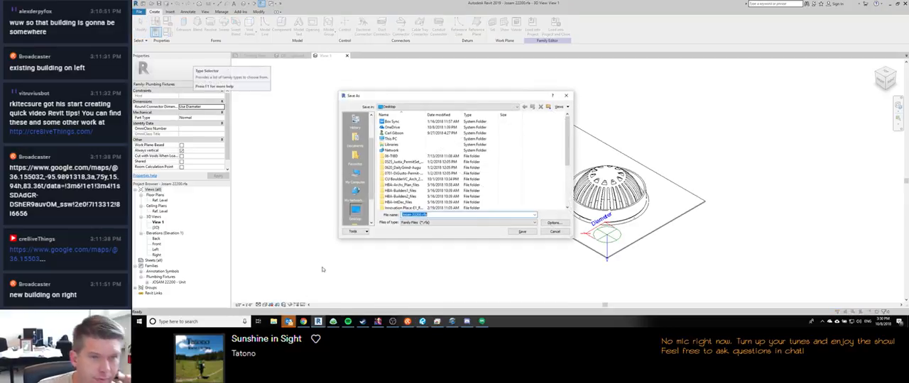
click(355, 137)
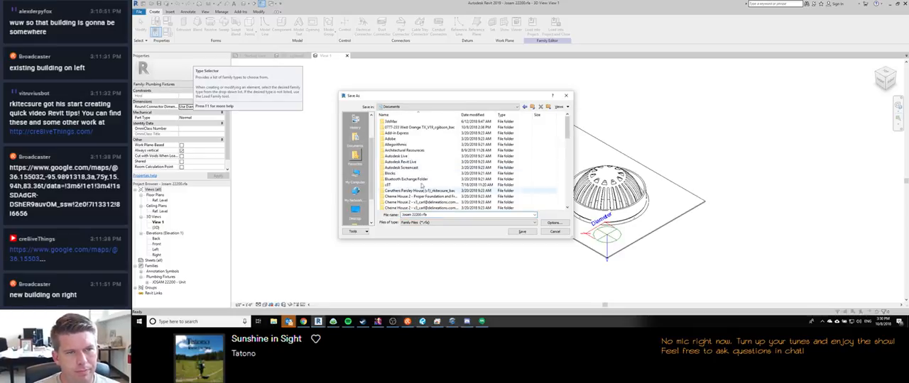
click(517, 107)
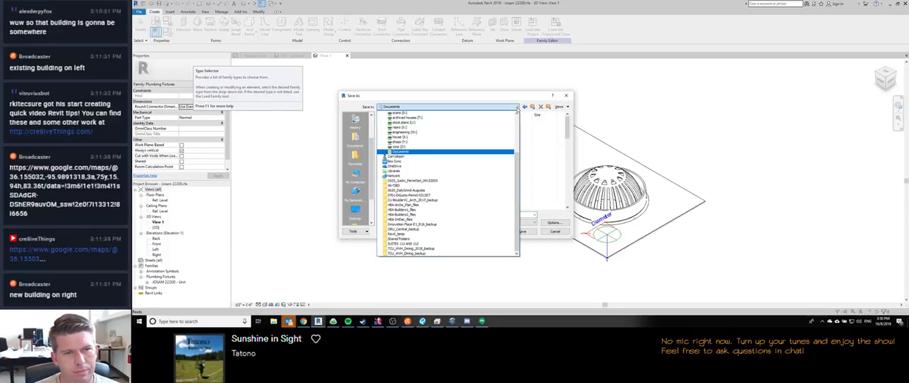
click(517, 108)
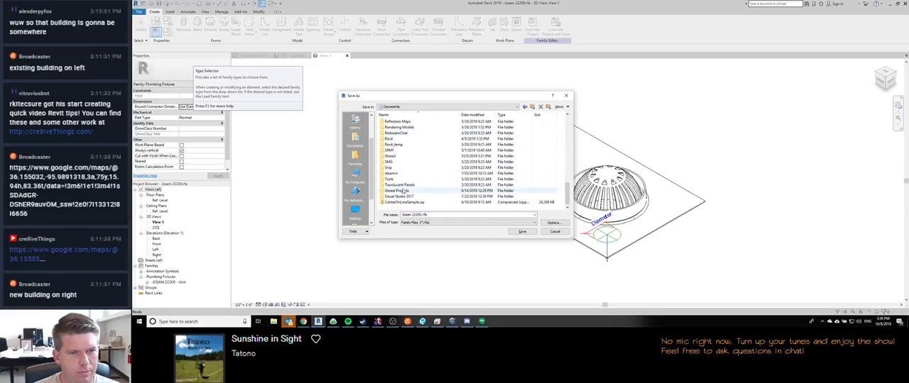
scroll(354, 190, down, 3)
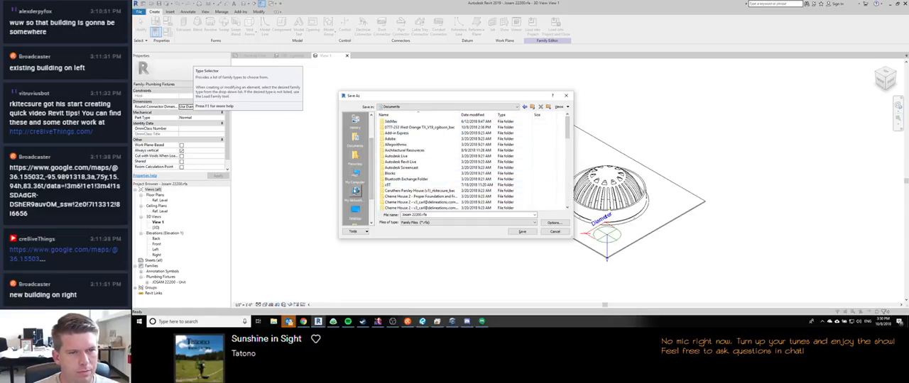
scroll(355, 164, up, 3)
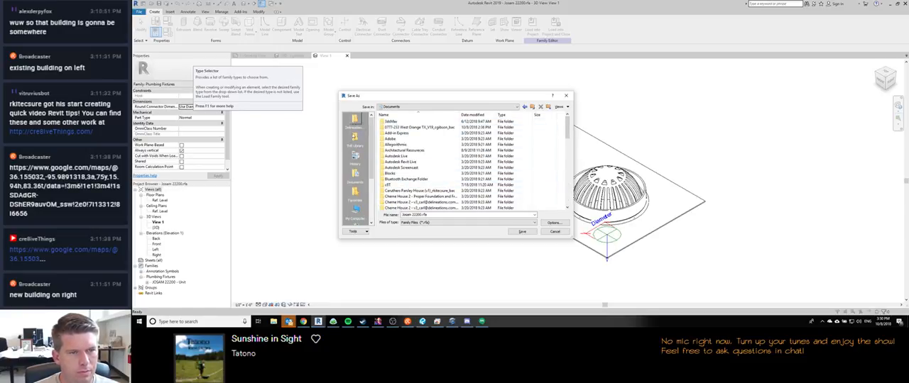
scroll(395, 153, down, 5)
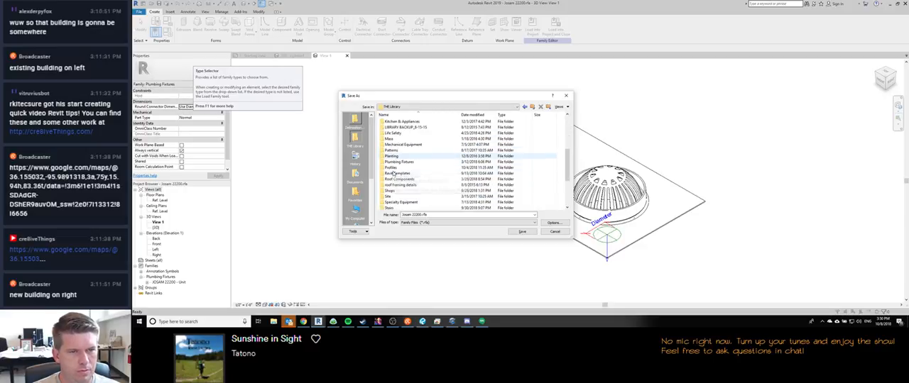
double_click(393, 162)
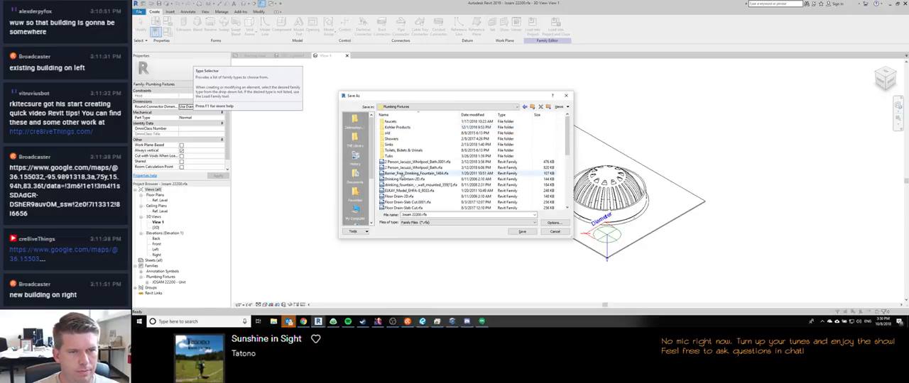
Step: Create a folder named Roof Drains inside Plumbing Fixtures and save the family there as Josam 22200.rfa
scroll(402, 164, down, 1)
scroll(403, 166, up, 3)
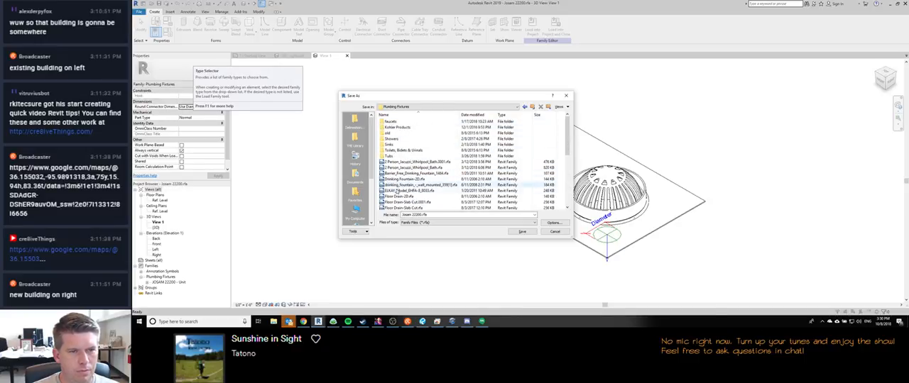
scroll(397, 160, down, 5)
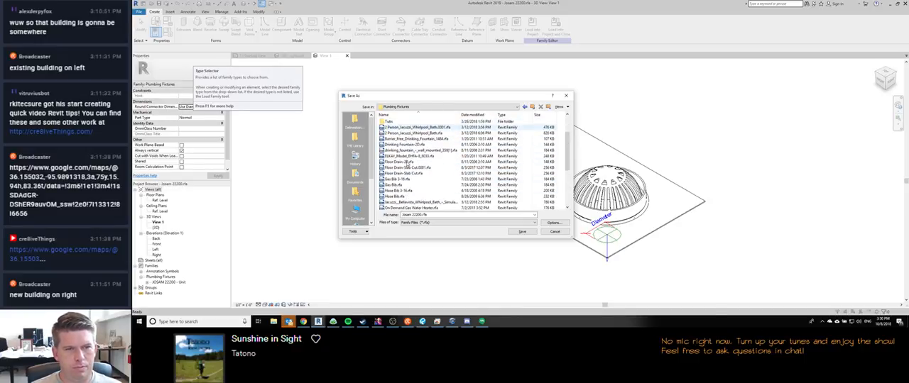
scroll(407, 165, down, 2)
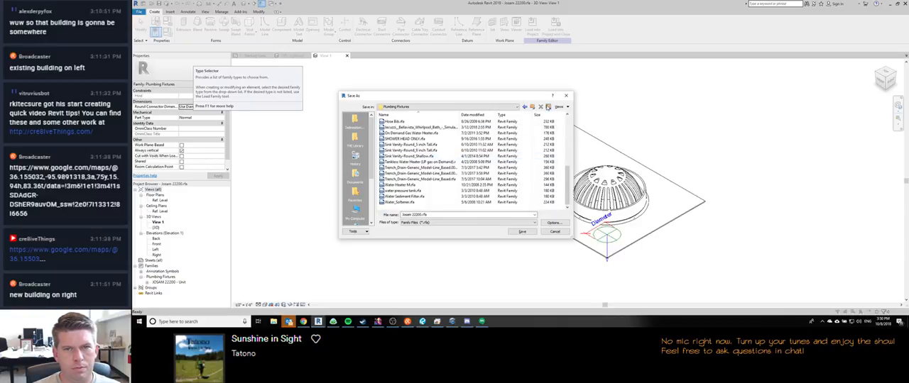
key(ctrl+shift+n)
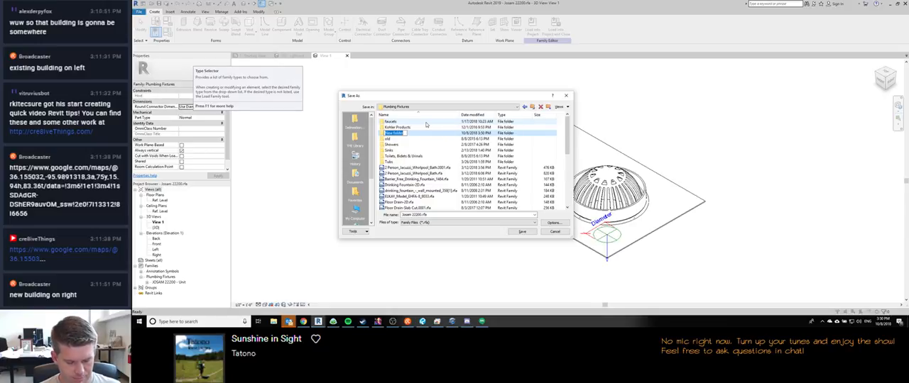
text(Roof Drains)
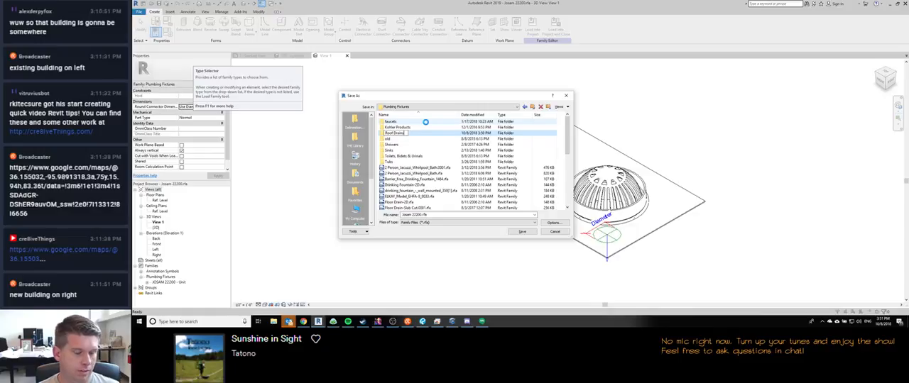
key(Return)
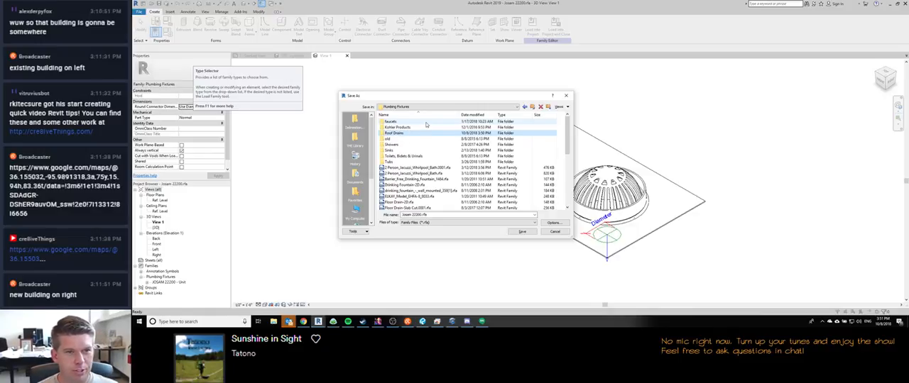
key(Return)
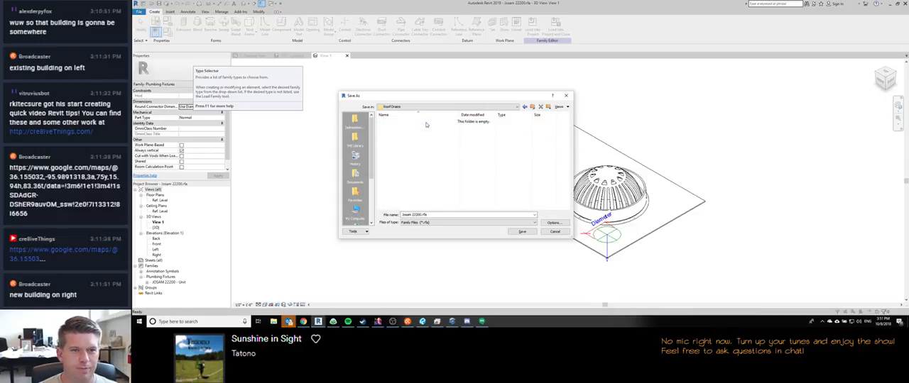
click(514, 235)
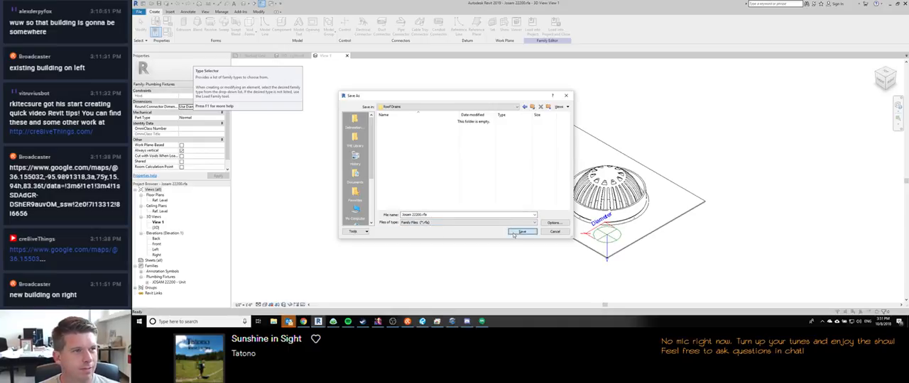
Step: Leave the roof drain family and switch back to the OTASCO Remodel project's roof plan
mouse_move(288, 322)
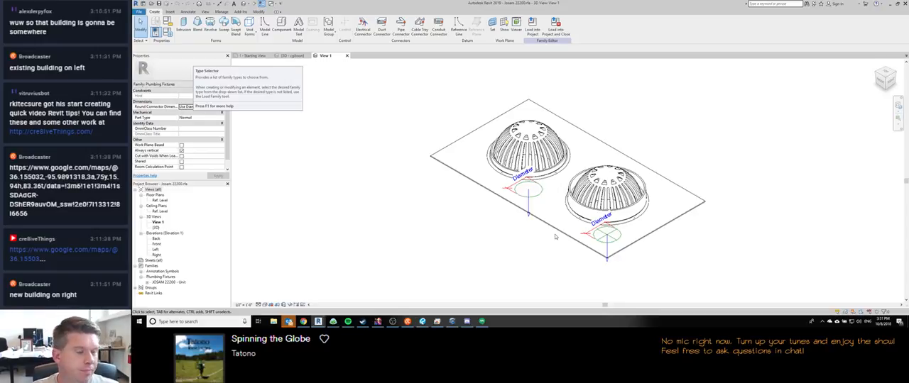
scroll(619, 120, down, 1)
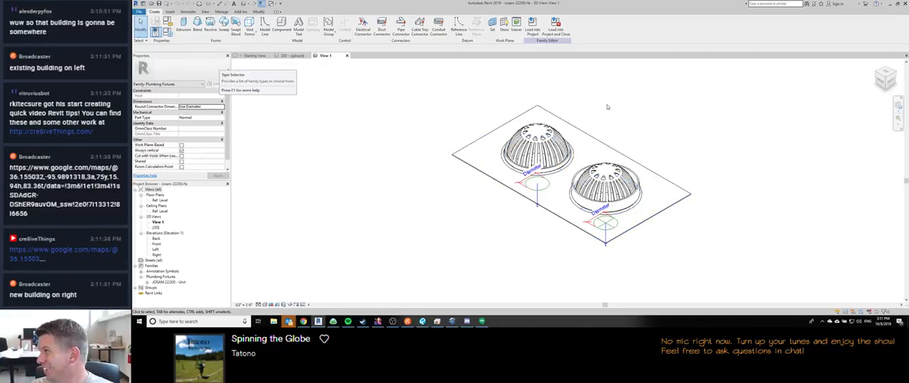
scroll(695, 97, down, 1)
scroll(459, 117, down, 1)
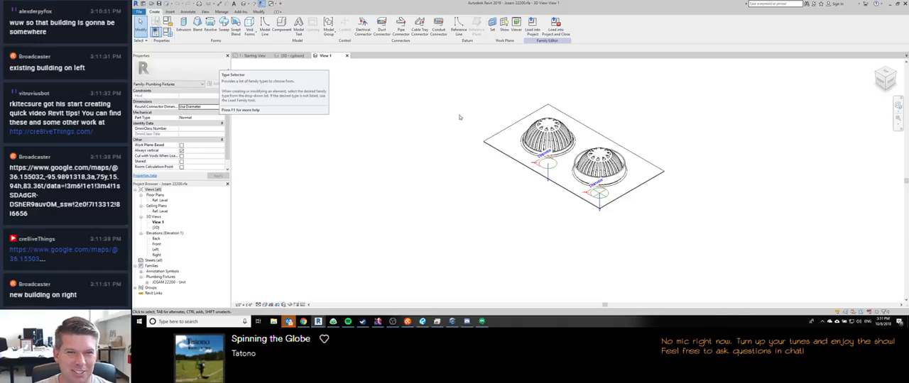
middle_drag(414, 101, 374, 131)
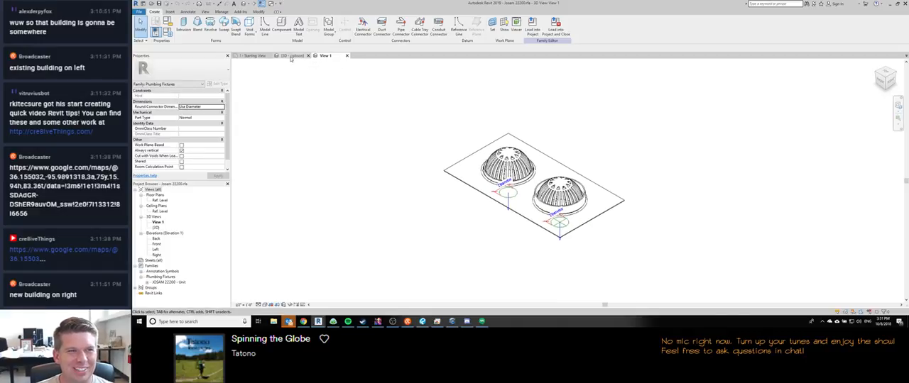
click(890, 5)
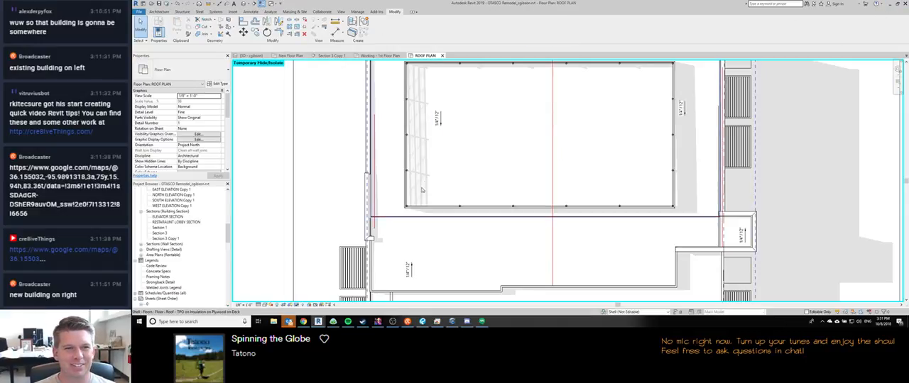
scroll(425, 183, down, 2)
scroll(426, 182, down, 1)
scroll(392, 209, up, 4)
middle_drag(384, 199, 345, 197)
scroll(345, 198, up, 2)
scroll(346, 197, up, 2)
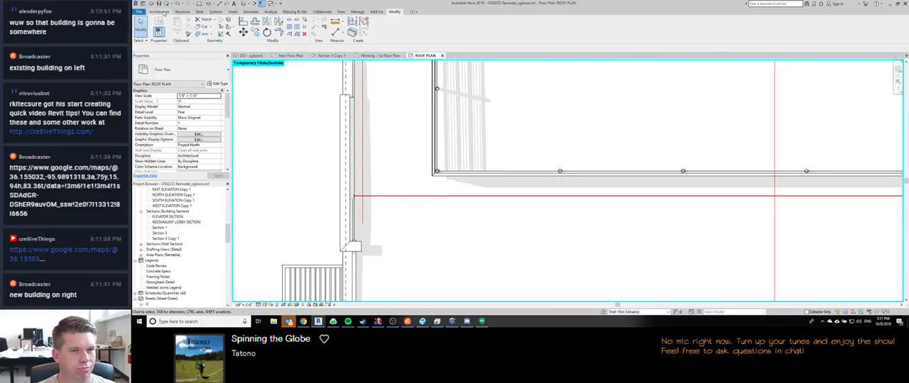
click(159, 12)
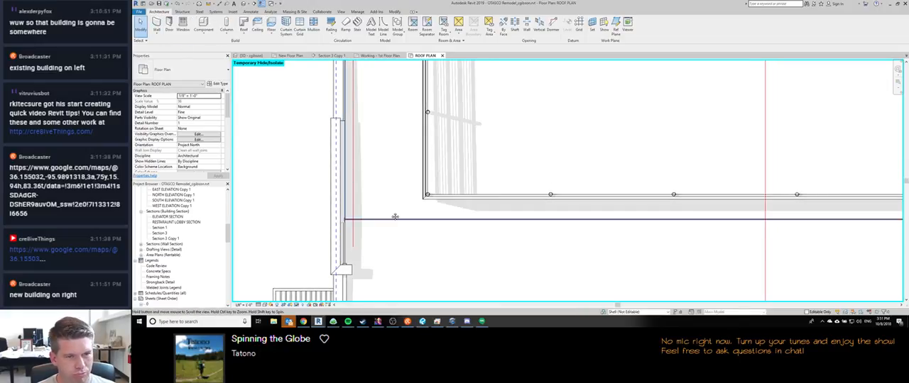
scroll(387, 209, down, 2)
key(c)
key(m)
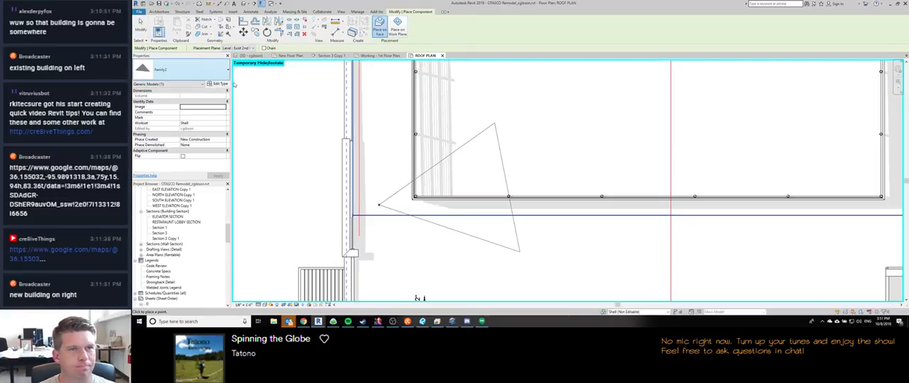
click(220, 84)
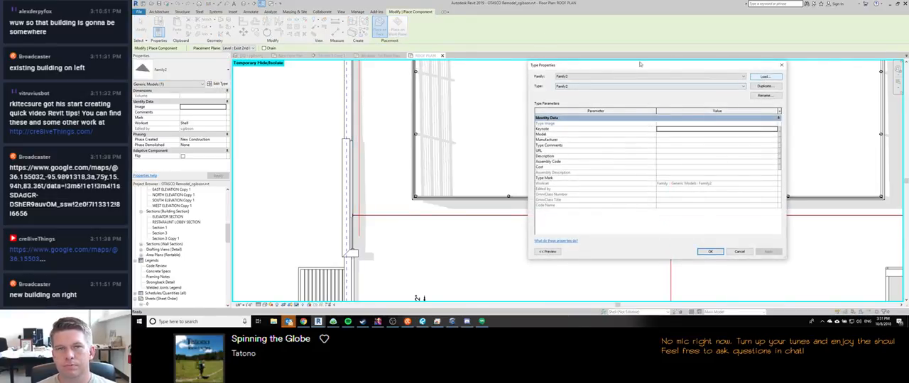
key(Escape)
Step: Leave component placement, start loading a family into the project and go to THE Library folder
click(231, 12)
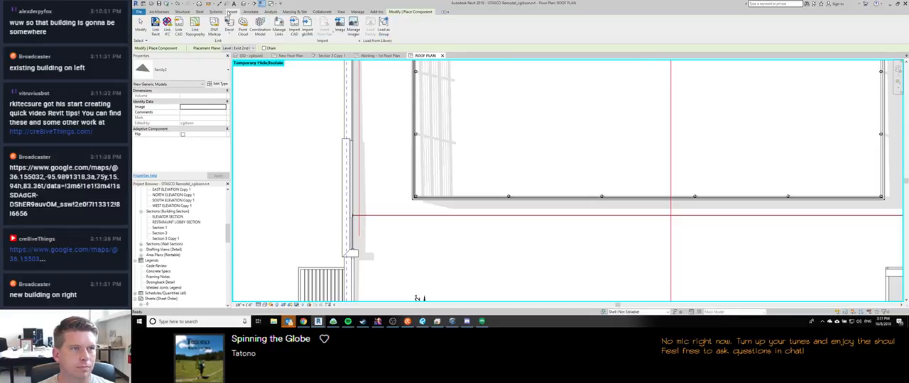
key(Escape)
click(371, 30)
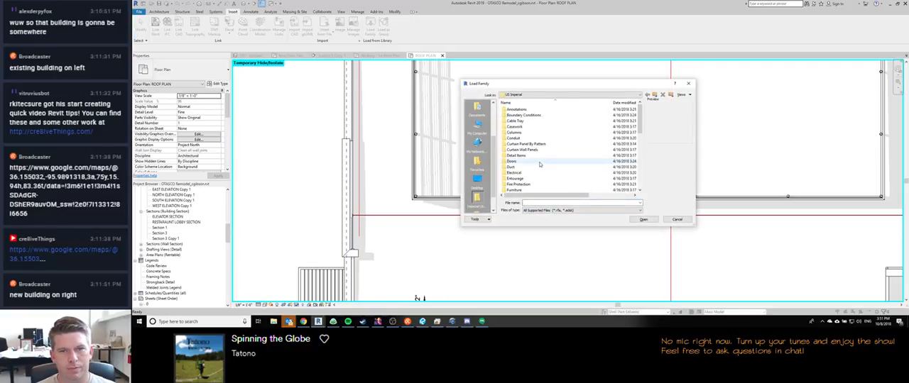
scroll(540, 164, down, 8)
scroll(538, 152, up, 8)
scroll(480, 162, up, 3)
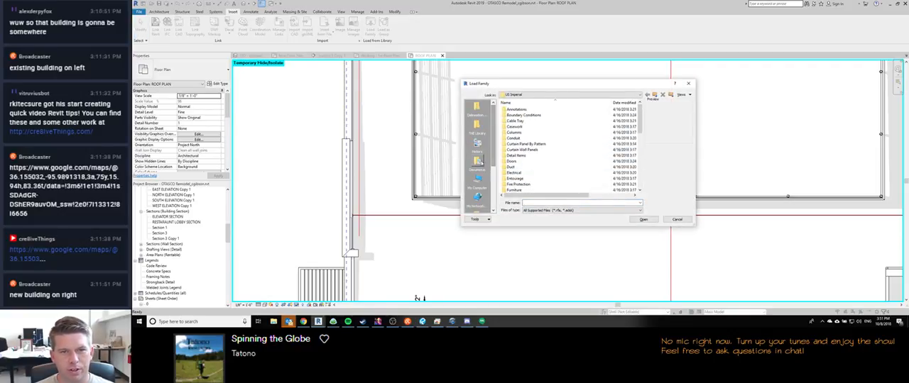
click(477, 126)
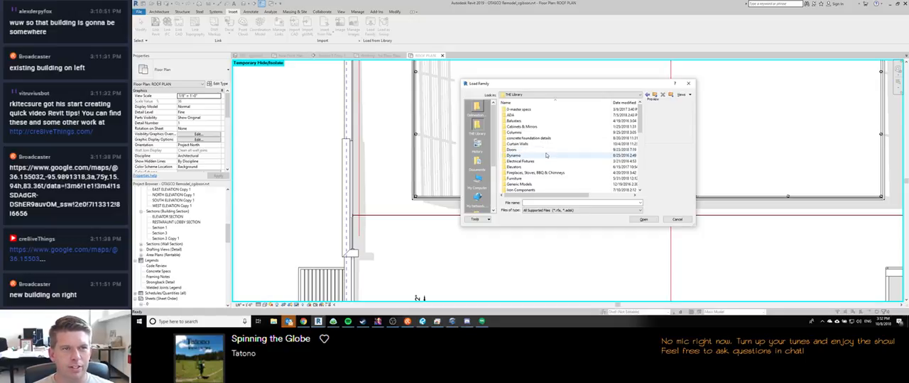
Step: Load the Josam 22200 family from the Roof Drains folder inside Plumbing Fixtures into the project
scroll(541, 162, down, 4)
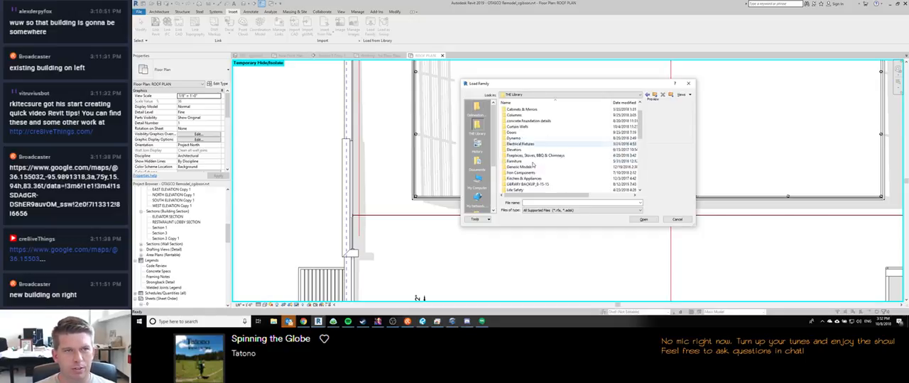
scroll(531, 165, down, 4)
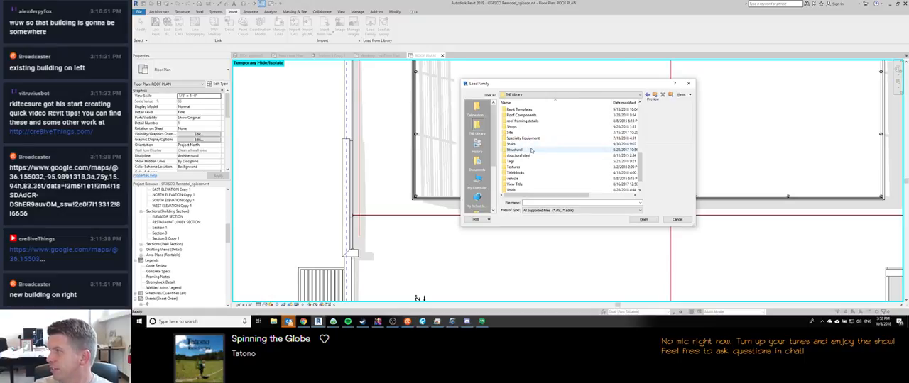
scroll(538, 153, up, 4)
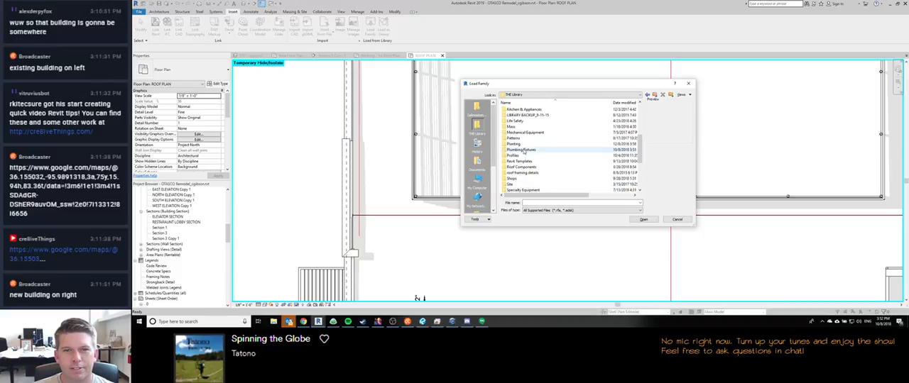
scroll(532, 190, down, 1)
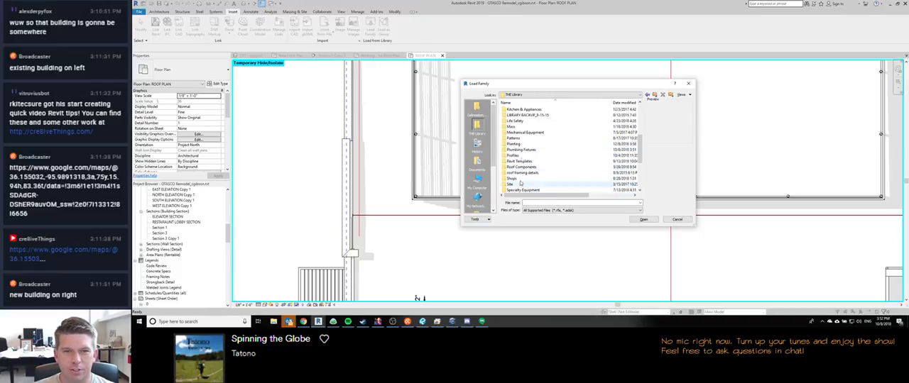
scroll(523, 173, down, 1)
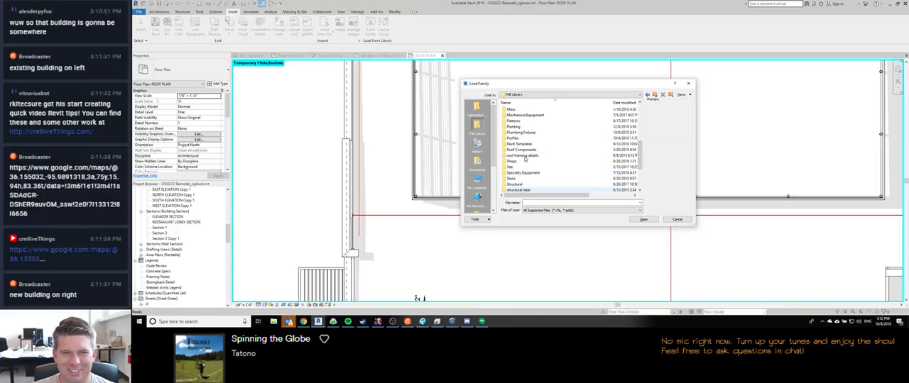
double_click(522, 135)
double_click(523, 129)
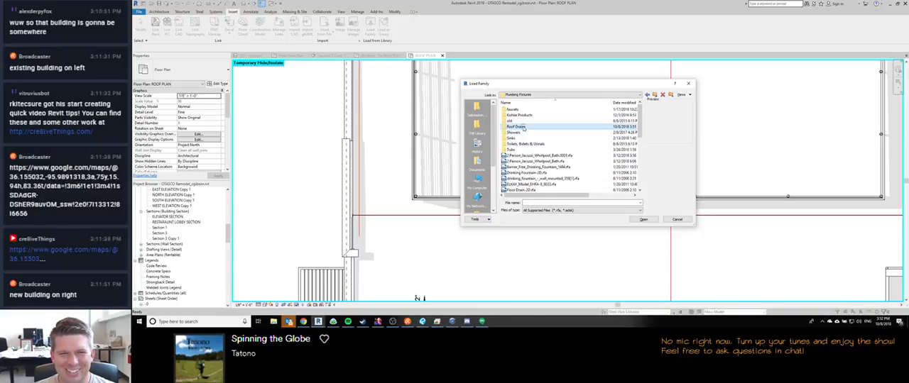
double_click(519, 110)
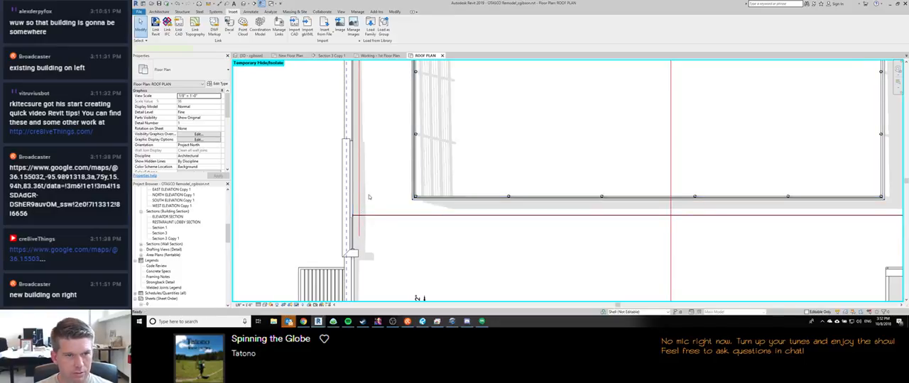
Step: Place a Josam 22200 drain on level Exist 2nd Floor with a 16' offset, on the roof valley line beside the west parapet
key(c)
key(m)
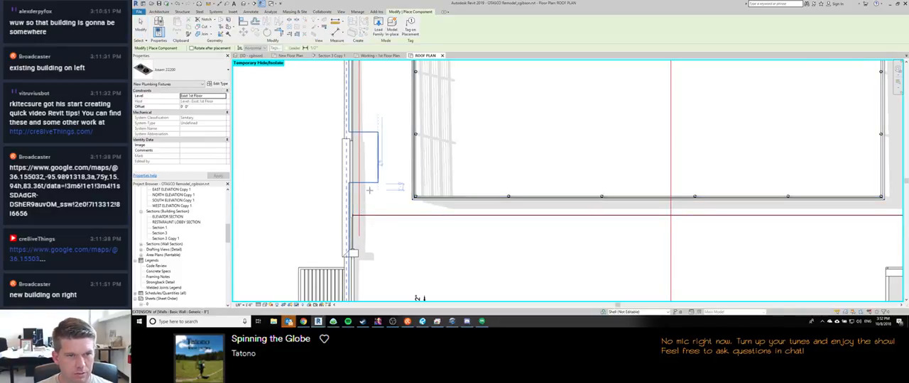
click(223, 97)
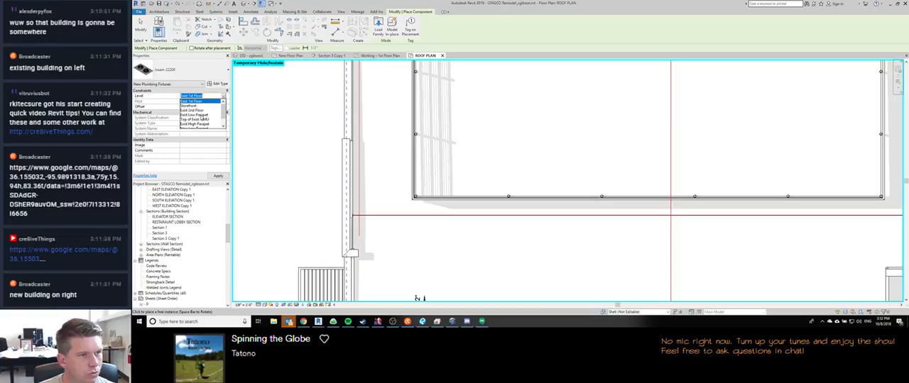
click(193, 111)
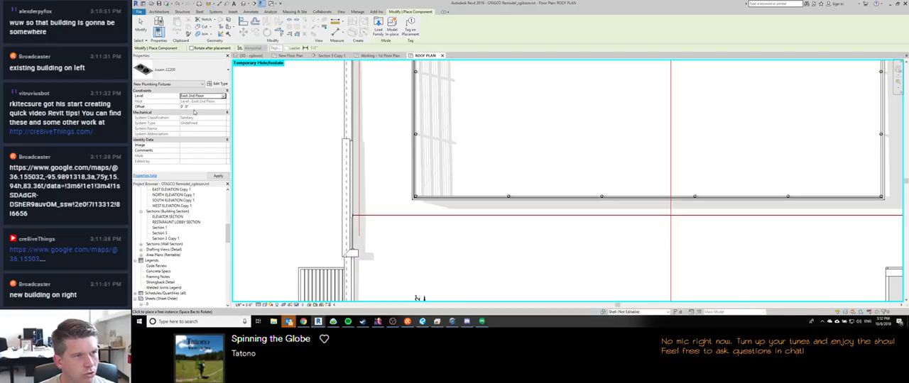
click(195, 107)
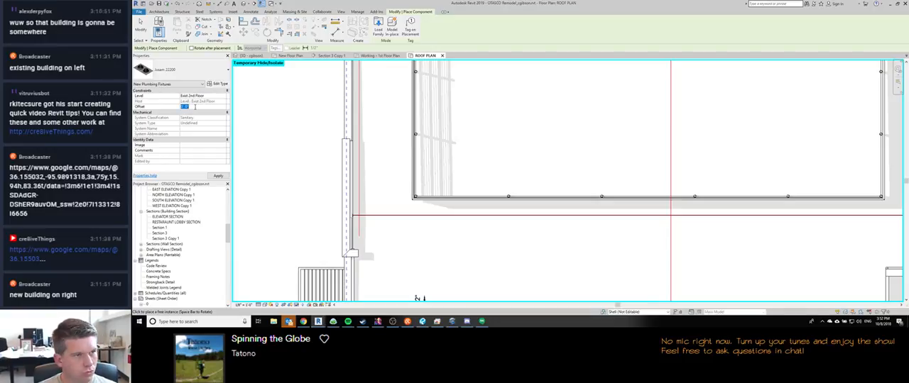
key(Return)
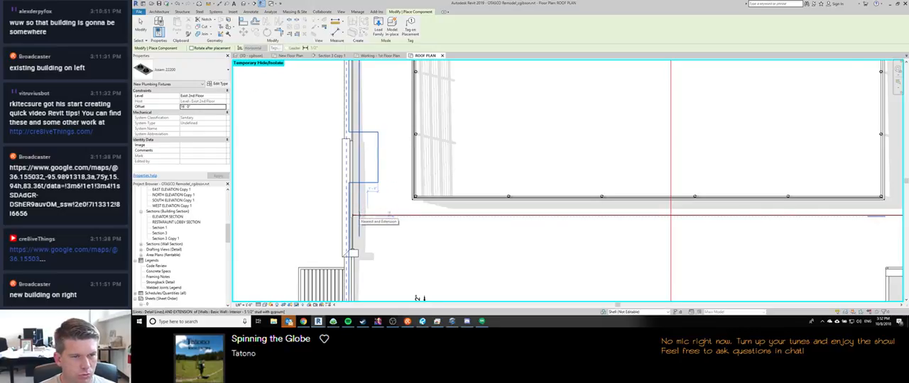
click(388, 214)
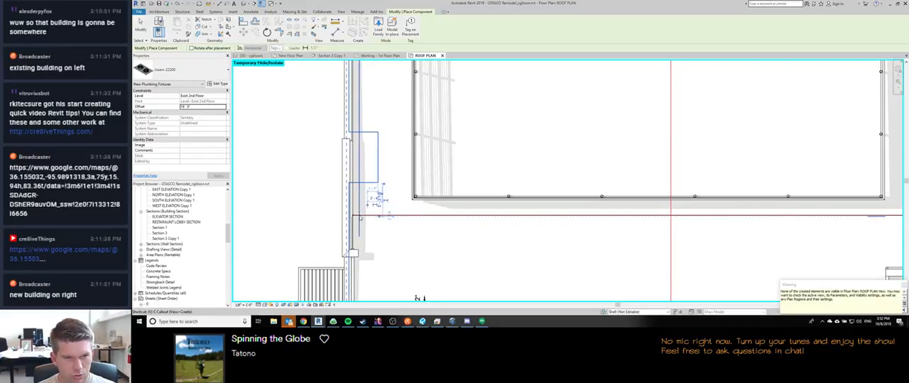
Step: Turn on the Plumbing Fixtures category in the roof plan's visibility overrides and leave component placement
key(v)
key(g)
scroll(388, 160, down, 10)
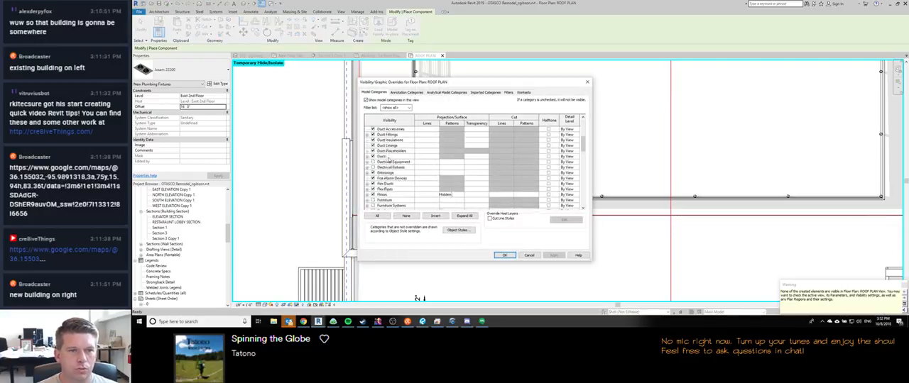
key(p)
key(l)
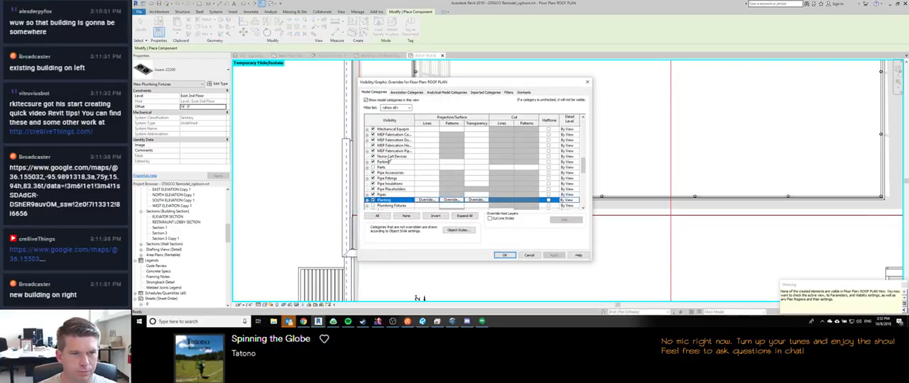
key(u)
key(Return)
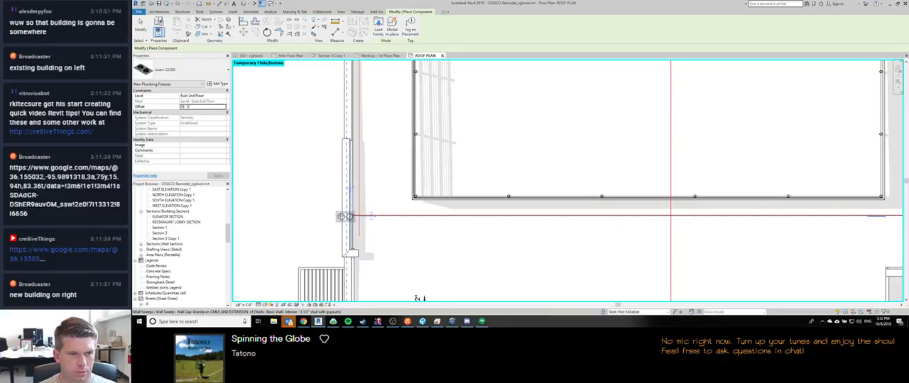
key(Escape)
key(Escape)
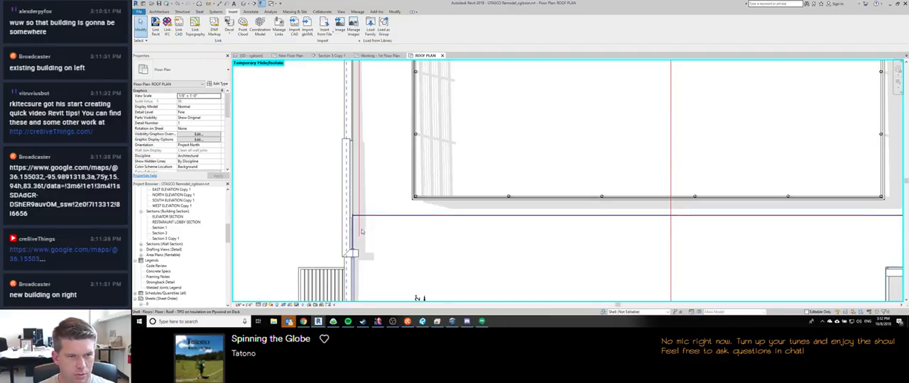
Step: Select the drain placed at the west parapet and try offsets of 16', 20' and 25', ending with it deselected
scroll(357, 213, down, 3)
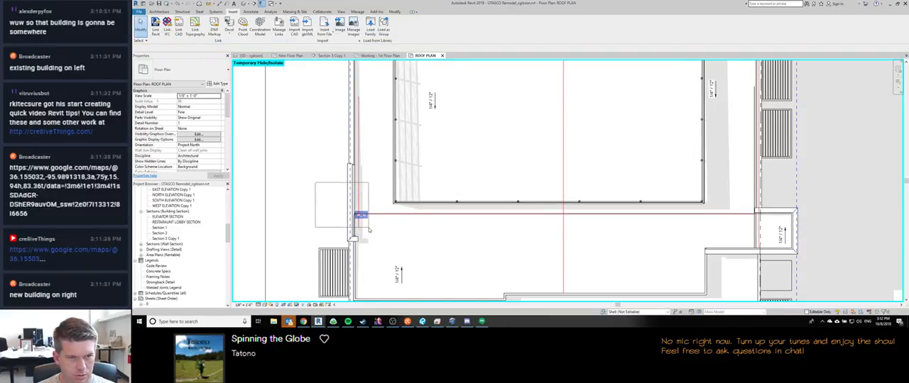
click(362, 214)
click(201, 106)
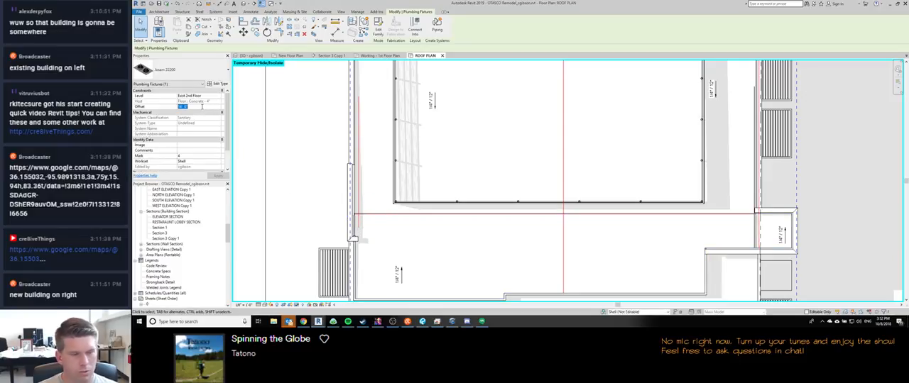
text(16)
key(Return)
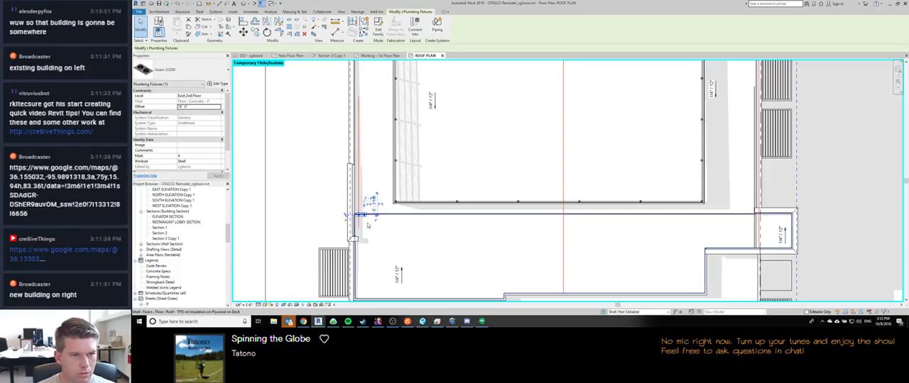
click(196, 106)
text(20)
key(Return)
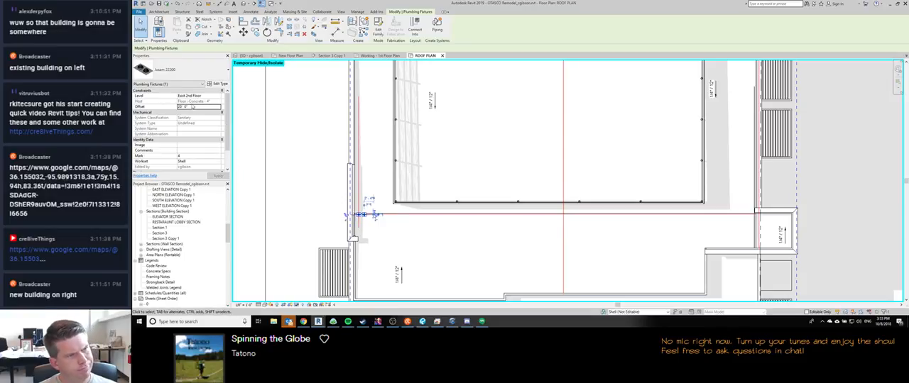
click(194, 106)
text(25)
key(Return)
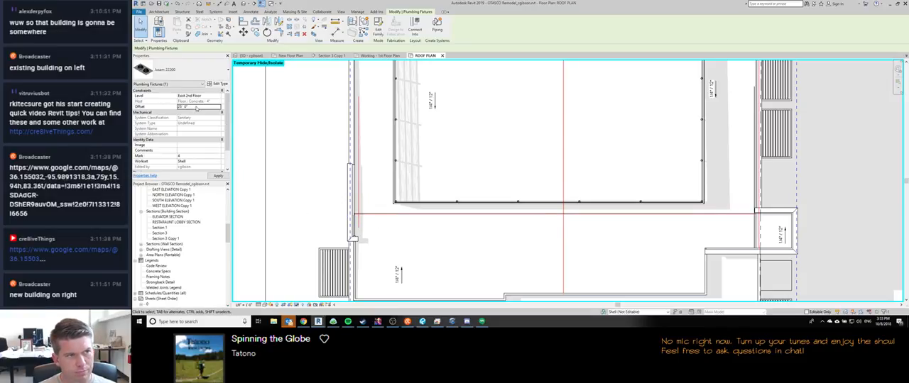
key(Escape)
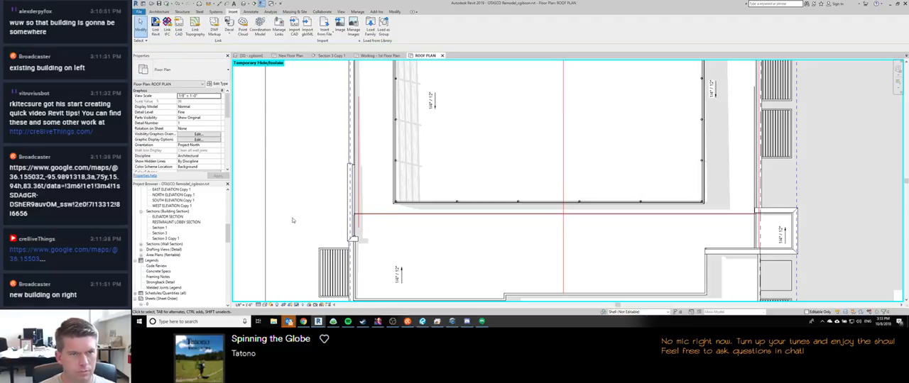
Step: Place another Josam 22200 drain outside the west wall, then move it onto the valley line and rotate it parallel to the parapet
key(c)
key(m)
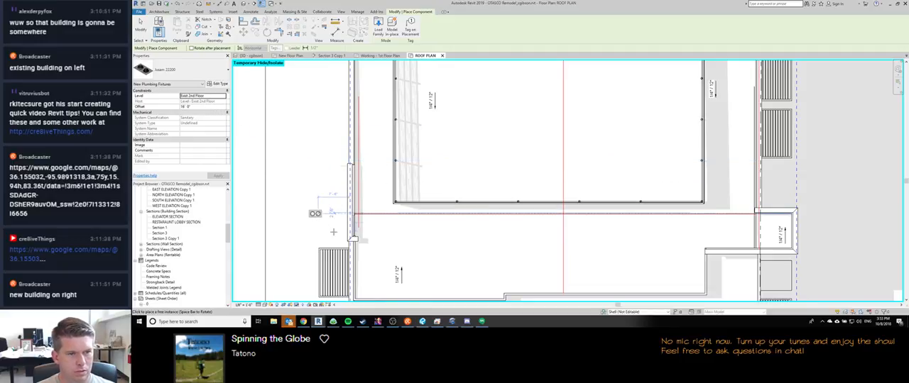
key(Escape)
click(314, 213)
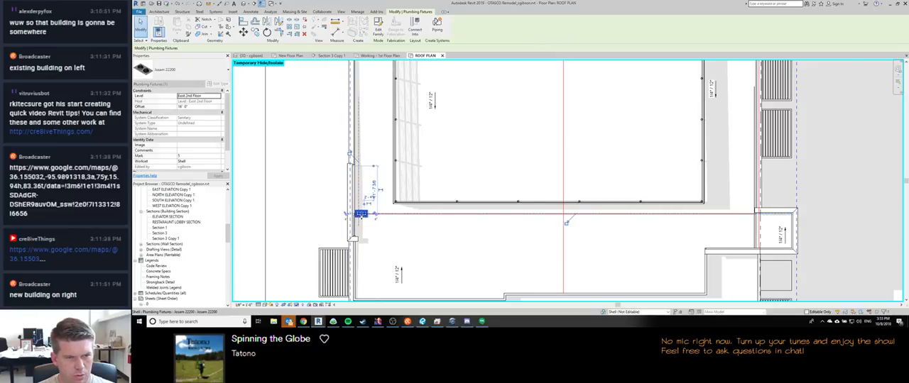
scroll(365, 215, up, 4)
scroll(356, 204, up, 4)
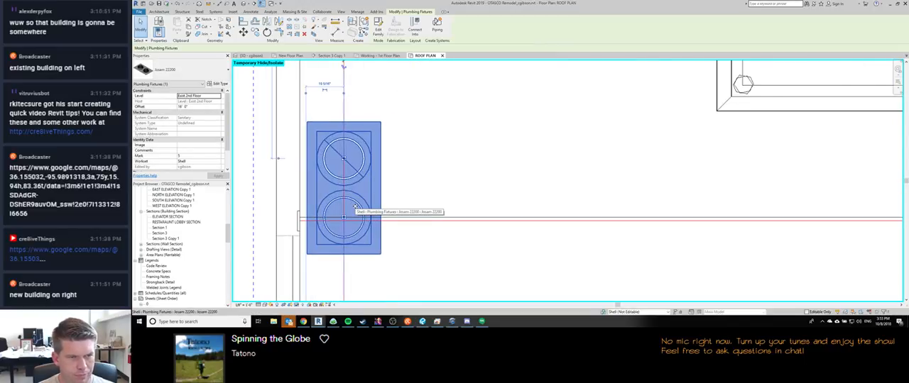
click(445, 169)
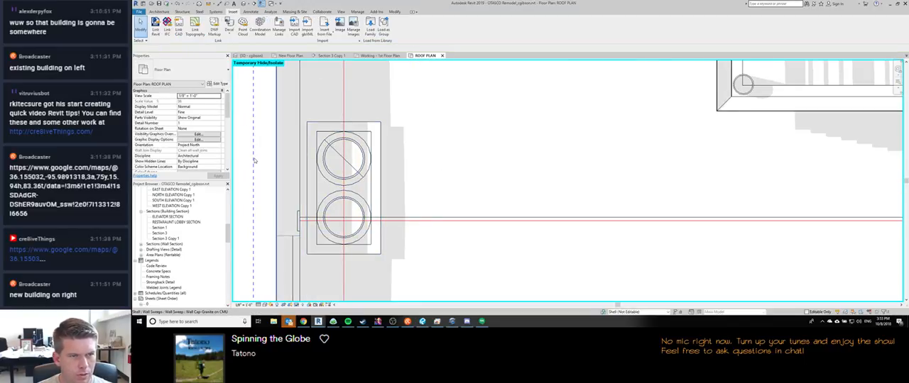
middle_drag(257, 167, 300, 163)
scroll(299, 162, down, 2)
Step: Switch to the 3D view, select the new roof drain and examine its height against the roof surface up close
key(ctrl+Tab)
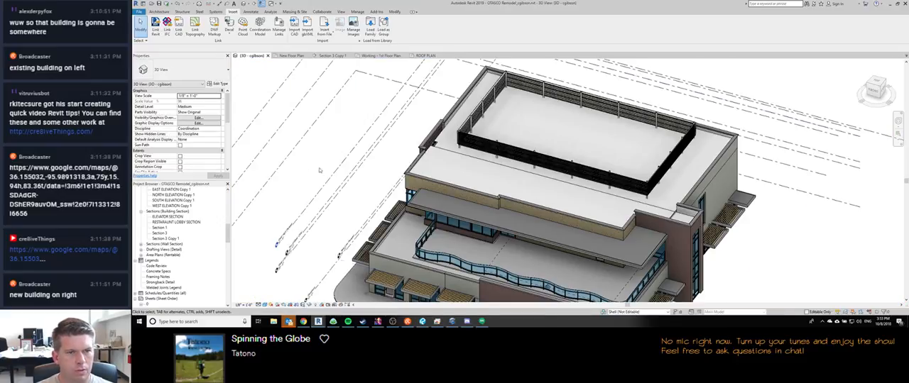
scroll(440, 155, down, 1)
scroll(430, 152, up, 8)
click(420, 159)
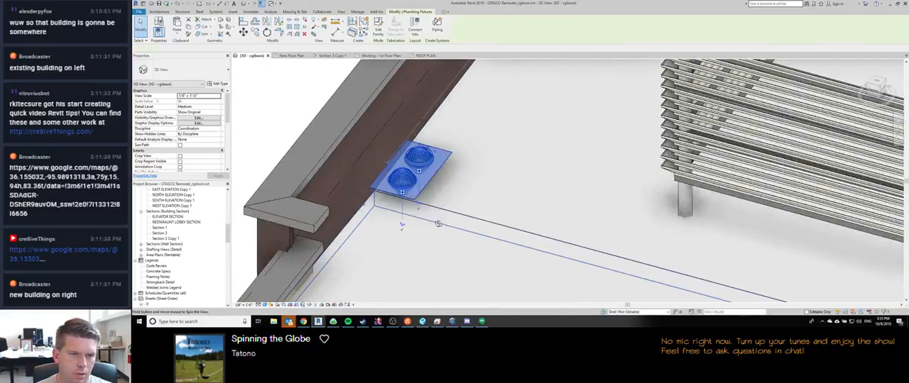
shift+middle_drag(465, 140, 712, 84)
shift+middle_drag(420, 199, 372, 163)
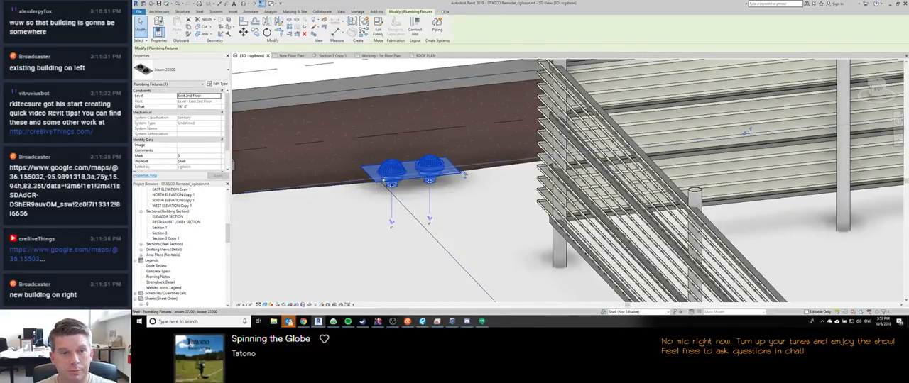
scroll(384, 180, up, 3)
shift+middle_drag(384, 181, 325, 171)
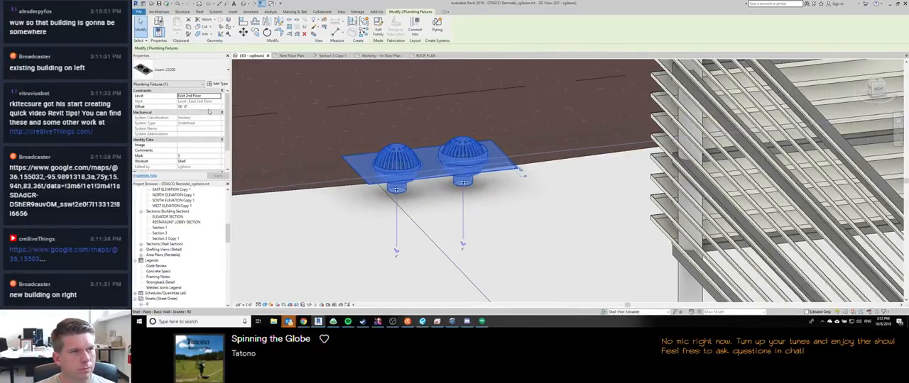
Step: Open the Section 3 Copy 1 view and examine the roof slope, valley and parapet heights up close
click(205, 106)
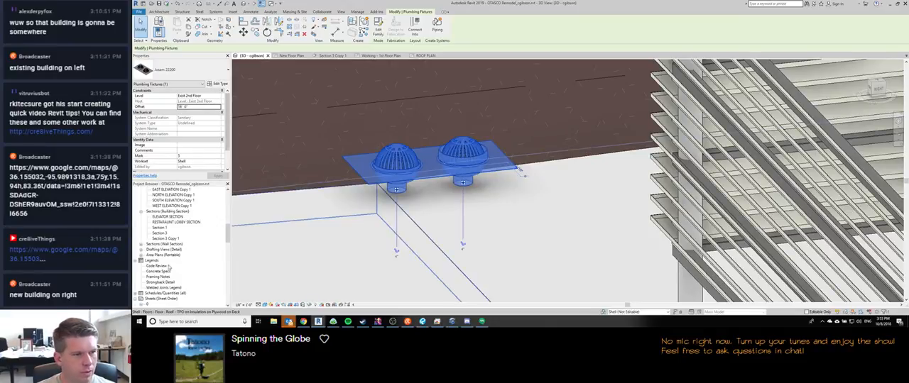
click(331, 55)
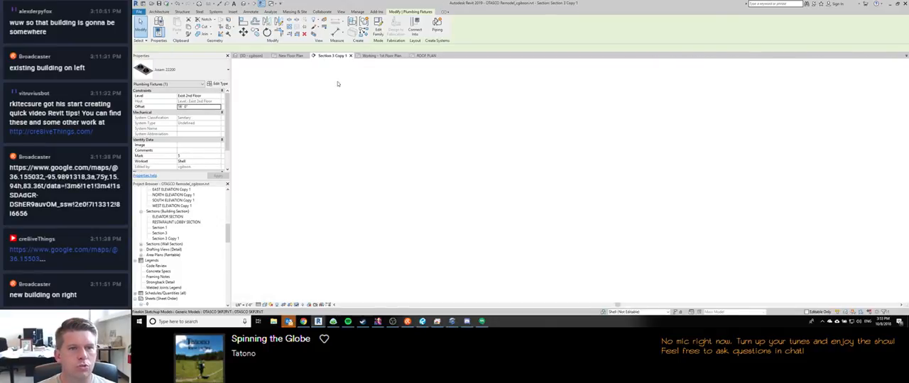
scroll(441, 175, down, 5)
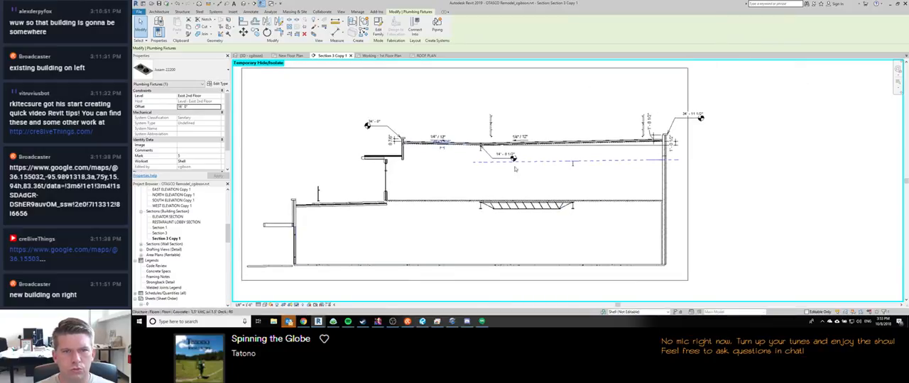
scroll(646, 154, up, 4)
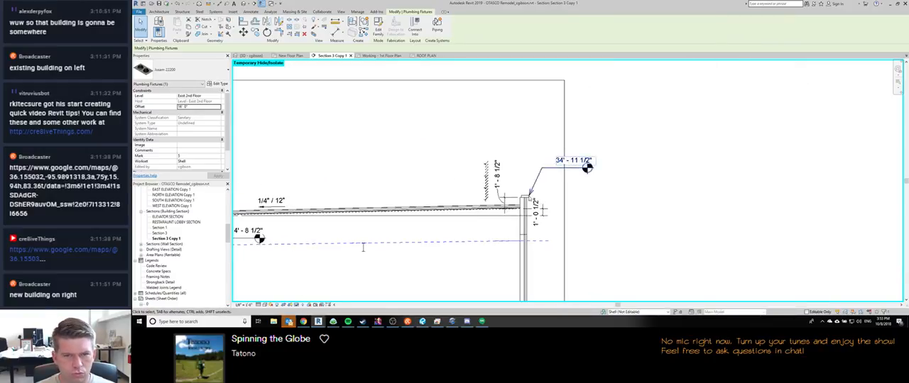
Step: Switch to the client redlines PDF in Revu and review the markups on roof plan A1.3 and elevation sheet A4.1
click(422, 322)
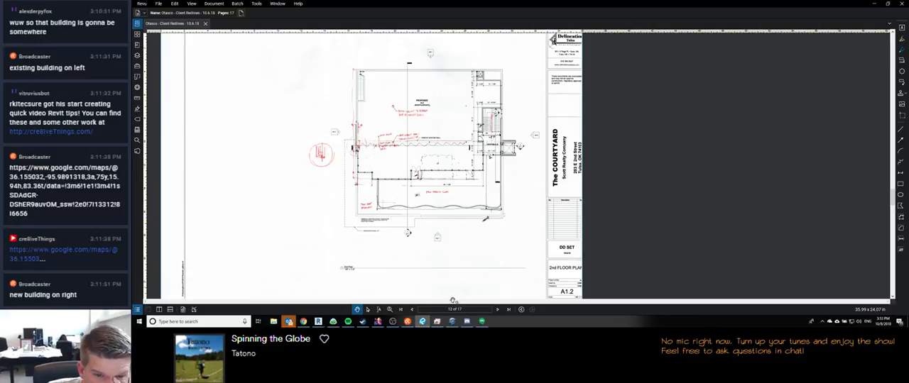
click(496, 310)
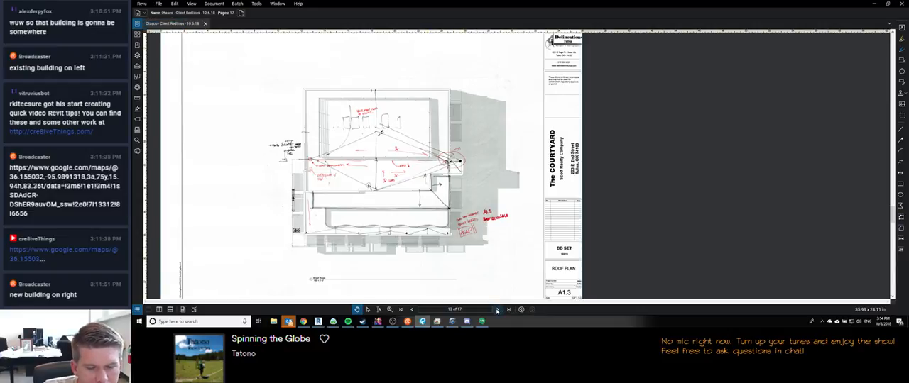
click(497, 310)
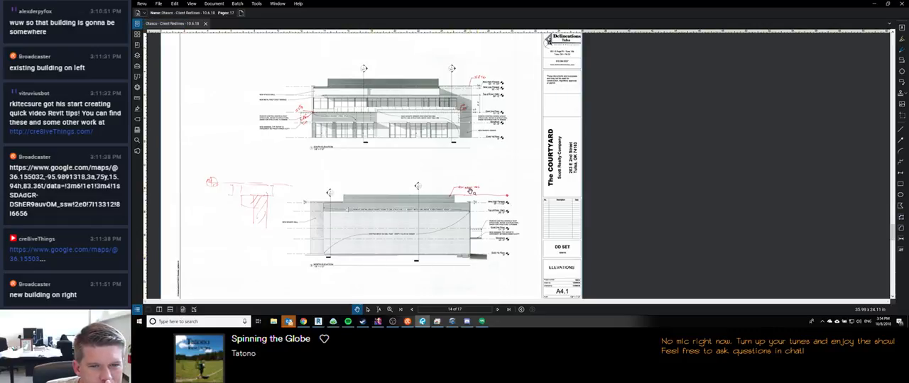
scroll(225, 201, up, 3)
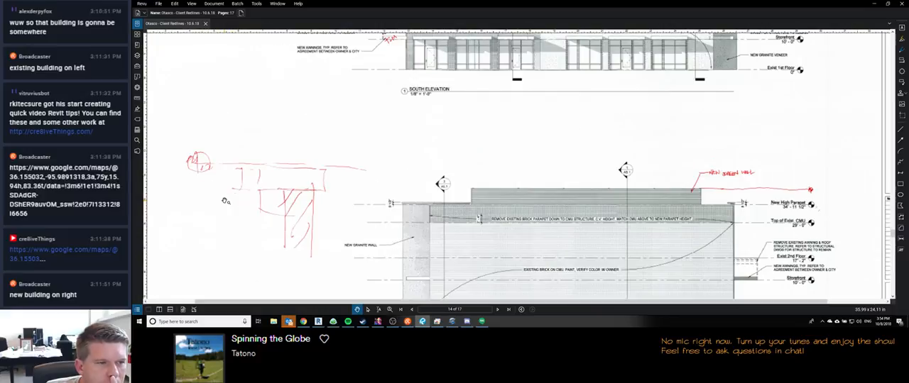
scroll(225, 201, down, 3)
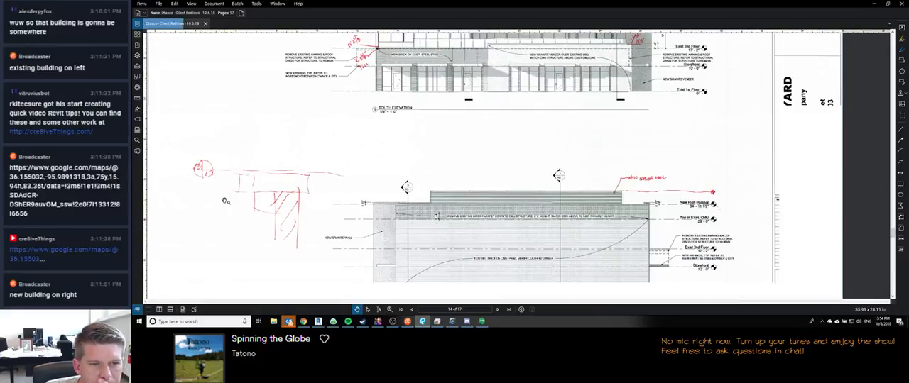
Step: Examine the redlines on the east and west elevations of sheet A4.2
click(496, 309)
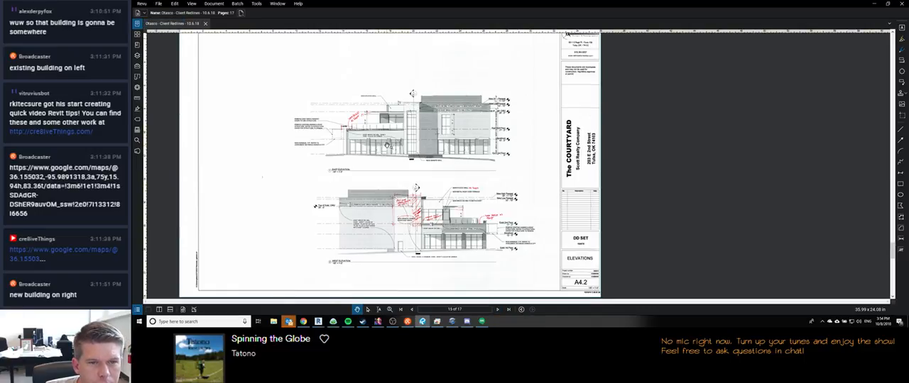
scroll(444, 91, up, 2)
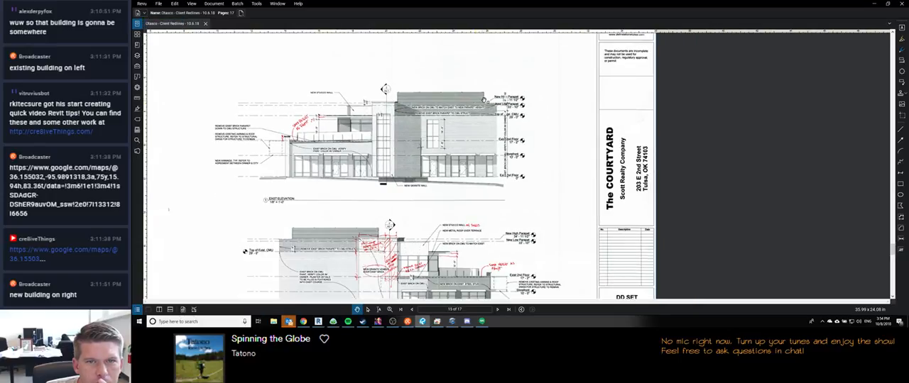
scroll(484, 97, down, 2)
Step: Review the redlines on sections sheet A5.1 and on the wall callouts of details sheet A6.1
click(497, 309)
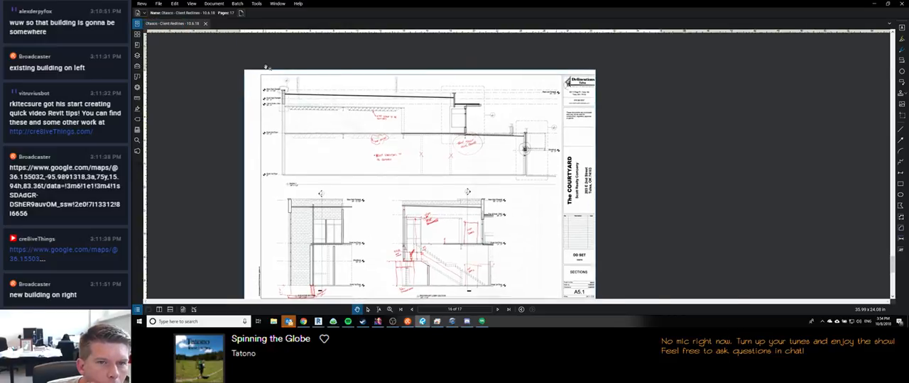
scroll(286, 115, up, 2)
scroll(360, 190, down, 3)
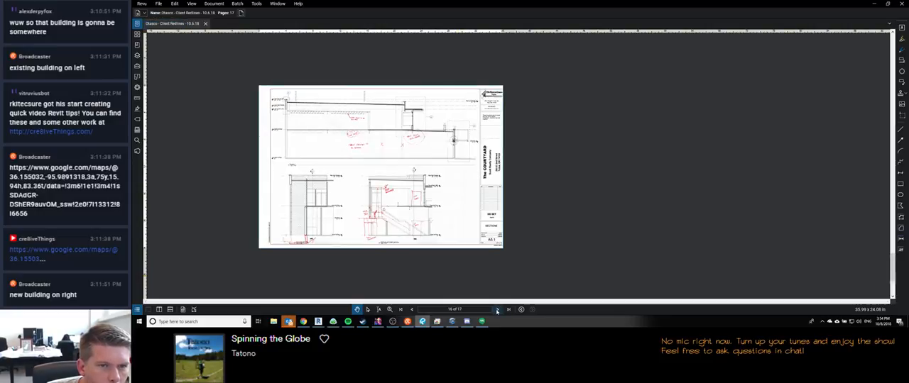
click(497, 309)
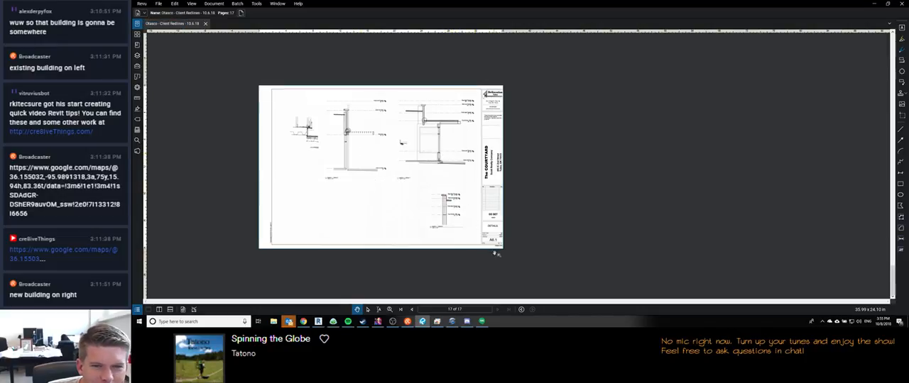
scroll(446, 190, up, 5)
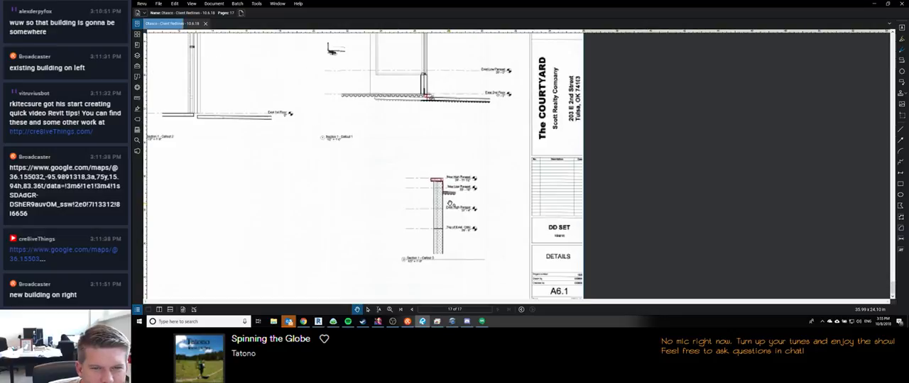
scroll(448, 204, down, 5)
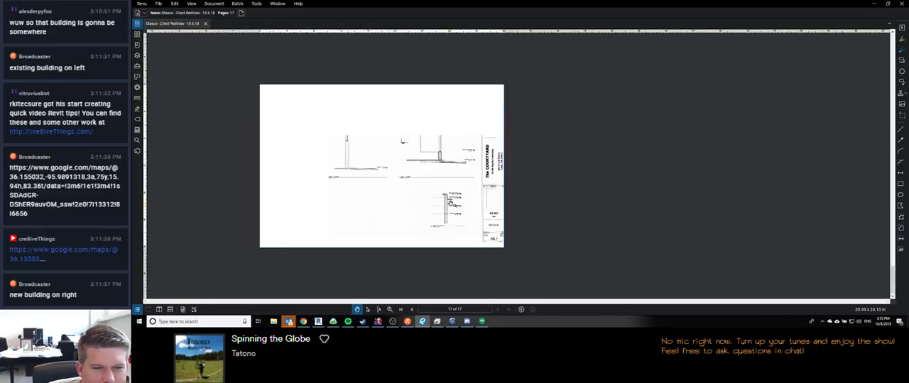
Step: Return to the first page of the redlines and review the hand sketches for the parapet cap, stairs, A1.2 detail and CMU infill
click(401, 310)
scroll(357, 121, up, 5)
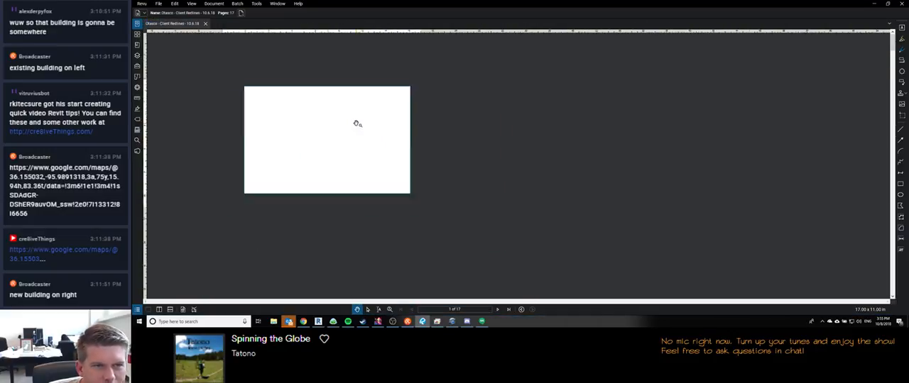
click(497, 310)
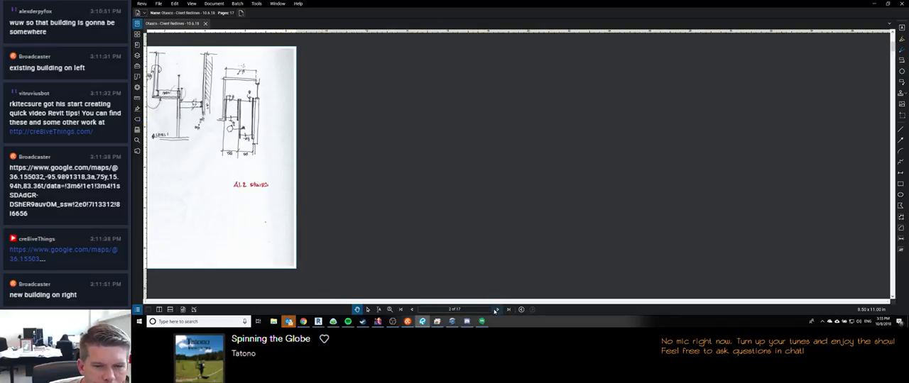
click(413, 311)
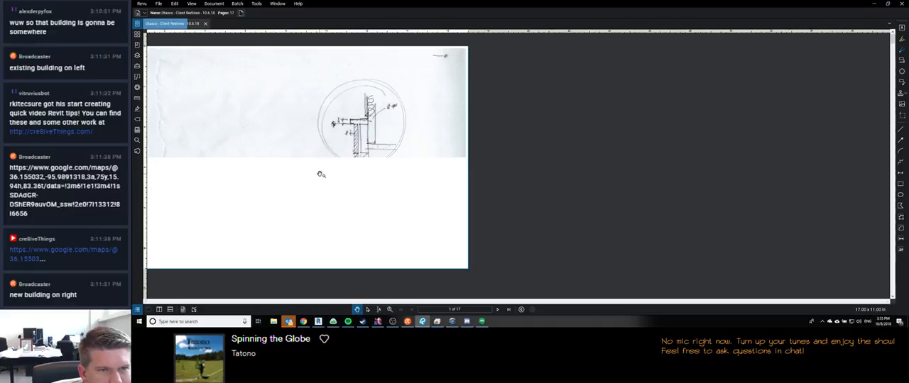
click(497, 310)
click(498, 310)
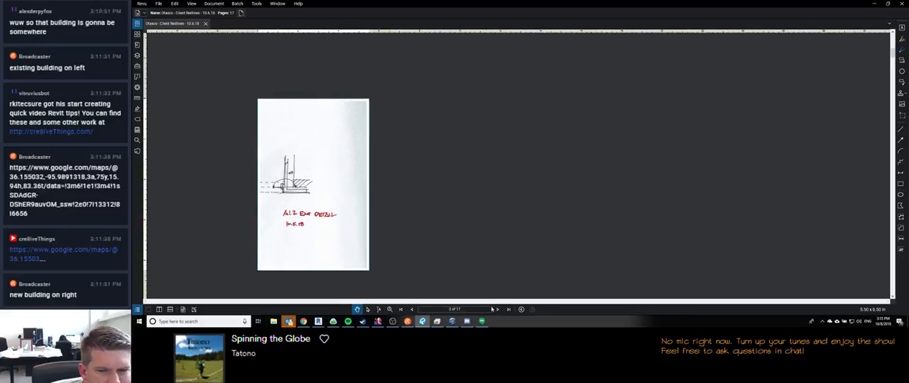
click(498, 310)
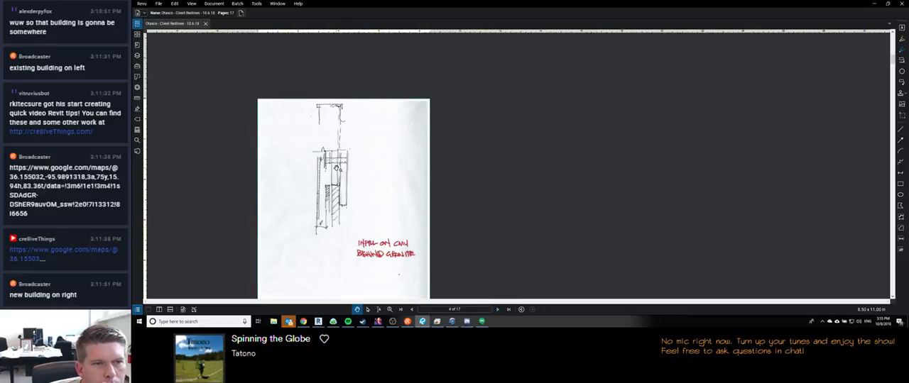
Step: Page through the project information, code and site plan sheets up to page 10, checking each for redlines
click(498, 310)
click(499, 311)
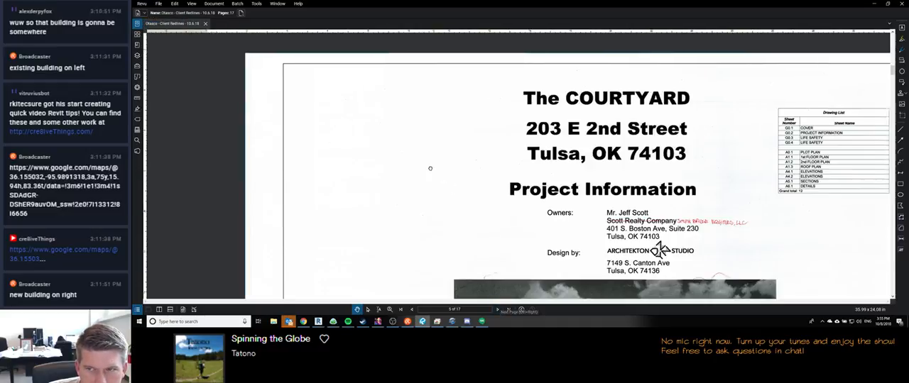
click(499, 311)
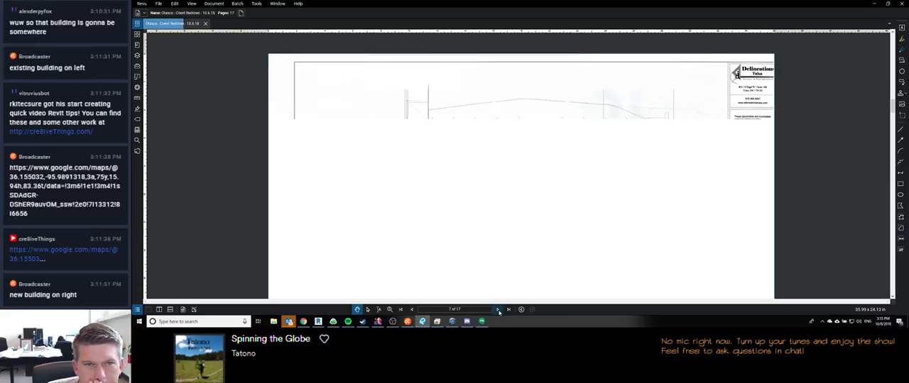
click(499, 310)
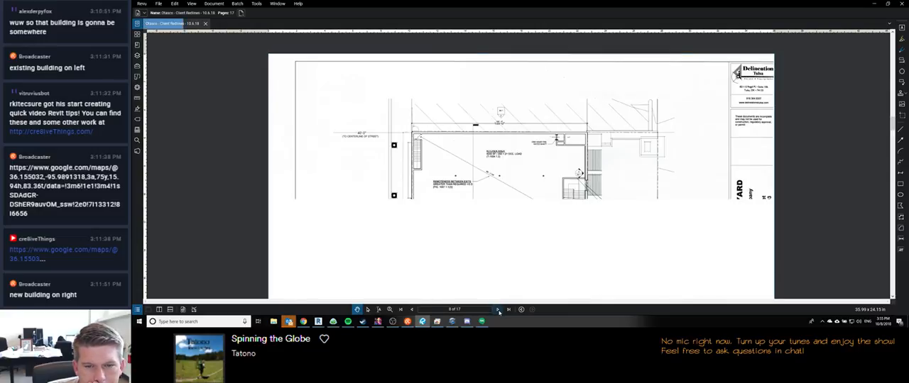
click(499, 311)
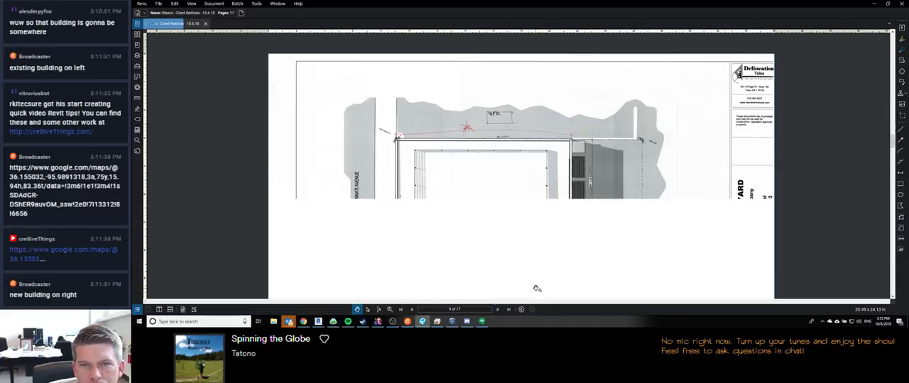
drag(516, 281, 455, 172)
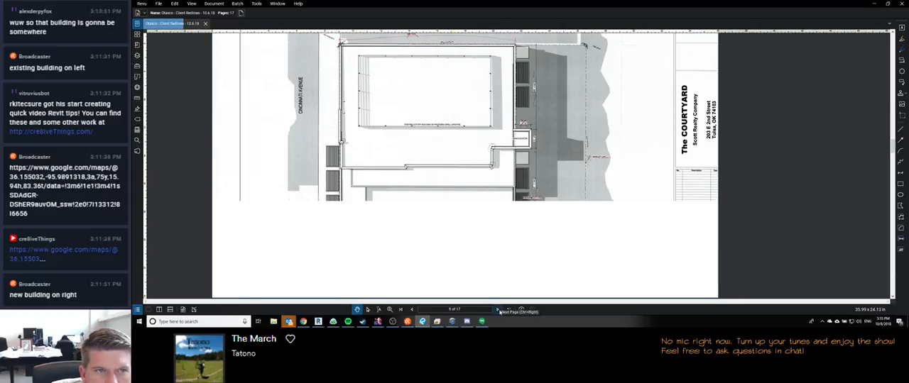
click(498, 309)
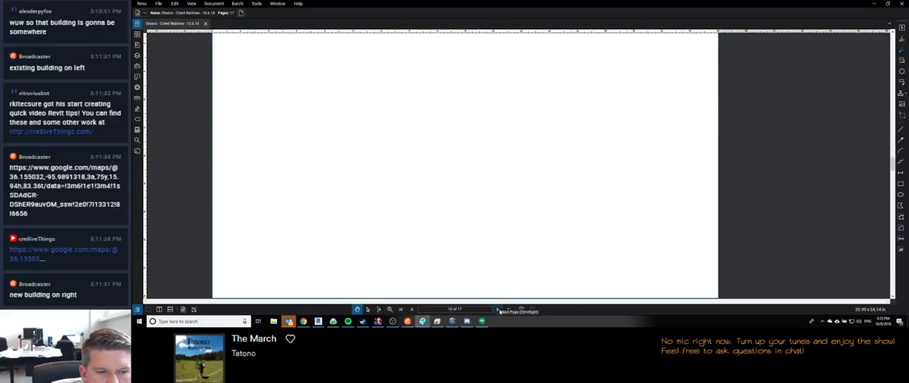
click(392, 321)
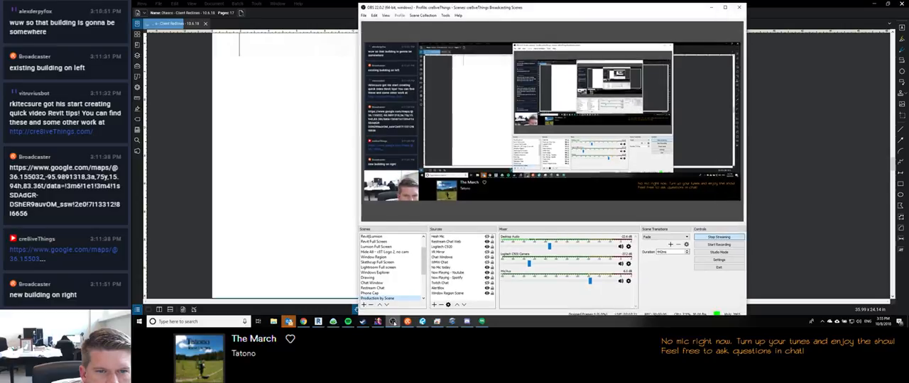
click(393, 321)
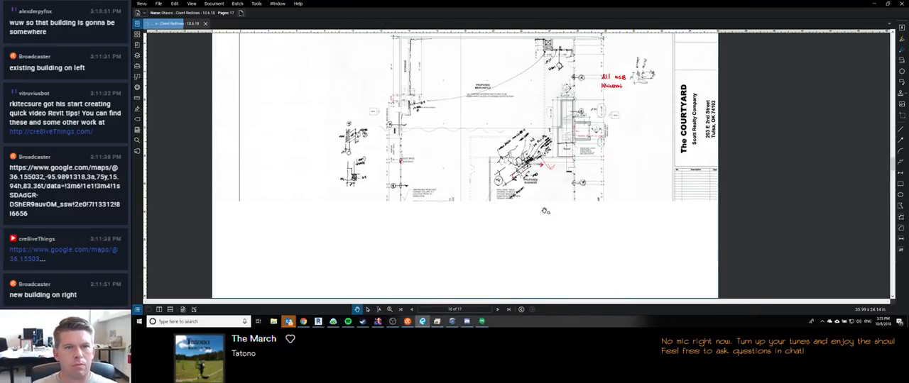
Step: Review the redlines on the marked-up floor plans of pages 10 and 11 and on the 2nd floor plan
drag(460, 140, 460, 197)
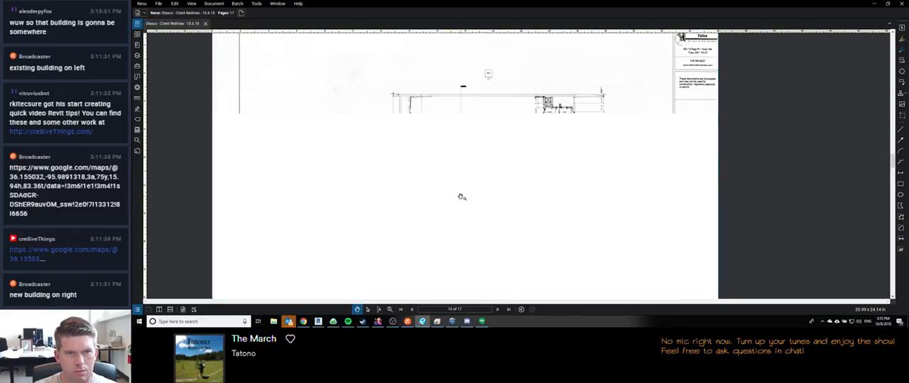
click(496, 309)
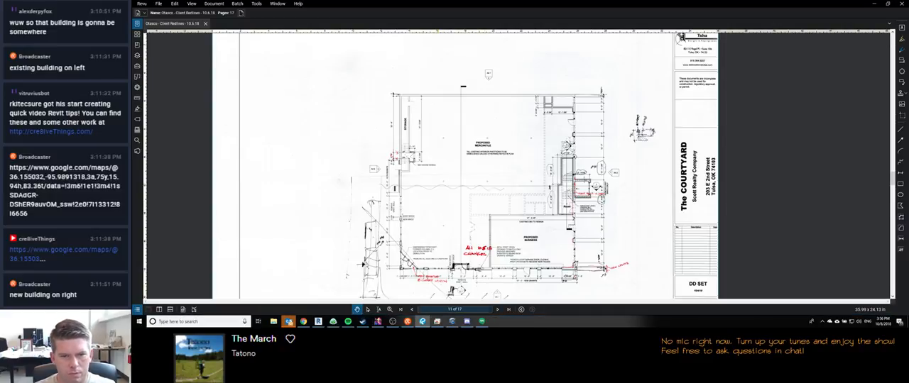
click(498, 310)
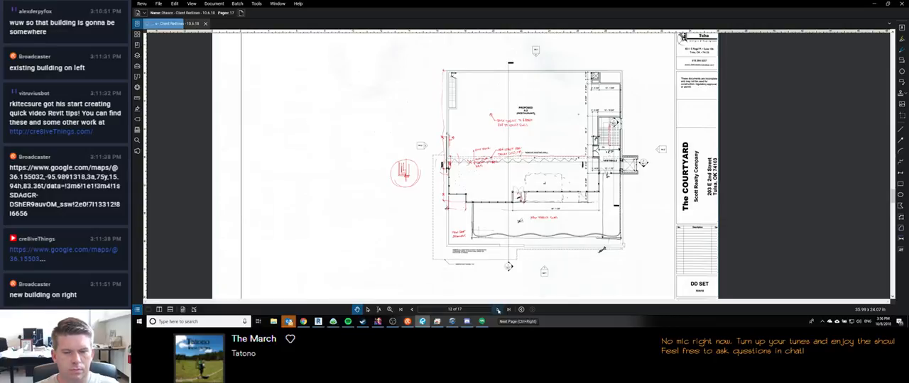
Step: Recheck the roof plan redlines, and examine the height markups on the south elevation of sheet A4.1 up close
click(498, 310)
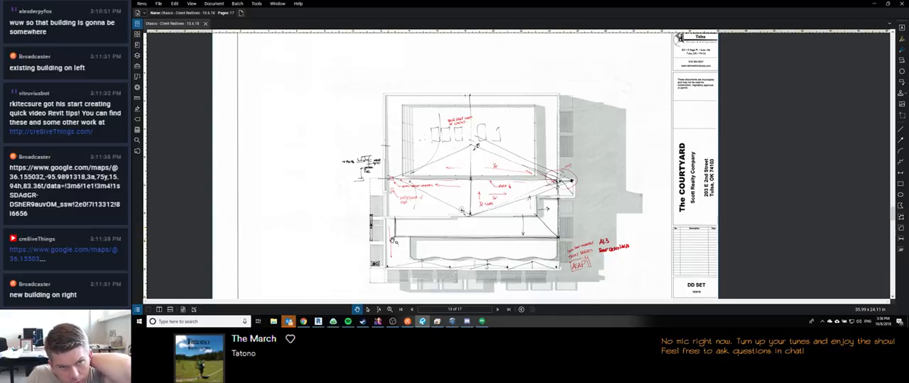
click(507, 308)
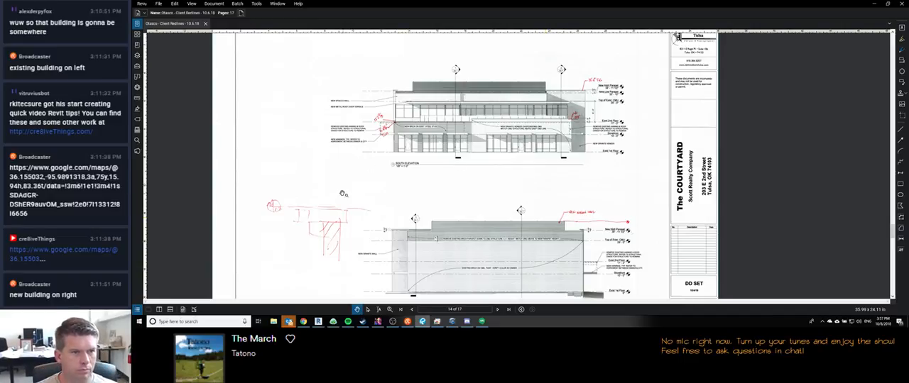
scroll(380, 145, up, 2)
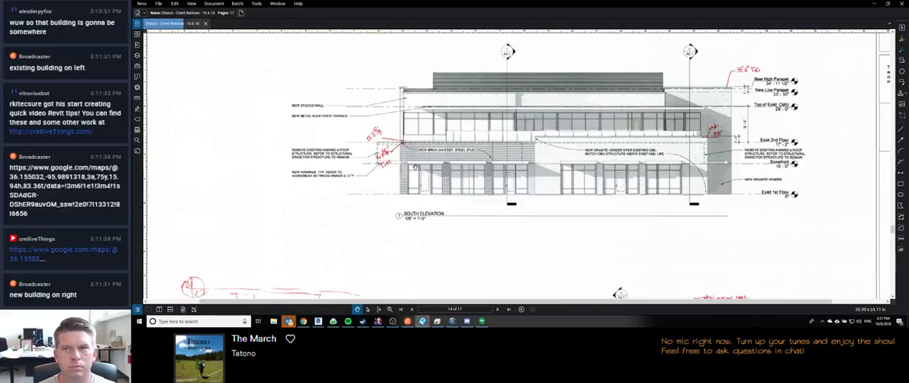
Step: Examine the redlines on the north elevation of sheet A4.1 and the detail sketch beside it
scroll(558, 123, down, 3)
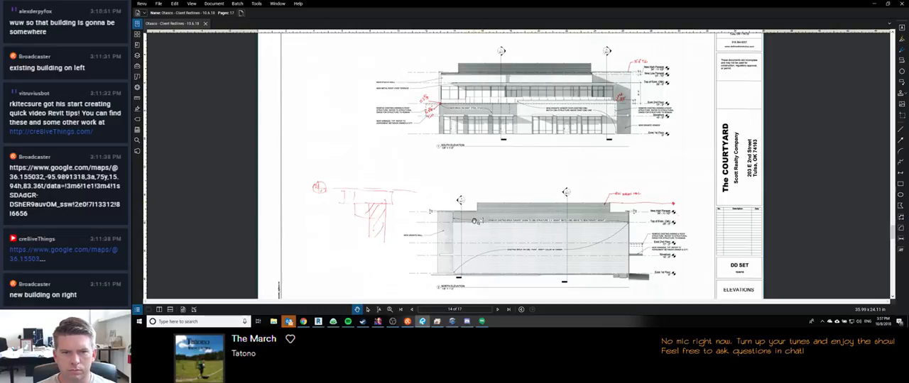
scroll(555, 229, up, 2)
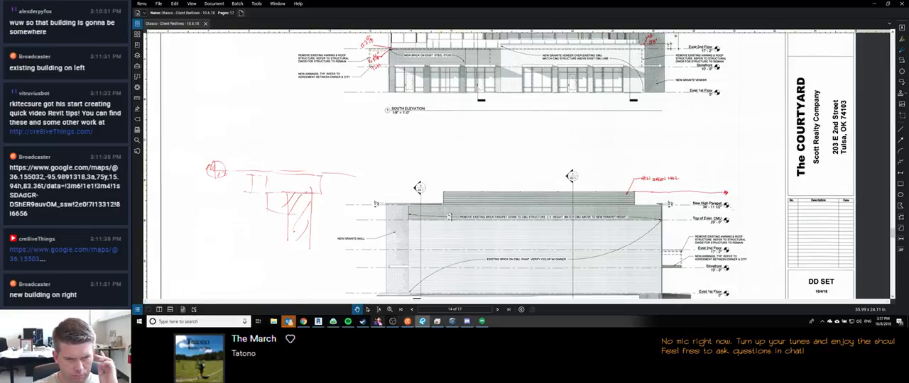
Step: Switch to Google Hangouts, read the newest unread conversation, and return to the redlines
mouse_move(318, 322)
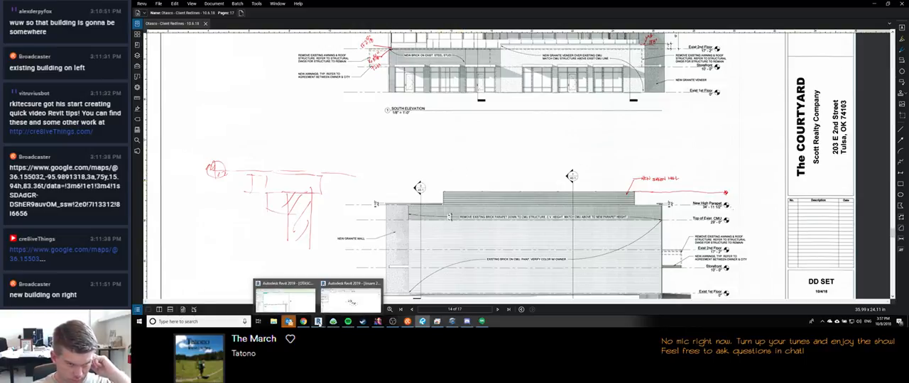
mouse_move(481, 324)
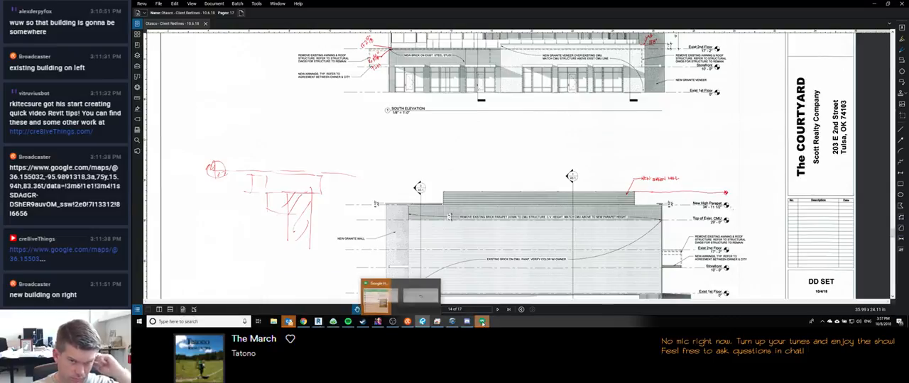
click(377, 297)
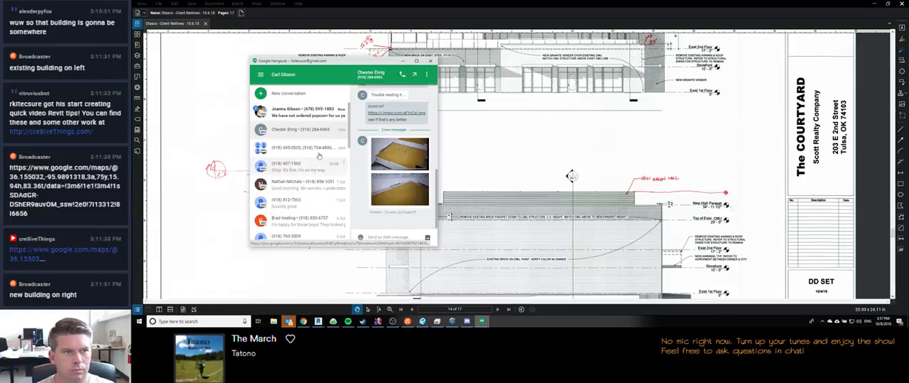
click(302, 112)
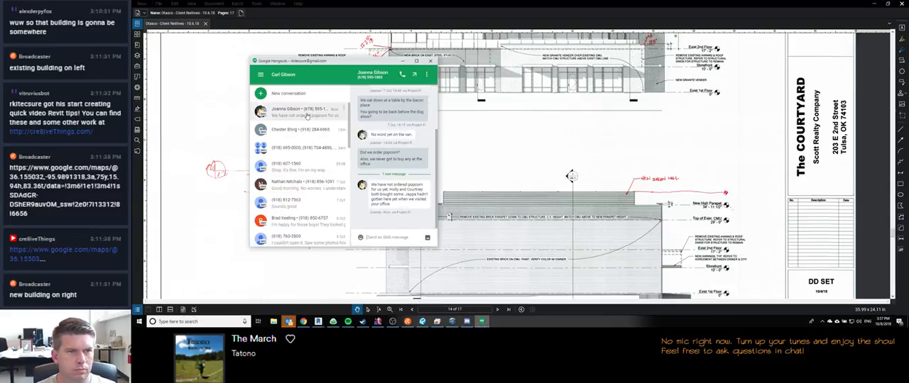
click(488, 139)
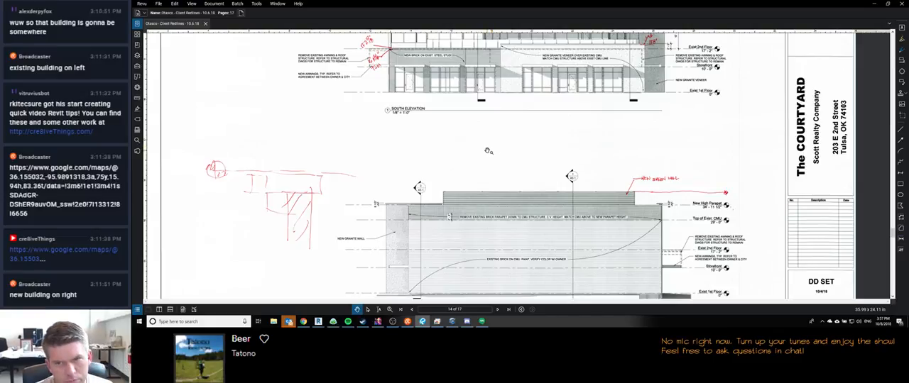
Step: Go to page 15 of the redlines and review the markups on the A4.2 elevations
scroll(487, 151, down, 4)
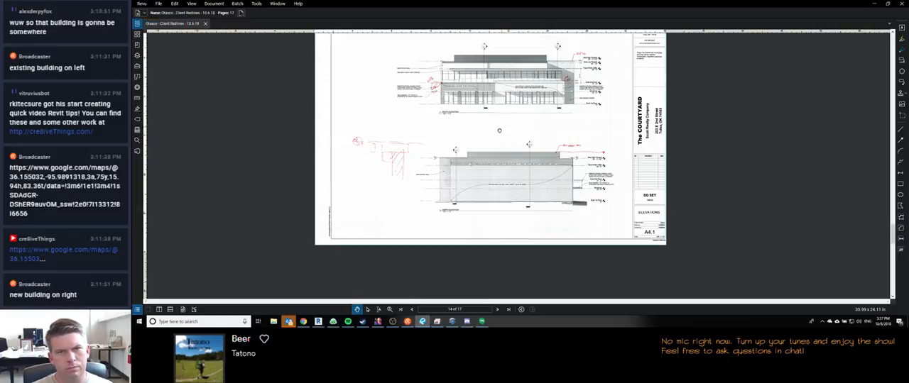
click(498, 309)
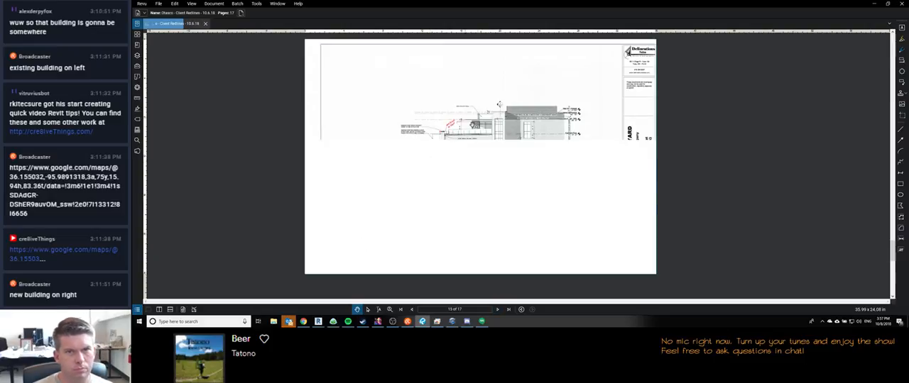
scroll(559, 99, up, 5)
scroll(558, 99, down, 3)
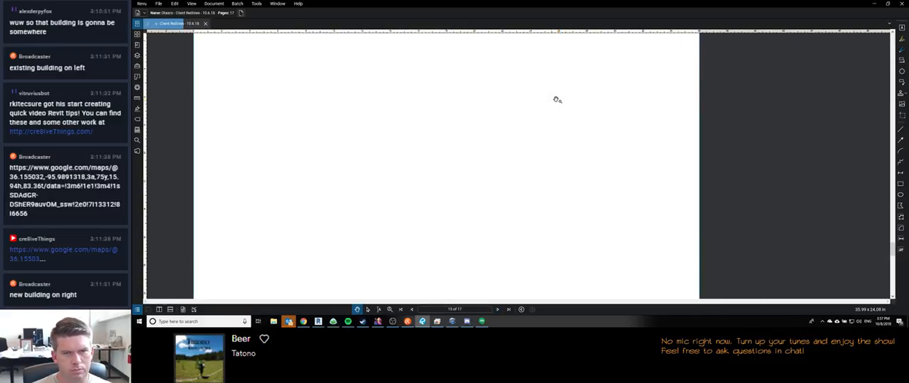
scroll(453, 151, down, 3)
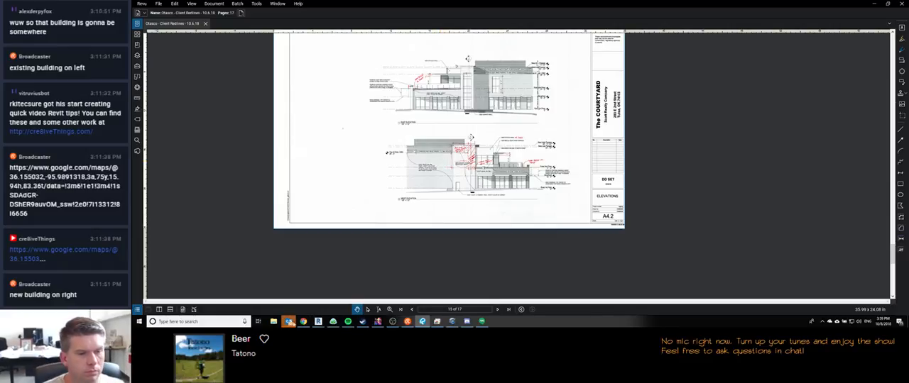
Step: Switch to Revit and place a spot elevation at the top of the brick-on-CMU wall, under the parapet cap, in Section 3 Copy 1
mouse_move(318, 325)
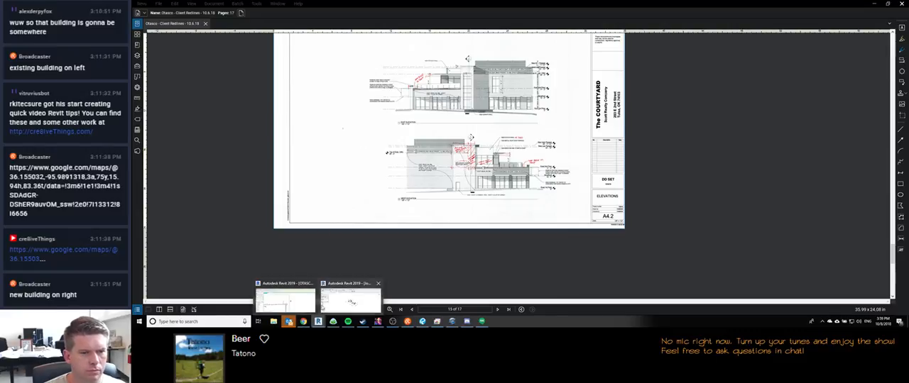
key(alt+Tab)
middle_drag(423, 167, 466, 159)
scroll(457, 158, down, 3)
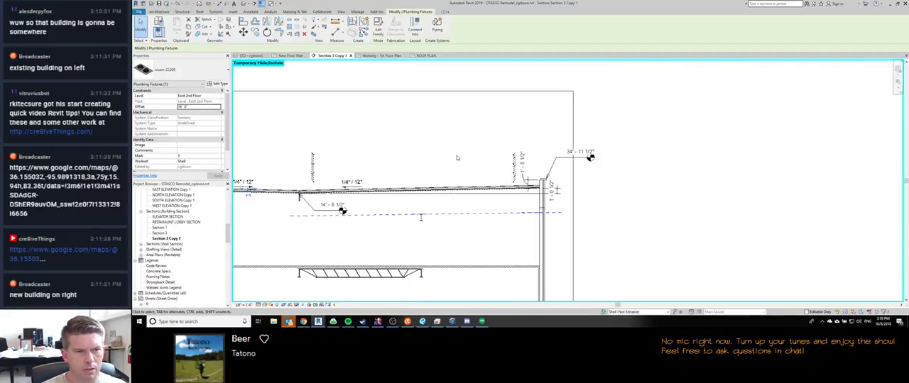
scroll(539, 188, up, 3)
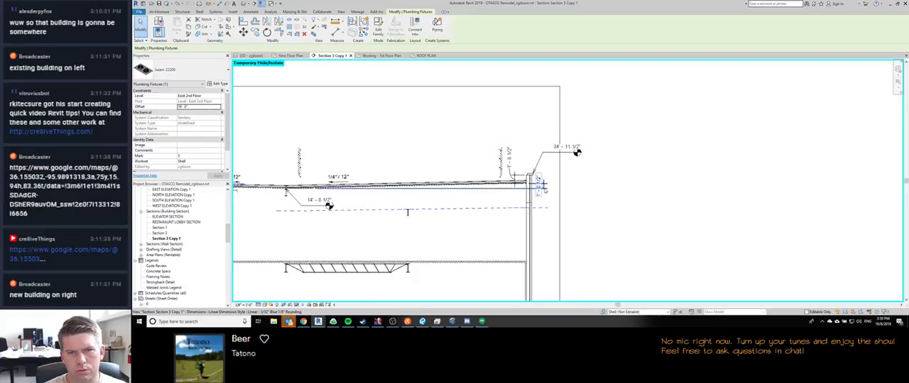
scroll(525, 171, up, 2)
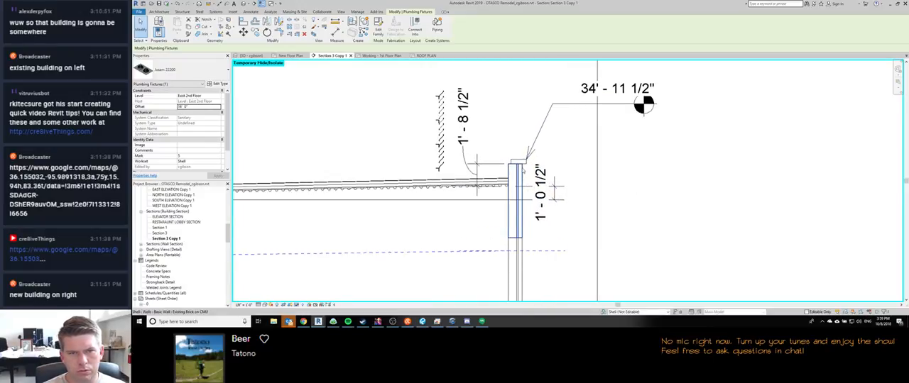
click(548, 113)
key(c)
key(s)
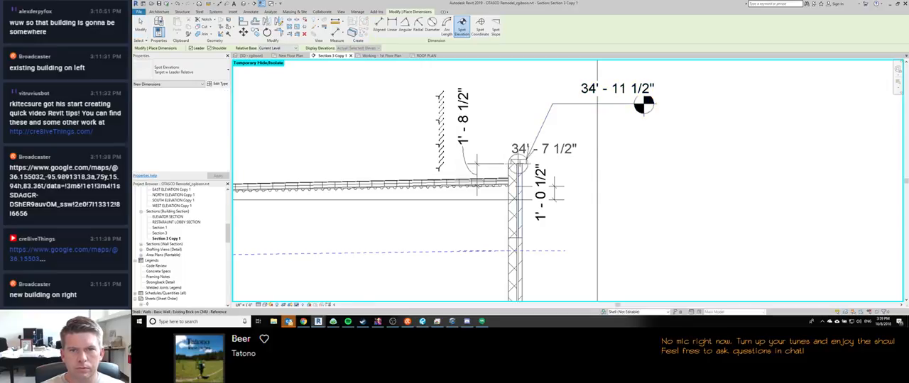
click(524, 164)
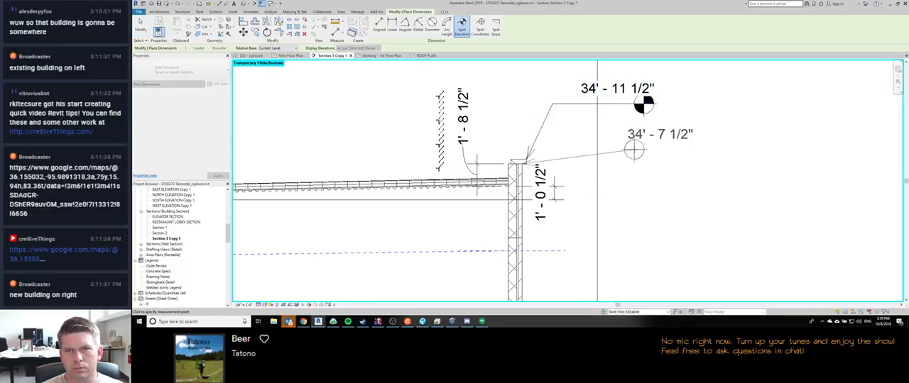
click(636, 150)
click(750, 151)
key(Escape)
key(Escape)
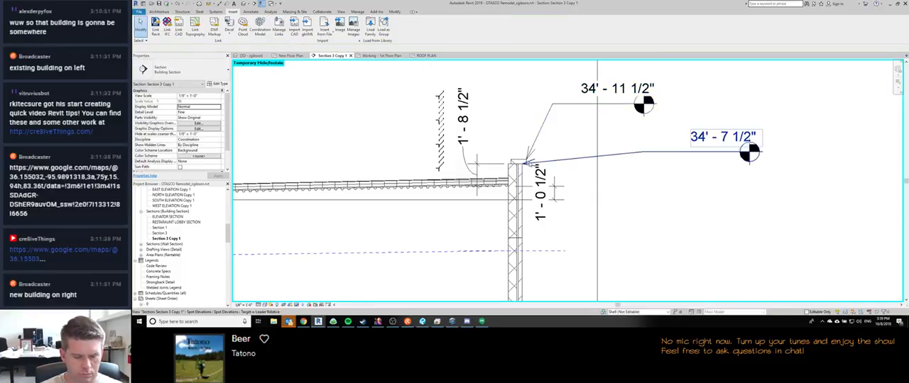
Step: Turn on Imports in Families in the section's visibility overrides and compare the imported model's cap with the parapet cap
key(v)
key(g)
click(497, 94)
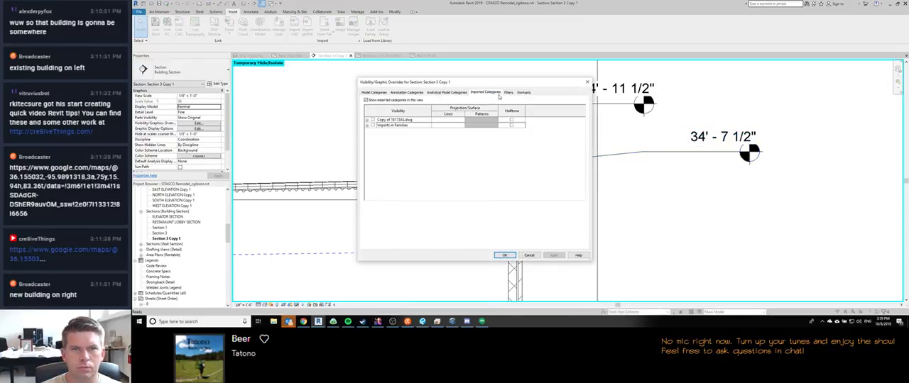
click(373, 125)
click(507, 256)
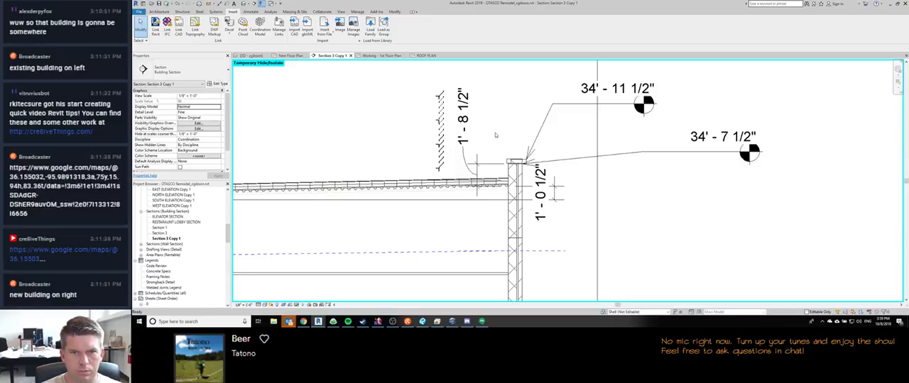
scroll(518, 160, up, 2)
scroll(518, 162, up, 3)
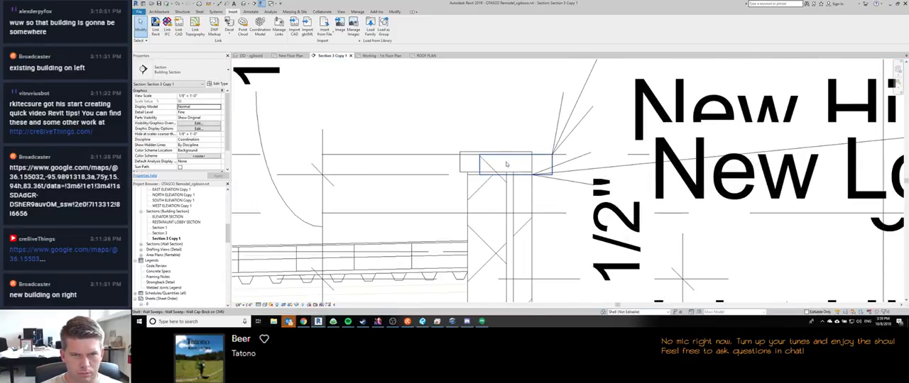
key(ctrl+z)
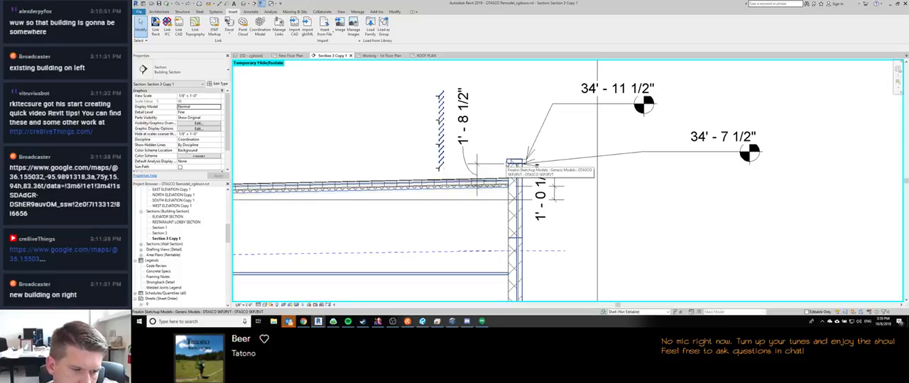
click(552, 186)
middle_drag(552, 186, 440, 182)
scroll(412, 154, up, 5)
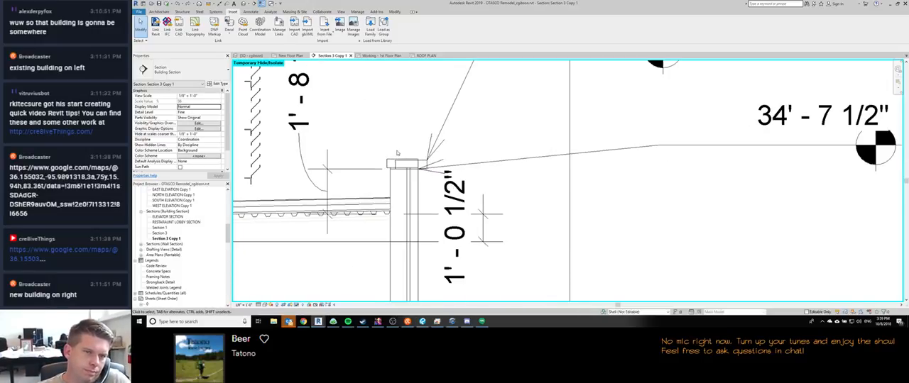
key(d)
key(l)
click(405, 165)
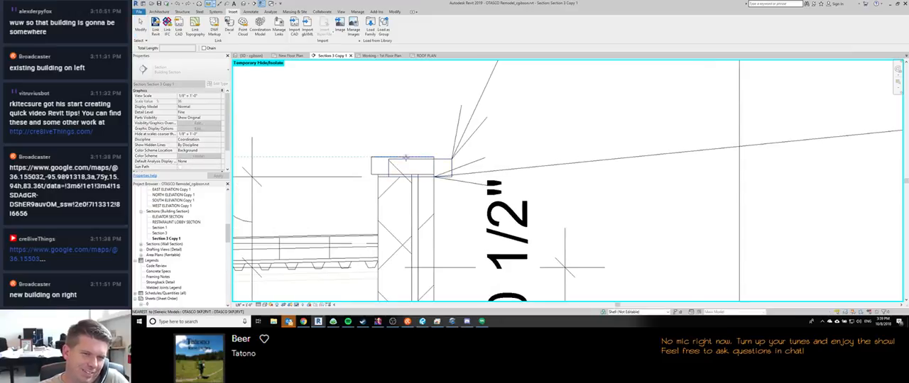
key(Escape)
key(Escape)
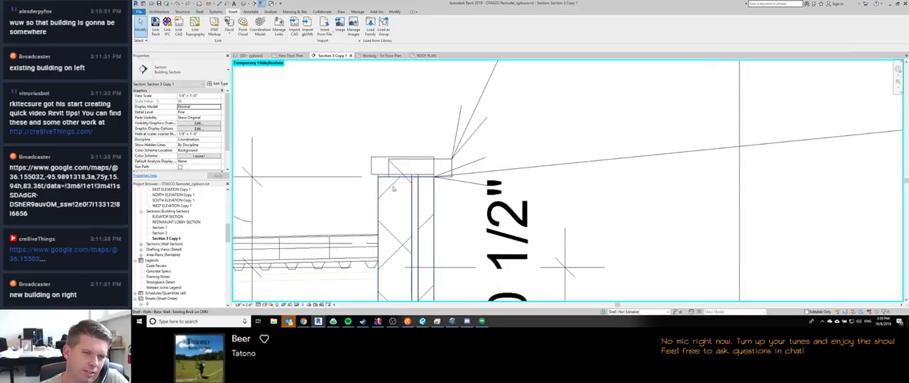
Step: Reset the temporary hide/isolate in the section view so the level lines are shown
scroll(393, 156, down, 5)
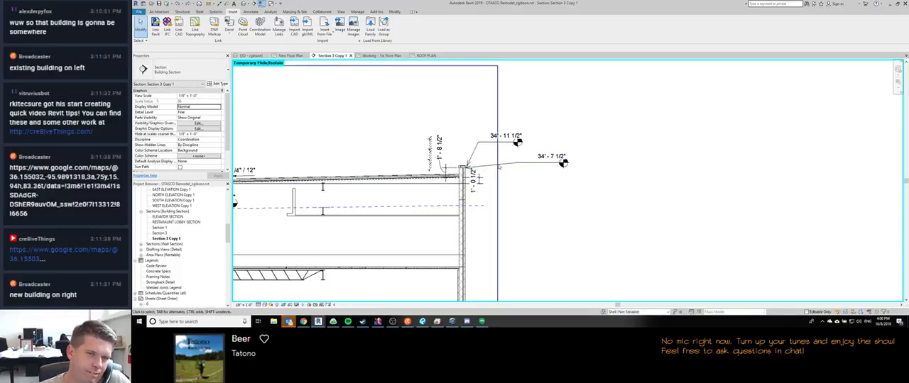
key(h)
key(r)
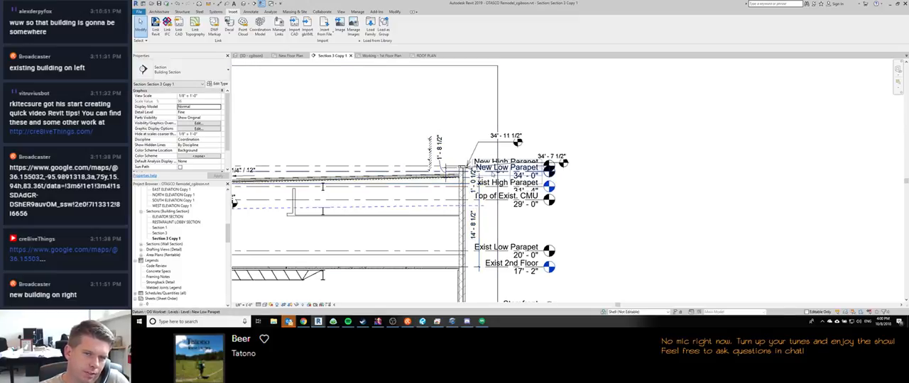
Step: Try to set the New High Parapet level's elevation to 25' - 0"
click(525, 171)
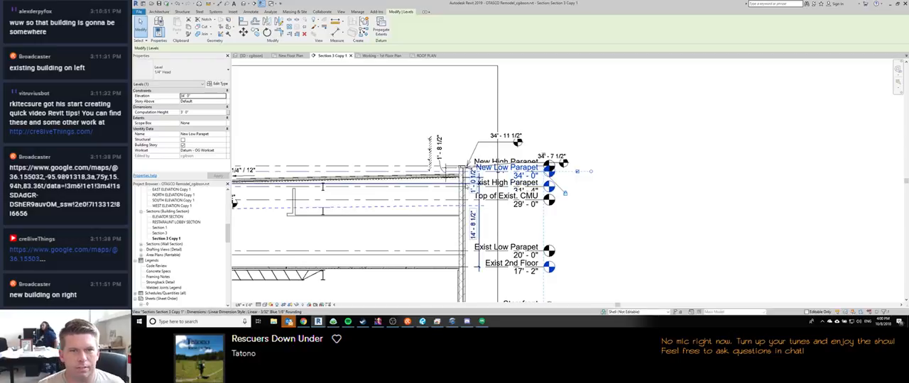
click(482, 161)
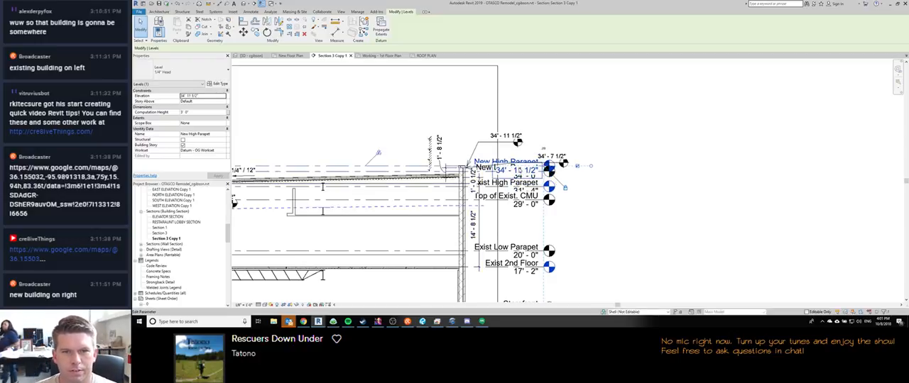
click(523, 170)
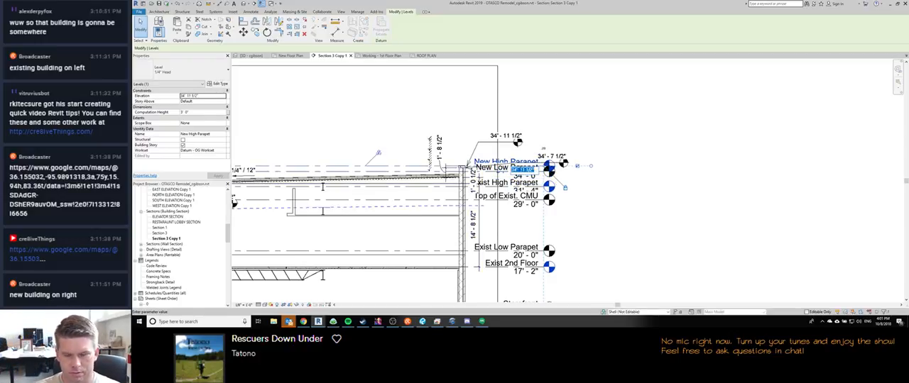
text(35)
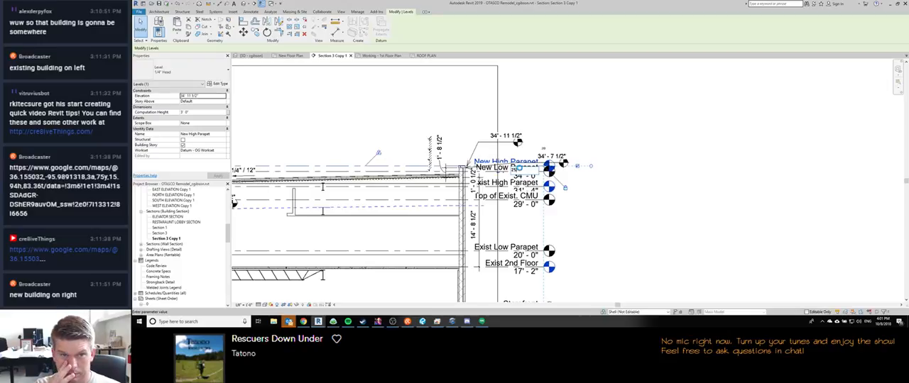
key(Return)
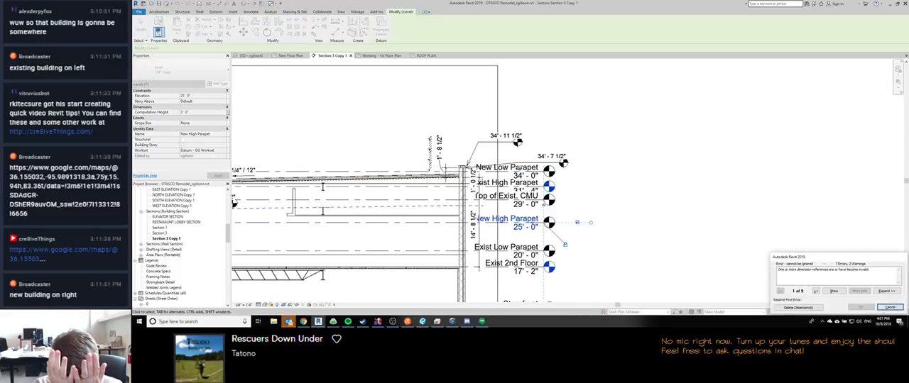
key(Escape)
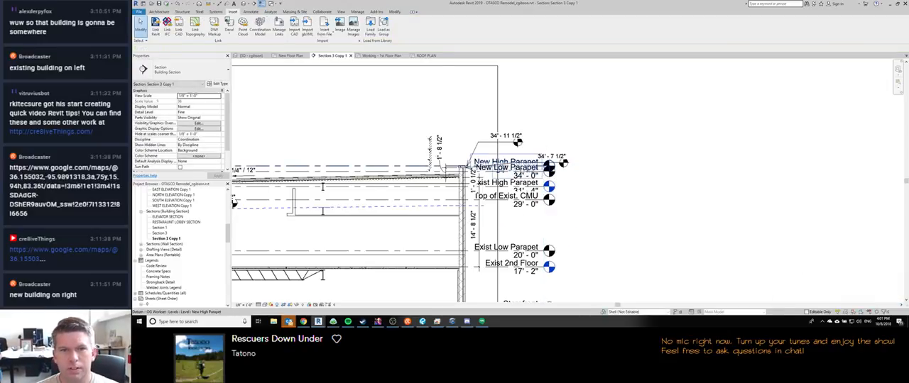
Step: Set the New High Parapet level's elevation to 35' - 0"
click(518, 165)
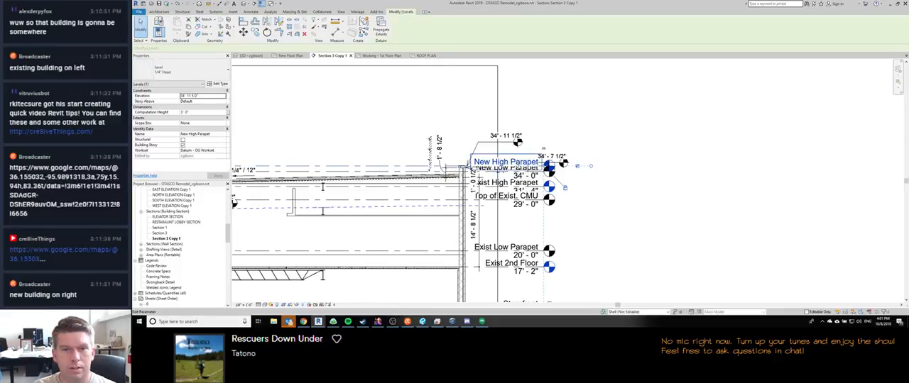
click(523, 169)
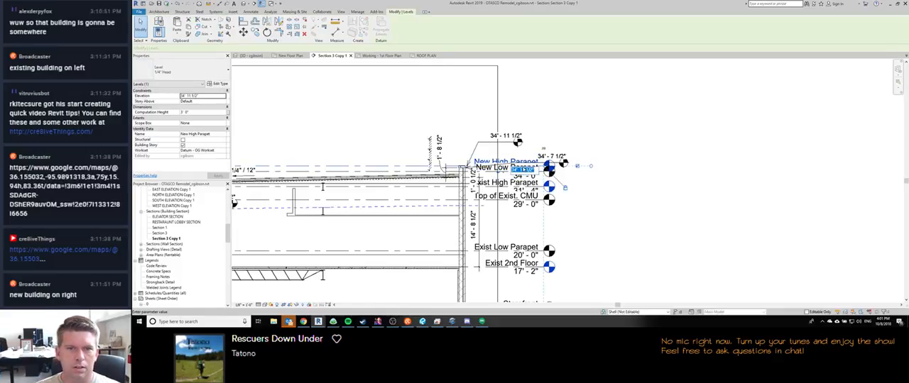
text(35)
key(Return)
key(Escape)
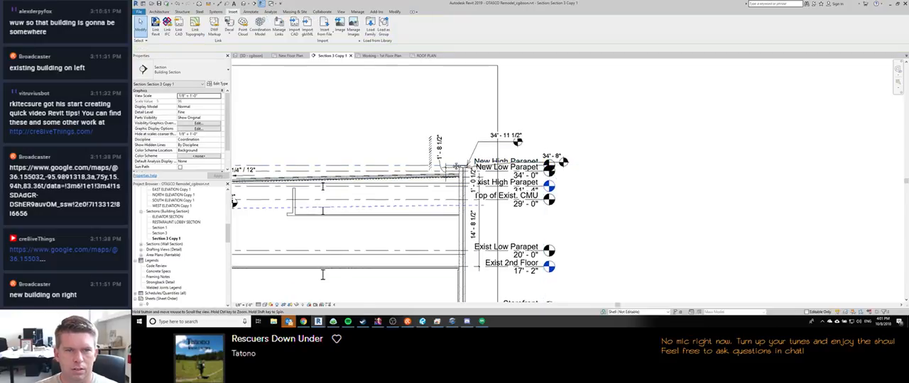
Step: Try to enter a new offset from level for the brick-on-CMU wall cap at the top of the parapet
scroll(455, 166, up, 5)
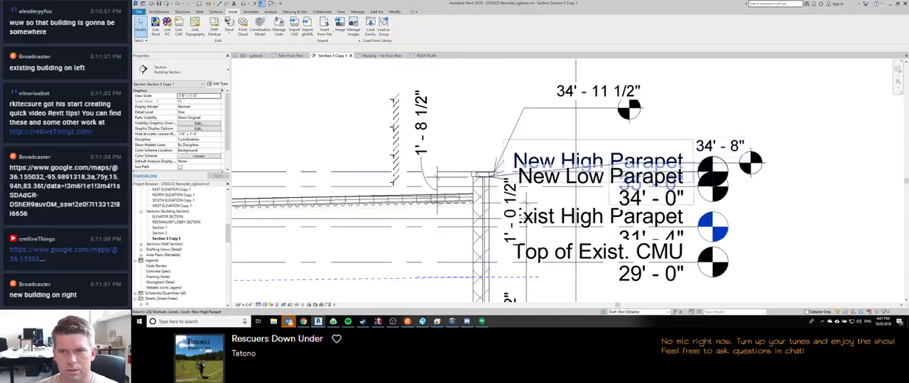
scroll(550, 125, down, 3)
scroll(507, 158, up, 3)
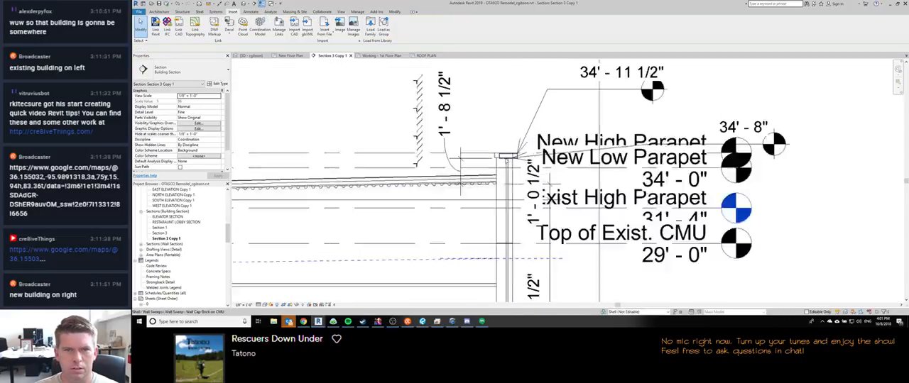
scroll(513, 156, up, 2)
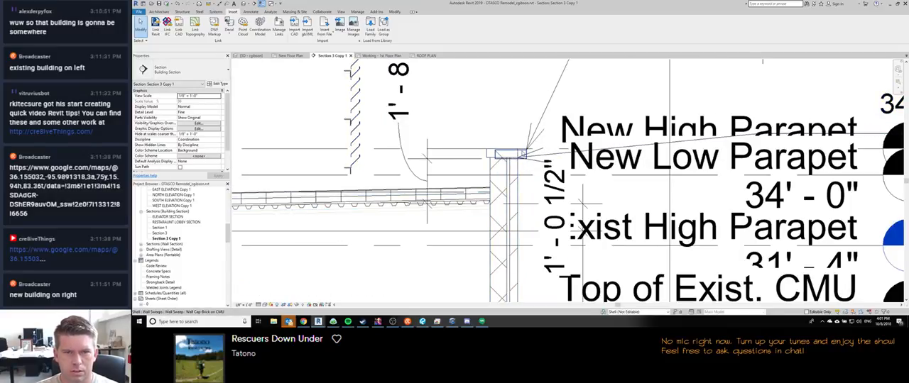
click(522, 156)
click(205, 105)
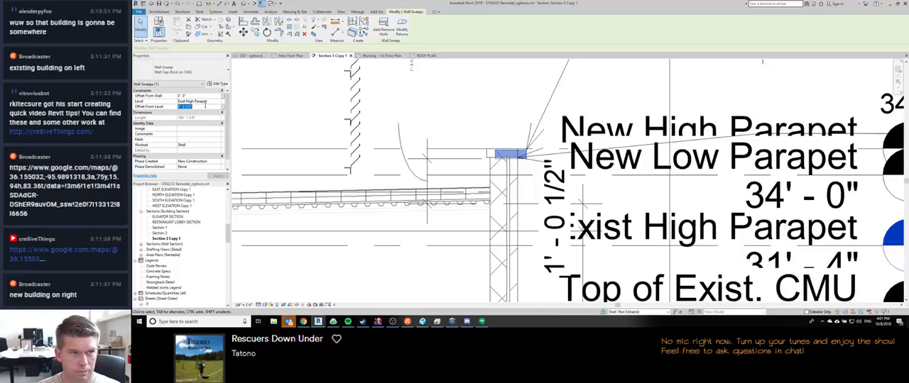
key(BackSpace)
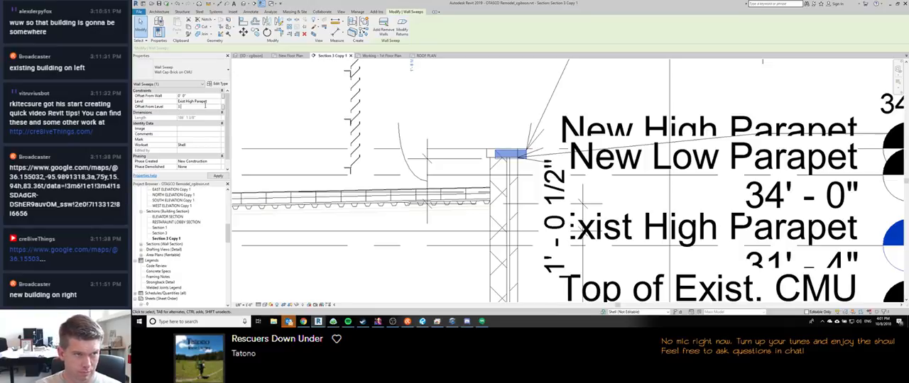
key(Return)
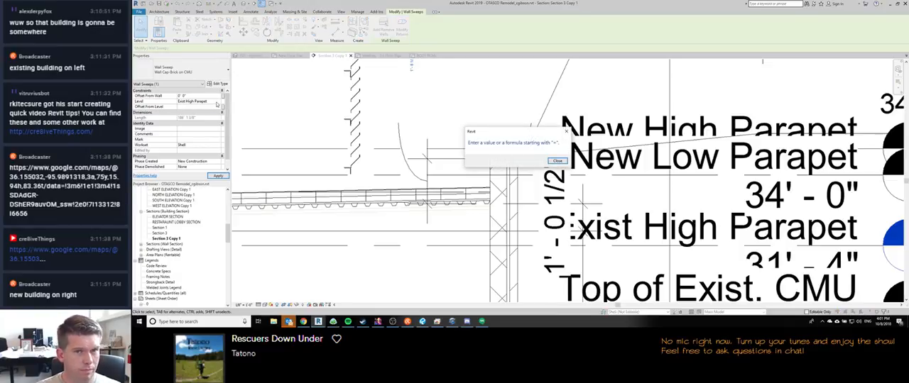
key(Return)
key(Return)
key(Return)
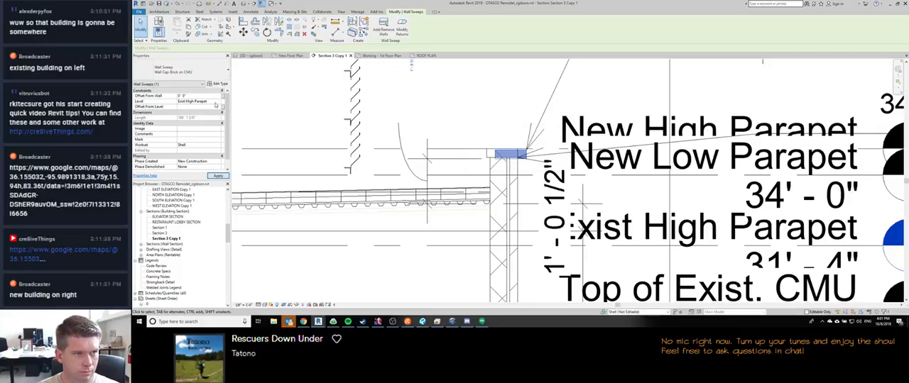
Step: Try to change the brick-on-CMU wall cap's level from Exist High Parapet to New High Parapet, removing the invalid dimension references
click(215, 104)
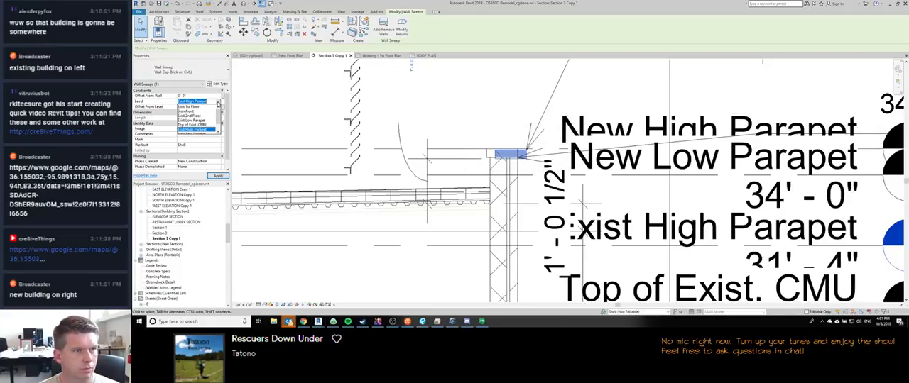
click(218, 102)
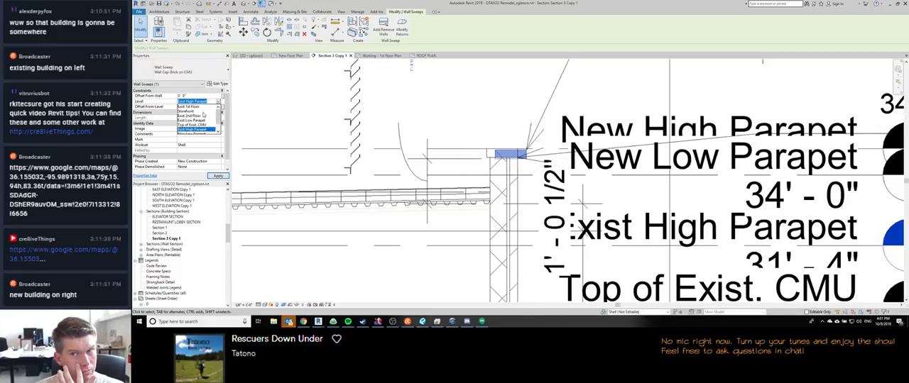
scroll(203, 114, down, 1)
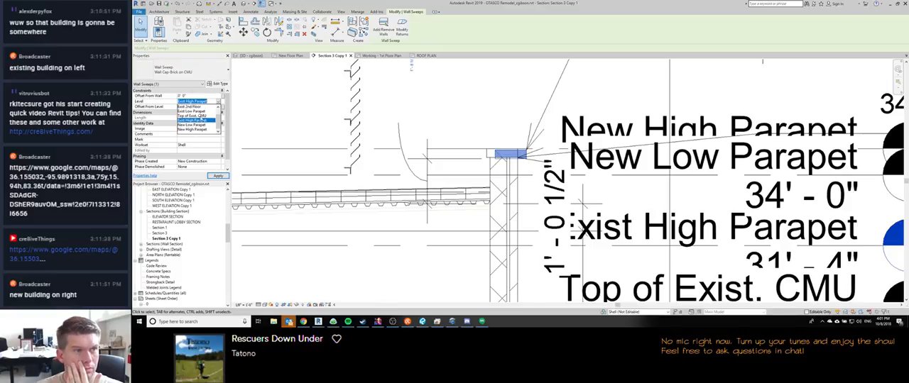
scroll(203, 125, up, 1)
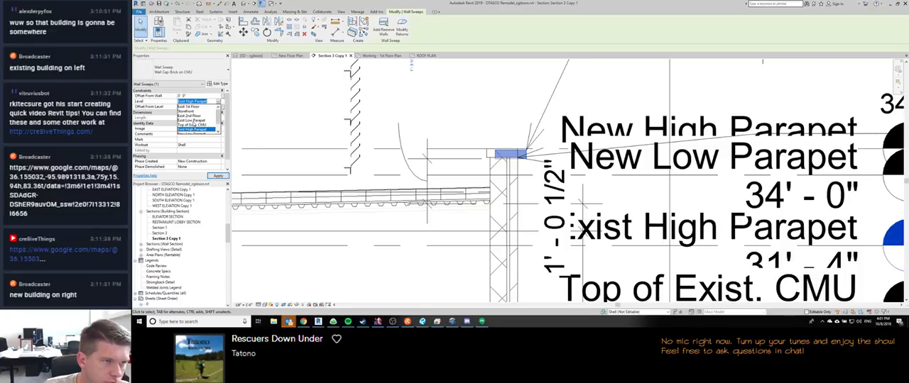
scroll(196, 121, down, 1)
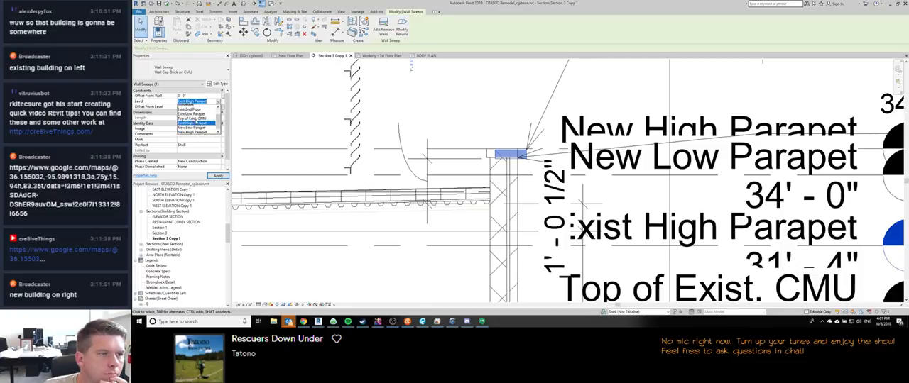
scroll(195, 124, up, 1)
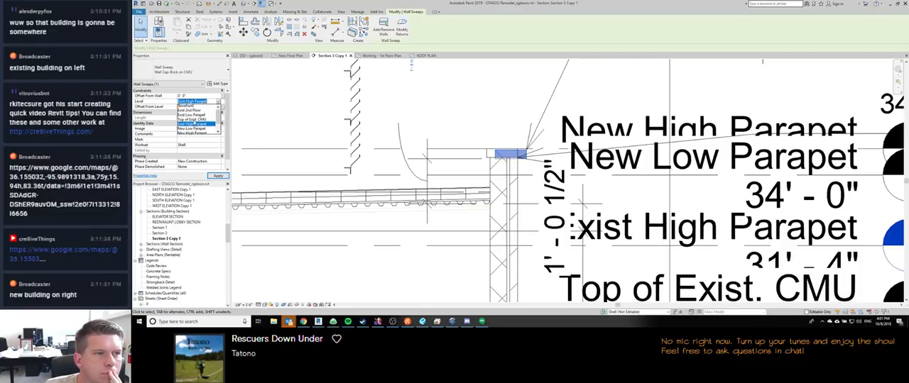
scroll(193, 122, down, 1)
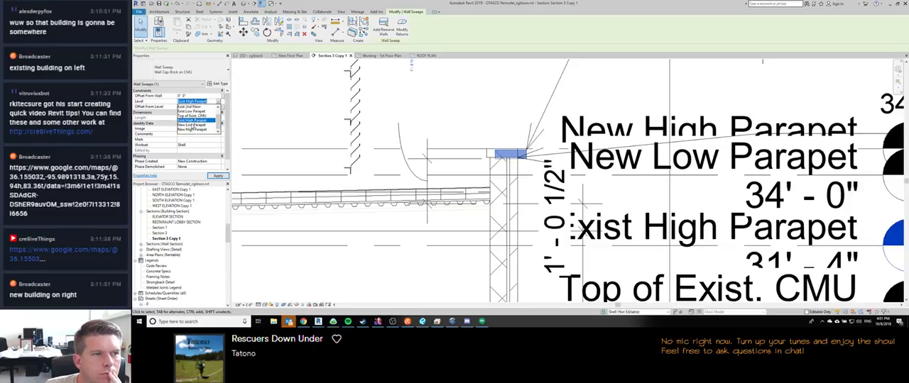
click(191, 129)
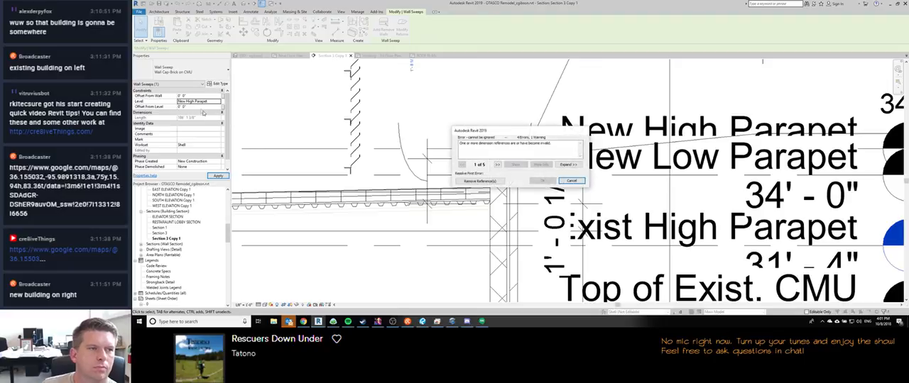
click(480, 181)
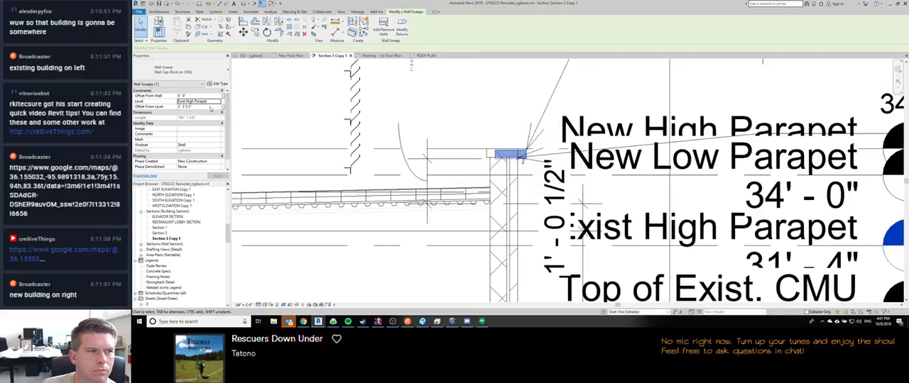
Step: Set the wall cap's offset from level to -0' 4" and its level to New High Parapet
click(209, 107)
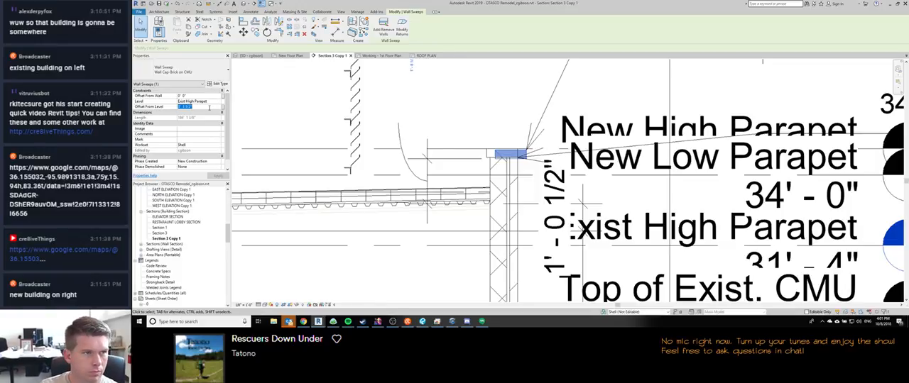
text(-34)
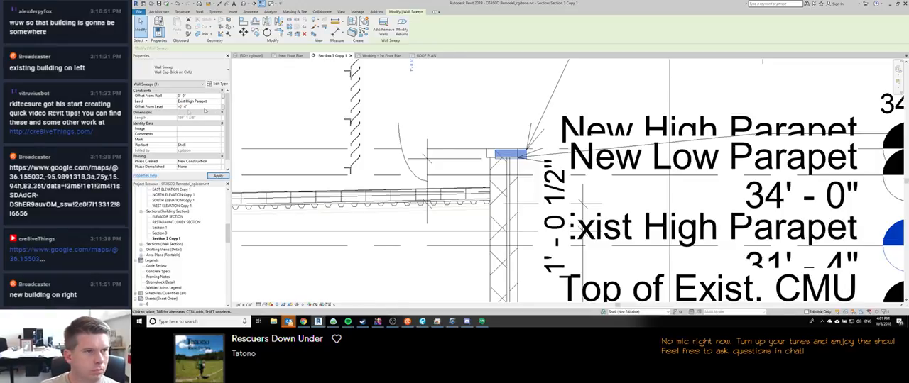
key(Return)
click(218, 103)
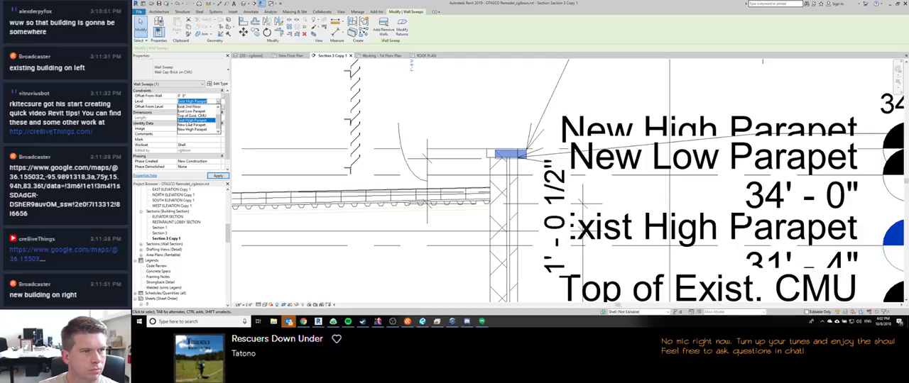
click(188, 132)
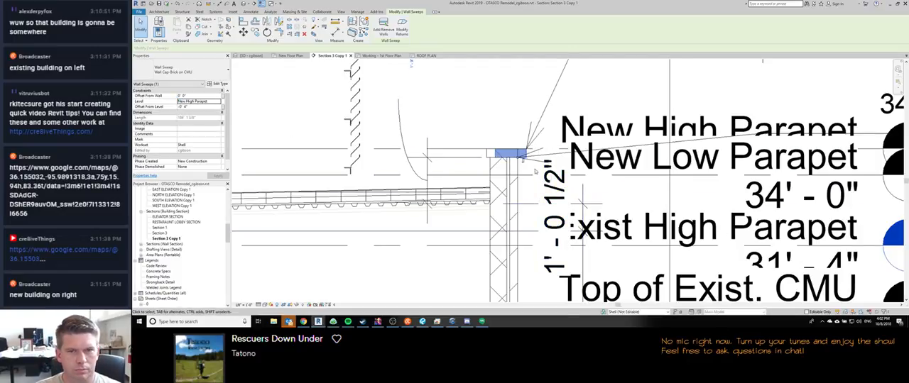
scroll(417, 165, down, 3)
key(Escape)
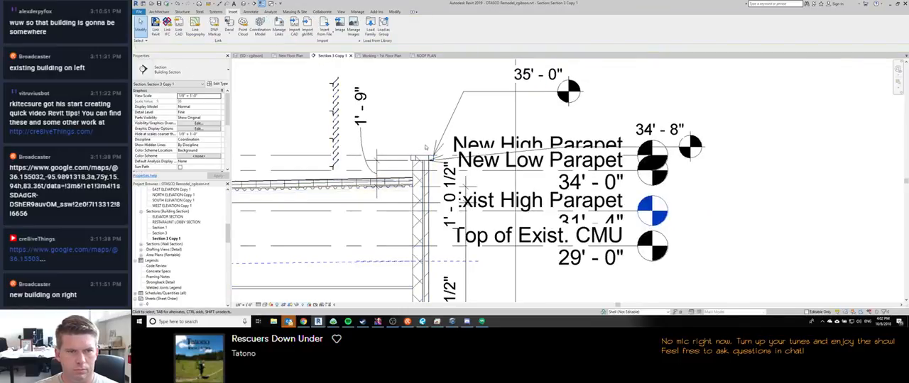
Step: Set the dimension between the TPO roof floor and the parapet cap to 1' - 8 1/2"
scroll(419, 165, down, 3)
scroll(447, 165, up, 5)
scroll(448, 165, up, 3)
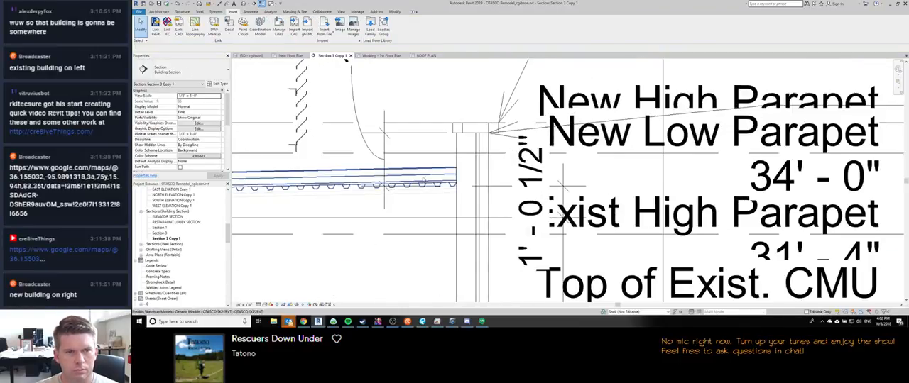
click(447, 171)
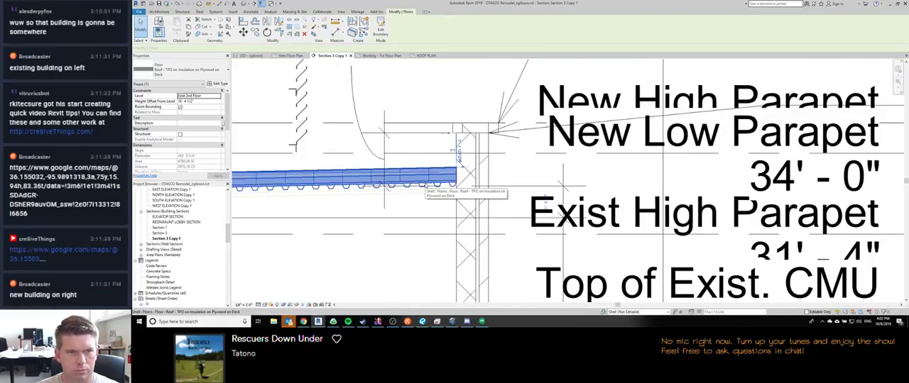
scroll(458, 142, down, 3)
scroll(468, 108, up, 1)
click(474, 108)
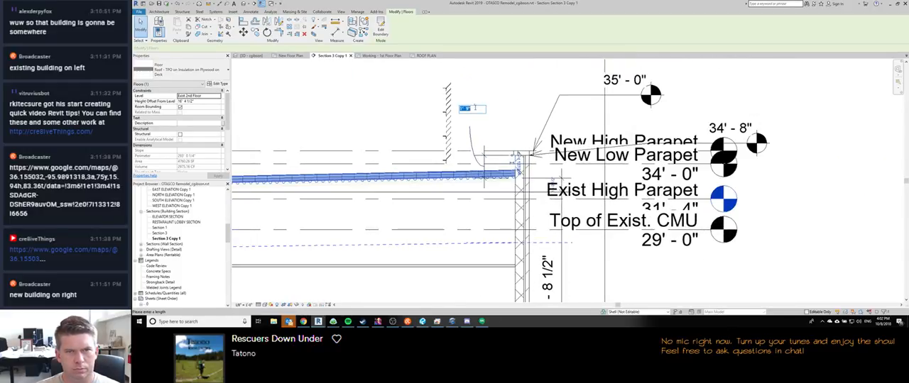
text(1 8.5)
key(Return)
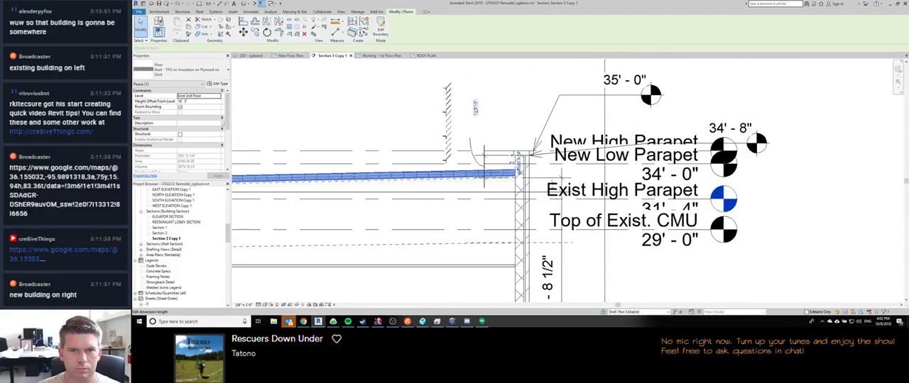
key(Escape)
Step: In the 3D view, set the roof floor's slope arrow height offset at head to -1' 1" and finish the sketch without attaching walls
middle_drag(448, 177, 526, 179)
scroll(527, 180, down, 1)
scroll(527, 180, down, 2)
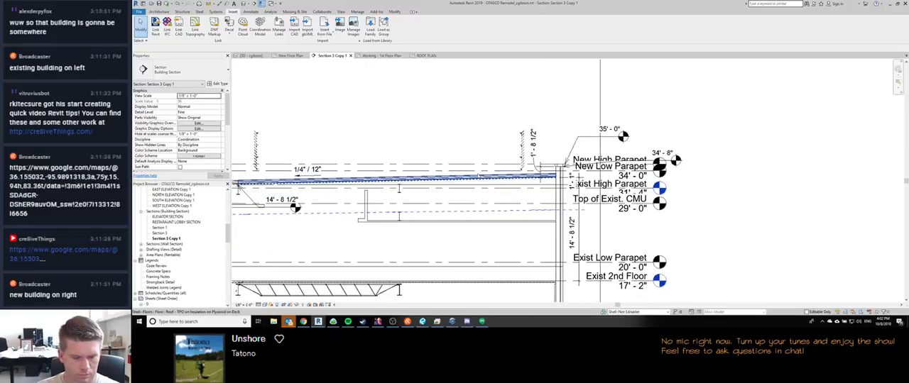
click(252, 56)
scroll(466, 173, down, 5)
scroll(468, 174, down, 3)
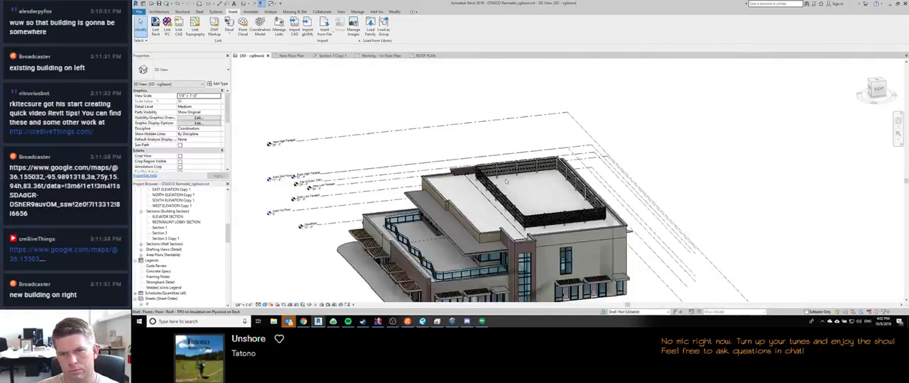
scroll(481, 182, down, 2)
double_click(481, 181)
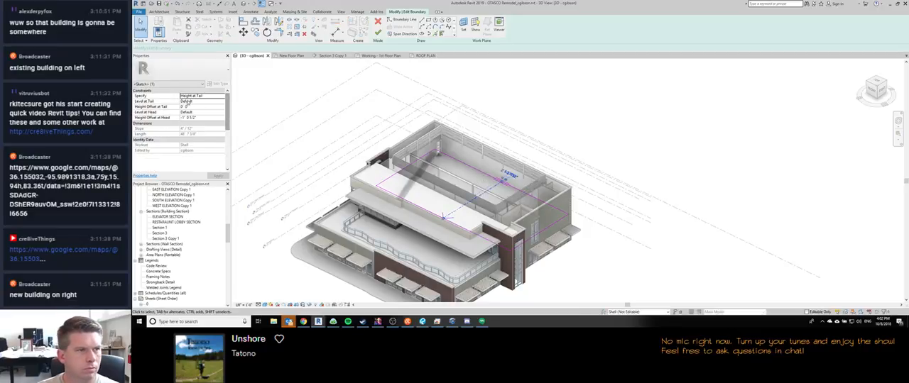
click(207, 120)
text(-1 1)
key(Return)
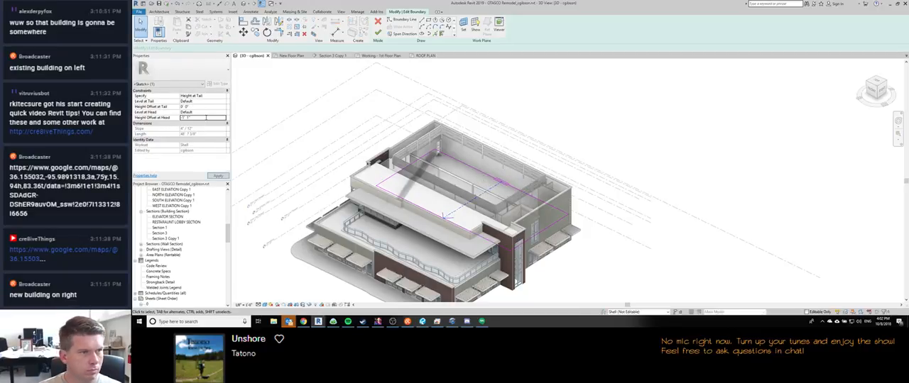
click(378, 32)
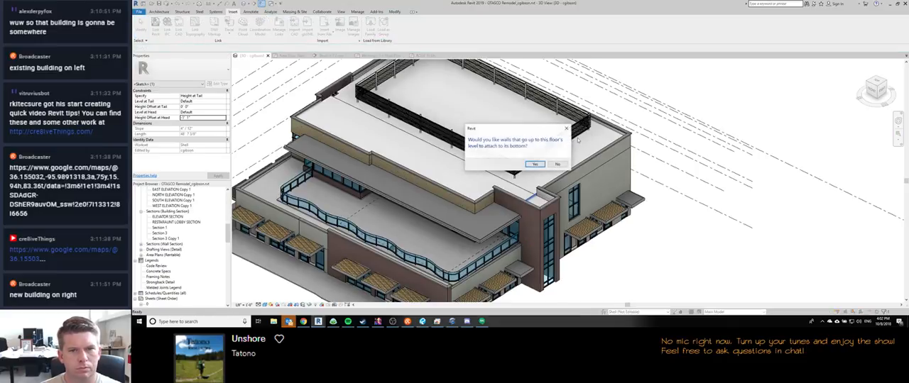
click(557, 164)
scroll(398, 177, down, 3)
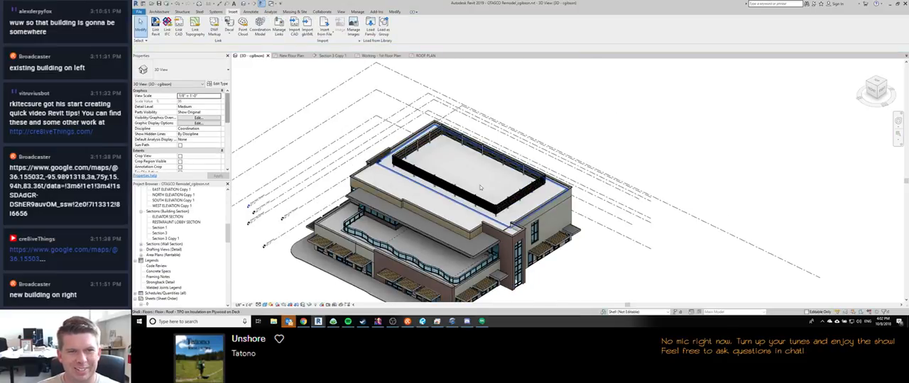
scroll(378, 180, up, 3)
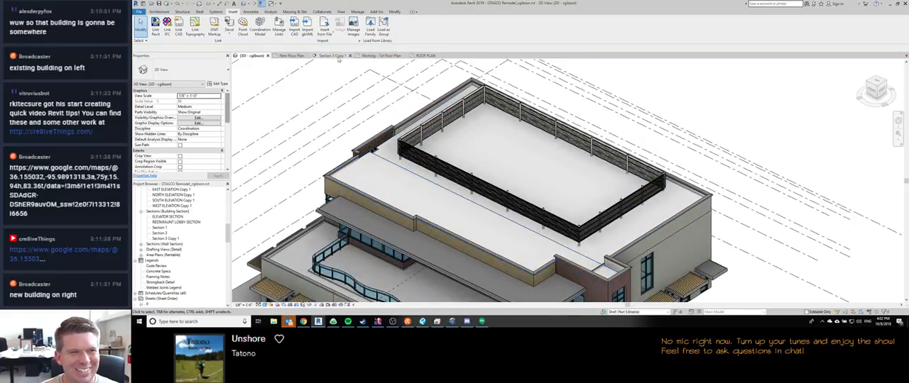
Step: Examine the roof valley and the parapet with its dimension in the Section 3 Copy 1 view
click(334, 56)
middle_drag(259, 190, 488, 205)
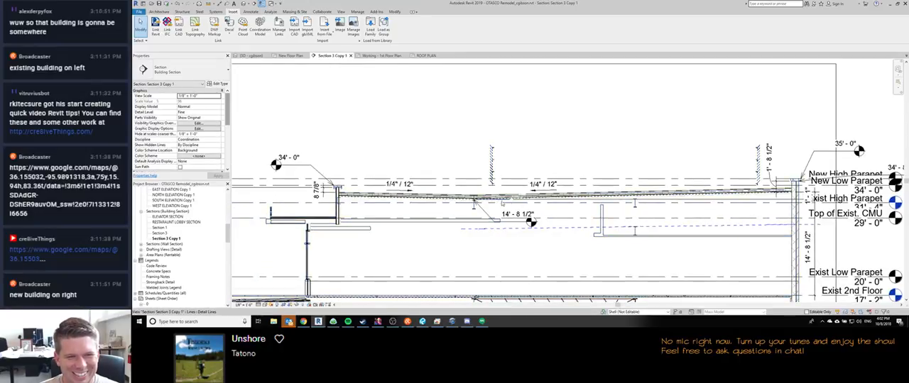
scroll(488, 206, up, 3)
scroll(475, 207, up, 5)
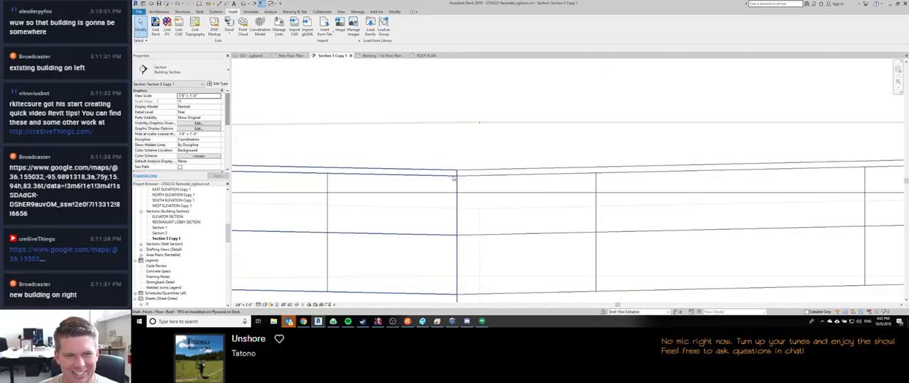
scroll(474, 167, down, 3)
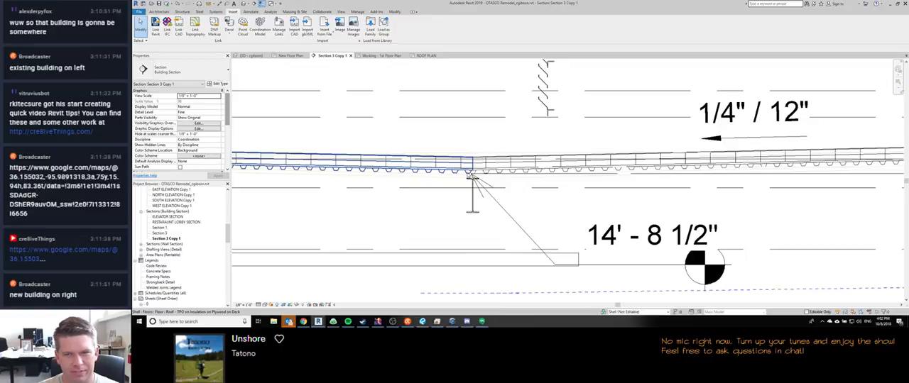
scroll(468, 176, down, 2)
scroll(467, 175, down, 2)
scroll(384, 202, up, 5)
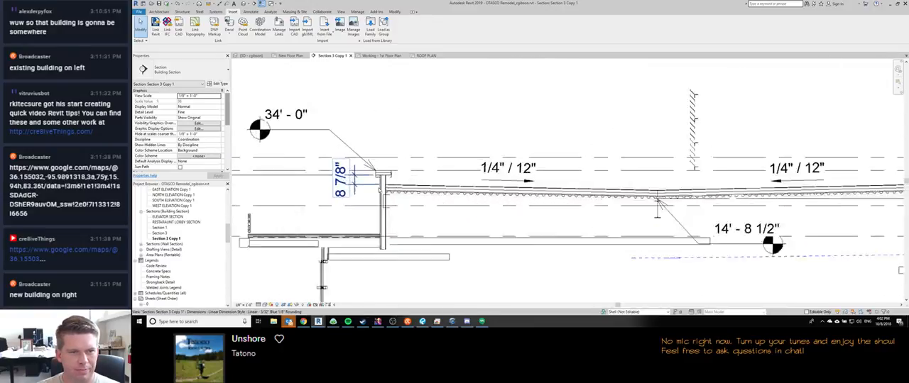
middle_drag(362, 176, 443, 182)
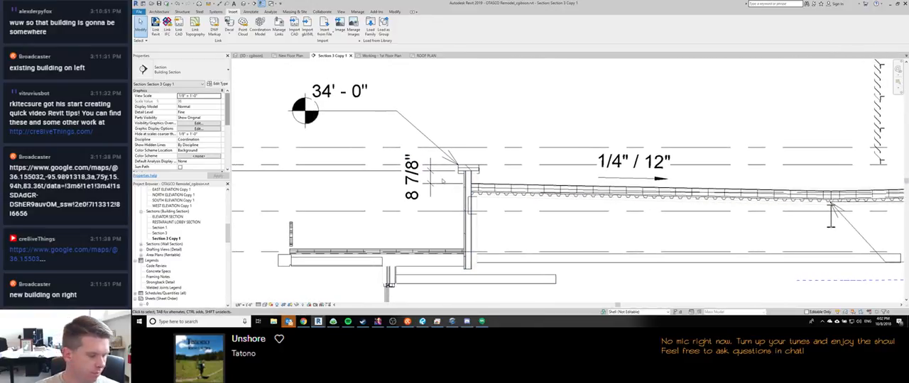
scroll(443, 182, down, 1)
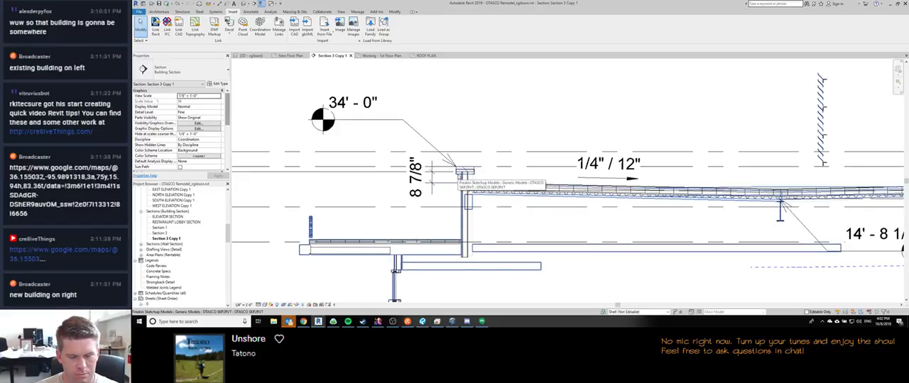
Step: Turn off the visibility of Imports in Families in the Section 3 Copy 1 view
scroll(460, 175, down, 2)
key(v)
key(v)
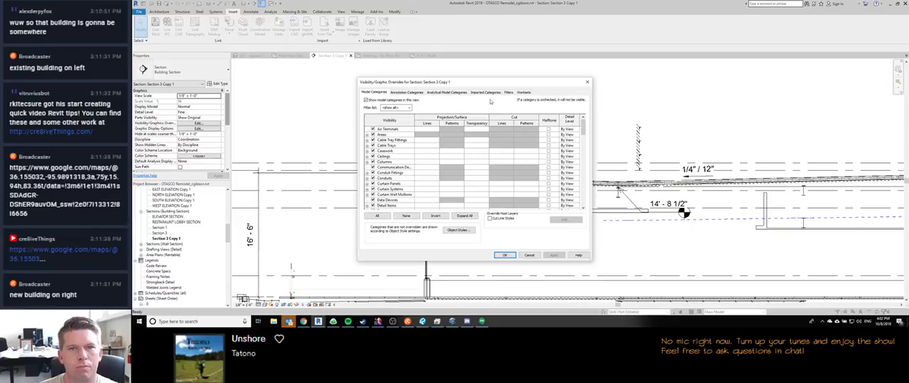
click(484, 93)
click(394, 125)
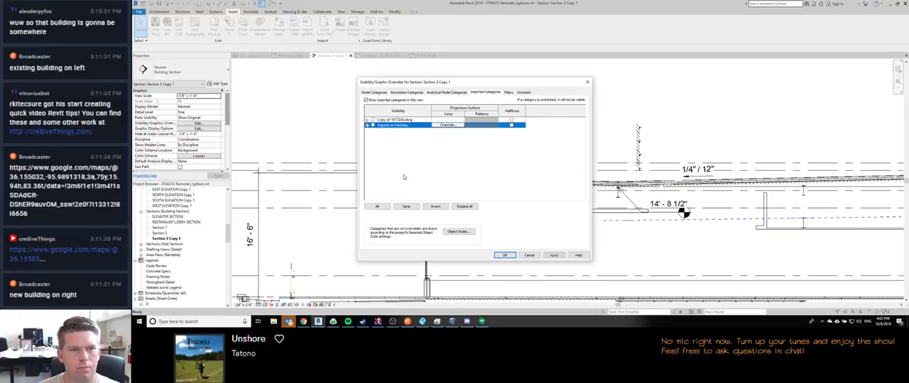
click(505, 254)
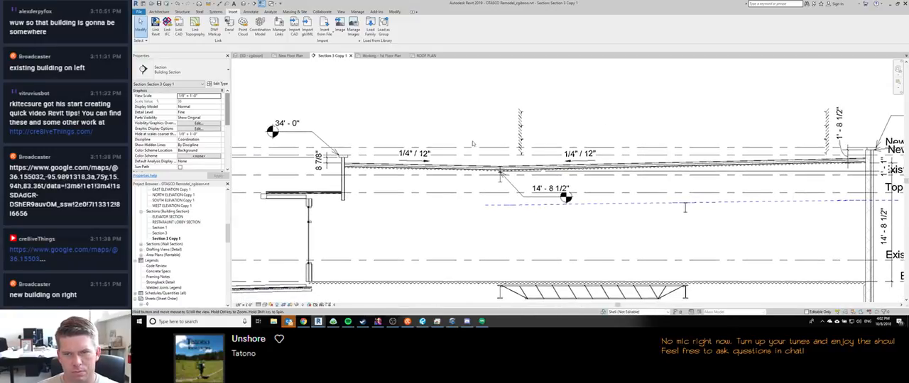
Step: Review where the two 1/4" / 12" roof slopes meet and the lower roof beside the parapet in the section
scroll(681, 193, up, 3)
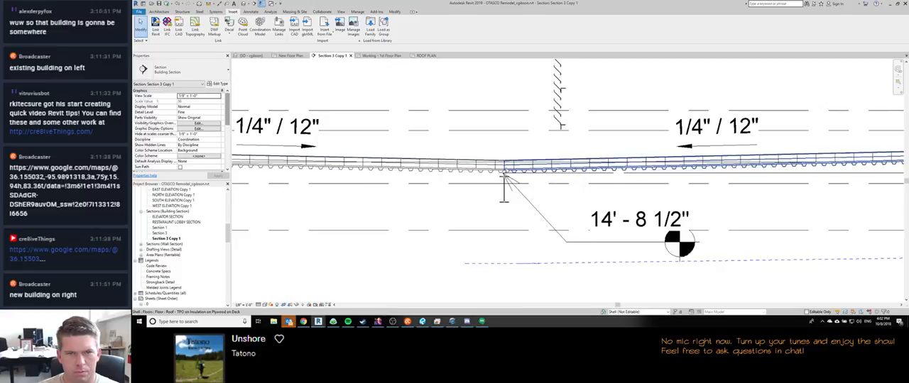
scroll(471, 161, down, 5)
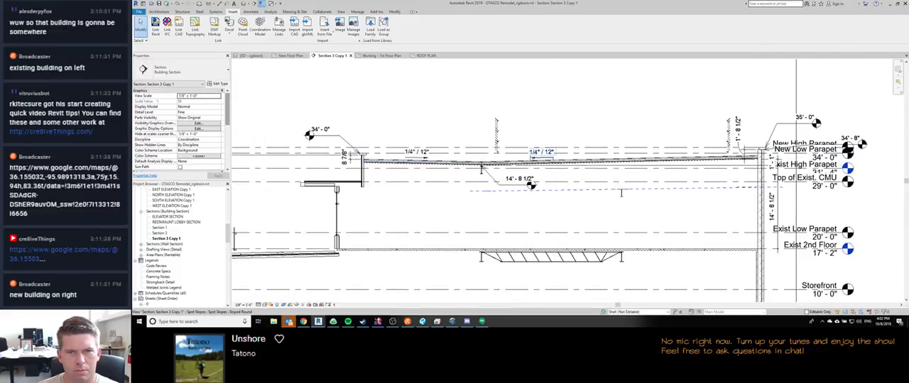
scroll(416, 115, down, 1)
middle_drag(573, 177, 541, 179)
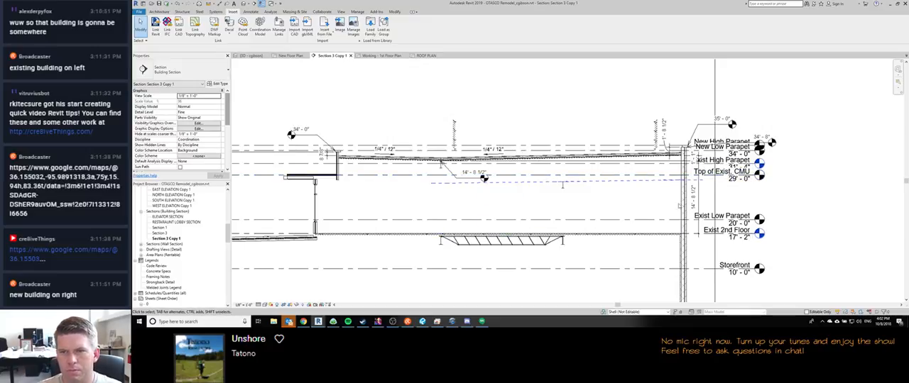
scroll(421, 176, up, 3)
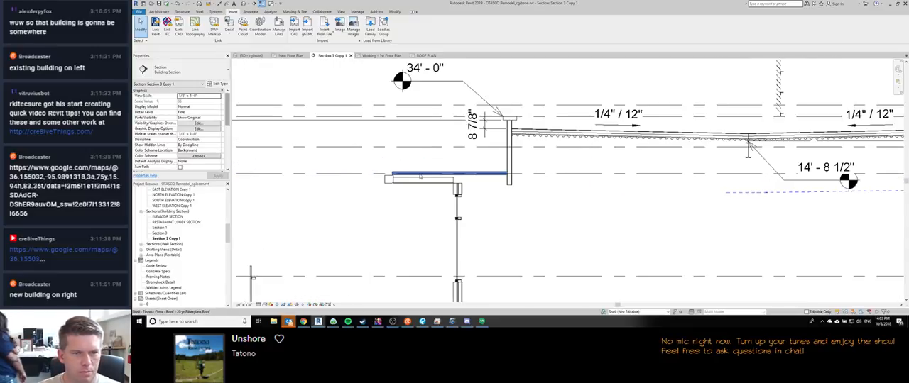
Step: In the 3D view, isolate the double roof drain beside the granite parapet wall with a section box
key(3)
key(d)
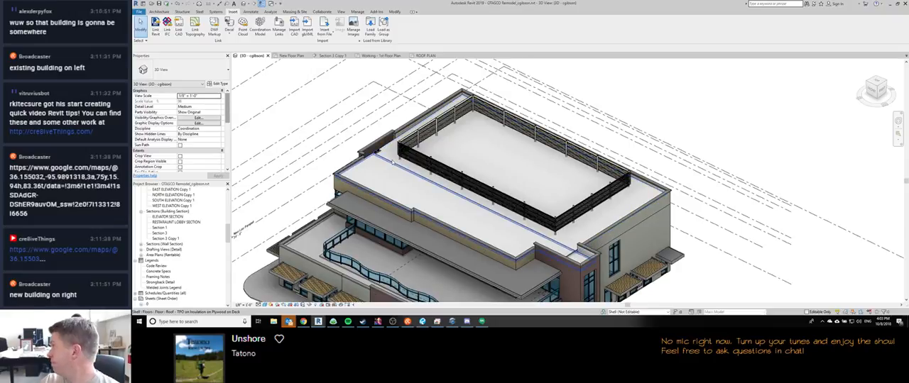
shift+middle_drag(410, 176, 376, 153)
scroll(377, 153, up, 5)
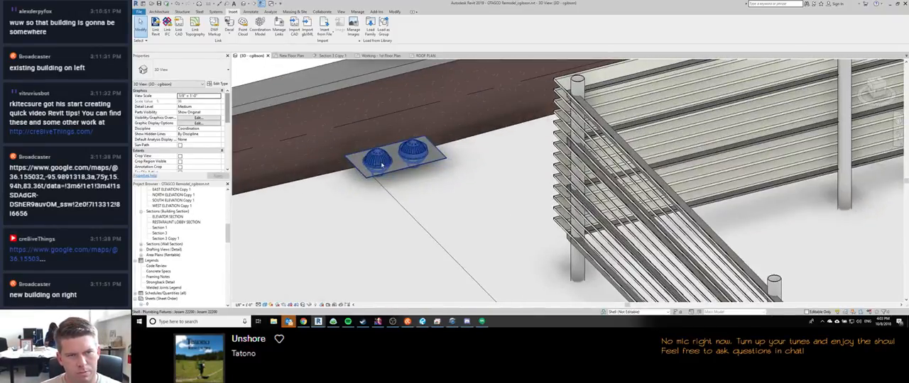
click(383, 163)
shift+middle_drag(410, 194, 431, 149)
scroll(434, 150, down, 3)
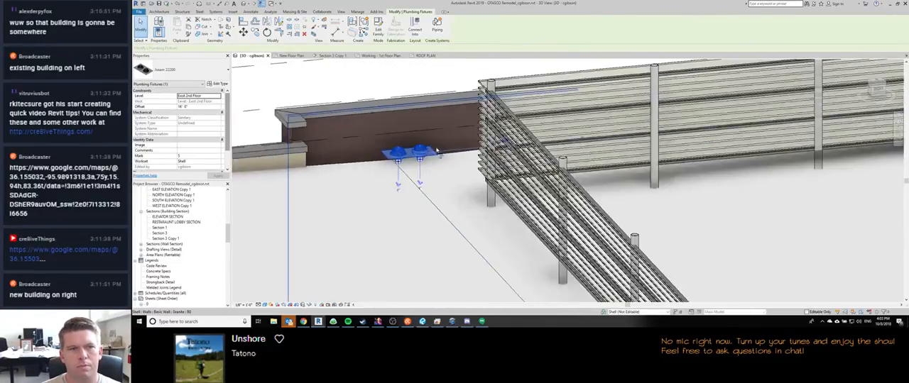
key(a)
key(z)
key(e)
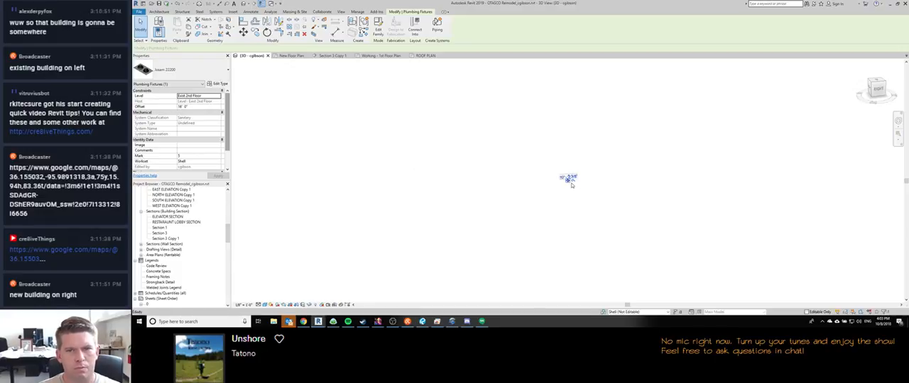
Step: From the right side view, move the roof drain from its outlet's base point to the top of the roof floor's valley
click(572, 184)
scroll(564, 183, up, 5)
click(558, 186)
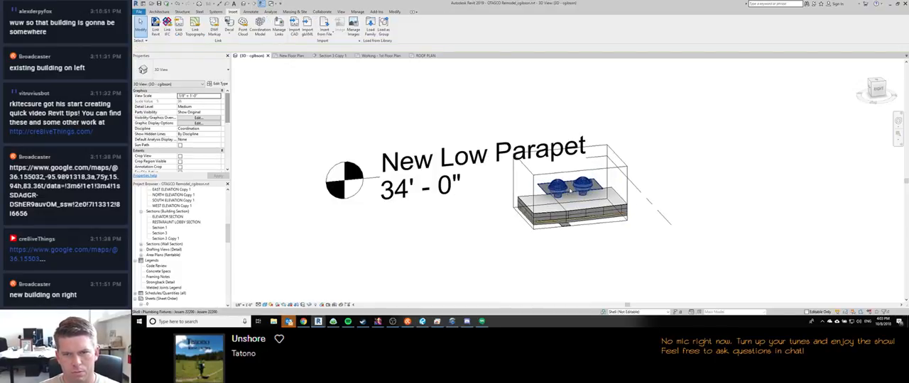
click(878, 89)
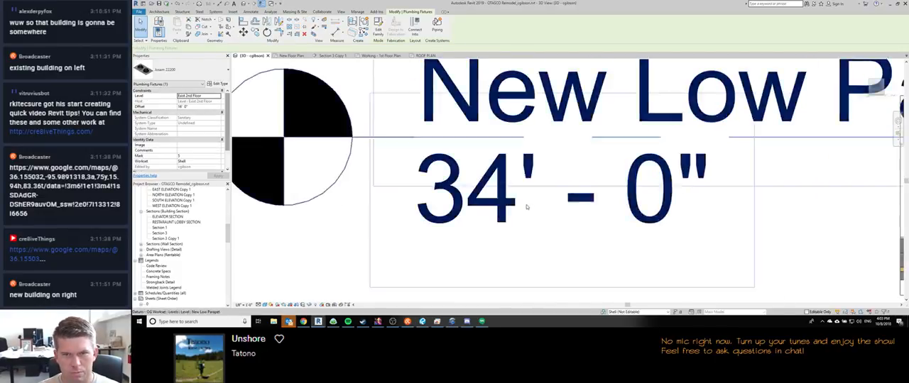
scroll(541, 178, up, 2)
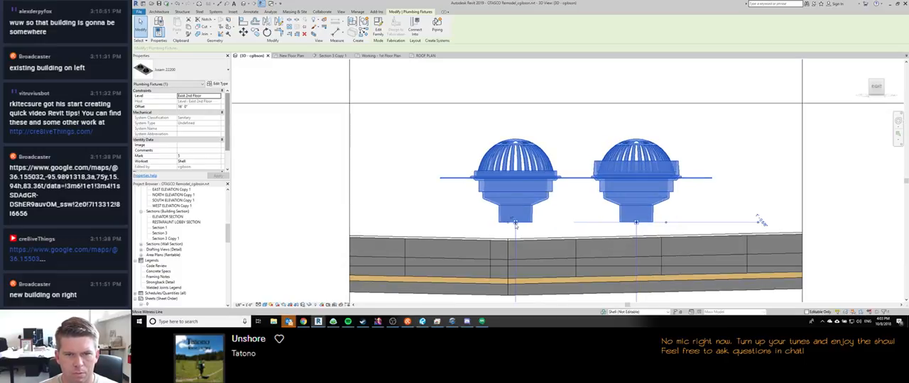
key(m)
key(v)
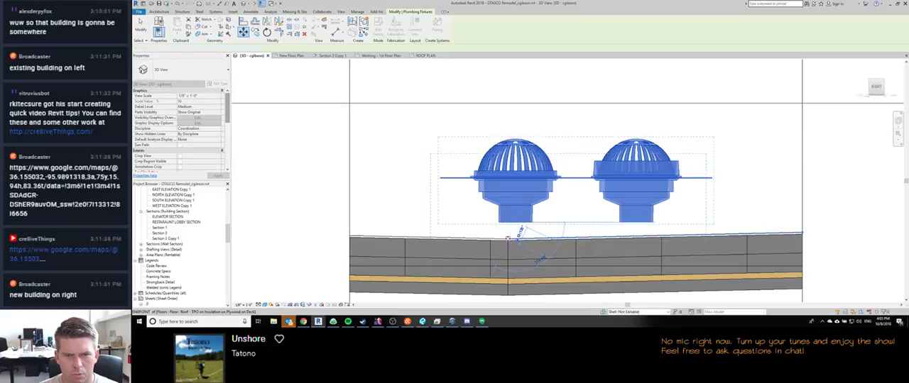
click(508, 238)
Step: Move the roof drain straight down so its flange sits on the roof surface at the valley
key(m)
key(v)
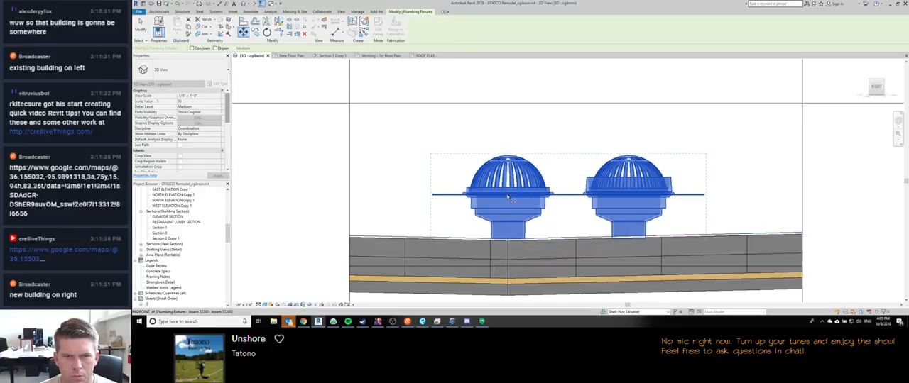
scroll(508, 199, up, 2)
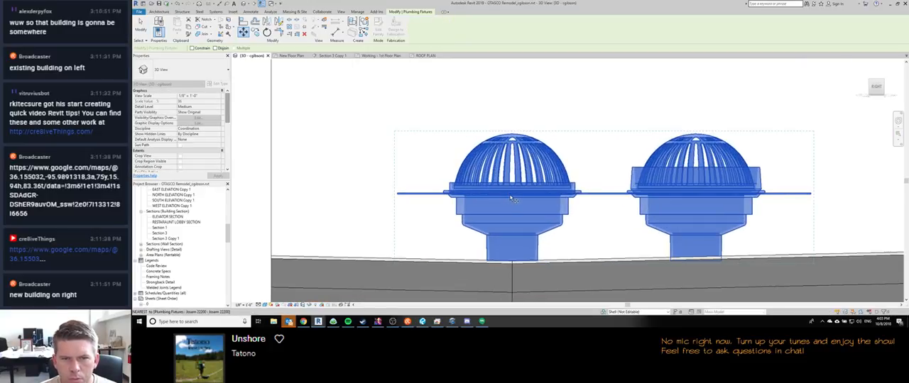
click(513, 200)
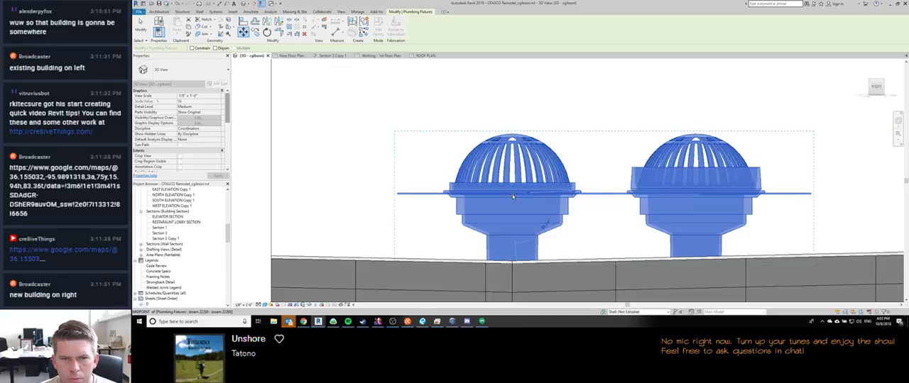
click(513, 262)
scroll(499, 176, down, 1)
middle_drag(499, 176, 522, 185)
scroll(492, 132, down, 3)
click(484, 129)
scroll(483, 130, down, 1)
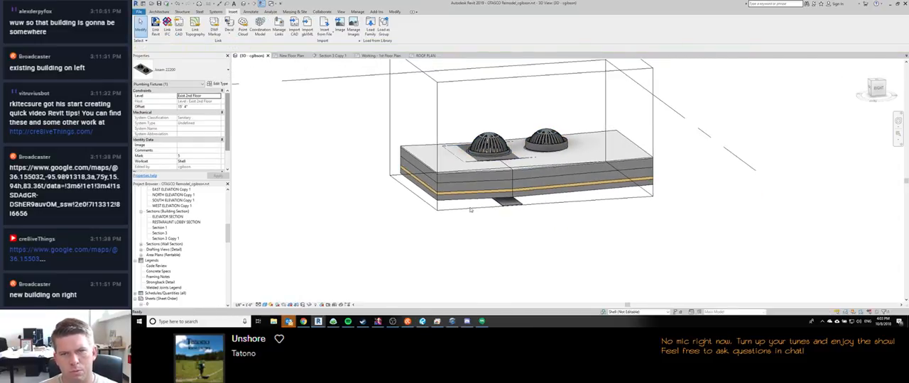
Step: Turn off the 3D view's section box to show the whole building again
scroll(467, 145, down, 6)
shift+middle_drag(446, 185, 488, 242)
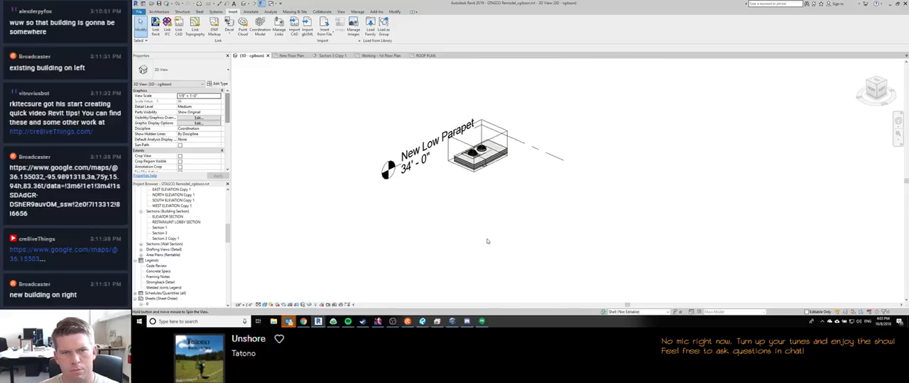
scroll(487, 241, up, 1)
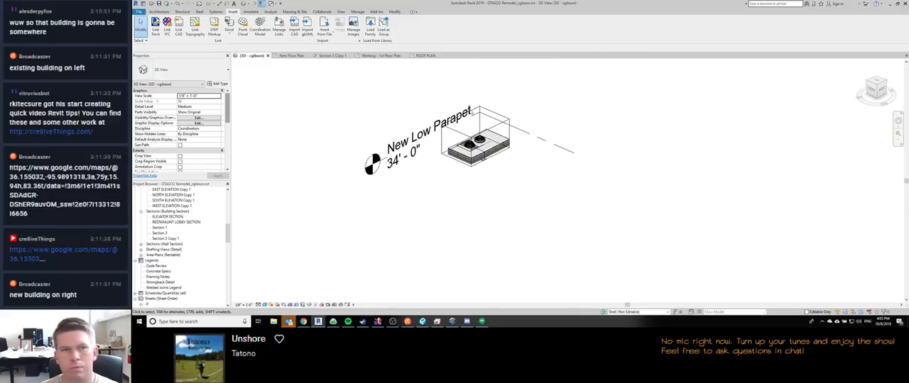
scroll(184, 112, down, 5)
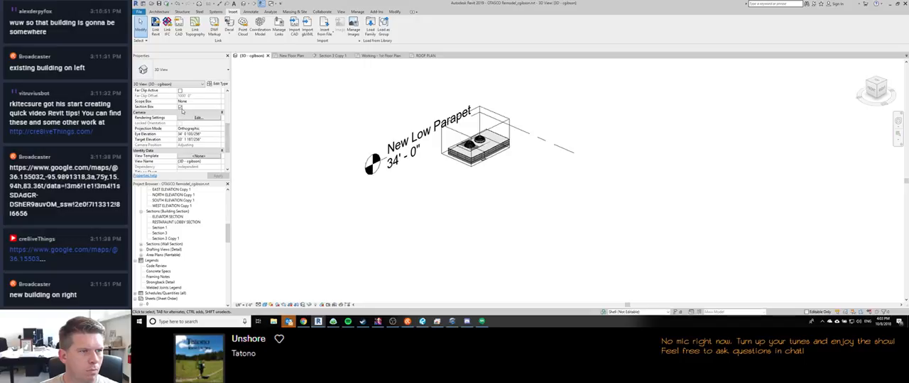
click(180, 107)
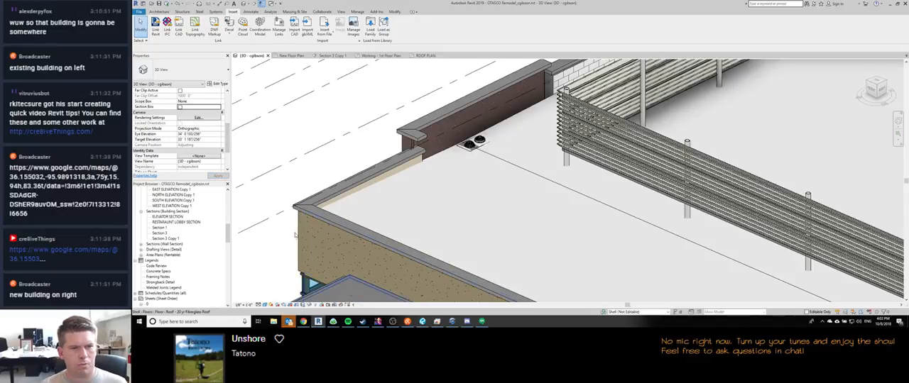
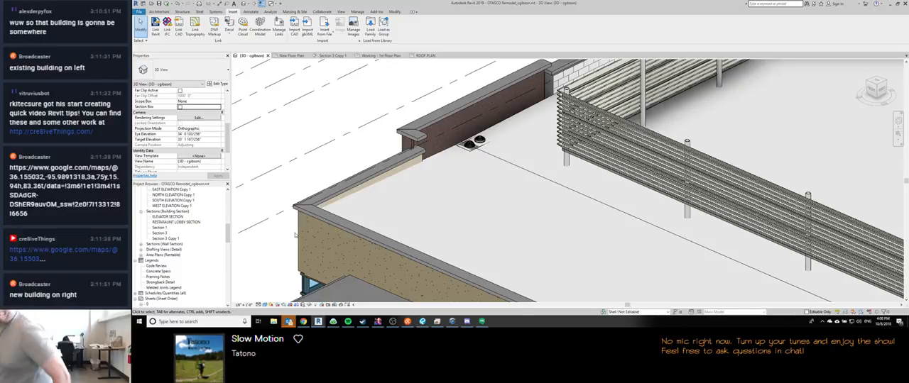
Step: Compare the building's roof in the 3D view with the client's roof slope sketch in the browser
scroll(442, 138, down, 5)
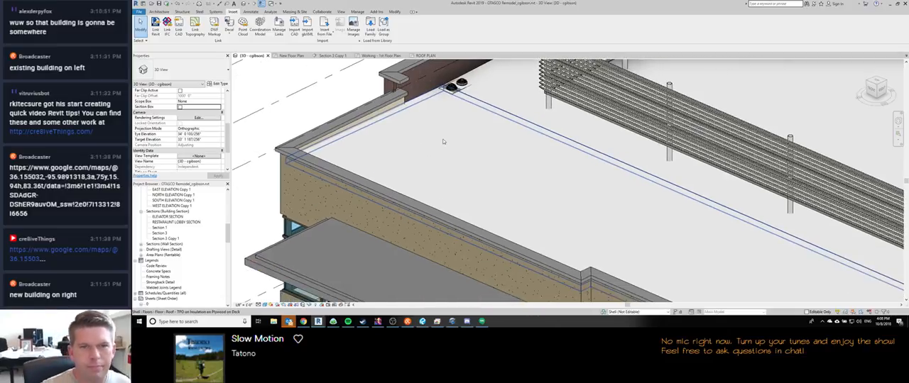
mouse_move(479, 165)
middle_down()
mouse_move(426, 146)
mouse_move(477, 174)
middle_up()
middle_drag(477, 173, 461, 231)
click(303, 322)
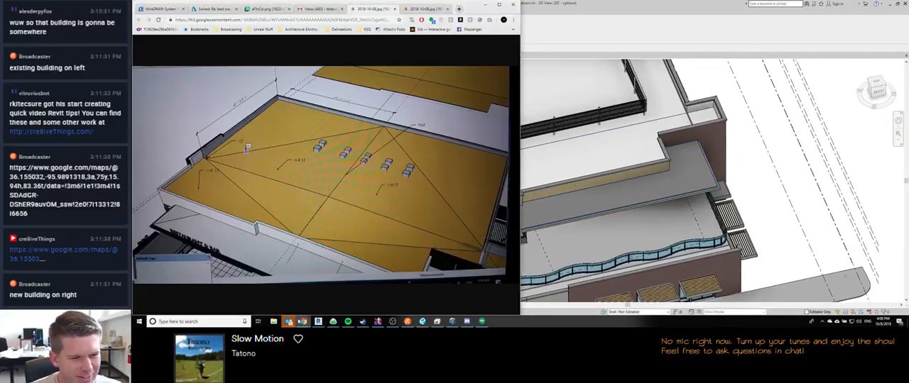
mouse_move(291, 320)
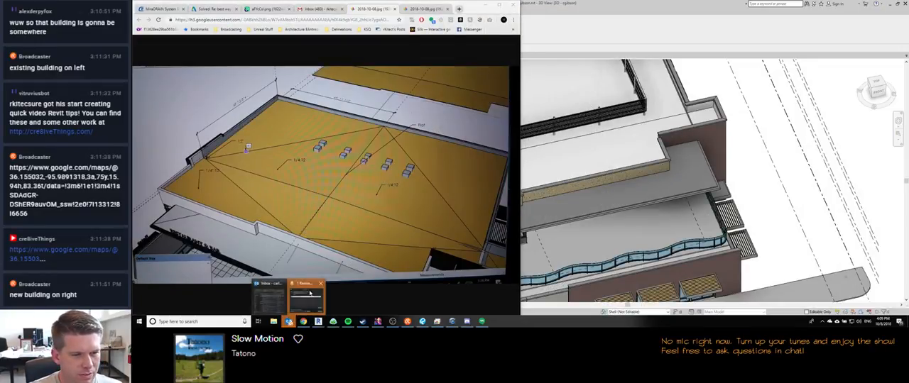
click(306, 298)
click(577, 187)
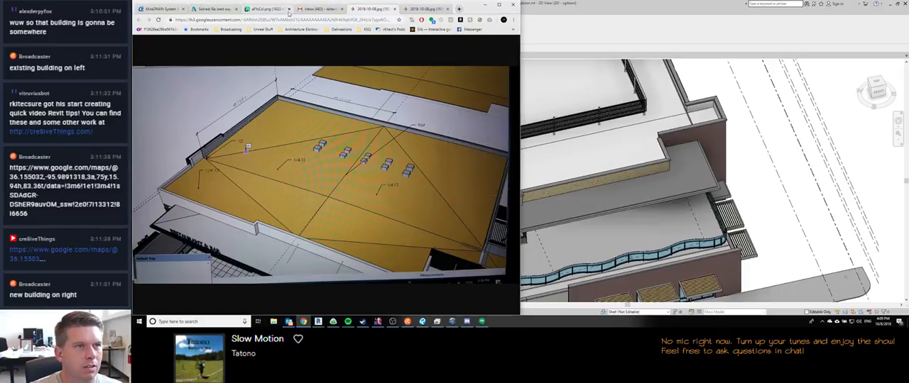
click(261, 10)
click(369, 10)
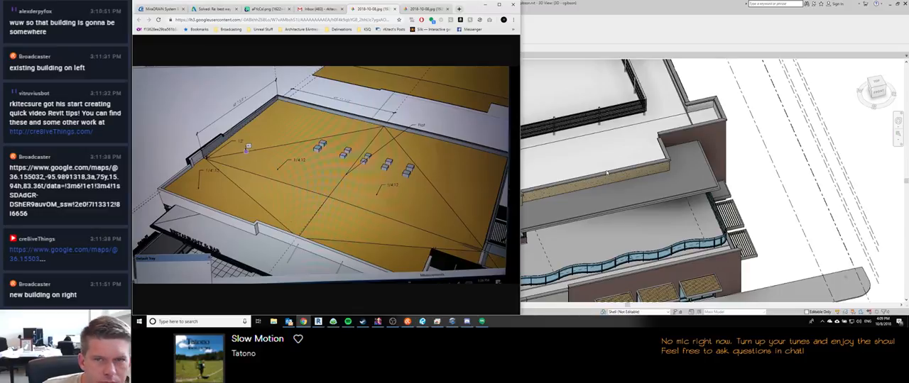
click(602, 158)
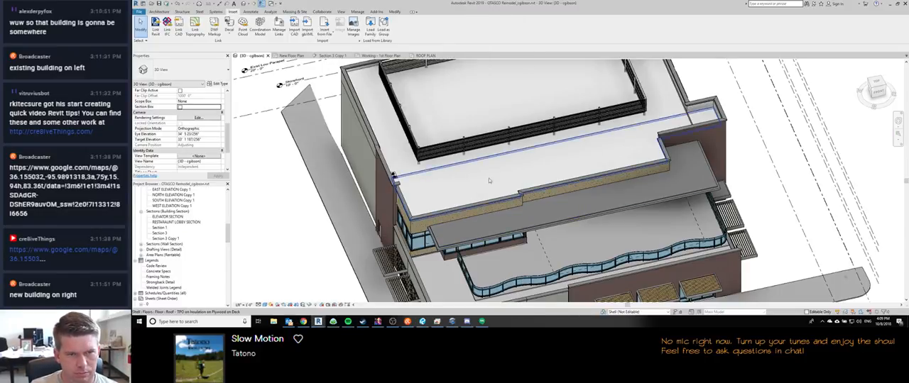
scroll(489, 180, down, 4)
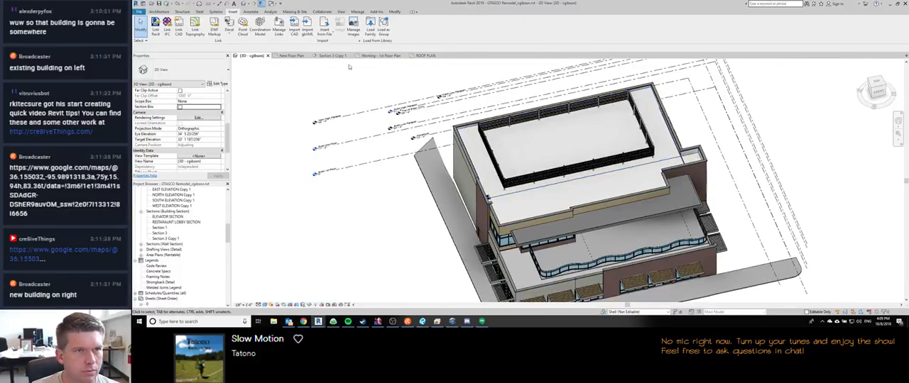
Step: In the roof plan, open and finish the front TPO roof floor's boundary sketch, attaching walls that reach its level to its bottom
click(424, 56)
scroll(350, 172, down, 4)
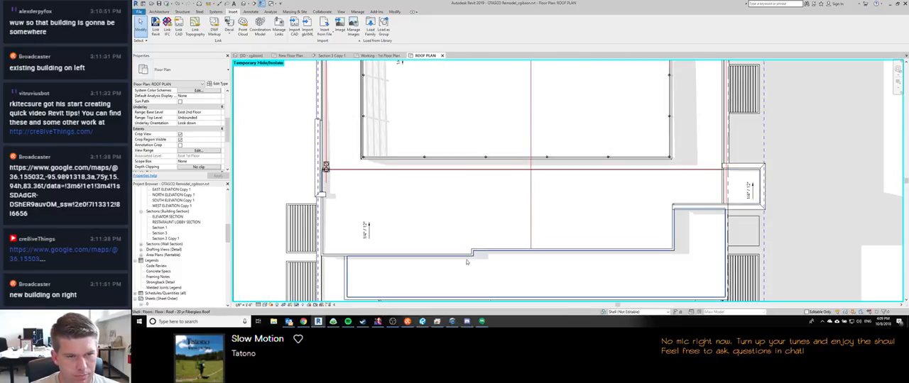
middle_drag(518, 235, 470, 239)
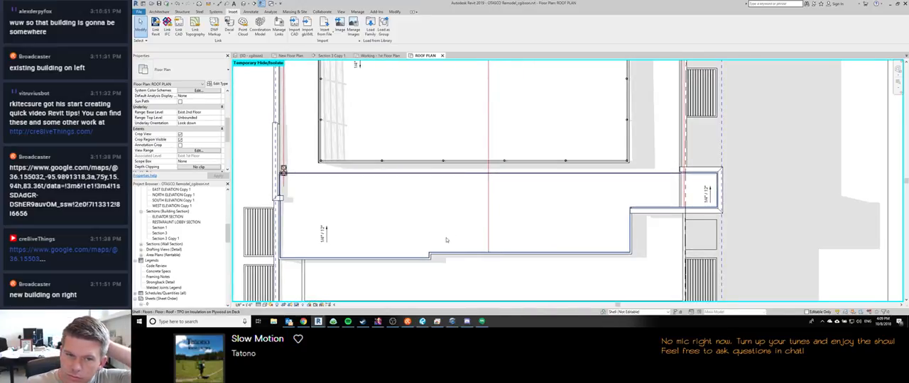
double_click(417, 241)
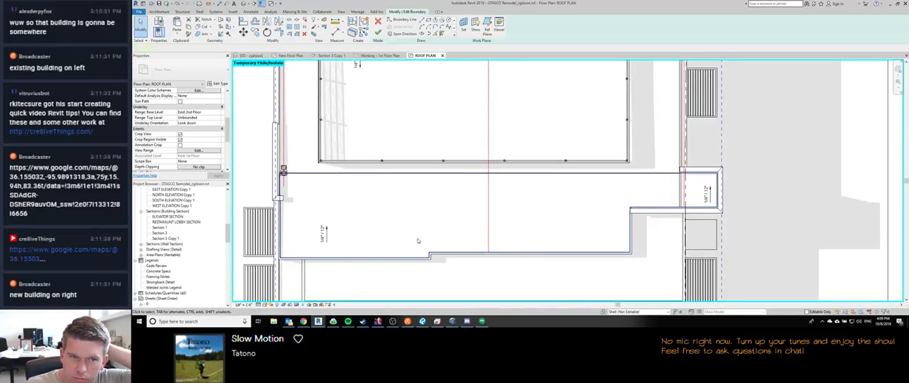
click(377, 34)
scroll(495, 251, down, 2)
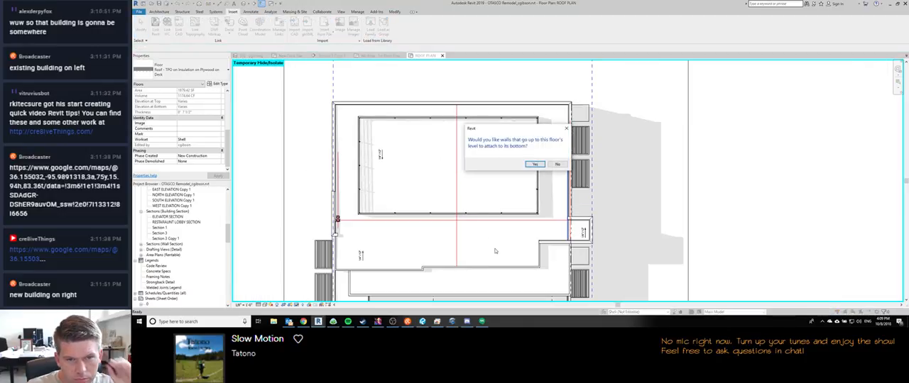
click(534, 164)
Step: Place an aligned dimension string across the roof above the north wall, covering the side walls, red side lines and red centre line
scroll(413, 284, up, 2)
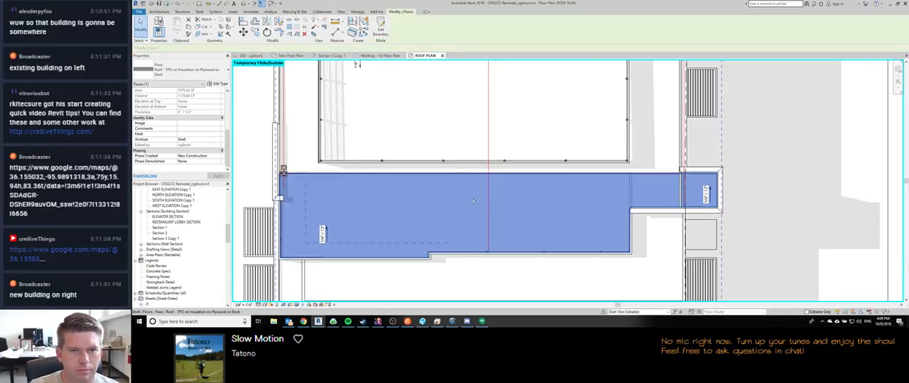
middle_drag(422, 225, 432, 238)
scroll(309, 201, up, 6)
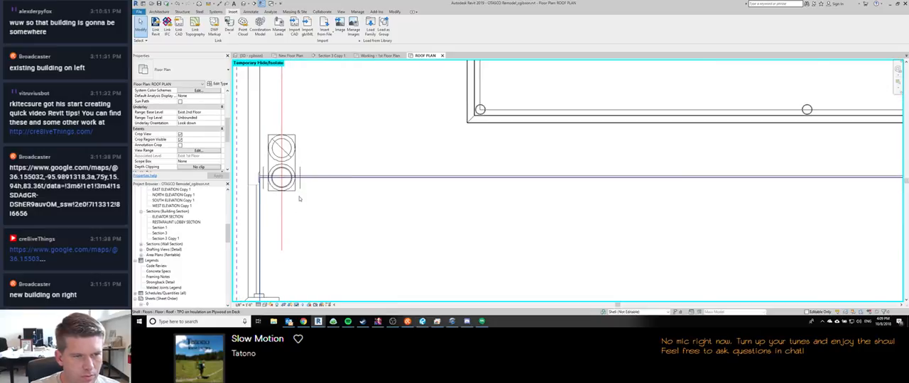
scroll(300, 198, down, 7)
scroll(402, 159, down, 1)
middle_drag(401, 160, 477, 190)
scroll(411, 186, up, 2)
key(d)
key(i)
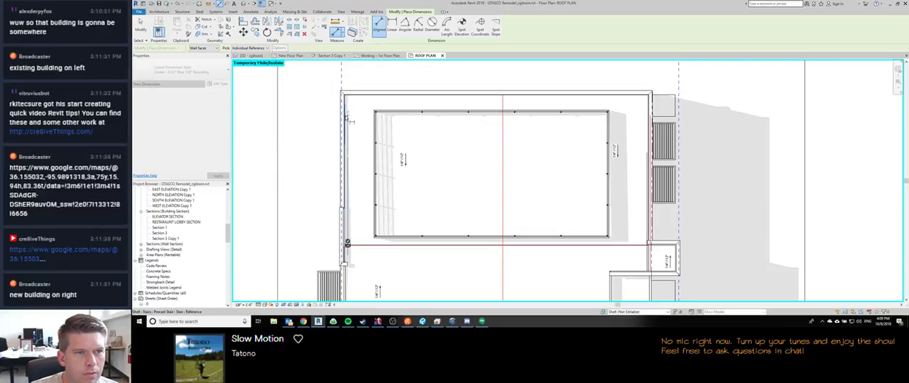
click(348, 120)
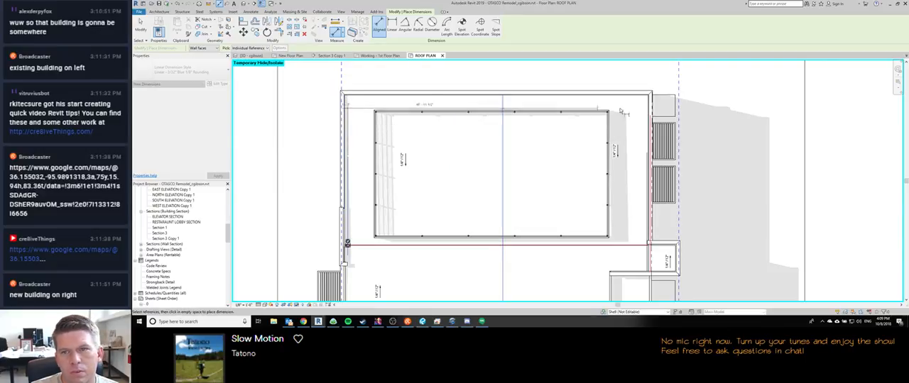
click(648, 131)
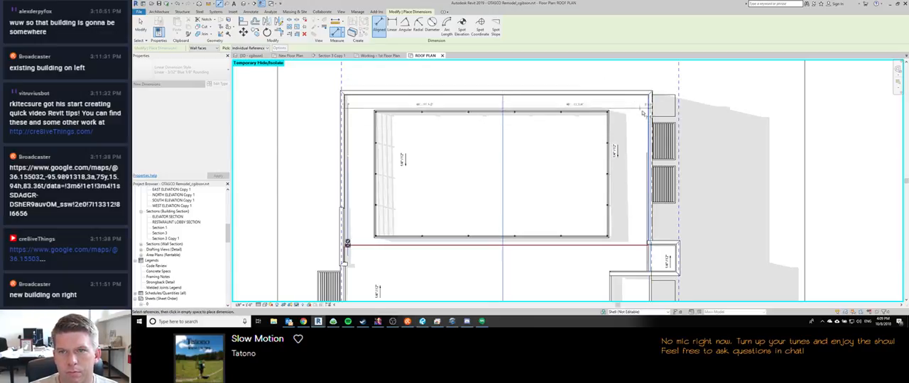
scroll(642, 112, up, 5)
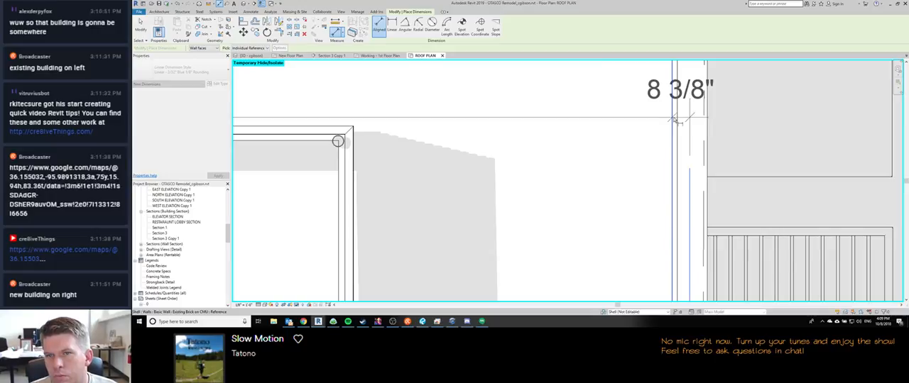
scroll(676, 121, down, 6)
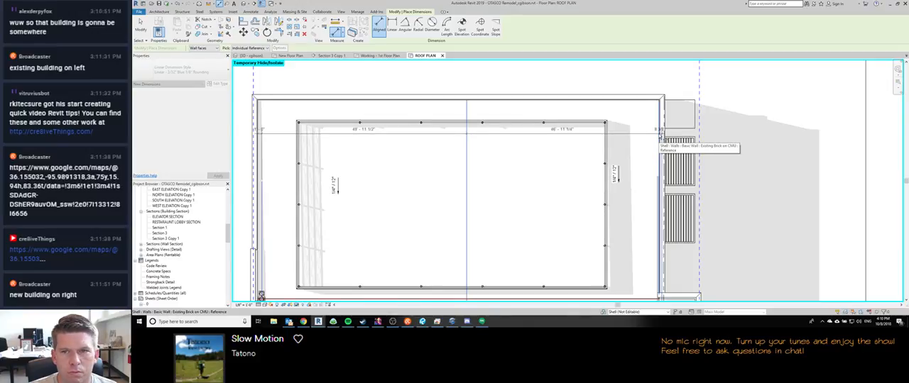
click(660, 136)
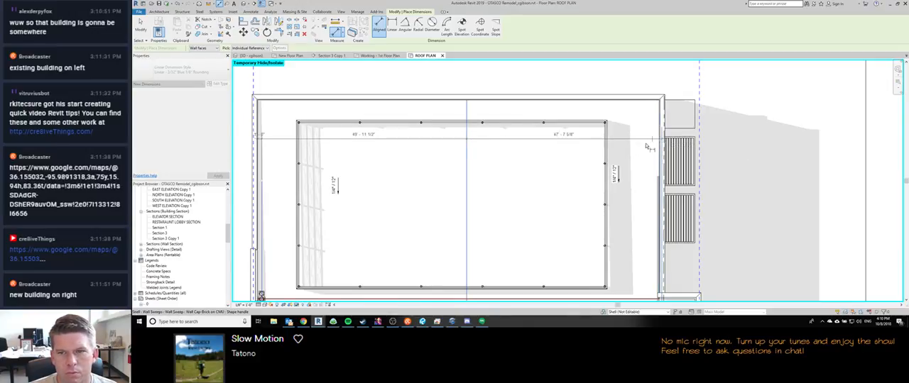
scroll(662, 173, up, 5)
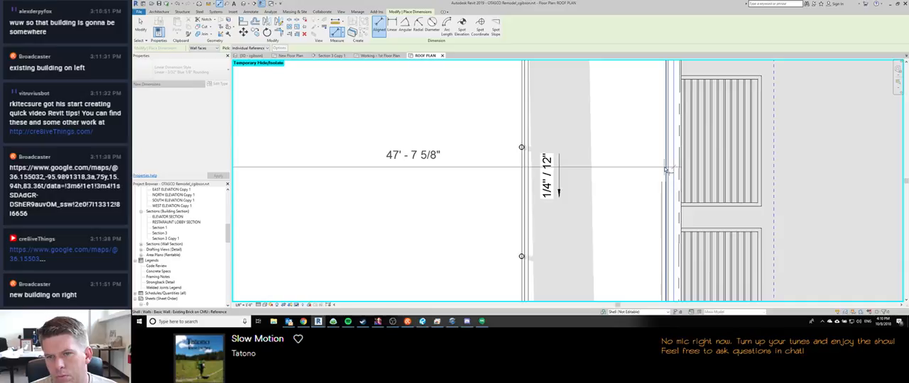
click(667, 172)
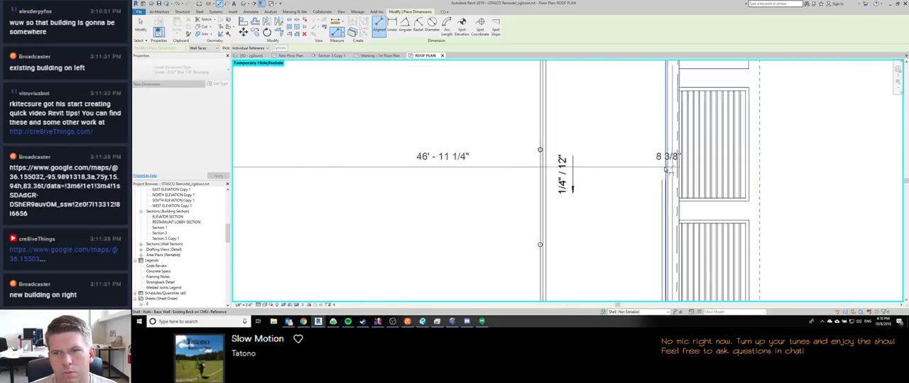
scroll(667, 172, down, 5)
click(531, 103)
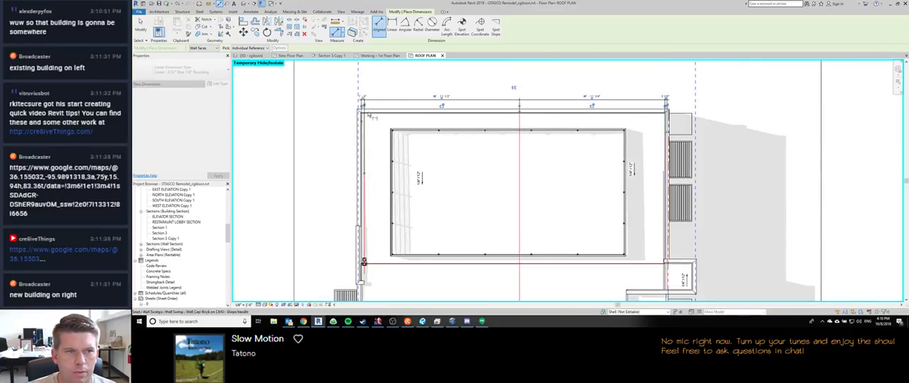
Step: Set the dimension between the east wall and its red detail line to 13 inches
key(Escape)
click(666, 150)
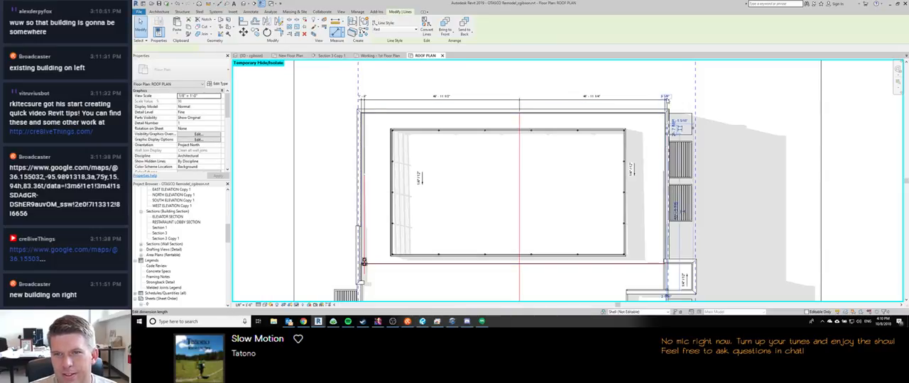
click(666, 96)
text(0 13)
key(Return)
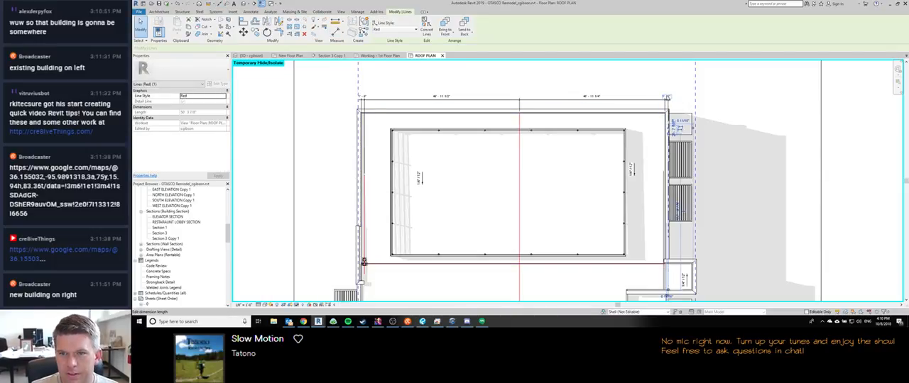
key(Escape)
middle_drag(641, 253, 636, 204)
scroll(663, 219, up, 2)
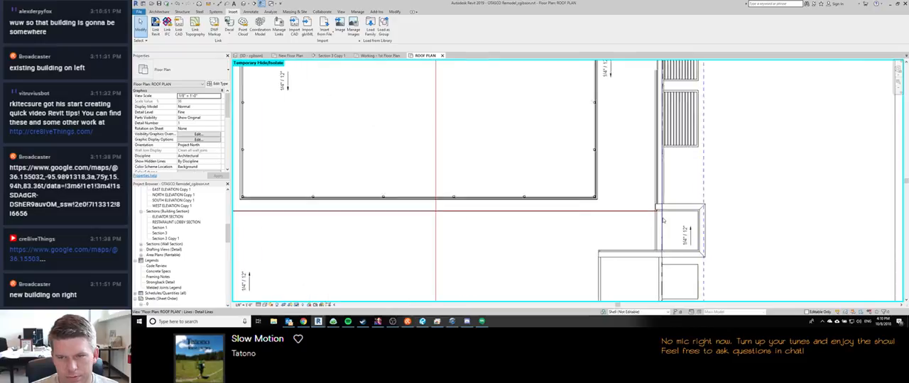
scroll(663, 218, down, 2)
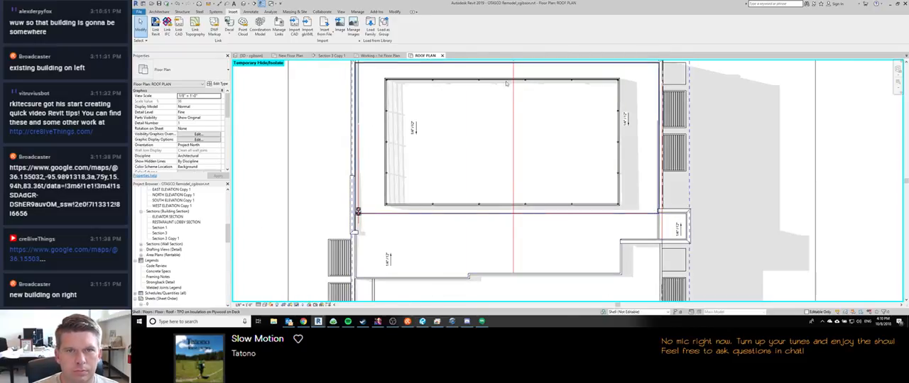
Step: Check the client's slope sketch, and draw a red detail line from the north end of the roof's centre line to the roof drain
middle_drag(512, 122, 516, 142)
scroll(507, 153, down, 1)
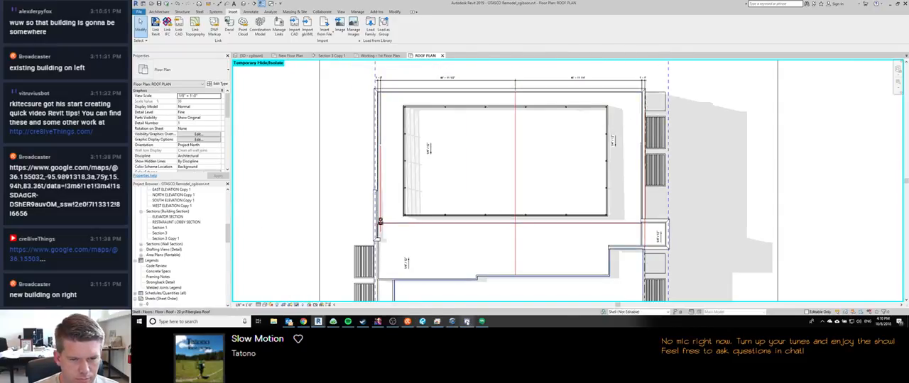
click(303, 321)
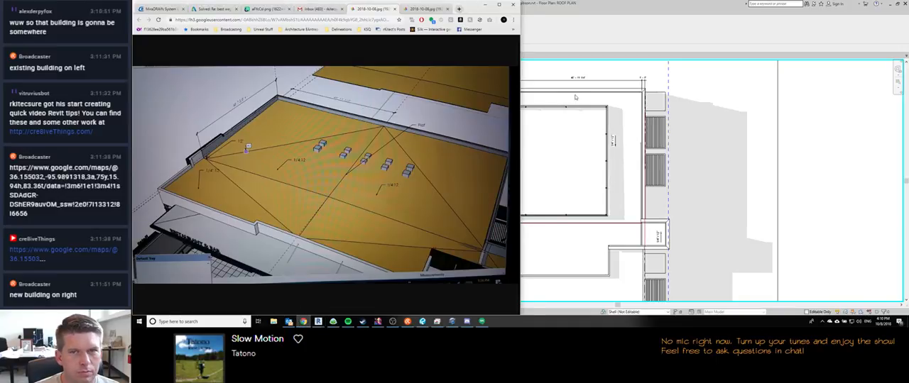
click(571, 97)
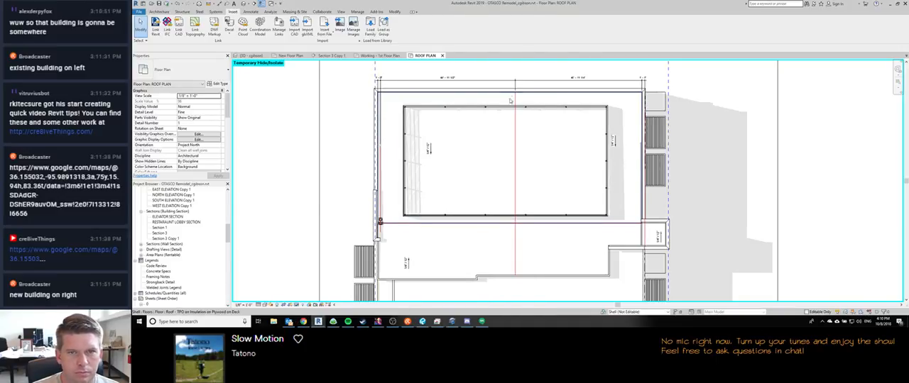
key(d)
key(l)
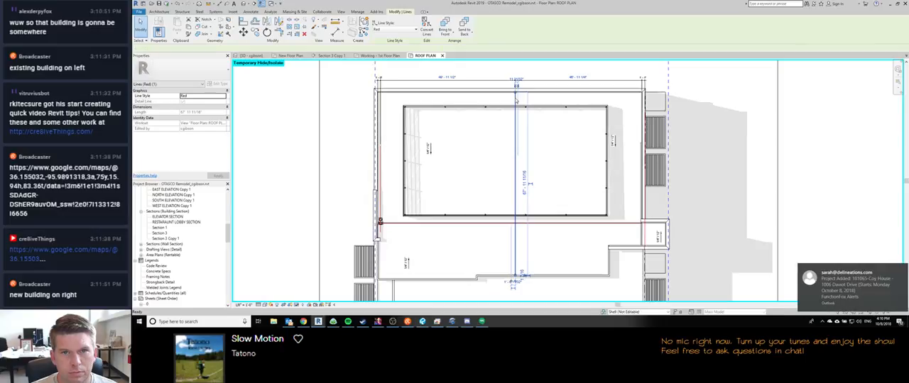
scroll(515, 97, up, 4)
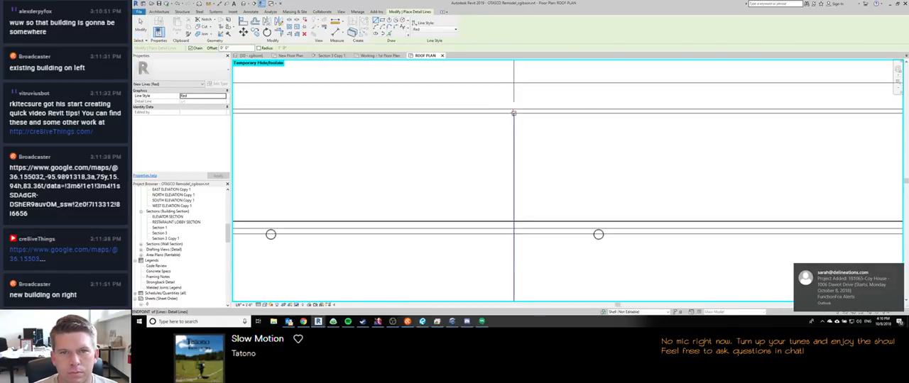
scroll(513, 122, down, 4)
scroll(367, 261, up, 5)
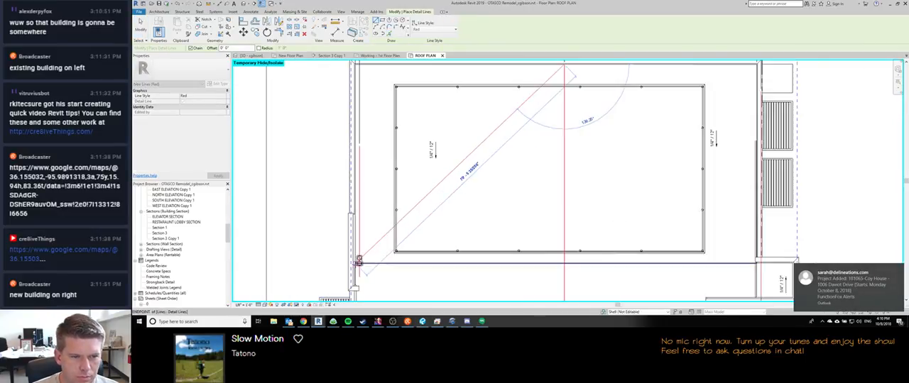
scroll(367, 262, up, 2)
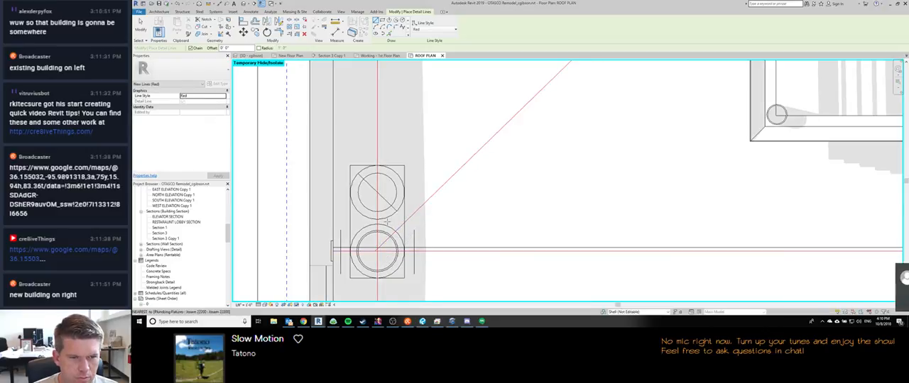
key(Escape)
key(Escape)
Step: Snap the diagonal line's lower end to the intersection of the red guide lines at the roof drain's centre
click(378, 249)
scroll(377, 250, up, 3)
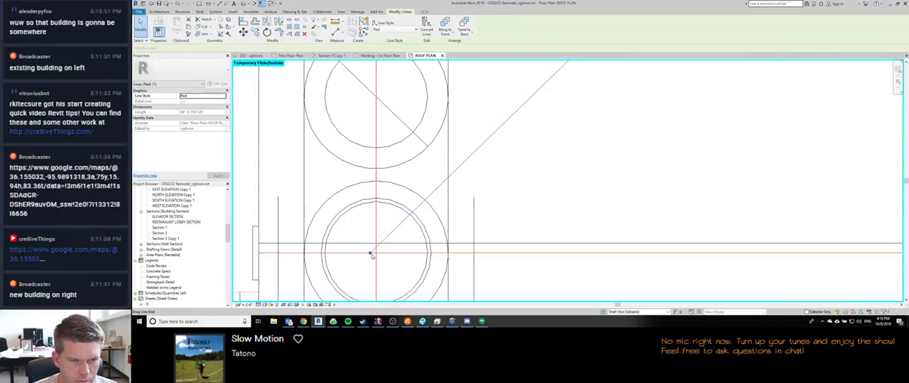
mouse_move(375, 249)
mouse_down()
mouse_move(474, 253)
mouse_move(258, 254)
mouse_move(376, 254)
mouse_up()
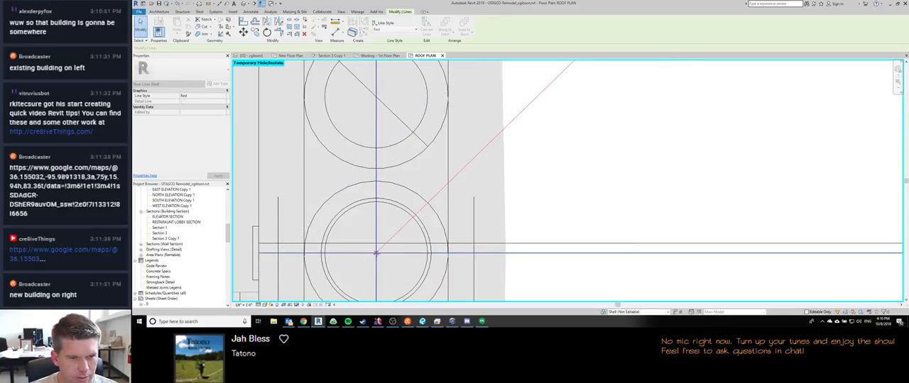
Step: Try mirroring the red diagonal detail line about the roof's centre line onto the east half
scroll(376, 253, down, 5)
middle_drag(568, 172, 431, 205)
scroll(432, 205, down, 3)
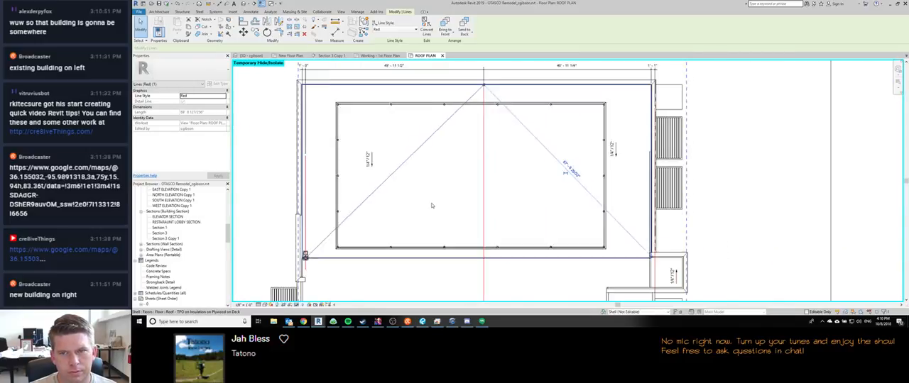
scroll(634, 253, up, 6)
scroll(634, 252, up, 3)
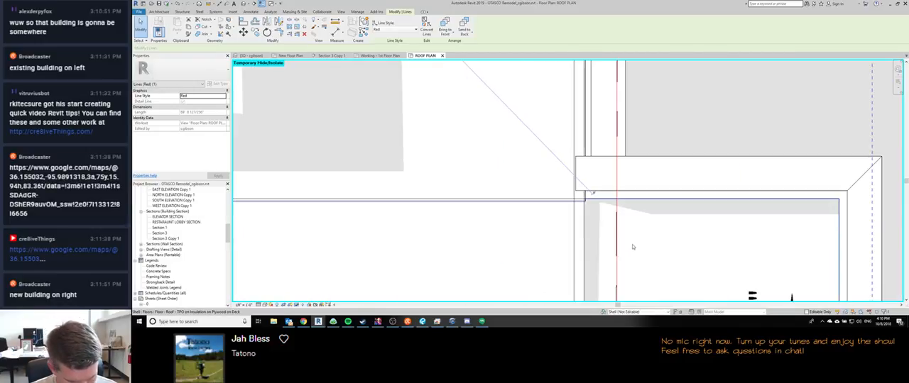
key(Escape)
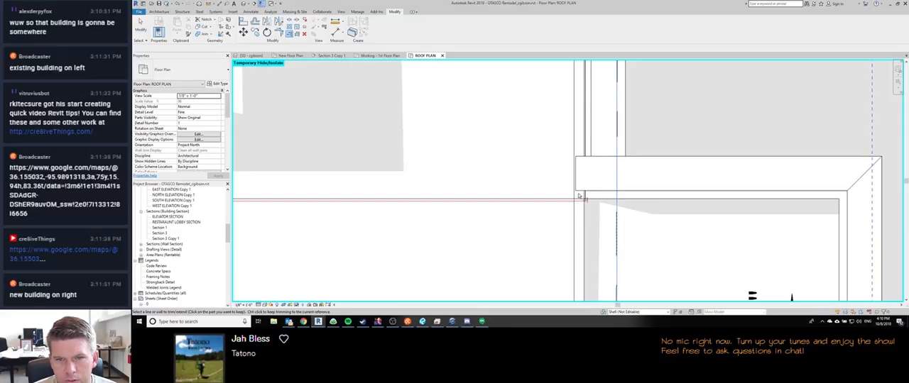
Step: Extend the horizontal red guide line from the roof drain to meet the vertical red line at the east wall
scroll(622, 190, down, 3)
scroll(590, 190, down, 1)
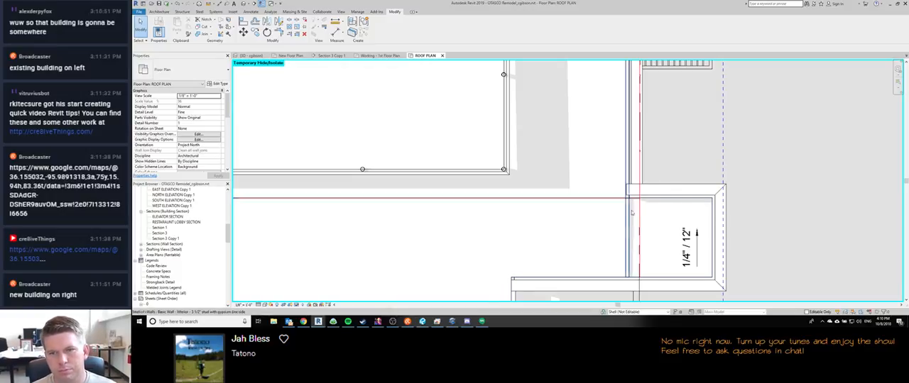
scroll(577, 214, down, 2)
scroll(561, 215, down, 4)
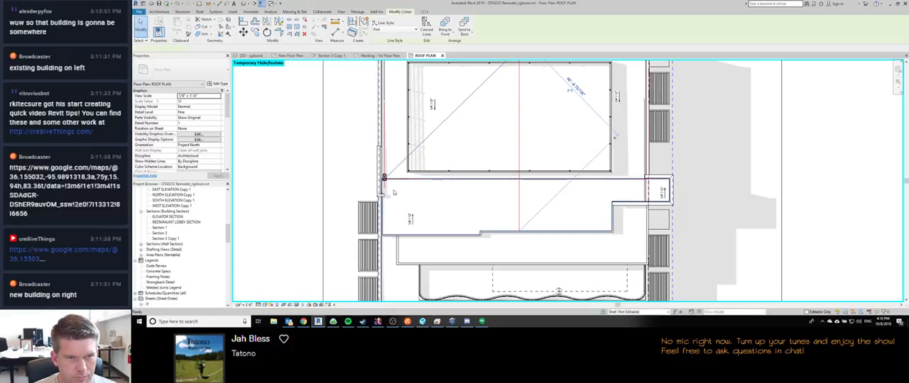
Step: Draw a red detail line from the roof drain's centre to the south end of the roof's centre line
key(d)
key(l)
scroll(388, 178, up, 6)
scroll(390, 178, up, 2)
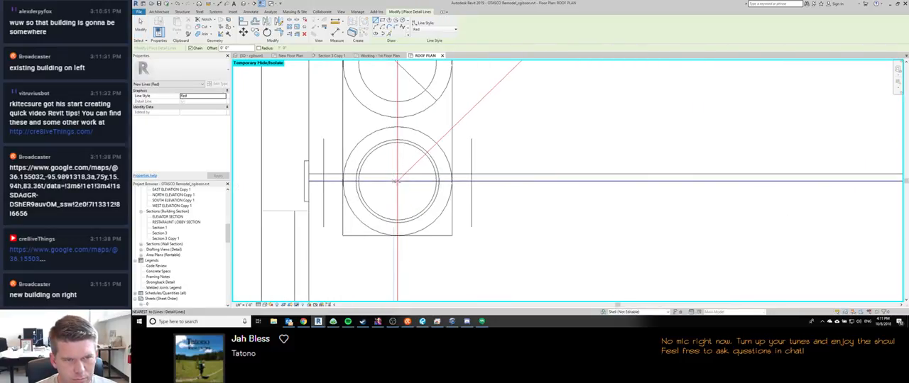
click(398, 181)
scroll(418, 184, down, 8)
scroll(591, 208, down, 3)
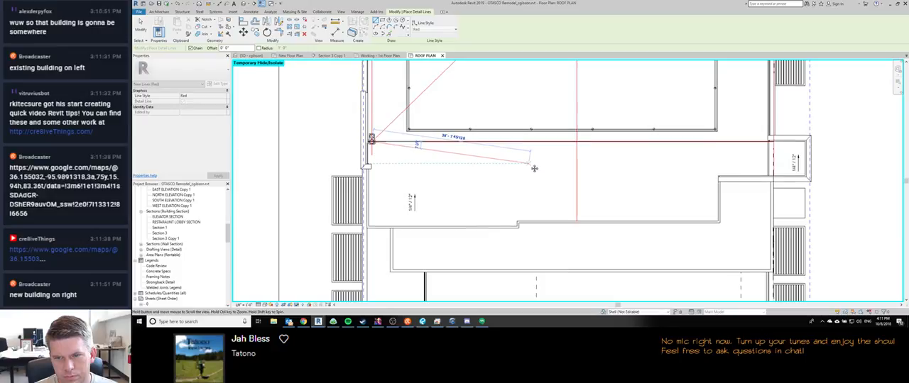
scroll(594, 239, up, 6)
click(594, 238)
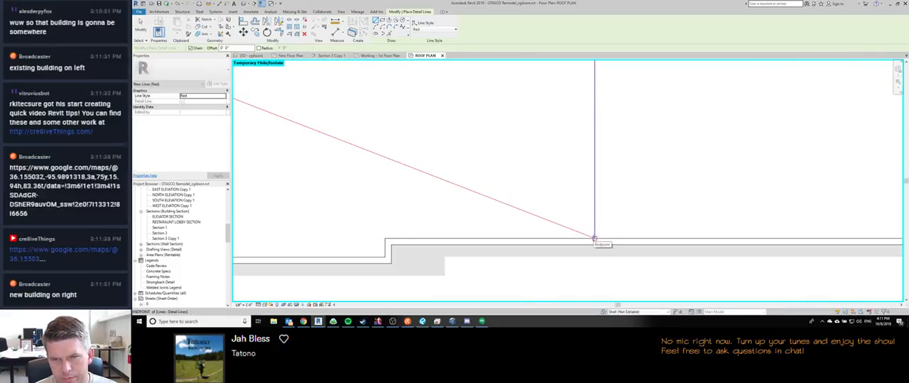
scroll(594, 239, down, 5)
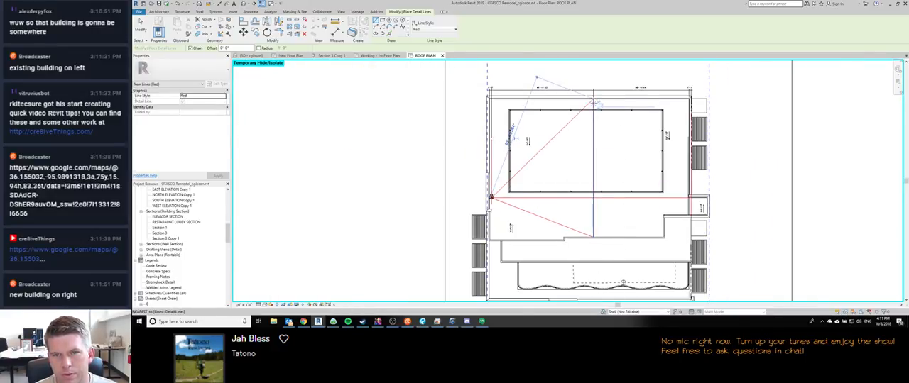
scroll(593, 99, up, 2)
click(593, 99)
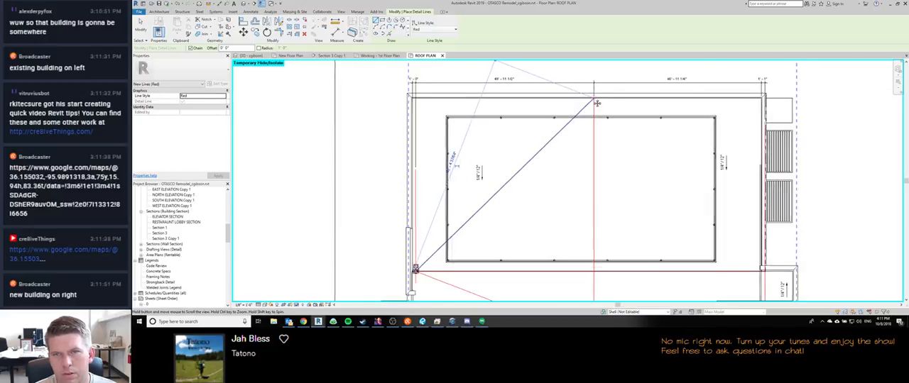
scroll(551, 238, down, 2)
key(Escape)
key(Escape)
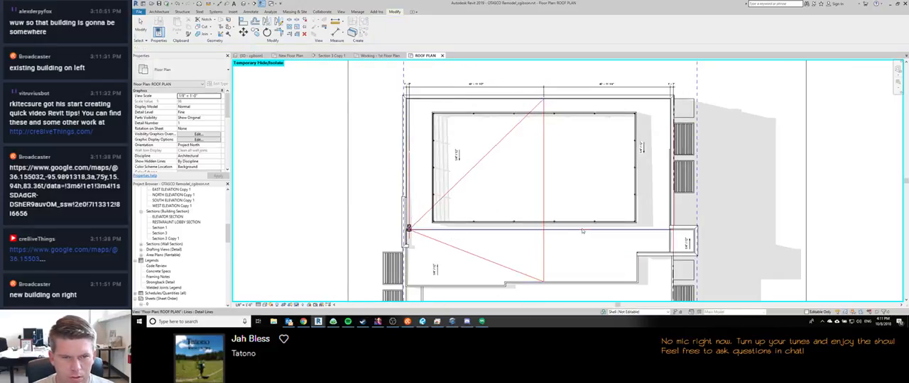
Step: Draw a red detail line from the centre line's north end to the intersection of the horizontal and east red lines
middle_drag(541, 135, 521, 133)
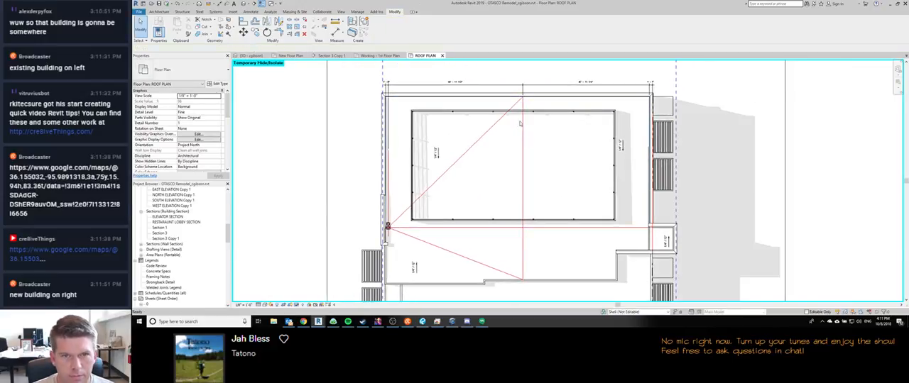
key(d)
key(l)
scroll(521, 94, up, 3)
click(522, 96)
scroll(521, 96, down, 4)
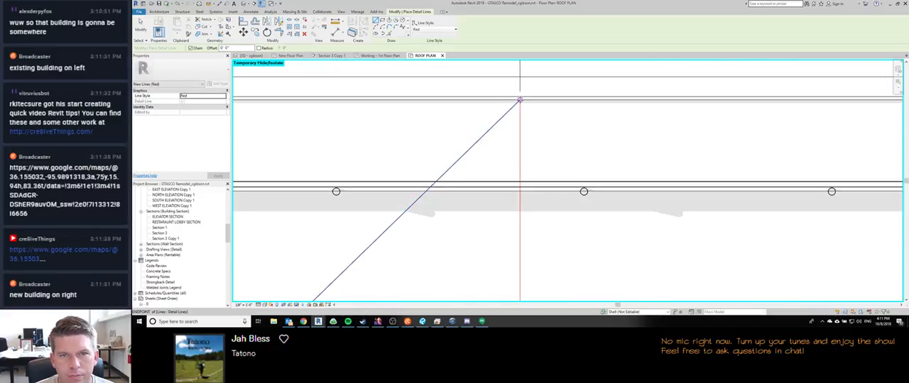
middle_drag(614, 230, 589, 172)
scroll(589, 172, up, 5)
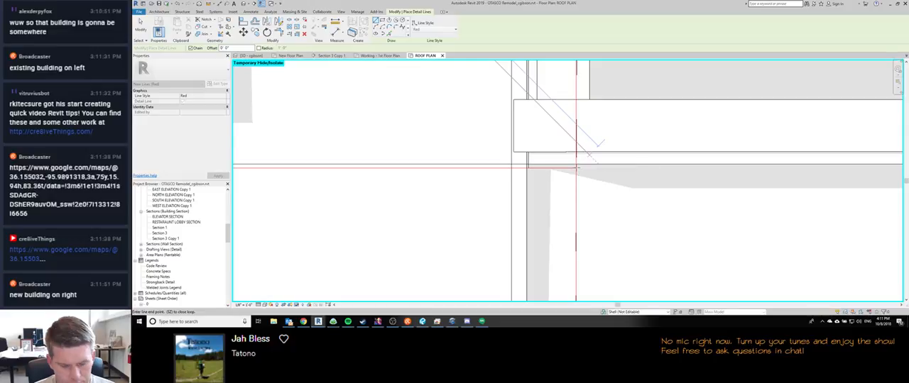
click(575, 169)
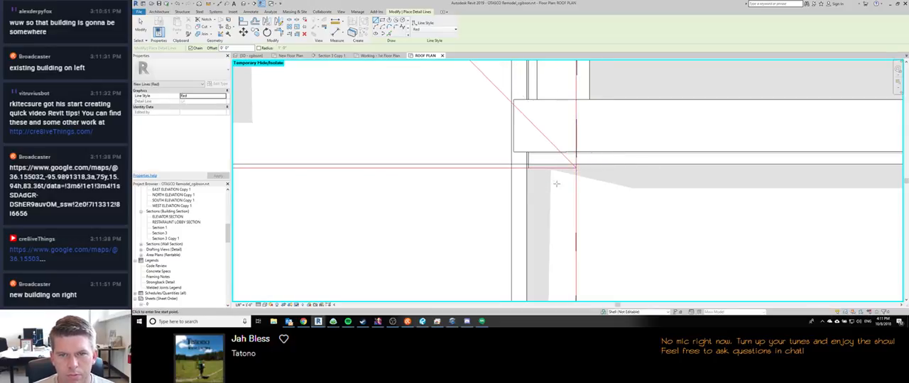
Step: Draw a red detail line from the east intersection of the red lines to the south end of the centre line
scroll(575, 168, down, 4)
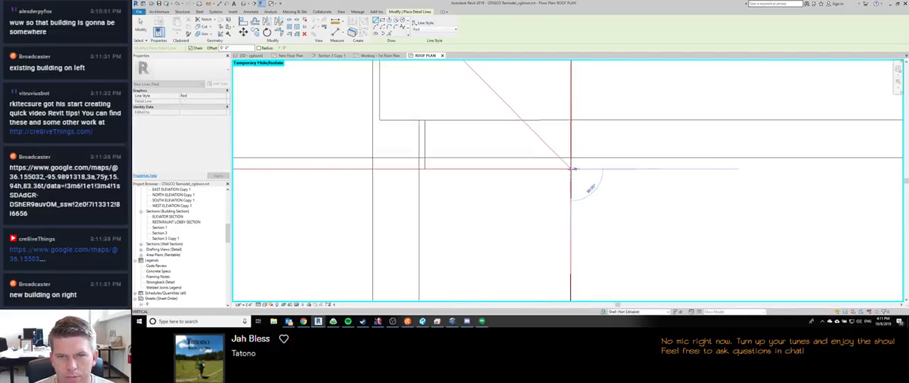
scroll(568, 168, down, 2)
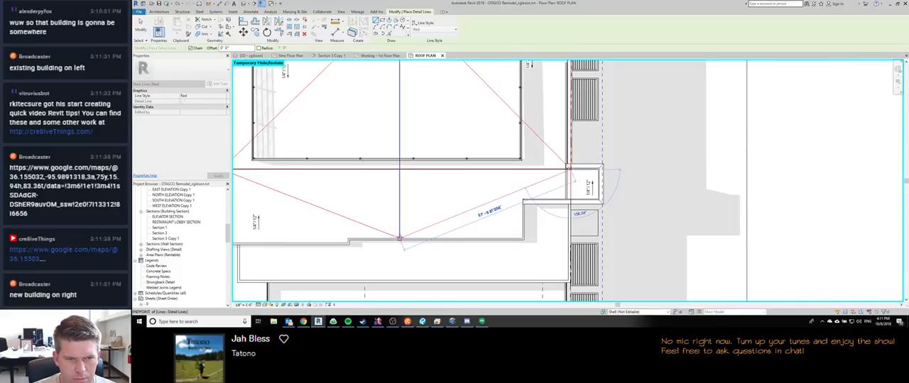
middle_drag(499, 201, 553, 211)
scroll(554, 211, down, 2)
key(Escape)
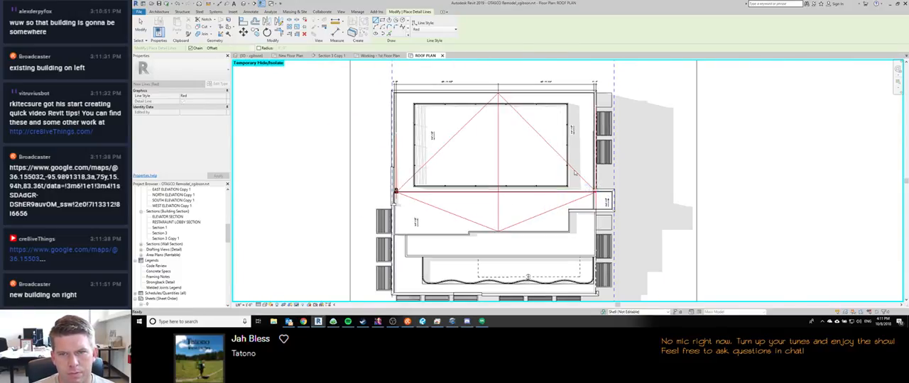
key(Escape)
middle_drag(540, 140, 558, 144)
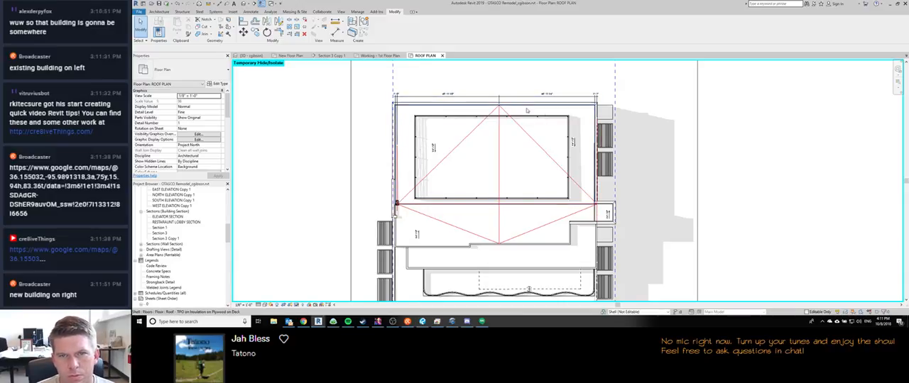
scroll(503, 142, up, 2)
middle_drag(561, 184, 564, 173)
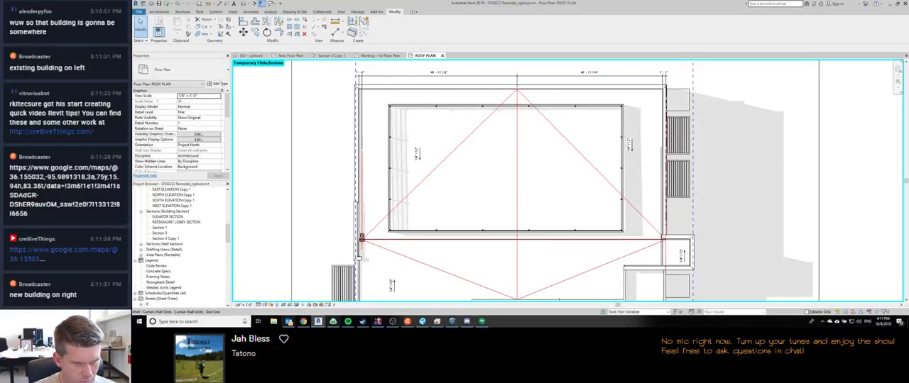
click(392, 321)
click(392, 323)
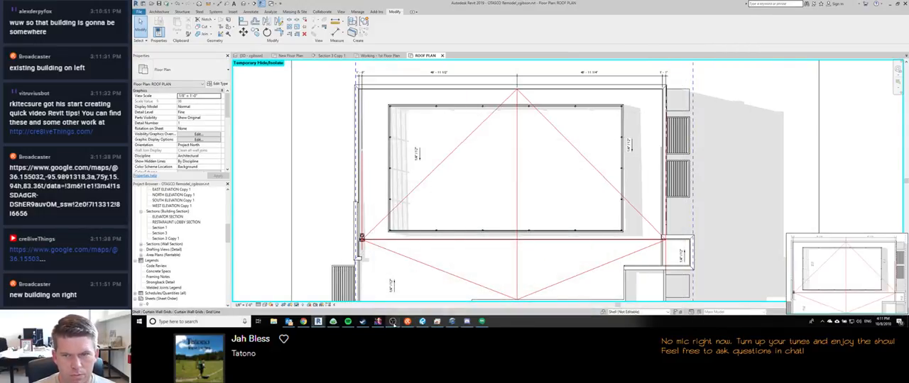
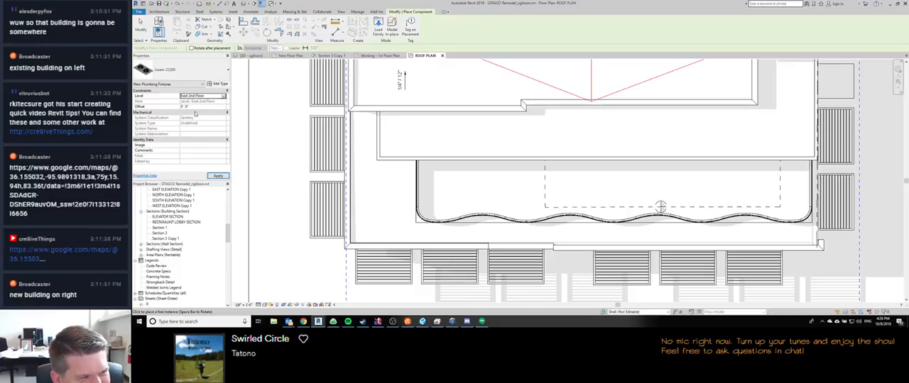
click(392, 321)
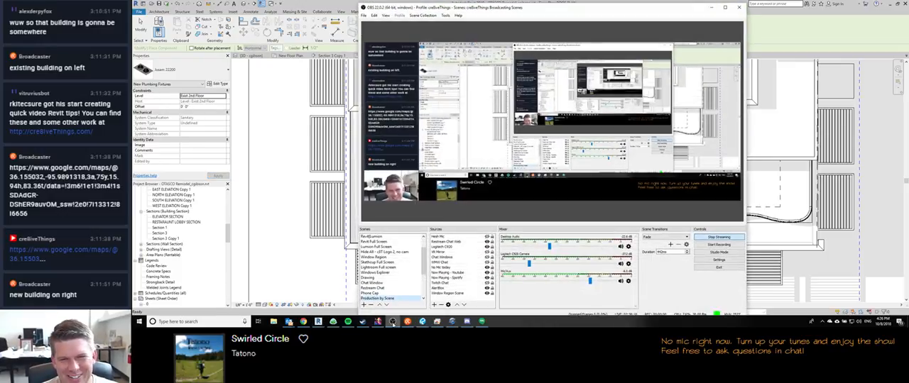
click(392, 321)
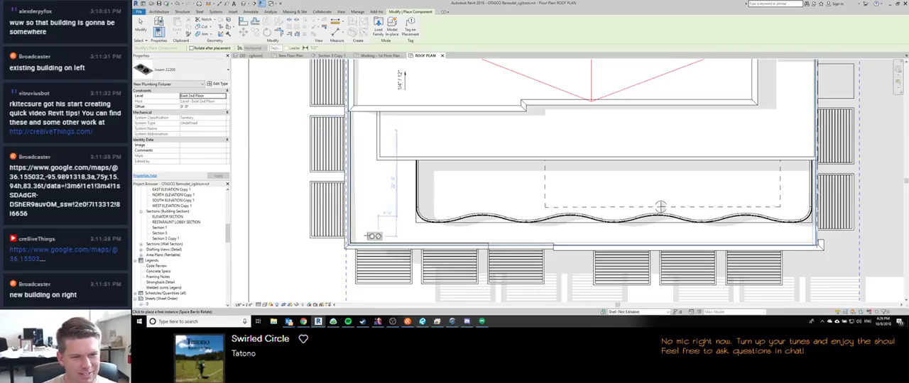
Step: Set the offset of the new Josam 22200 roof drain to 16' 0"
click(186, 106)
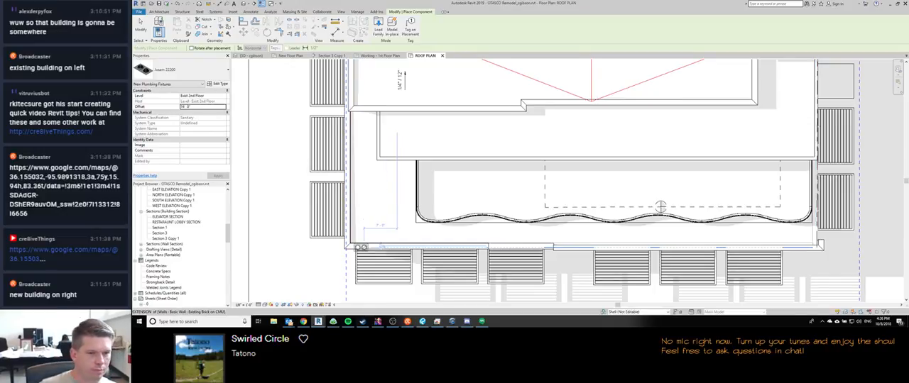
Step: Switch to the client redlines PDF in Revu and examine the roof drain markups on roof plan sheet A1.3
click(422, 322)
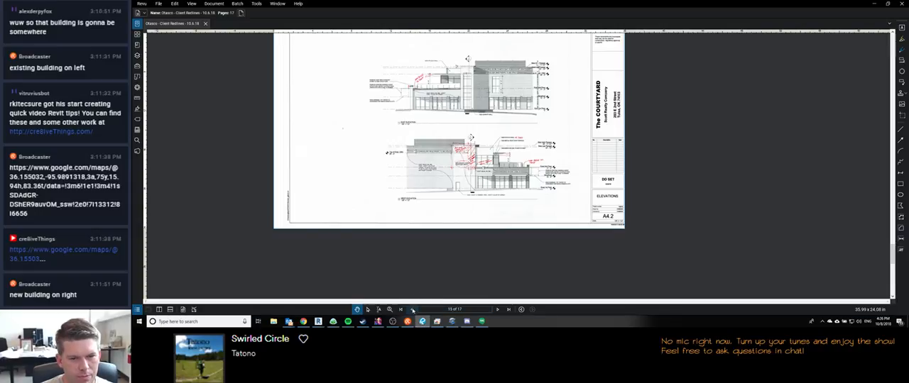
click(412, 309)
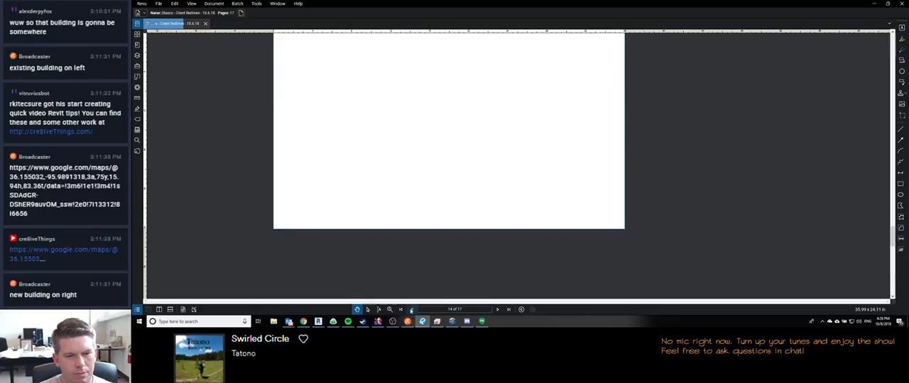
click(411, 311)
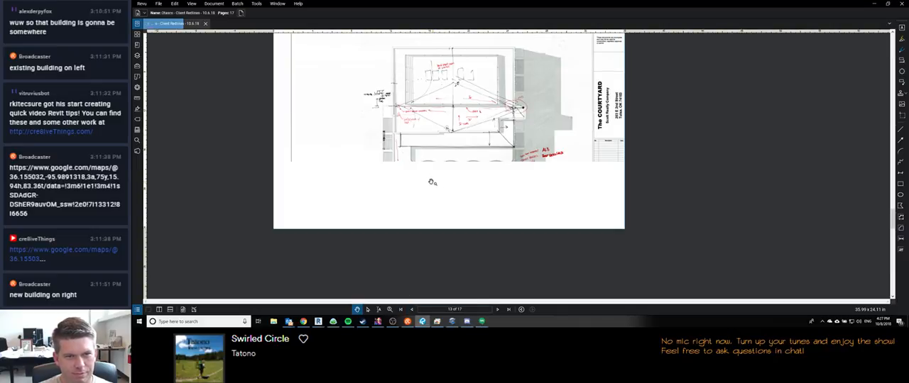
scroll(422, 168, up, 2)
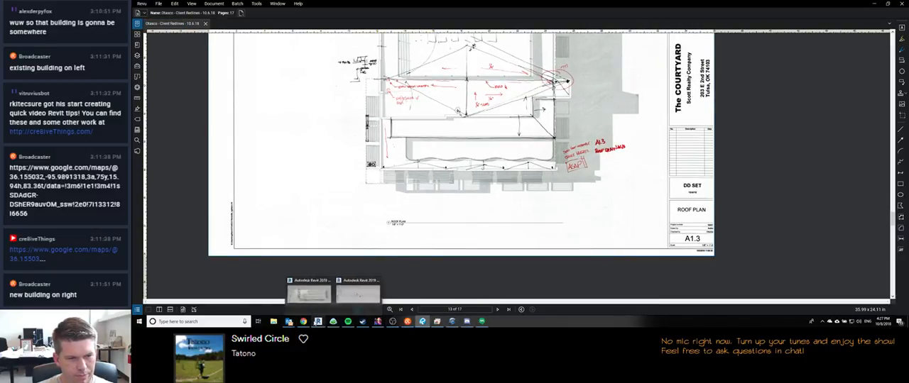
Step: Return to the OTASCO Remodel project in Revit and place Josam 22200 drains at the terrace roof's southwest and southeast corners
mouse_move(318, 321)
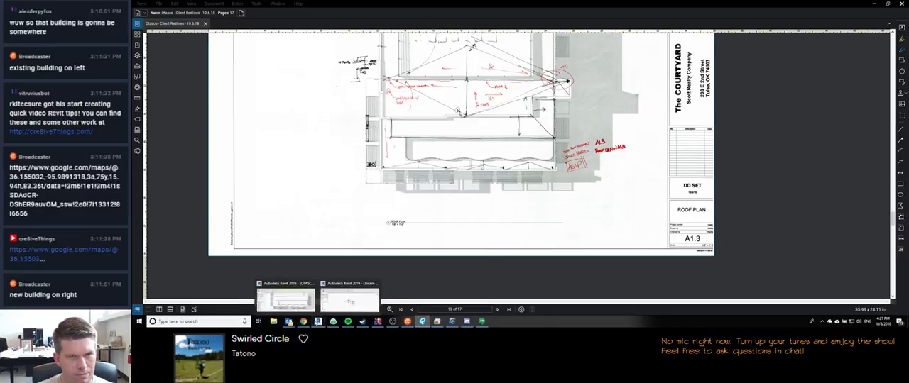
click(284, 299)
click(304, 306)
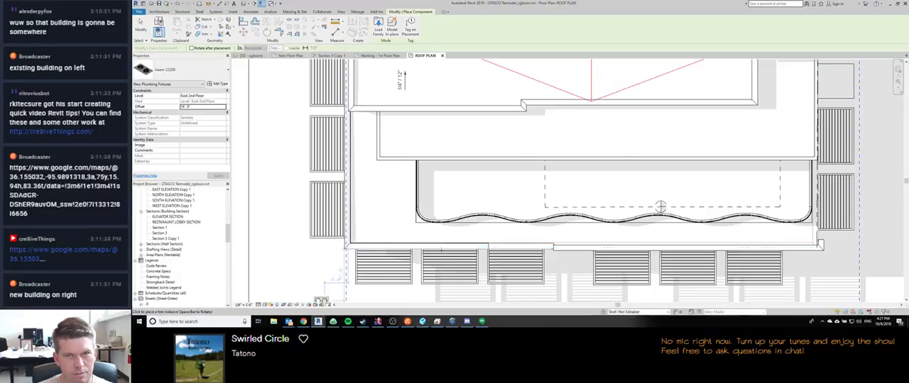
middle_drag(610, 149, 587, 146)
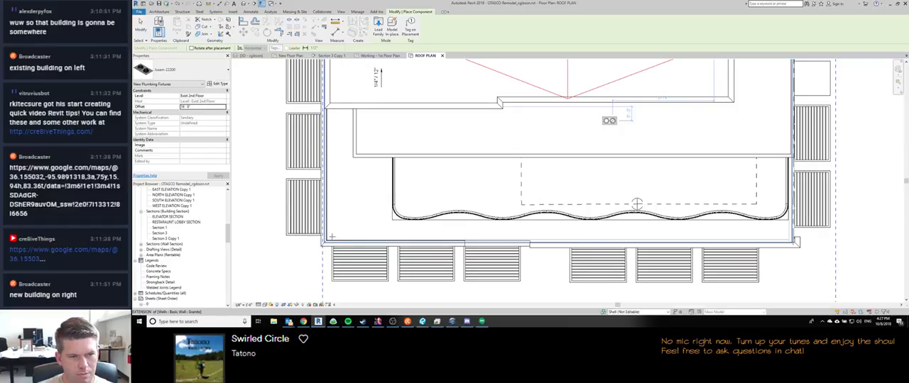
click(334, 237)
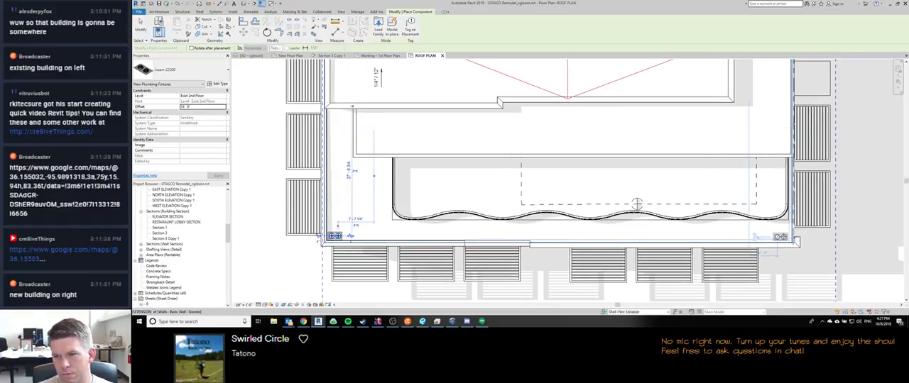
middle_drag(706, 139, 634, 250)
scroll(634, 249, down, 1)
scroll(722, 169, up, 3)
key(Escape)
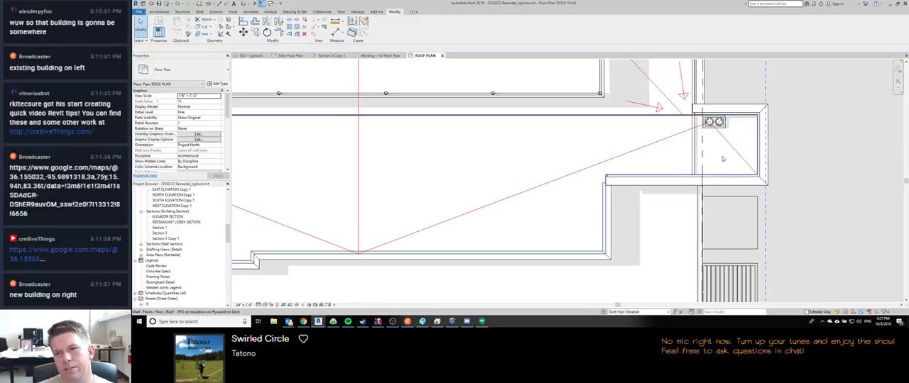
Step: Stretch the south end of the red diagonal line from the upper roof to the centre of the east drain's west dome
scroll(593, 136, up, 3)
click(590, 132)
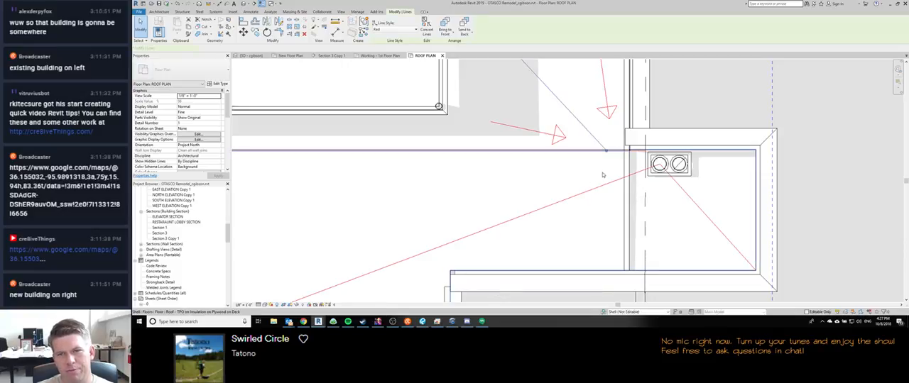
middle_drag(650, 155, 643, 204)
click(675, 159)
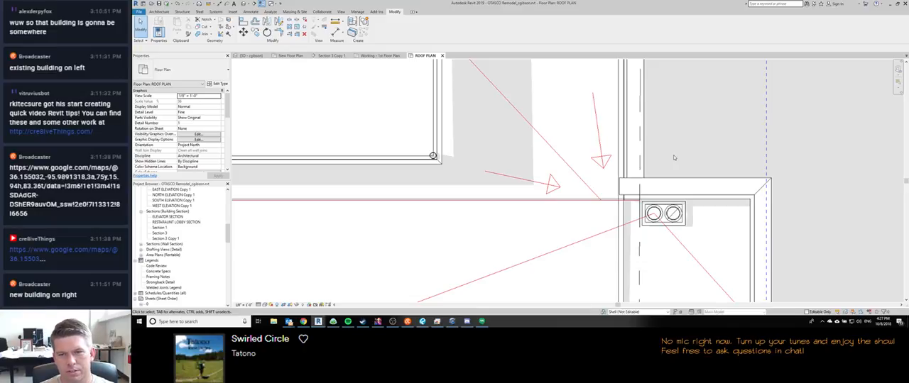
click(585, 184)
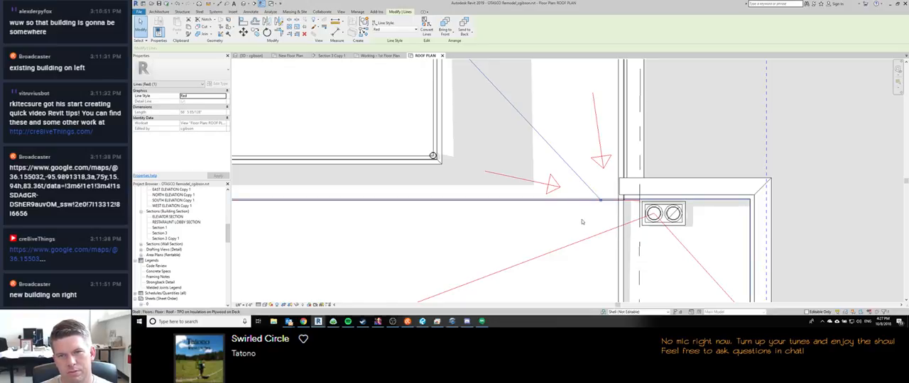
scroll(589, 217, down, 2)
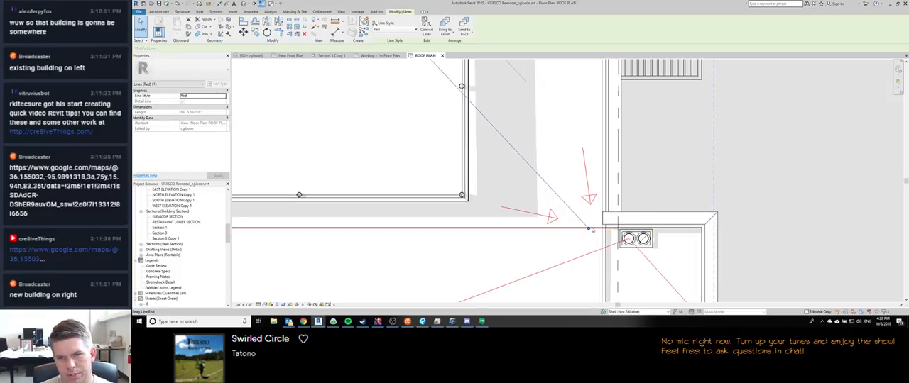
drag(588, 227, 628, 239)
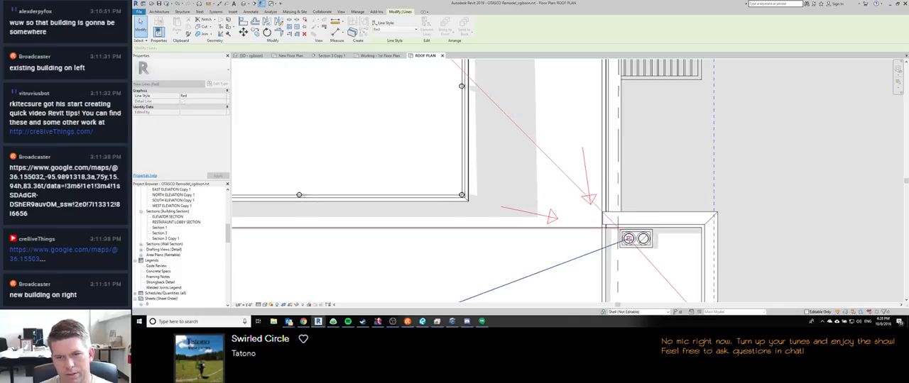
key(Escape)
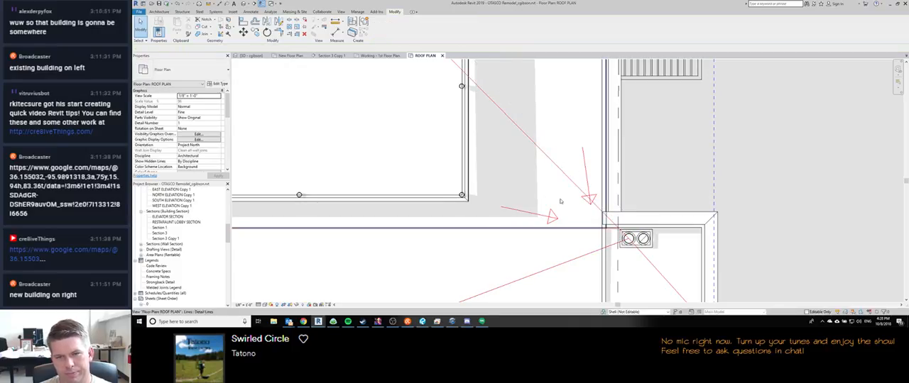
Step: Delete the two red arrows northwest of the east roof drain
middle_drag(649, 176, 610, 166)
scroll(610, 166, down, 3)
scroll(568, 189, up, 5)
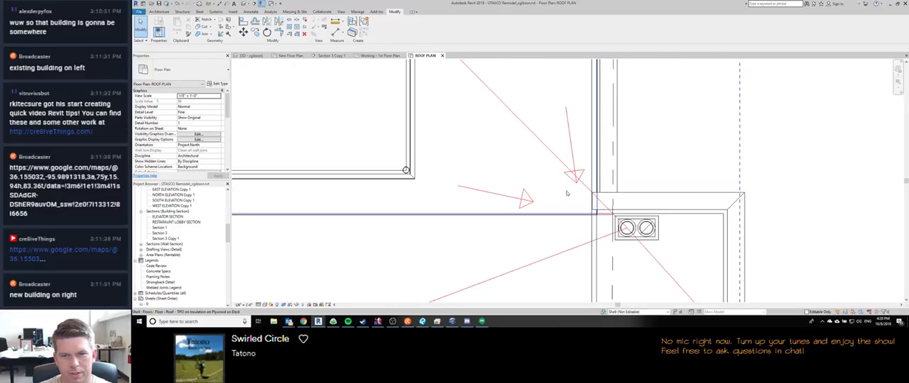
scroll(569, 192, down, 1)
click(569, 146)
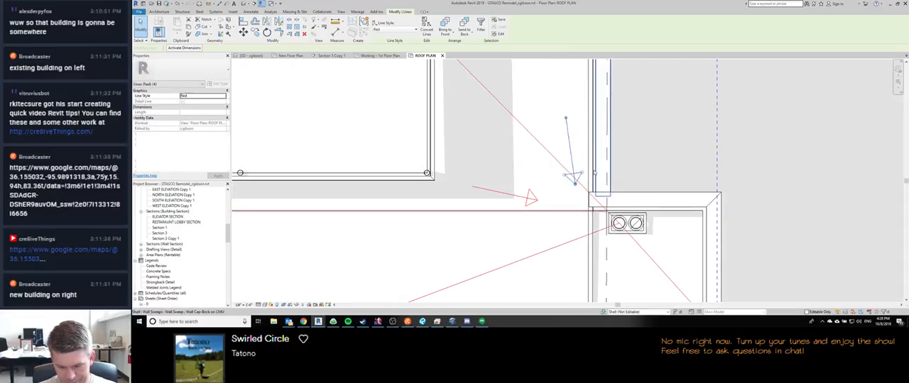
key(Delete)
drag(466, 172, 545, 211)
key(Delete)
Step: Copy the terrace roof's southwest corner drain eastward along the south wall, just short of the first wall joint
scroll(544, 227, down, 2)
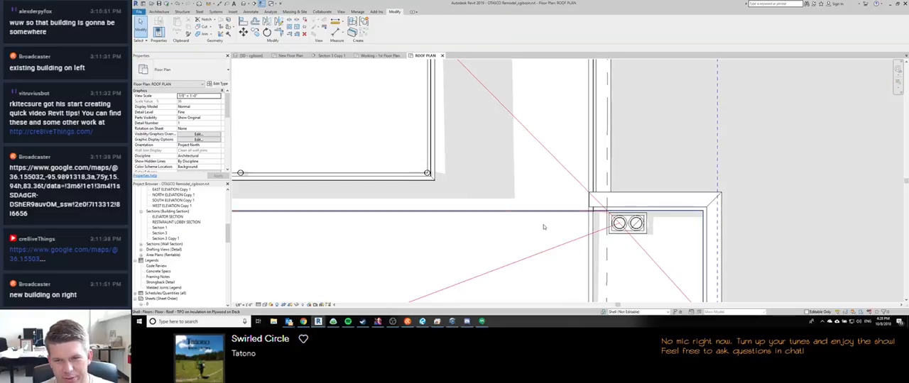
scroll(540, 230, down, 4)
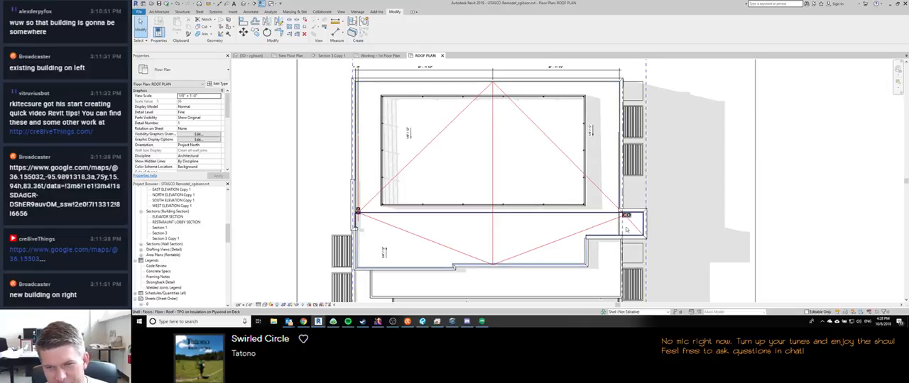
scroll(625, 216, up, 3)
scroll(626, 223, down, 5)
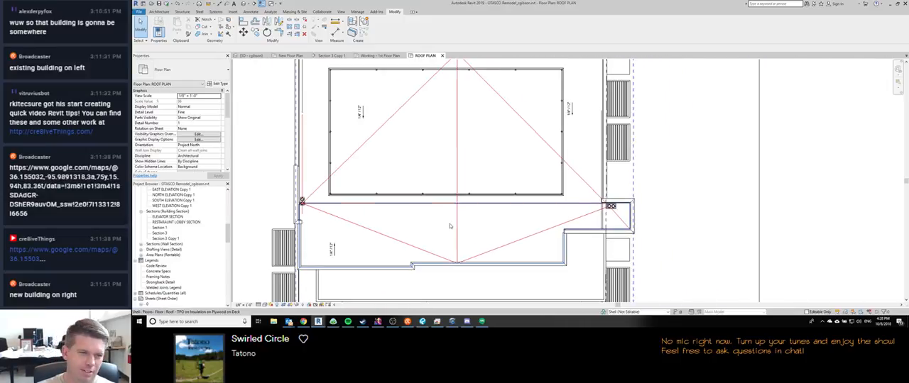
scroll(334, 180, up, 3)
scroll(343, 181, down, 6)
middle_drag(337, 242, 348, 204)
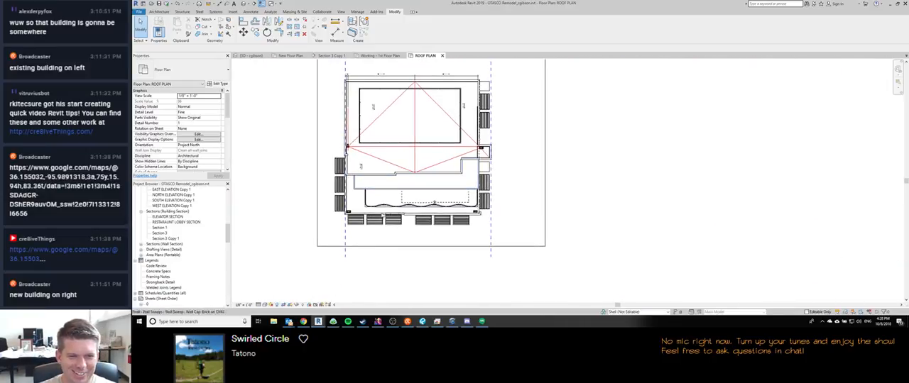
scroll(347, 205, up, 4)
scroll(351, 221, up, 2)
click(352, 225)
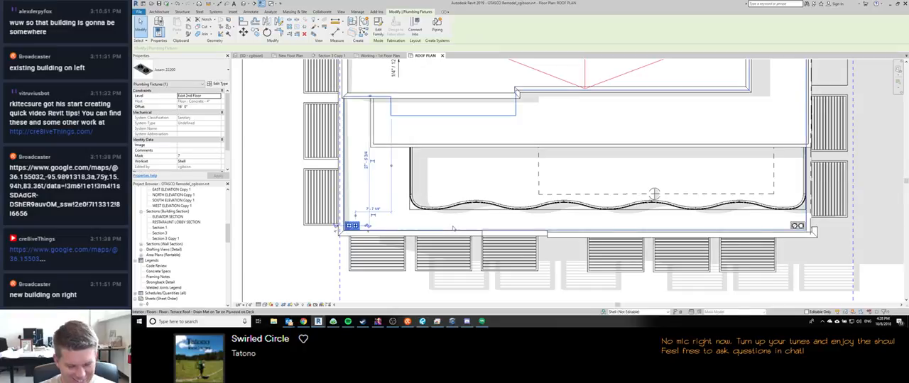
key(o)
click(367, 224)
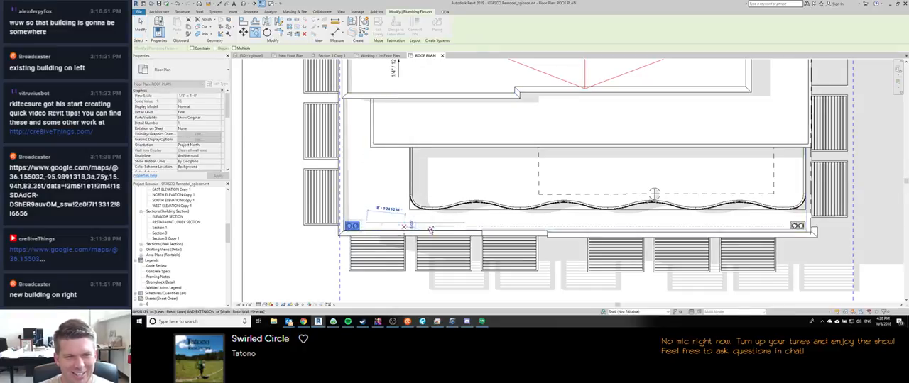
click(490, 224)
key(Escape)
key(Escape)
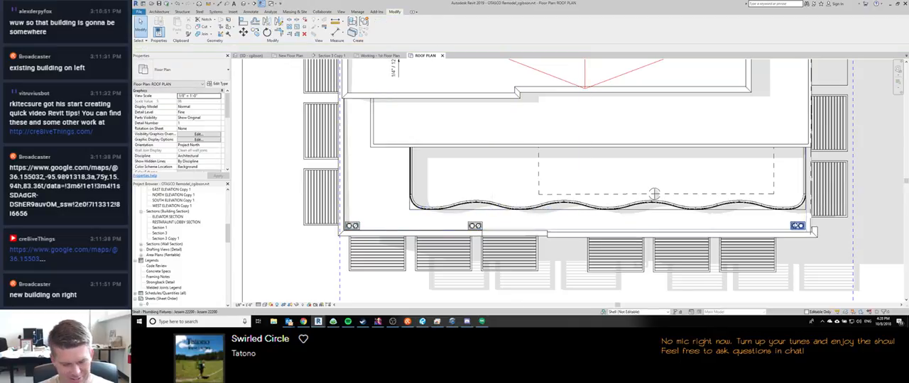
Step: Copy the terrace roof's southeast corner drain westward along the south wall to near the middle of the terrace
click(797, 226)
ctrl+drag(796, 225, 586, 225)
key(Escape)
Step: Switch to the other Revit window and bring up the 3D view of the CU Boulder project
middle_drag(601, 167, 531, 266)
scroll(533, 263, down, 2)
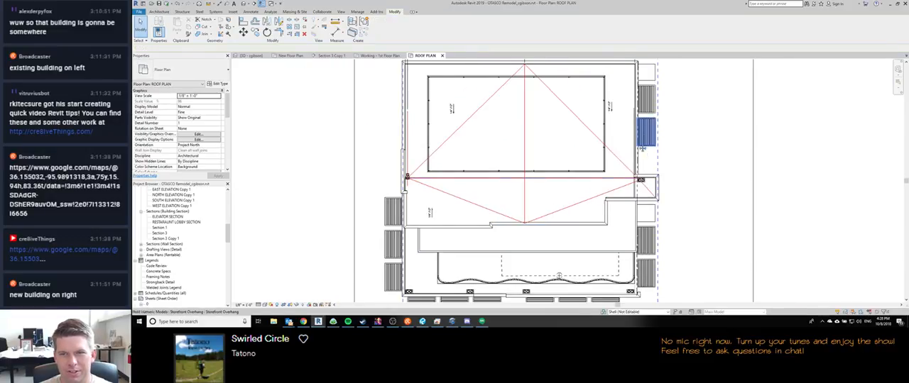
scroll(653, 175, up, 5)
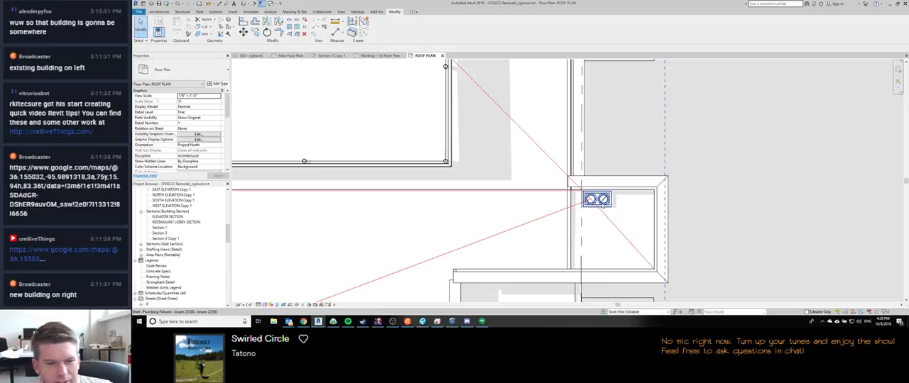
mouse_move(318, 321)
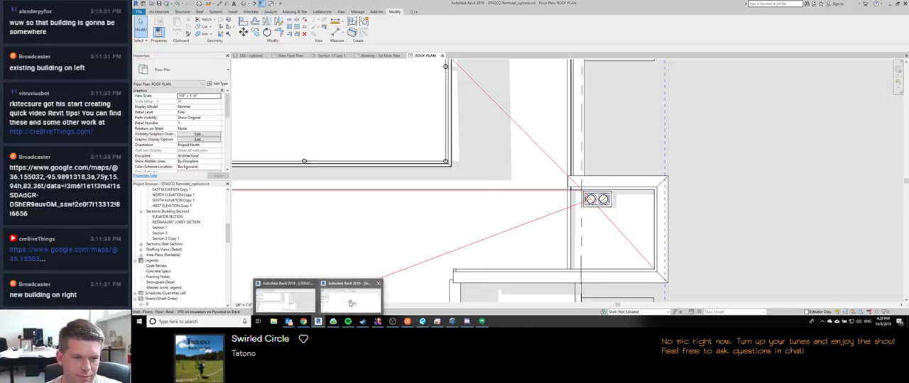
click(351, 304)
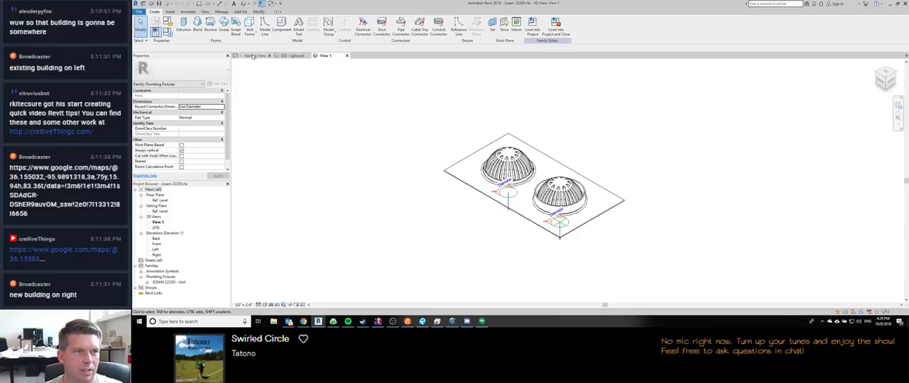
click(288, 55)
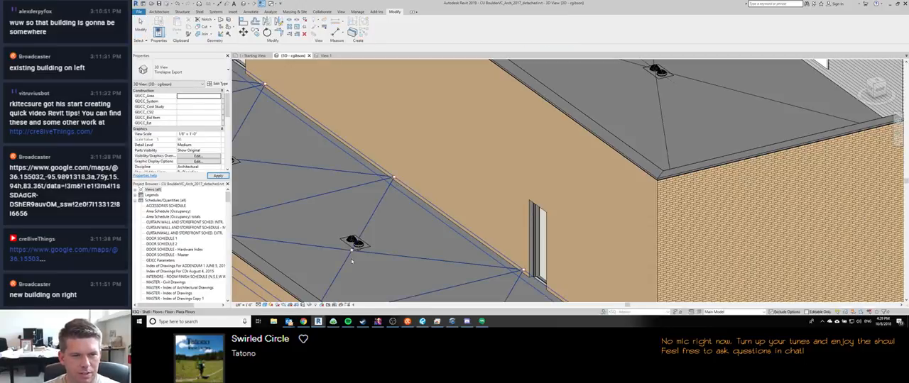
Step: Examine how the roof slope lines meet the paired drains on the CU Boulder roofs
shift+middle_drag(350, 259, 507, 241)
scroll(437, 150, up, 3)
middle_drag(319, 142, 566, 173)
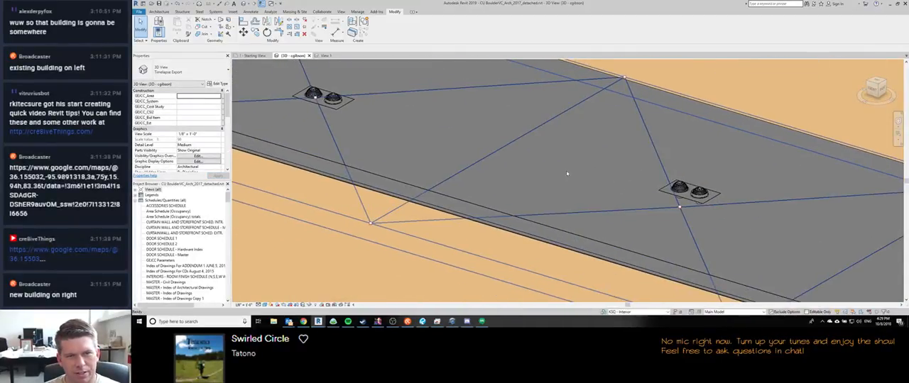
shift+middle_drag(343, 145, 460, 207)
scroll(423, 179, down, 5)
scroll(442, 174, up, 5)
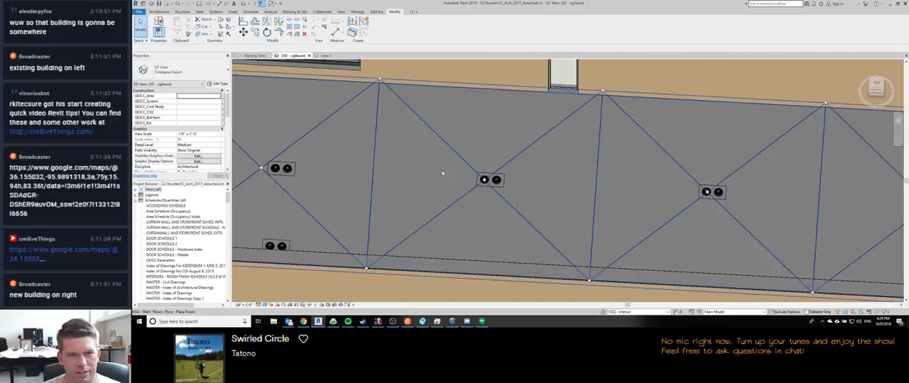
scroll(369, 178, down, 4)
scroll(409, 174, up, 4)
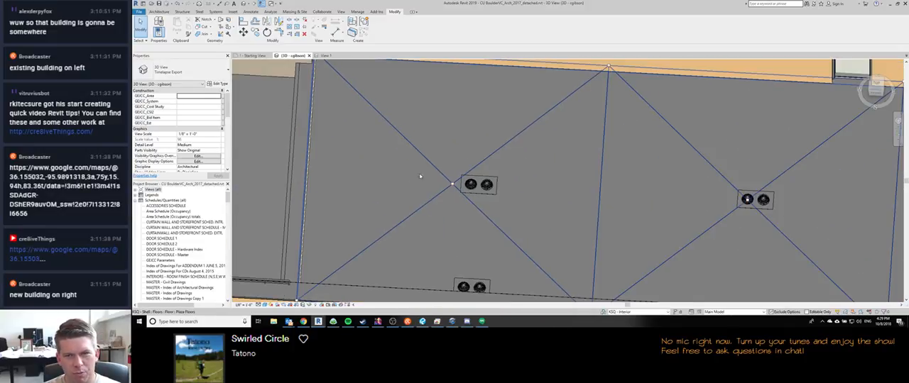
scroll(409, 174, down, 4)
middle_drag(617, 192, 442, 182)
scroll(588, 203, up, 10)
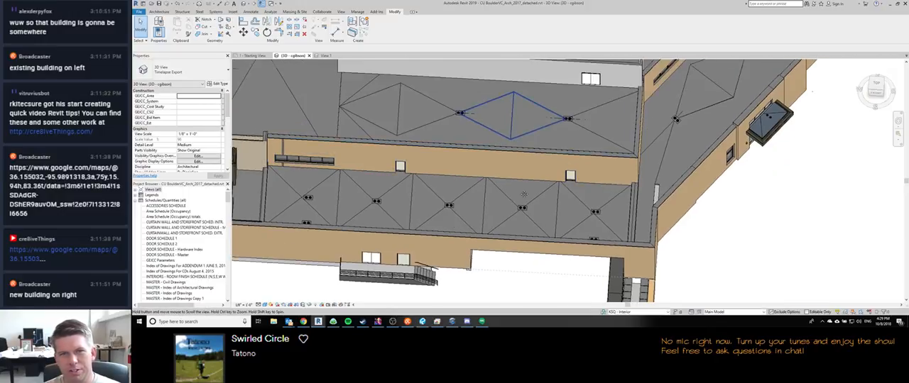
Step: Inspect the paired roof drain where the slope lines converge on the CU Boulder lower roof
click(588, 204)
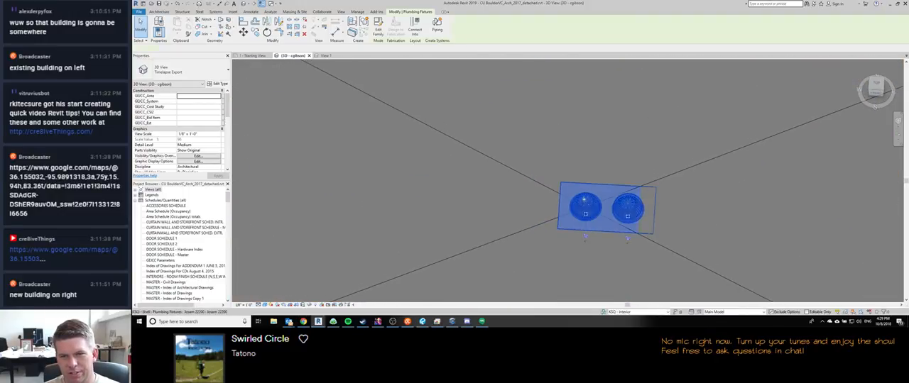
scroll(584, 201, down, 6)
scroll(584, 201, up, 9)
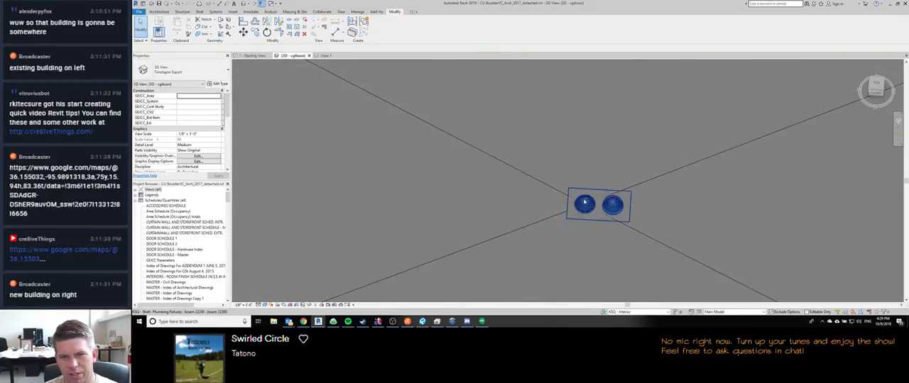
key(Escape)
scroll(584, 202, down, 5)
scroll(584, 202, up, 3)
scroll(584, 202, down, 6)
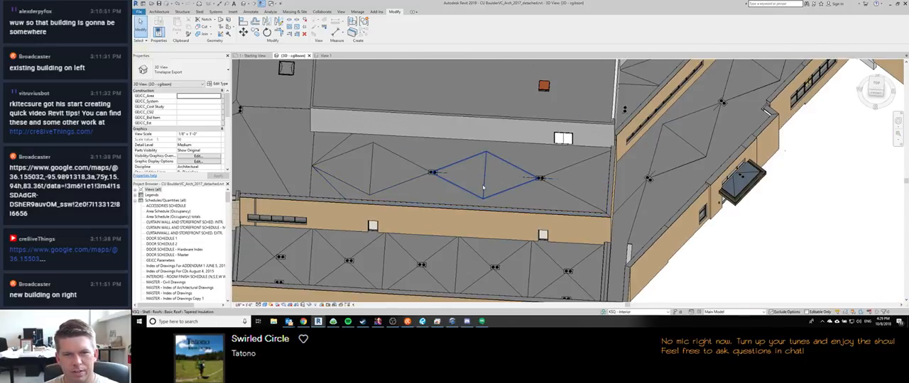
Step: Examine the diamond-shaped tapered insulation roofs between drains and the slope layout across the neighbouring CU Boulder roofs
click(472, 176)
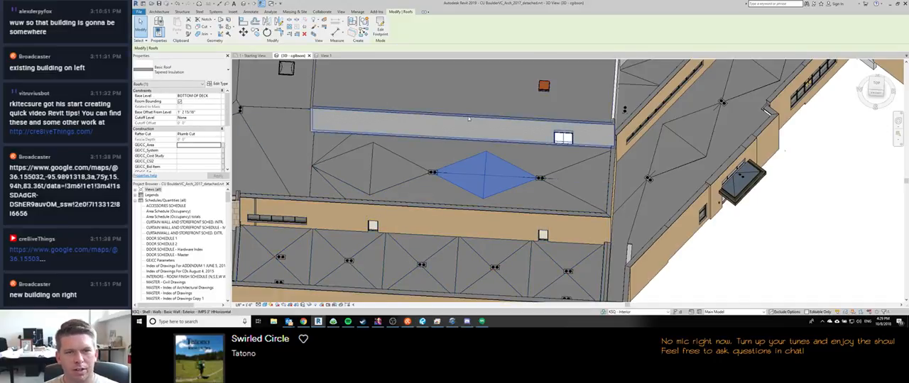
key(Escape)
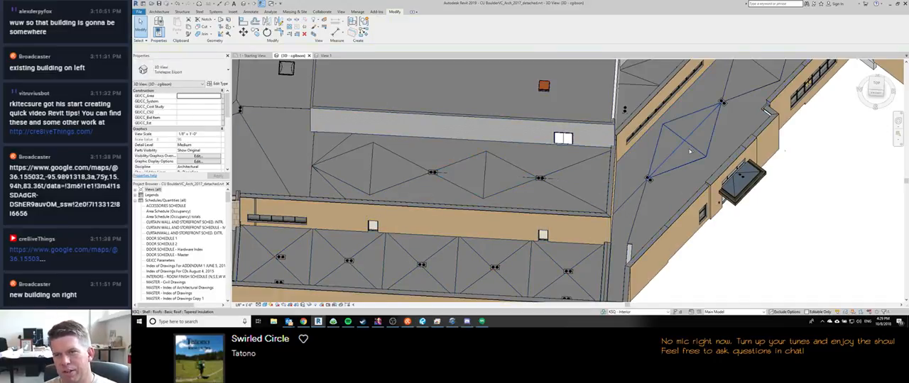
middle_drag(679, 146, 636, 134)
scroll(635, 134, up, 5)
scroll(635, 135, down, 2)
middle_drag(655, 212, 559, 146)
scroll(607, 152, down, 1)
scroll(547, 135, down, 2)
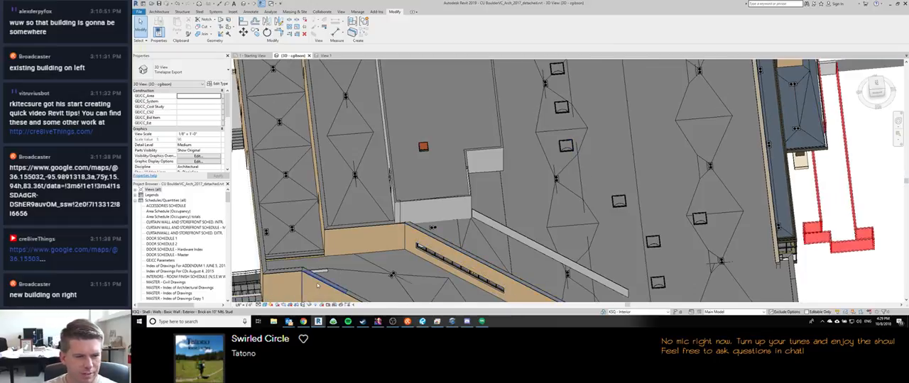
Step: Switch back to the OTASCO Remodel window and review the upper roof's drains and red slope lines in the roof plan
mouse_move(318, 322)
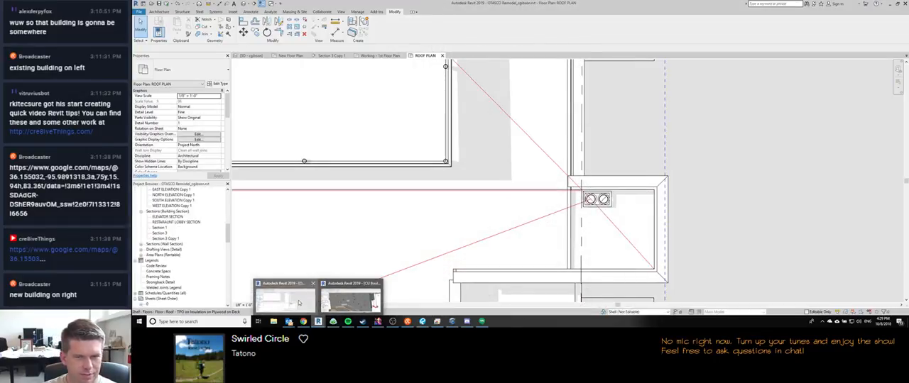
click(304, 303)
scroll(524, 199, down, 5)
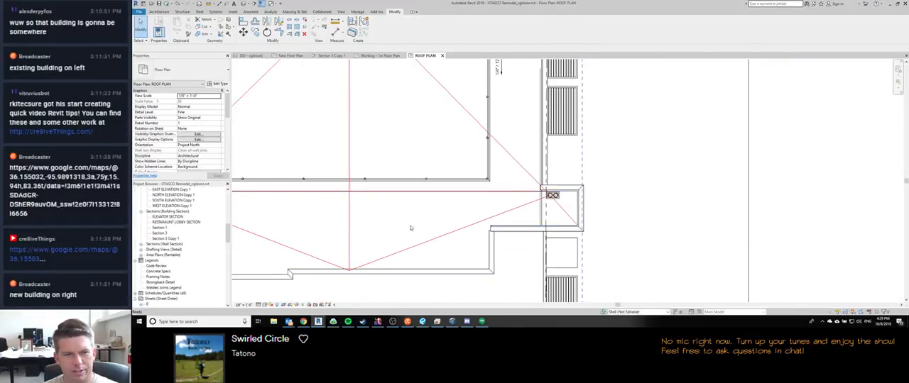
scroll(410, 227, down, 3)
scroll(411, 228, up, 6)
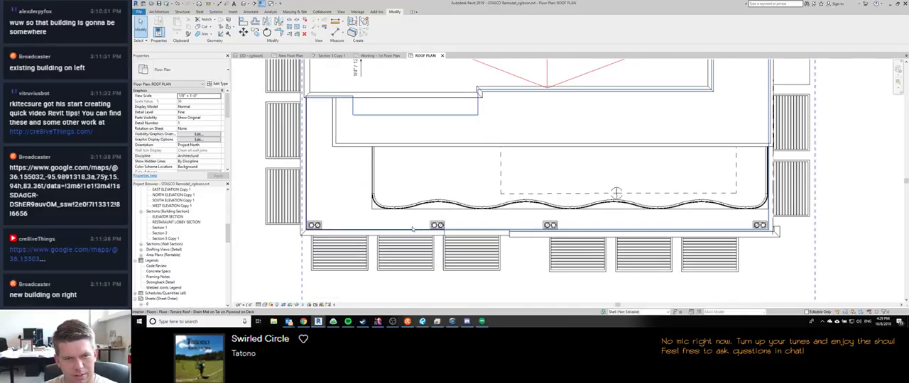
scroll(423, 198, up, 6)
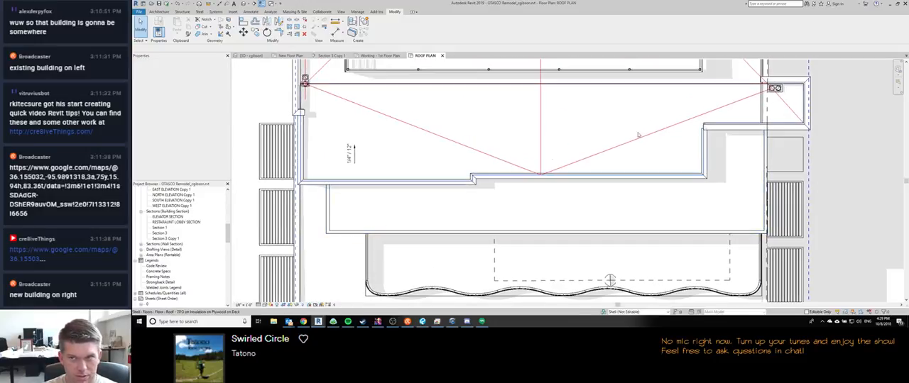
scroll(423, 199, down, 4)
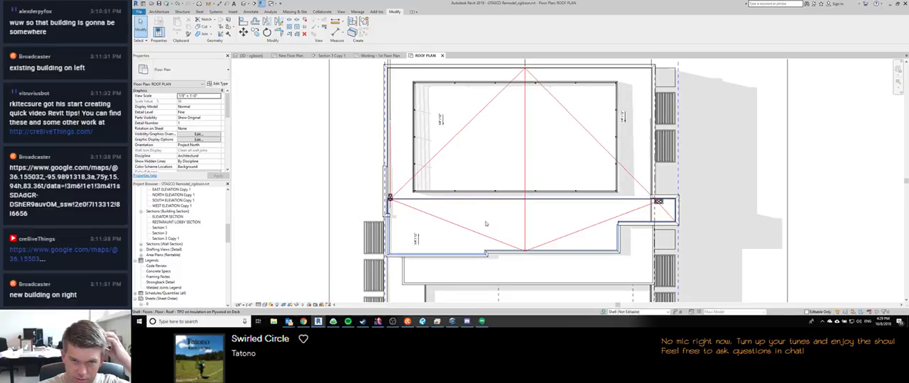
scroll(397, 174, down, 3)
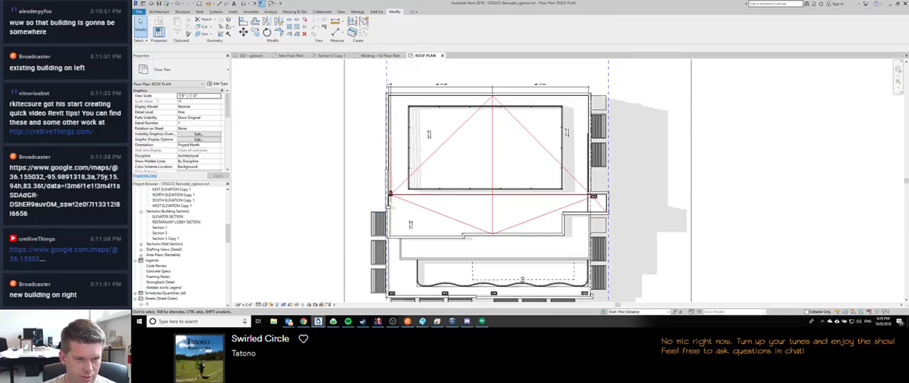
Step: Examine the terrace roof and its drains along the south wall in the OTASCO roof plan
mouse_move(318, 323)
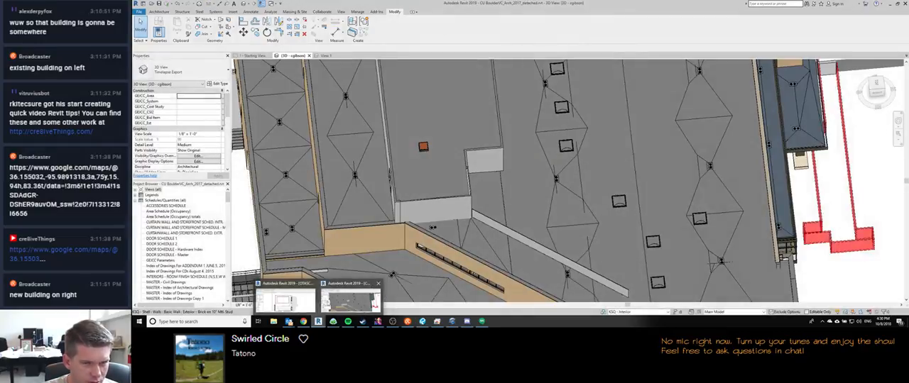
click(311, 292)
middle_drag(395, 289, 426, 208)
scroll(426, 208, up, 3)
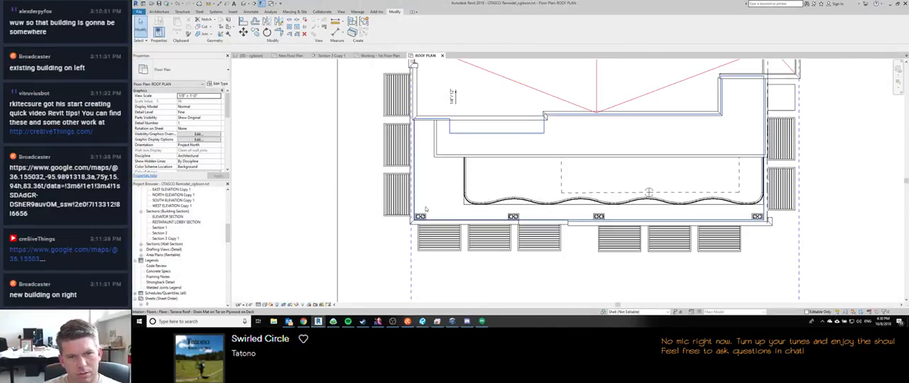
middle_drag(434, 184, 367, 209)
scroll(367, 208, down, 3)
scroll(358, 223, up, 2)
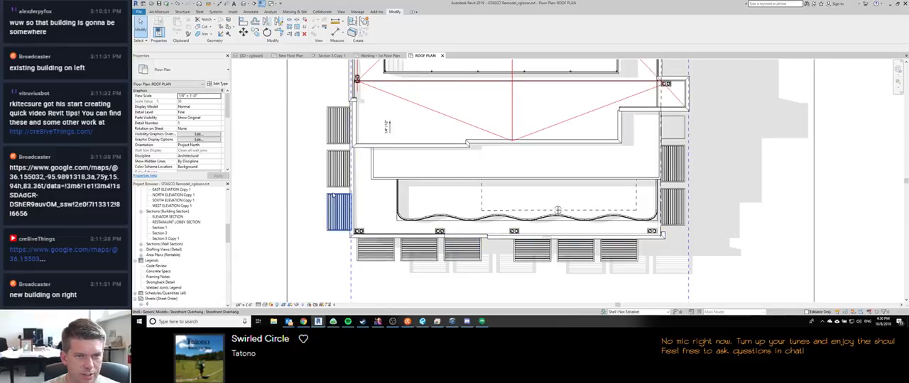
middle_drag(531, 202, 417, 185)
scroll(489, 238, up, 2)
scroll(480, 230, down, 3)
scroll(417, 184, down, 1)
scroll(164, 241, down, 1)
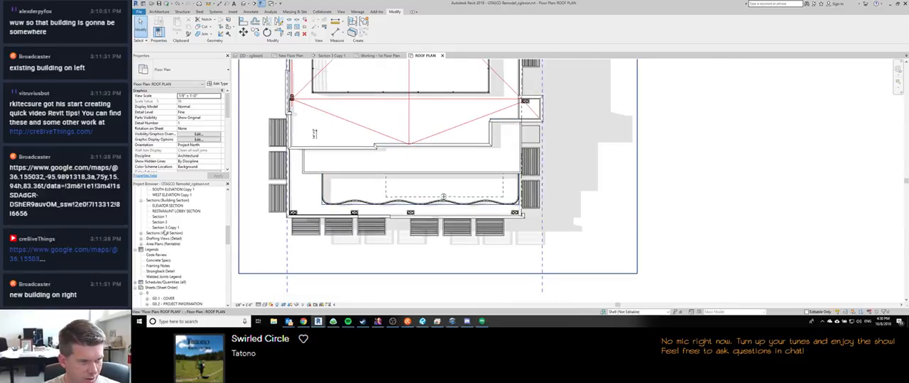
Step: Open the Section 3 Copy 1 building section and examine the terrace roof where it meets the exterior wall
double_click(166, 227)
scroll(407, 195, down, 1)
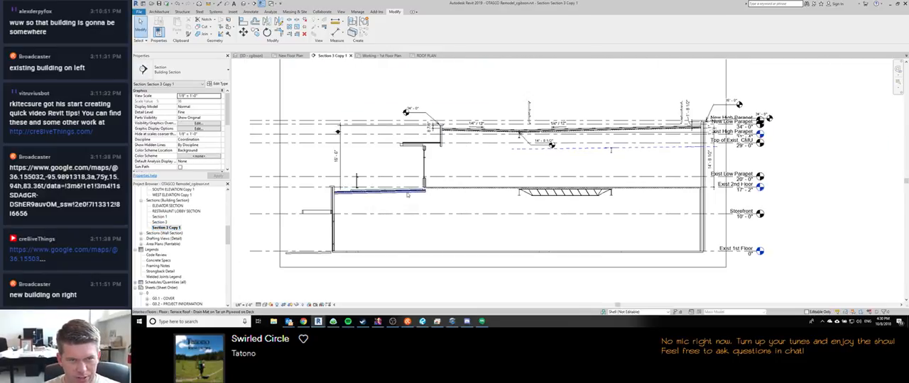
scroll(407, 195, up, 3)
scroll(406, 195, down, 4)
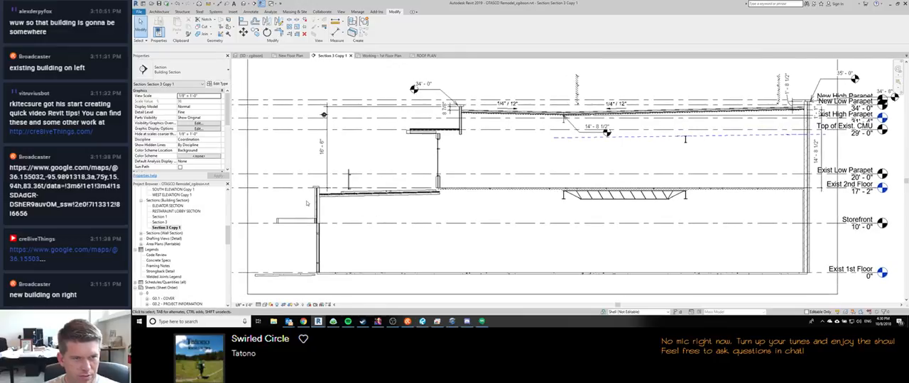
scroll(323, 114, up, 4)
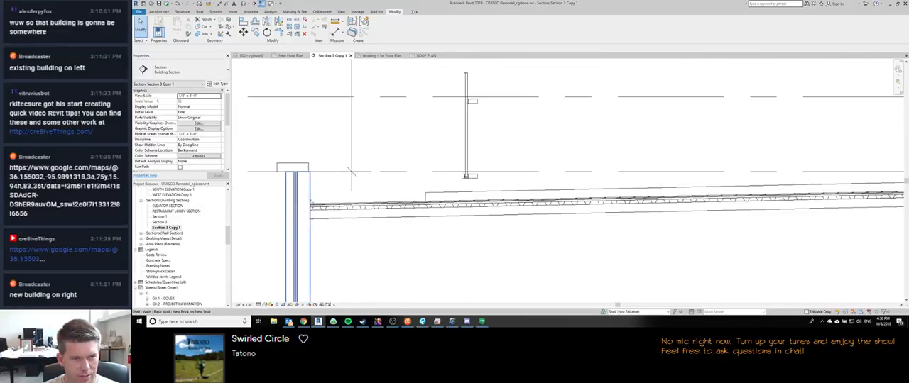
scroll(398, 183, down, 5)
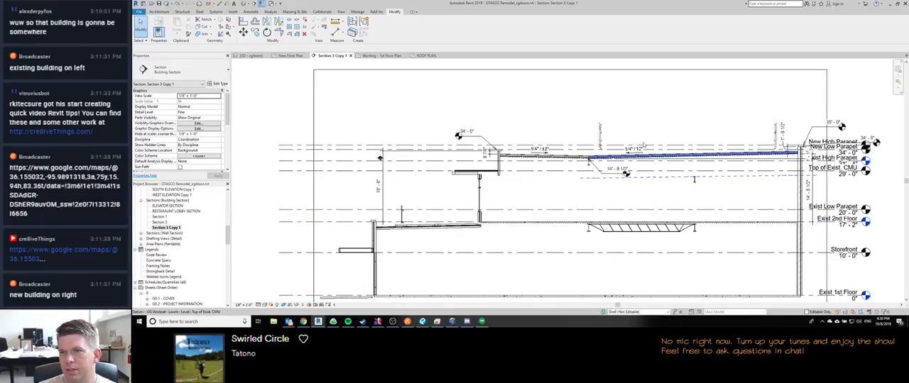
middle_drag(704, 173, 570, 164)
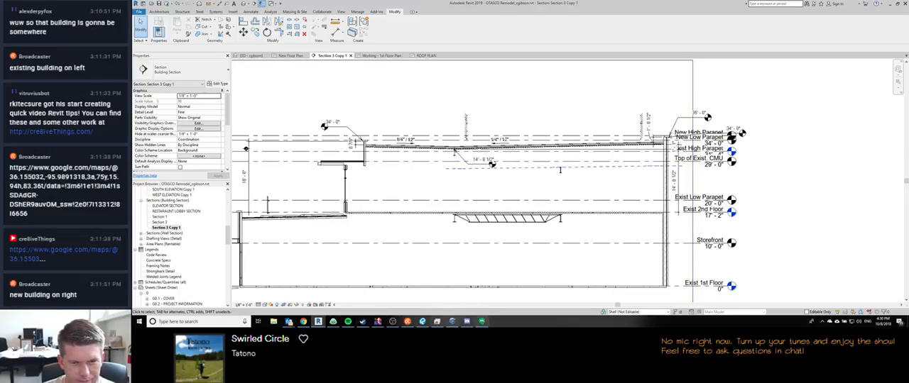
click(392, 322)
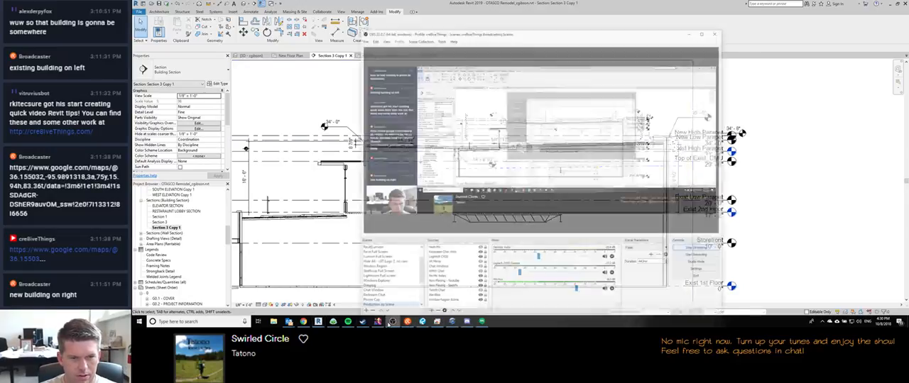
click(393, 321)
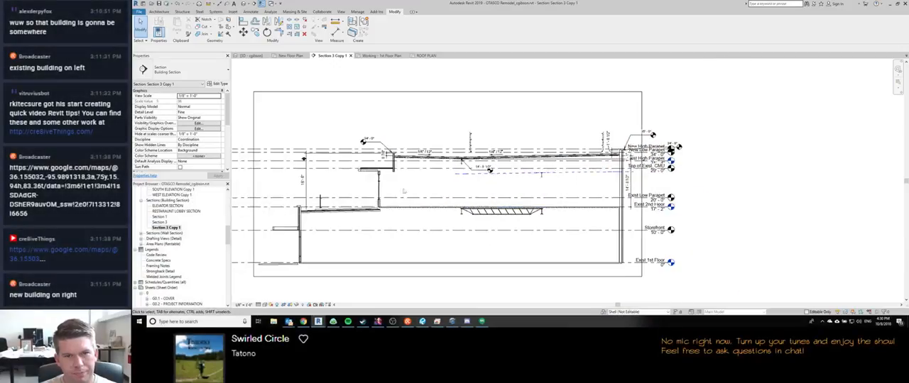
scroll(403, 190, up, 4)
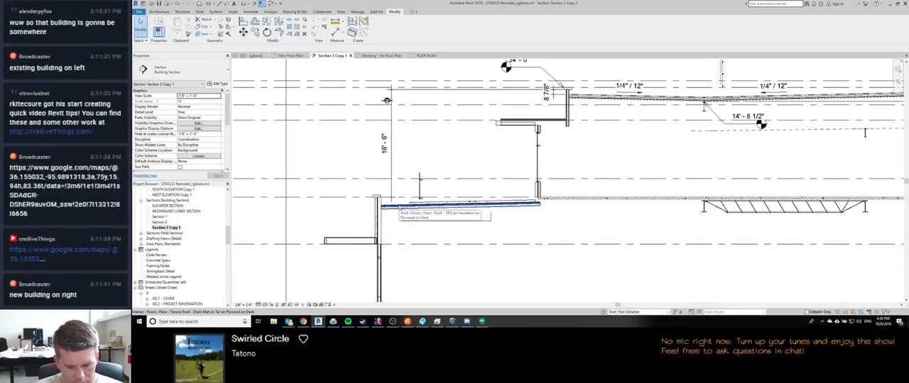
key(XF86AudioLowerVolume)
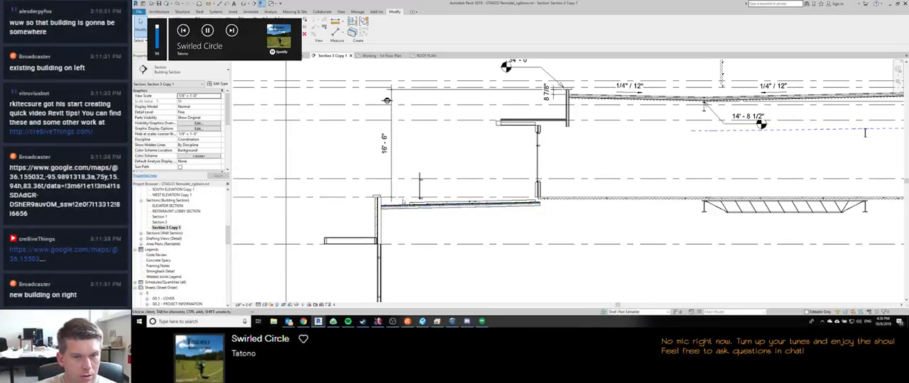
Step: Compare the terrace roof's slope and height with the second floor and upper roof in the building section
middle_drag(431, 235, 421, 211)
scroll(406, 210, down, 2)
scroll(362, 218, up, 4)
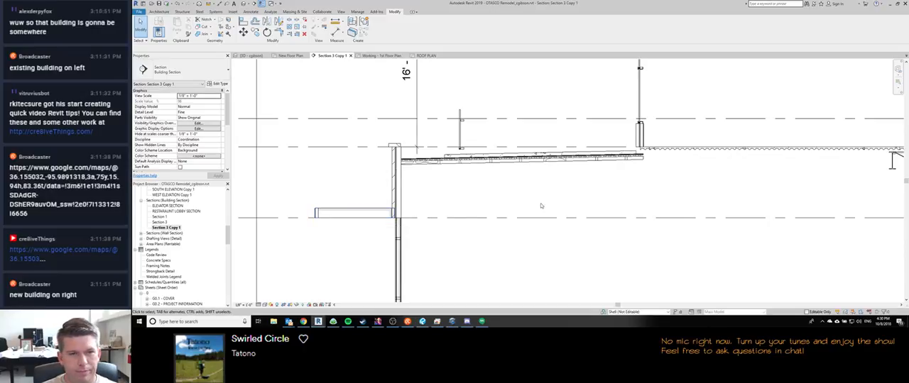
middle_drag(516, 195, 447, 146)
scroll(454, 145, down, 1)
middle_drag(615, 184, 415, 182)
scroll(443, 177, down, 5)
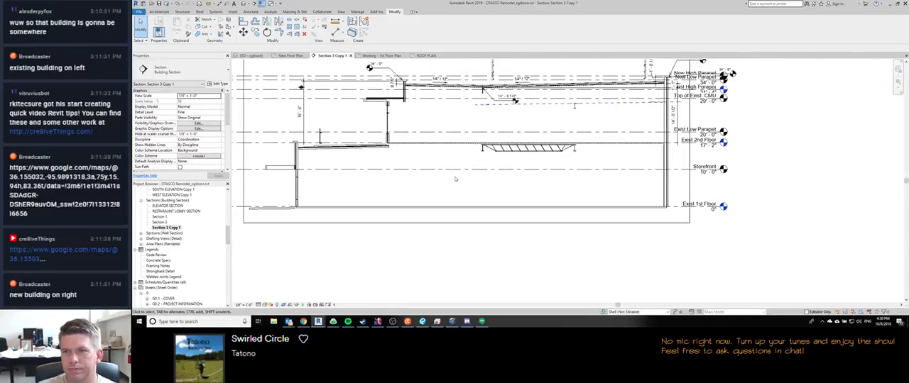
middle_drag(514, 131, 504, 136)
middle_drag(298, 180, 448, 224)
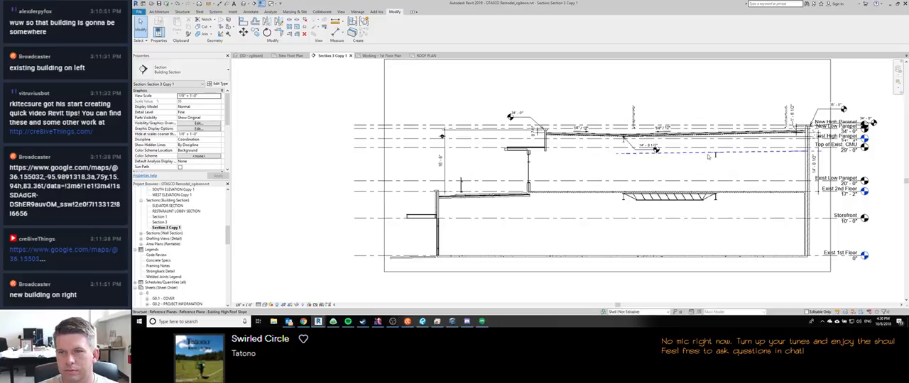
middle_drag(786, 157, 689, 206)
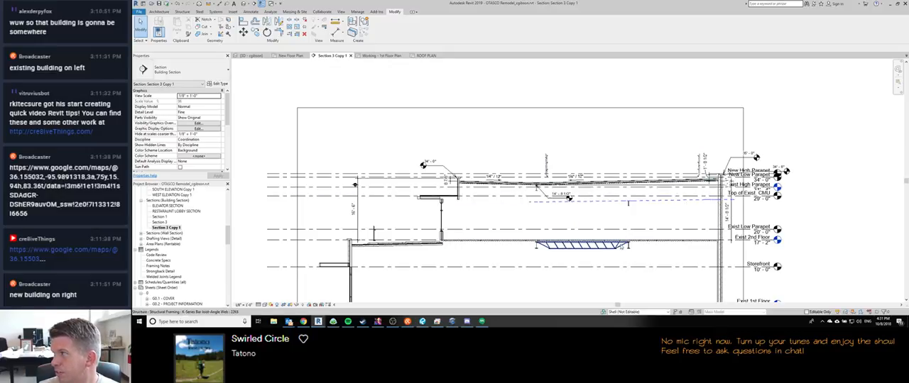
Step: Examine the upper roof's slopes, low point and roof panel walls in the building section
scroll(470, 162, up, 3)
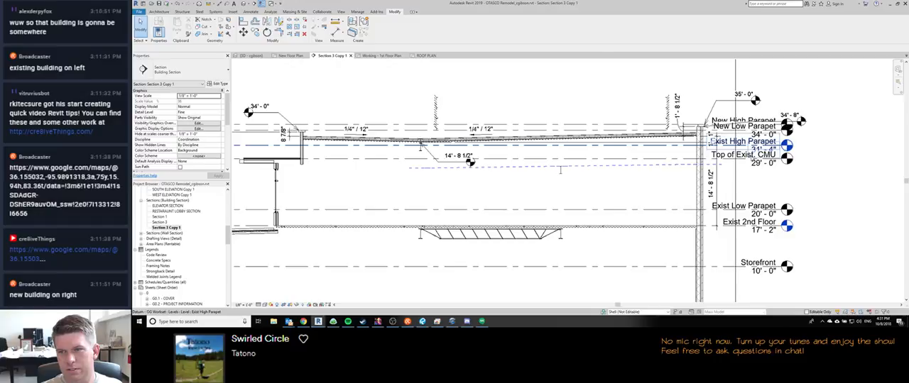
scroll(508, 149, up, 3)
scroll(509, 149, down, 3)
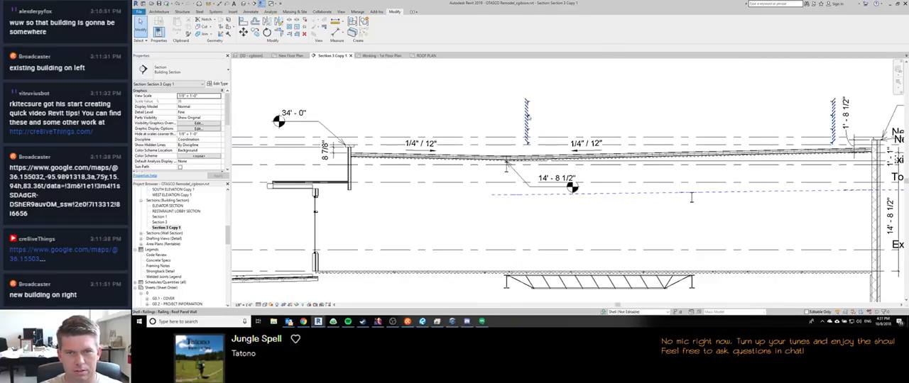
scroll(508, 153, up, 8)
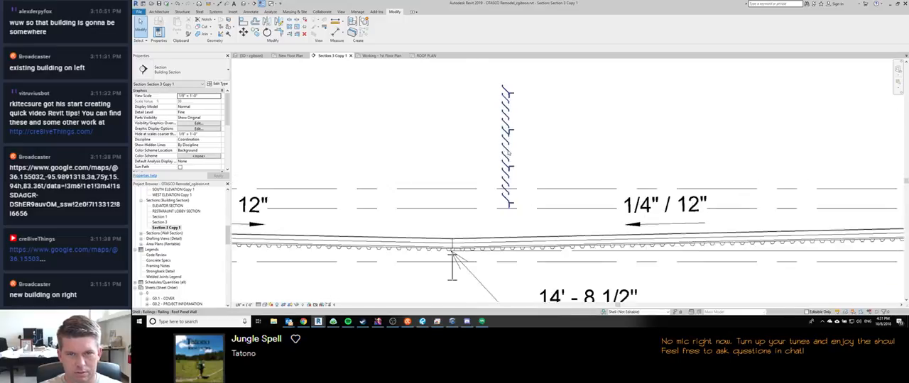
scroll(508, 153, down, 6)
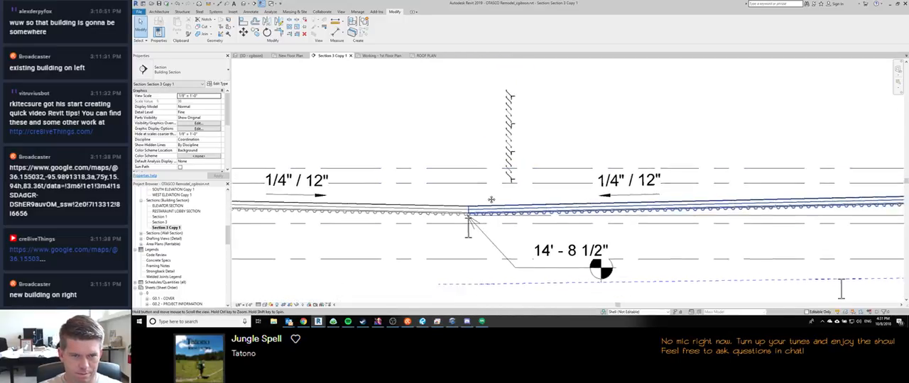
middle_drag(495, 223, 484, 232)
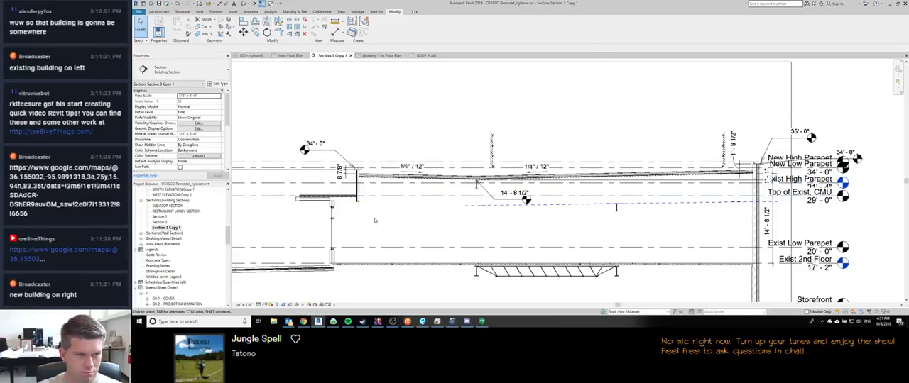
mouse_move(291, 205)
middle_down()
mouse_move(416, 171)
mouse_move(409, 178)
middle_up()
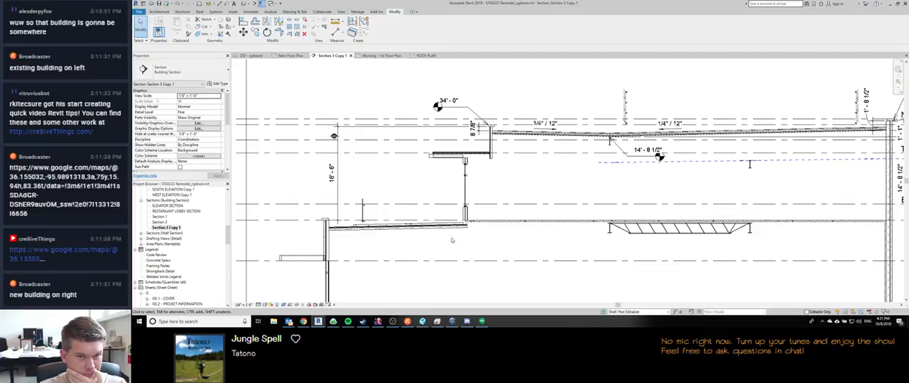
Step: Move the Section 3 Copy 1 cut line to the east side of the New Floor Plan and reopen that section
scroll(528, 240, down, 3)
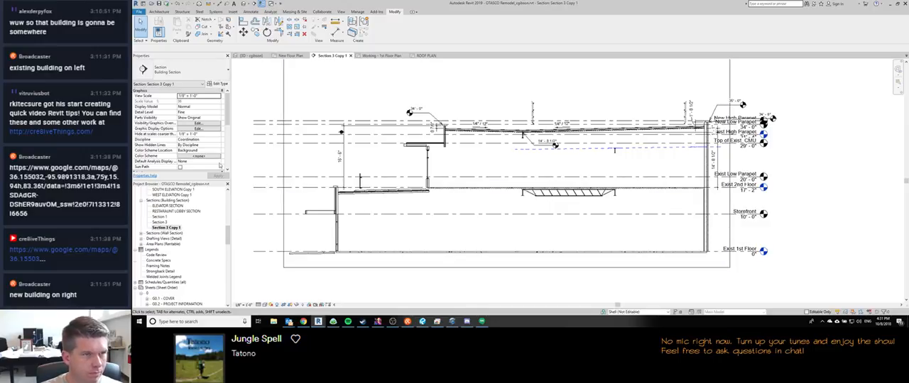
click(291, 55)
scroll(430, 144, down, 2)
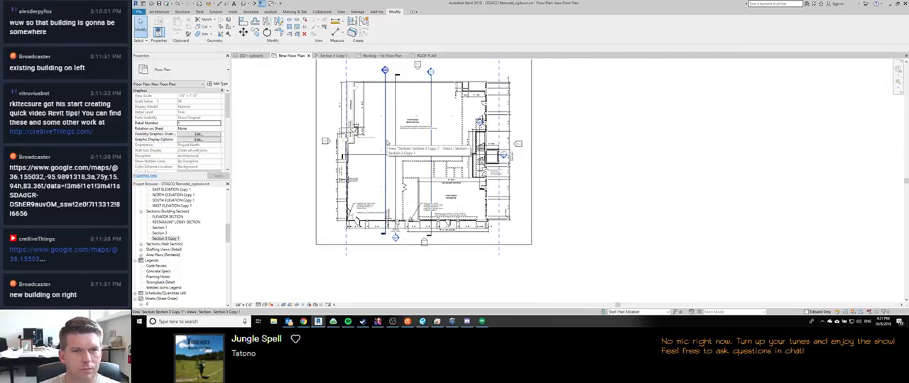
click(386, 142)
drag(394, 137, 485, 140)
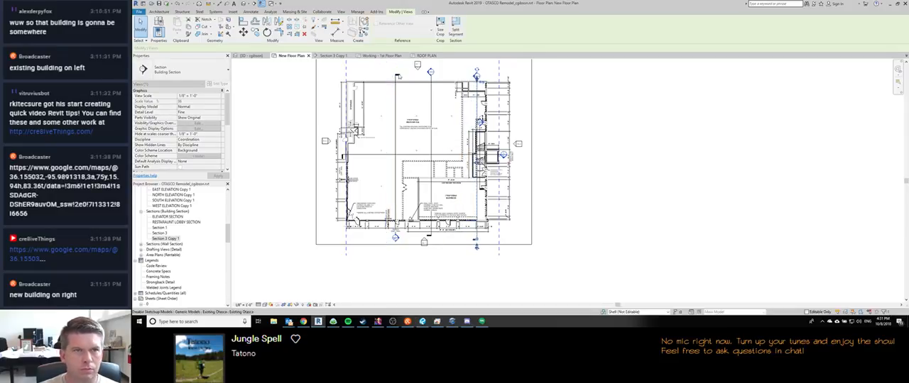
click(424, 55)
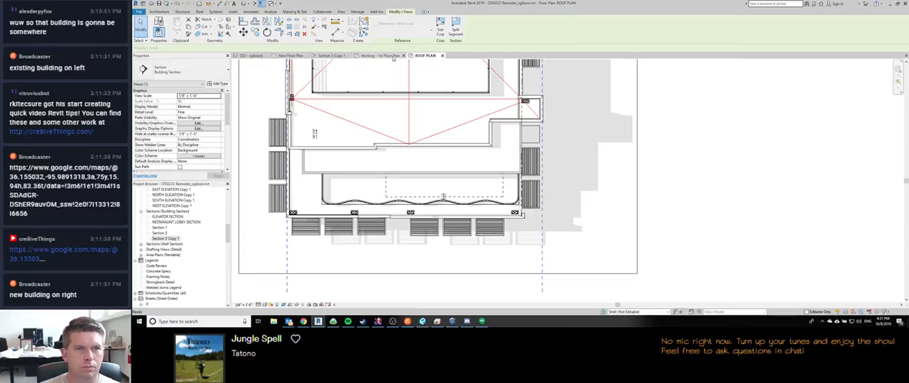
click(332, 55)
Step: Extend the level lines outward in Section 3 Copy 1 so their heads clear the parapet spot elevations
scroll(495, 230, up, 4)
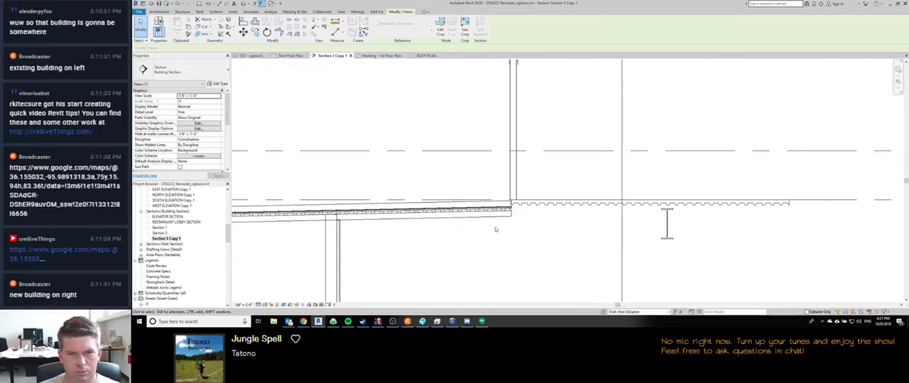
scroll(496, 229, down, 3)
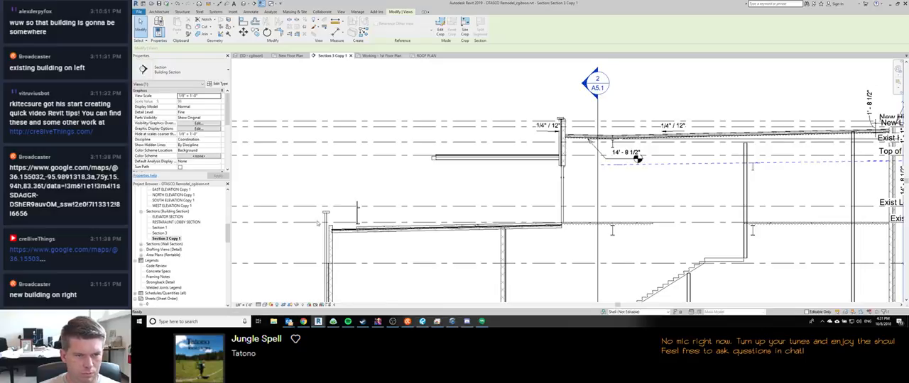
scroll(328, 270, up, 3)
scroll(313, 222, down, 5)
middle_drag(580, 207, 485, 208)
click(717, 161)
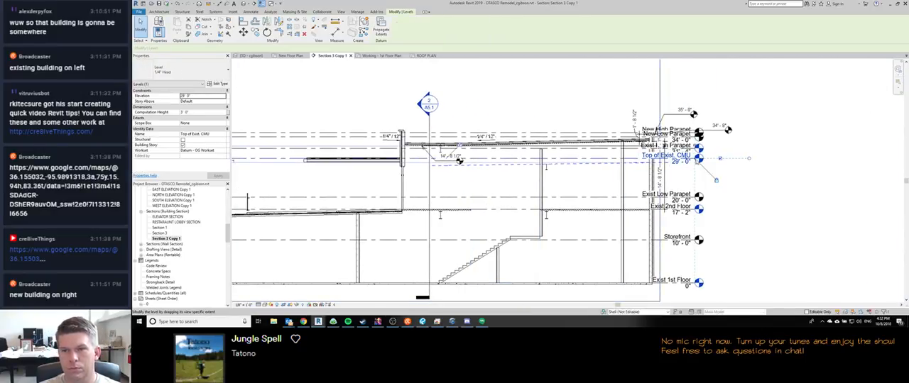
drag(734, 158, 762, 180)
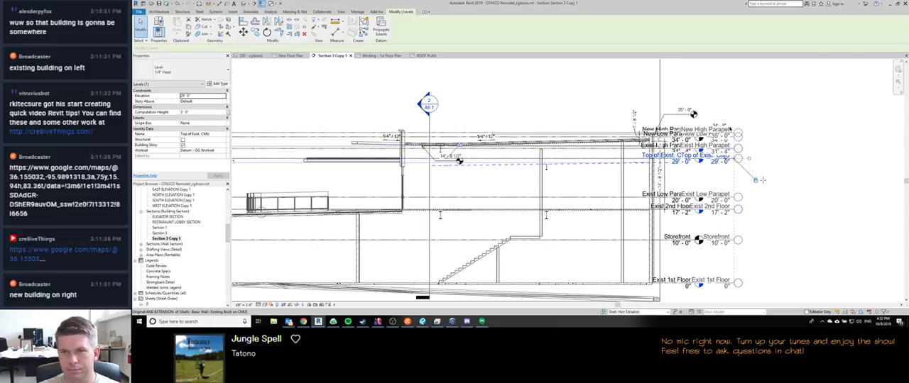
click(810, 158)
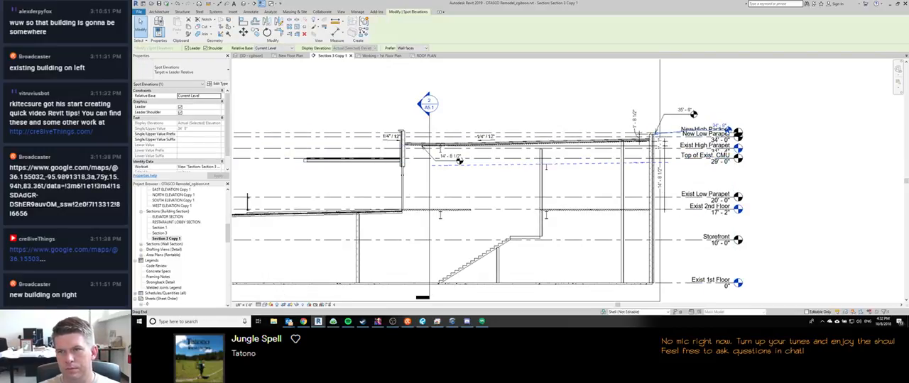
Step: Reposition the lower parapet spot elevation clear of the New High Parapet level head
drag(729, 130, 684, 124)
scroll(661, 127, up, 3)
scroll(663, 127, down, 2)
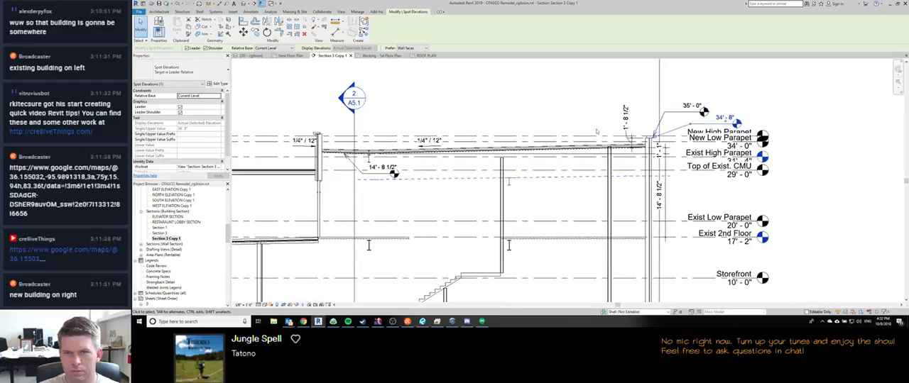
Step: Examine the terrace roof's low end where it meets the exterior wall in the relocated section
scroll(596, 132, down, 3)
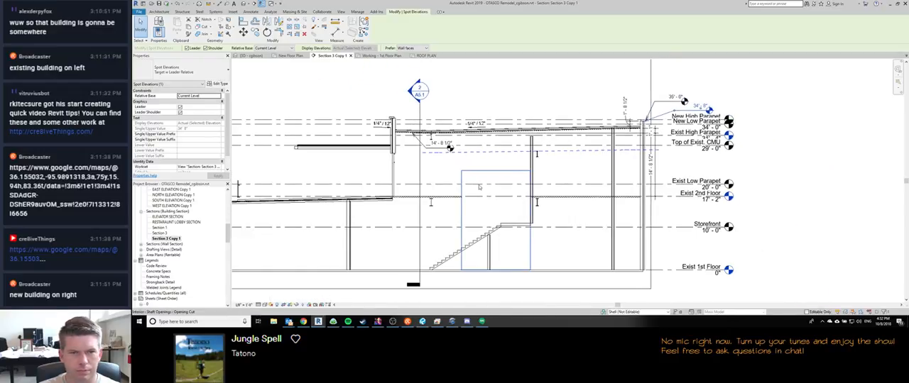
middle_drag(469, 193, 557, 180)
scroll(536, 191, down, 1)
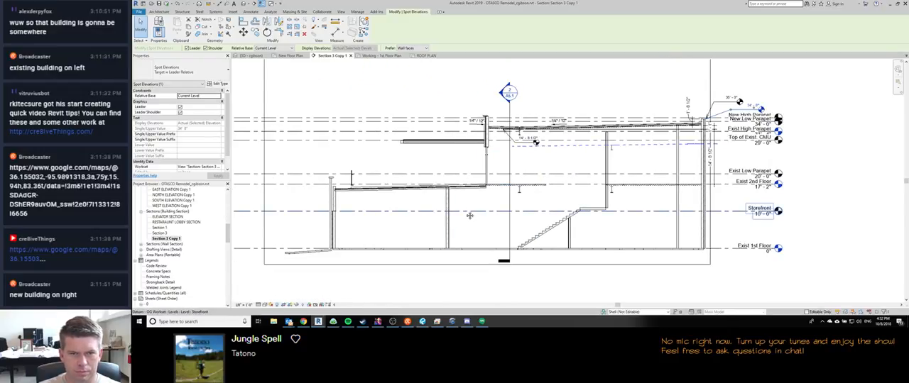
scroll(495, 124, up, 6)
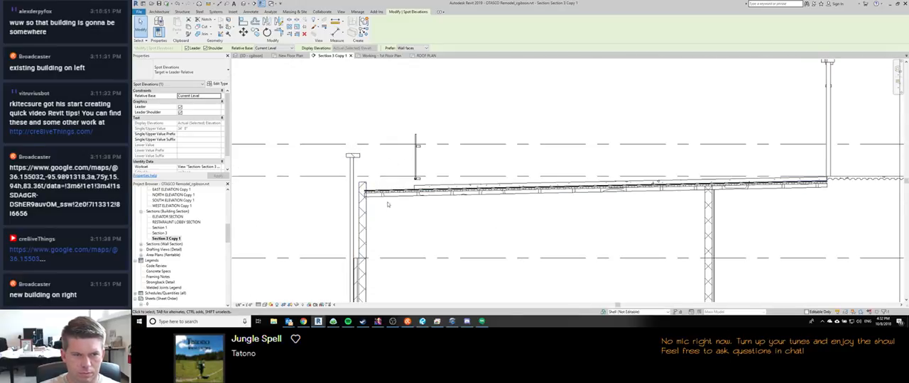
middle_drag(396, 201, 348, 183)
scroll(349, 182, down, 4)
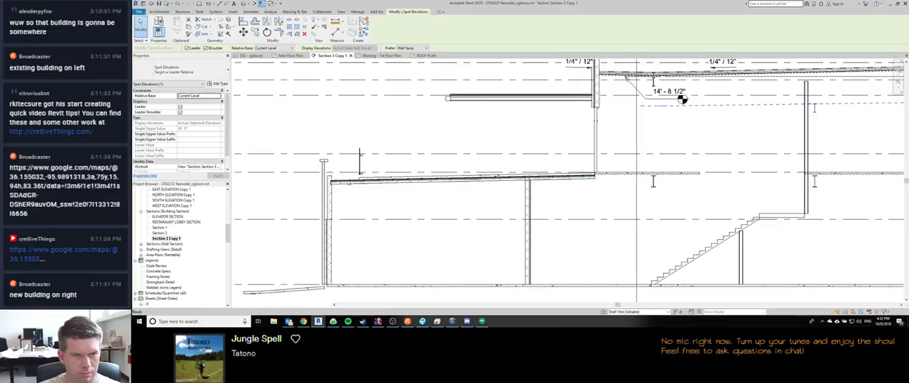
Step: Edit the terrace roof floor's boundary in the 3D view and pick a new boundary line along the south CMU wall
key(ctrl+Tab)
scroll(379, 175, down, 2)
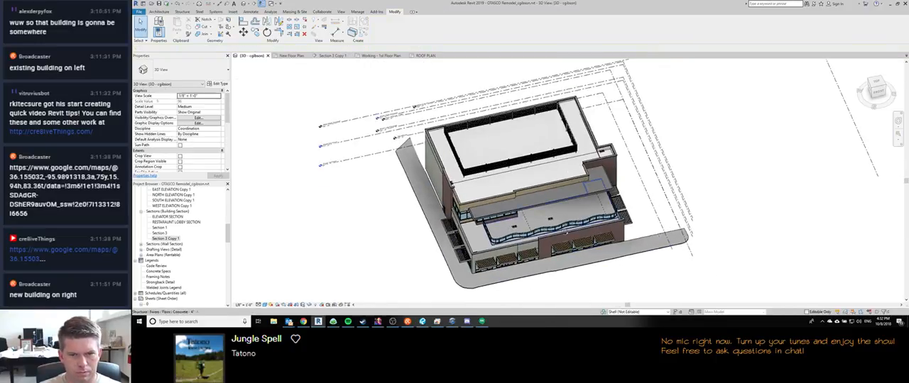
shift+middle_drag(566, 233, 524, 168)
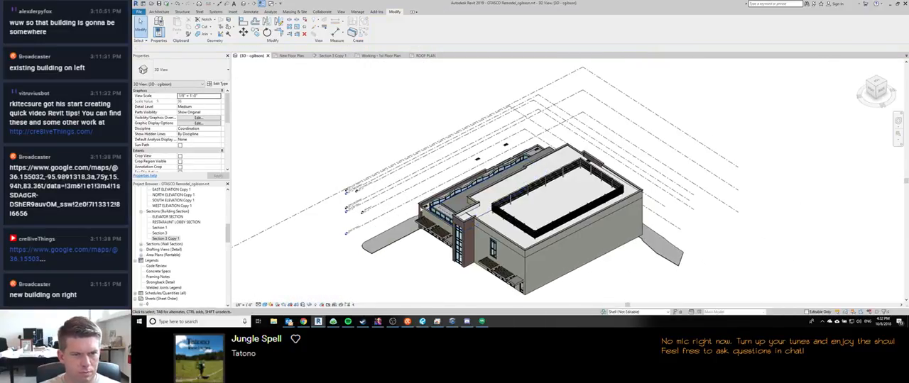
scroll(447, 216, up, 8)
double_click(452, 223)
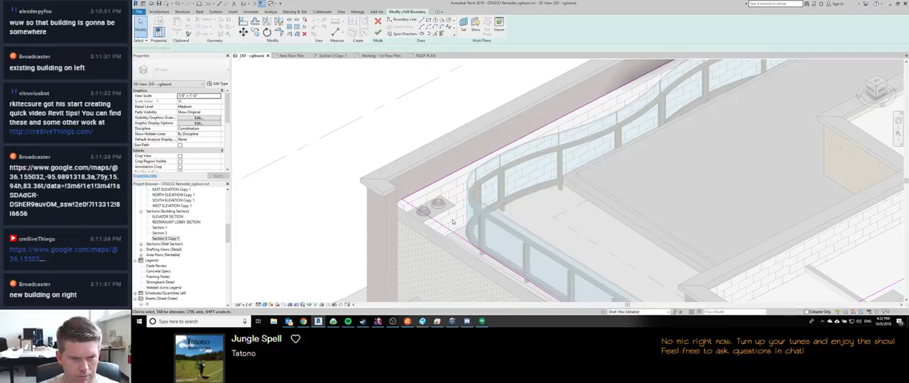
key(a)
key(l)
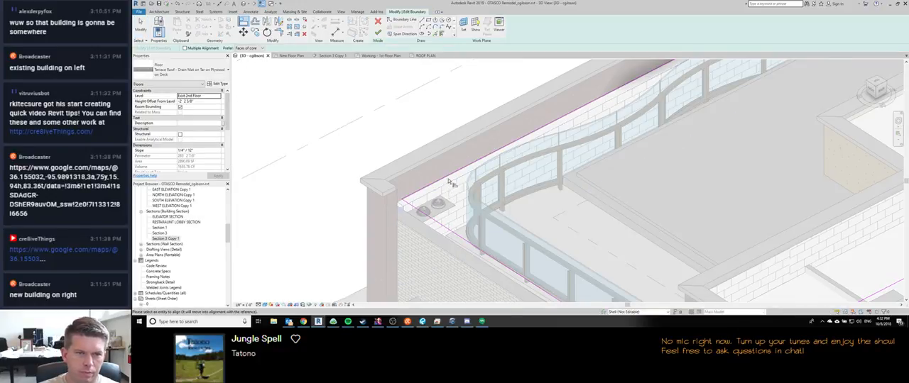
scroll(449, 183, down, 3)
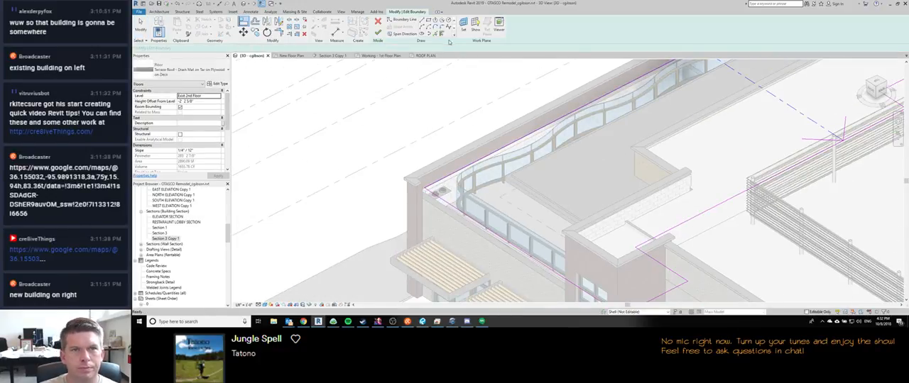
key(Escape)
click(532, 139)
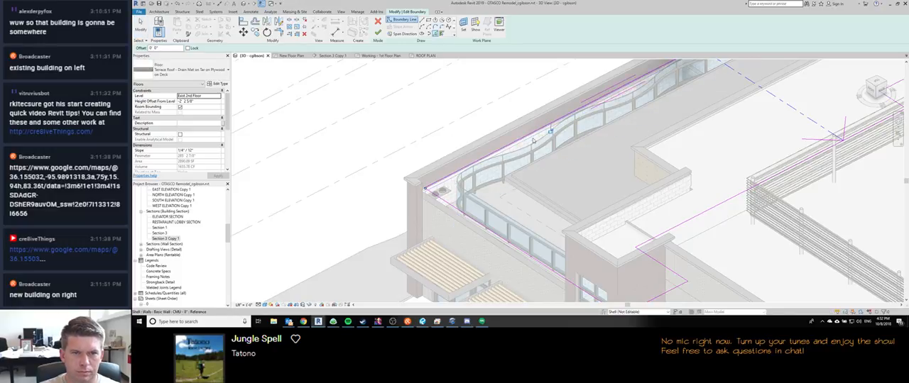
Step: Trim the terrace roof's new boundary line to the adjoining boundary line where the south wall changes type
shift+middle_drag(552, 130, 602, 226)
scroll(726, 108, up, 4)
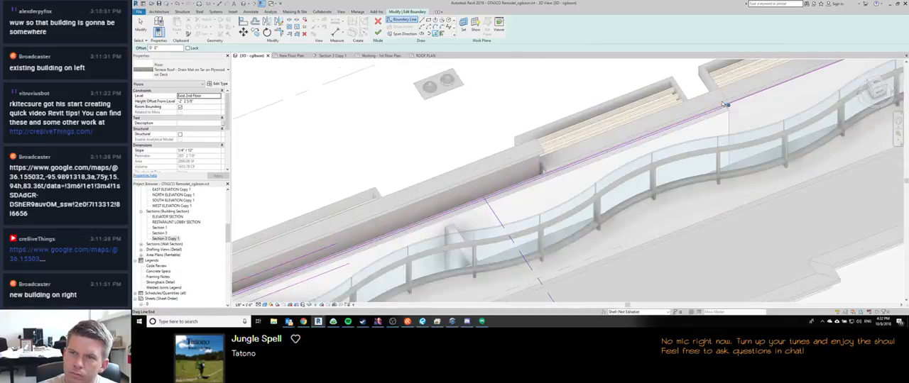
scroll(729, 112, up, 2)
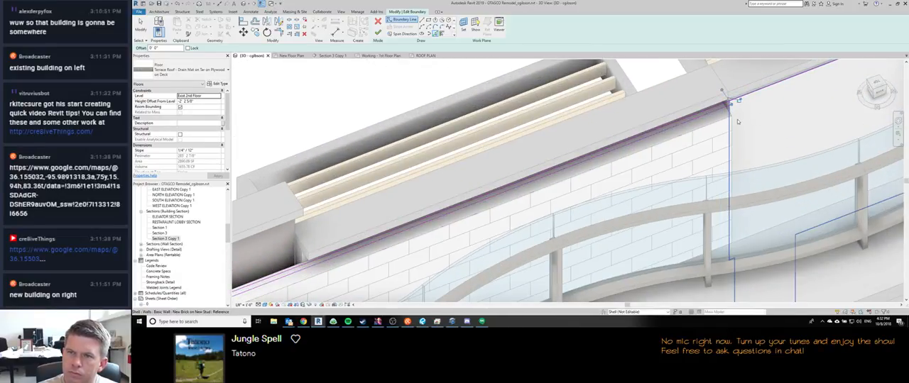
key(t)
key(r)
click(727, 107)
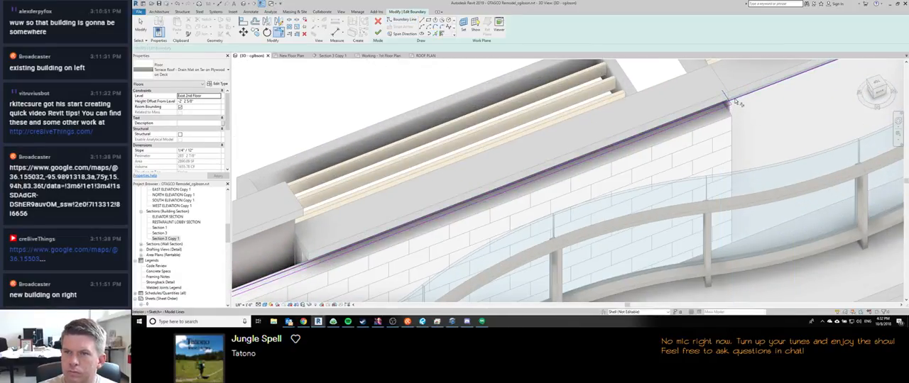
click(741, 96)
scroll(741, 96, down, 2)
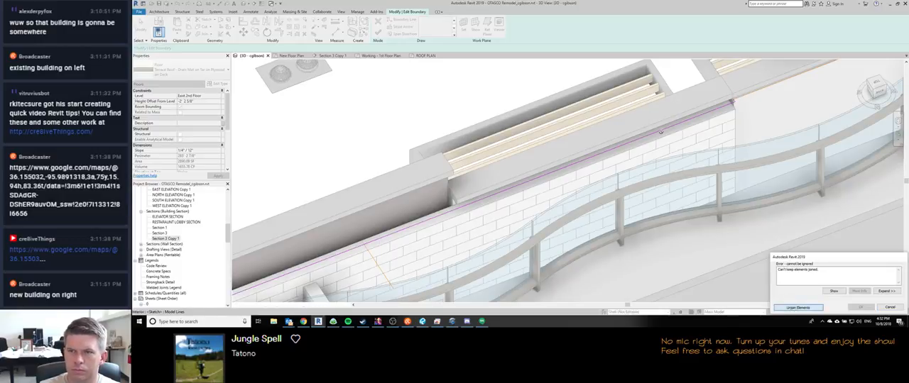
scroll(660, 132, down, 5)
scroll(465, 203, down, 2)
scroll(346, 228, up, 5)
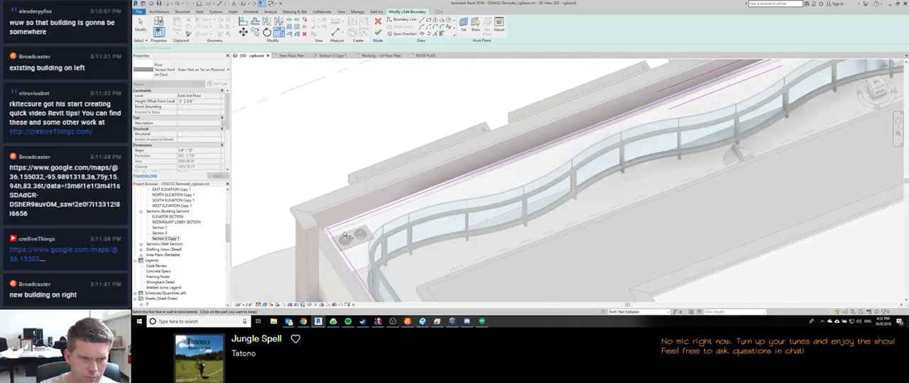
scroll(361, 241, down, 1)
Step: Finish the terrace roof's boundary edit without joining the floor to the overlapping walls
click(378, 33)
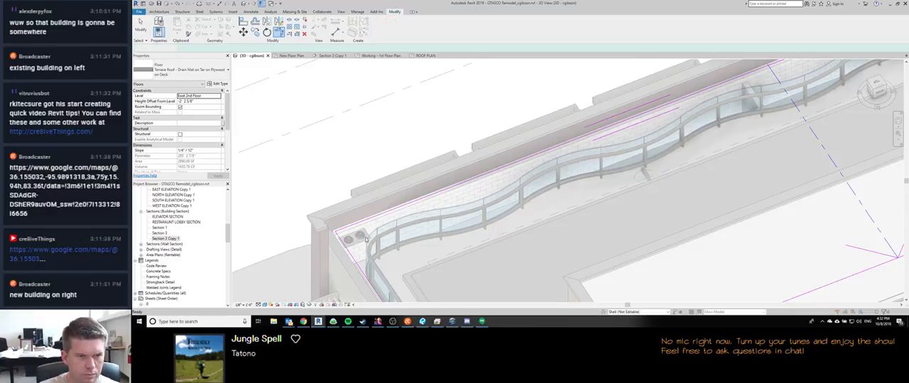
click(548, 164)
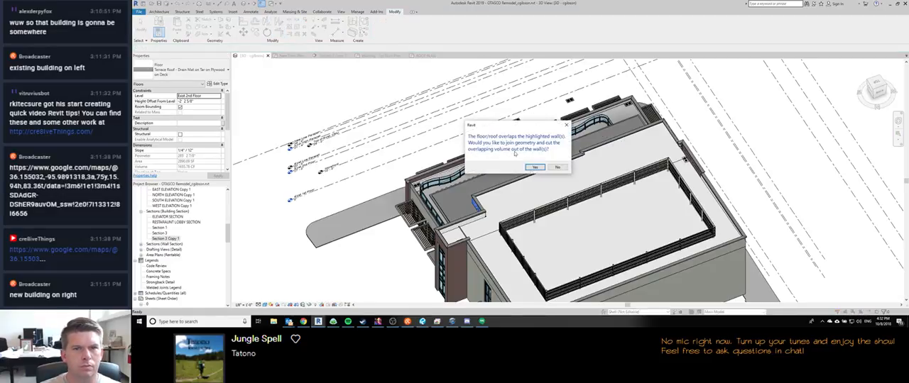
click(557, 167)
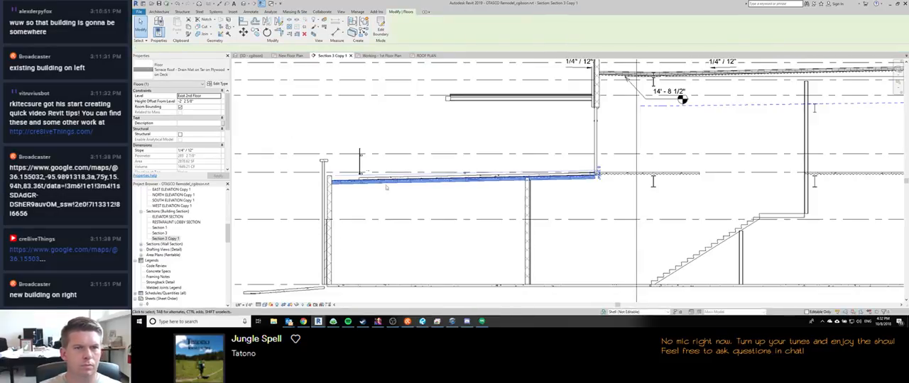
Step: Check the edited terrace roof's edge against the exterior CMU wall in Section 3 Copy 1
scroll(337, 184, up, 2)
click(371, 162)
scroll(373, 164, down, 2)
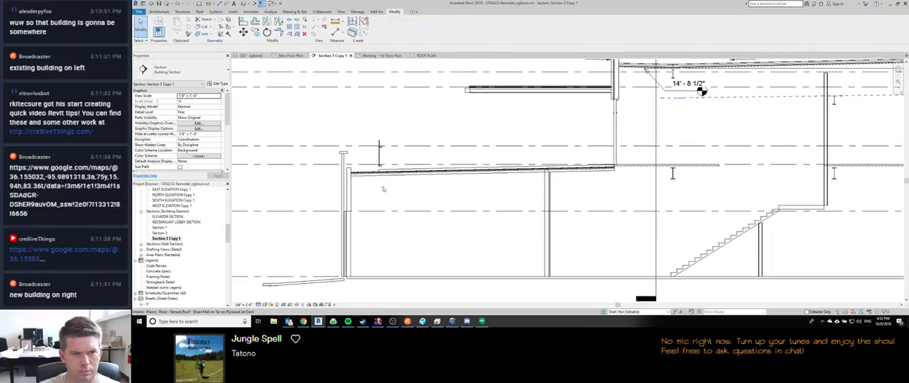
scroll(389, 199, up, 5)
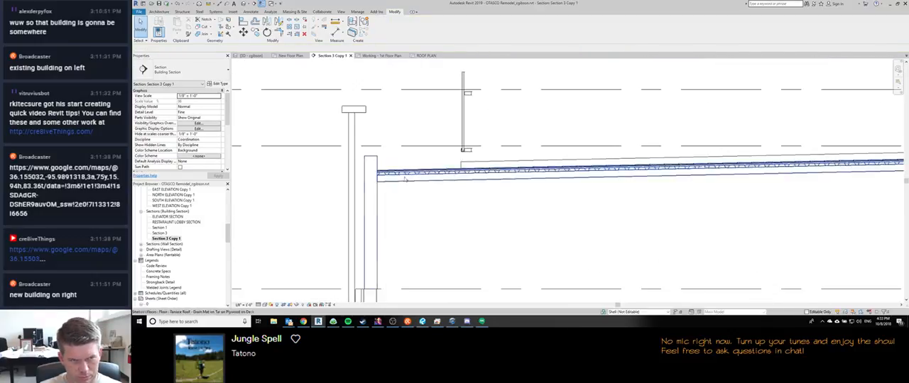
middle_drag(389, 199, 324, 208)
Step: Check the elevation of the terrace roof's deck underside at the exterior CMU wall with a spot elevation preview
key(d)
key(i)
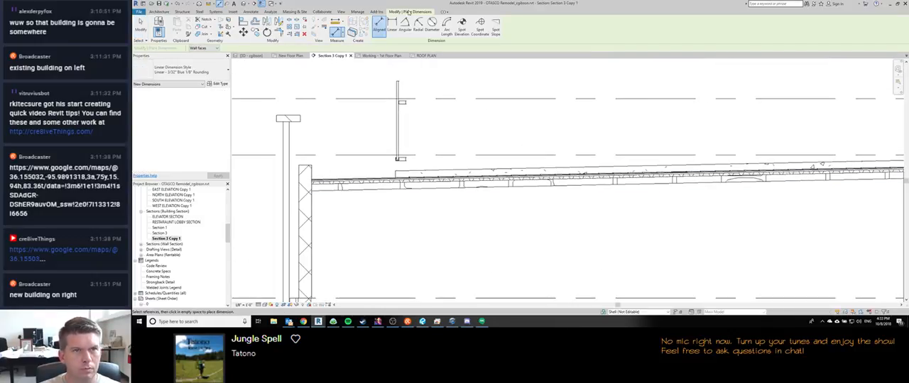
scroll(312, 163, up, 1)
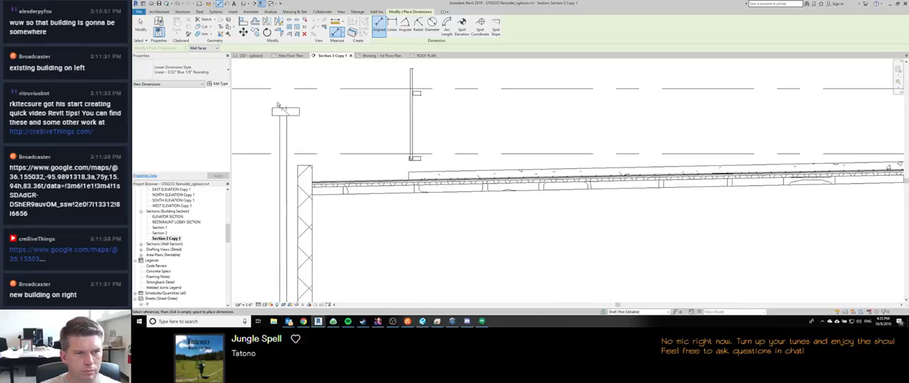
scroll(312, 192, up, 4)
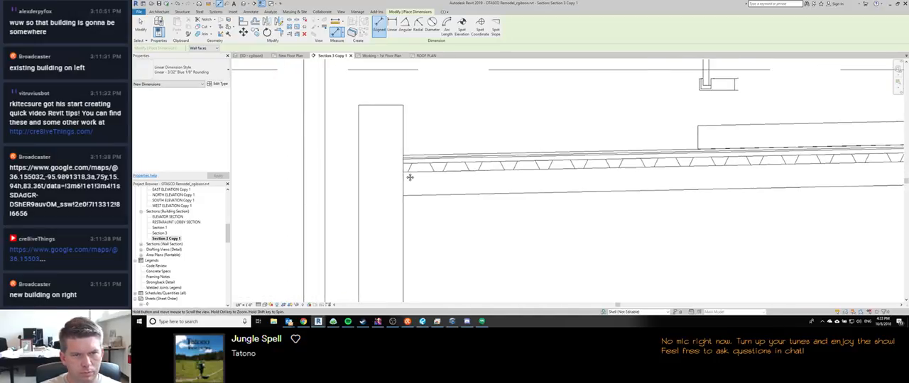
click(460, 32)
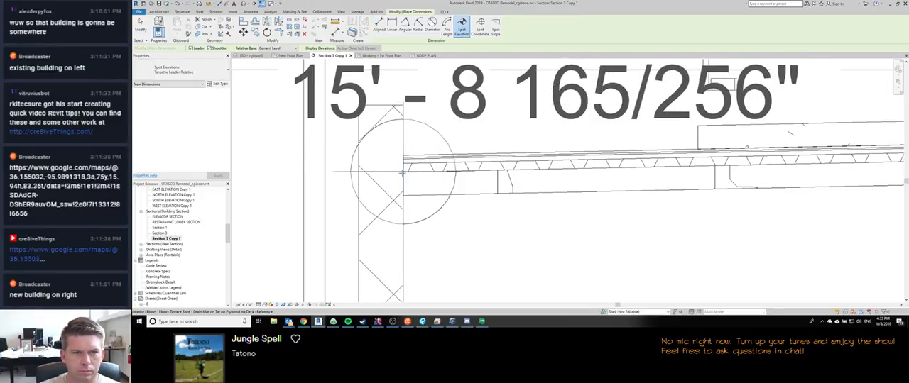
key(d)
key(i)
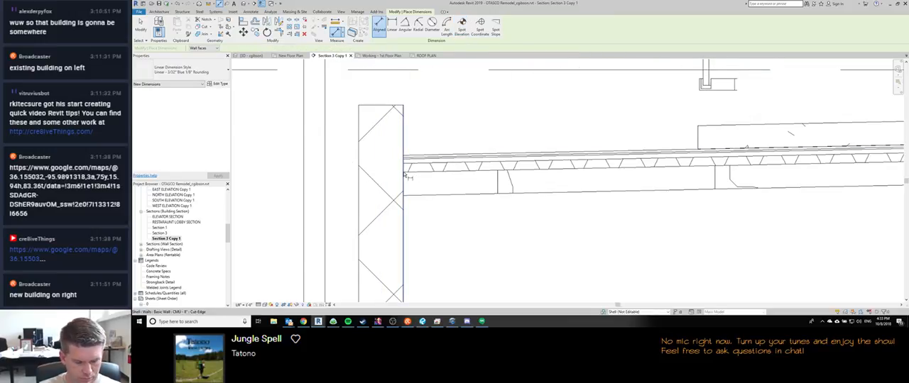
key(d)
key(l)
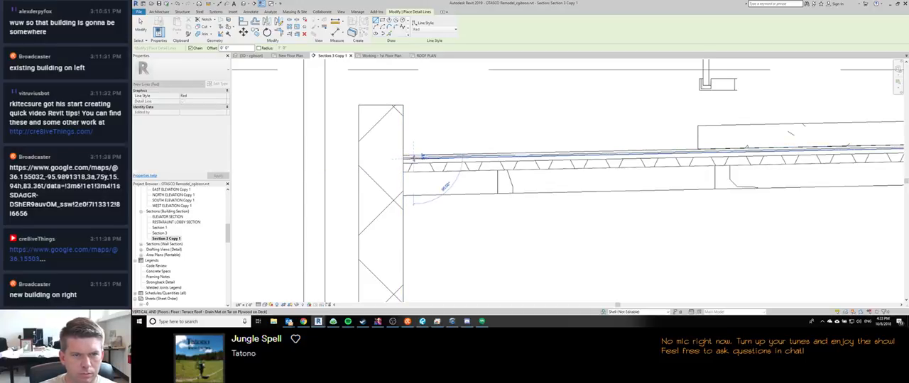
click(426, 155)
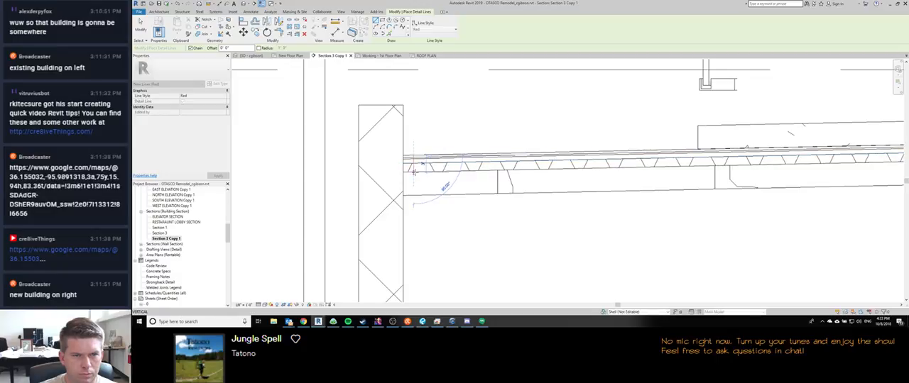
scroll(414, 174, up, 4)
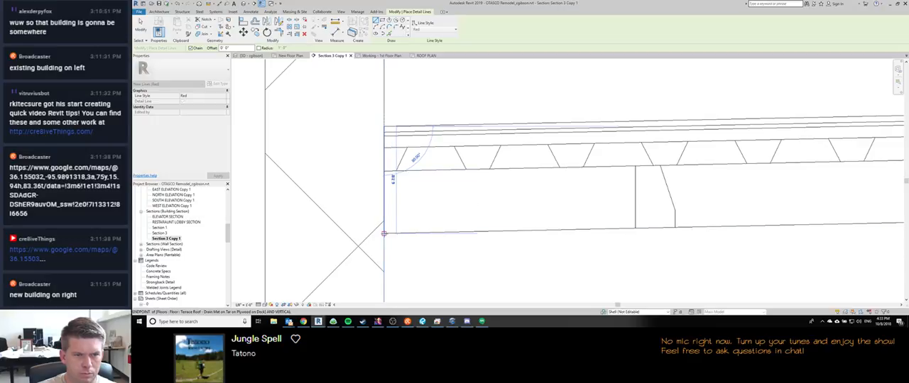
key(Escape)
key(Escape)
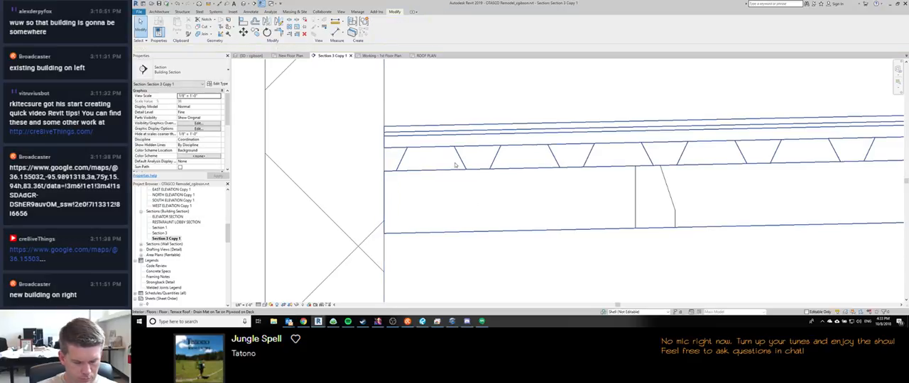
Step: Check the terrace roof's overall thickness beside the CMU wall with a trial aligned dimension, leaving nothing placed
key(d)
key(i)
click(469, 125)
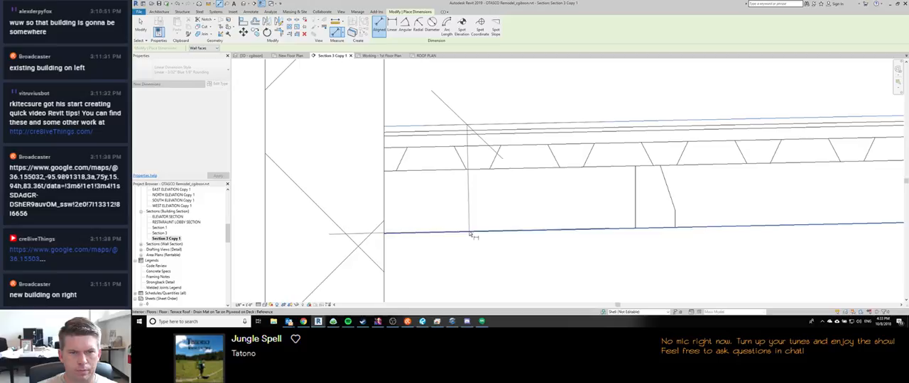
scroll(471, 236, down, 3)
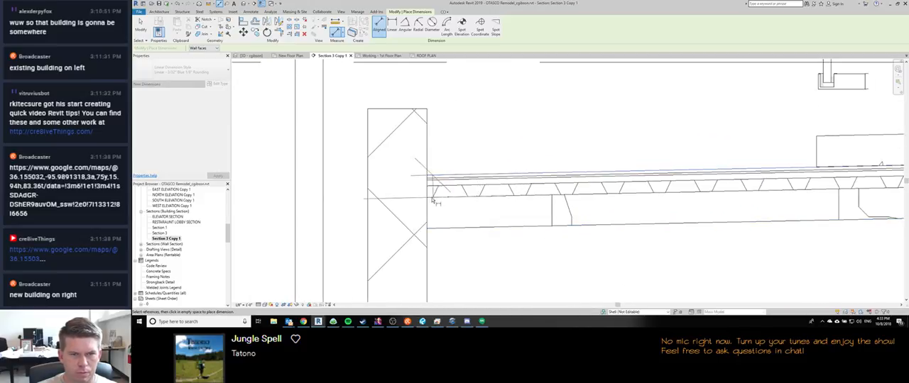
scroll(428, 202, up, 2)
key(Escape)
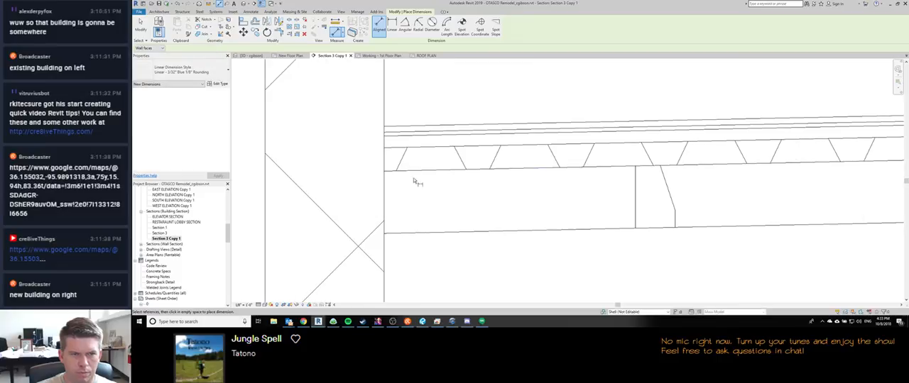
scroll(419, 178, down, 2)
key(Escape)
scroll(439, 180, down, 3)
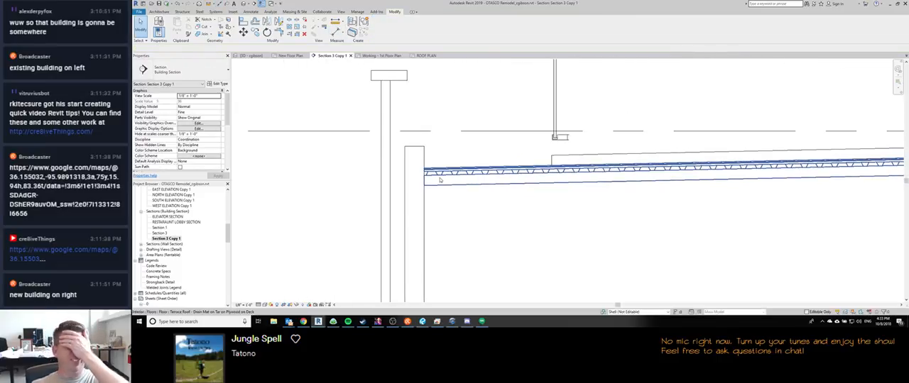
scroll(439, 180, up, 3)
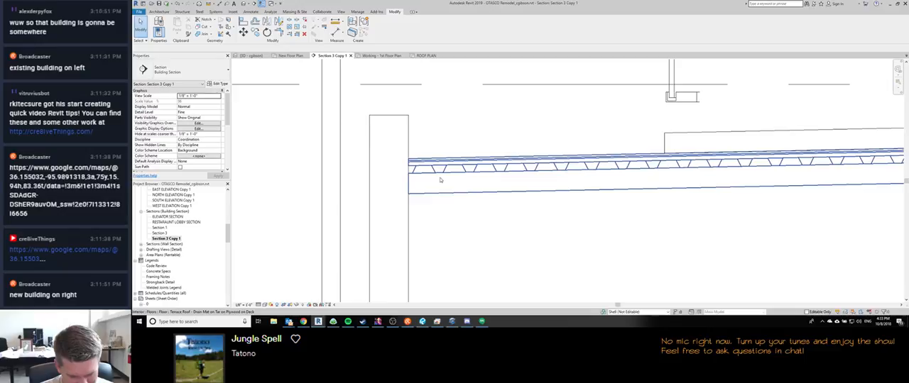
Step: Measure from the terrace roof's top surface to the underside of its deck at the CMU wall
key(d)
key(l)
scroll(397, 163, up, 4)
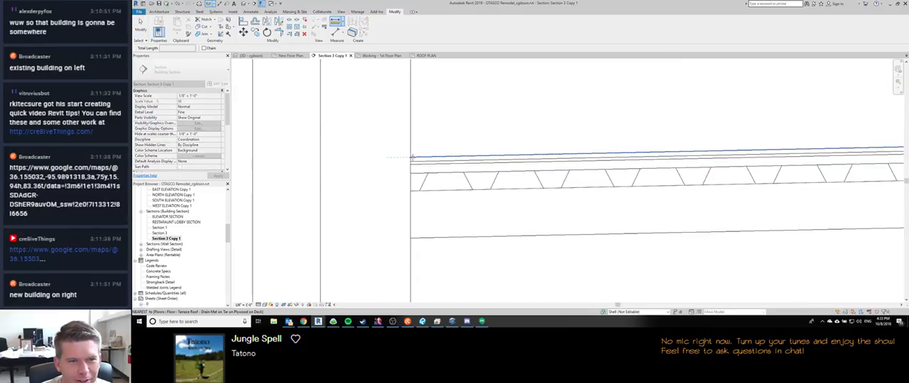
click(410, 162)
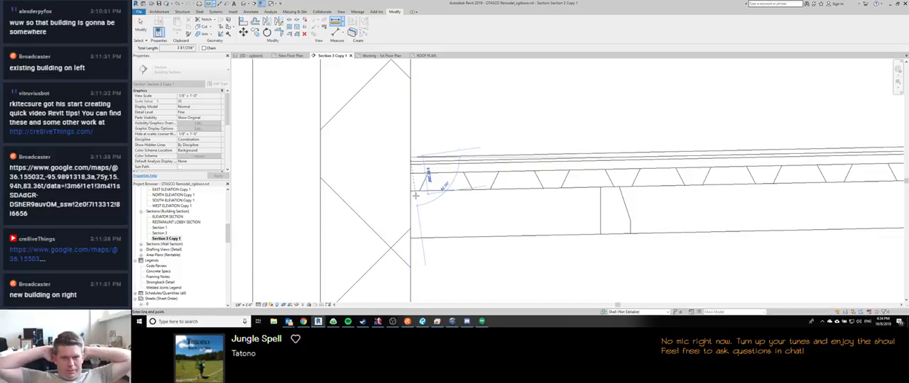
key(Escape)
key(Escape)
scroll(462, 174, down, 10)
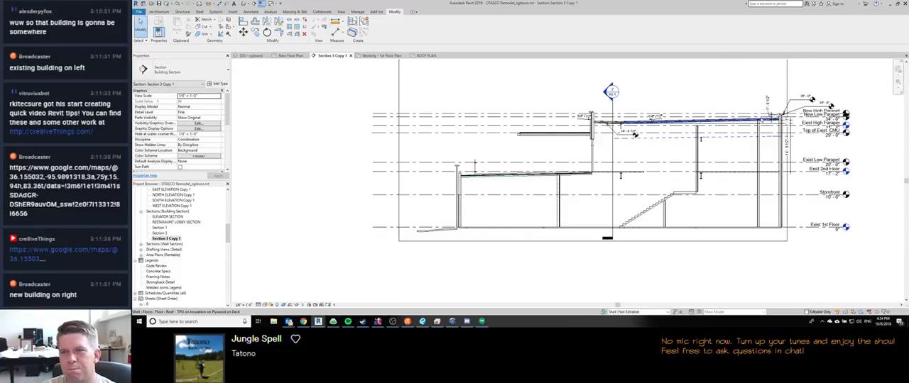
scroll(634, 135, up, 10)
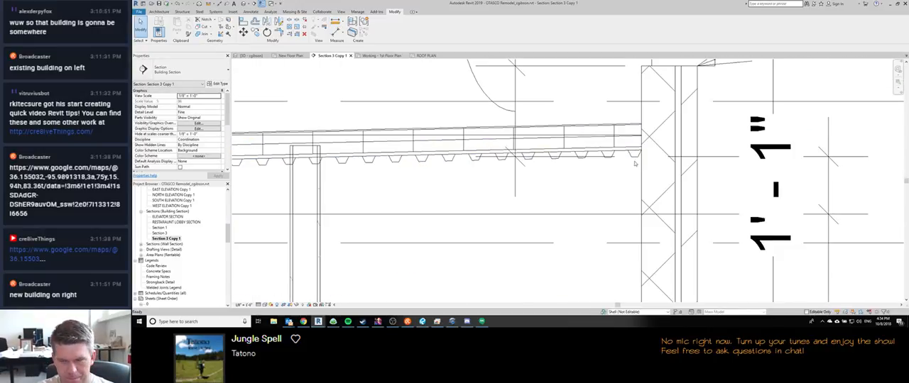
key(d)
key(l)
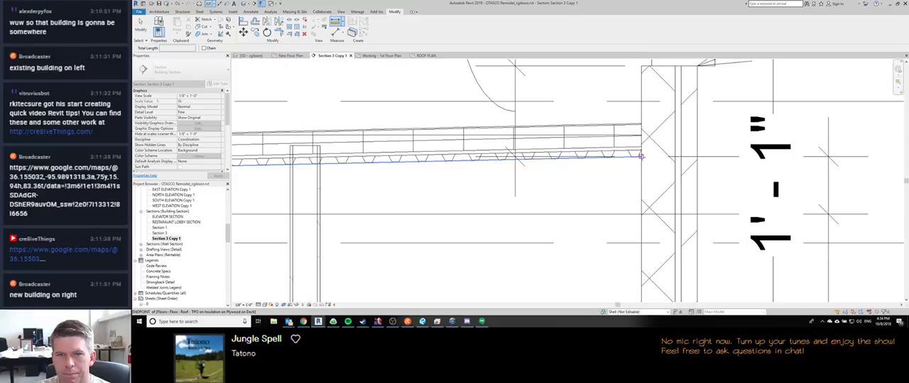
key(Escape)
key(Escape)
Step: Duplicate the terrace roof's floor type, keeping the suggested name
scroll(641, 156, down, 5)
scroll(680, 132, up, 3)
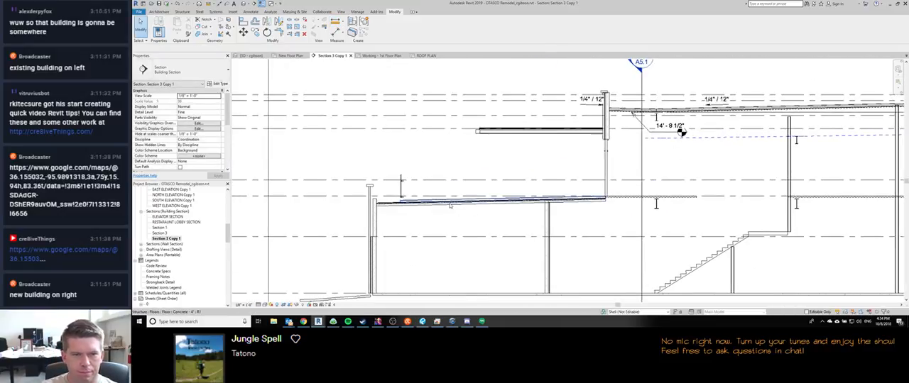
click(424, 204)
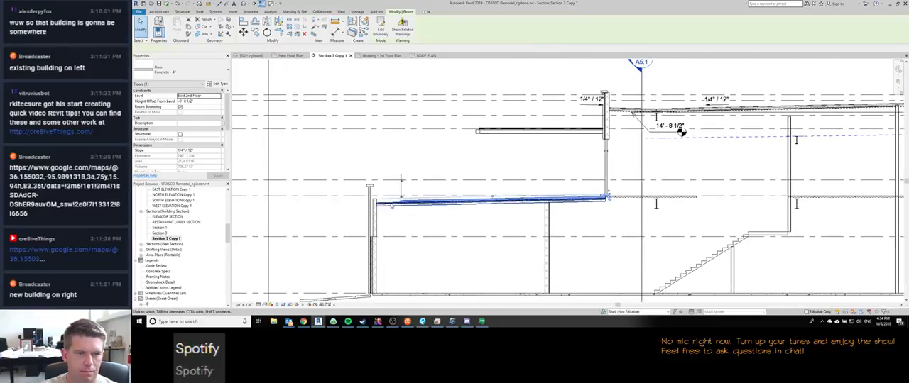
click(219, 84)
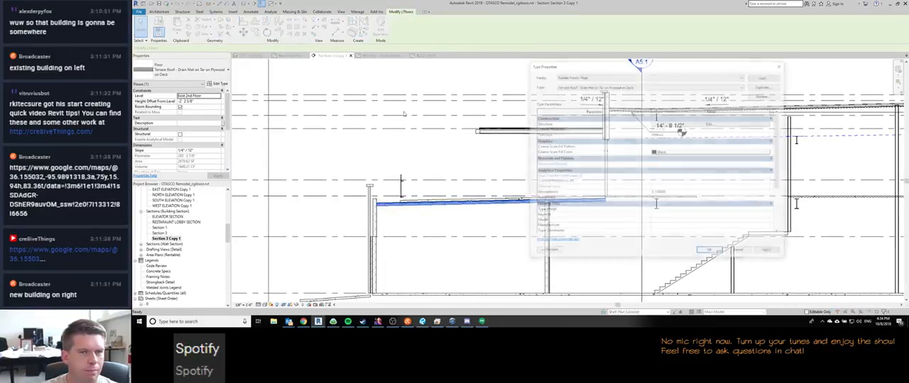
click(759, 87)
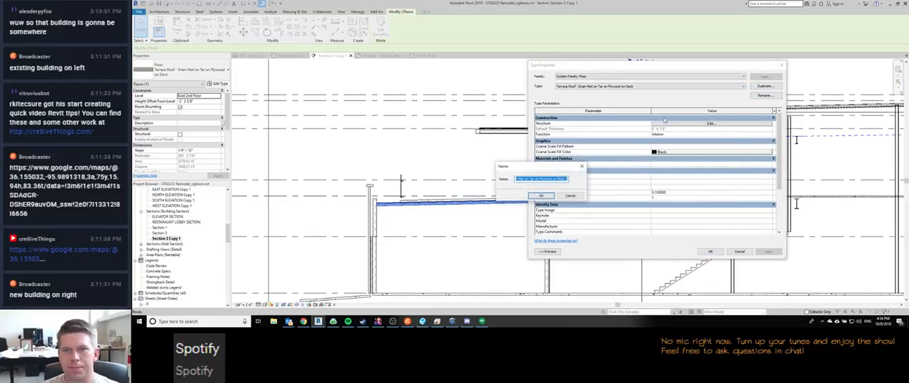
click(550, 195)
Step: Delete the 4" spray insulation layer below the deck from the duplicated floor type's structure and apply the type
click(709, 123)
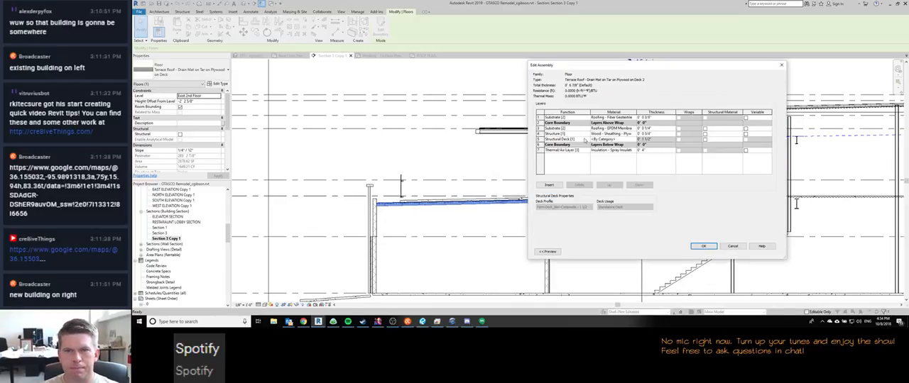
click(539, 150)
click(584, 186)
click(702, 246)
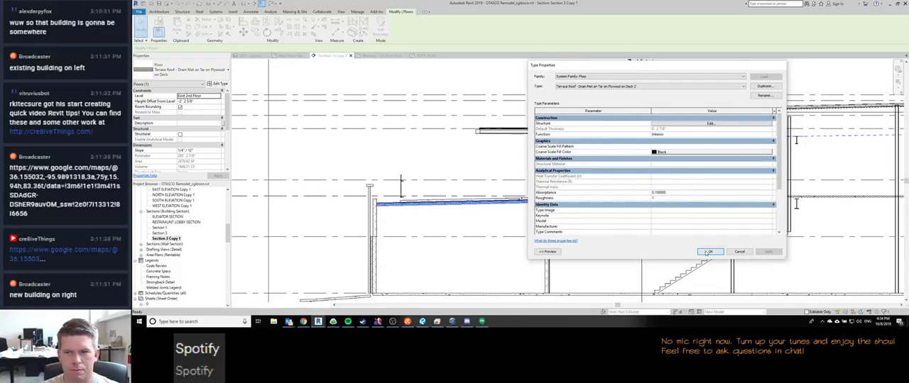
click(708, 252)
Step: Check the thickness of the revised terrace roof beside the CMU wall with a trial aligned dimension
scroll(383, 206, up, 5)
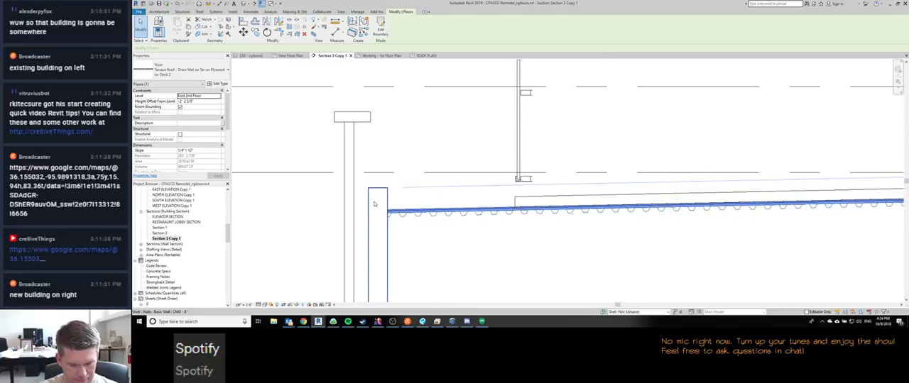
key(d)
key(i)
scroll(385, 215, up, 2)
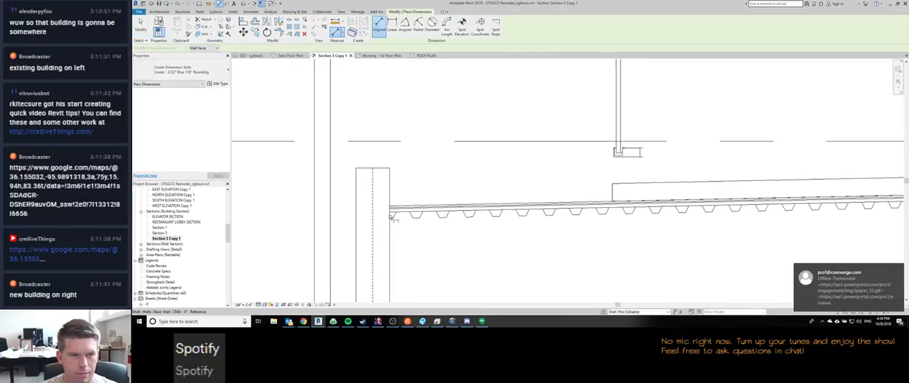
click(401, 207)
click(402, 219)
scroll(406, 224, down, 8)
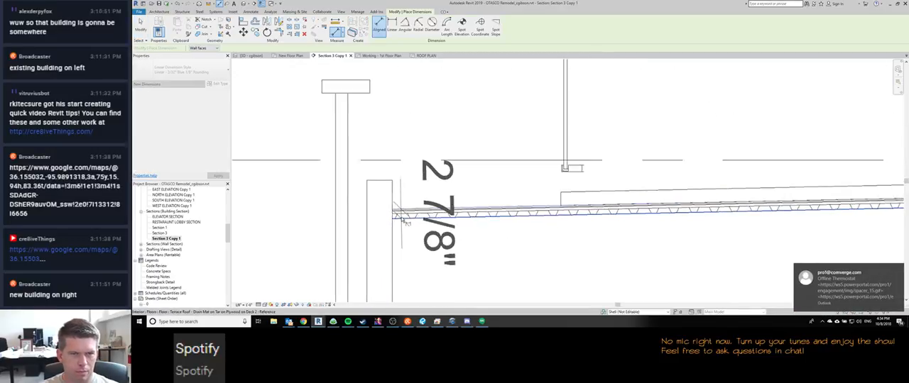
middle_drag(416, 205, 418, 200)
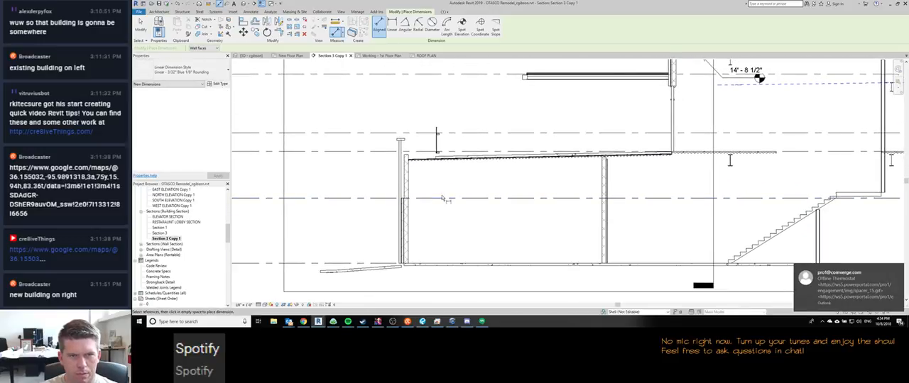
Step: Dimension the height from the Exist 1st Floor level to the underside of the terrace roof's deck, outside the exterior wall
click(378, 264)
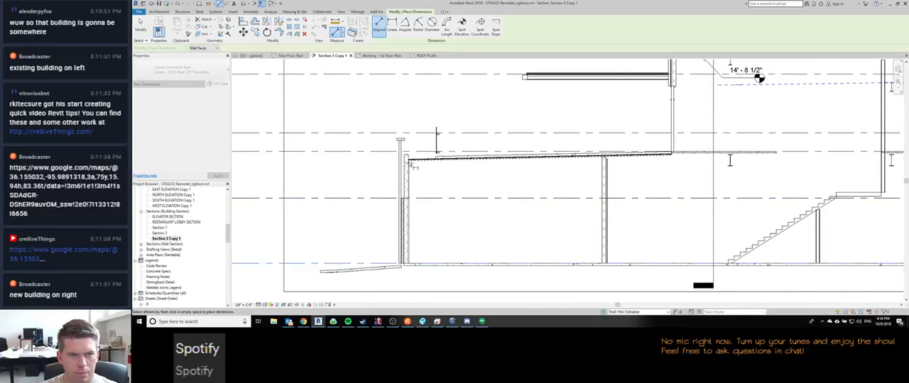
scroll(410, 169, up, 3)
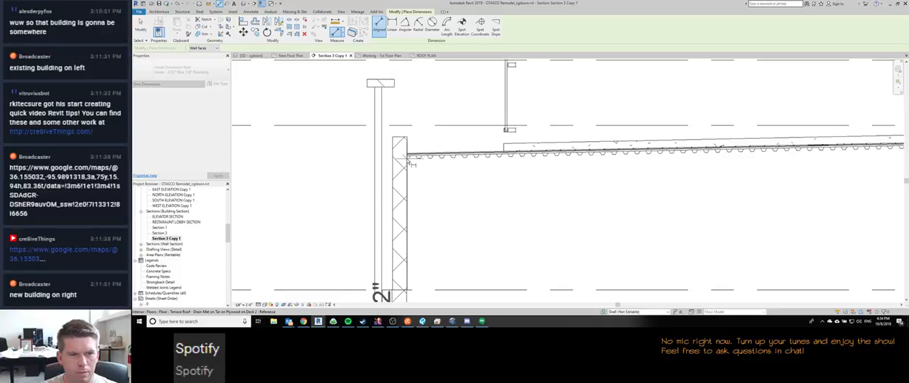
scroll(410, 163, down, 2)
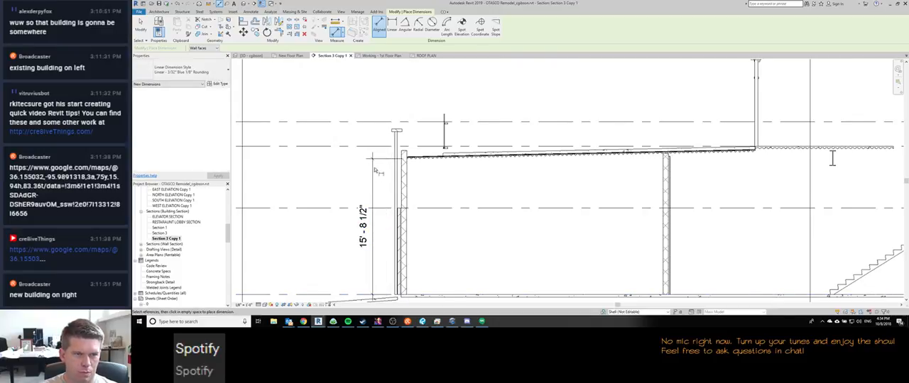
scroll(383, 184, down, 2)
key(Escape)
Step: Temporarily hide the Levels category in Section 3 Copy 1
scroll(394, 205, down, 1)
scroll(394, 205, down, 3)
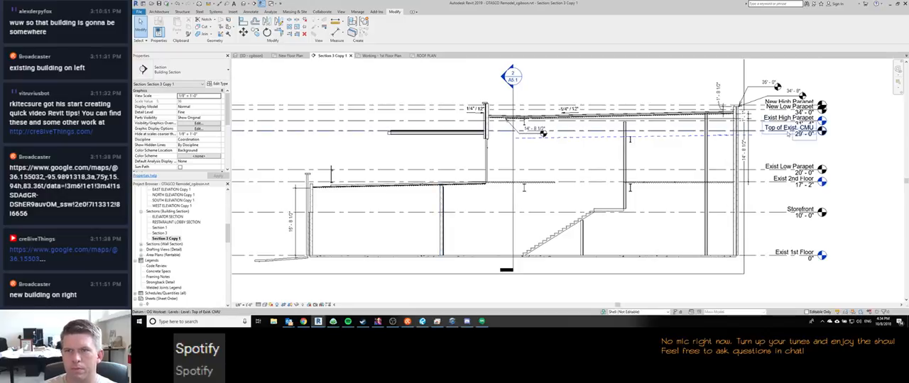
click(788, 118)
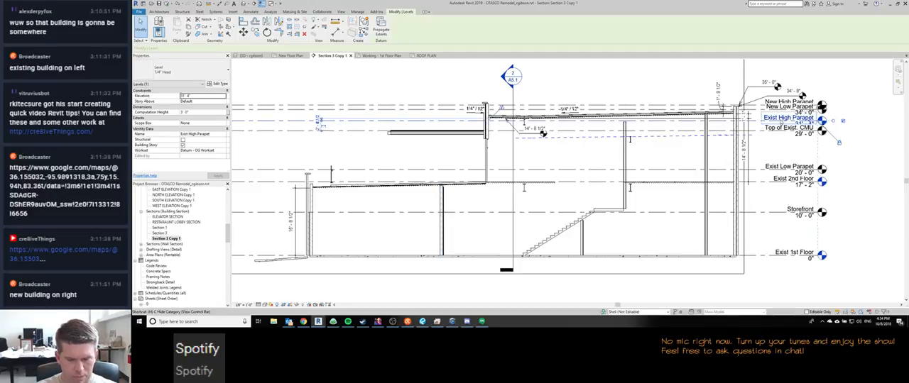
key(c)
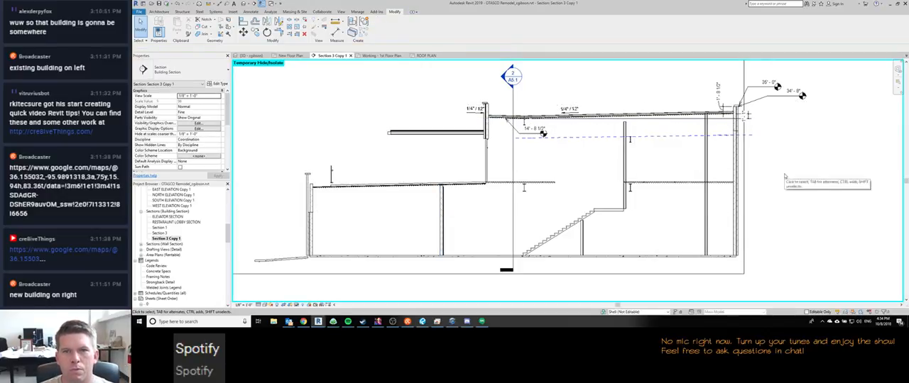
Step: Move the upper roof's spot elevation leader to the low point of the deck, above the steel beam
scroll(505, 120, up, 3)
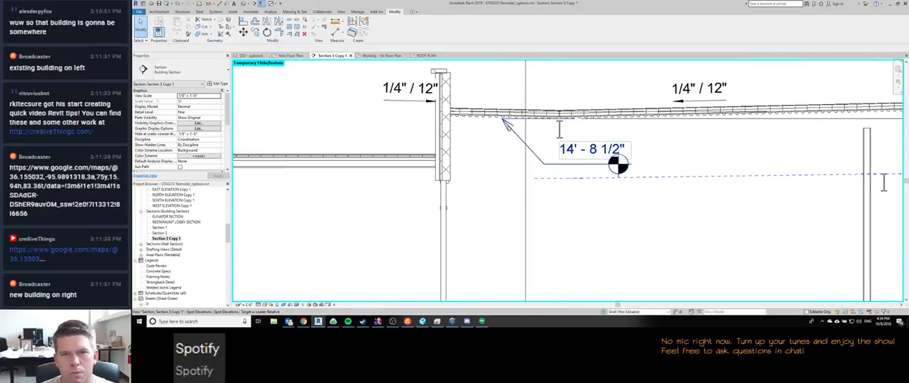
click(508, 128)
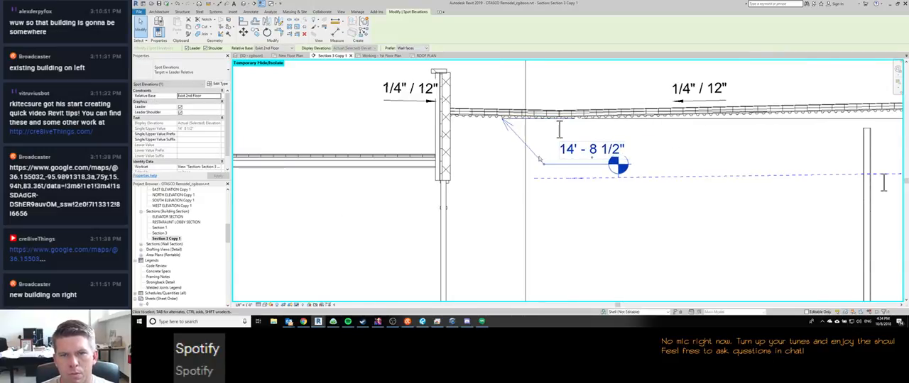
drag(506, 122, 561, 121)
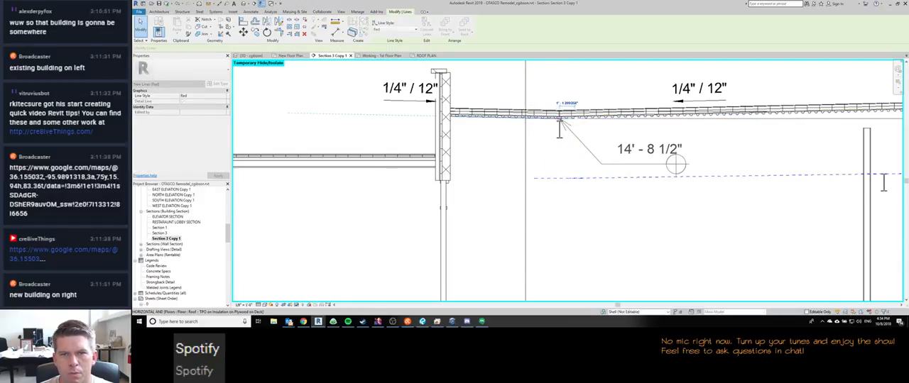
click(564, 158)
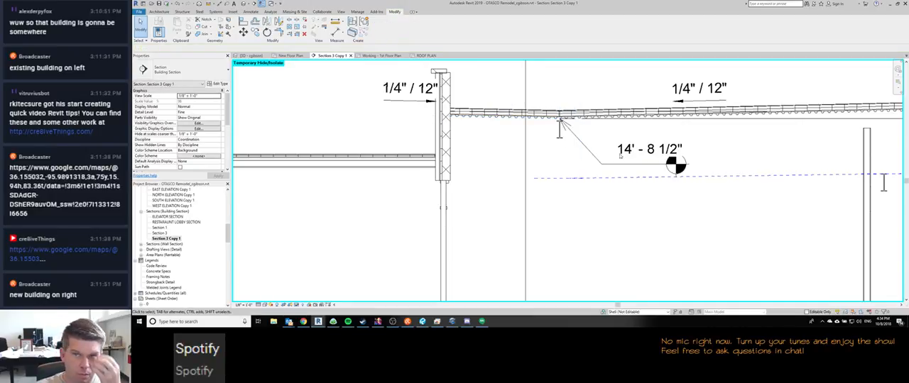
scroll(618, 154, down, 1)
scroll(601, 149, down, 1)
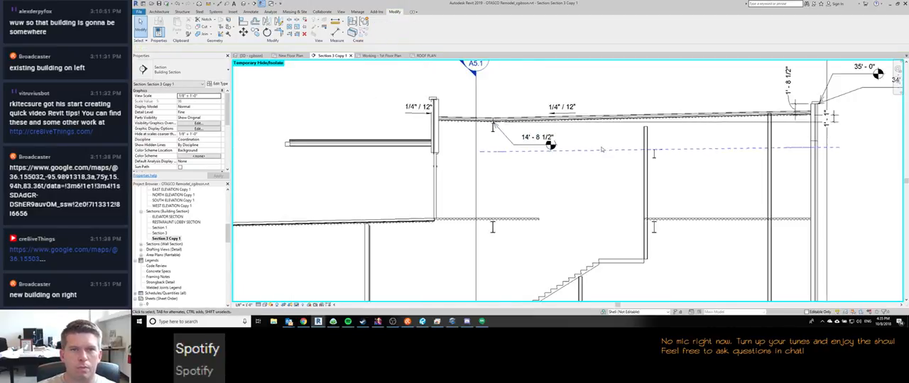
Step: Dimension the height from the ground floor's concrete slab to the underside of the terrace roof deck, outside the exterior wall
scroll(602, 149, down, 3)
scroll(593, 180, up, 1)
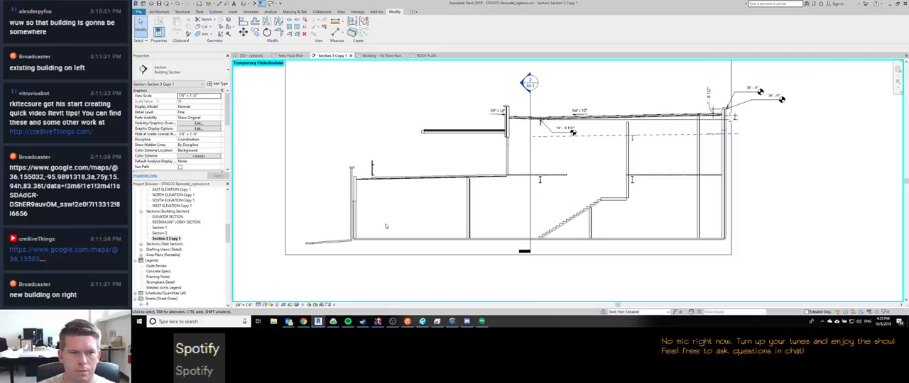
scroll(325, 200, up, 1)
key(d)
key(i)
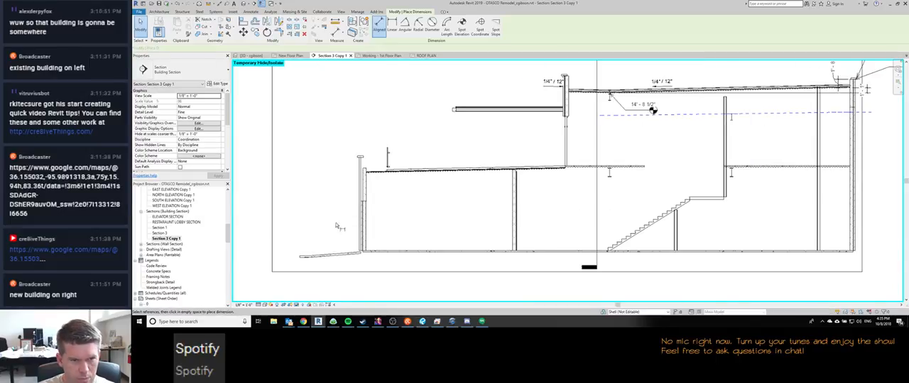
scroll(373, 169, up, 2)
scroll(367, 219, down, 1)
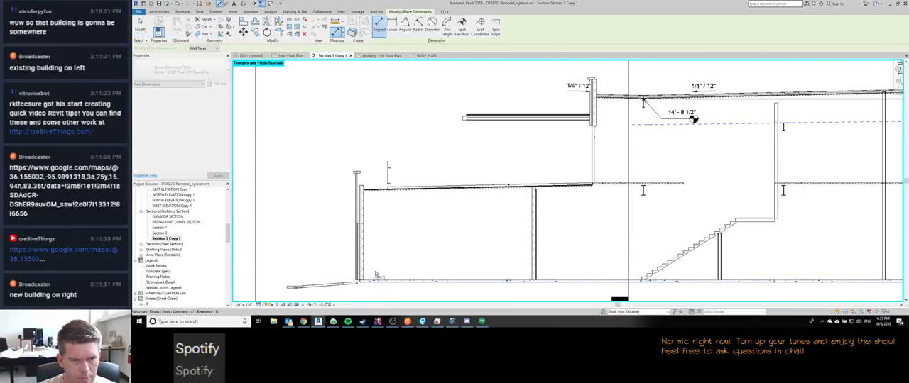
scroll(363, 199, up, 3)
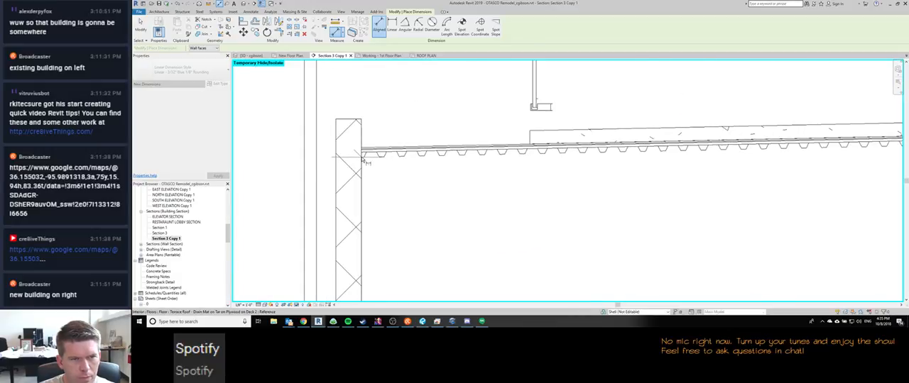
click(362, 159)
scroll(362, 159, down, 5)
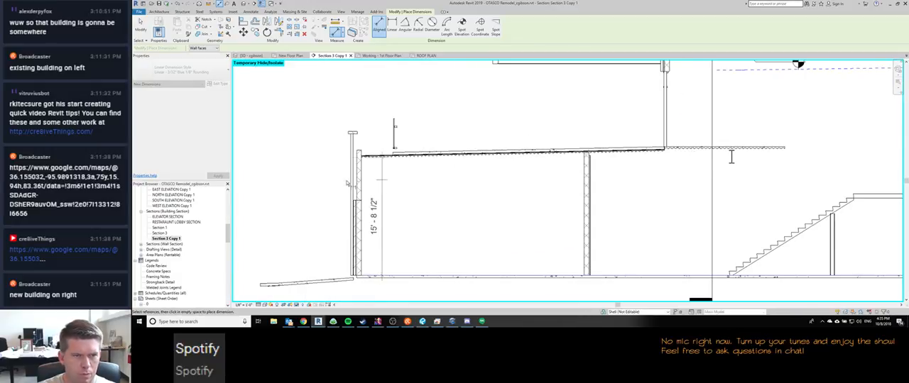
click(340, 183)
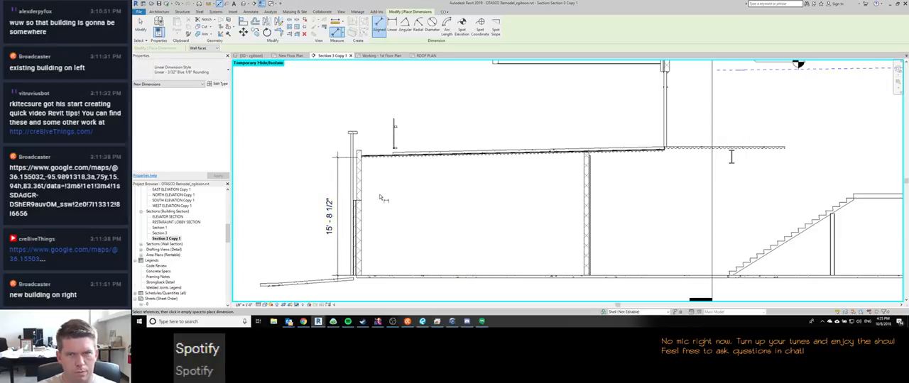
Step: Dimension the height difference between the terrace roof's top surface and the interior second floor slab where they meet
scroll(648, 173, up, 5)
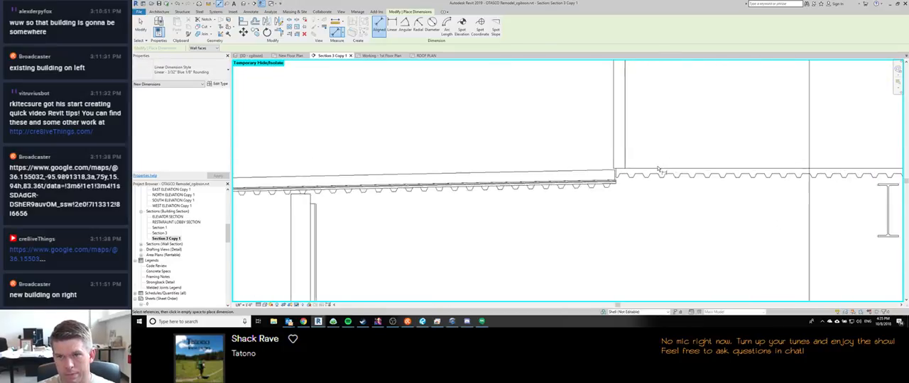
scroll(607, 173, up, 3)
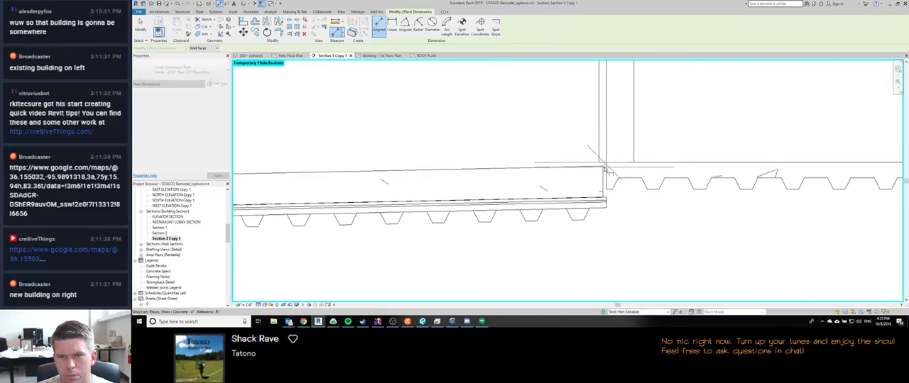
scroll(607, 173, down, 3)
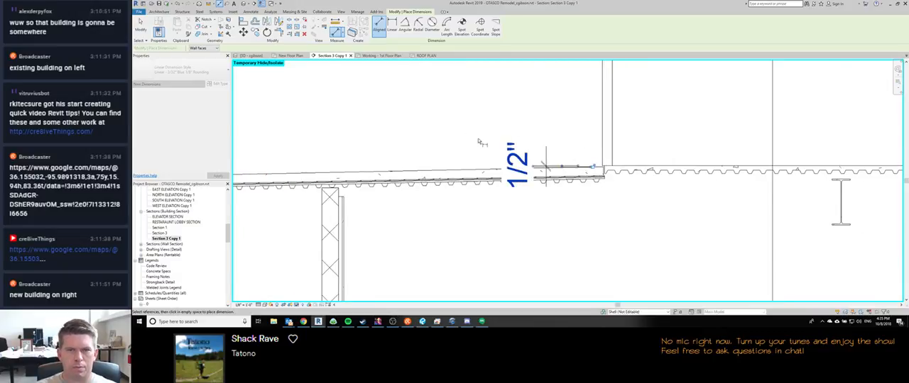
scroll(483, 143, down, 5)
scroll(523, 174, up, 2)
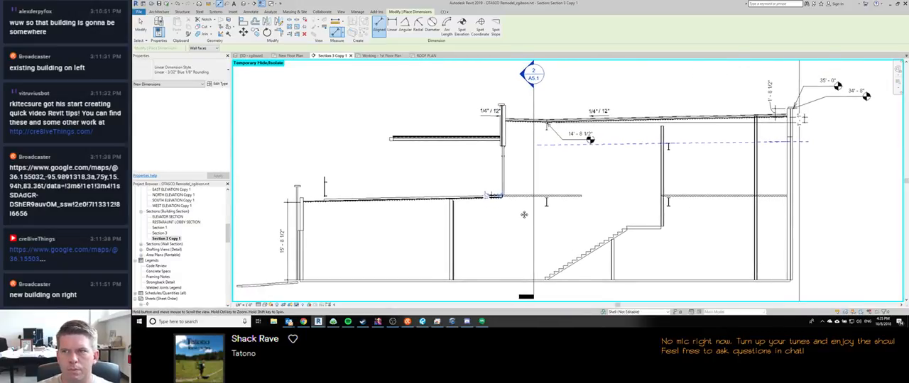
middle_drag(524, 214, 522, 218)
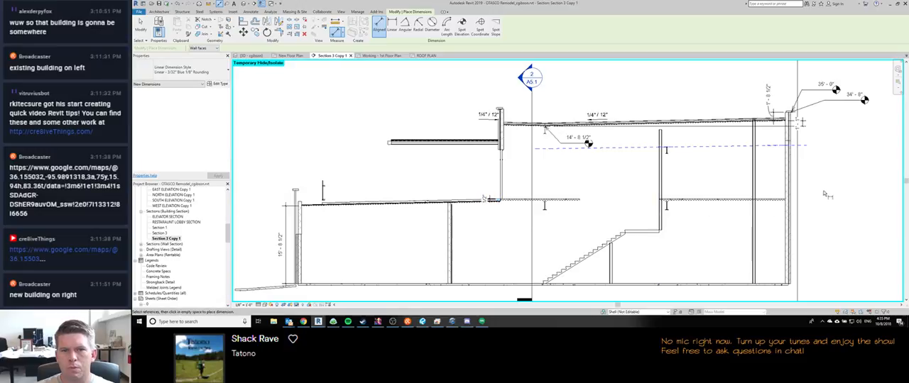
key(Escape)
key(Escape)
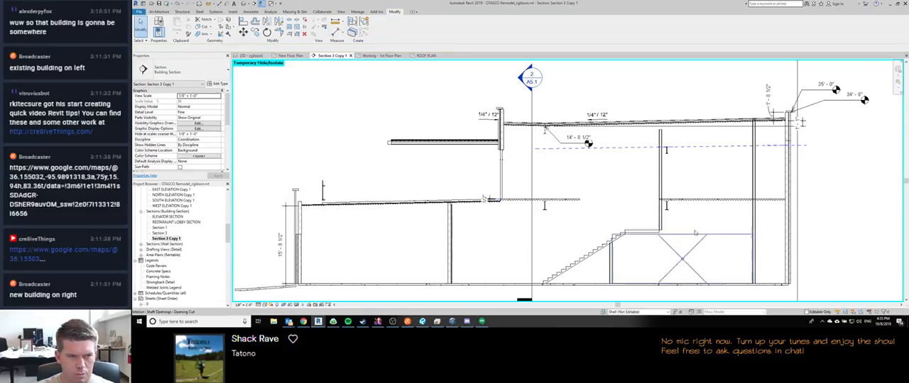
Step: Move the 1/4" / 12" spot slope from outside the parapet to above the short roof slope inside it
key(super+shift+s)
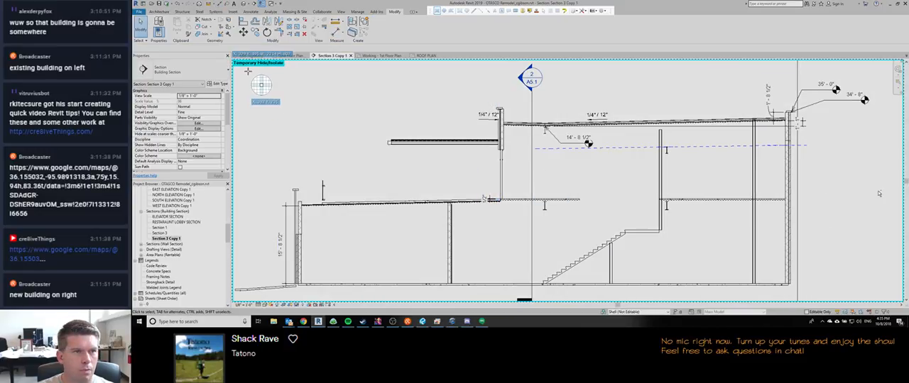
key(Escape)
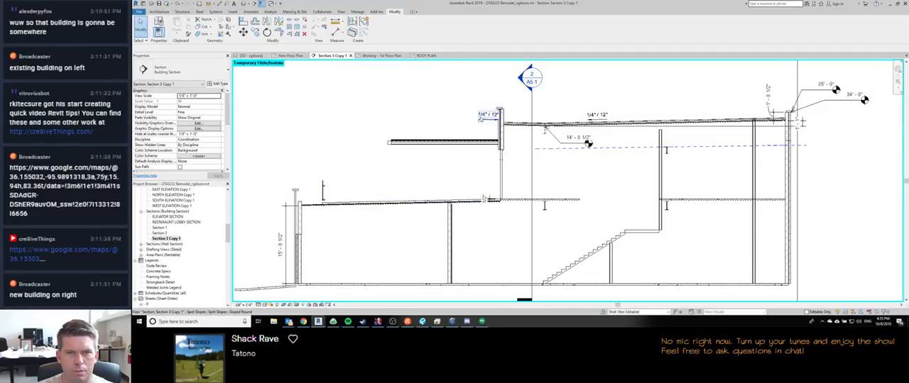
click(485, 117)
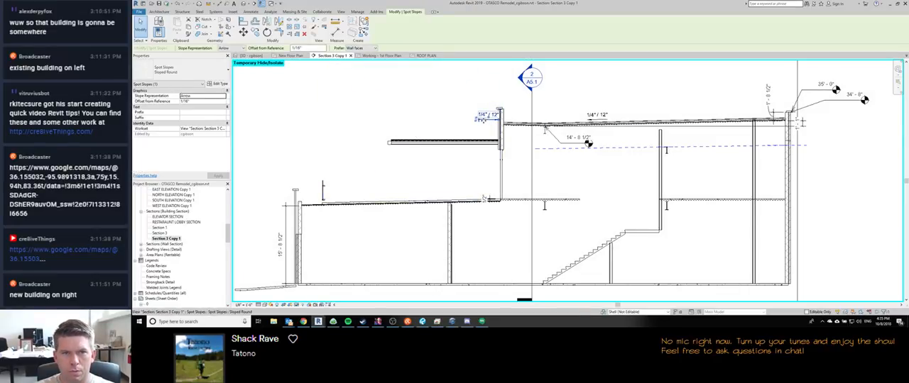
drag(514, 123, 524, 122)
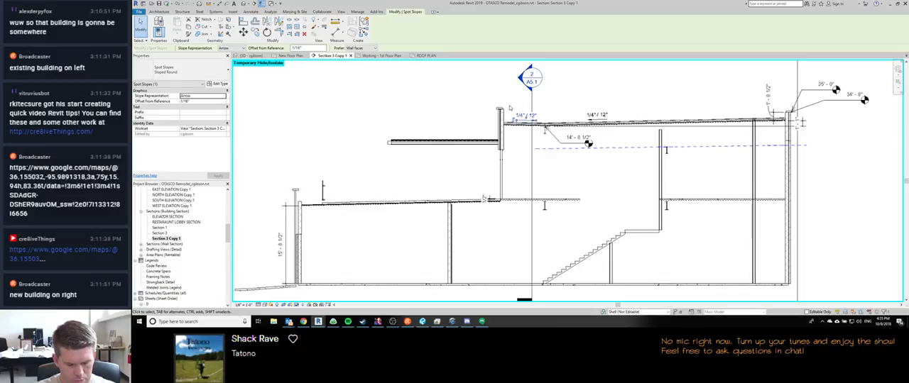
Step: Place a spot elevation with a shouldered leader on top of the upper parapet's wall cap, on the terrace side
key(e)
key(l)
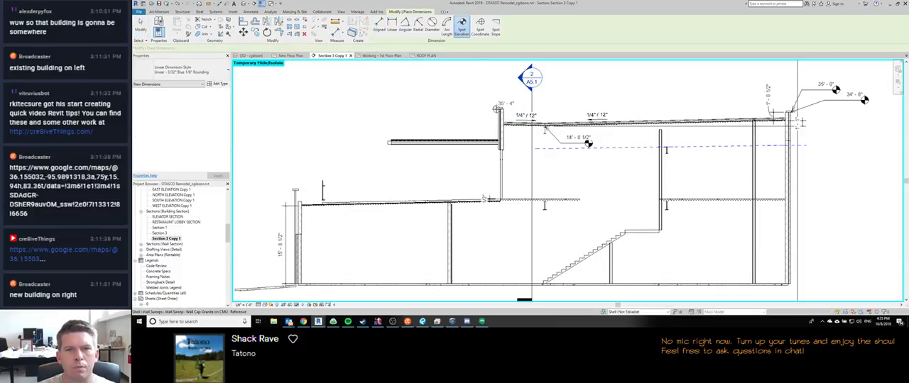
click(497, 108)
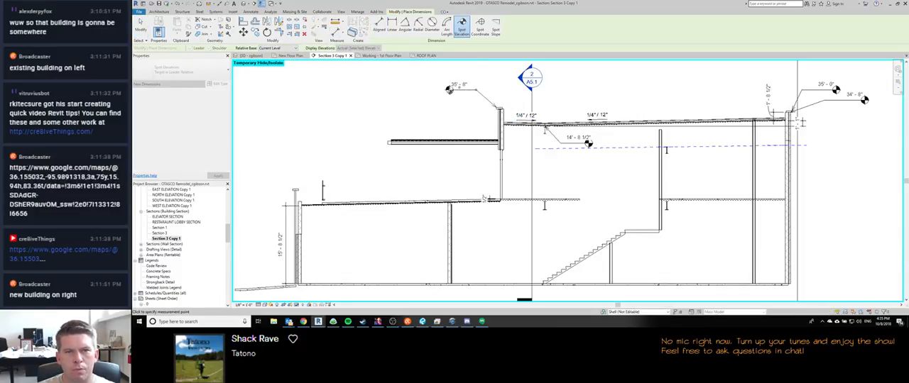
click(448, 89)
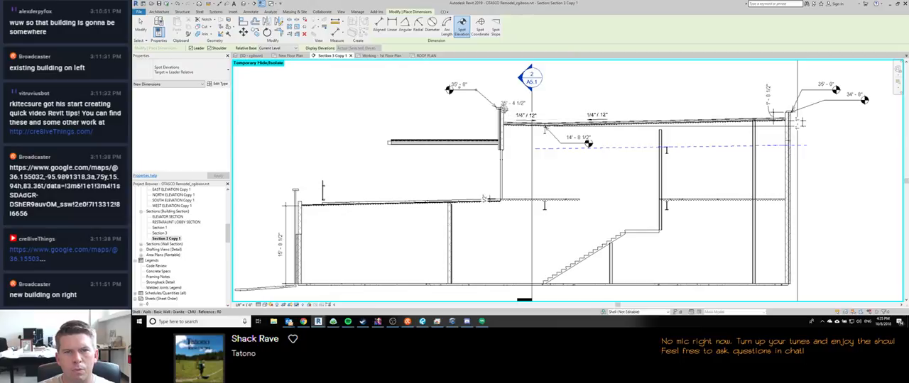
scroll(502, 107, up, 4)
scroll(469, 131, down, 5)
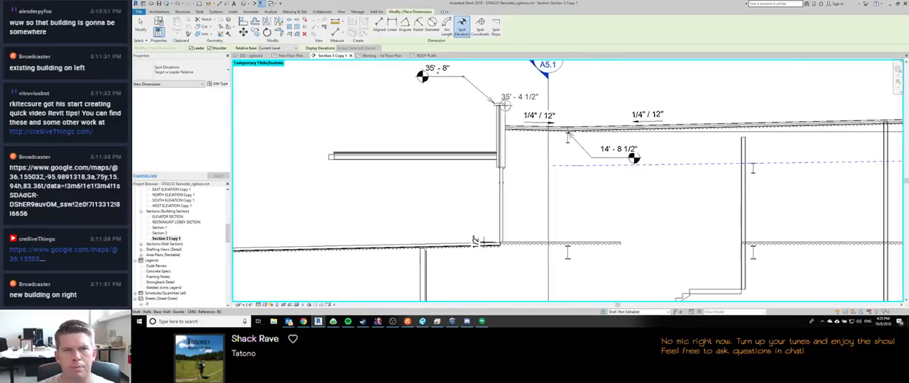
key(Escape)
key(Escape)
scroll(455, 143, down, 5)
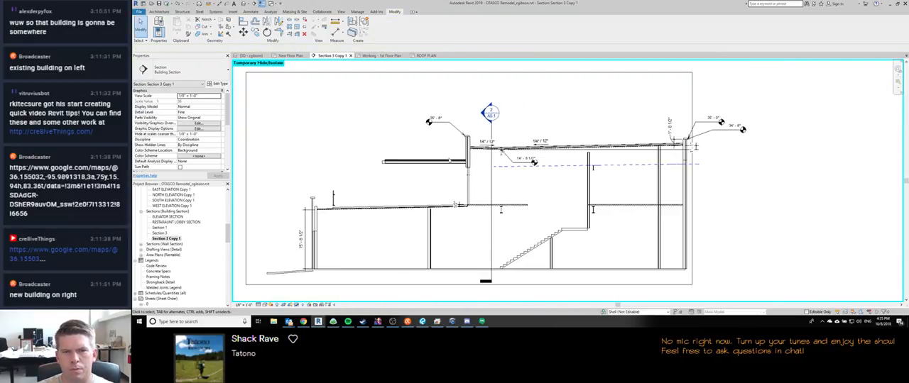
Step: Capture a screen snip of the whole building section with its slopes, dimensions and spot elevations
scroll(455, 147, up, 2)
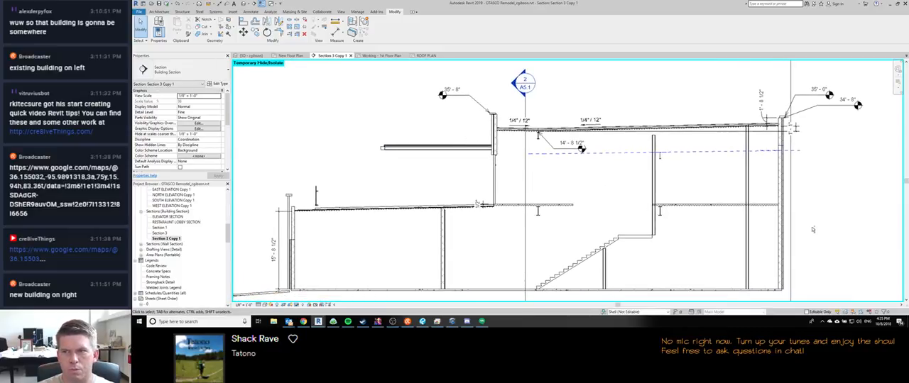
key(ctrl+Print)
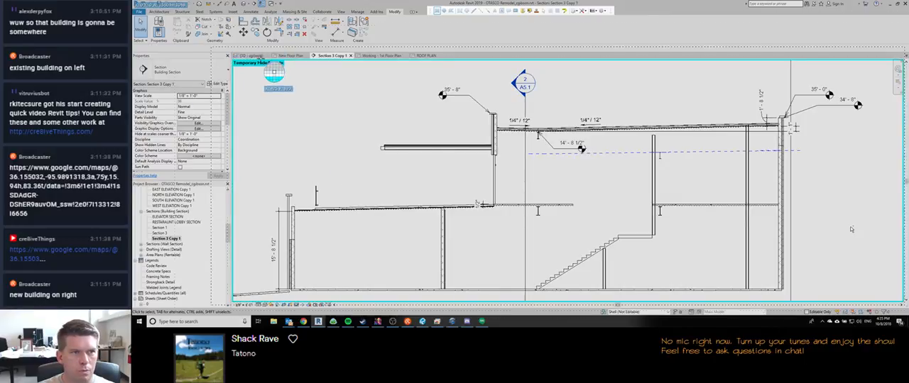
drag(254, 68, 869, 299)
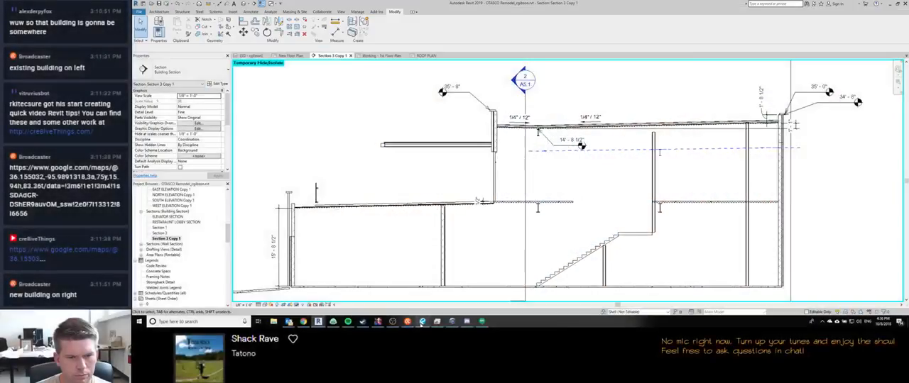
Step: Switch to Revu to examine the roof drainage redlines on sheet A1.3, and return to the section in Revit
key(alt+Tab)
scroll(471, 145, up, 4)
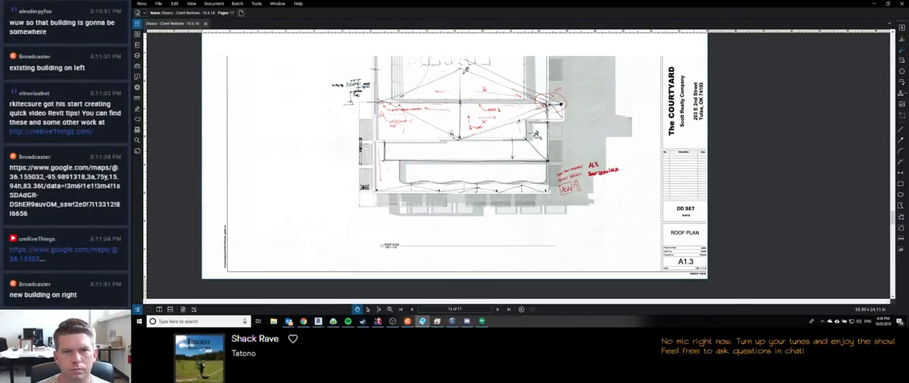
scroll(539, 137, down, 4)
scroll(543, 141, up, 4)
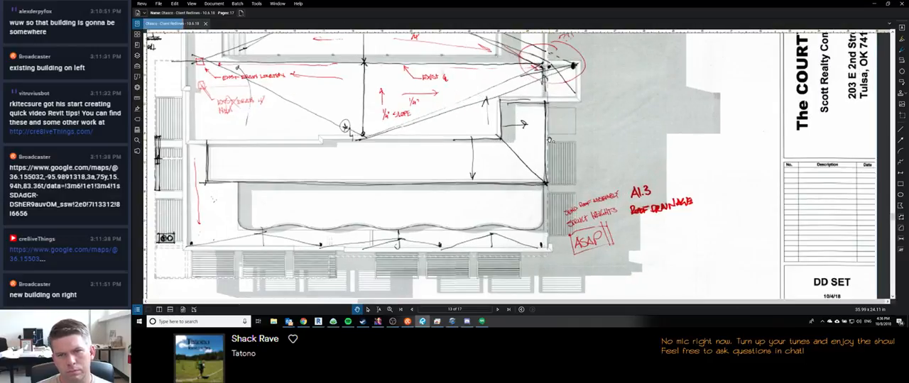
scroll(543, 143, down, 2)
scroll(482, 139, down, 1)
mouse_move(318, 322)
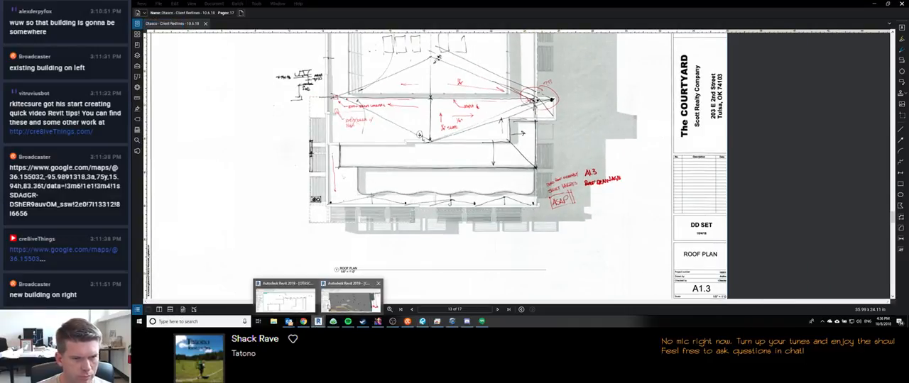
mouse_move(294, 301)
scroll(418, 228, down, 2)
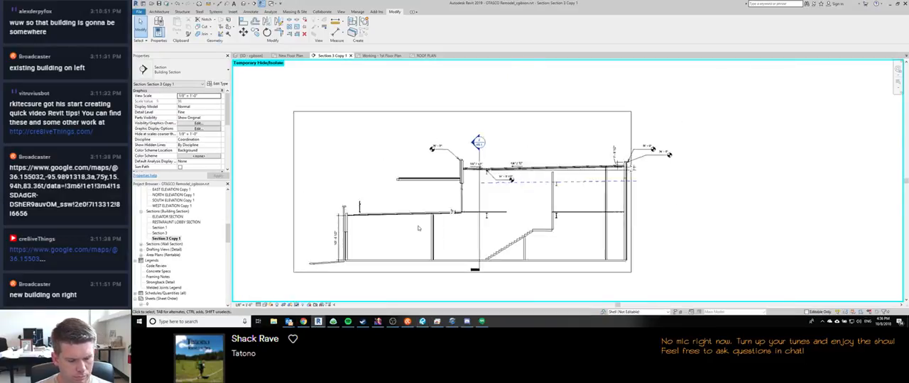
Step: Open the 3D view and examine the building's roofs and terrace from the terrace side
click(251, 55)
scroll(376, 111, down, 2)
scroll(376, 111, down, 3)
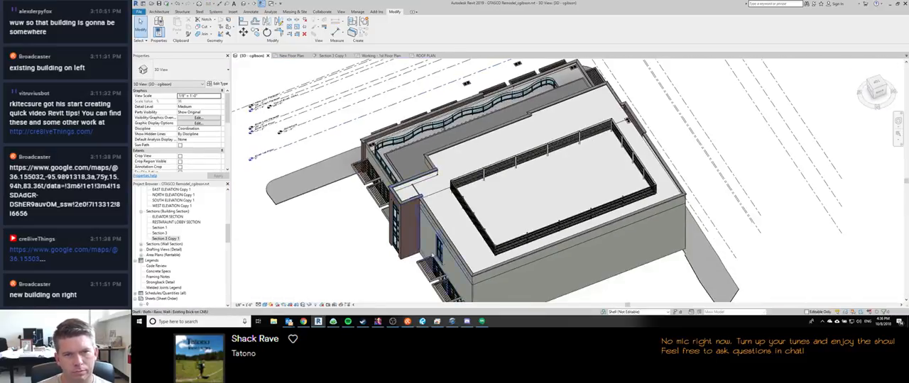
shift+middle_drag(428, 234, 576, 279)
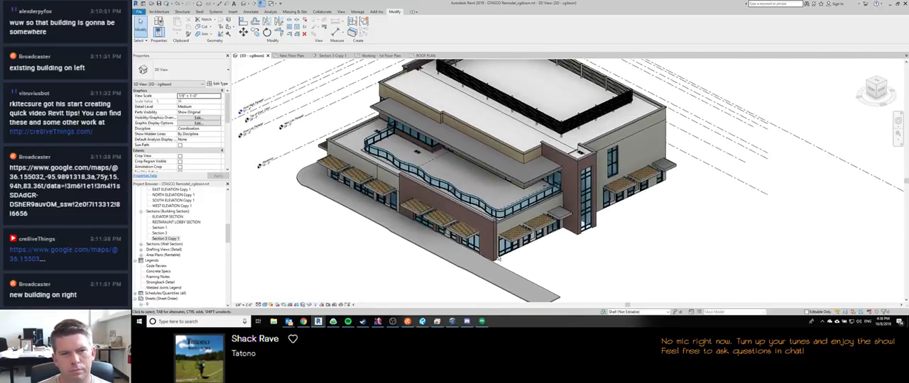
Step: Try to make the two inner boundary edges of the canopy roof above the terrace slope-defining at 1/4" / 12"
scroll(501, 164, up, 3)
click(501, 163)
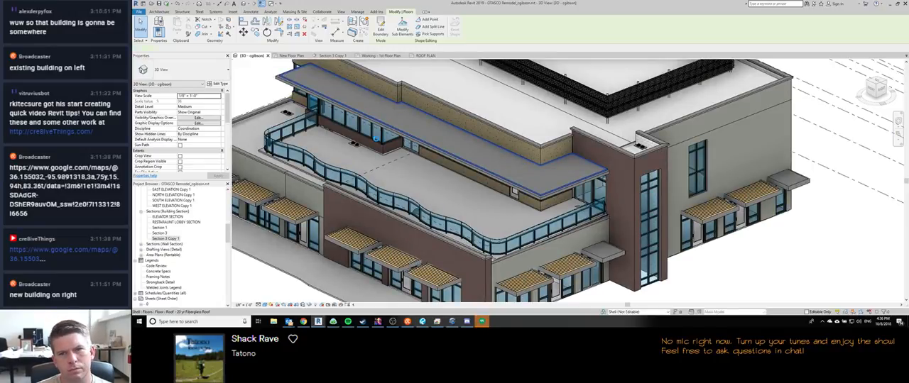
click(380, 28)
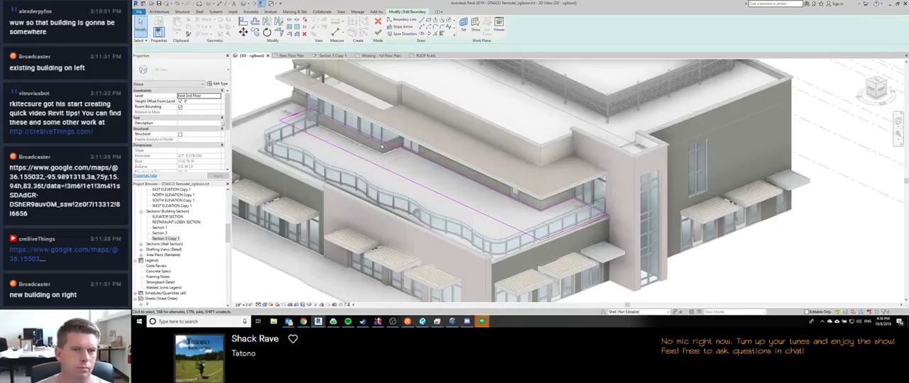
click(537, 211)
click(237, 49)
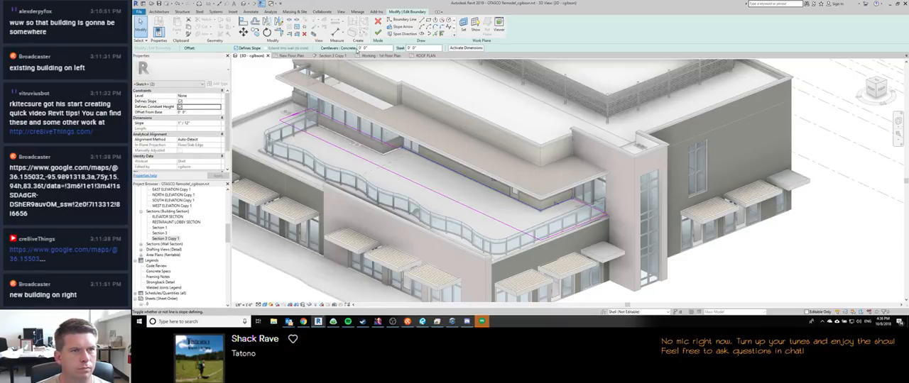
click(194, 124)
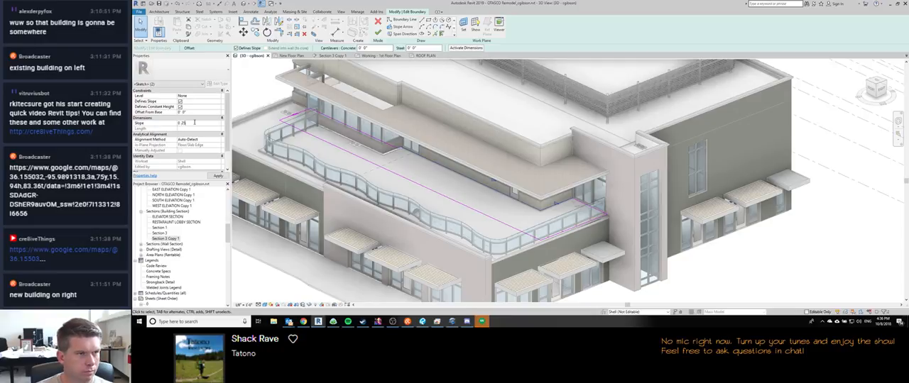
key(Return)
click(377, 33)
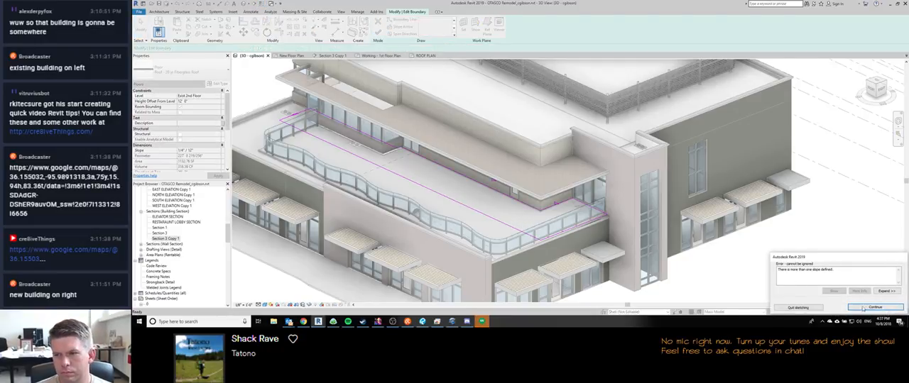
Step: Remove the slope definition from the canopy roof's two inner boundary edges and finish the boundary sketch
click(862, 308)
drag(546, 215, 530, 210)
click(237, 48)
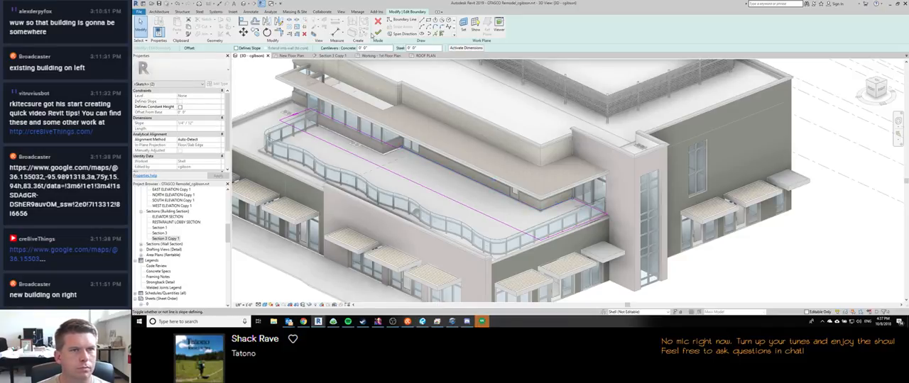
click(378, 33)
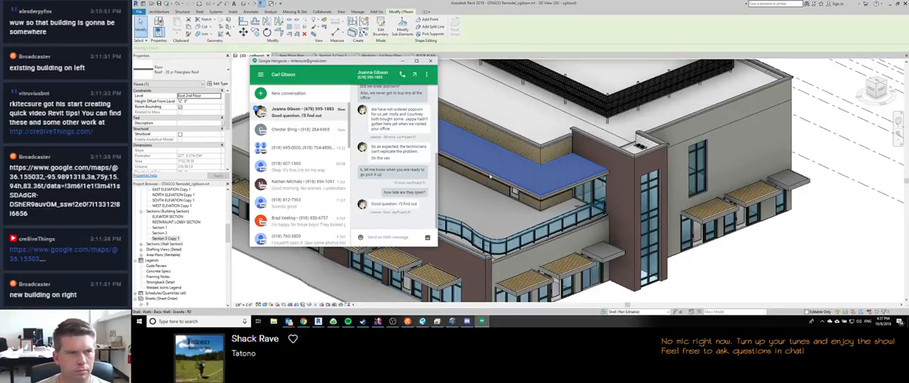
Step: Examine the roof drains along the terrace's outer parapet, checking their placement, level and offset
click(494, 185)
middle_drag(452, 186, 369, 148)
key(Escape)
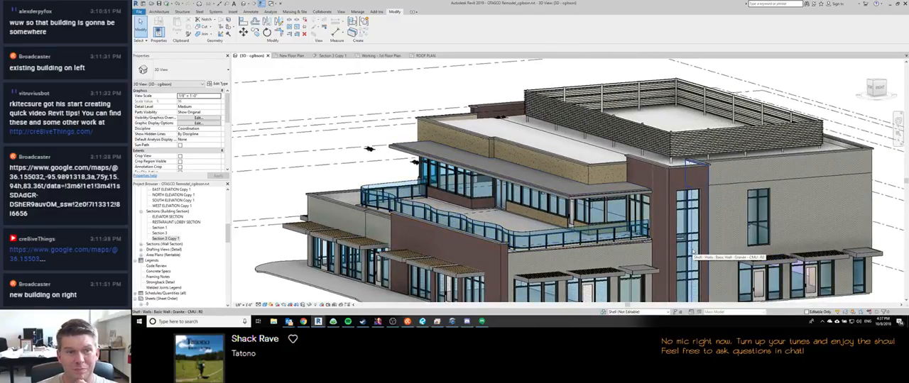
click(369, 149)
shift+middle_drag(406, 177, 420, 241)
shift+middle_drag(414, 199, 440, 190)
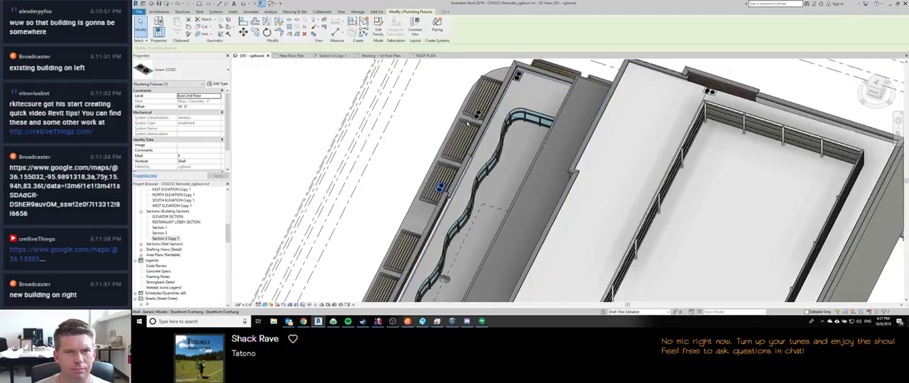
ctrl+click(479, 115)
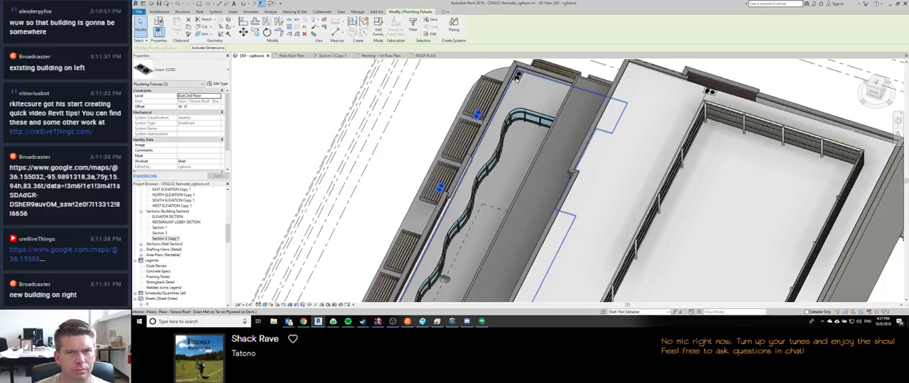
click(518, 78)
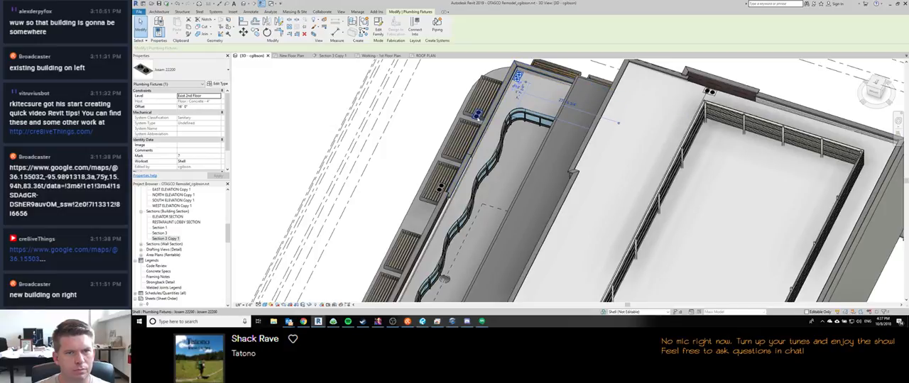
click(477, 115)
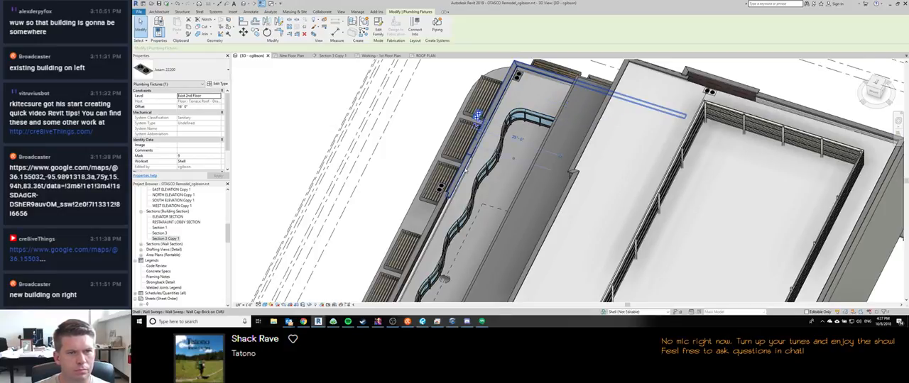
ctrl+click(440, 188)
shift+middle_drag(443, 279, 719, 231)
Step: Set the level of the two roof drains misplaced near the terrace's outer parapet to East 1st Floor
click(424, 131)
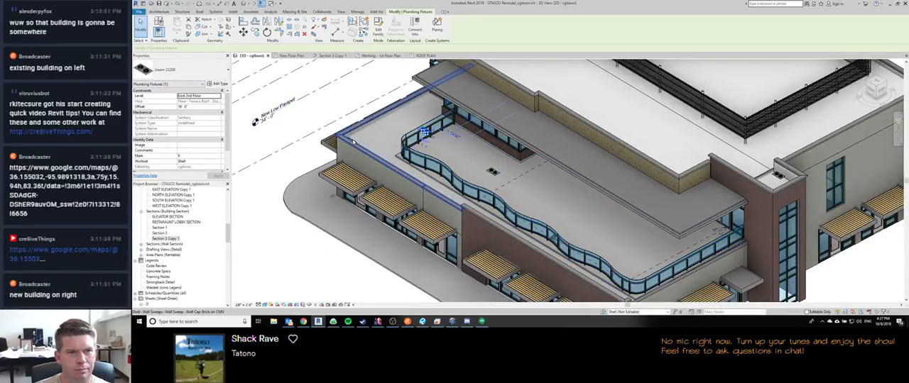
ctrl+click(492, 172)
click(203, 96)
click(190, 101)
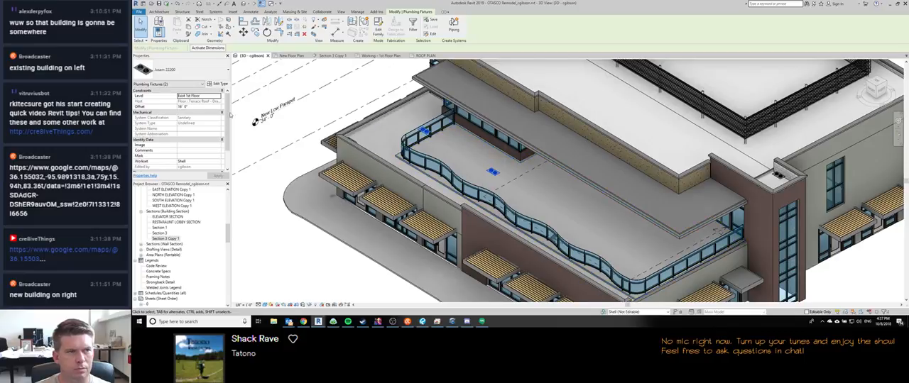
shift+middle_drag(513, 123, 377, 166)
click(499, 126)
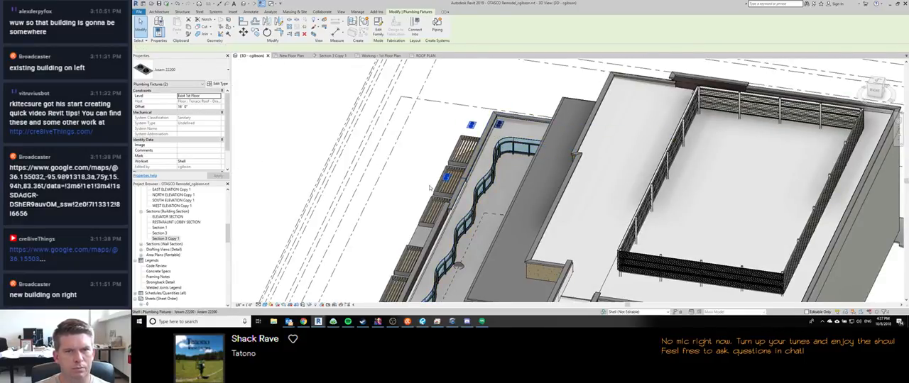
click(445, 112)
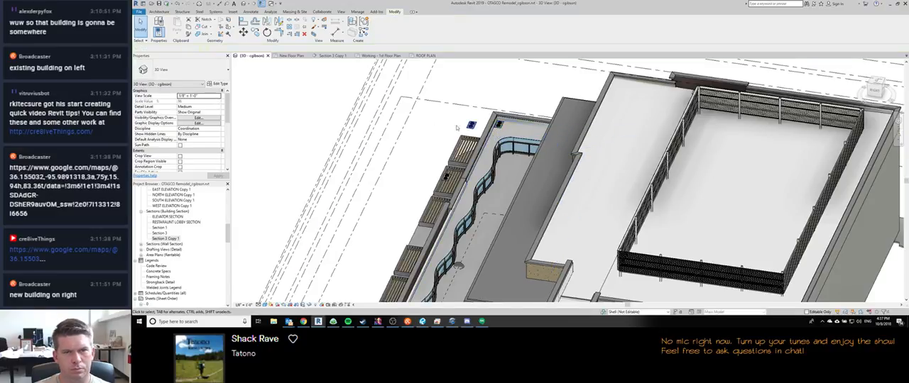
Step: Delete the two misplaced roof drains outside the terrace's parapet and the drains at both ends of the low roof
middle_drag(447, 110, 450, 99)
scroll(446, 118, down, 2)
shift+middle_drag(408, 184, 379, 205)
click(506, 100)
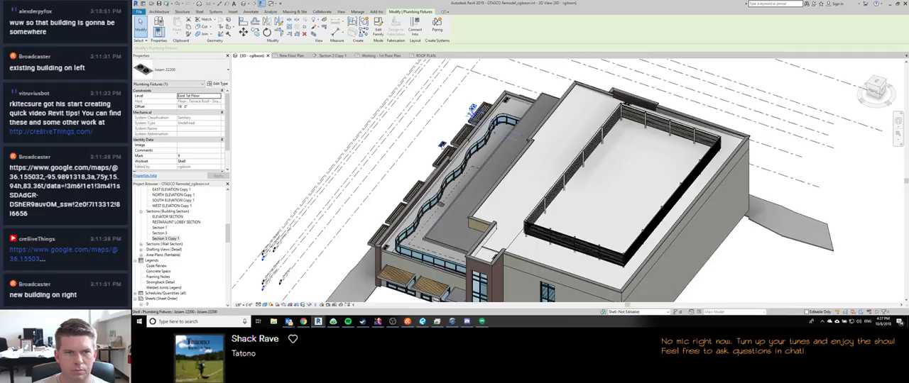
key(Escape)
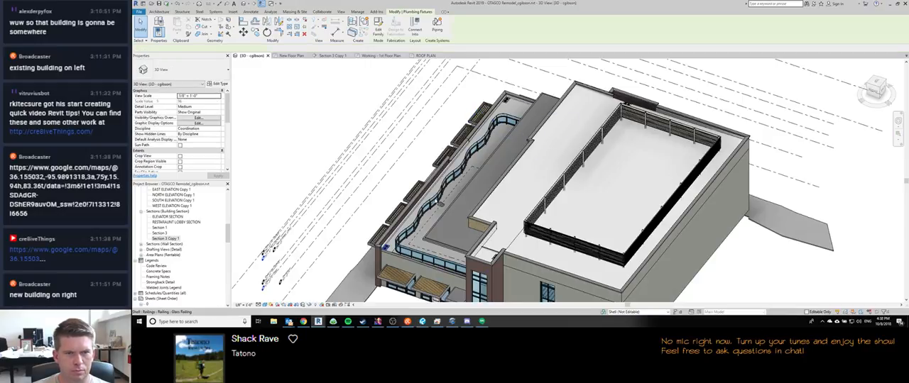
click(384, 248)
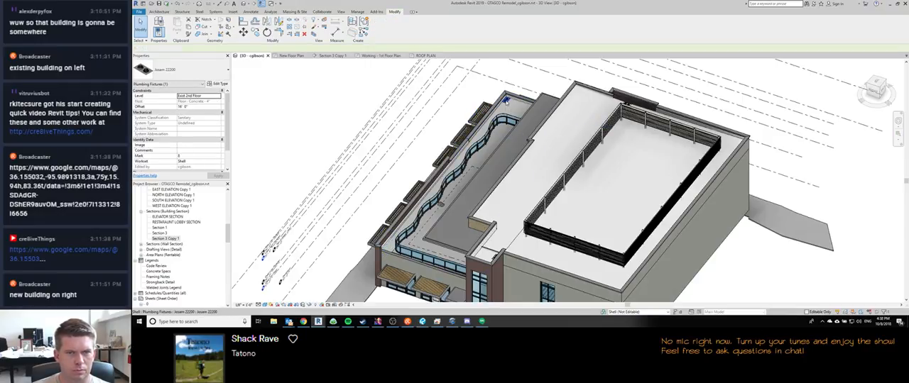
key(Escape)
shift+middle_drag(372, 272, 375, 225)
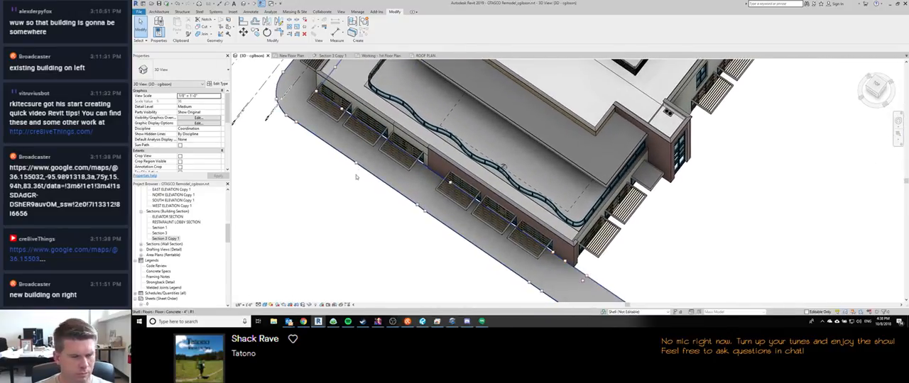
Step: Switch to Revu to study the slope arrows and drain locations redlined on roof plan A1.3, and return to the Revit 3D view
click(423, 322)
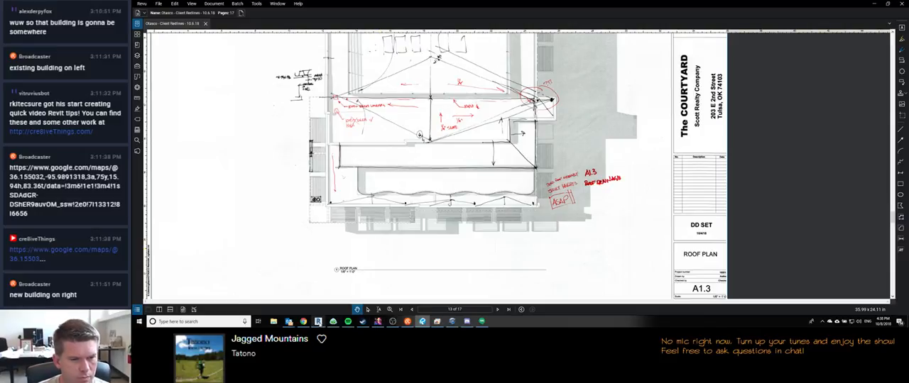
mouse_move(318, 322)
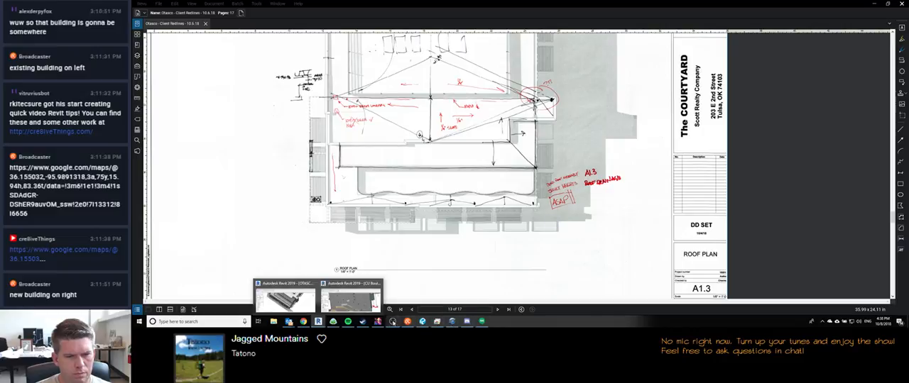
click(392, 321)
click(335, 228)
scroll(399, 165, up, 5)
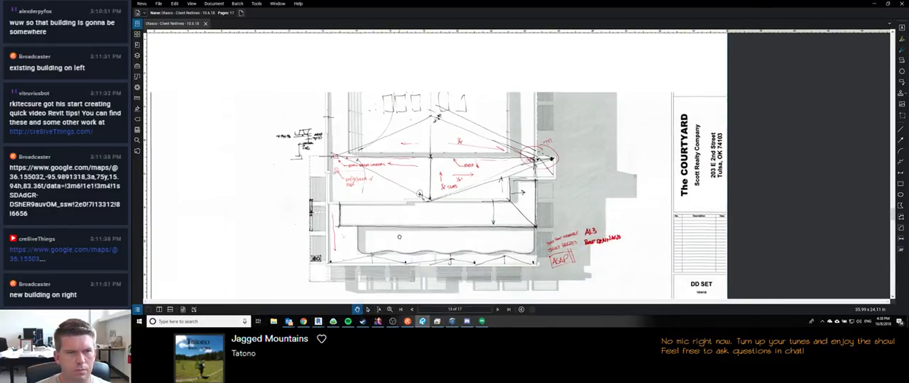
scroll(374, 186, down, 1)
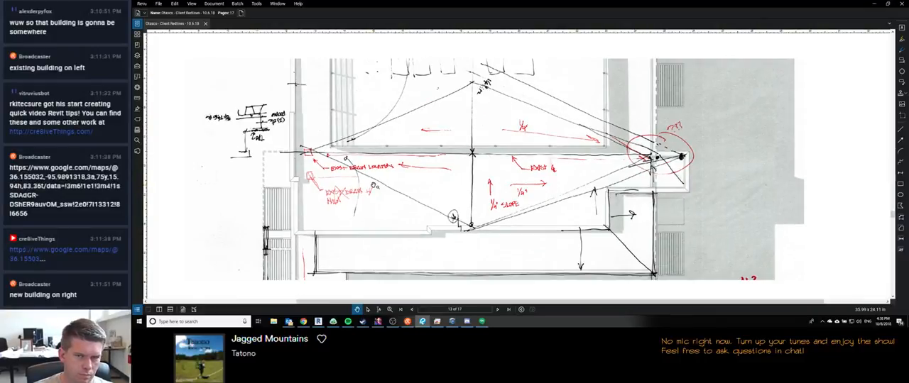
scroll(375, 189, down, 2)
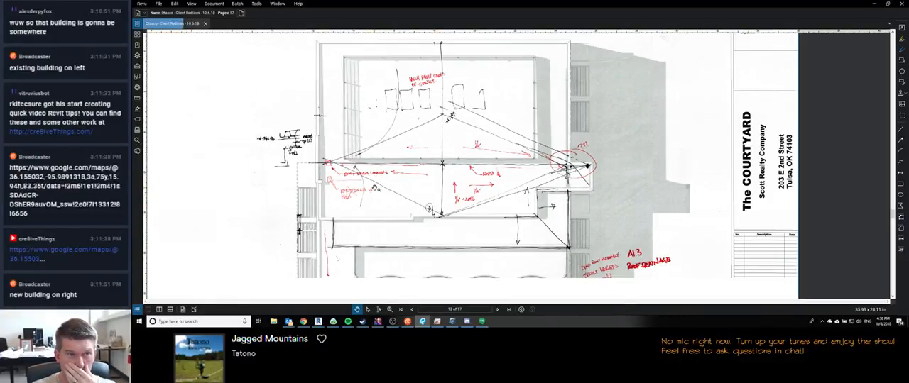
drag(483, 225, 435, 185)
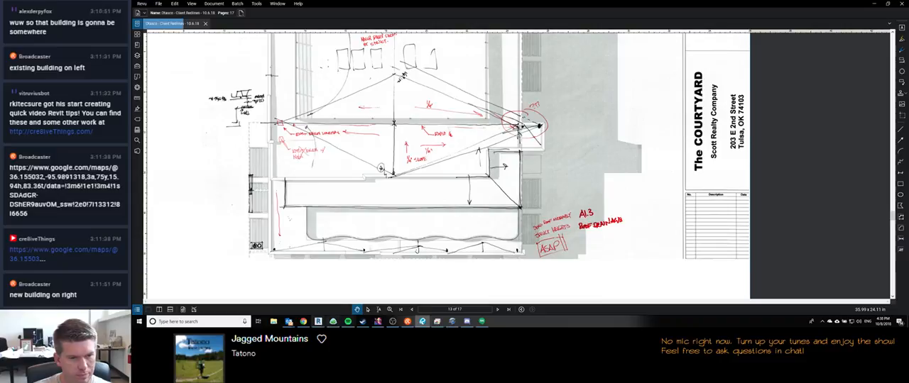
mouse_move(319, 323)
click(285, 297)
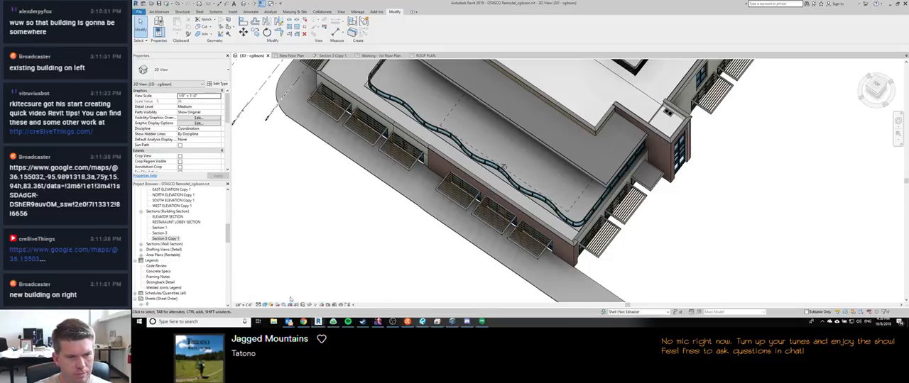
Step: Examine the upper roof's corner drain and the low roof's parapet walls from several sides of the 3D model
shift+middle_drag(414, 152, 534, 205)
scroll(433, 133, up, 3)
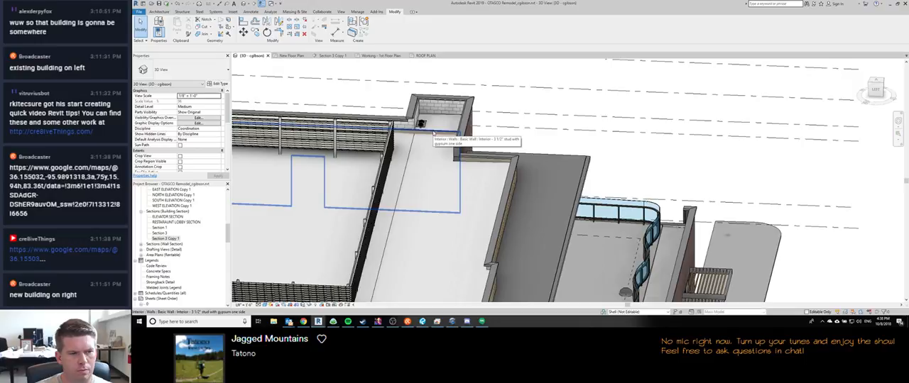
scroll(433, 133, down, 5)
mouse_move(445, 153)
shift+middle_down()
mouse_move(477, 138)
mouse_move(557, 130)
shift+middle_up()
shift+middle_drag(441, 198, 434, 245)
click(437, 190)
scroll(438, 190, up, 3)
key(Escape)
click(426, 206)
key(Escape)
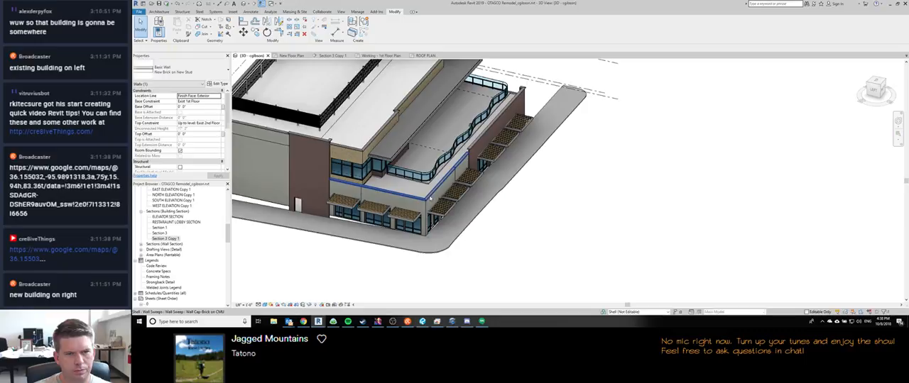
click(433, 202)
mouse_move(433, 202)
shift+middle_down()
mouse_move(392, 139)
mouse_move(441, 200)
shift+middle_up()
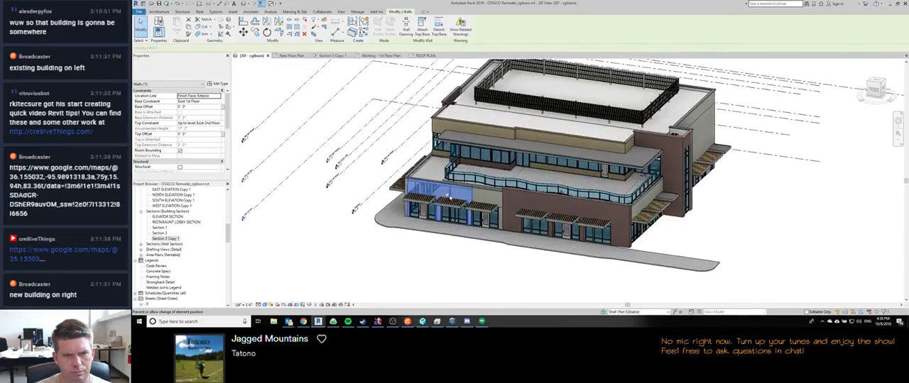
key(Escape)
shift+middle_drag(413, 266, 334, 247)
scroll(378, 270, up, 6)
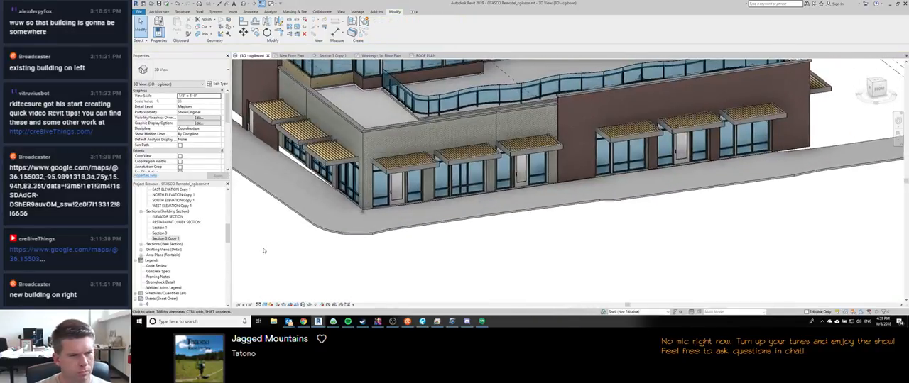
Step: Open the New Floor Plan view
click(170, 239)
scroll(174, 229, up, 10)
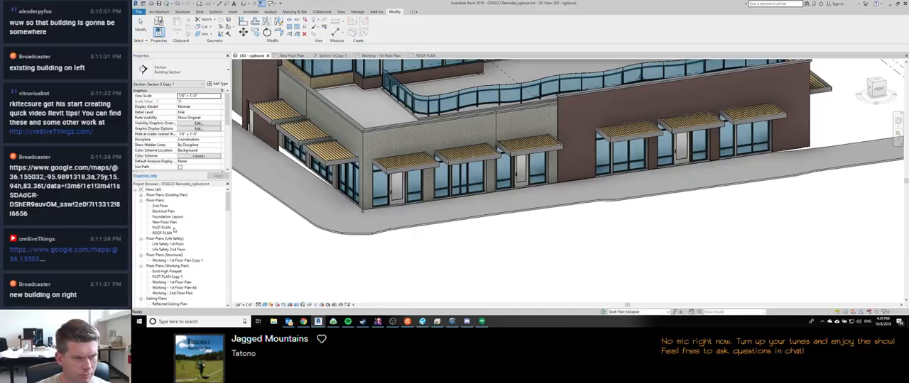
double_click(165, 223)
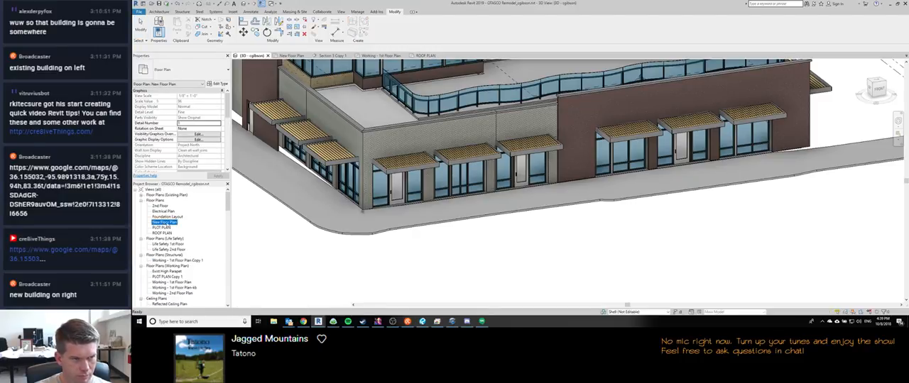
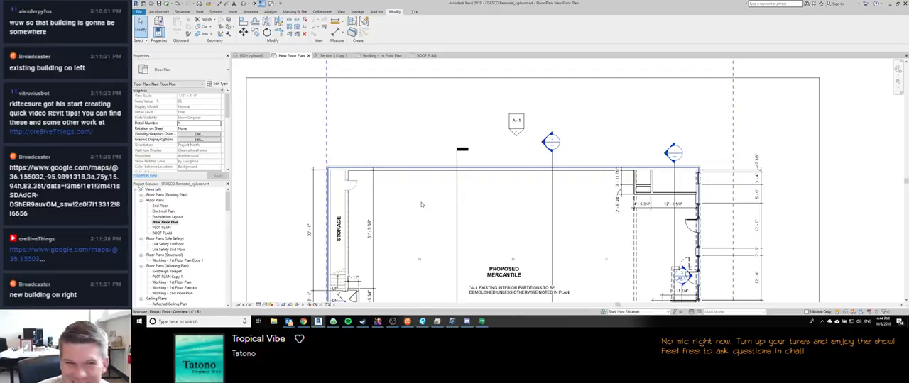
Step: Examine the New Floor Plan from the storage area down to the storefront and the proposed business space
click(481, 322)
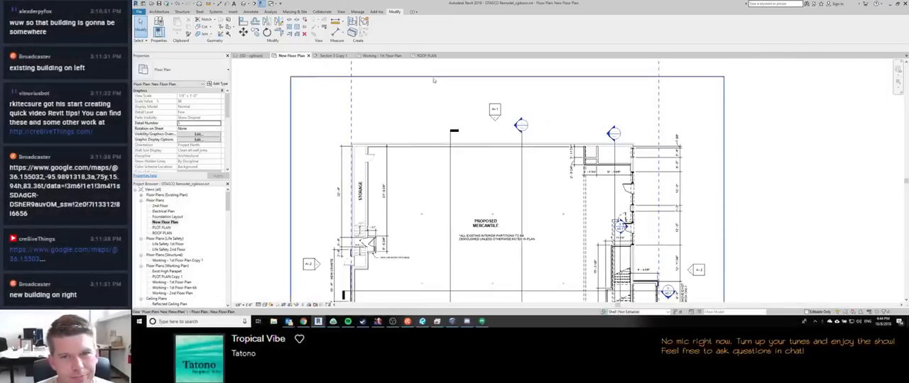
scroll(507, 172, up, 4)
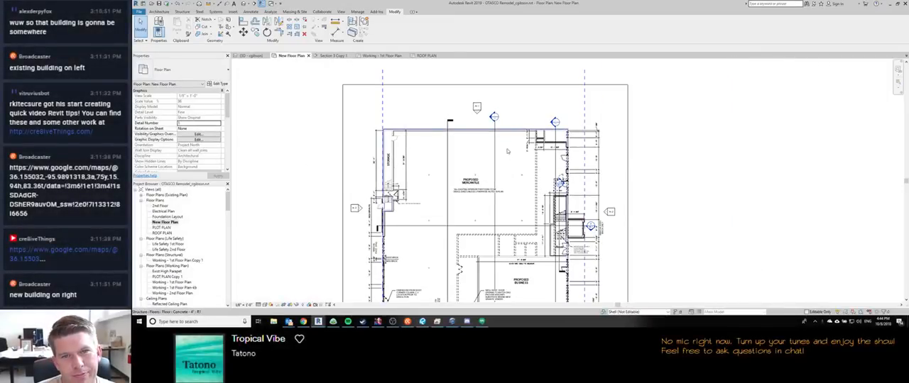
scroll(507, 171, down, 2)
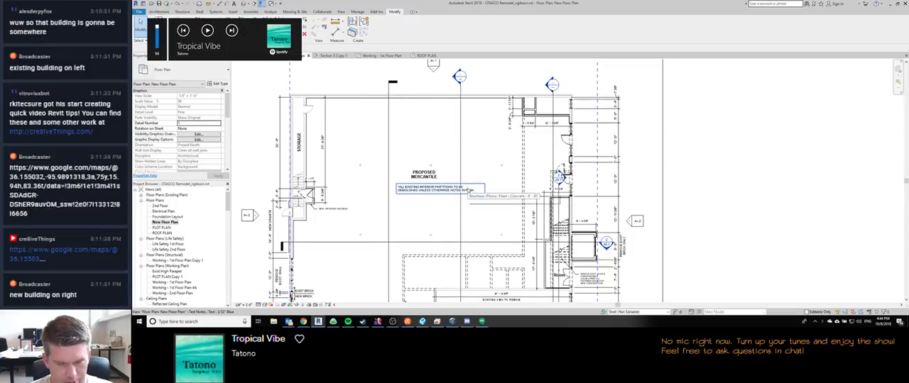
middle_drag(401, 217, 404, 195)
scroll(442, 213, down, 1)
middle_drag(423, 222, 429, 182)
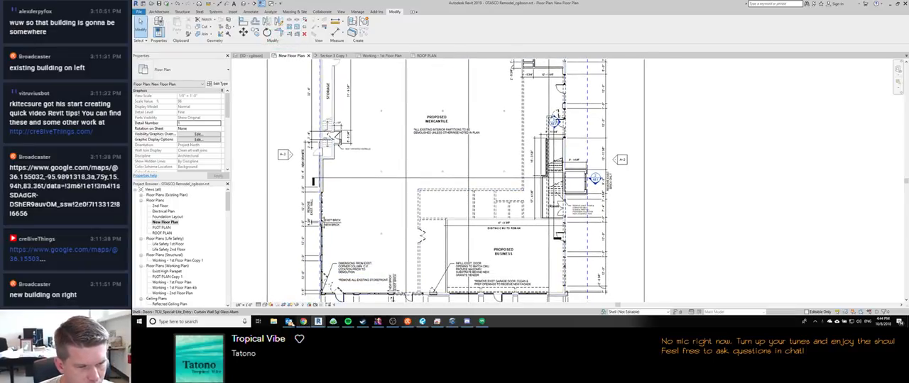
mouse_move(437, 322)
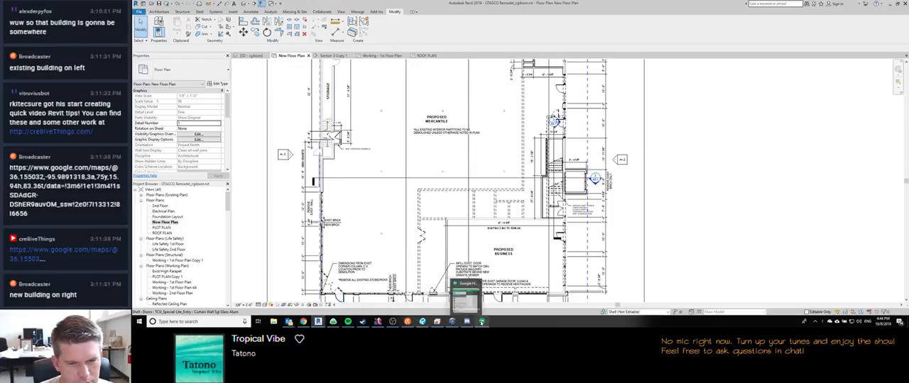
mouse_move(481, 321)
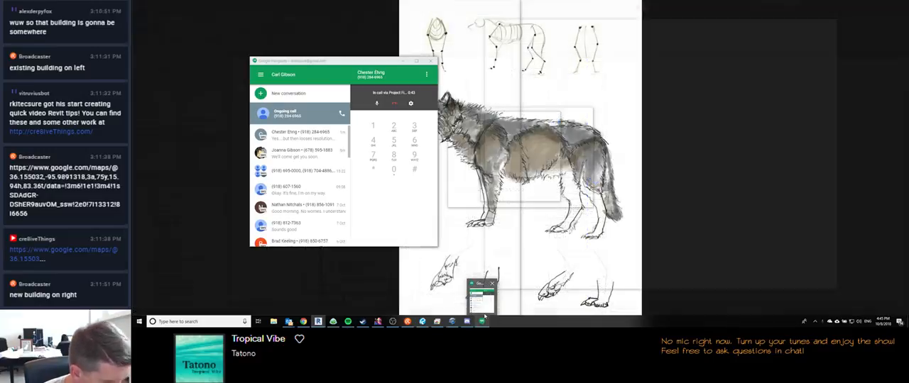
scroll(451, 192, down, 5)
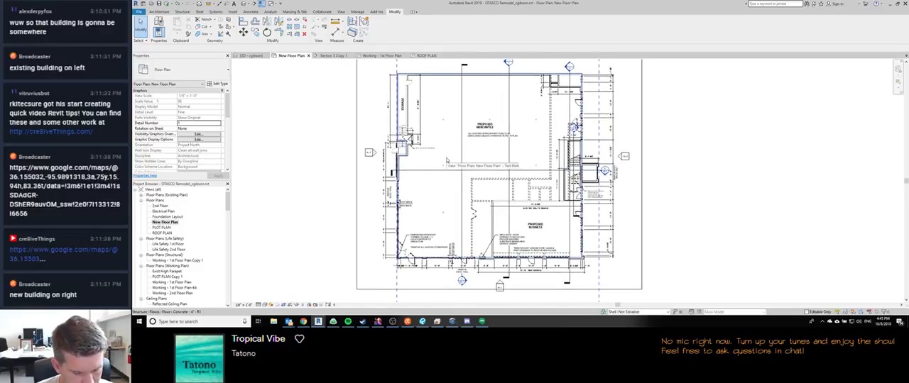
Step: Return to the 3D view and check the elevation of the low roof's stucco parapet cap with Spot Elevation
key(ctrl+shift+Tab)
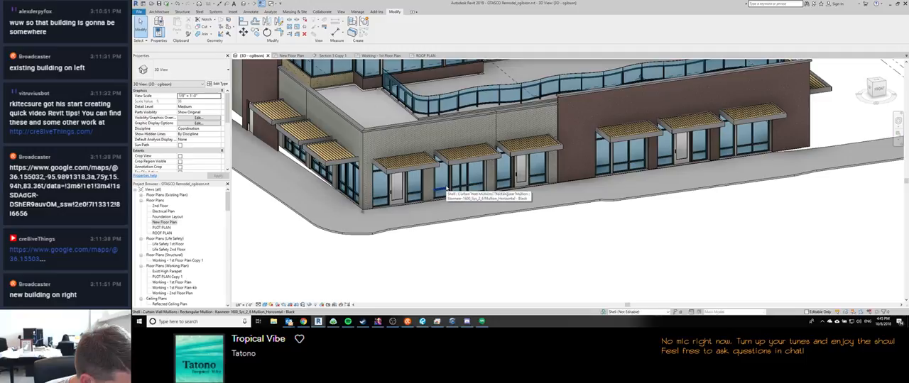
middle_drag(391, 191, 396, 226)
middle_drag(509, 195, 434, 205)
scroll(444, 187, down, 2)
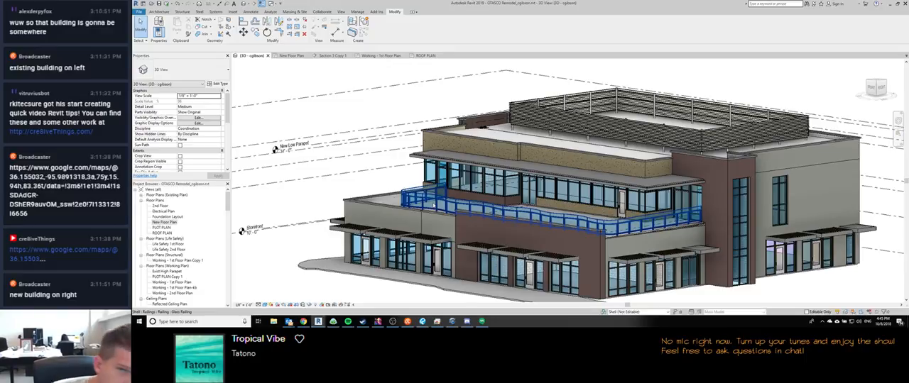
scroll(358, 142, up, 1)
shift+middle_drag(389, 153, 354, 141)
shift+drag(354, 142, 364, 151)
scroll(484, 140, up, 3)
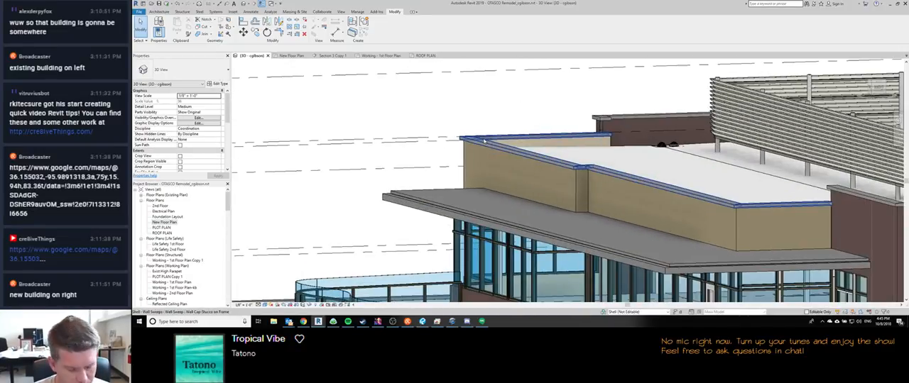
key(i)
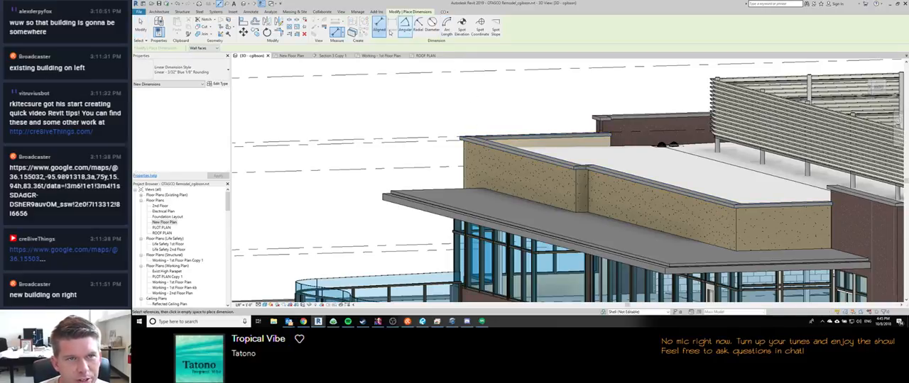
click(462, 26)
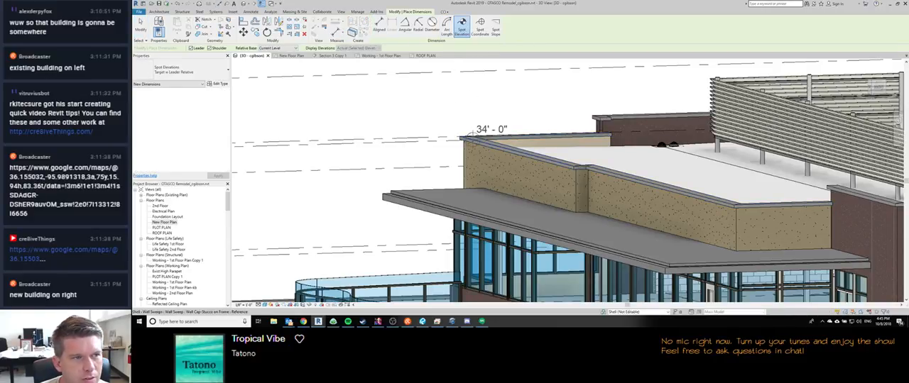
Step: Delete the spot elevation on the low roof's parapet cap in Section 3 Copy 1
click(334, 55)
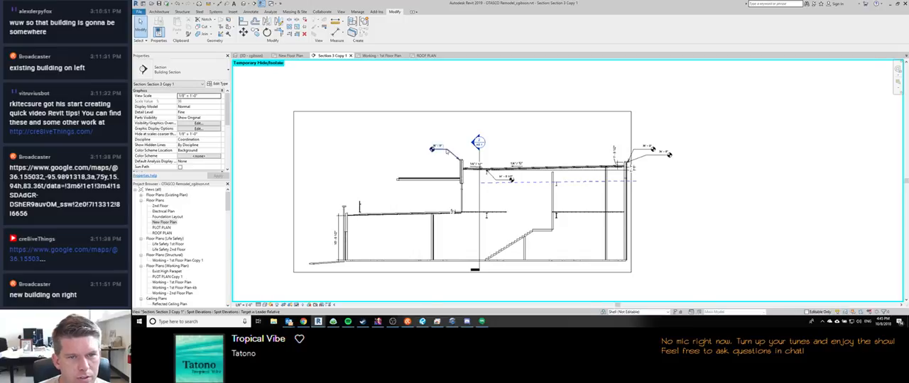
scroll(441, 152, up, 3)
click(471, 169)
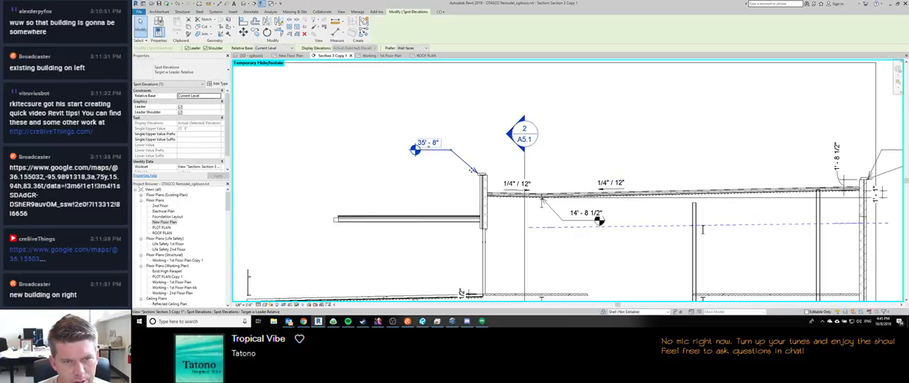
key(Delete)
Step: Check the parapet cap's elevation in the section with Spot Elevation and inspect the wall cap up close
key(d)
key(i)
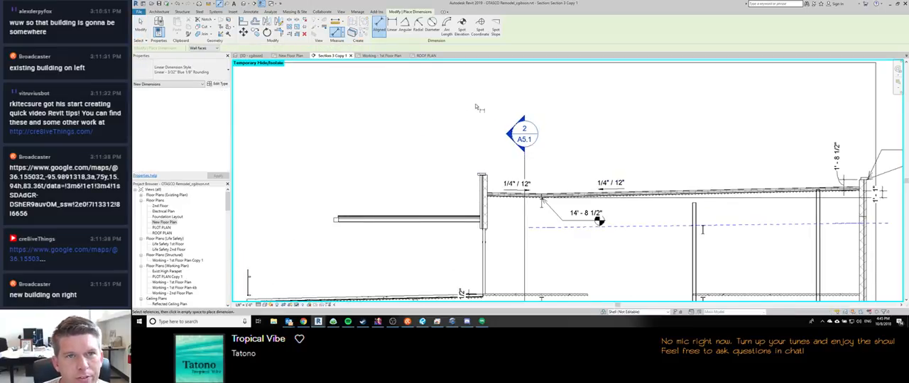
click(462, 26)
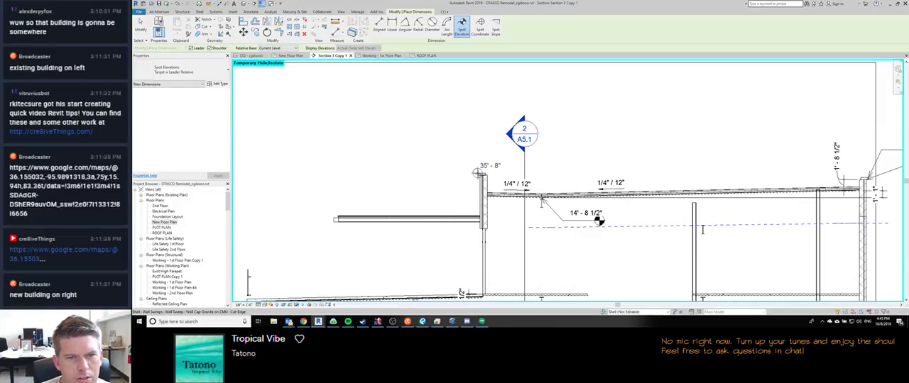
key(Escape)
key(Escape)
scroll(462, 189, down, 3)
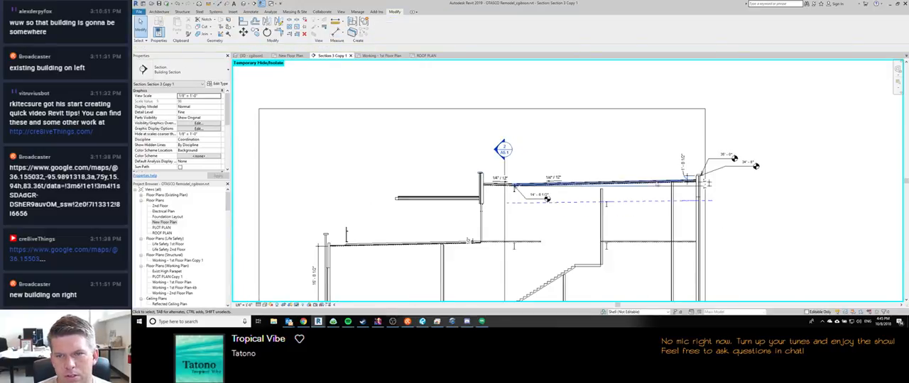
middle_drag(439, 195, 417, 167)
scroll(416, 166, up, 1)
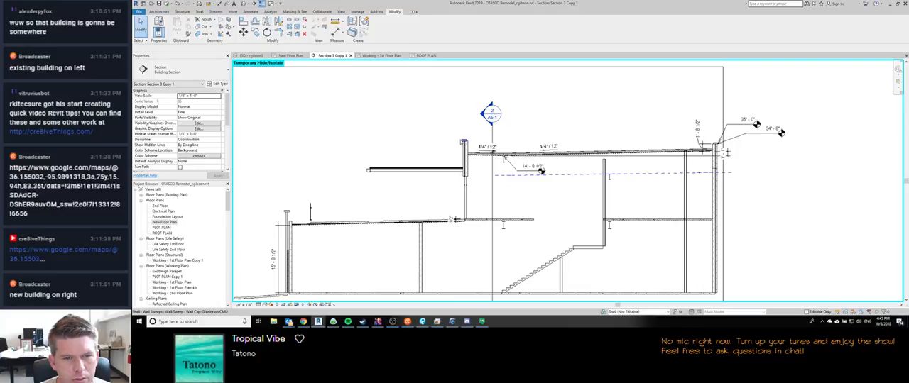
click(463, 145)
scroll(460, 139, up, 2)
Step: Return to the 3D view and examine the roofs, parapets and terrace from several sides of the building
key(ctrl+Tab)
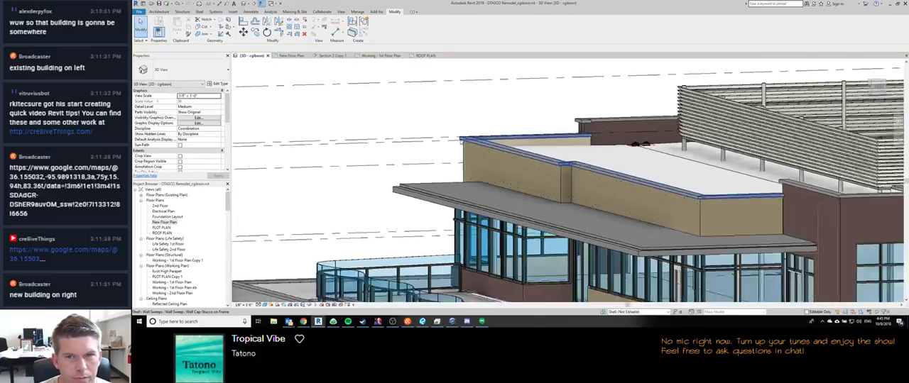
scroll(507, 158, down, 5)
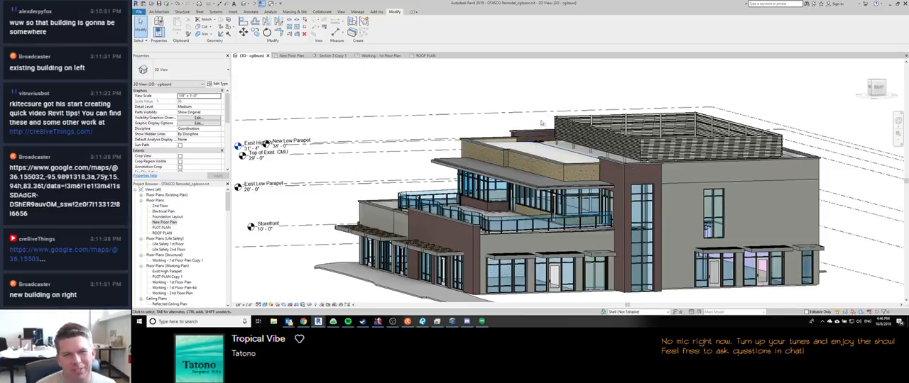
shift+middle_drag(527, 144, 390, 142)
shift+middle_drag(412, 239, 413, 240)
middle_drag(511, 176, 474, 181)
scroll(474, 180, down, 3)
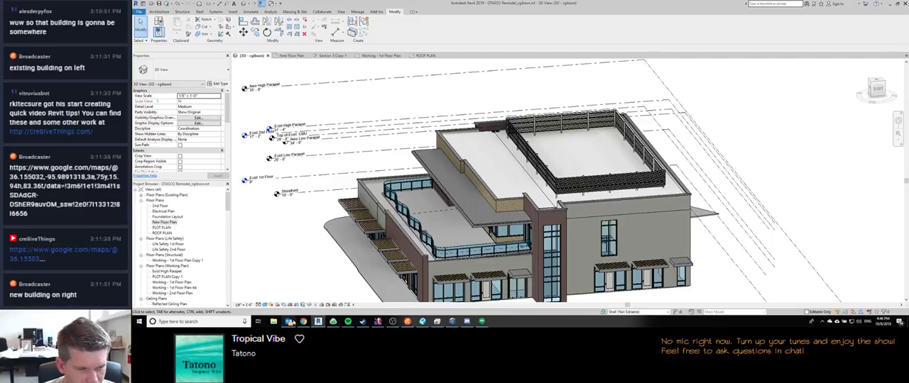
mouse_move(288, 322)
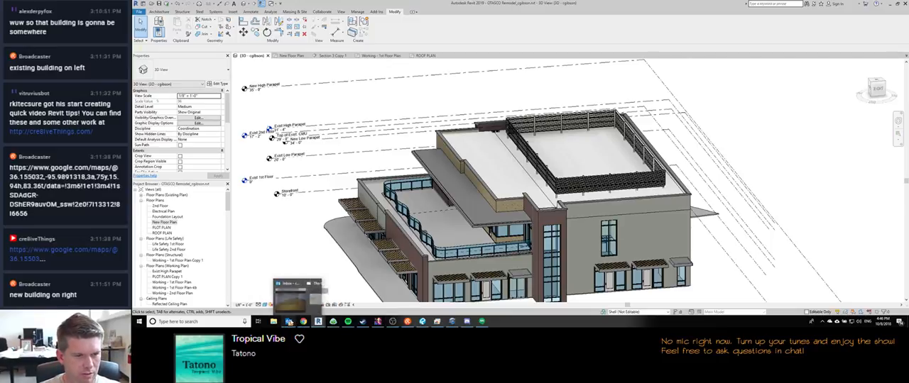
click(391, 322)
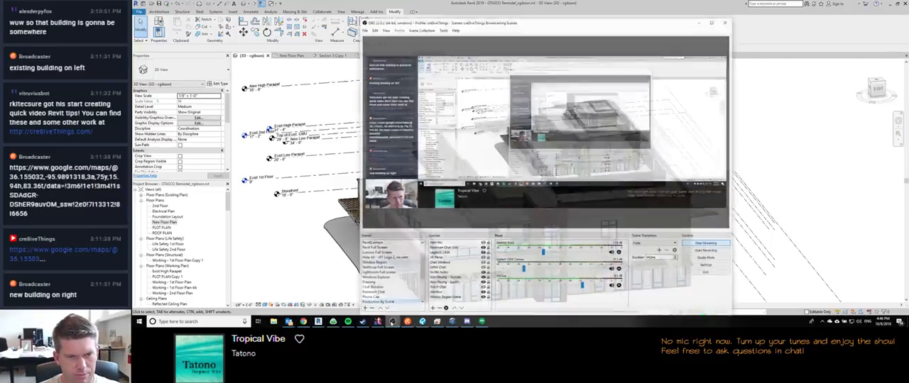
click(392, 322)
middle_drag(454, 167, 530, 173)
scroll(422, 137, down, 1)
scroll(530, 173, up, 4)
scroll(546, 241, down, 2)
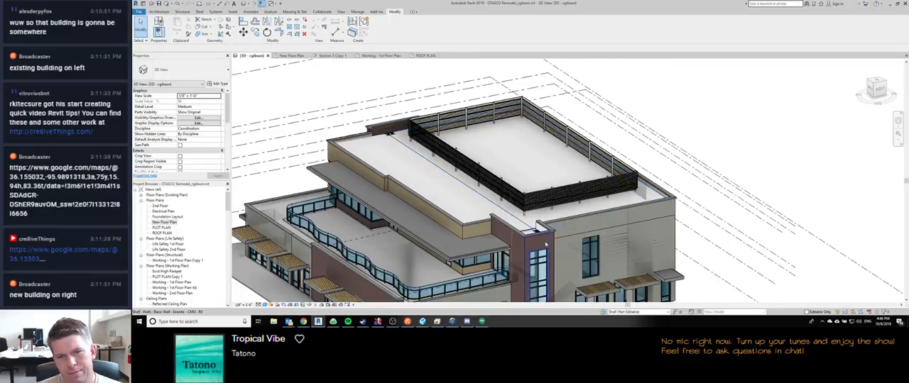
middle_drag(443, 267, 556, 279)
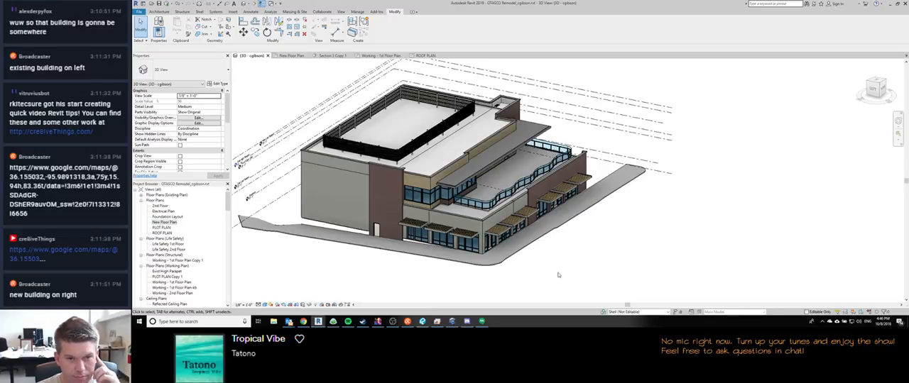
Step: Switch to Google Hangouts, end the ongoing call and minimize its window
click(481, 321)
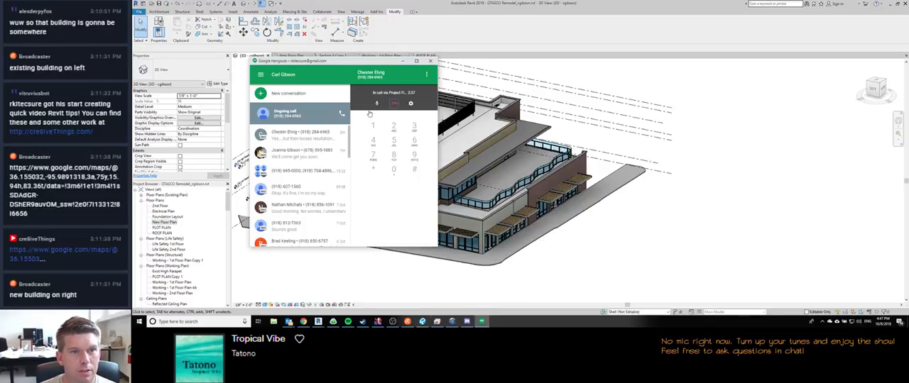
click(394, 104)
click(403, 61)
Step: Examine the building's front, canopy and low roof parapet in the 3D model, overall and up close
middle_drag(621, 224, 614, 205)
scroll(614, 204, down, 1)
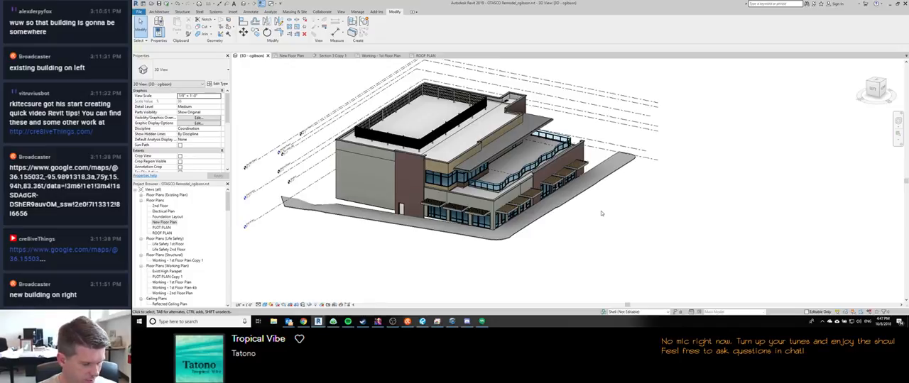
shift+middle_drag(587, 244, 480, 254)
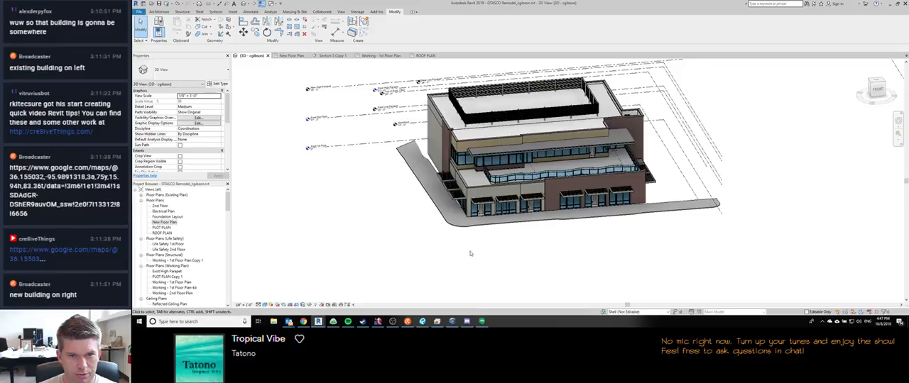
click(393, 322)
click(393, 322)
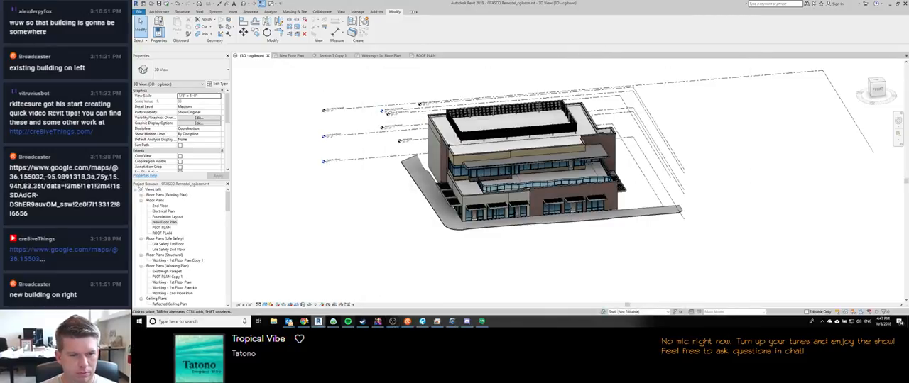
shift+middle_drag(492, 248, 475, 192)
scroll(581, 186, up, 5)
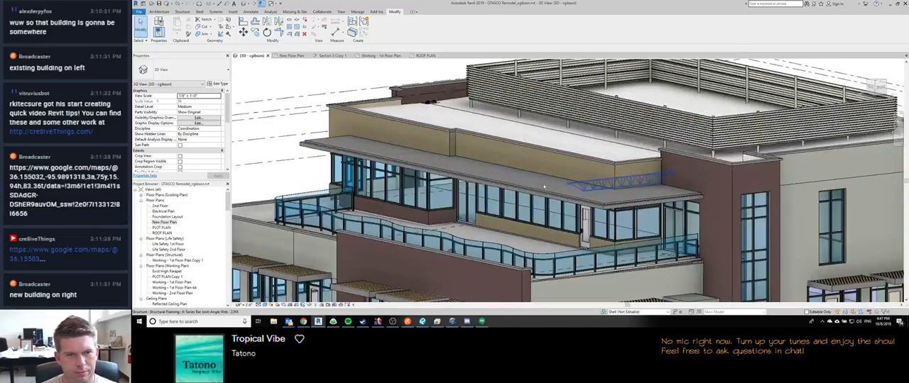
scroll(581, 186, down, 5)
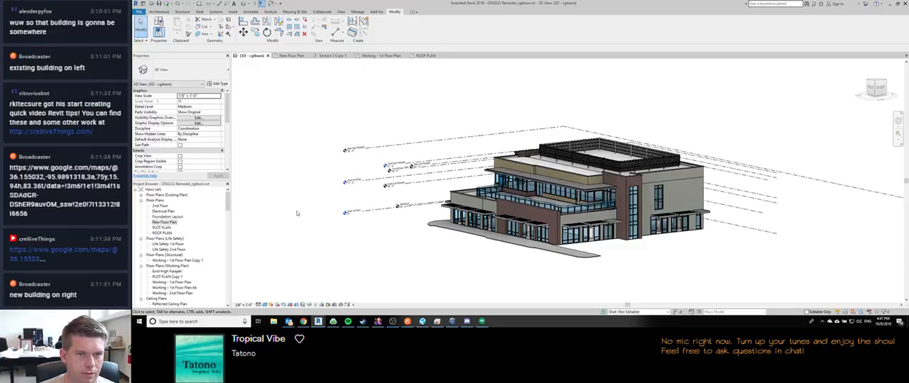
Step: Review the roof slopes and parapets in Section 3 Copy 1 and open the Working - 1st Floor Plan view
click(328, 56)
scroll(428, 144, down, 2)
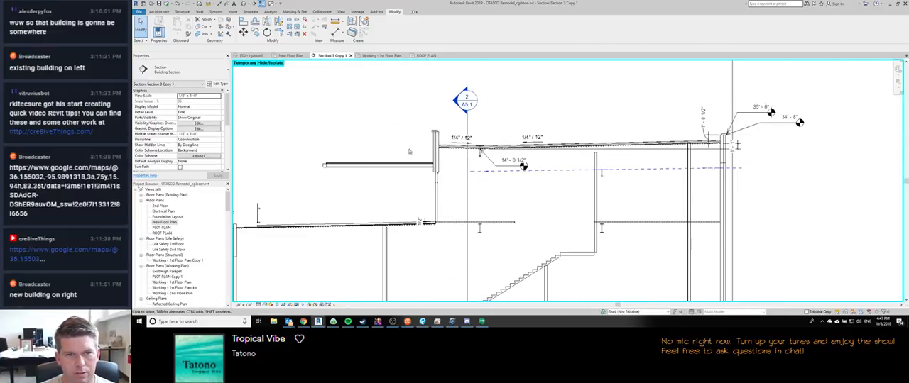
scroll(428, 145, down, 4)
scroll(425, 145, up, 3)
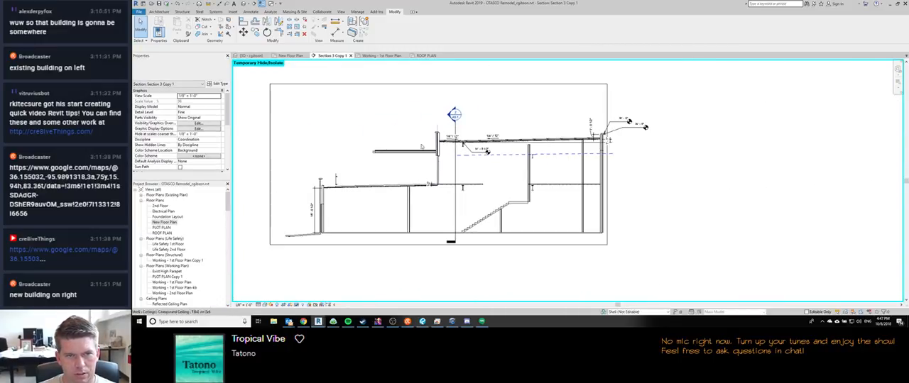
scroll(423, 144, down, 2)
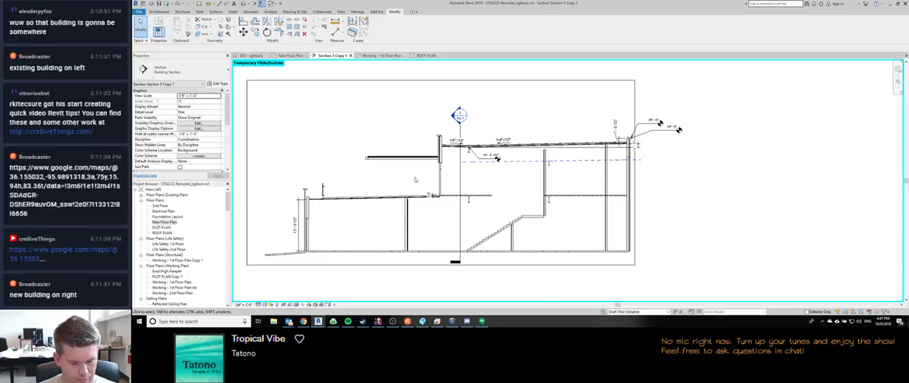
click(381, 56)
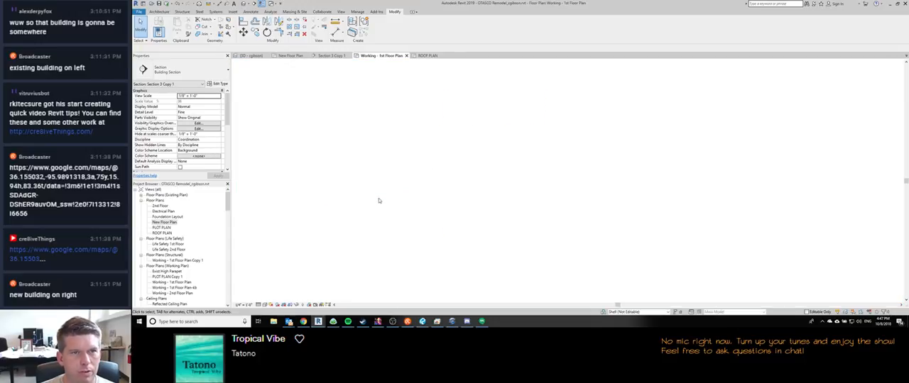
Step: Split the Section 3 Copy 1 line beside the stair in the first floor plan and offset its lower segment inward through Space C
scroll(530, 151, up, 2)
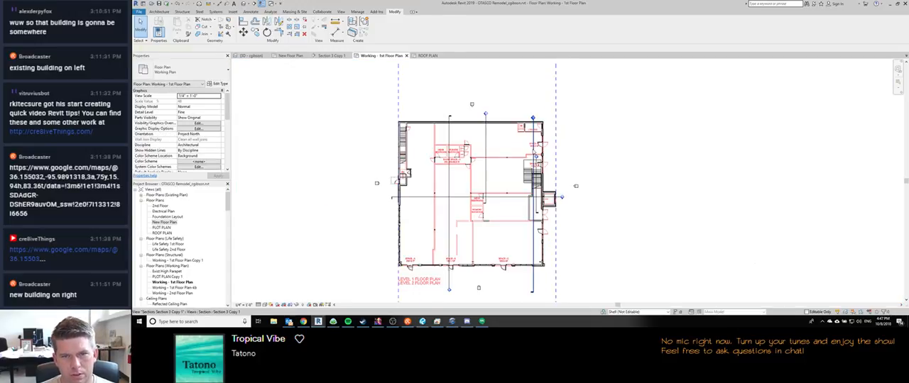
click(532, 152)
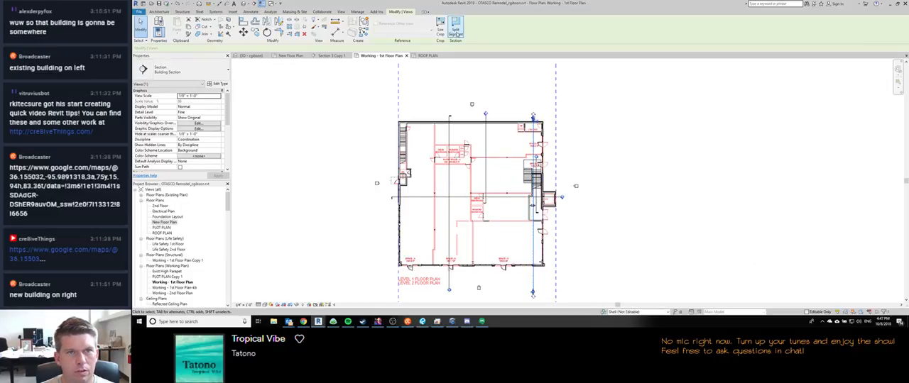
click(534, 205)
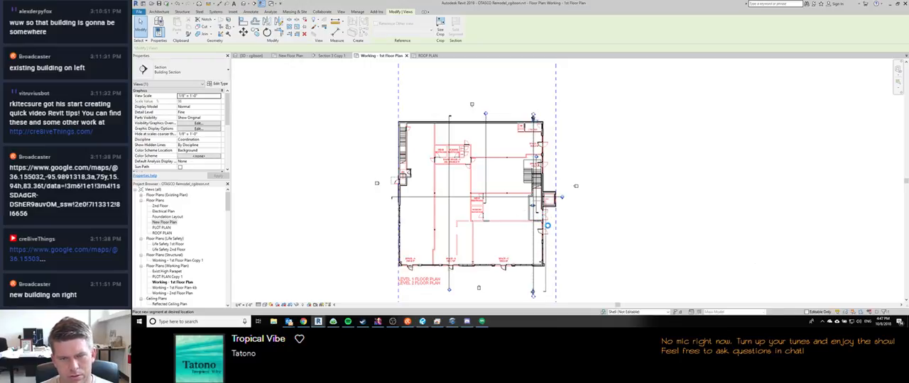
scroll(547, 226, up, 2)
click(544, 244)
drag(544, 257, 528, 256)
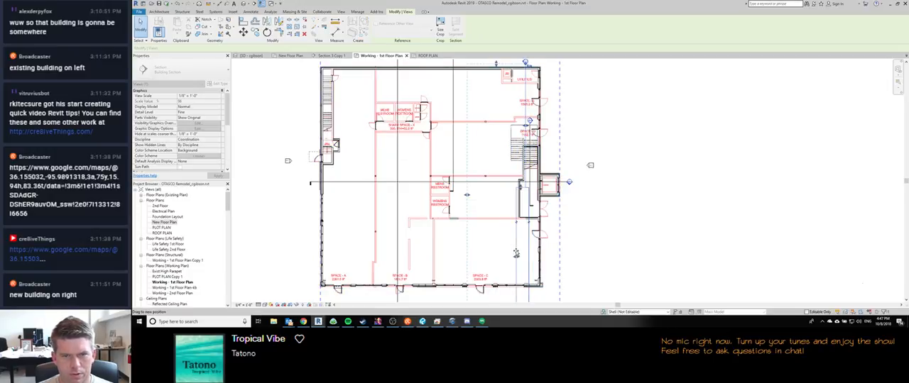
drag(500, 254, 499, 255)
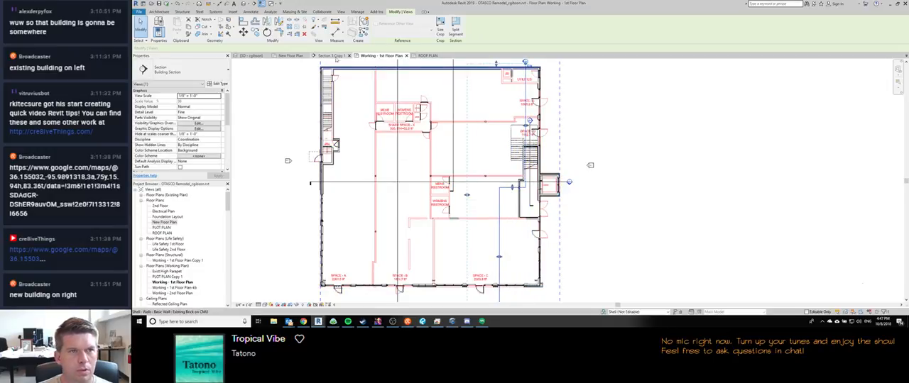
Step: Review the jogged cut in Section 3 Copy 1, try moving the jog down past the stair walls in the plan, and recheck the section
double_click(430, 175)
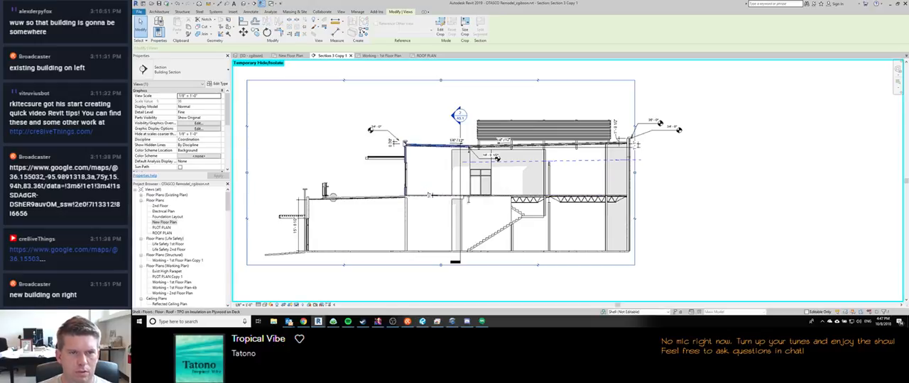
scroll(423, 162, down, 4)
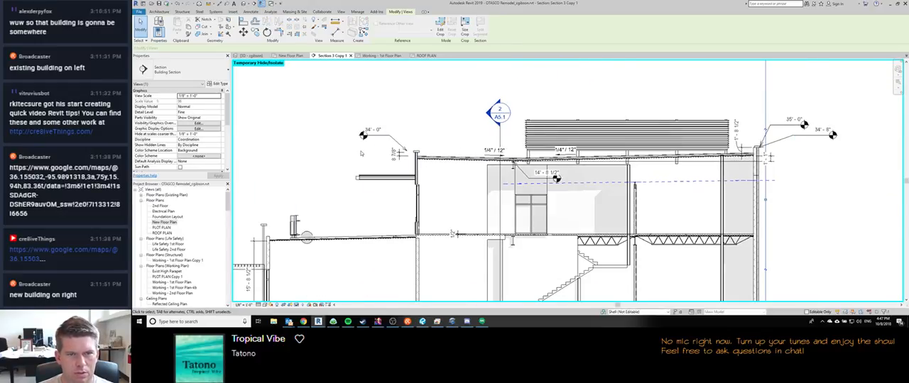
middle_drag(366, 154, 396, 135)
scroll(397, 135, down, 2)
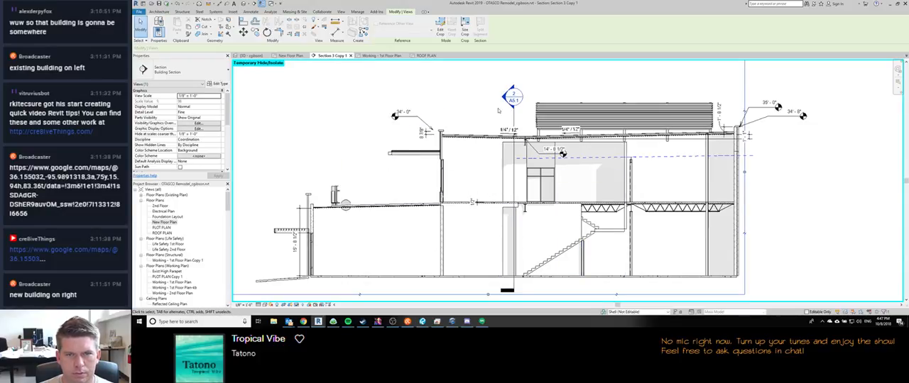
key(ctrl+Tab)
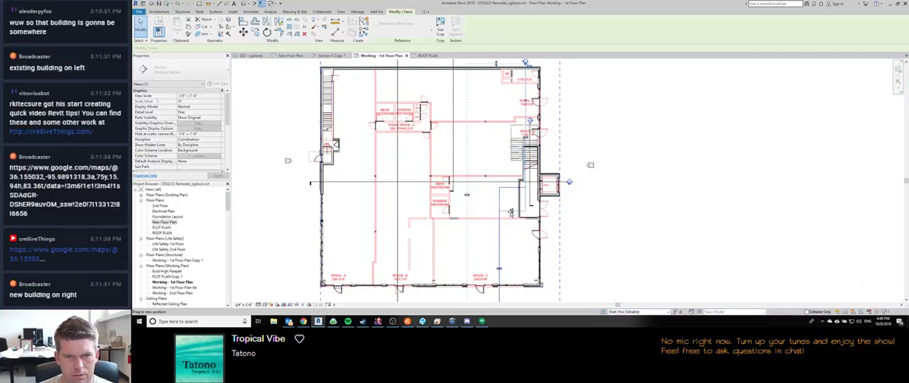
key(ctrl+shift+Tab)
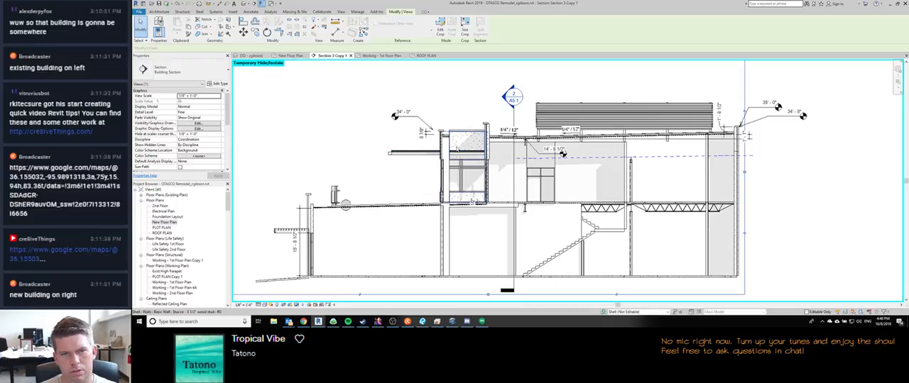
Step: Shift the lower segment slightly toward the elevator side, pull the far clip line close to it, and check the result in Section 3 Copy 1
key(ctrl+Tab)
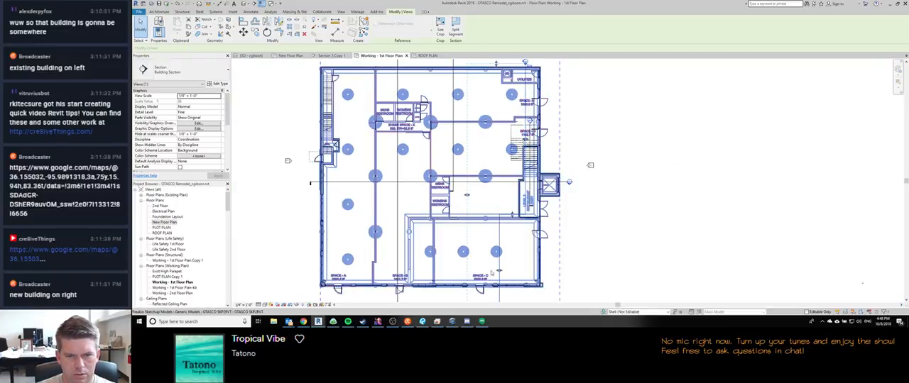
drag(499, 271, 506, 275)
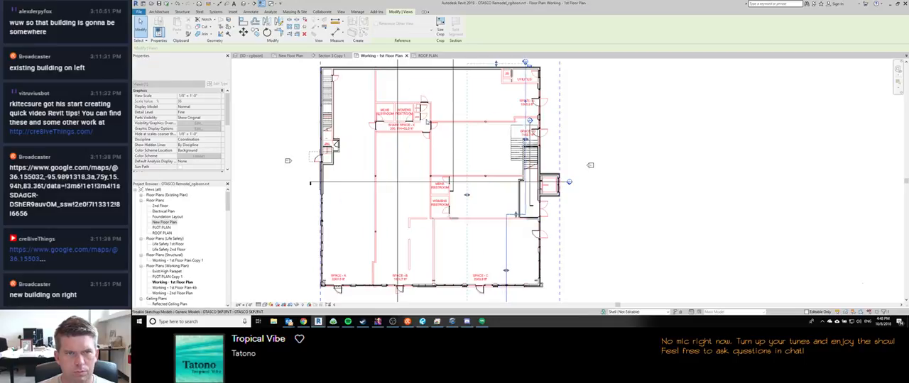
key(ctrl+Tab)
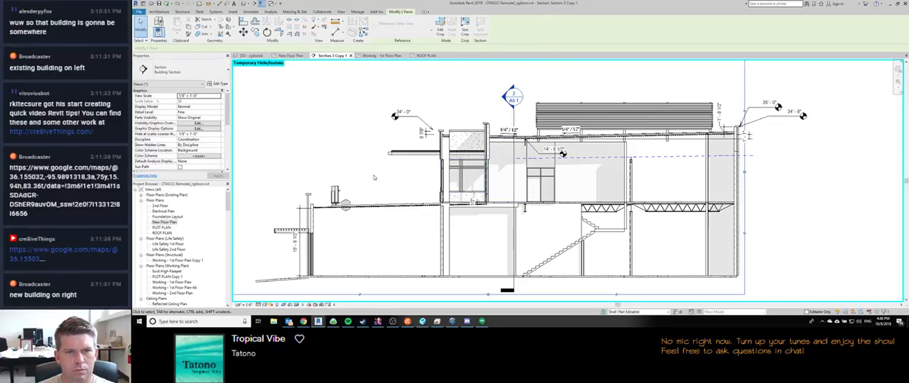
key(ctrl+Tab)
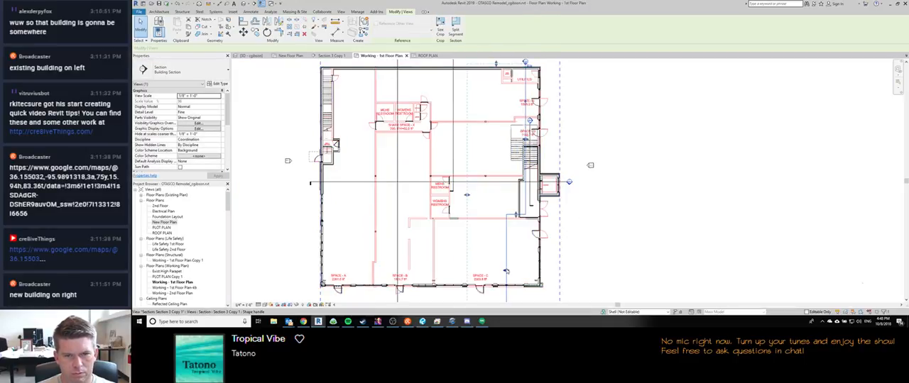
drag(467, 195, 503, 198)
key(ctrl+Tab)
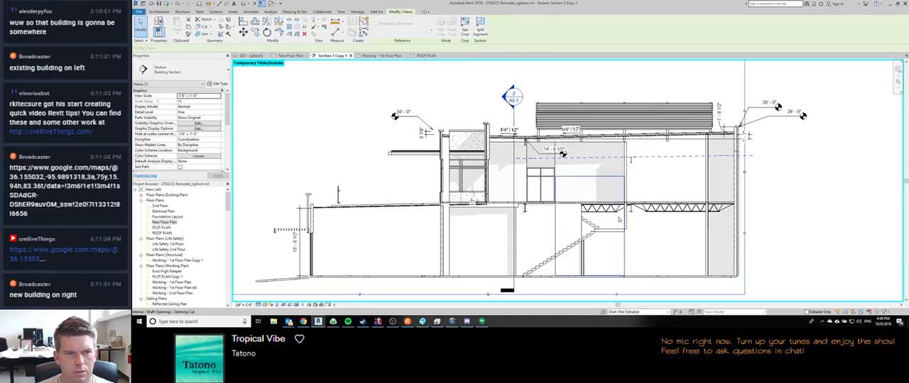
click(458, 145)
key(Escape)
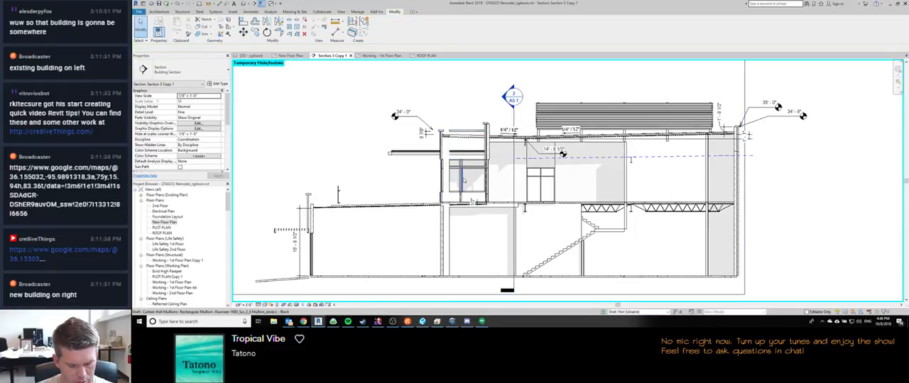
Step: Try shifting the section's lower segment further toward the elevator-side exterior wall and check Section 3 Copy 1
key(ctrl+Tab)
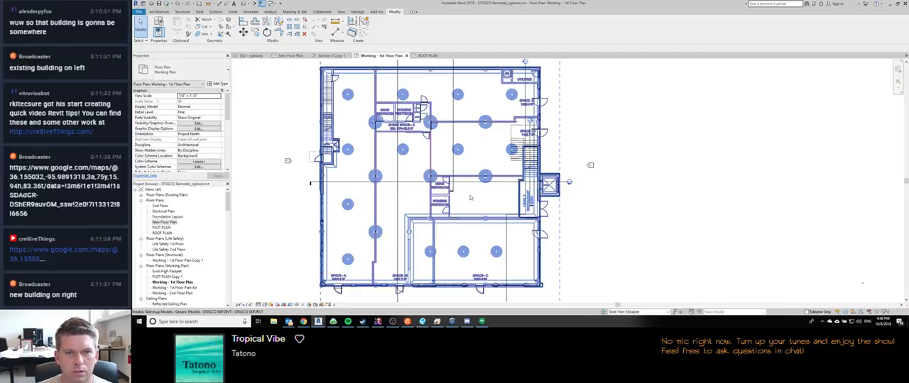
click(506, 233)
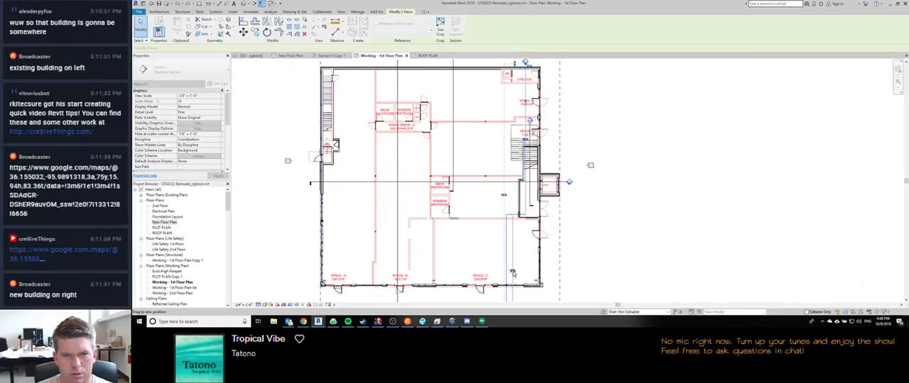
drag(513, 273, 514, 272)
key(ctrl+shift+Tab)
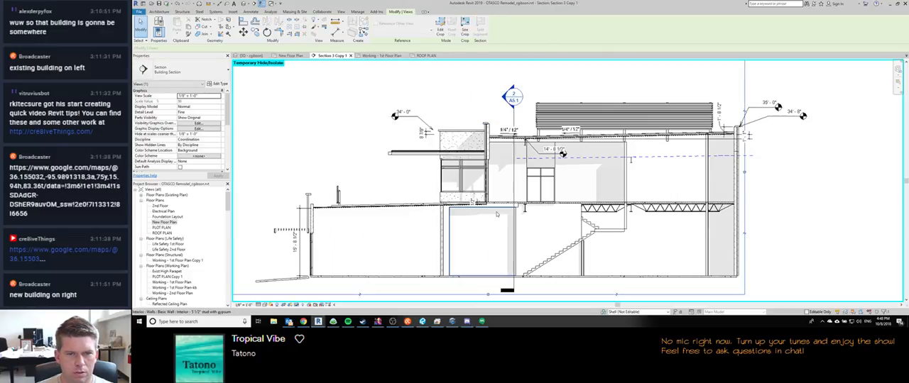
Step: Move the section's lower segment back toward the middle of Space C and review the cut in Section 3 Copy 1
key(ctrl+Tab)
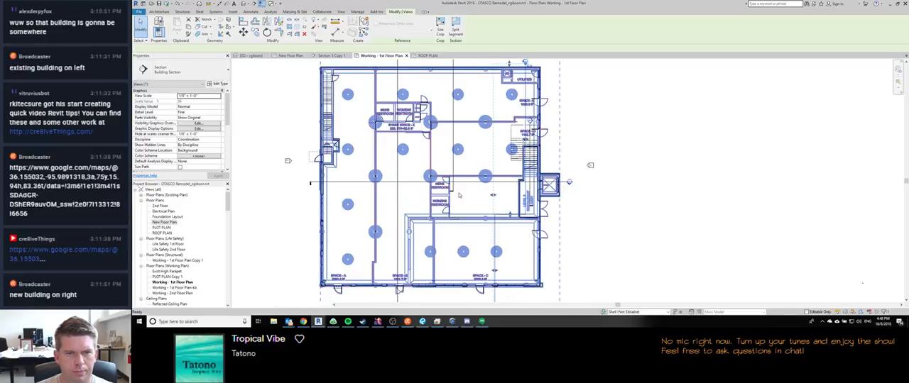
key(ctrl+Tab)
key(ctrl+Tab)
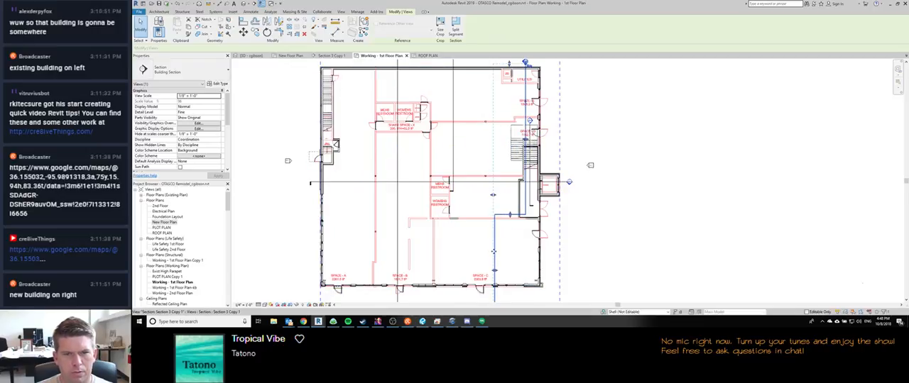
click(477, 183)
double_click(477, 185)
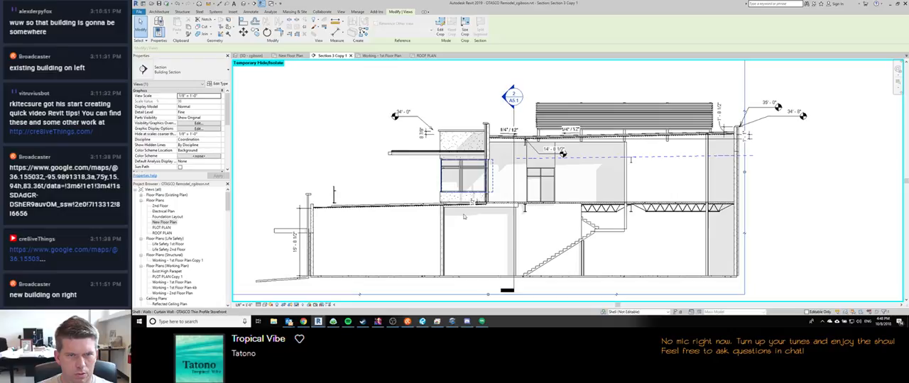
Step: Move the section line's jog up in stages toward the women's restroom level, checking Section 3 Copy 1 after each move
key(ctrl+Tab)
click(510, 245)
drag(507, 215, 509, 206)
double_click(508, 207)
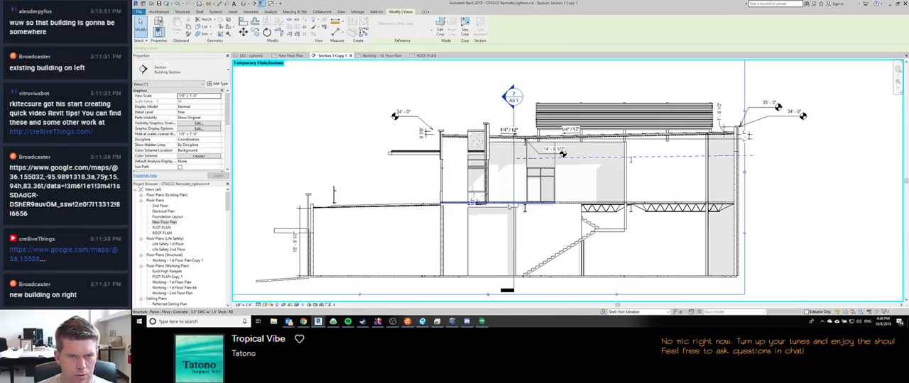
key(ctrl+Tab)
drag(509, 206, 543, 197)
double_click(506, 196)
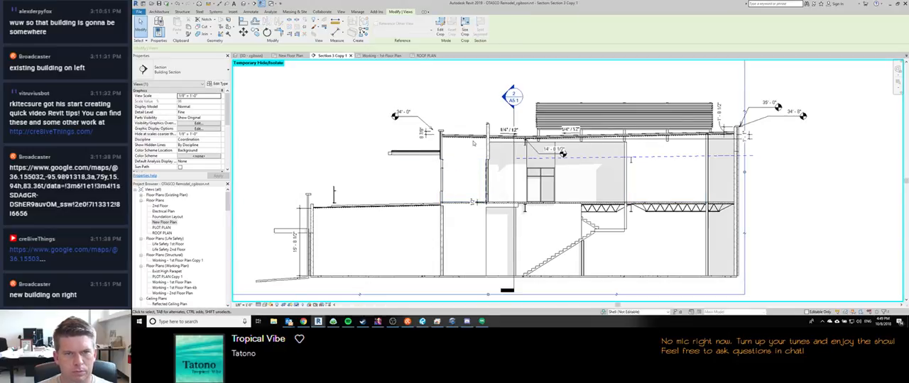
Step: Raise the section line's jog slightly more, next to the men's restroom, and examine the roof slopes and parapets in Section 3 Copy 1
key(ctrl+Tab)
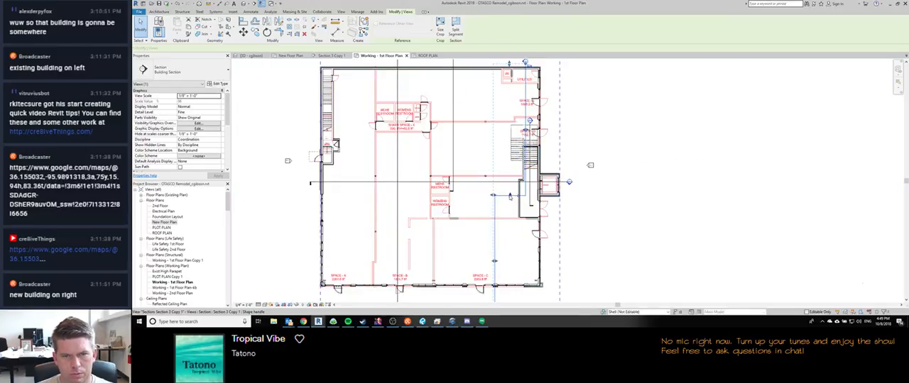
drag(509, 195, 510, 189)
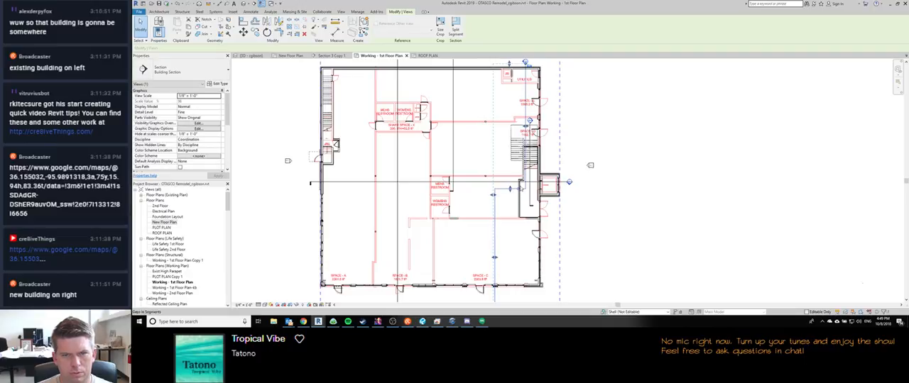
key(ctrl+Tab)
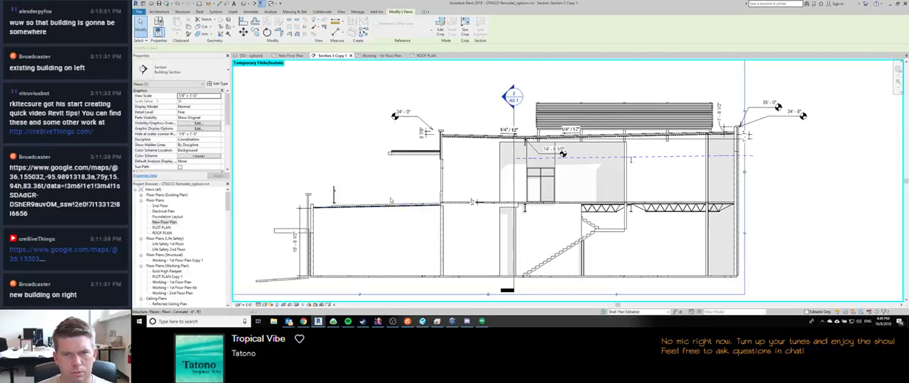
scroll(530, 136, up, 5)
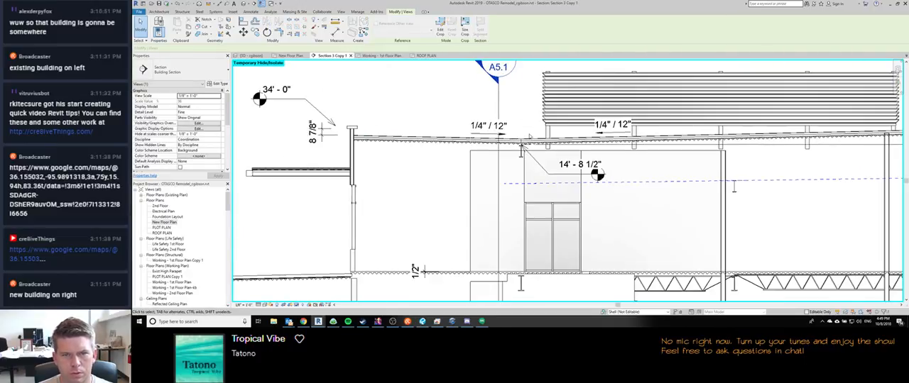
scroll(531, 135, down, 4)
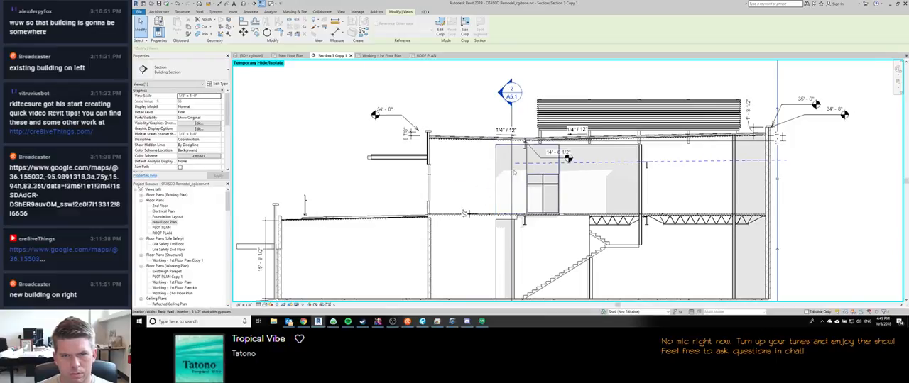
scroll(529, 167, down, 2)
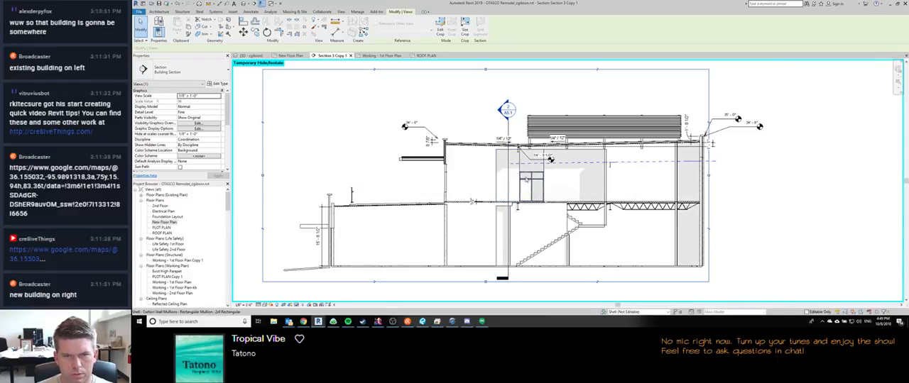
Step: Adjust the lower segment's position near the stair walls and compare the resulting roof and canopy cuts in Section 3 Copy 1
key(ctrl+Tab)
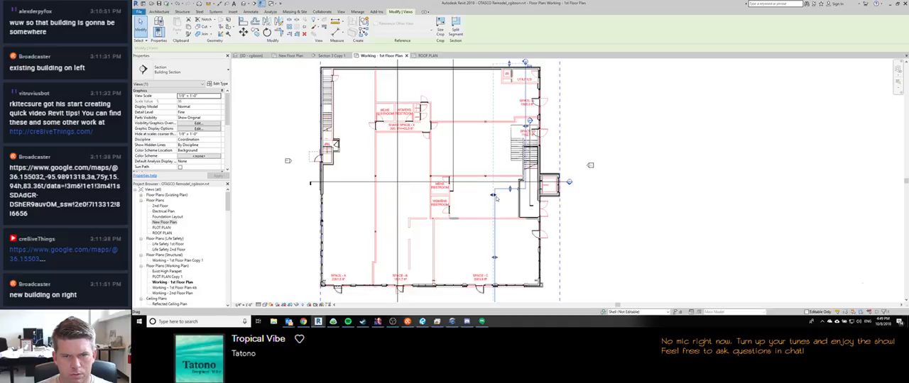
drag(495, 261, 516, 257)
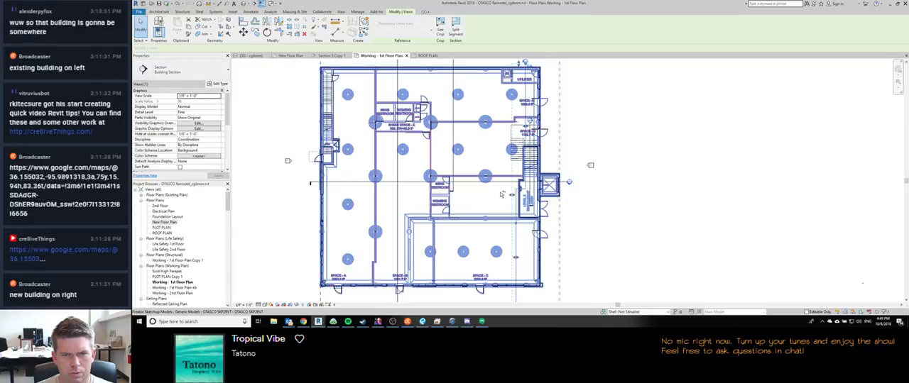
key(ctrl+Tab)
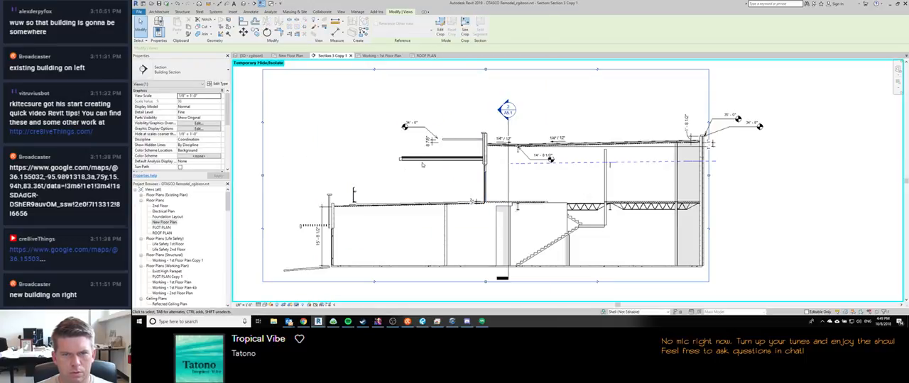
key(ctrl+Tab)
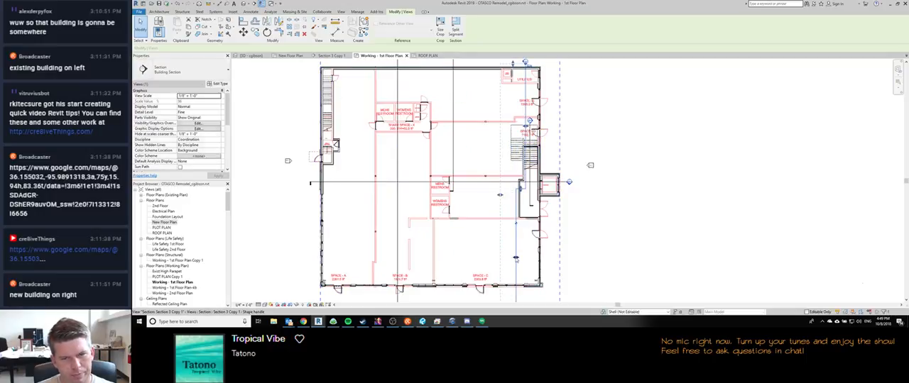
key(ctrl+Tab)
key(ctrl+Tab)
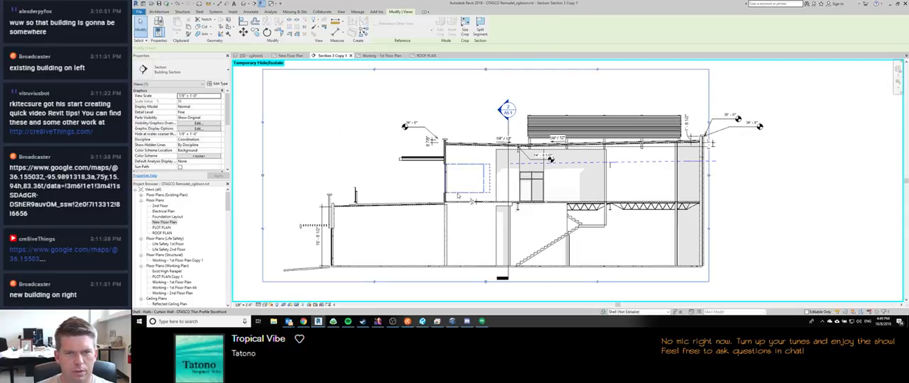
Step: Delete the 1/2" dimension at the second-floor slab in Section 3 Copy 1 and dismiss the save reminder
scroll(460, 139, up, 3)
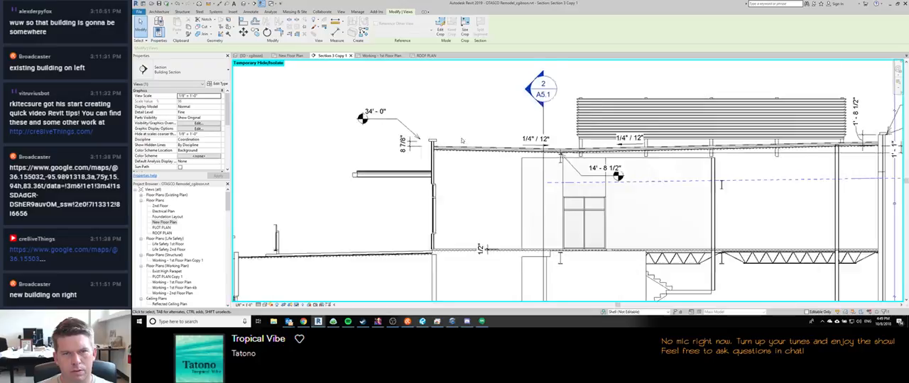
click(459, 137)
scroll(463, 128, down, 2)
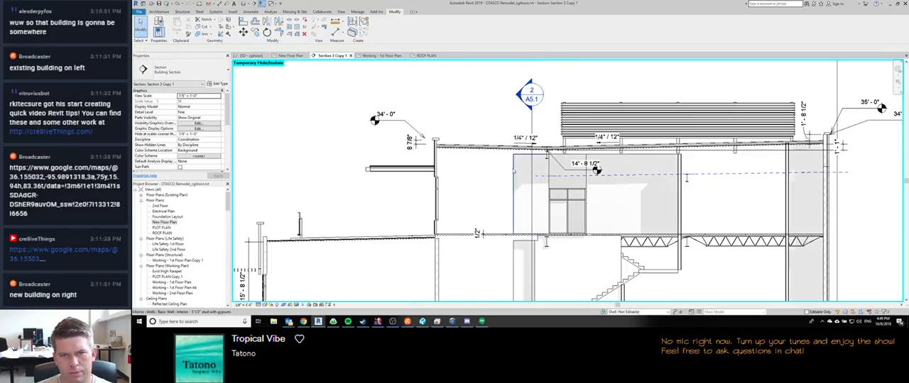
scroll(470, 114, down, 2)
scroll(469, 114, down, 1)
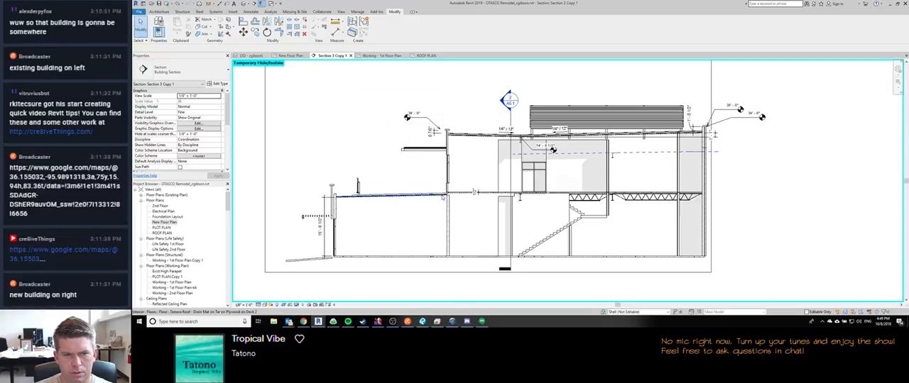
scroll(475, 192, up, 5)
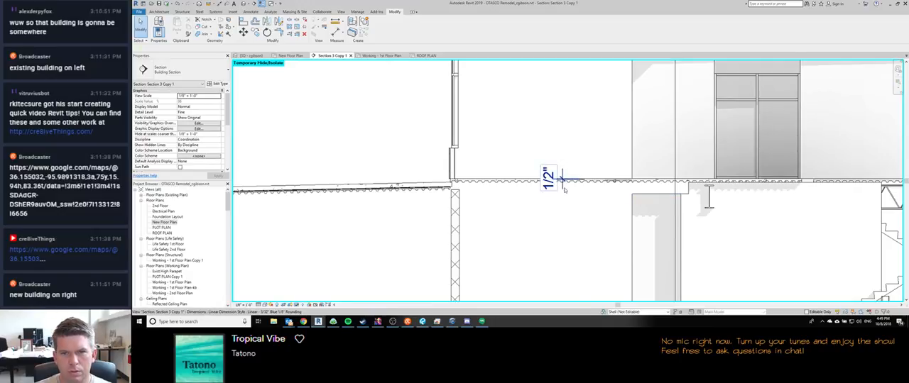
click(564, 188)
drag(563, 179, 538, 167)
key(Delete)
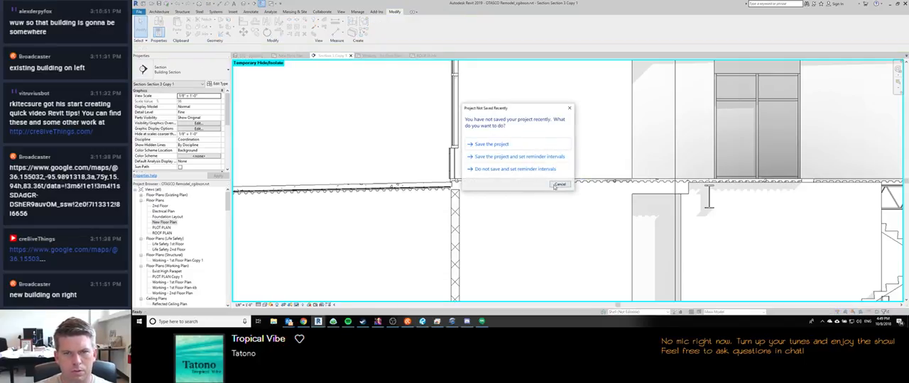
click(557, 186)
Step: Dimension the height from the ground floor to the underside of the terrace roof deck beside the wall
key(d)
key(i)
scroll(639, 121, down, 2)
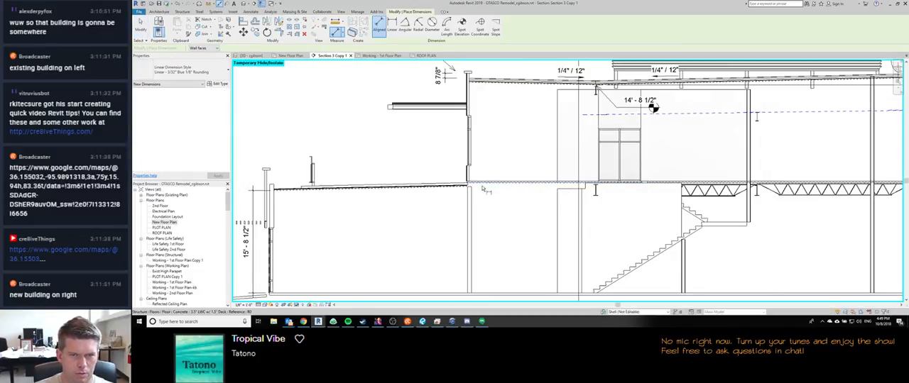
scroll(470, 190, up, 5)
scroll(467, 167, down, 8)
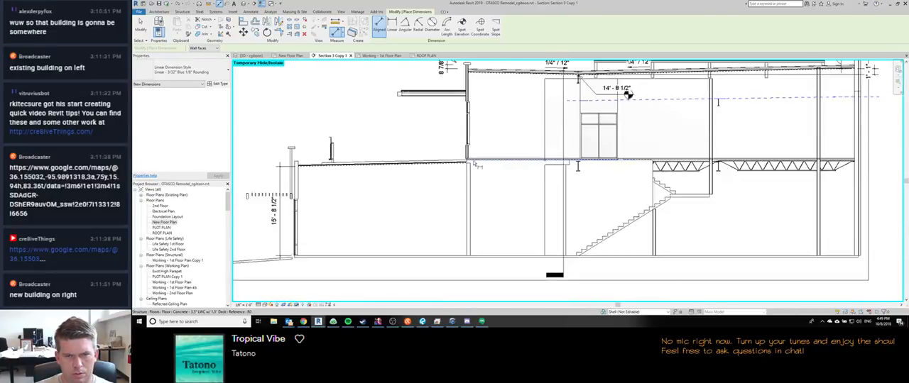
click(454, 217)
scroll(470, 166, up, 6)
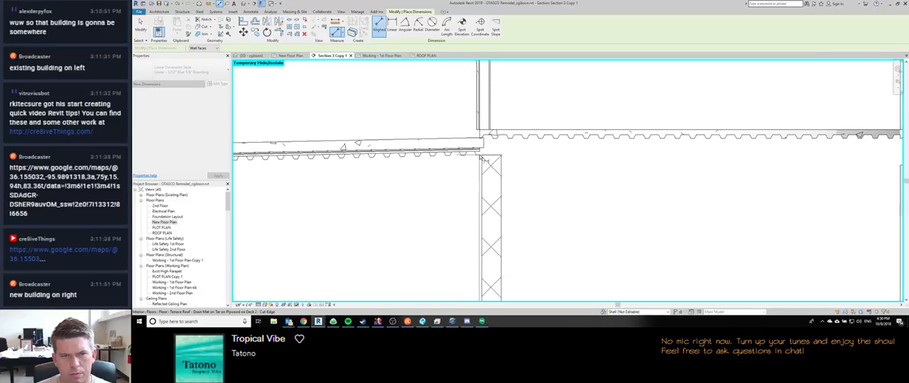
scroll(484, 157, up, 3)
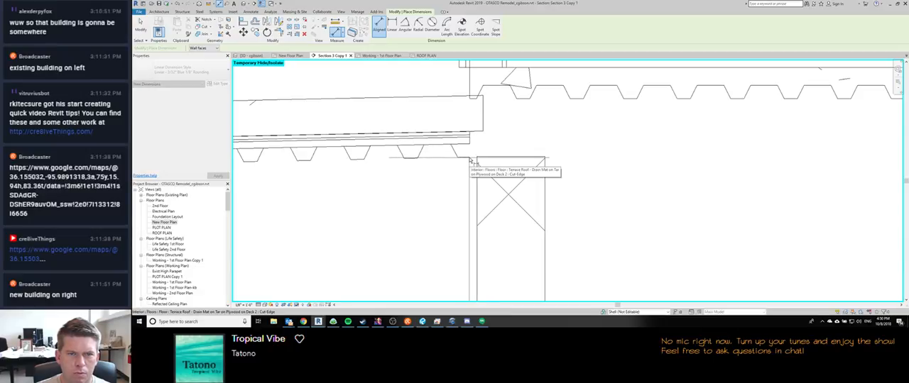
scroll(470, 162, down, 5)
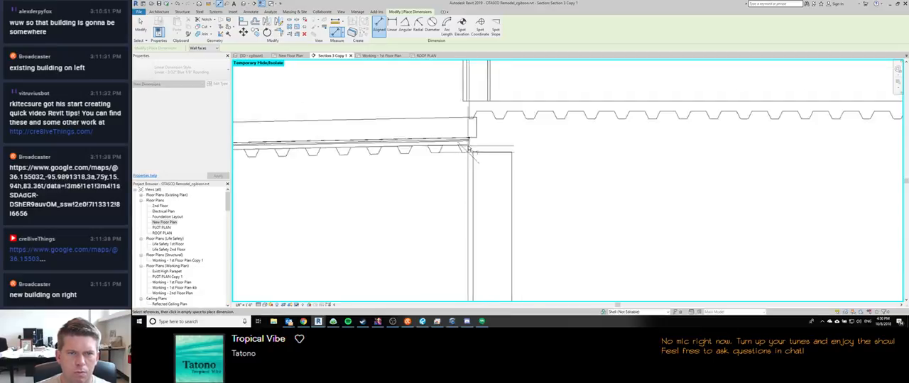
scroll(470, 149, down, 1)
click(470, 149)
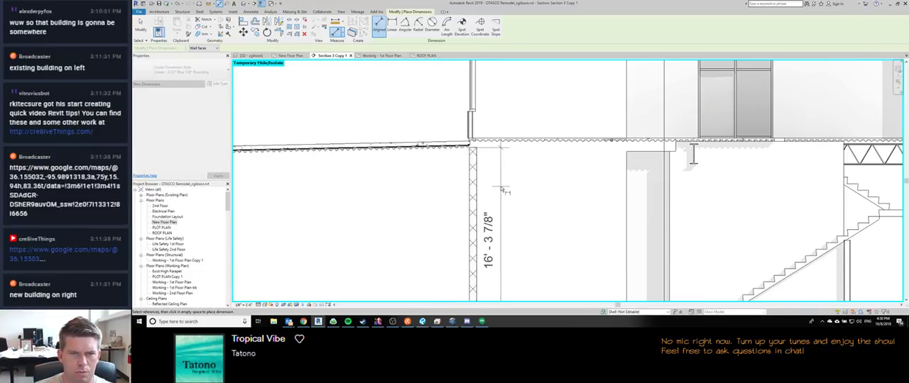
click(503, 190)
key(Escape)
key(Escape)
Step: Select the rooftop panel wall railings with their supports and lighten them to halftone in the section
scroll(469, 206, down, 3)
middle_drag(460, 192, 469, 233)
scroll(471, 232, down, 1)
middle_drag(582, 223, 532, 224)
scroll(531, 223, down, 1)
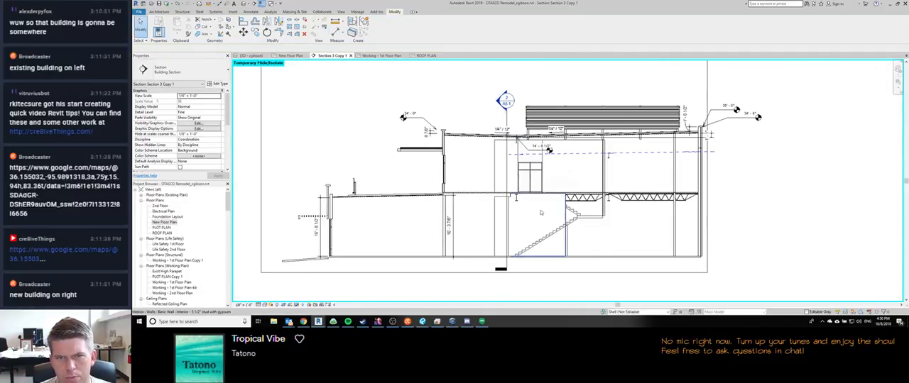
click(548, 124)
ctrl+click(554, 129)
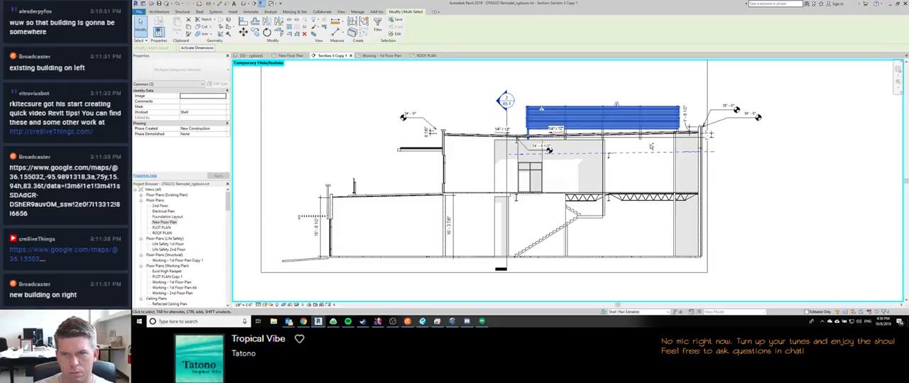
ctrl+click(640, 139)
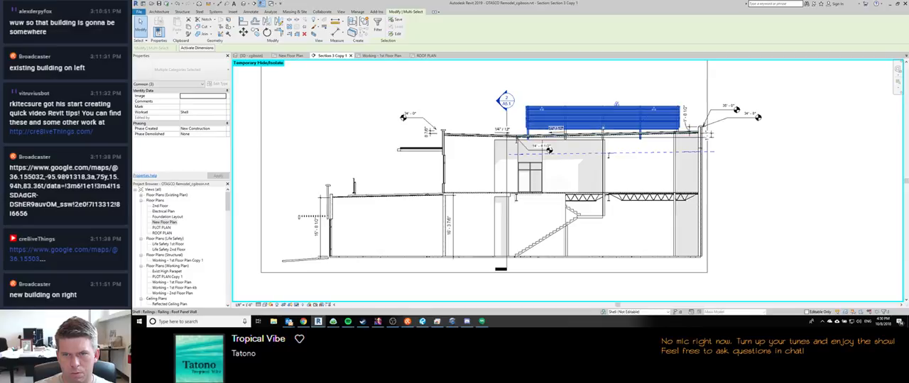
ctrl+click(549, 151)
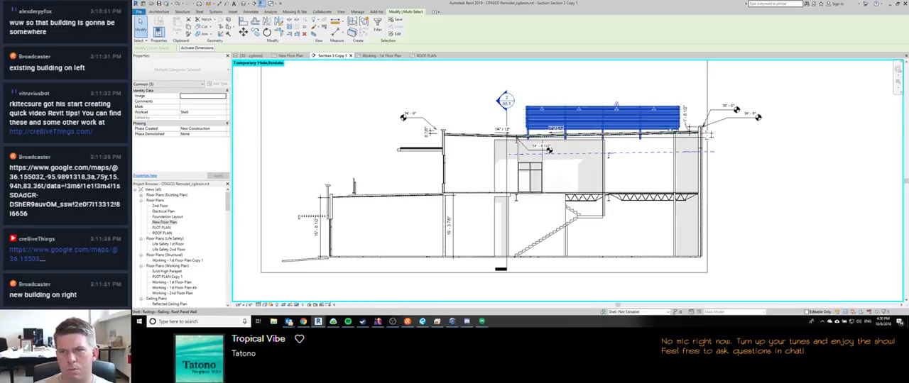
ctrl+click(549, 151)
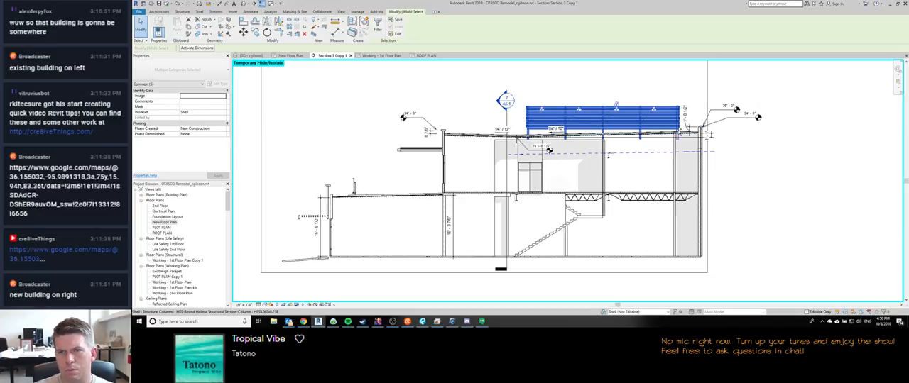
click(557, 91)
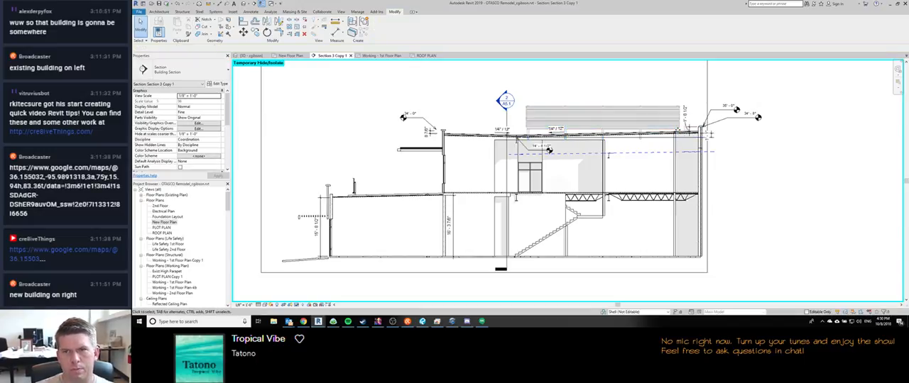
Step: Rearrange the 35'-0" and 34'-8" spot elevations at the high parapet so their markers line up
middle_drag(735, 208, 735, 208)
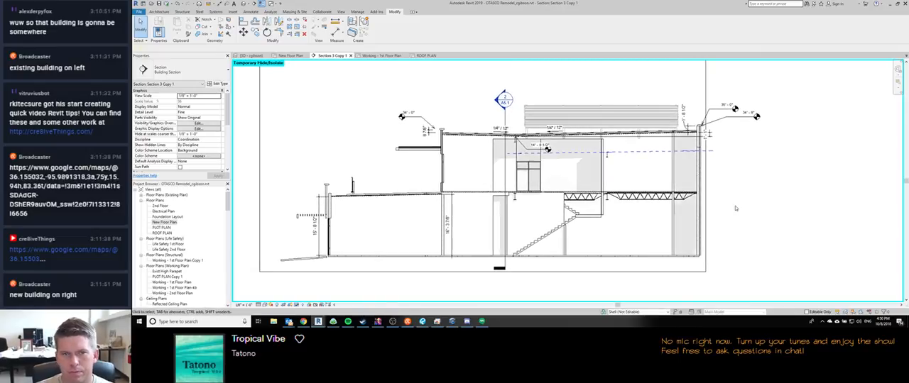
click(735, 108)
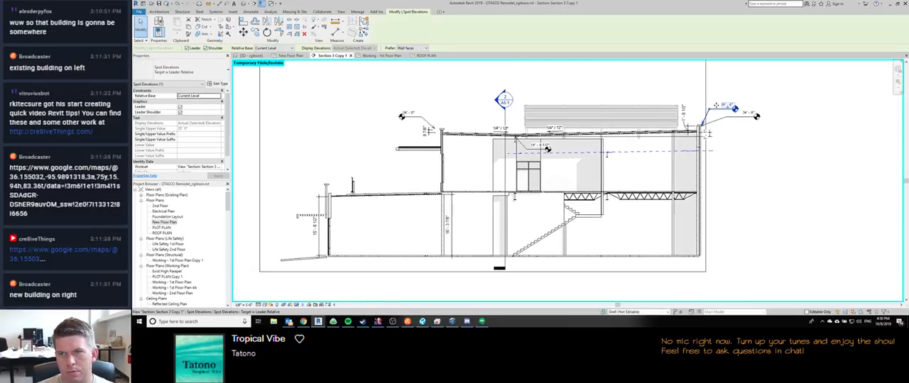
drag(711, 109, 737, 119)
click(731, 116)
Step: Replace the low parapet's detached spot elevation with a new one placed on top of its cap
click(424, 120)
scroll(431, 127, up, 3)
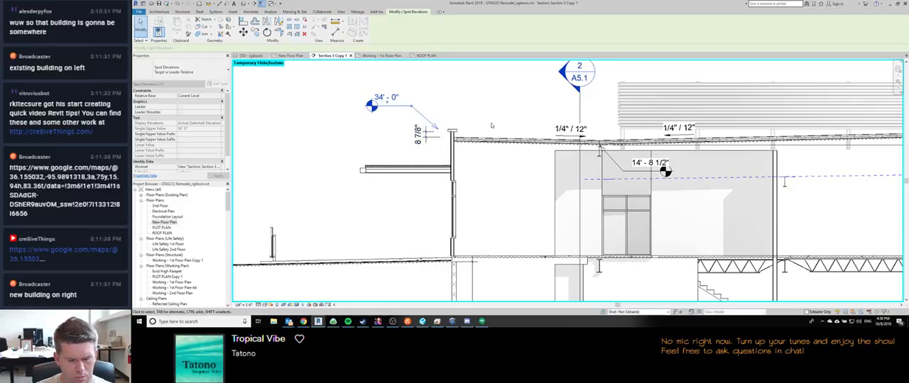
key(e)
key(l)
click(454, 130)
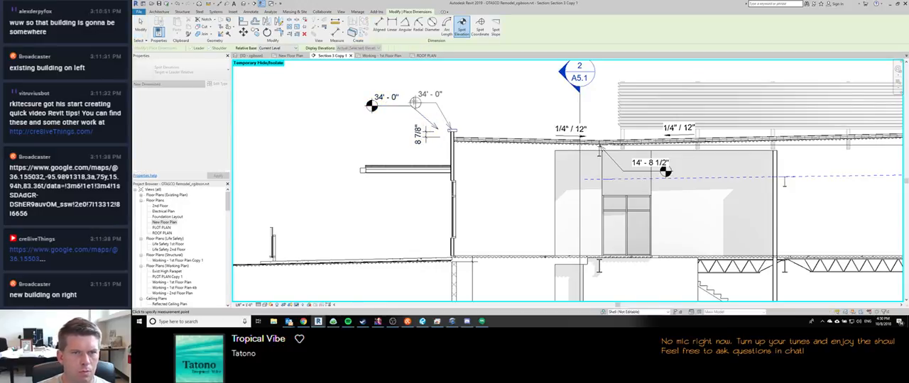
key(Escape)
key(Escape)
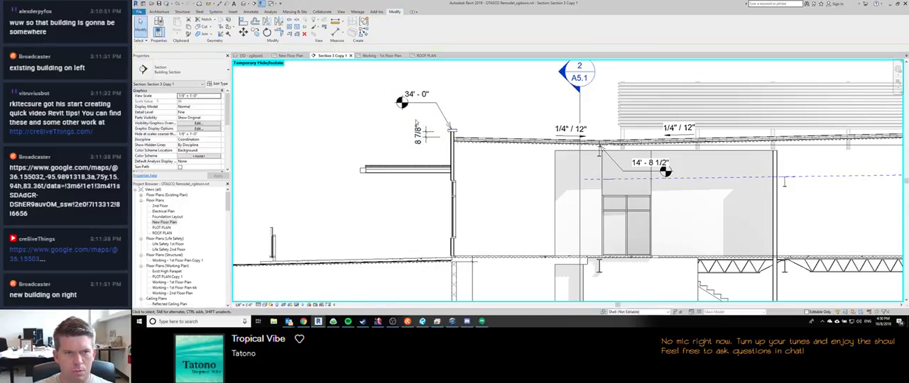
Step: Add the text note TOP OF LOW PARAPET in 1/16" Blue beneath the low parapet's spot elevation
key(t)
key(x)
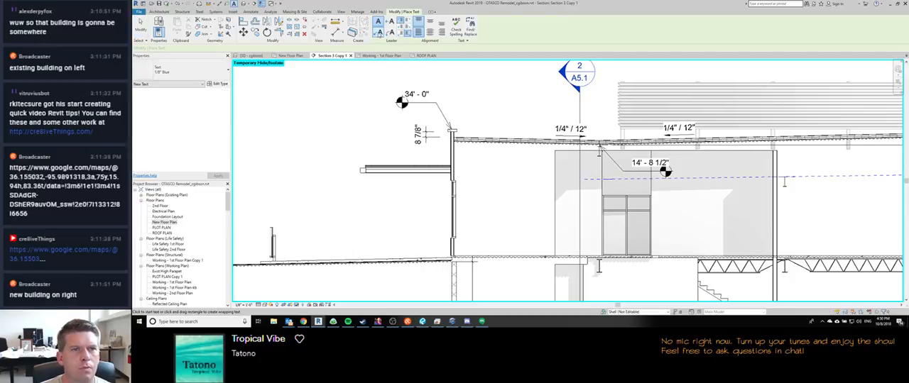
click(181, 71)
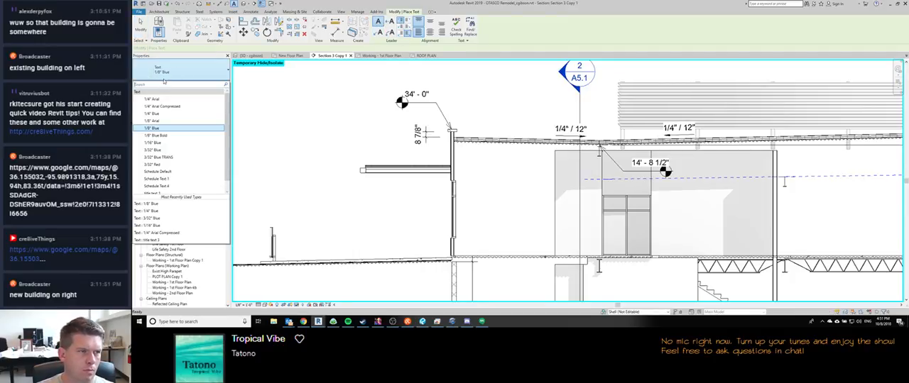
click(155, 142)
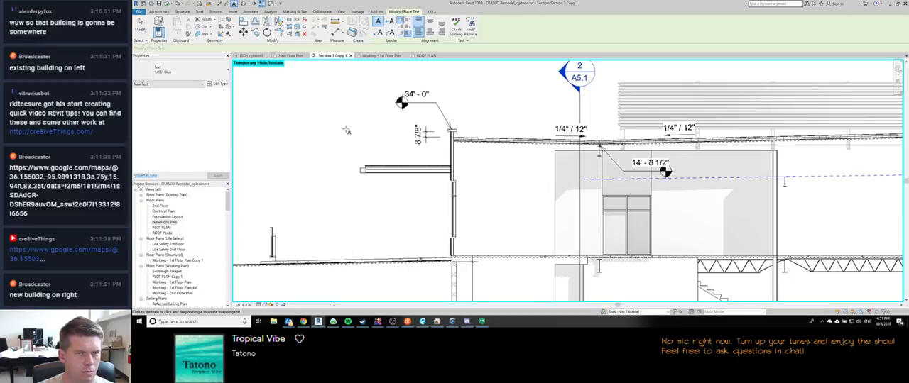
click(390, 116)
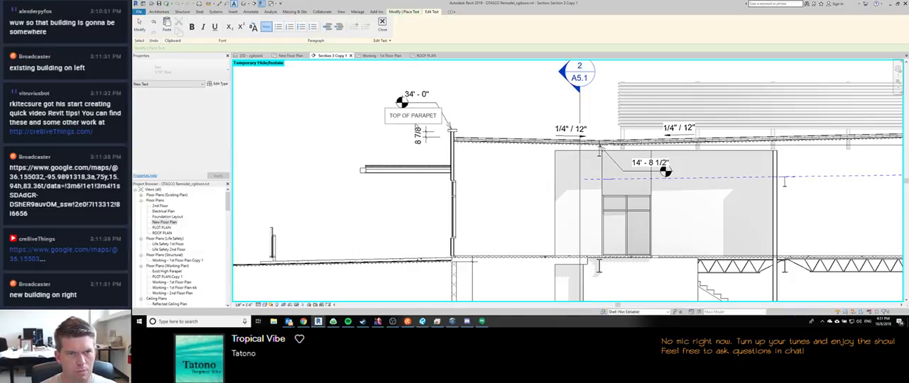
click(441, 96)
click(412, 118)
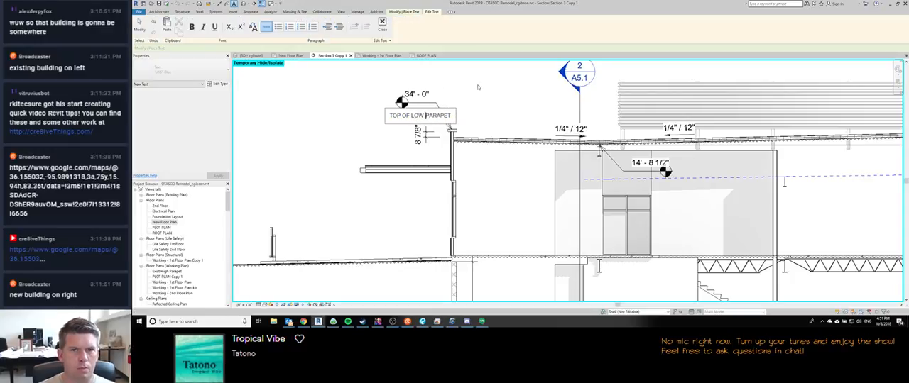
click(476, 89)
drag(385, 109, 364, 106)
key(Escape)
Step: Extend the low parapet's spot elevation shoulder past its note and move the 8 7/8" dimension to the roof side of the parapet
key(Escape)
click(401, 102)
drag(401, 102, 360, 102)
key(Escape)
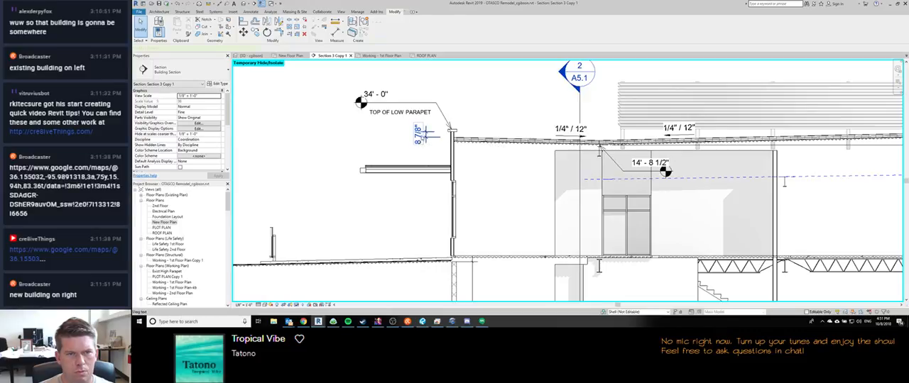
click(422, 133)
drag(422, 133, 478, 115)
key(Escape)
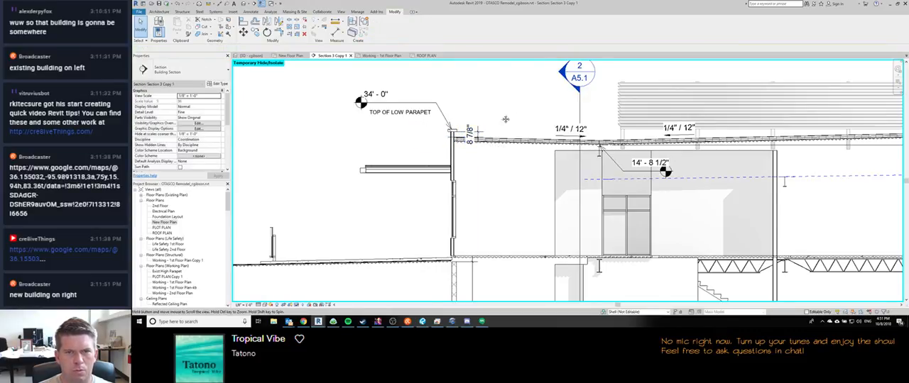
Step: Lengthen the shoulder of the 14'-8 1/2" spot elevation under the roof's low point to make room for a note
middle_drag(562, 132, 436, 137)
scroll(458, 146, down, 3)
scroll(507, 168, up, 1)
click(507, 166)
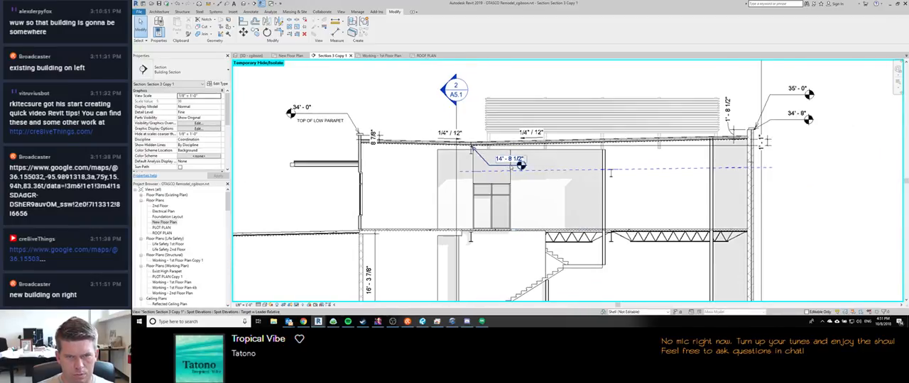
drag(521, 166, 539, 166)
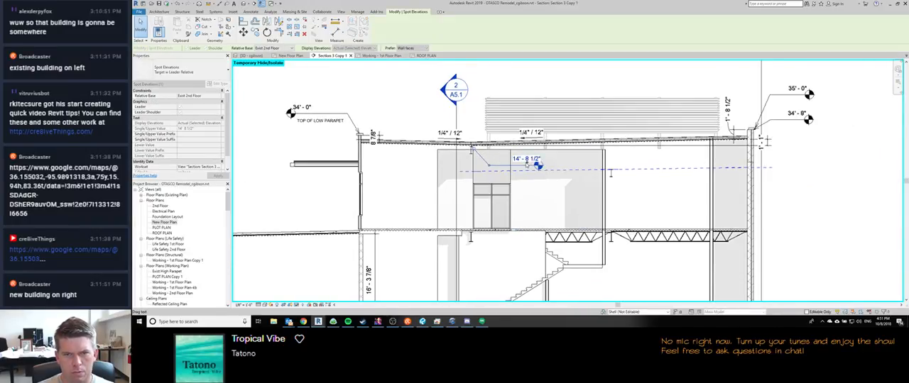
key(Escape)
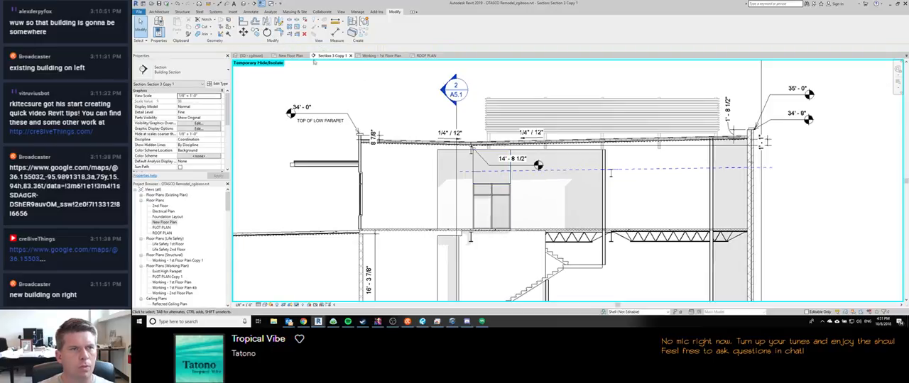
Step: Add the text note BOTTOM OF ROOF DECK beneath the 14'-8 1/2" spot elevation
key(t)
key(x)
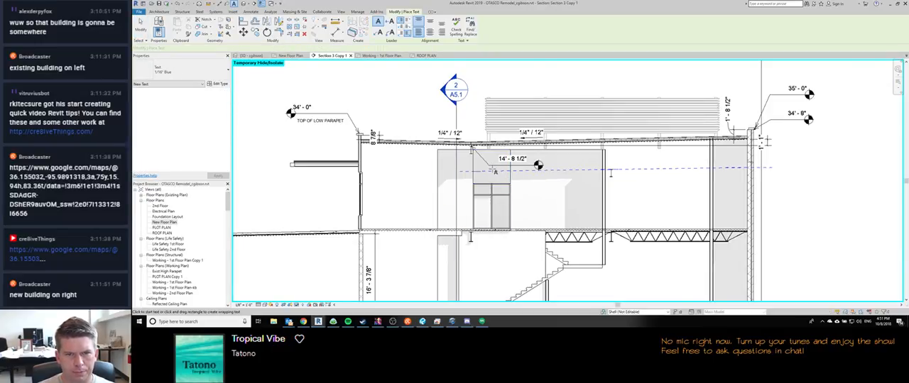
click(491, 169)
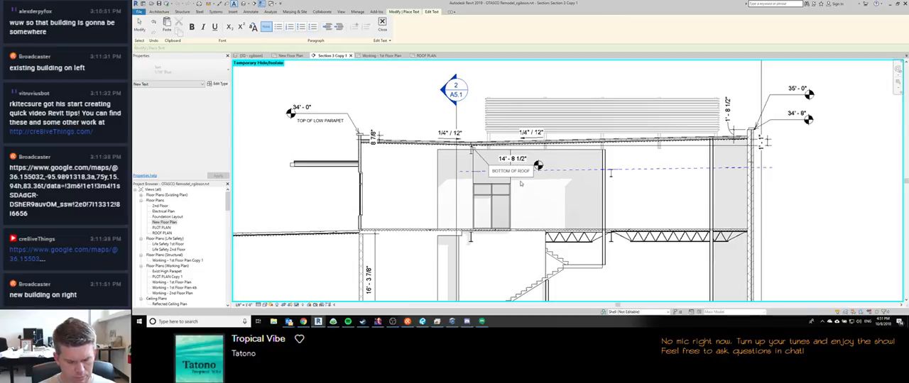
click(526, 190)
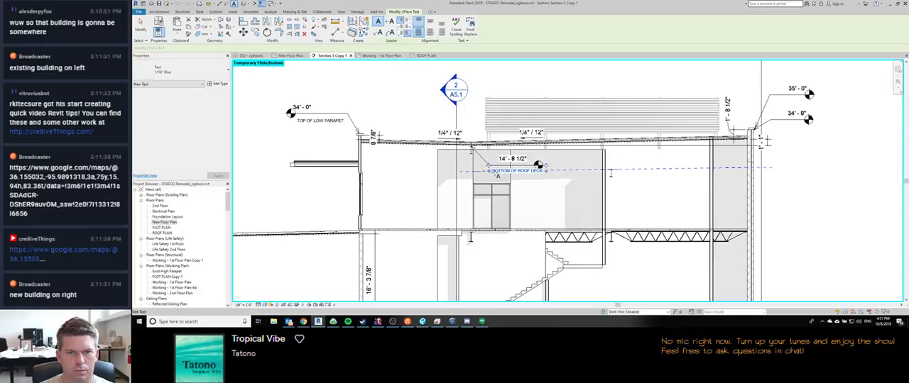
Step: Extend the shoulder of the 14'-8 1/2" spot elevation past the end of the BOTTOM OF ROOF DECK note
drag(487, 165, 551, 164)
key(Escape)
key(Escape)
click(529, 167)
key(Escape)
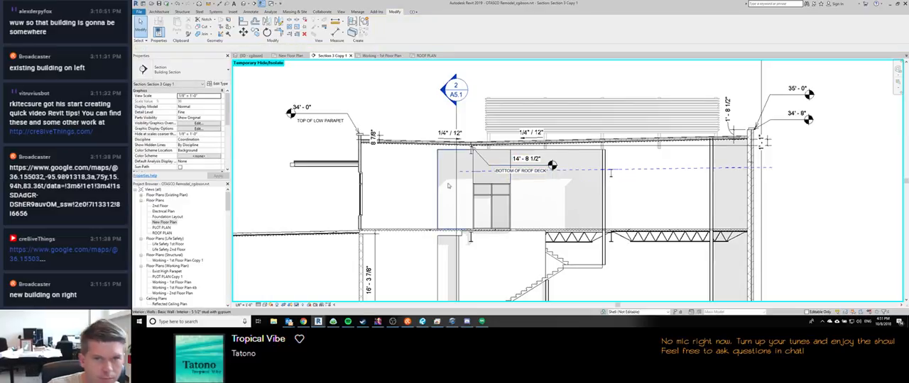
Step: Start a 1/16" Blue text note beneath BOTTOM OF ROOF DECK, with a two-segment leader from the area just under the roof's low point
scroll(468, 168, up, 3)
middle_drag(437, 171, 429, 170)
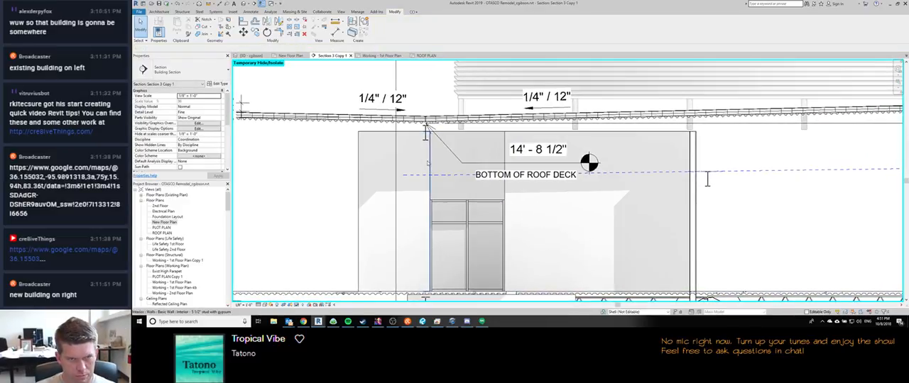
key(t)
key(x)
click(378, 27)
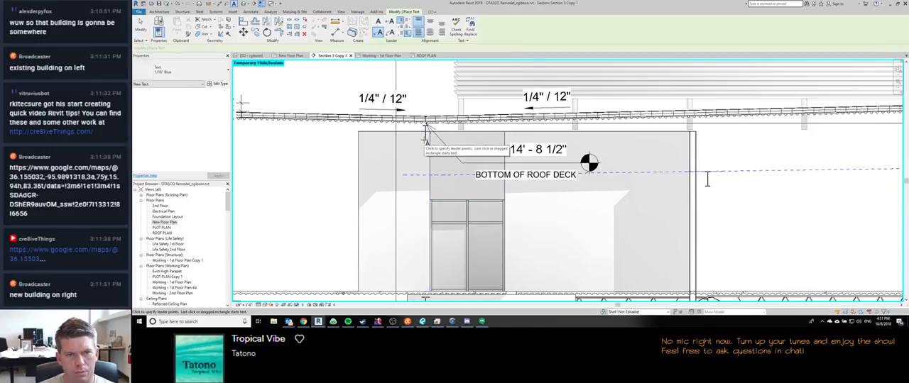
click(425, 135)
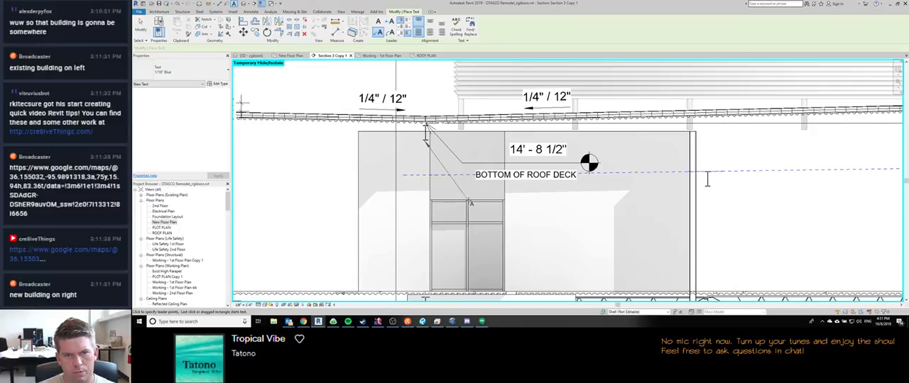
click(471, 202)
click(509, 204)
Step: Enter the leader note's text as WE WOULD LIKE THIS TO BE NO LESS THAN 13'-2" and finish the note
text(WE WOULD)
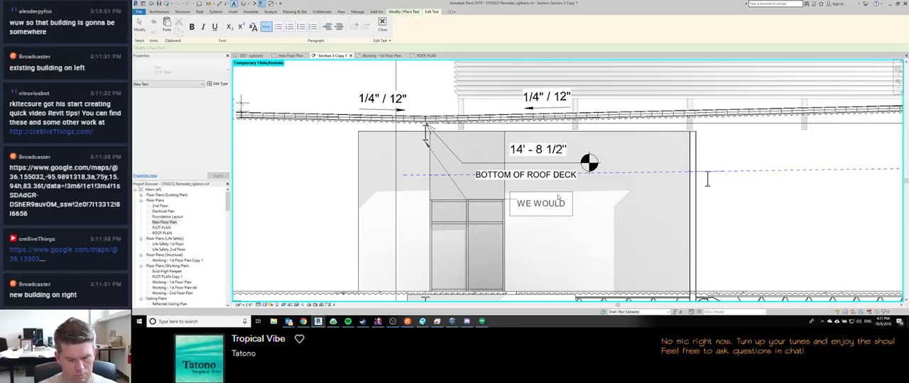
text( LIKE THIS TO BE NO)
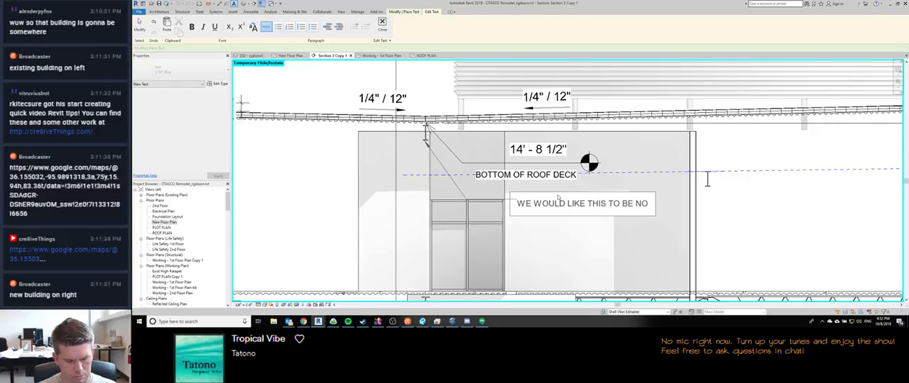
text( LESS THAN 13'2@)
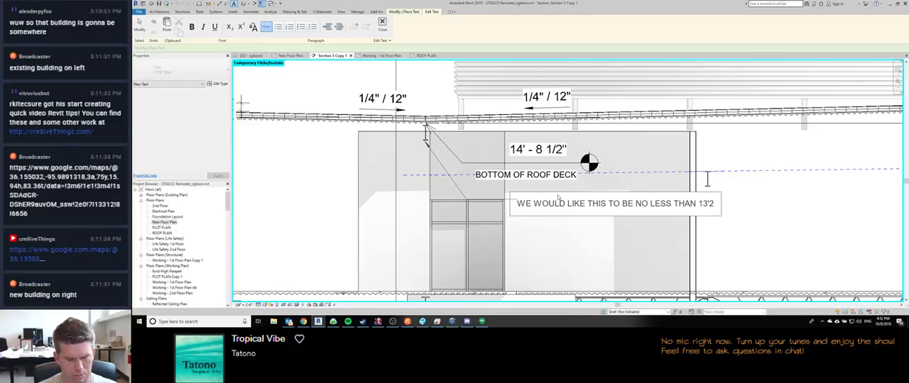
key(BackSpace)
key(BackSpace)
text(-2")
click(560, 226)
middle_drag(560, 226, 409, 217)
scroll(491, 231, down, 2)
key(Escape)
key(Escape)
scroll(409, 217, down, 2)
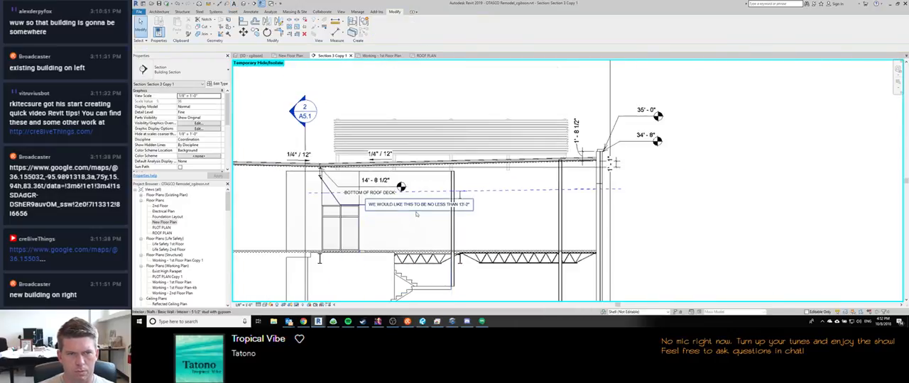
Step: Add the text note TOP OF PARAPET beneath the 35'-0" spot elevation at the high parapet
middle_drag(659, 168, 630, 175)
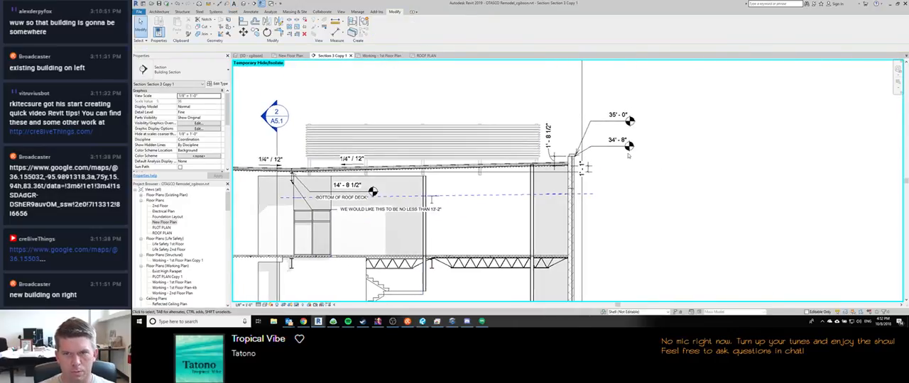
key(t)
key(x)
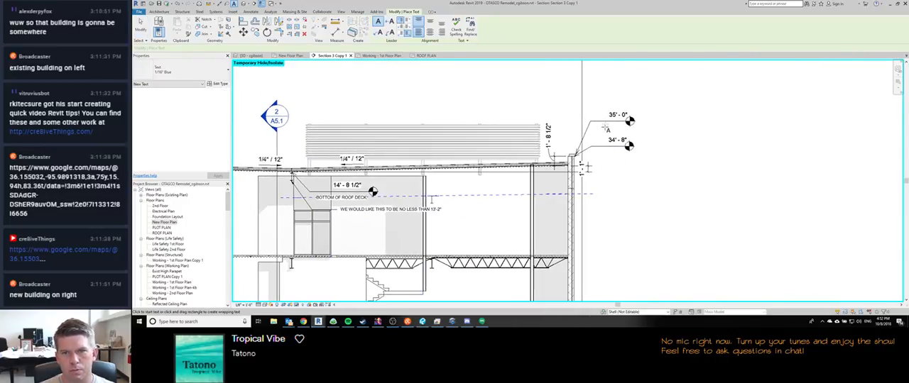
click(595, 124)
text(TOP OF PARAPET)
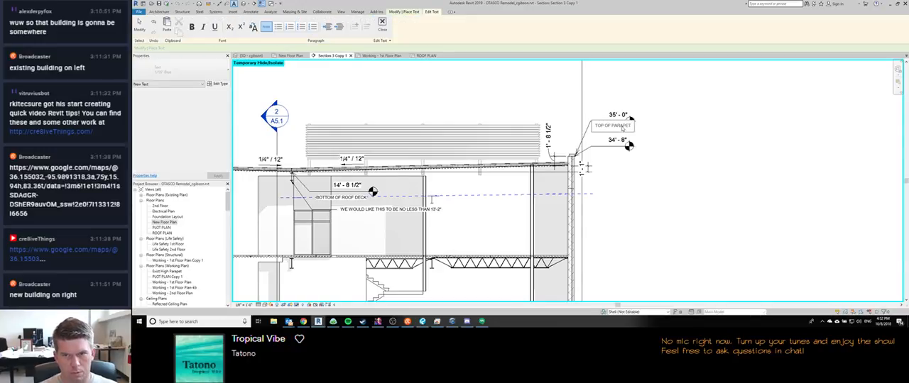
click(629, 159)
Step: Add the text note TOP OF MASONRY beneath the 34'-8" spot elevation
click(595, 151)
text(TOP OF MASONRY)
click(685, 139)
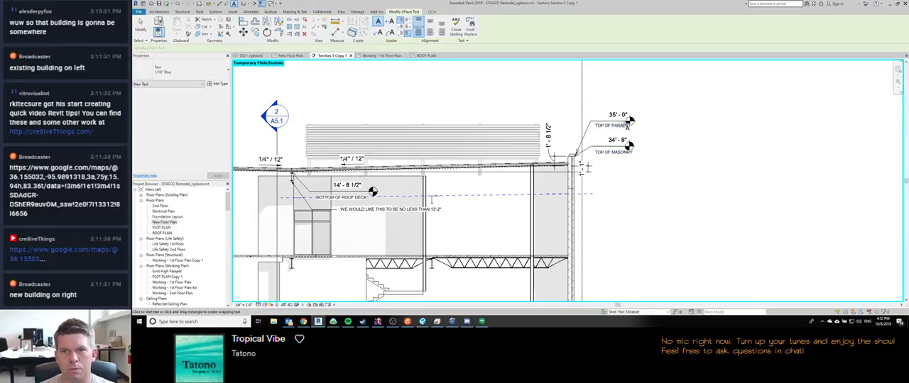
Step: Extend the shoulders of the 35'-0" and 34'-8" spot elevations past their notes
click(628, 121)
drag(629, 121, 638, 122)
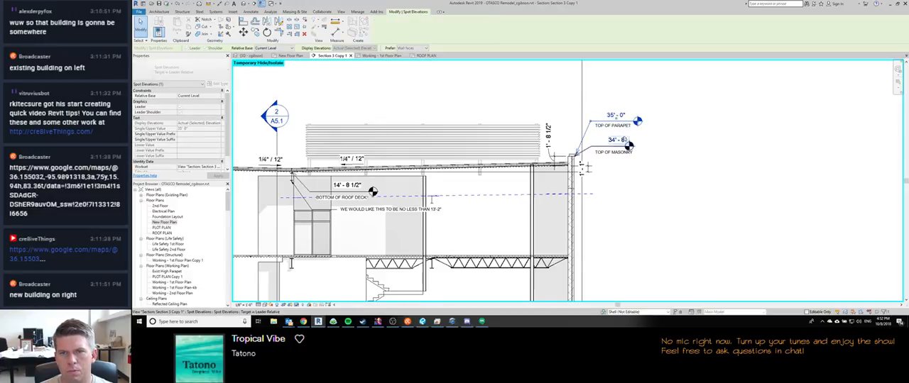
click(629, 145)
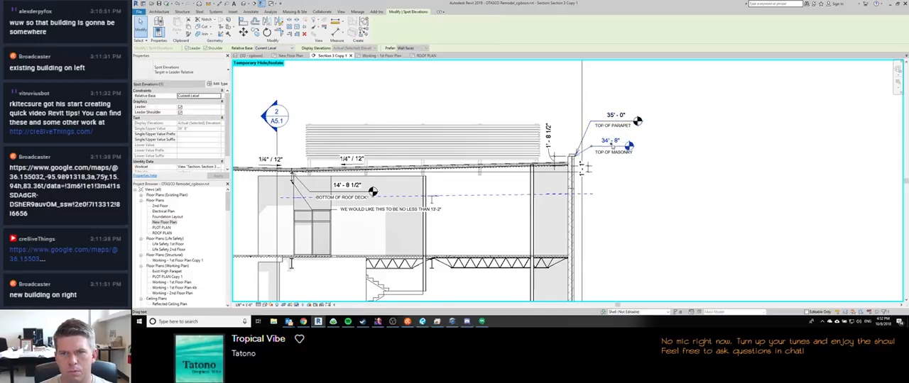
drag(630, 146, 638, 147)
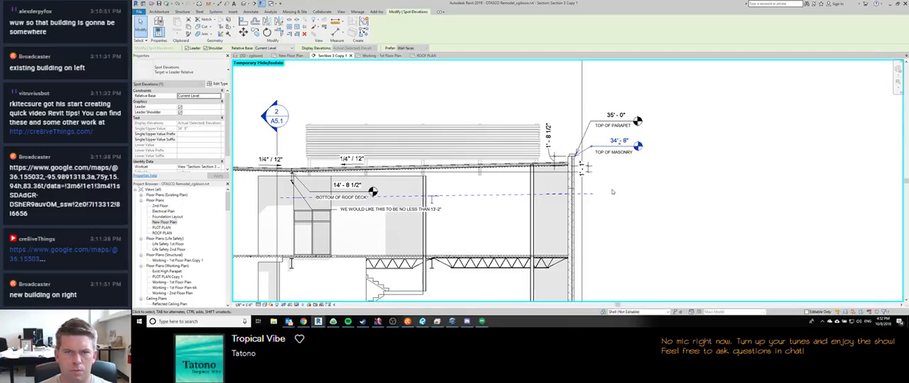
Step: Add the suffix FROM TOP OF MASONRY TO BOTTOM OF DECK to the 1'-8 1/2" dimension at the high parapet
click(548, 135)
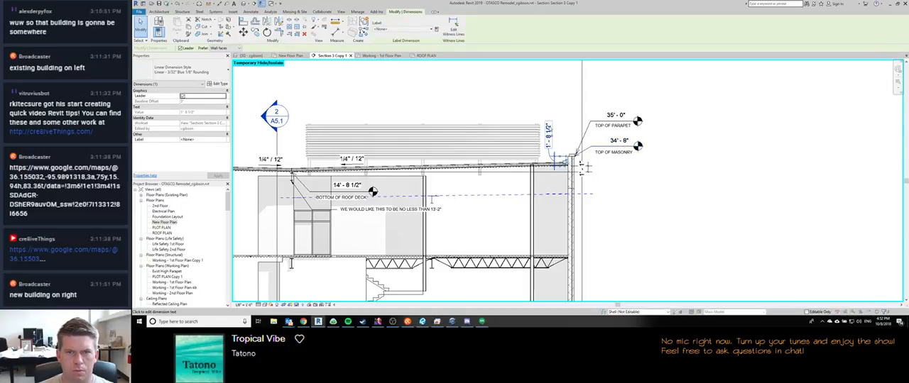
double_click(547, 135)
text(FROM TOP OF MASONRY TO BOTTOM OF RECK)
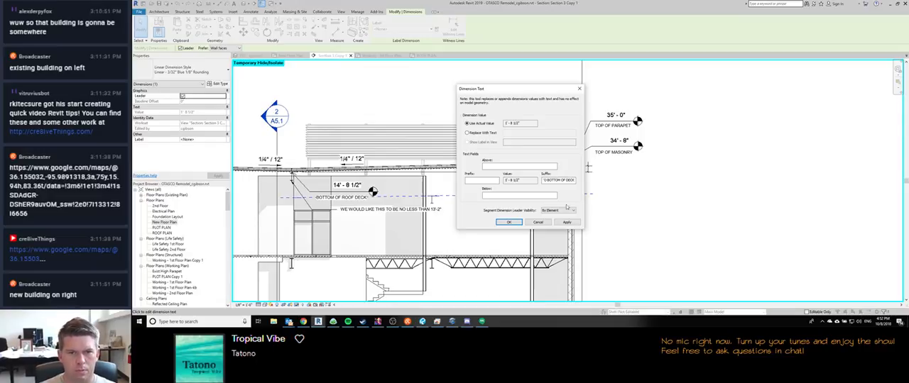
click(509, 222)
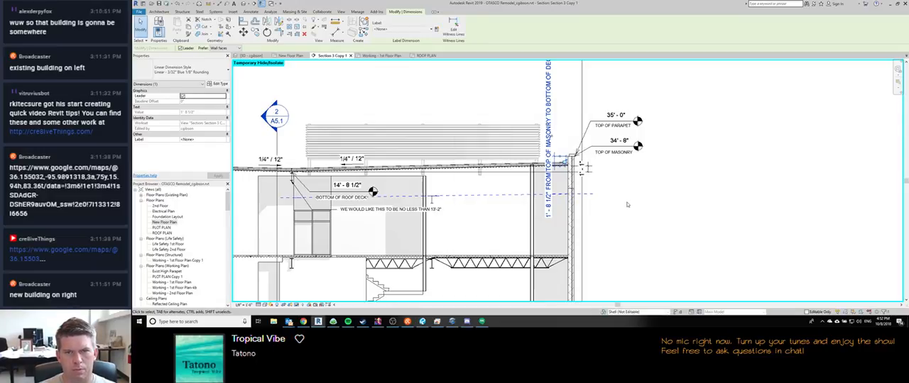
Step: Move the 1'-8 1/2" dimension's text up above the roof and the 1'-1" dimension's text down outside the wall
scroll(514, 263, down, 3)
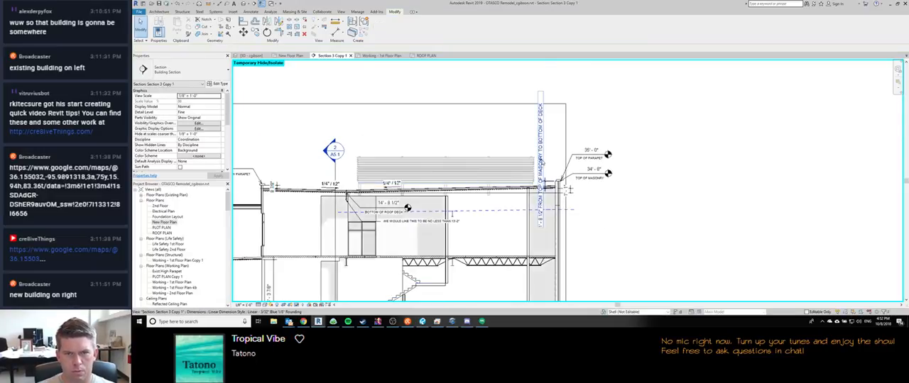
drag(533, 145, 534, 106)
click(569, 194)
drag(570, 193, 582, 231)
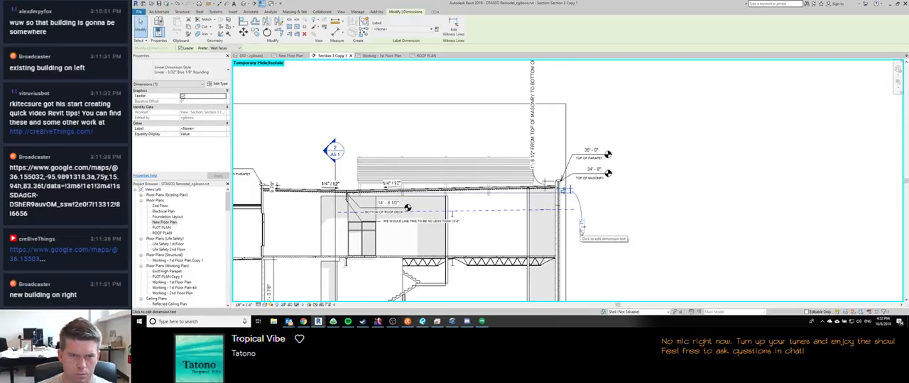
Step: Add DELTA FROM HIGH TO LOW @ BOTTOM OF DECK below the 1'-1" dimension's value and reposition its text outside the wall
click(582, 229)
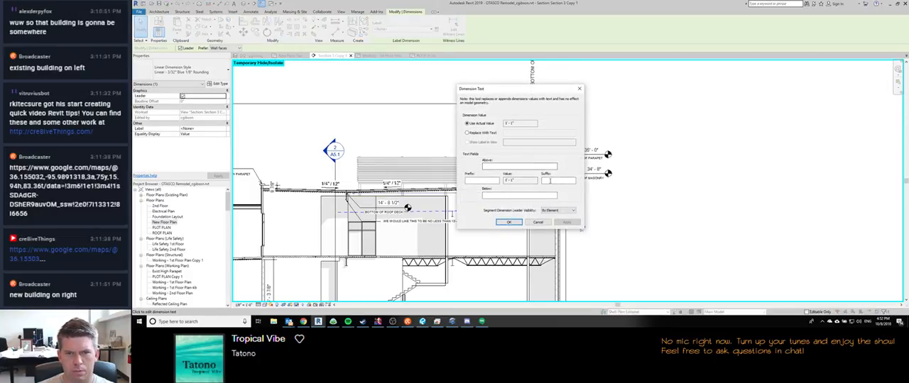
click(528, 196)
text(DIFF)
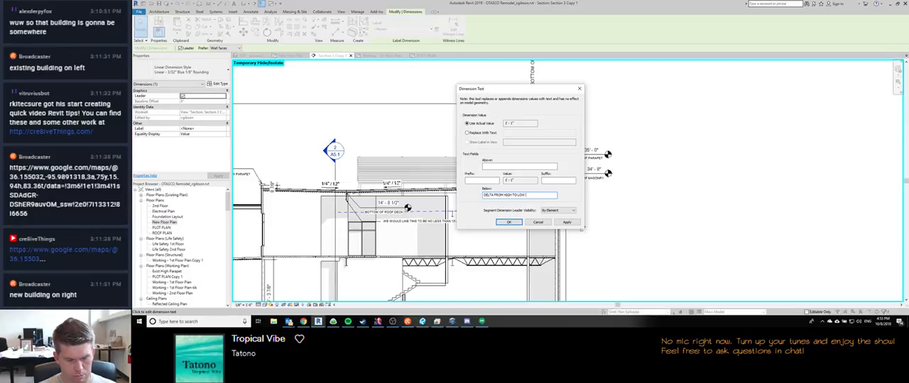
text(M OF DECK)
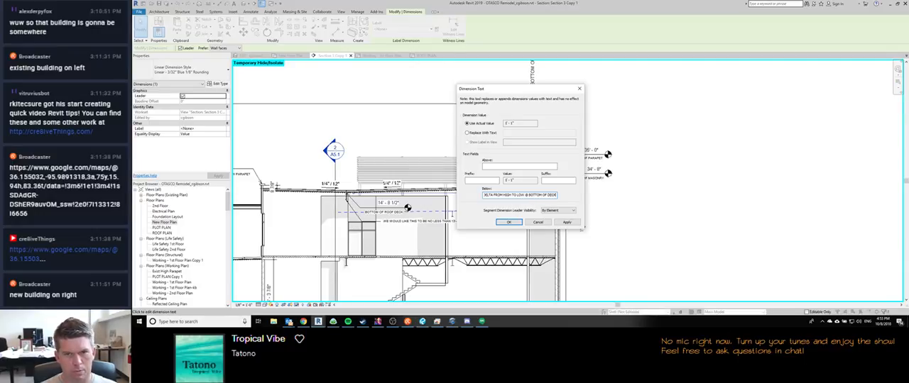
click(510, 223)
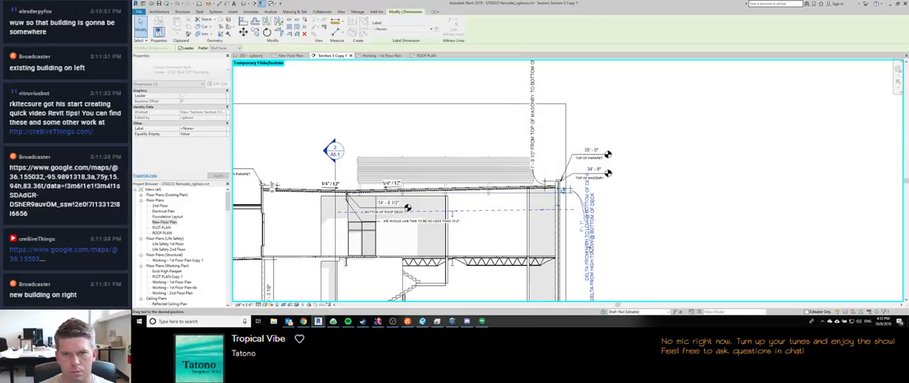
middle_drag(623, 235, 657, 209)
scroll(657, 209, down, 3)
click(664, 206)
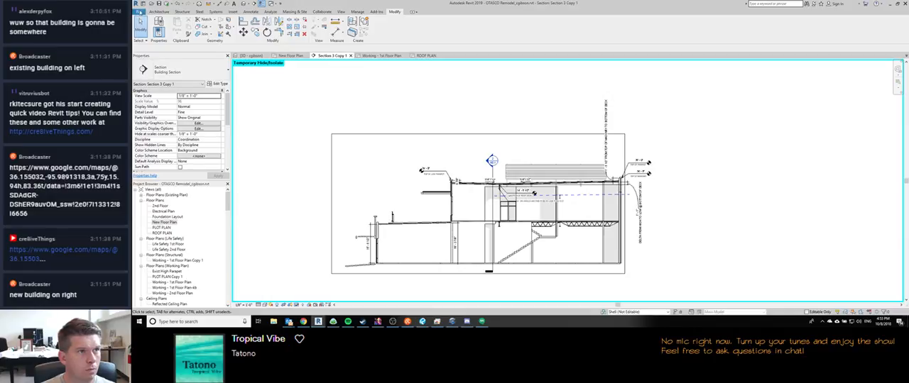
Step: Check the stream chat and the RealLifeComics social-media and venting channels in Discord for new messages, and return to the Revit section
click(407, 321)
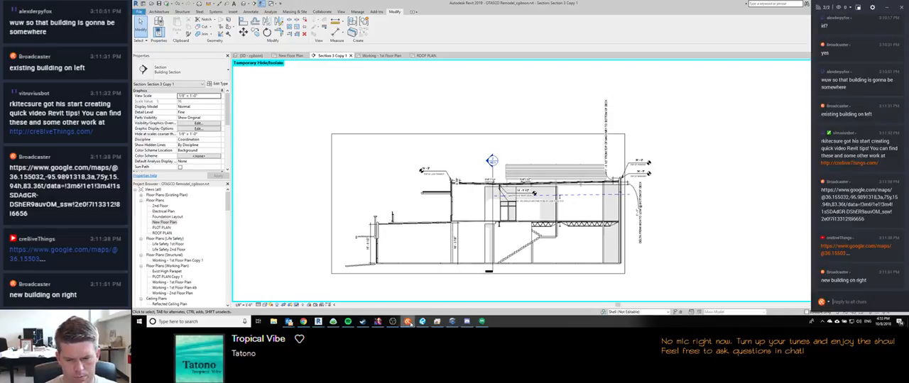
click(889, 7)
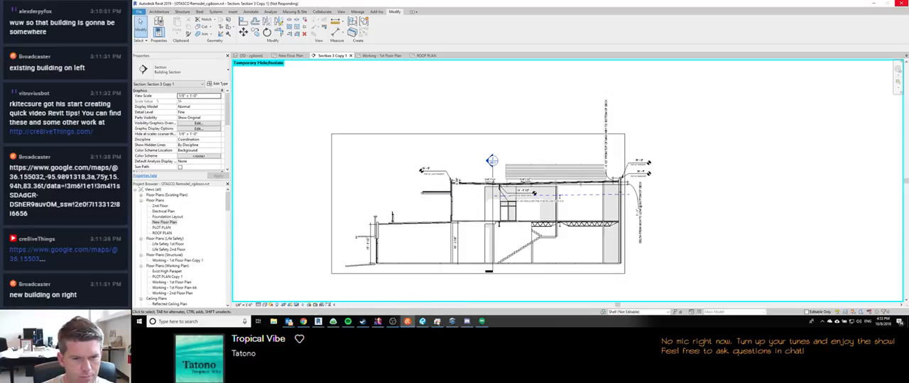
click(466, 321)
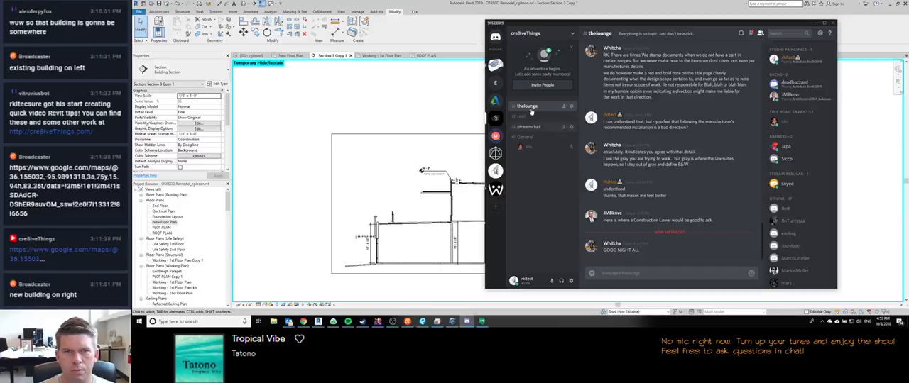
click(497, 66)
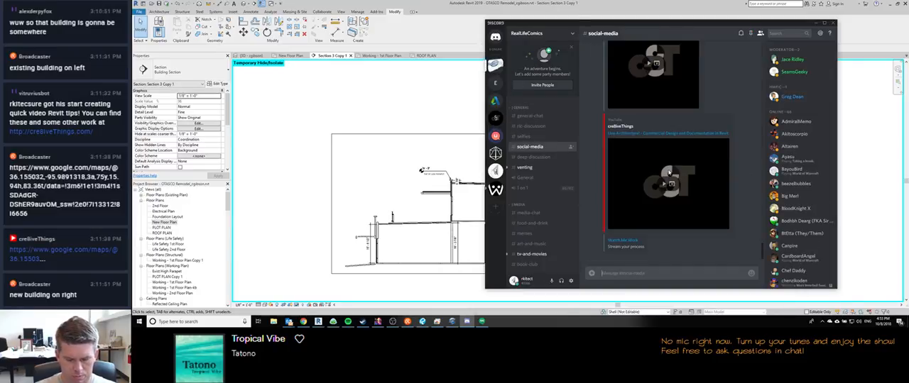
key(XF86AudioLowerVolume)
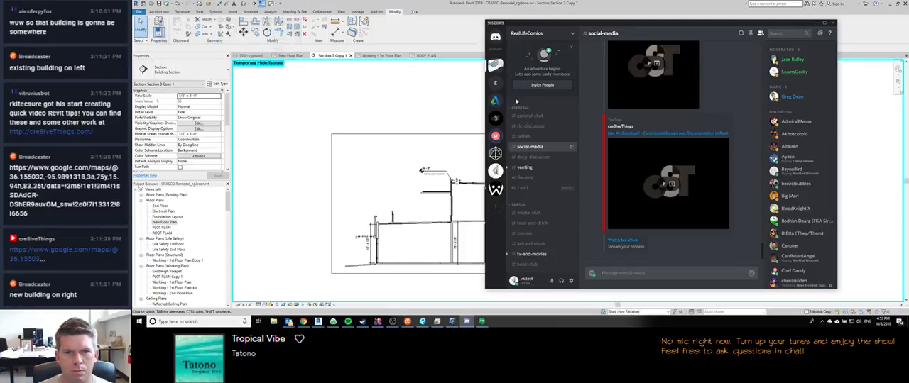
click(525, 167)
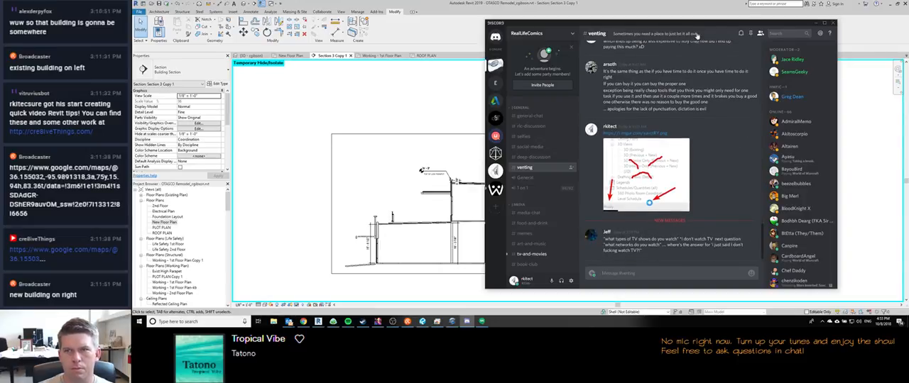
click(721, 7)
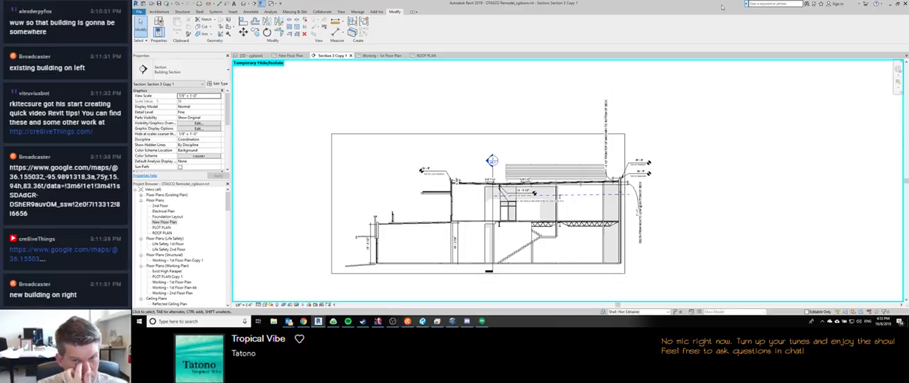
scroll(461, 246, up, 2)
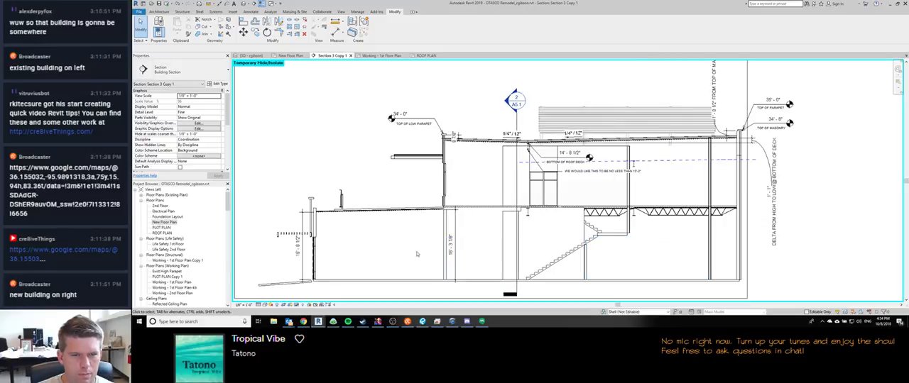
scroll(435, 250, down, 1)
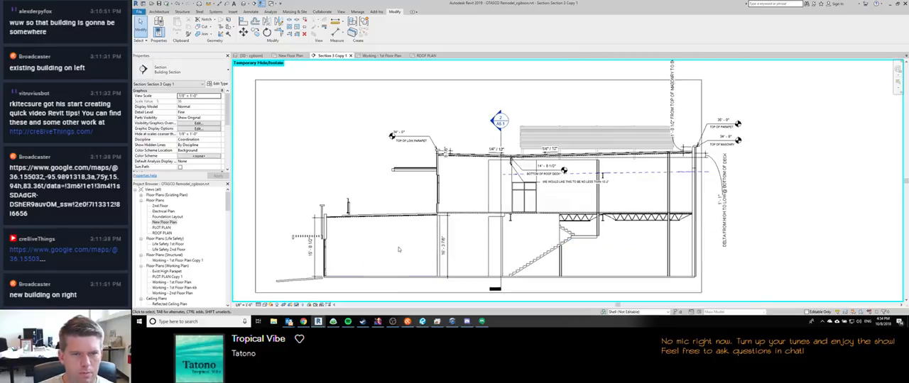
click(445, 244)
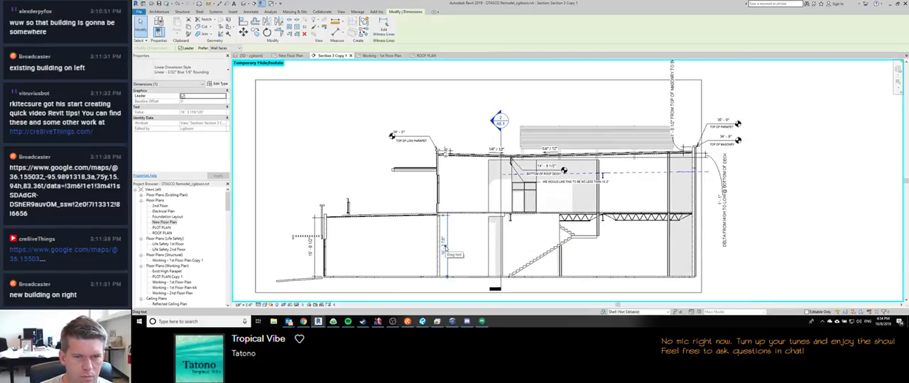
double_click(443, 245)
click(483, 195)
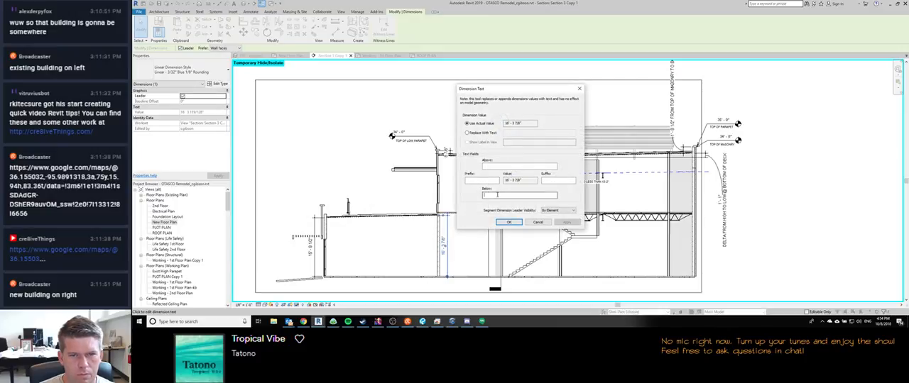
text(BOTTOM OF)
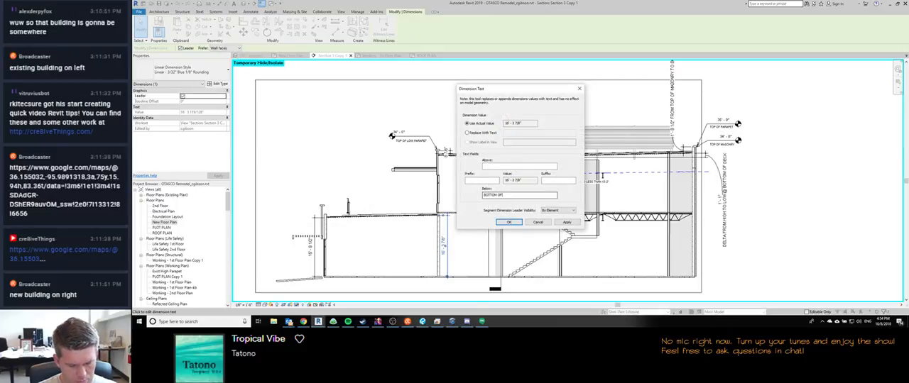
text( DECK @ TERRACE)
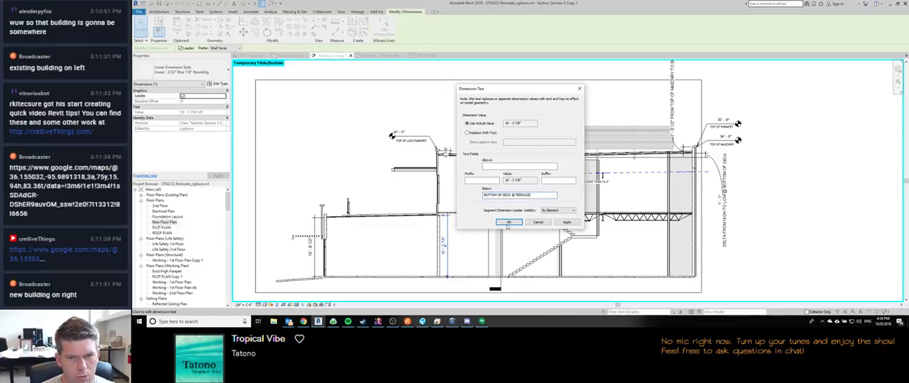
click(541, 224)
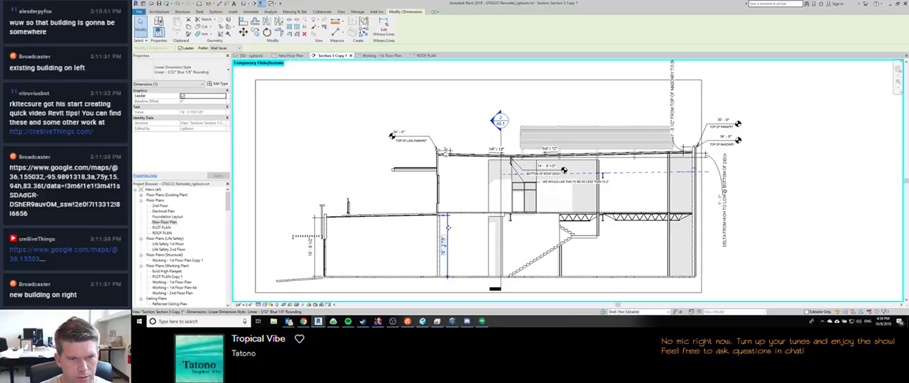
Step: Delete the 16'-3 7/8" vertical dimension at the interior wall and inspect the floor deck where it meets the terrace roof
click(449, 230)
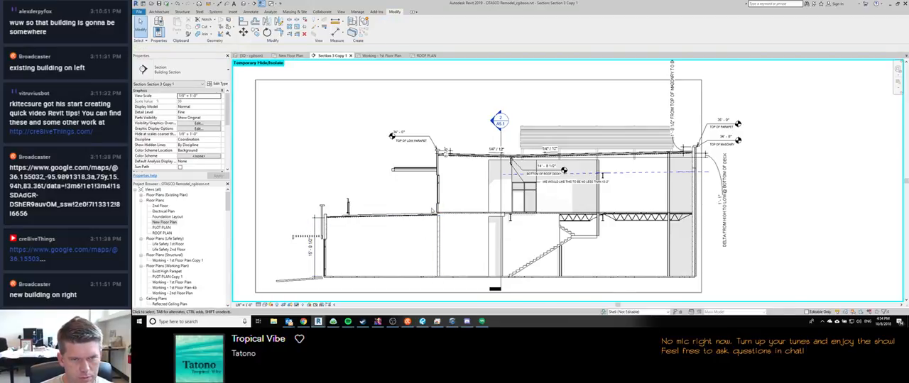
scroll(438, 214, up, 3)
scroll(448, 222, up, 2)
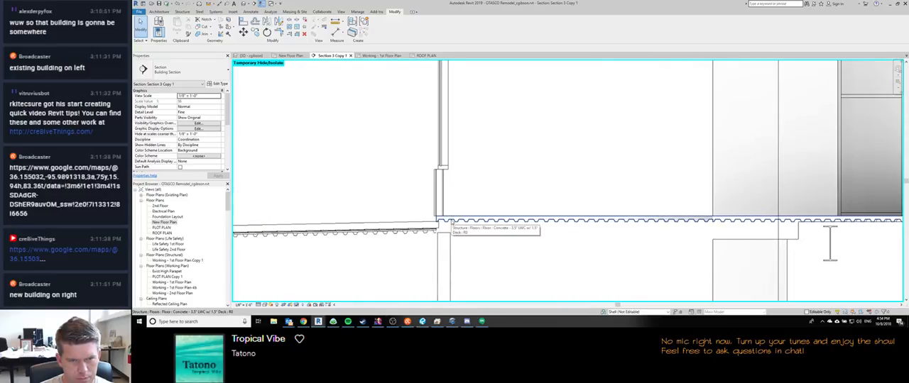
scroll(449, 221, down, 4)
scroll(449, 222, down, 1)
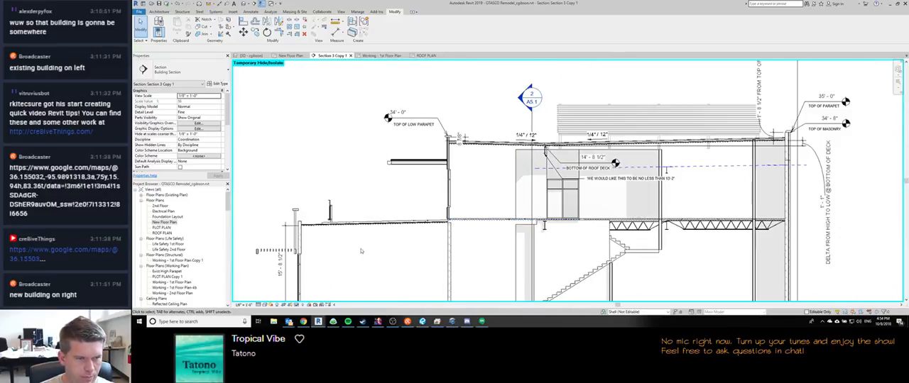
Step: Add BOTTOM OF DECK @ TERRACE & EXT WALL below the value of the 15'-8 1/2" dimension at the terrace's exterior wall
middle_drag(294, 272, 317, 228)
double_click(304, 220)
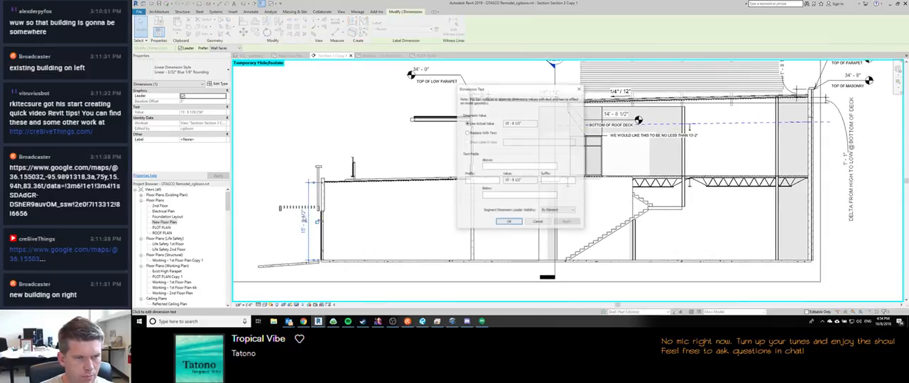
text(BOTTOM OF DECK @ TERRACE)
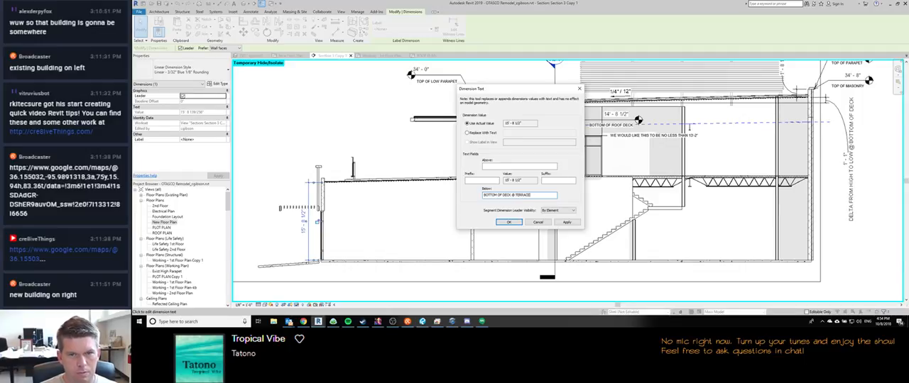
text(WALL)
key(Return)
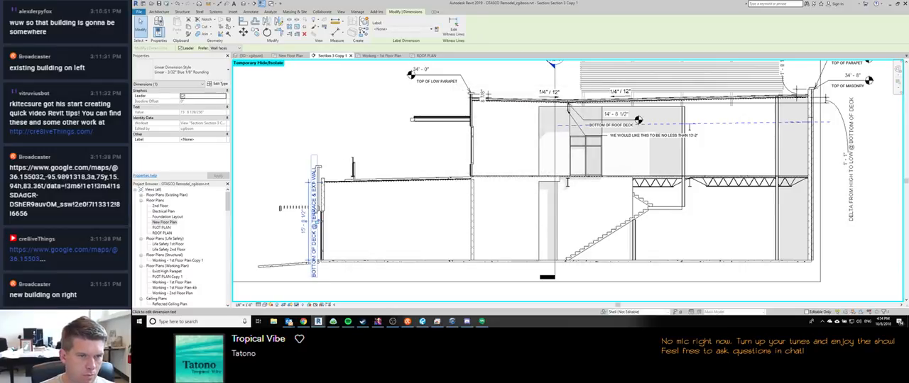
click(294, 134)
scroll(294, 134, down, 1)
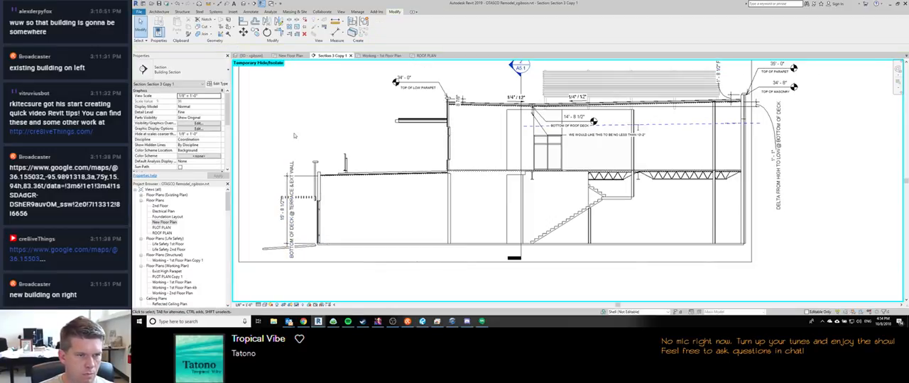
middle_drag(398, 224, 379, 218)
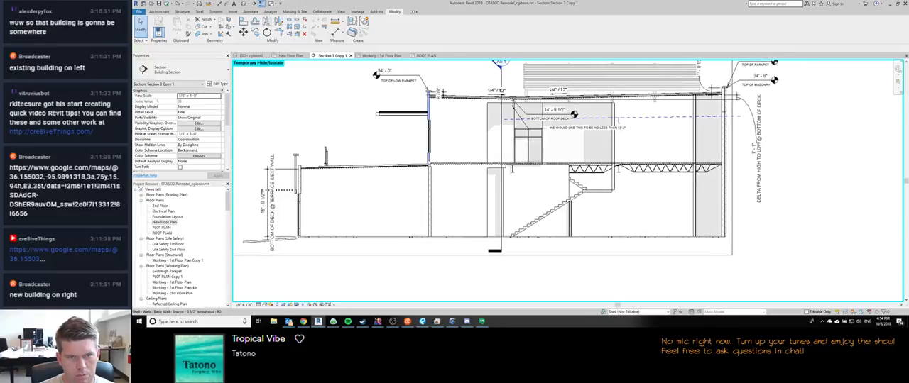
scroll(425, 161, up, 1)
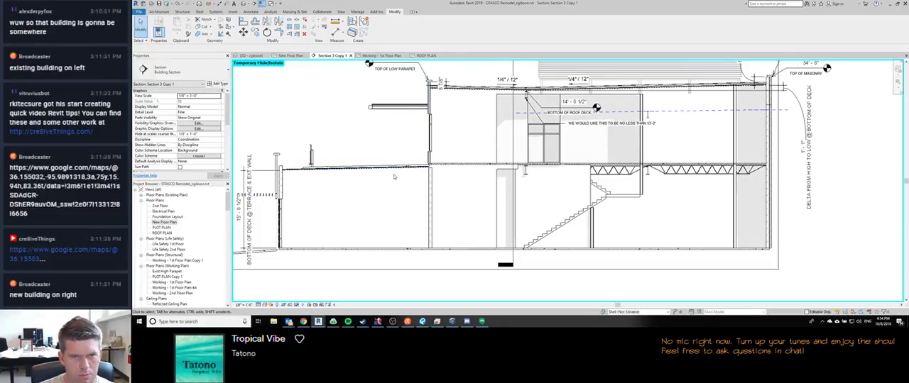
scroll(394, 176, down, 2)
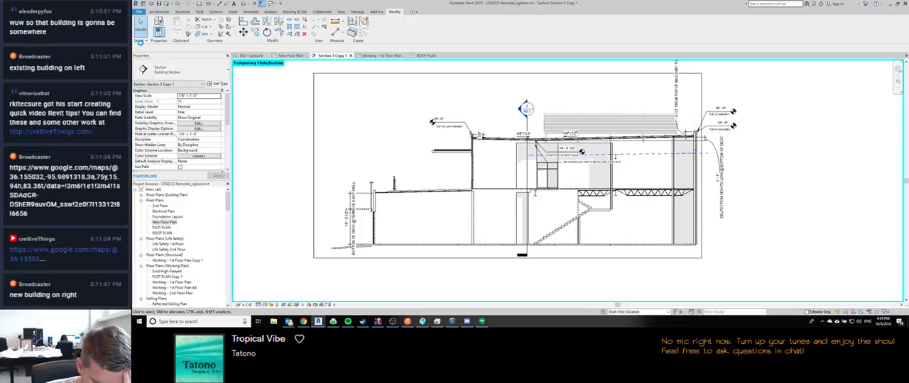
click(139, 12)
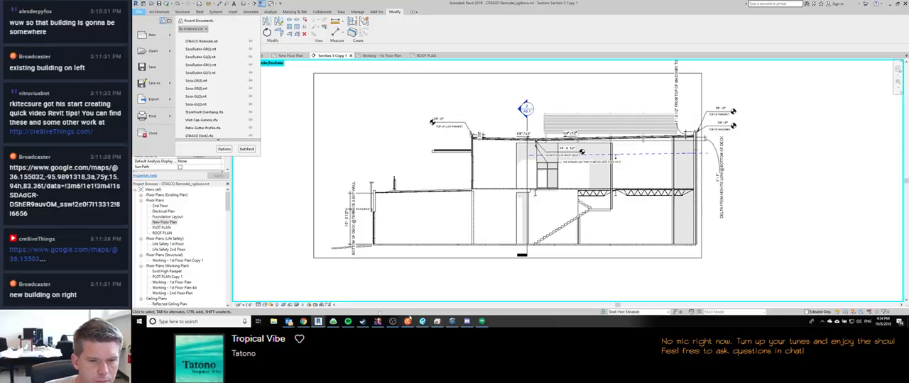
click(482, 322)
click(483, 322)
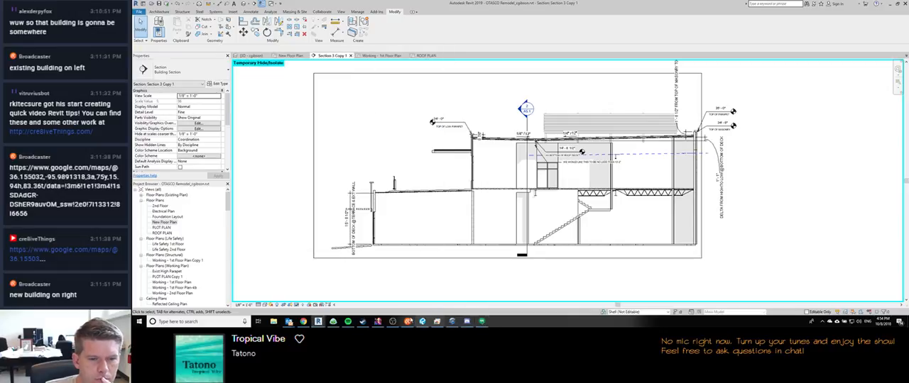
click(392, 322)
click(392, 321)
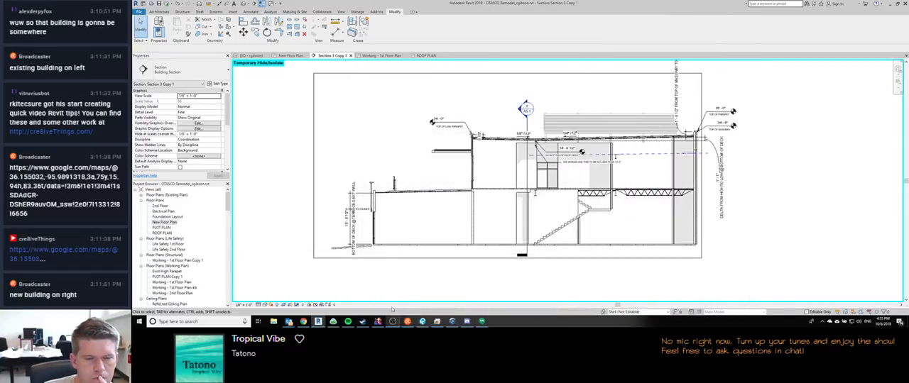
mouse_move(407, 322)
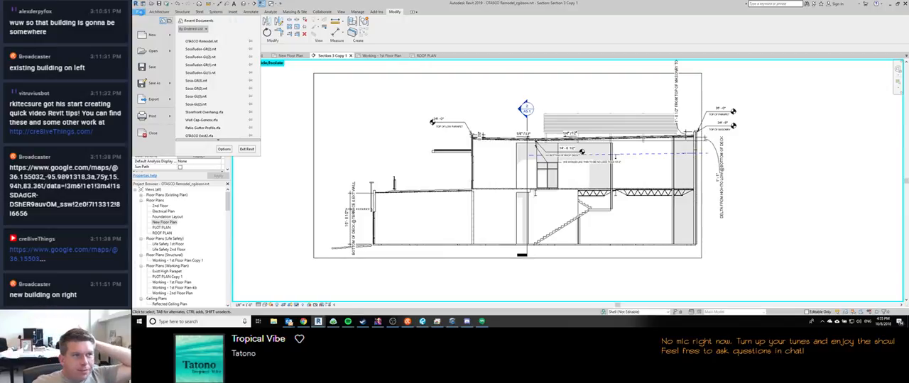
mouse_move(153, 100)
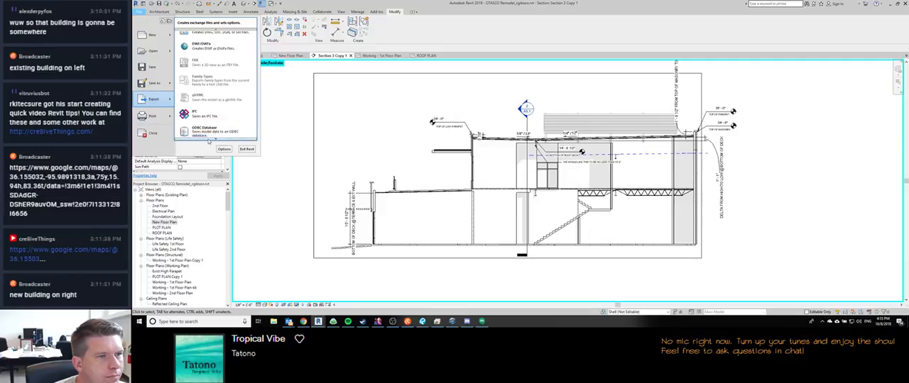
mouse_move(213, 95)
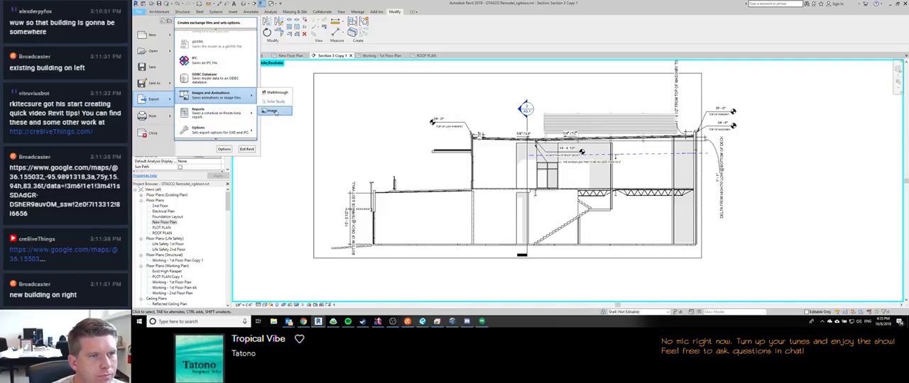
click(272, 111)
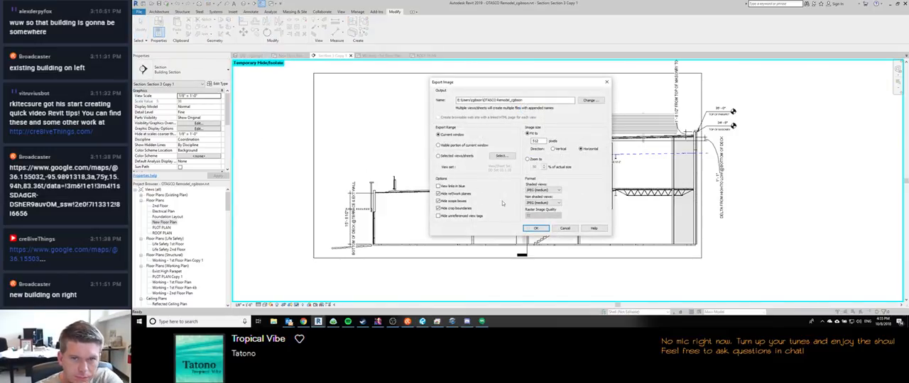
click(564, 228)
Step: Preview the section's Bluebeam PDF print of the current window and set the print zoom to Fit to page
scroll(757, 170, down, 1)
middle_drag(756, 184, 725, 203)
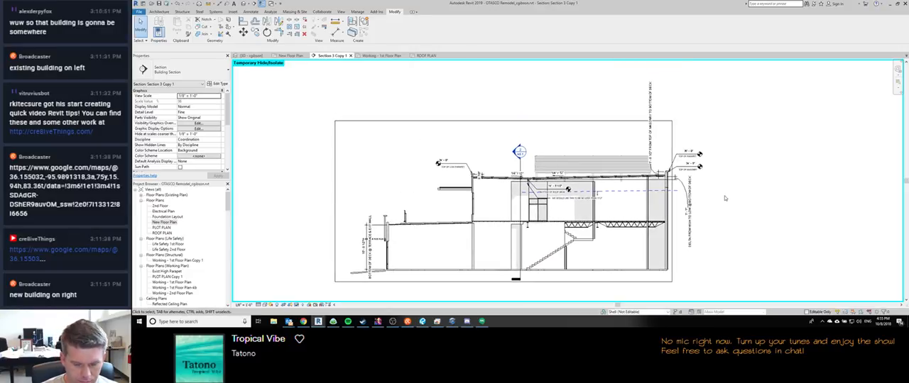
key(ctrl+p)
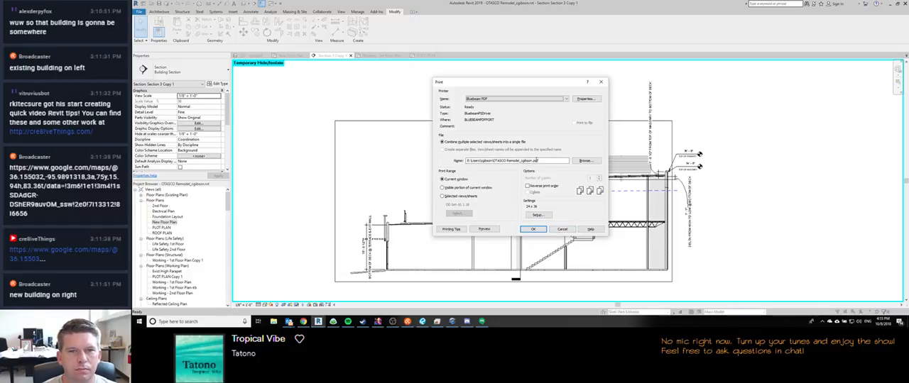
click(493, 228)
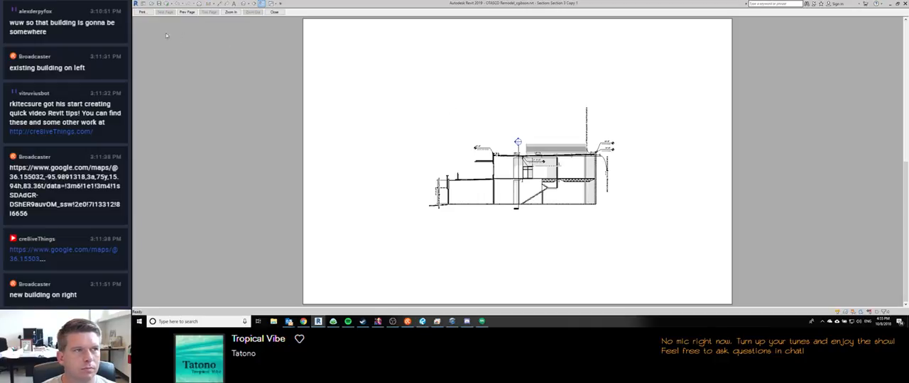
click(142, 12)
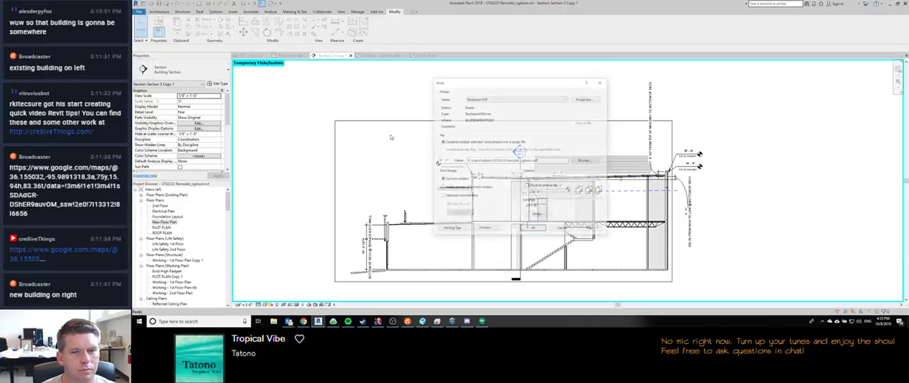
click(531, 215)
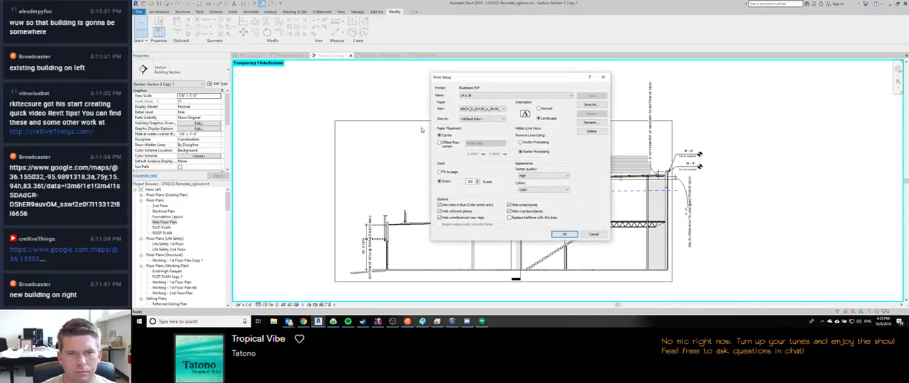
click(445, 173)
click(564, 235)
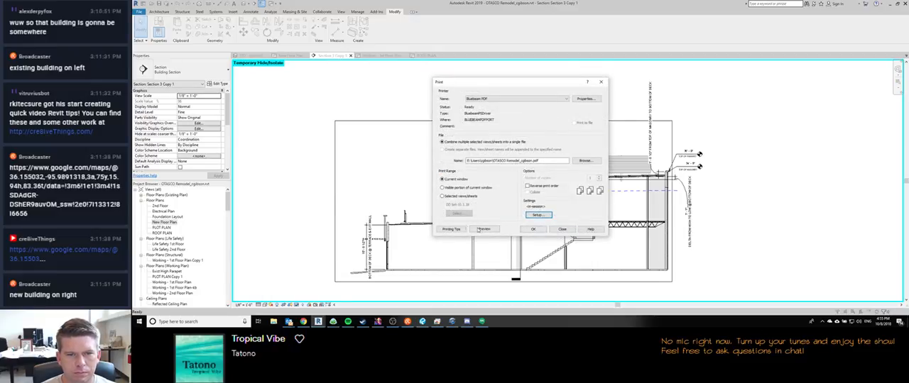
Step: Check the section's fitted print preview up close and print it to PDF with the Temporary Hide/Isolate mode left on
click(487, 232)
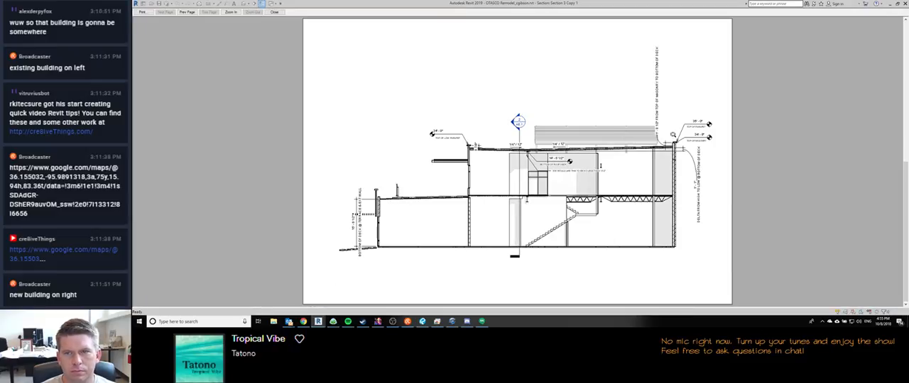
click(686, 136)
click(521, 123)
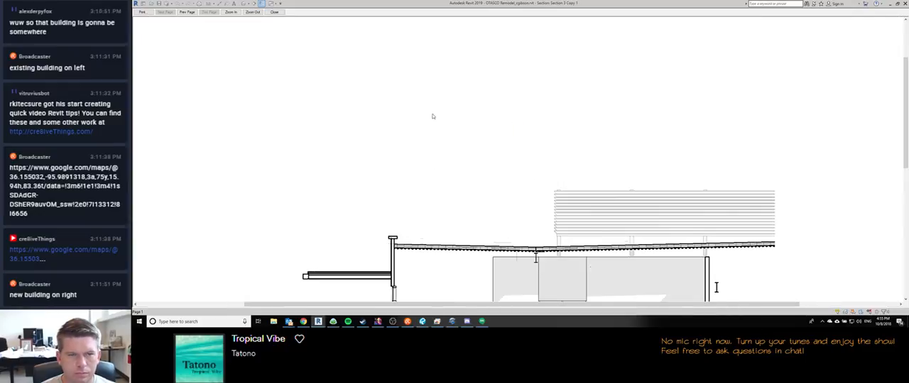
click(145, 12)
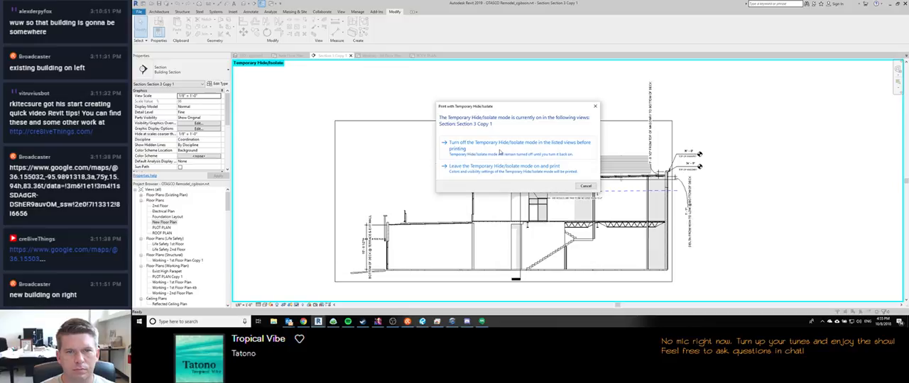
click(500, 171)
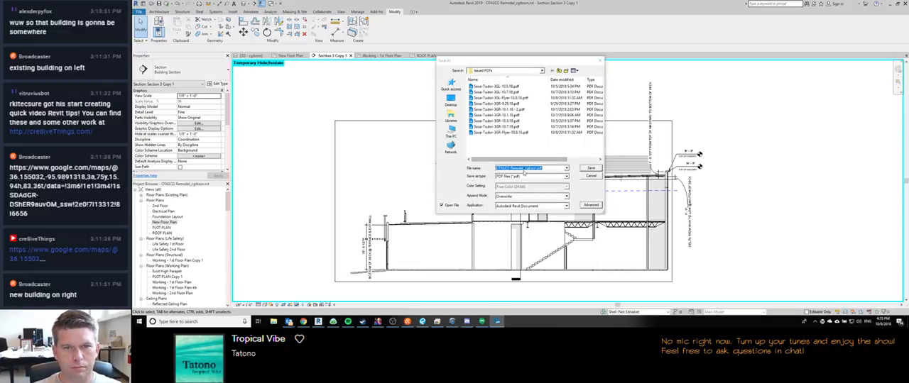
Step: Browse the section PDF's save location to the Issued PDFs folder of the OTASCO Remodel project
click(561, 72)
click(561, 72)
click(561, 72)
click(561, 72)
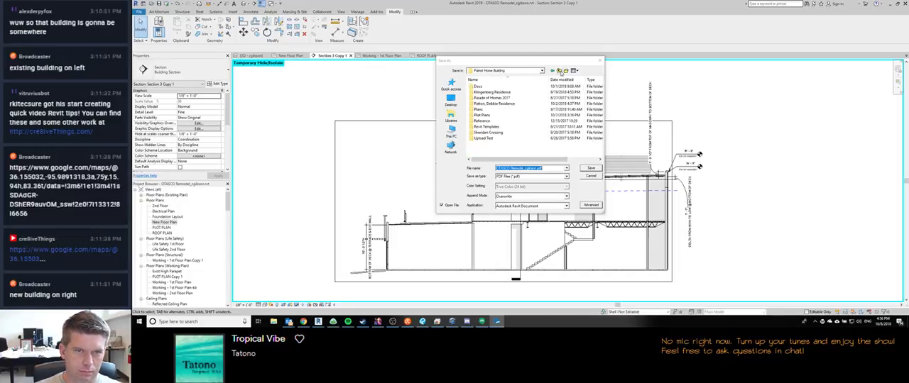
click(561, 72)
click(488, 115)
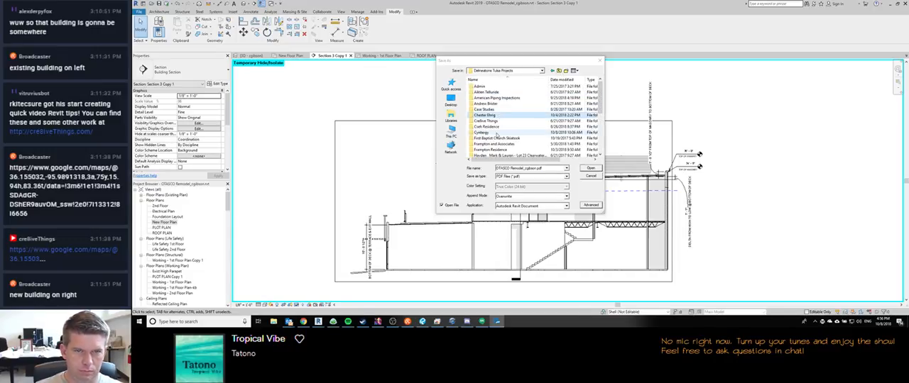
double_click(496, 128)
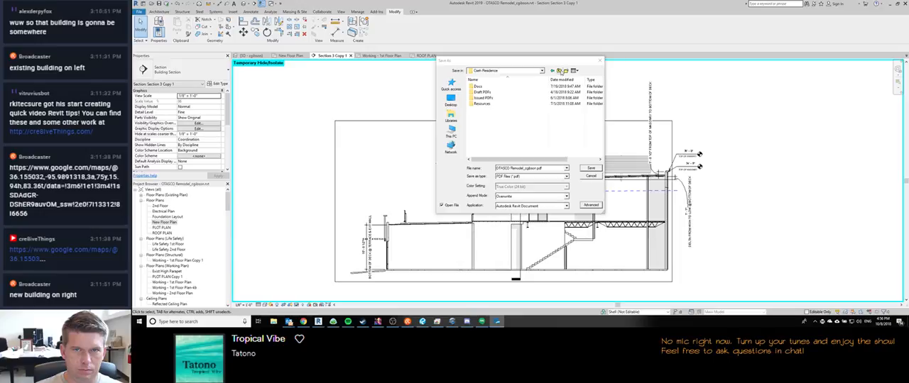
click(561, 71)
double_click(487, 115)
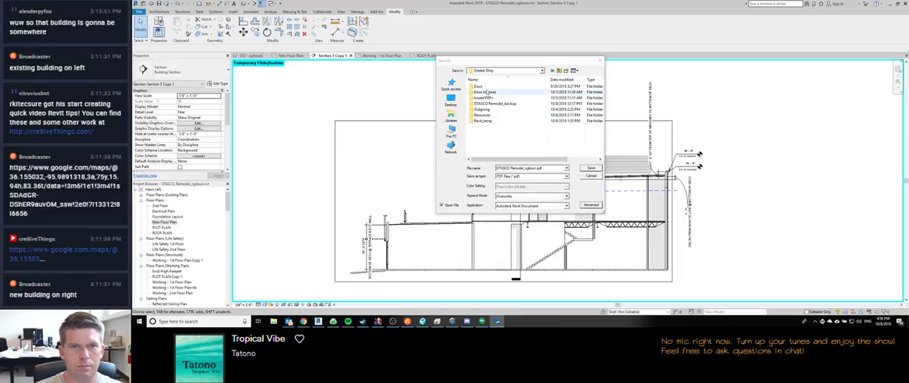
double_click(485, 98)
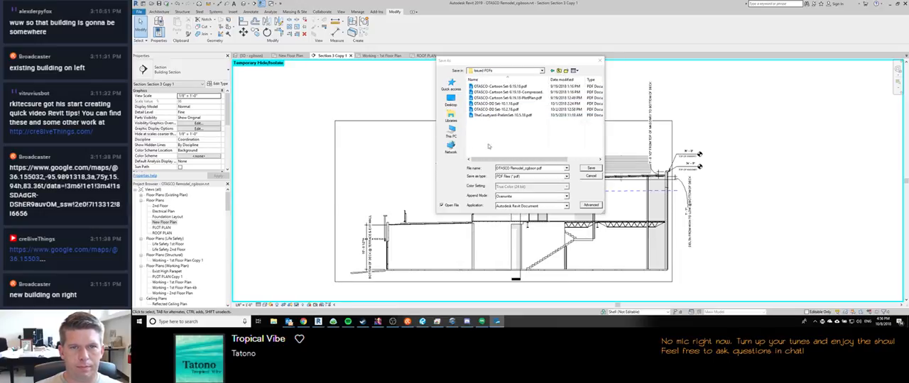
Step: Name the section PDF TheCourtyard-Structural Heights-10.8.18 and save it in the Issued PDFs folder
drag(545, 169, 486, 171)
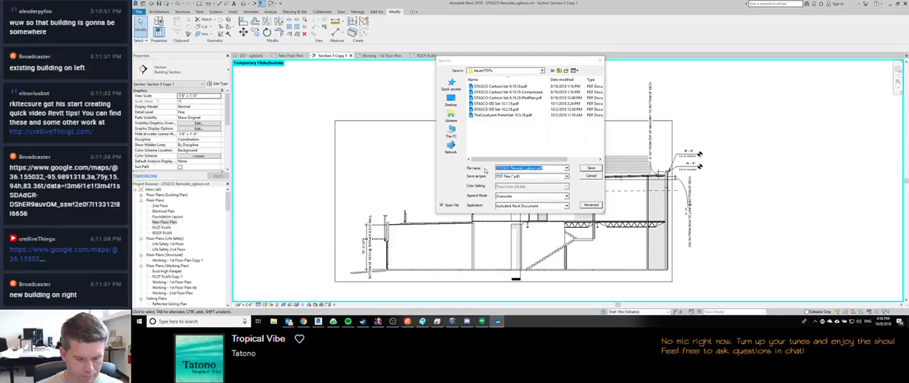
text(tHE)
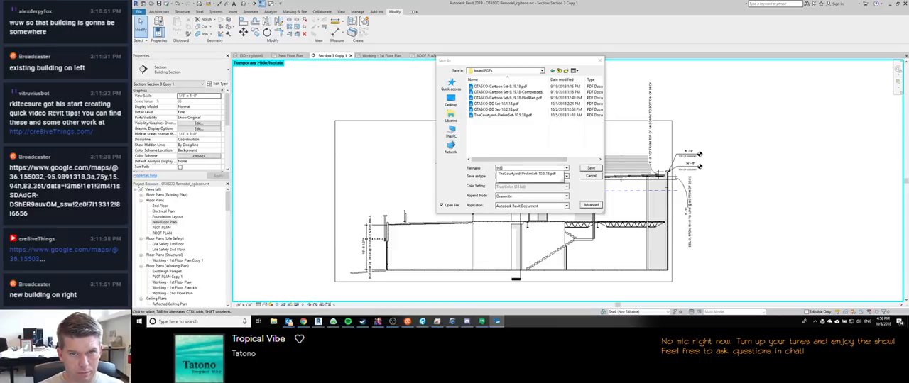
key(BackSpace)
key(BackSpace)
key(BackSpace)
text(TheC)
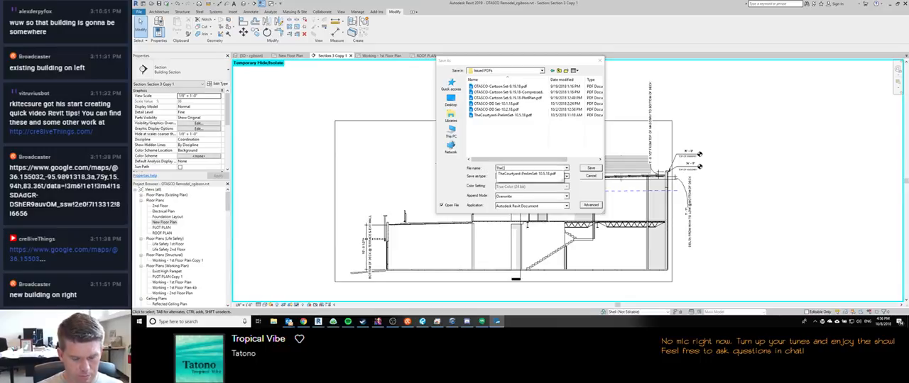
text(ourtyard-S)
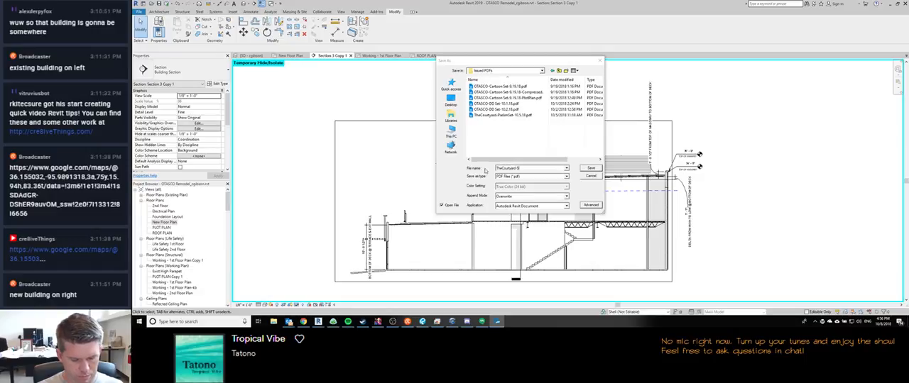
text(tructural Heights-10.8.18)
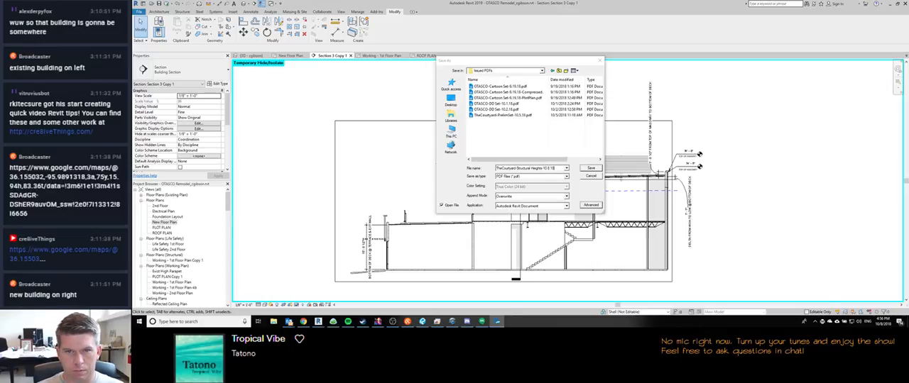
key(ctrl+a)
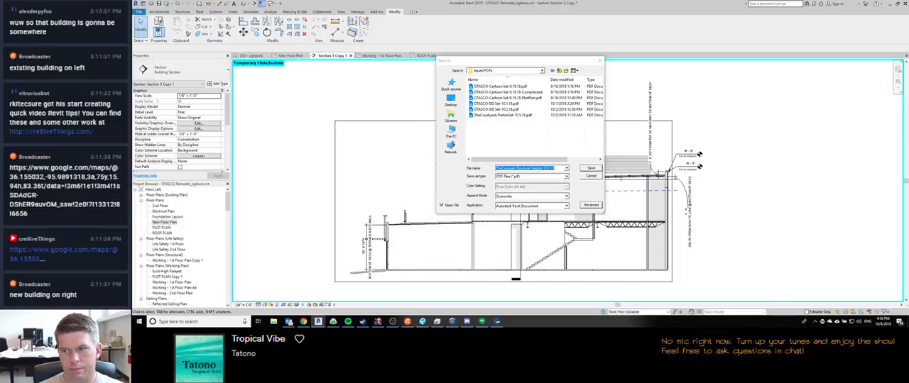
click(600, 60)
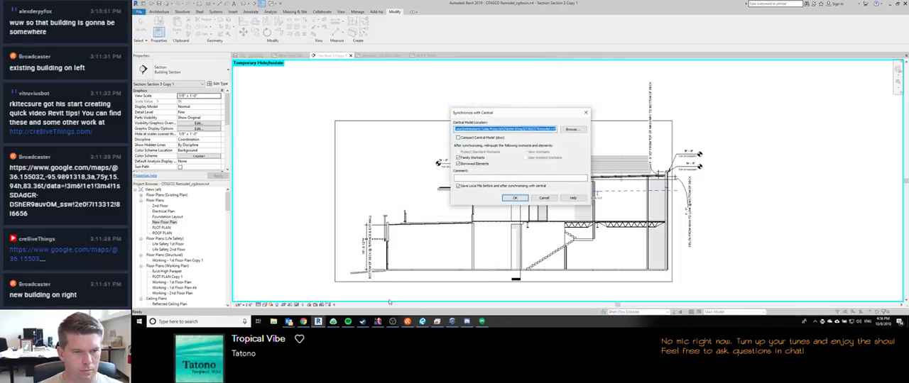
Step: Start another Revit 2019 session, switch to Bluebeam Revu and close the TheCourtyard-Structural Heights-10.8.18 PDF there
right_click(318, 322)
click(318, 298)
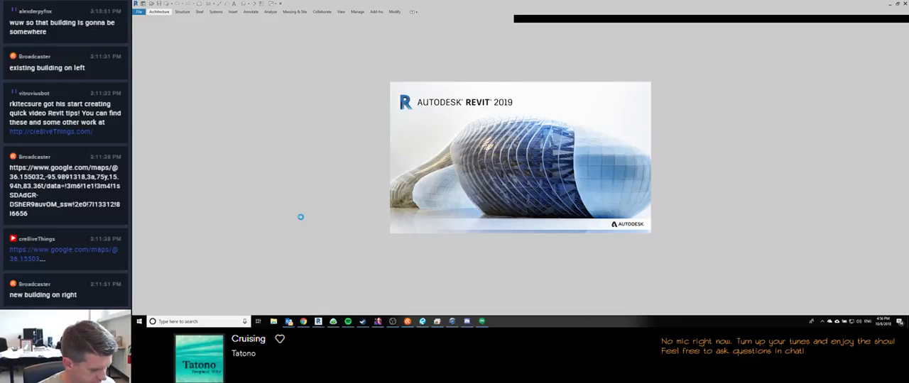
key(alt+Tab)
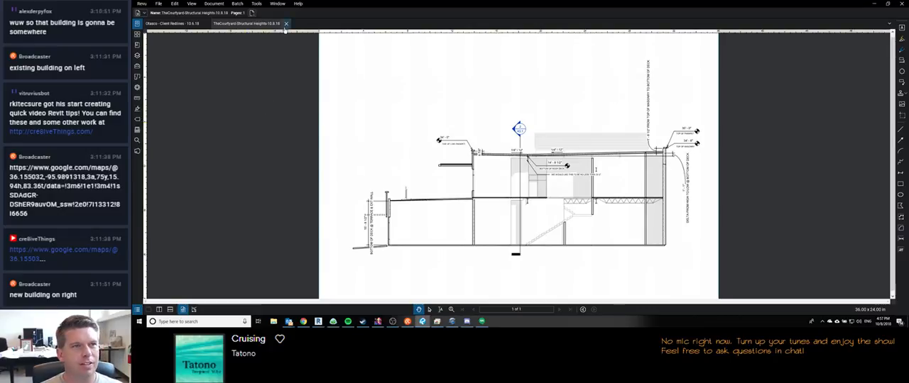
click(286, 23)
Step: In the new Revit session, open OTASCO Remodel.rvt from its project folder with Audit on, detached from central with worksets preserved
mouse_move(318, 321)
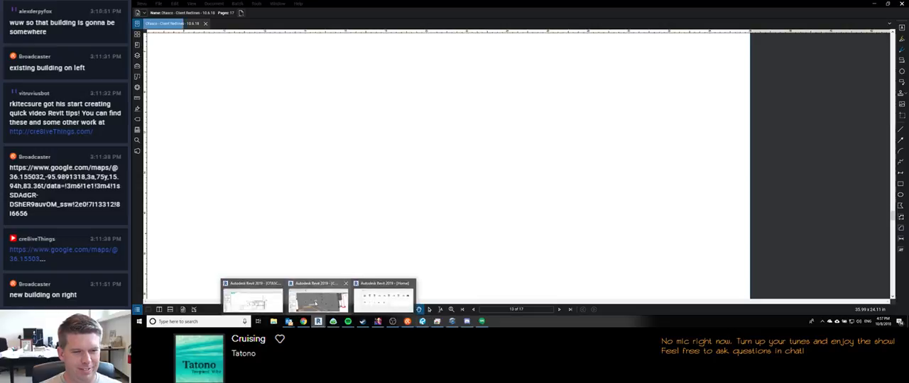
click(369, 296)
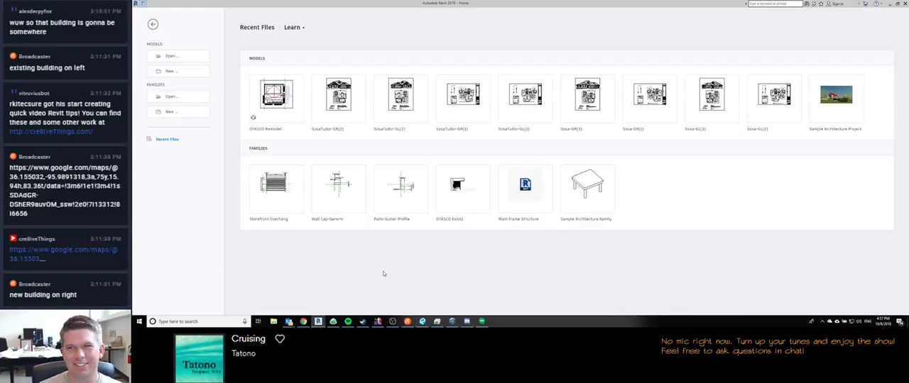
key(ctrl+o)
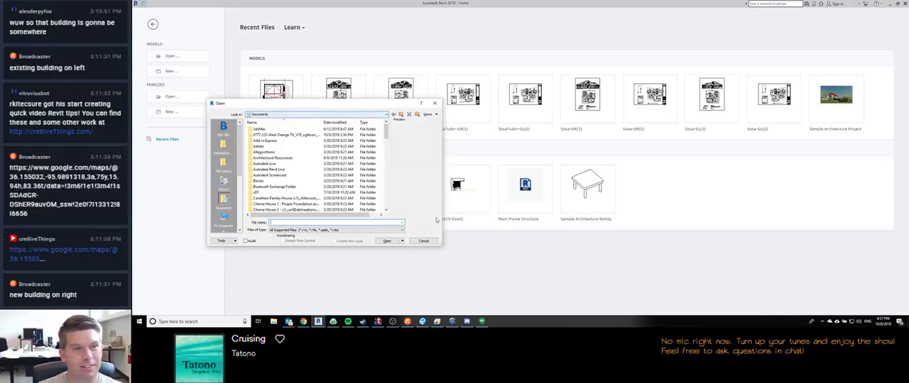
click(223, 145)
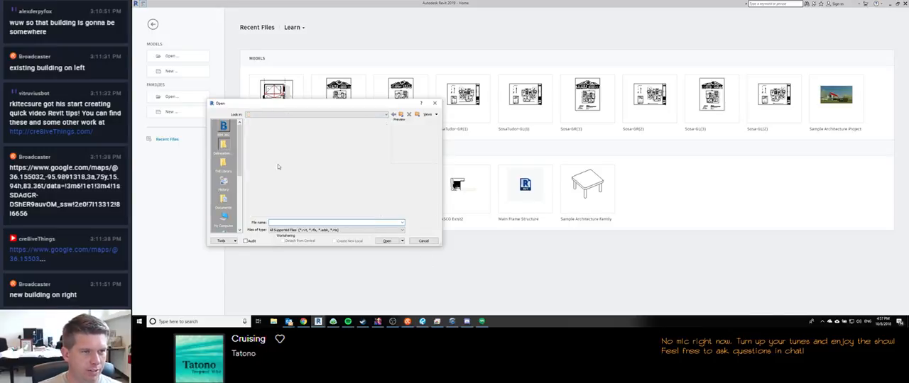
double_click(276, 158)
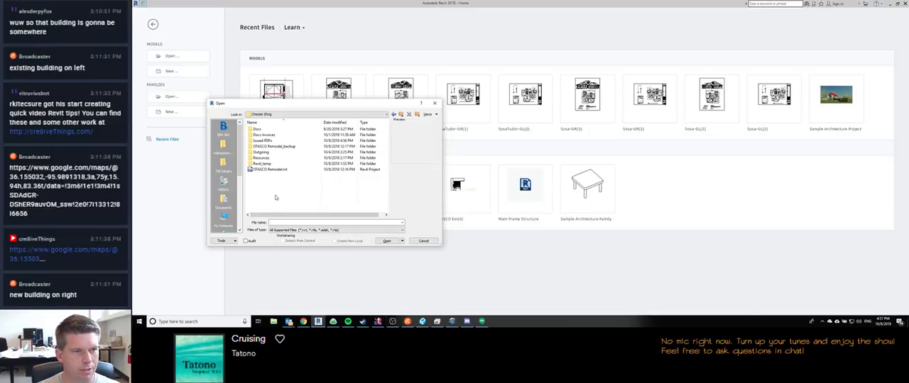
click(271, 169)
click(282, 242)
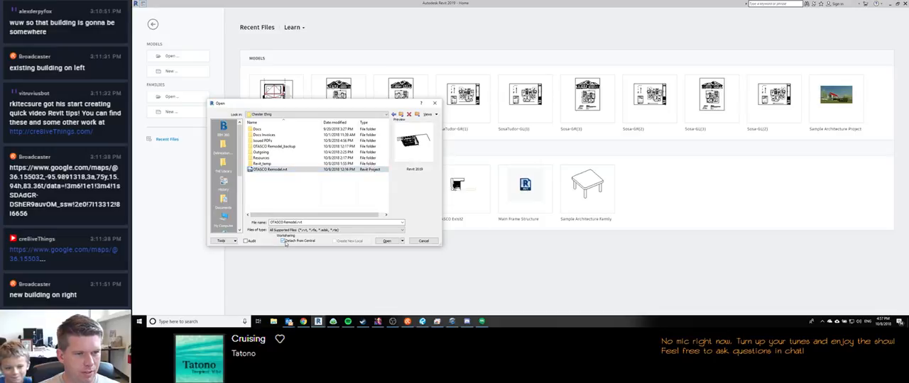
click(245, 241)
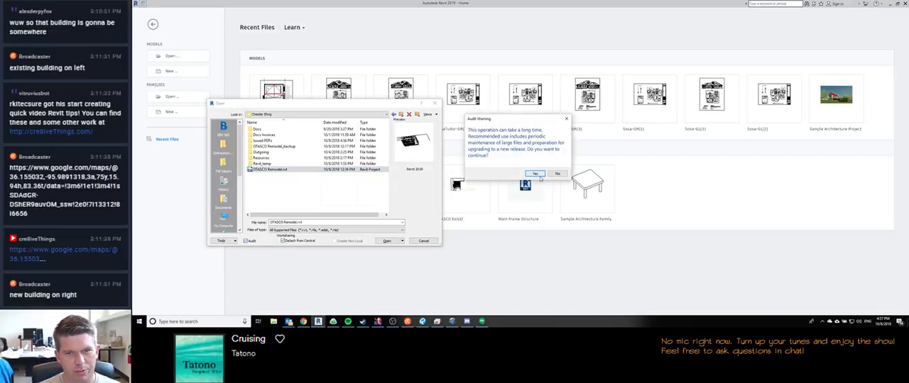
click(534, 174)
click(385, 242)
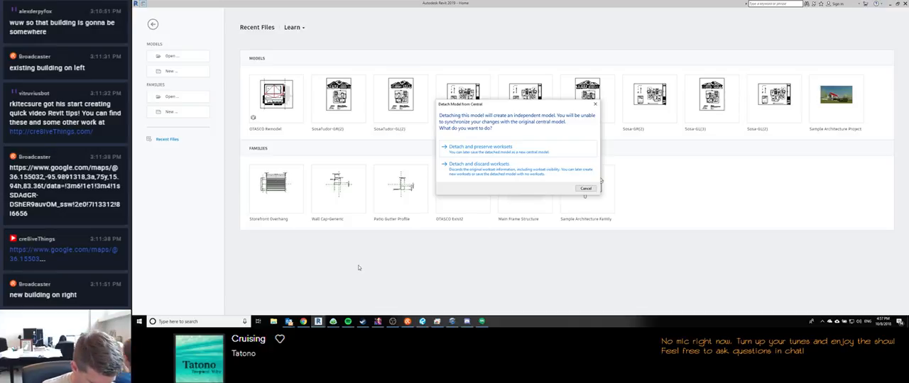
click(500, 147)
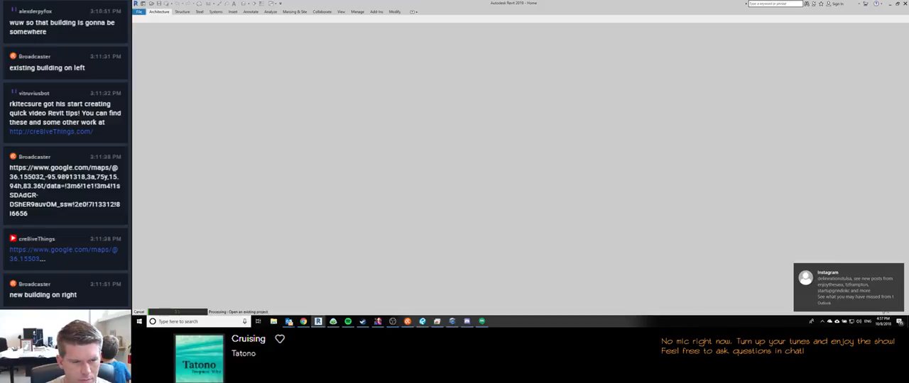
Step: Switch to Outlook and bring up the already open message window about The Courtyard
mouse_move(288, 322)
mouse_move(275, 303)
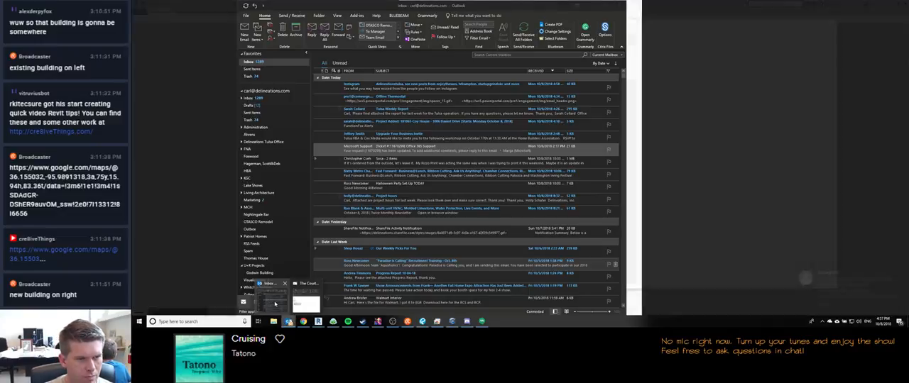
click(305, 301)
click(391, 322)
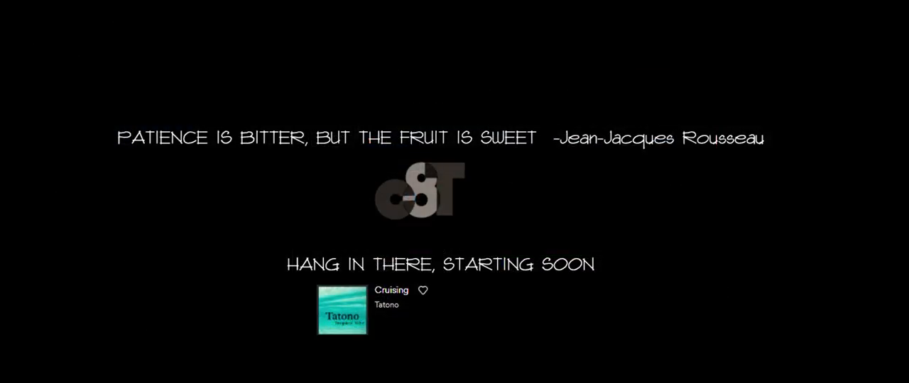